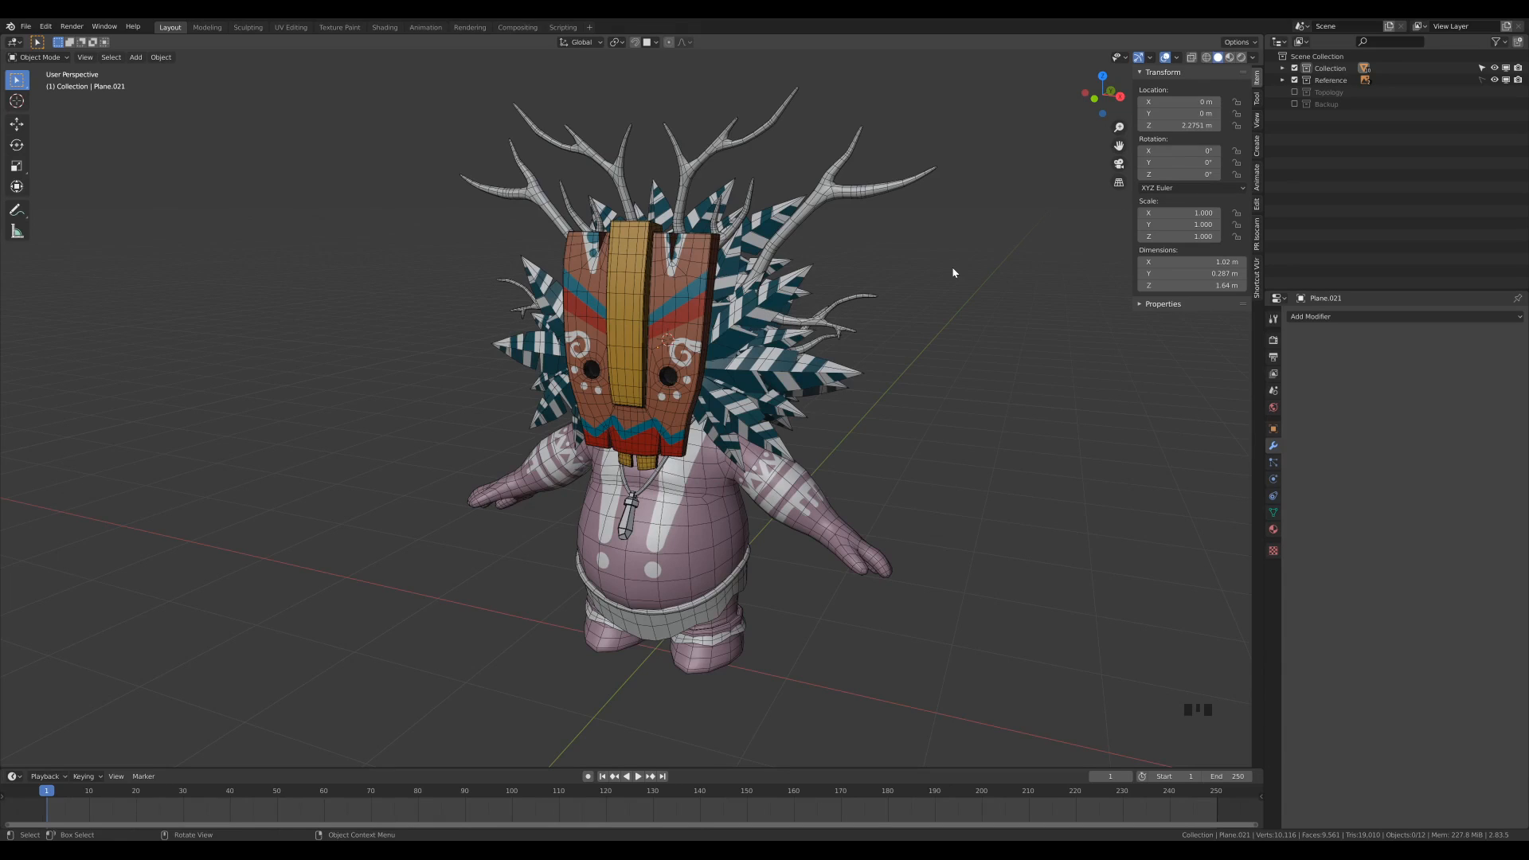
# Step: Add a single-bone armature and move it about 2.12 m along the X axis, beside the character
pyautogui.scroll(-2, 891, 335)
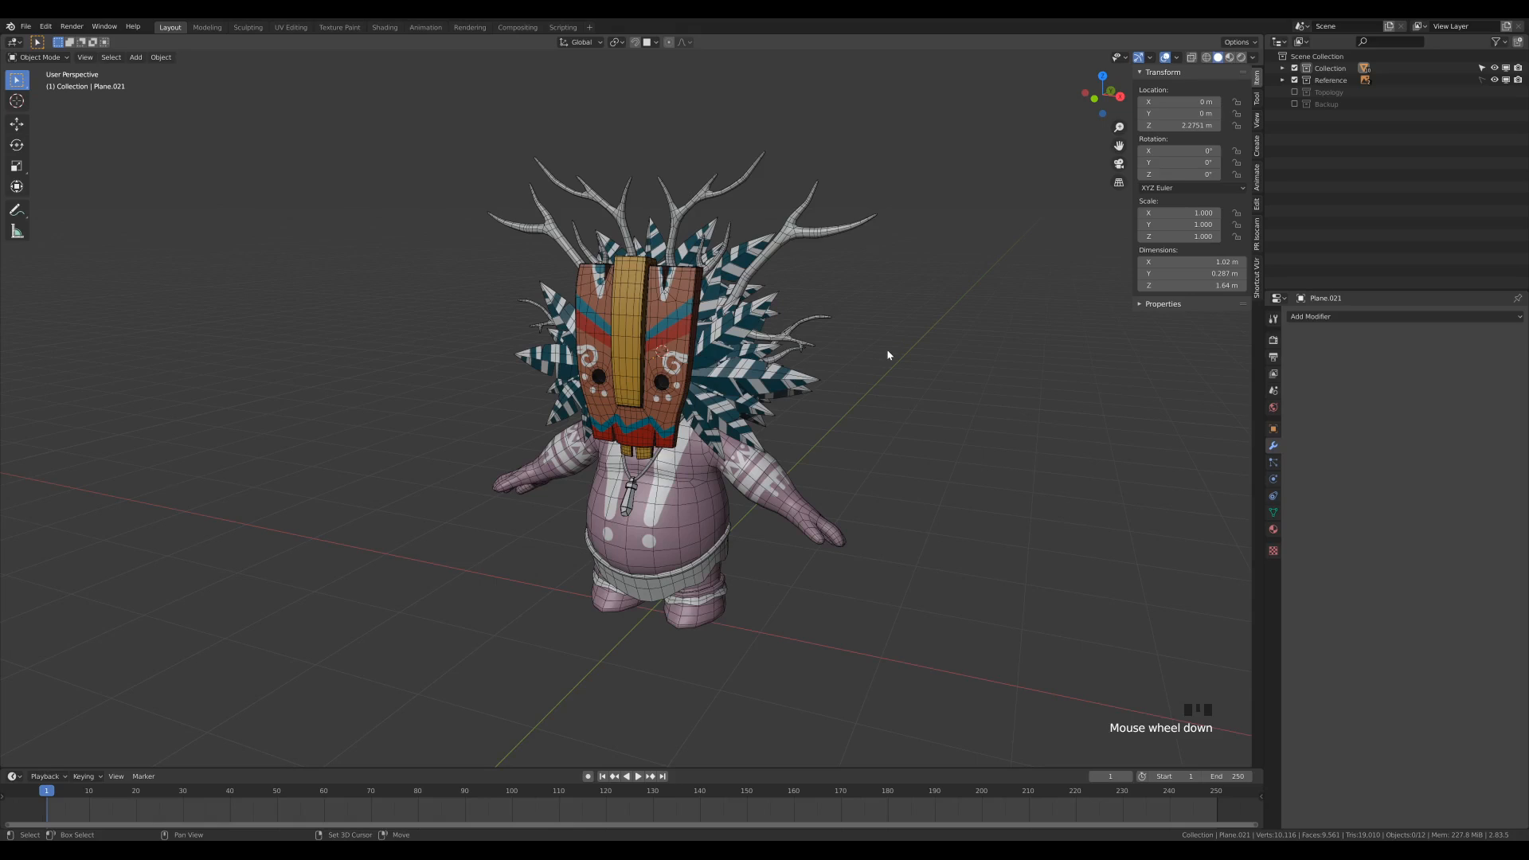
pyautogui.hotkey('shift', 'a')
pyautogui.moveTo(868, 446)
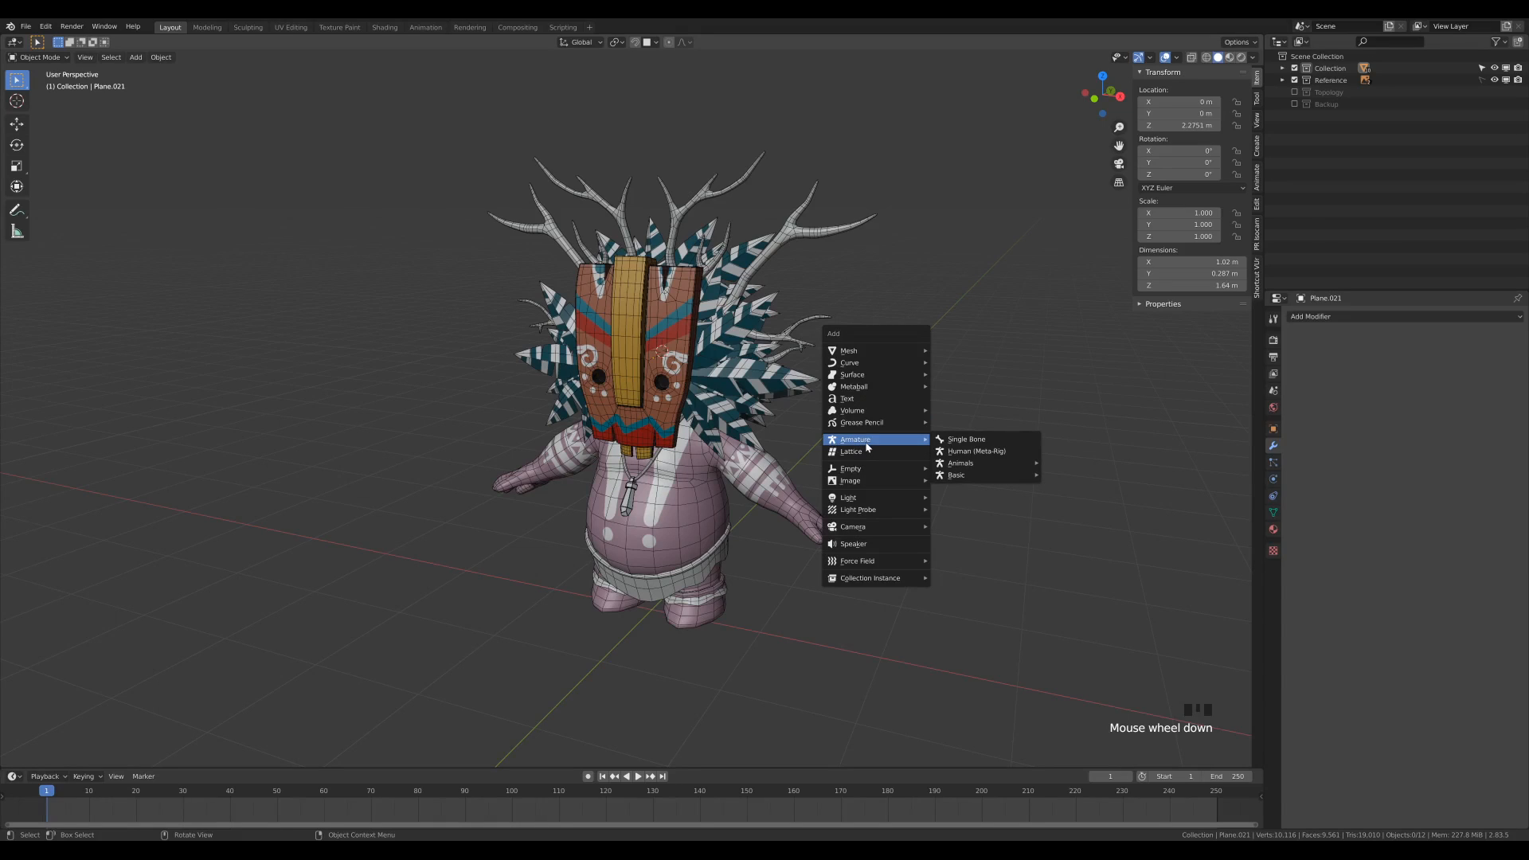
pyautogui.click(967, 440)
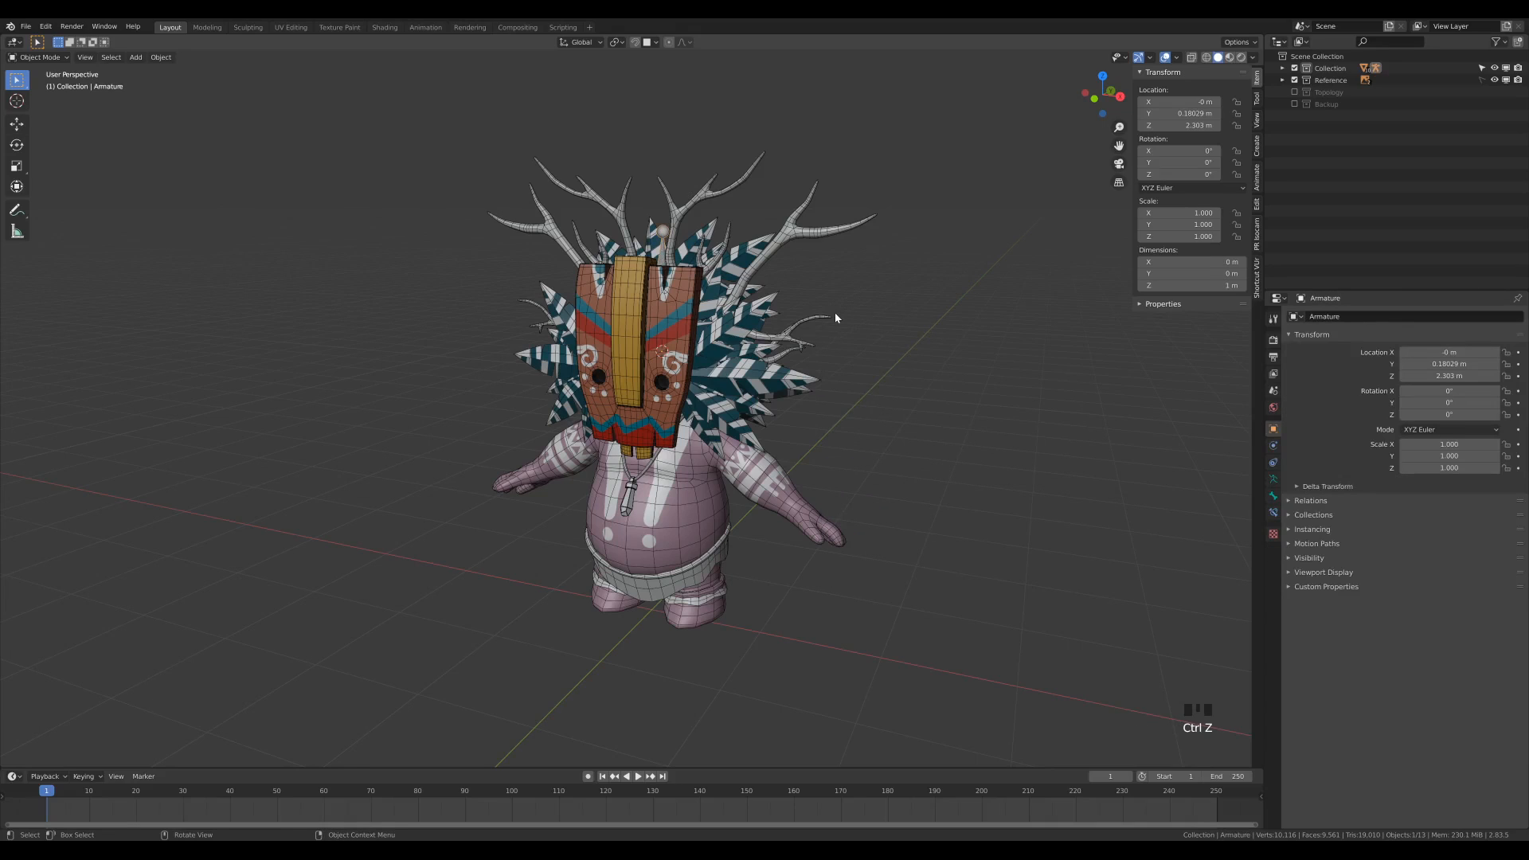
pyautogui.press('g')
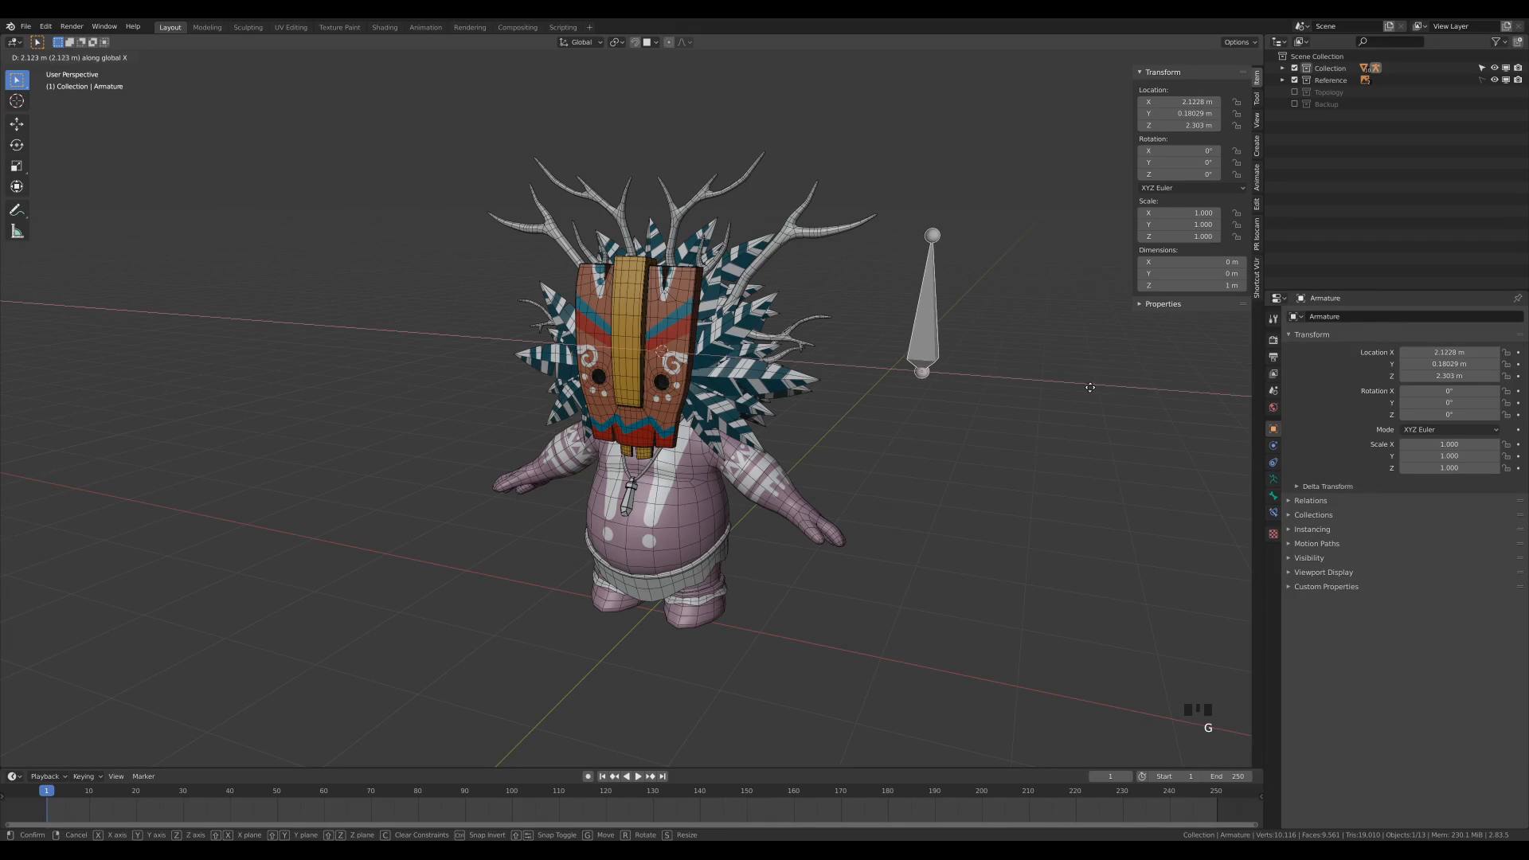
pyautogui.click(938, 355)
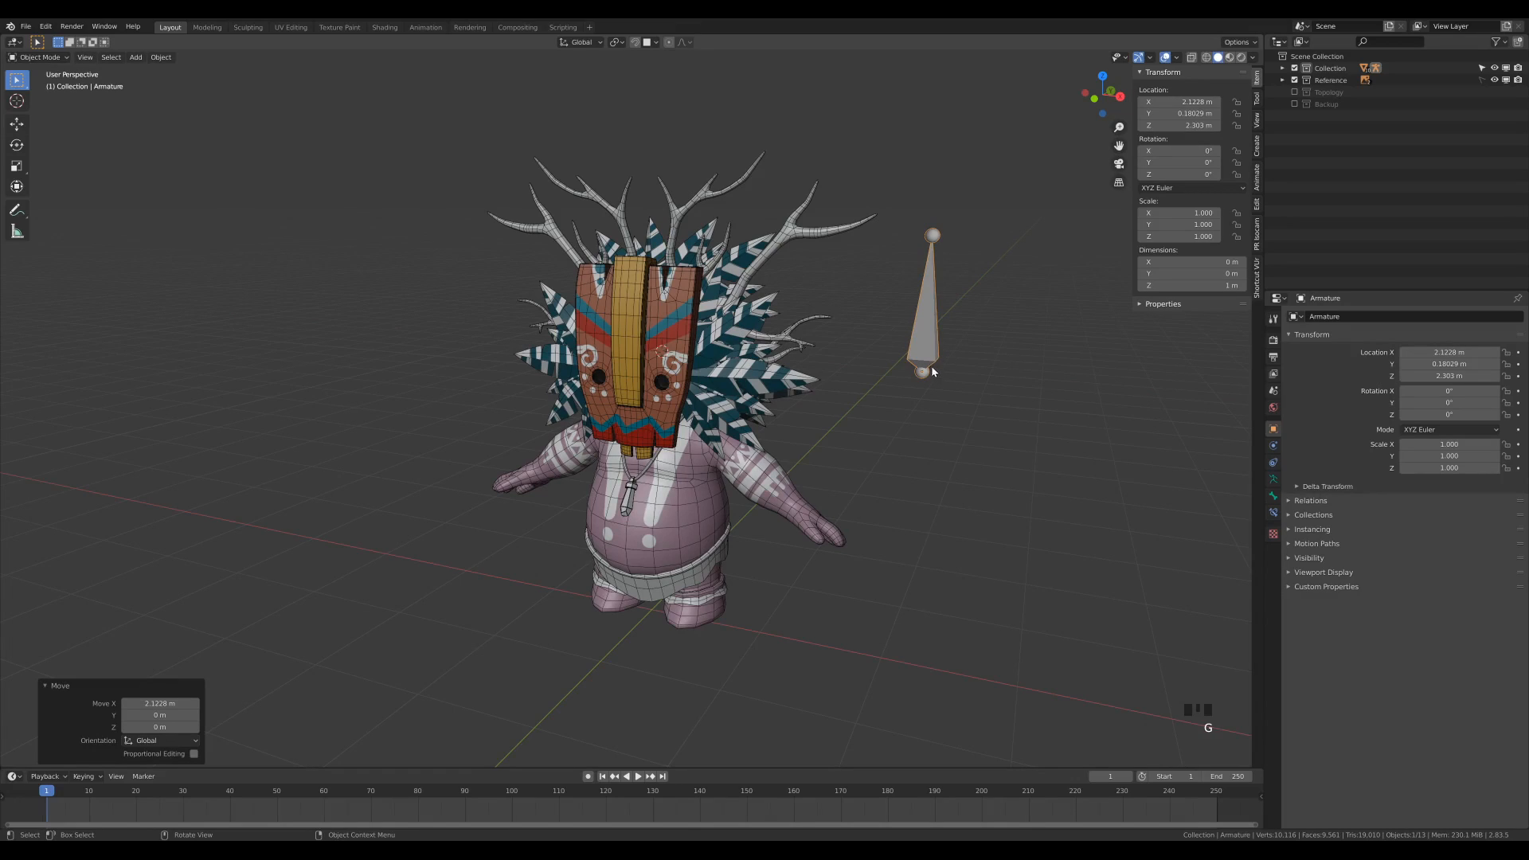
# Step: Extrude two connected bones in a chain from the tip of the single bone in Edit Mode
pyautogui.press('Tab')
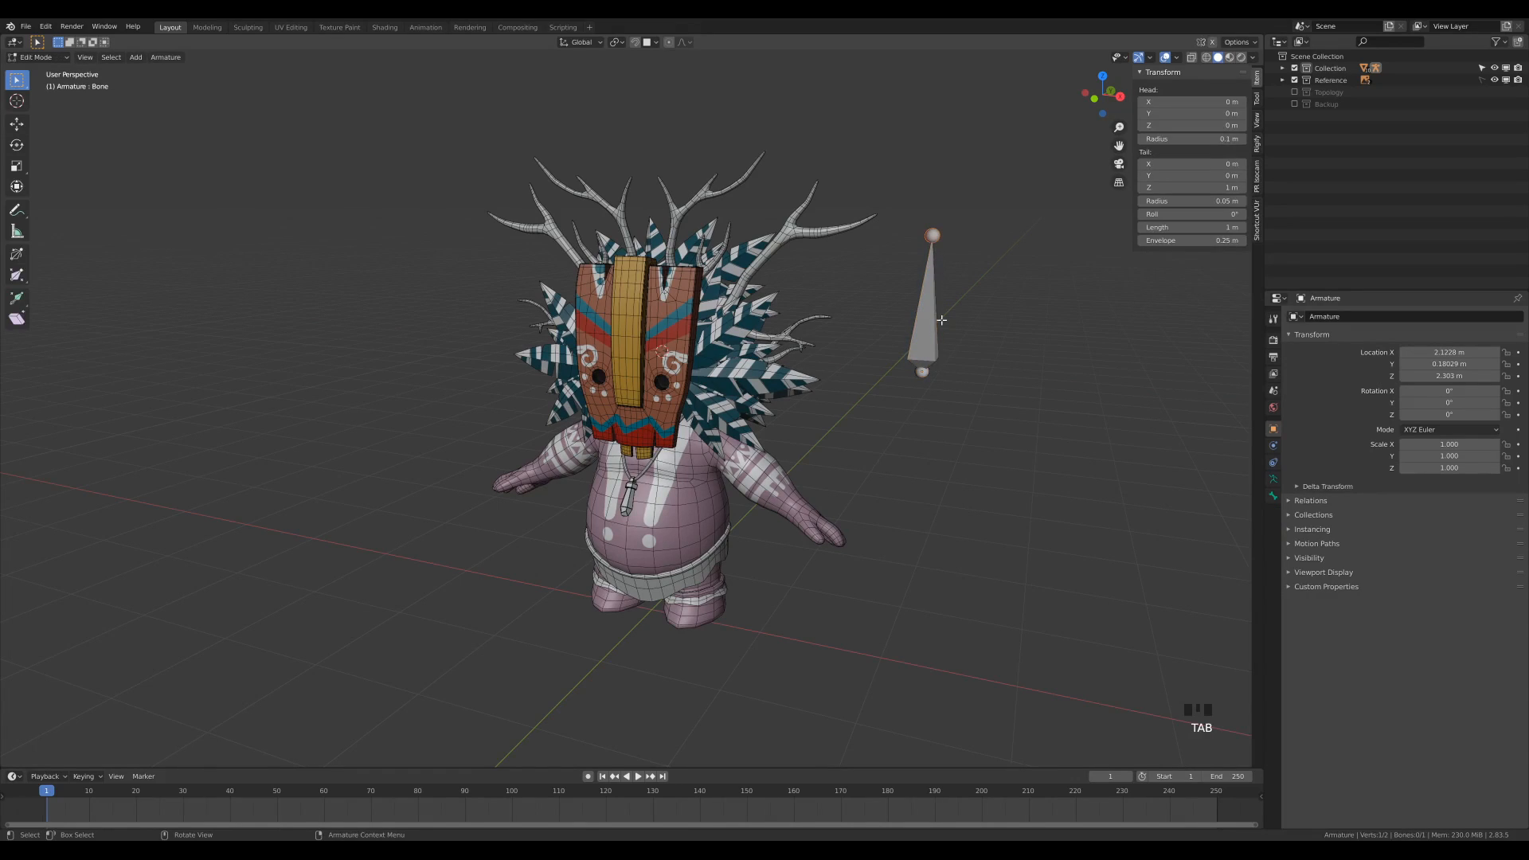
pyautogui.press('e')
pyautogui.click(915, 201)
pyautogui.press('e')
pyautogui.click(1017, 180)
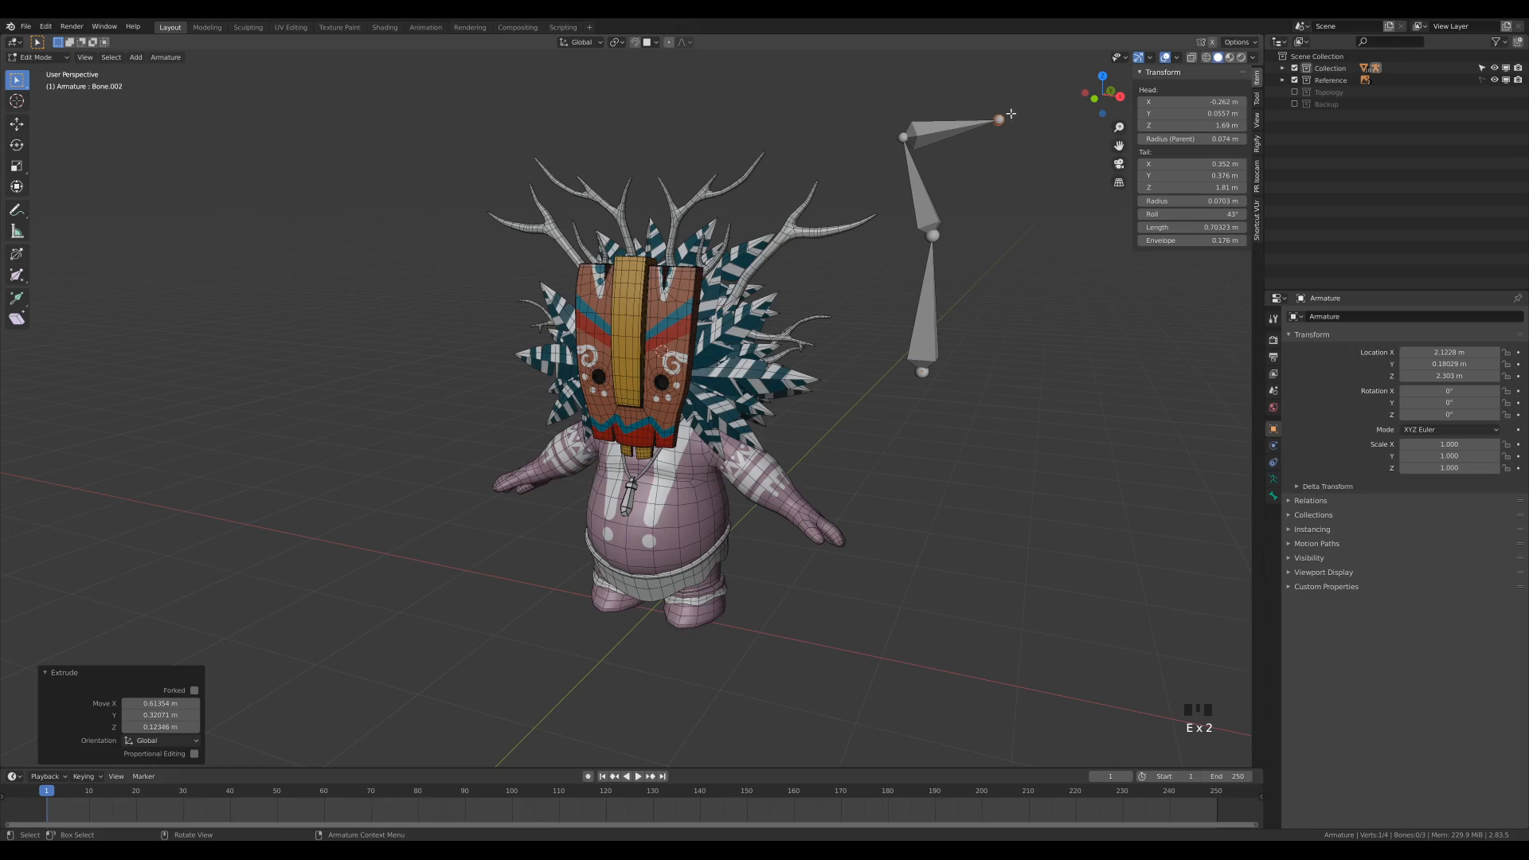
pyautogui.press('Tab')
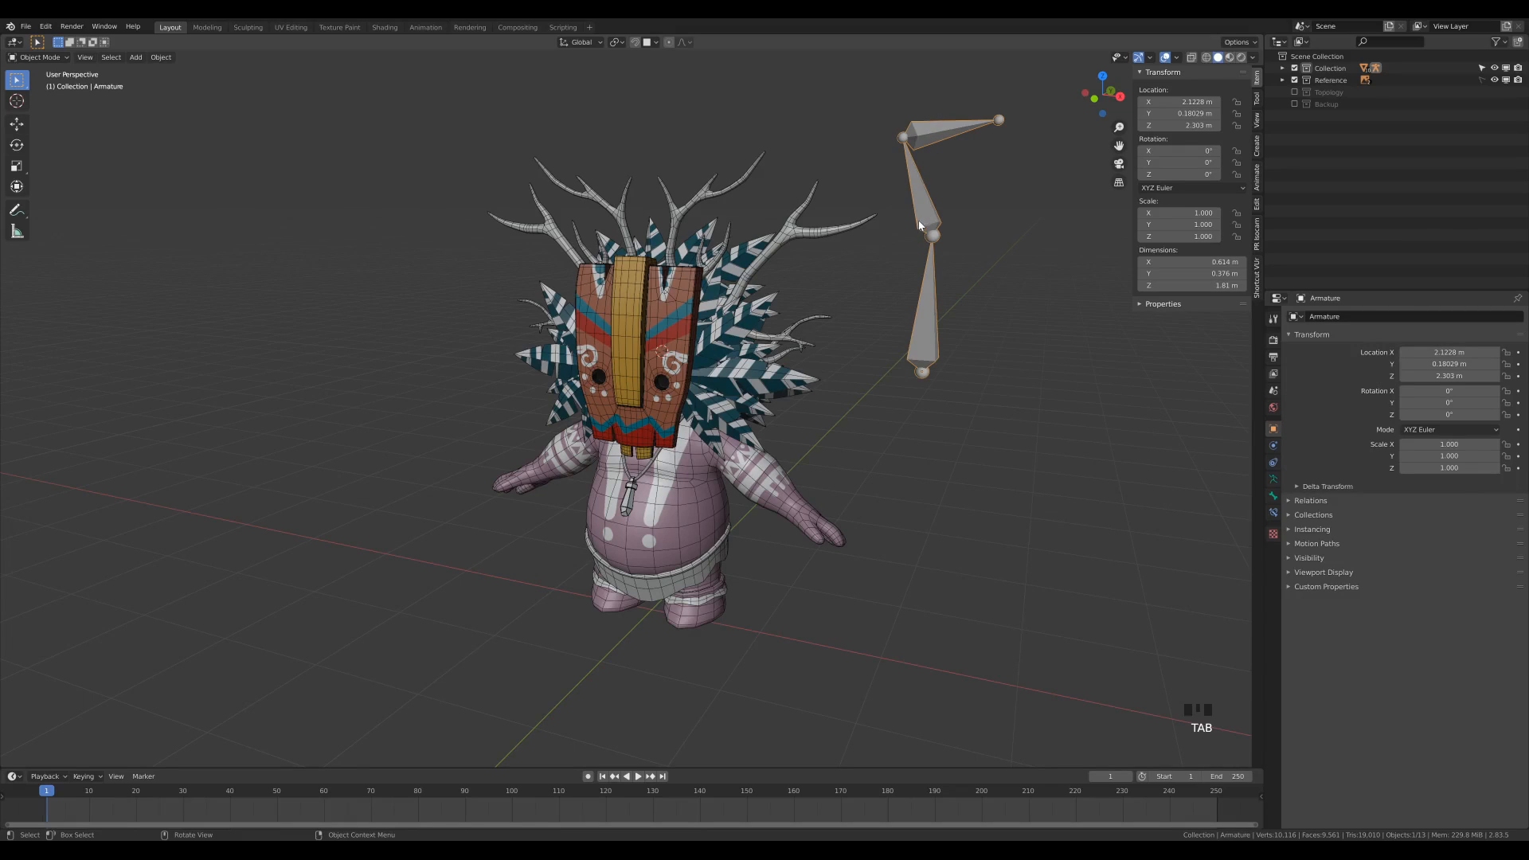
# Step: Switch the armature to Pose Mode and rotate the middle bone and the end bone
pyautogui.click(36, 59)
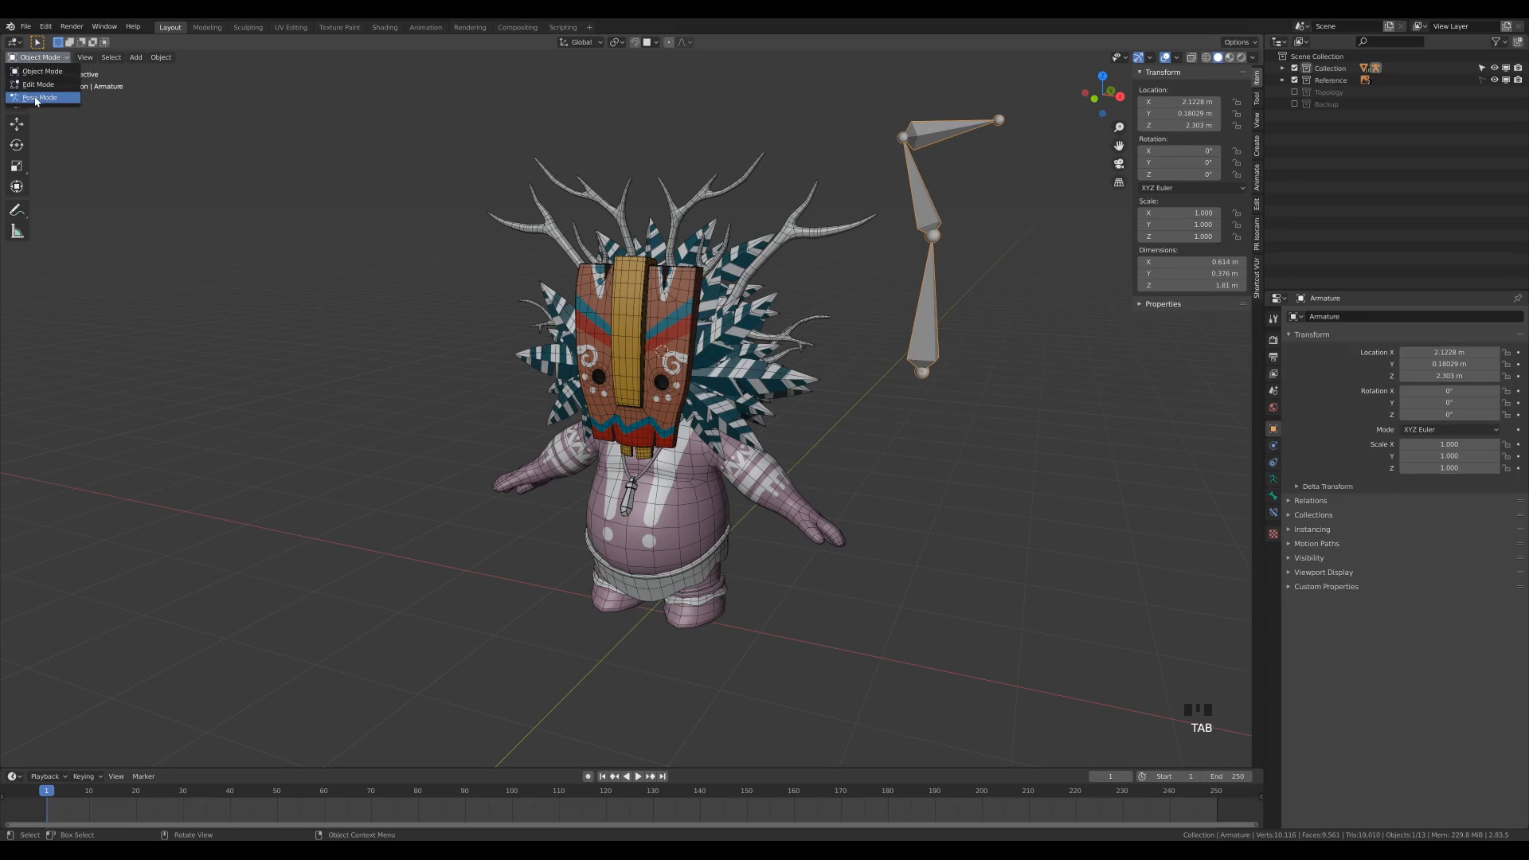
pyautogui.click(36, 98)
pyautogui.click(924, 203)
pyautogui.press('r')
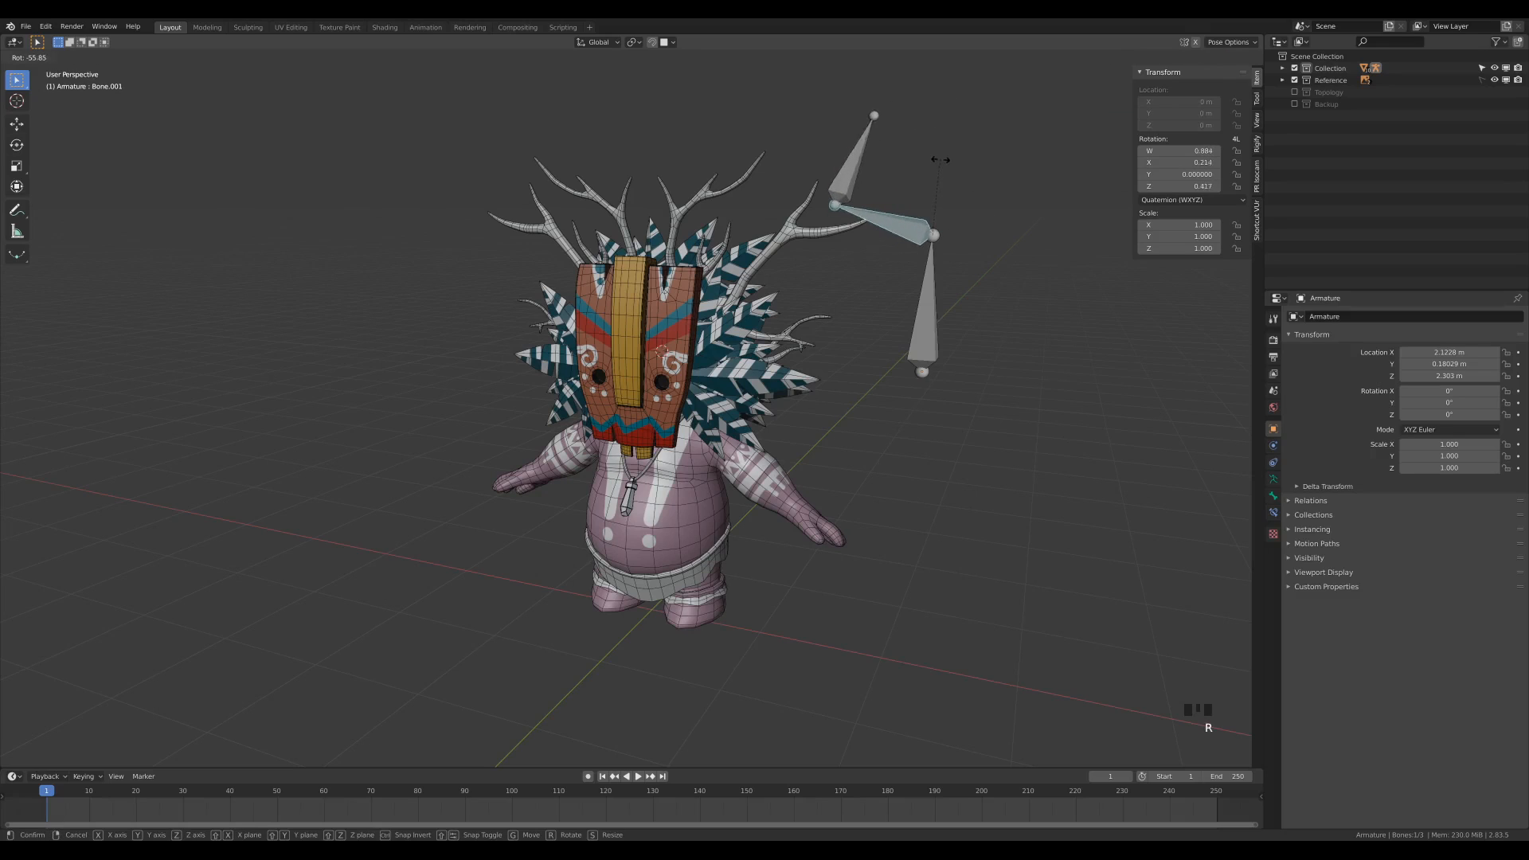
pyautogui.click(952, 183)
pyautogui.click(869, 169)
pyautogui.press('r')
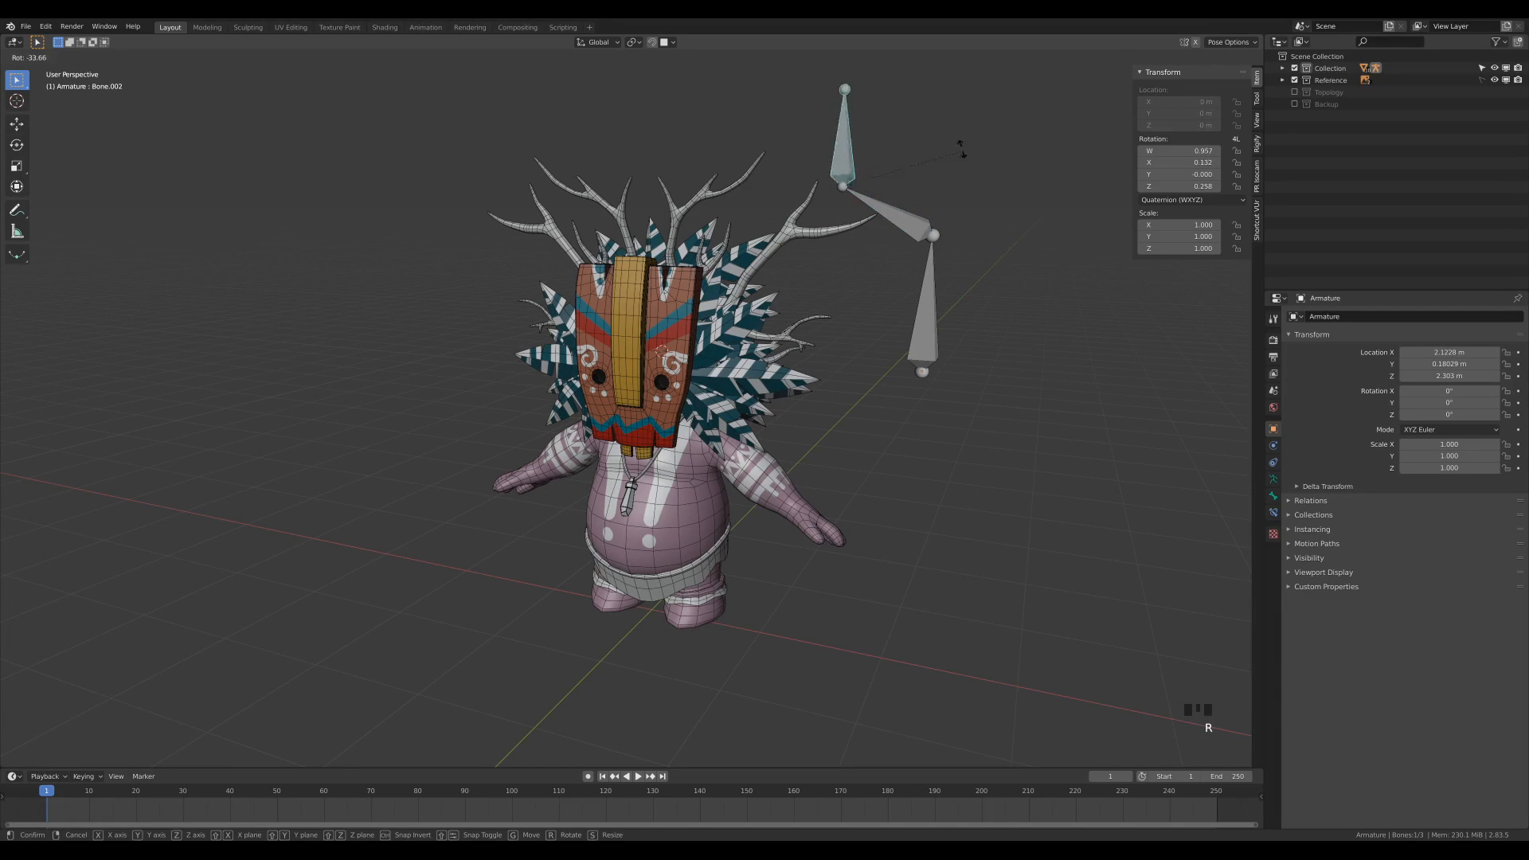
pyautogui.click(959, 183)
# Step: Scale the end bone and rotate the middle bone so the chain bends away from the character, leaving Pose Mode
pyautogui.press('s')
pyautogui.click(962, 168)
pyautogui.click(899, 220)
pyautogui.press('r')
pyautogui.click(979, 214)
pyautogui.hotkey('ctrl', 'Tab')
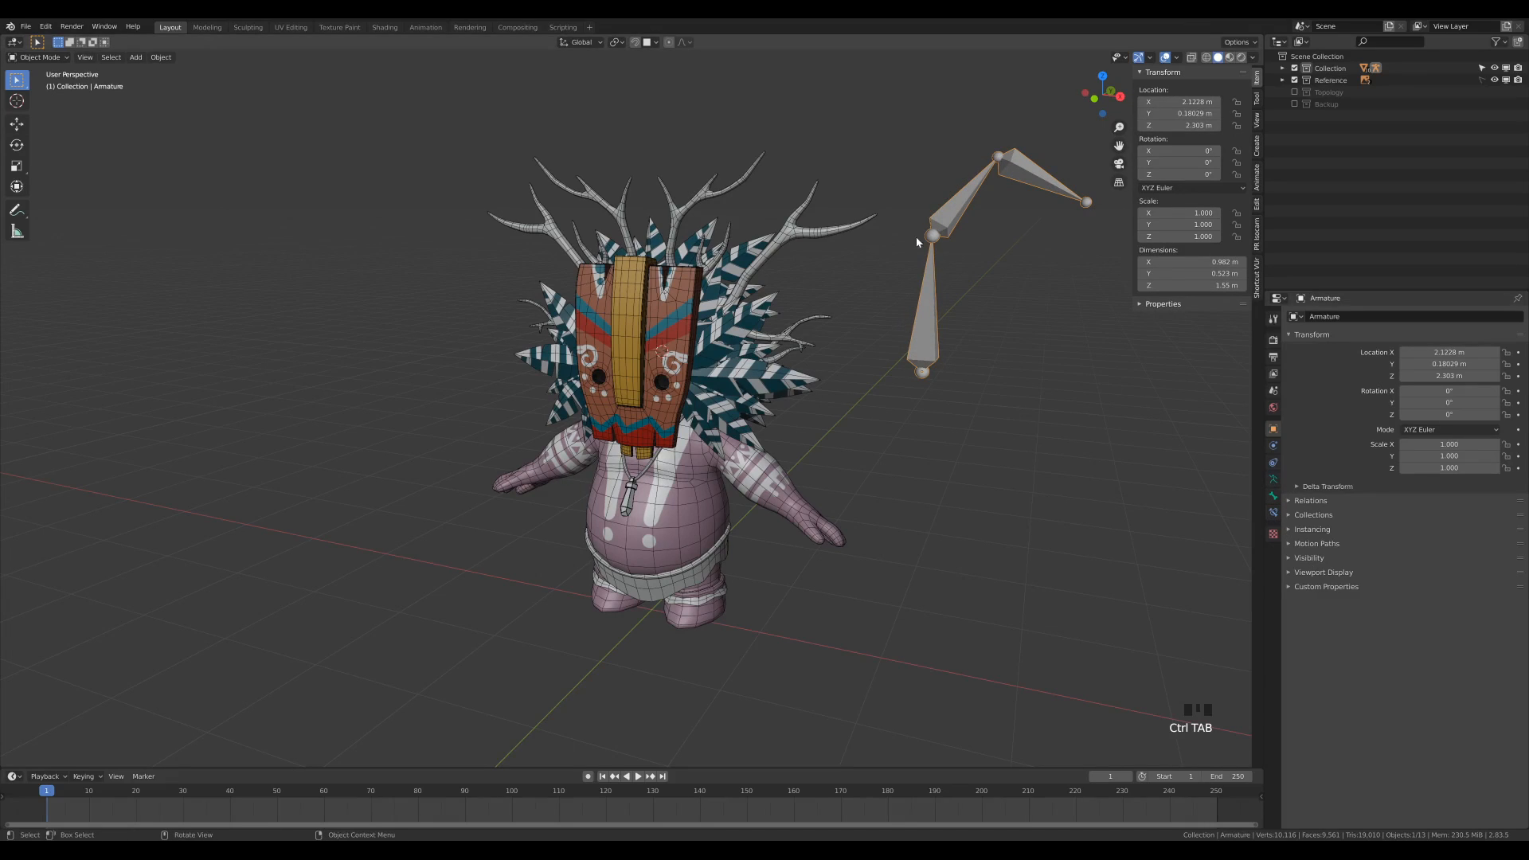
# Step: Compare the armature's edit shape with its pose by switching between Rest Position and Pose Position
pyautogui.press('Tab')
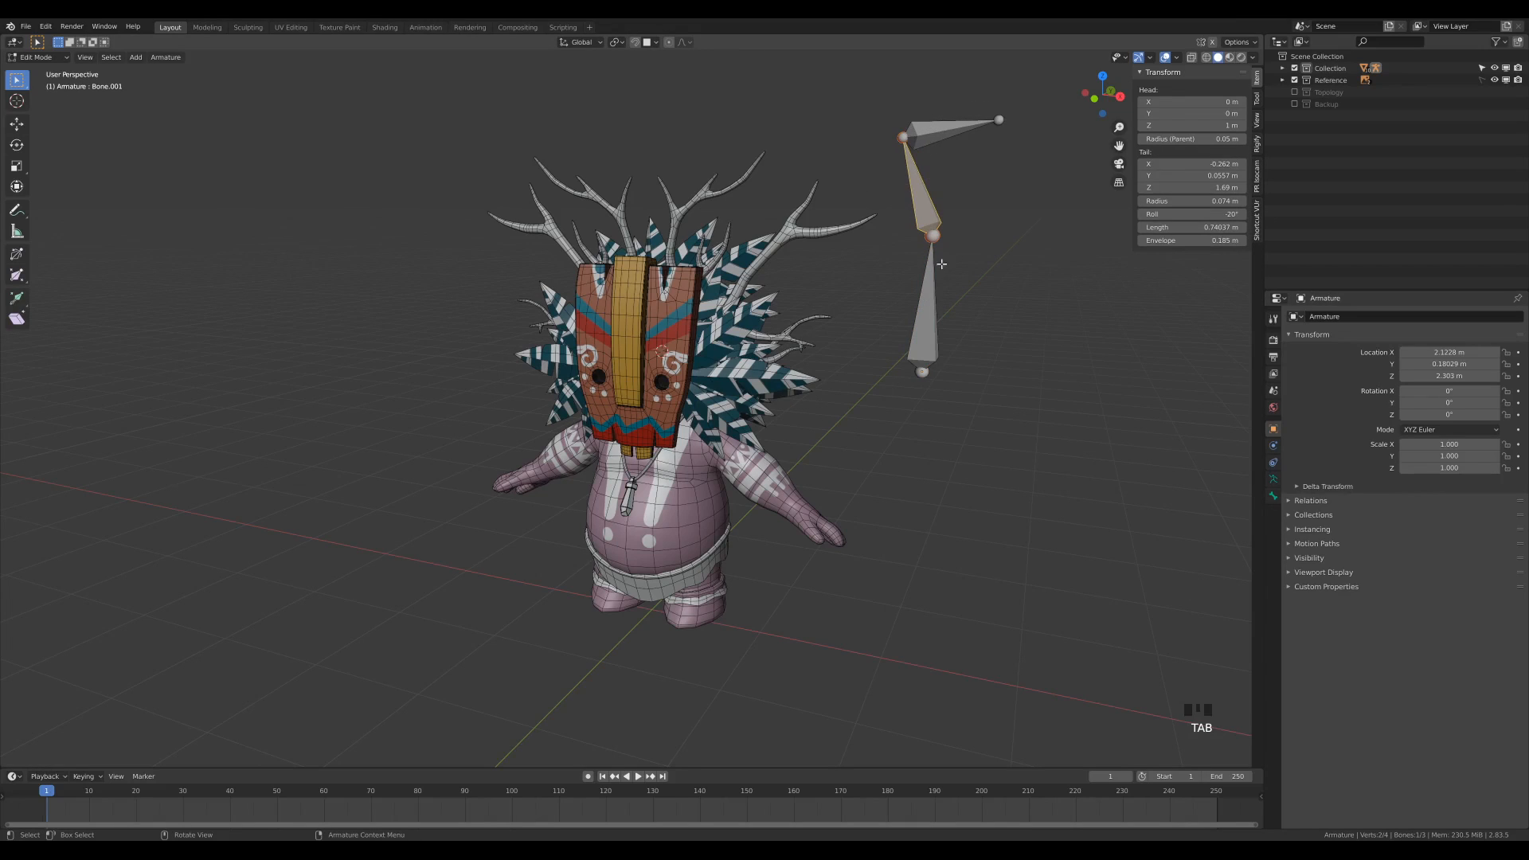
pyautogui.press('Tab')
pyautogui.click(1274, 479)
pyautogui.click(1462, 352)
pyautogui.click(1390, 352)
pyautogui.click(1429, 353)
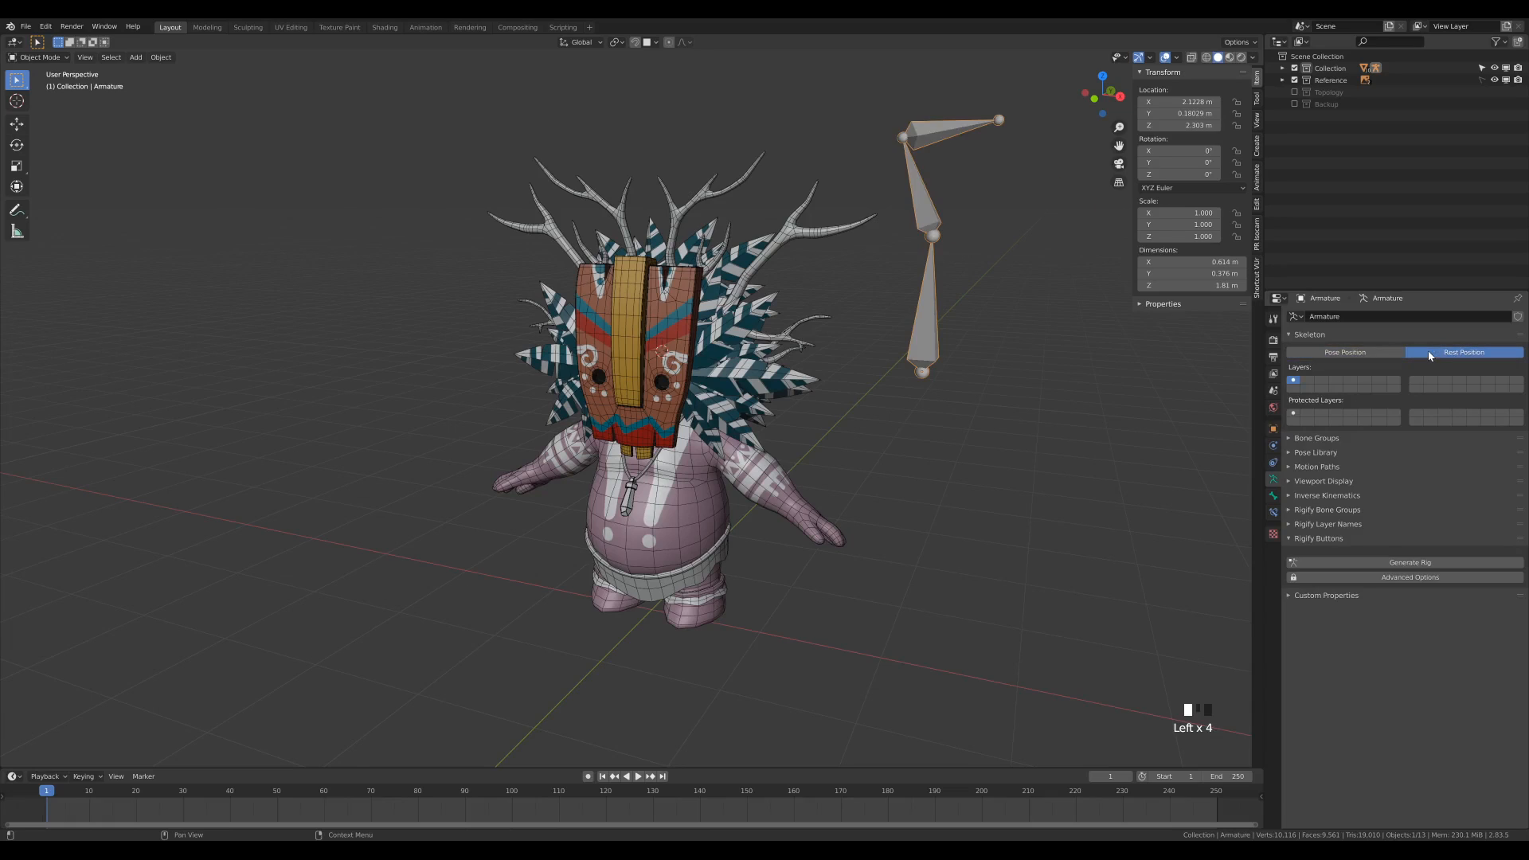
pyautogui.click(1354, 352)
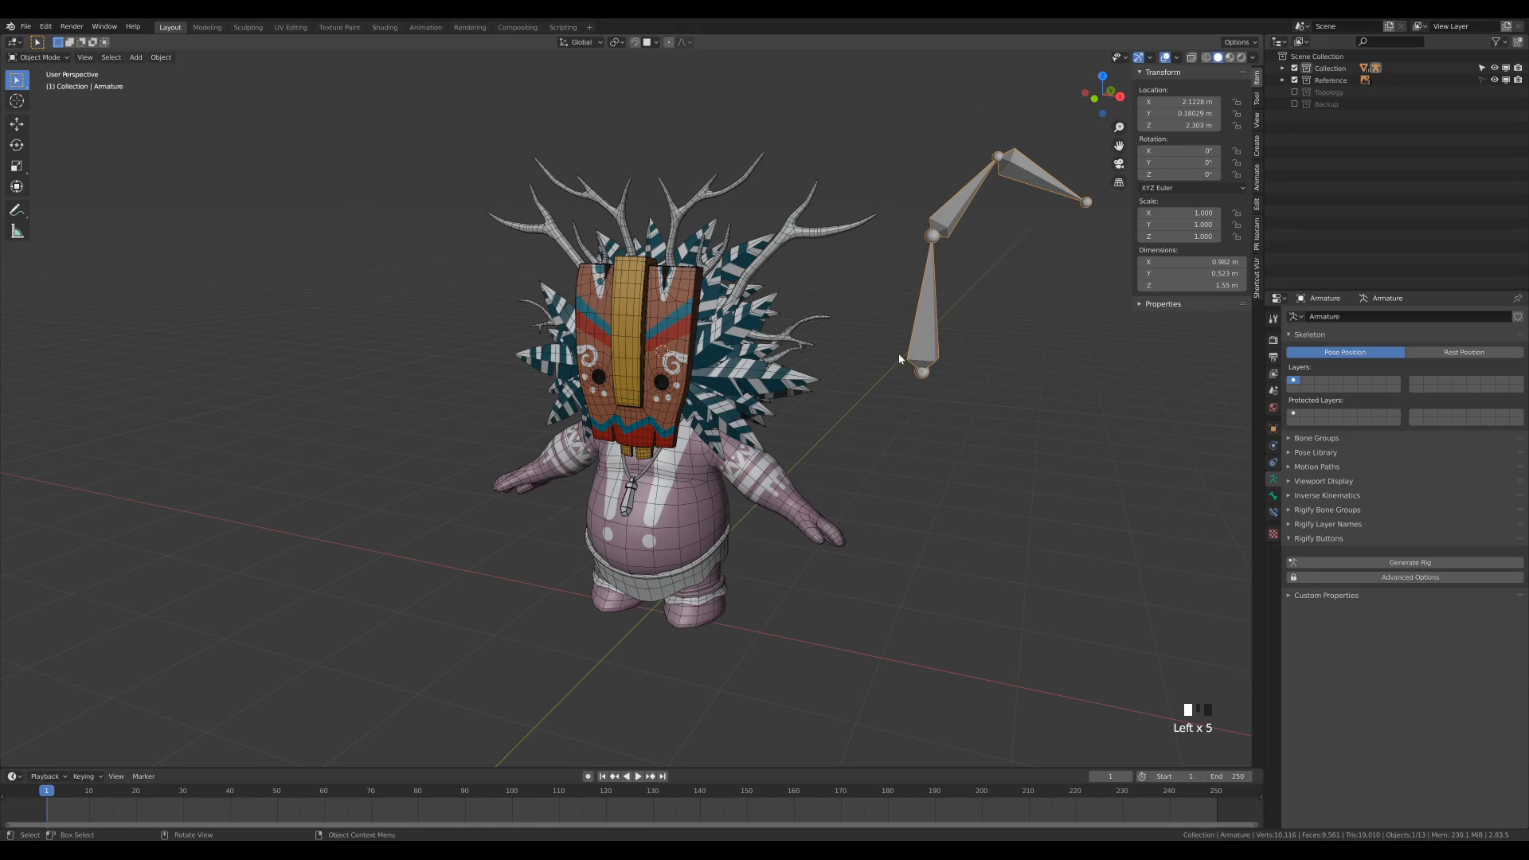
# Step: Delete the three-bone armature beside the character
pyautogui.click(937, 287)
pyautogui.press('x')
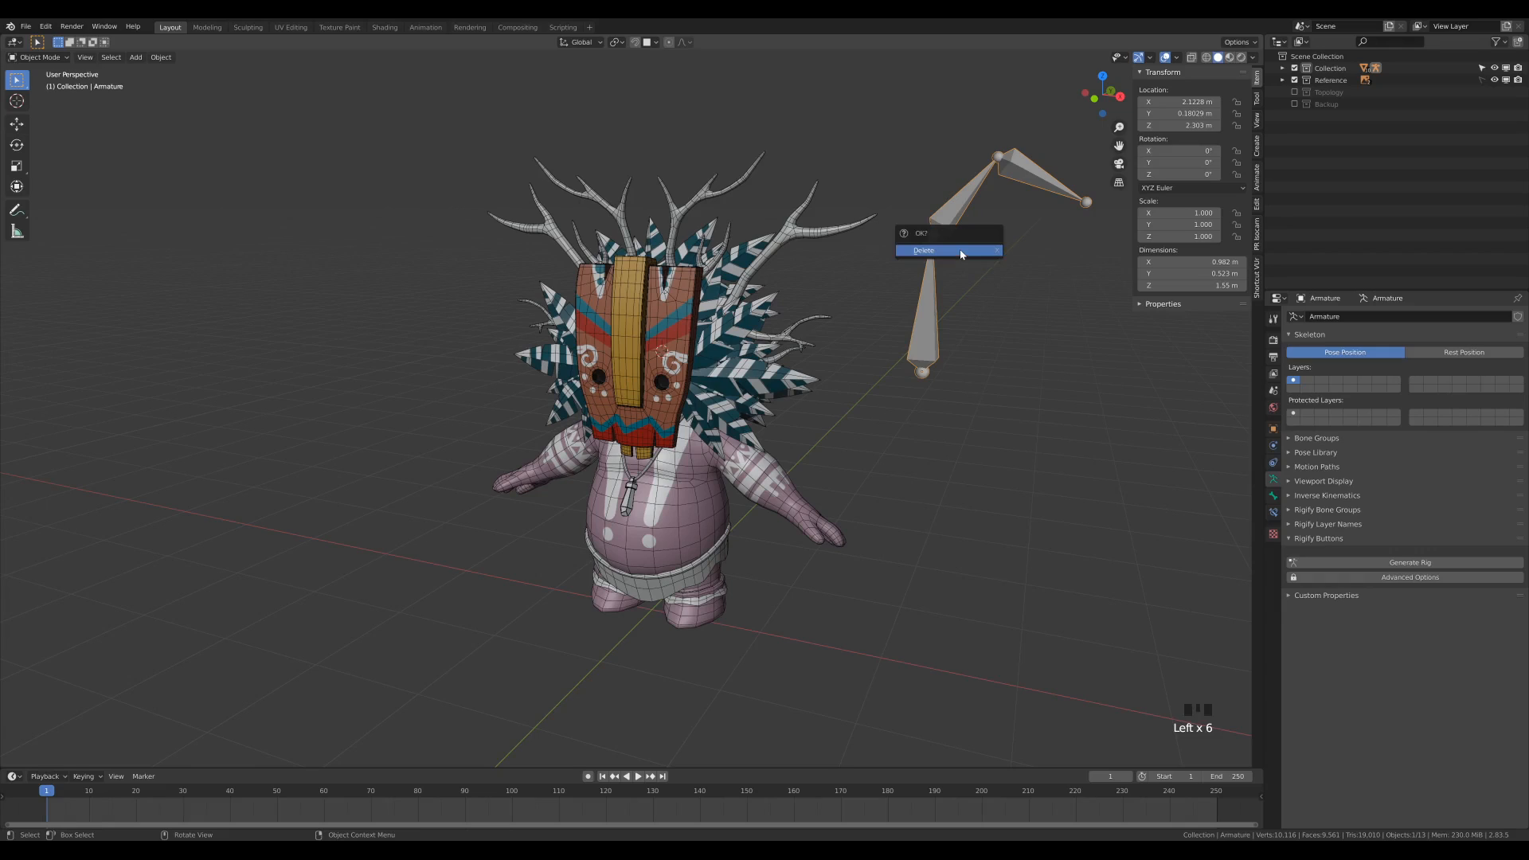
pyautogui.click(956, 249)
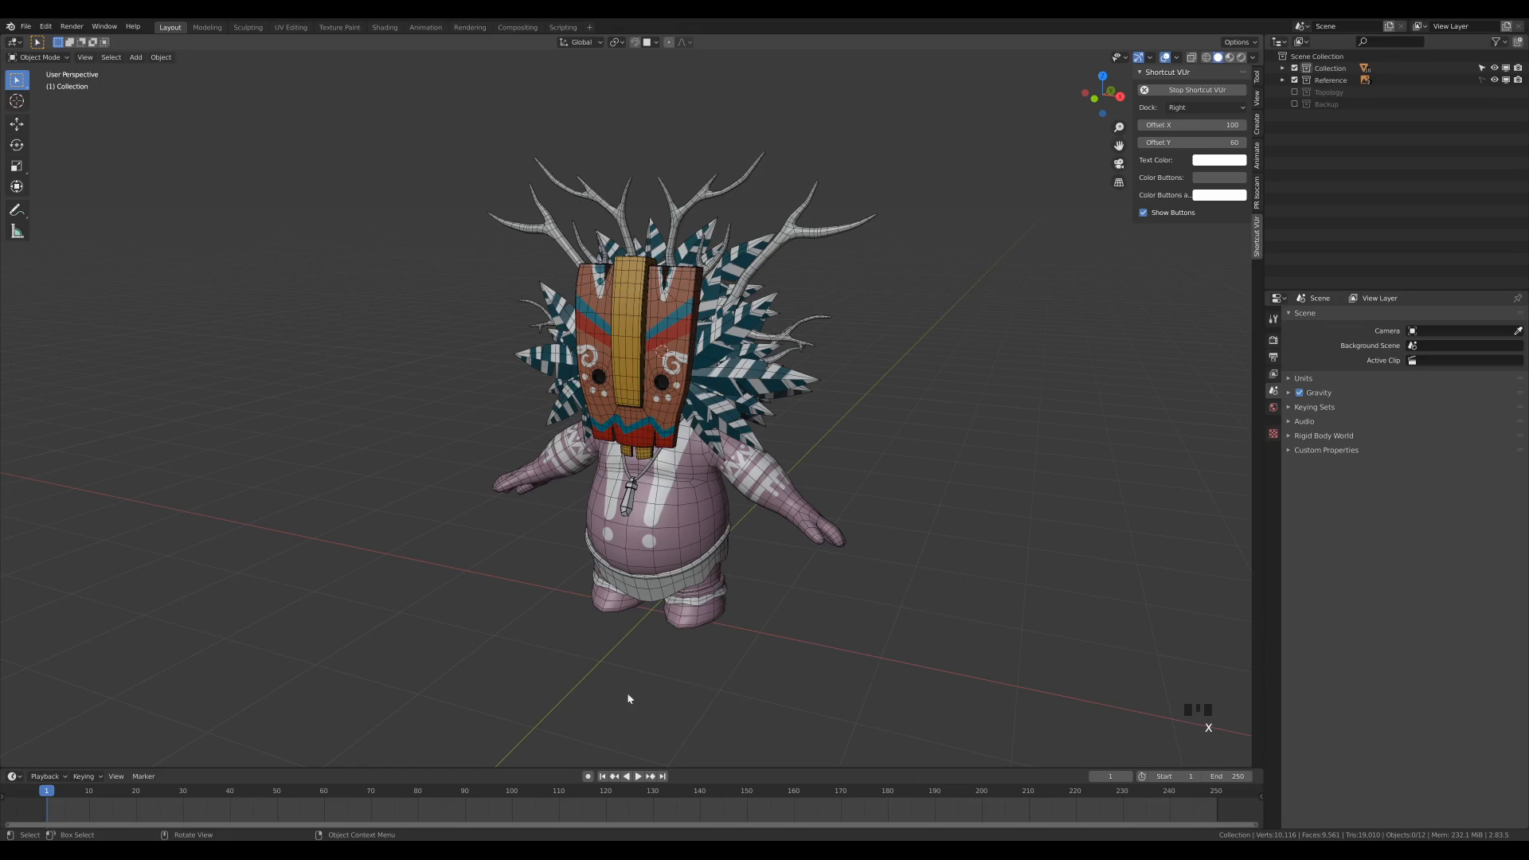
# Step: Search the add-on preferences for "rig" and examine the Rigging: Rigify entry
pyautogui.click(25, 21)
pyautogui.moveTo(45, 21)
pyautogui.click(75, 192)
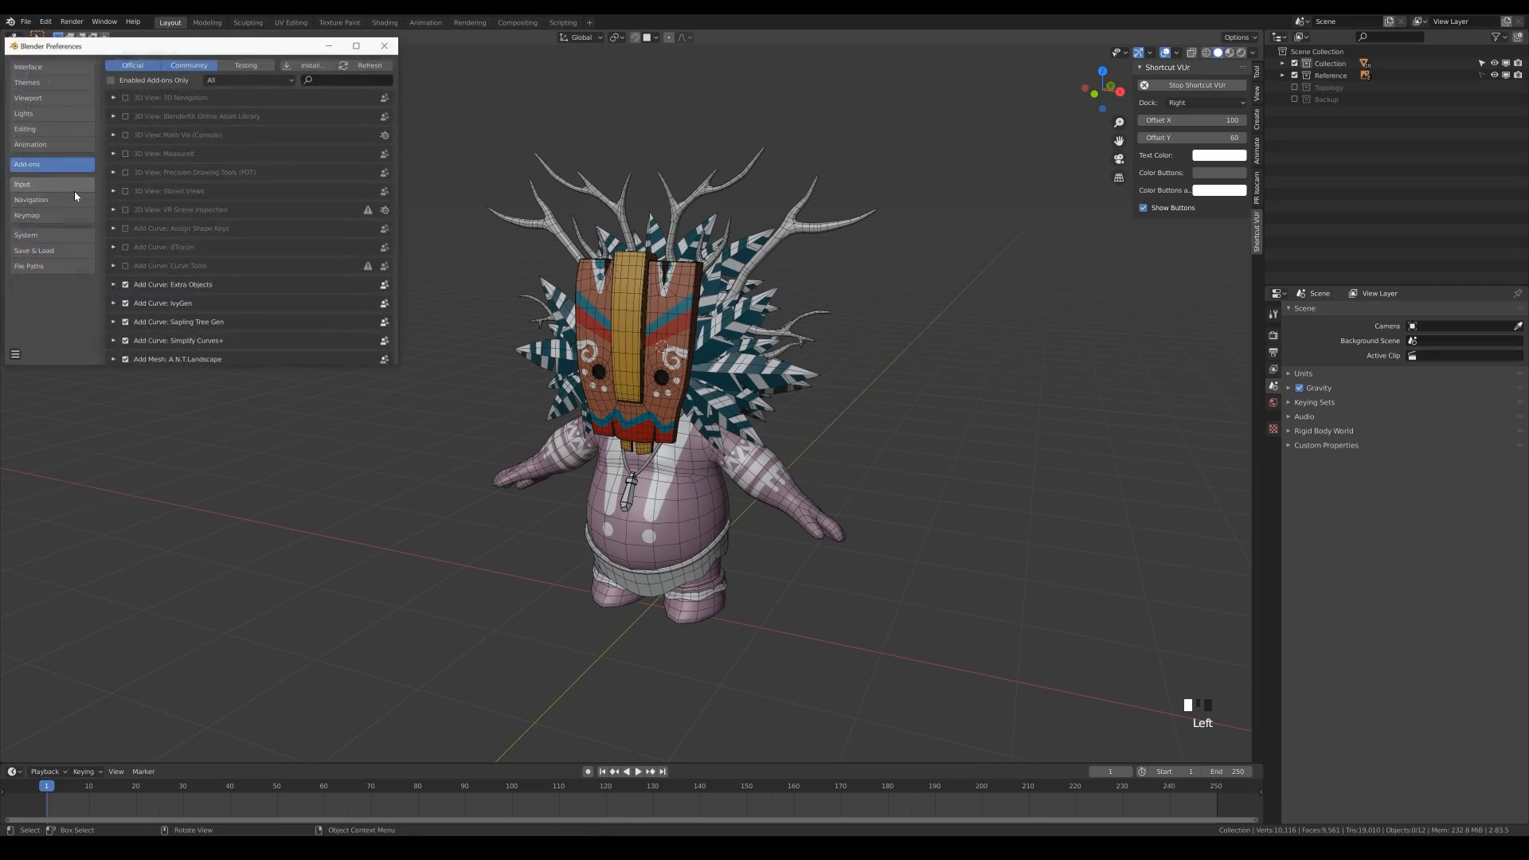
pyautogui.click(334, 82)
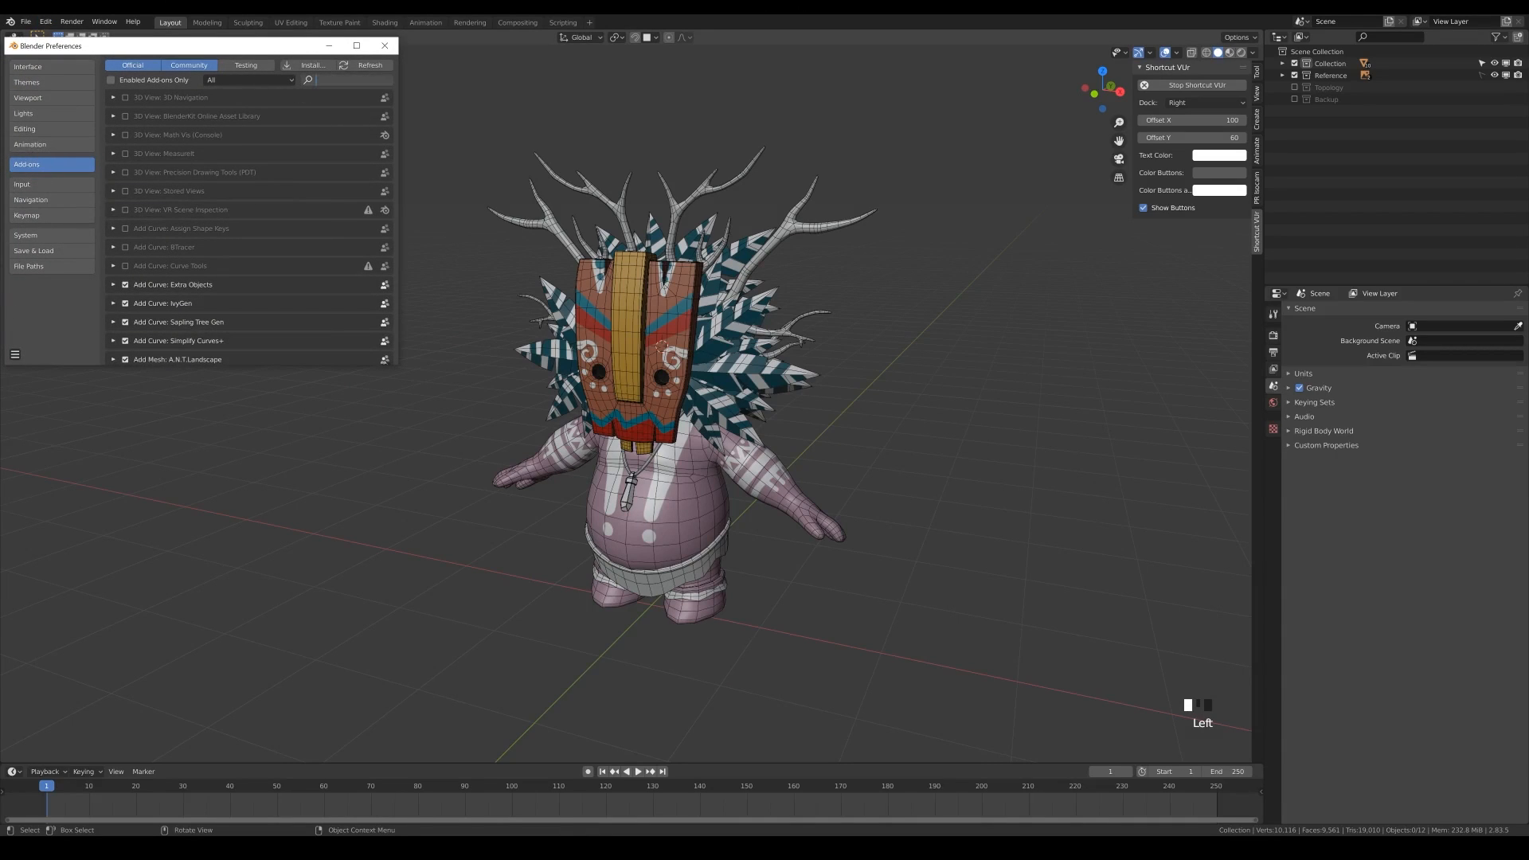
pyautogui.write('rig')
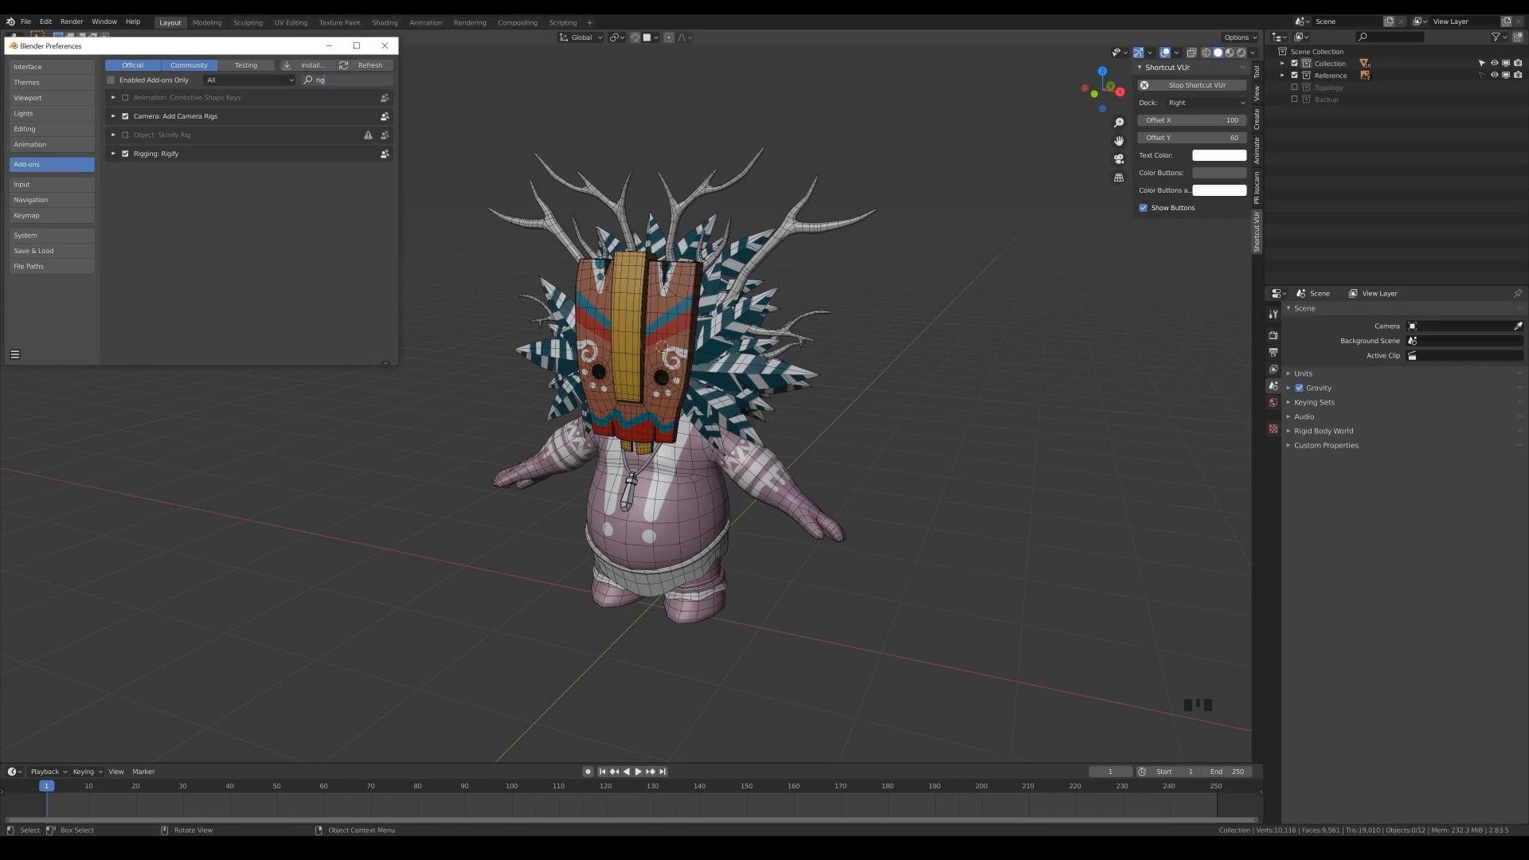
pyautogui.click(114, 154)
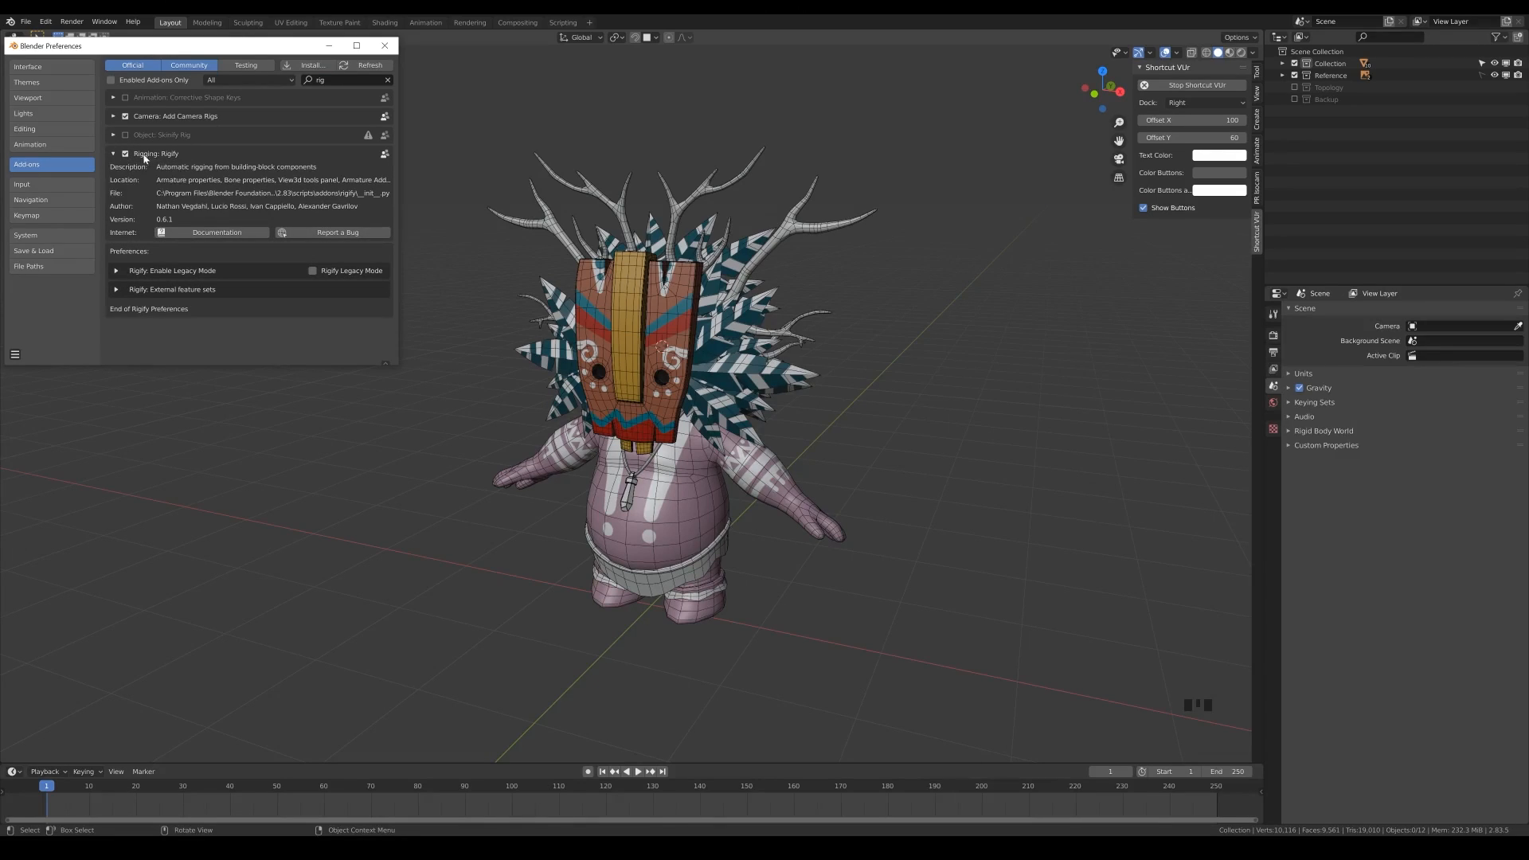
pyautogui.click(385, 46)
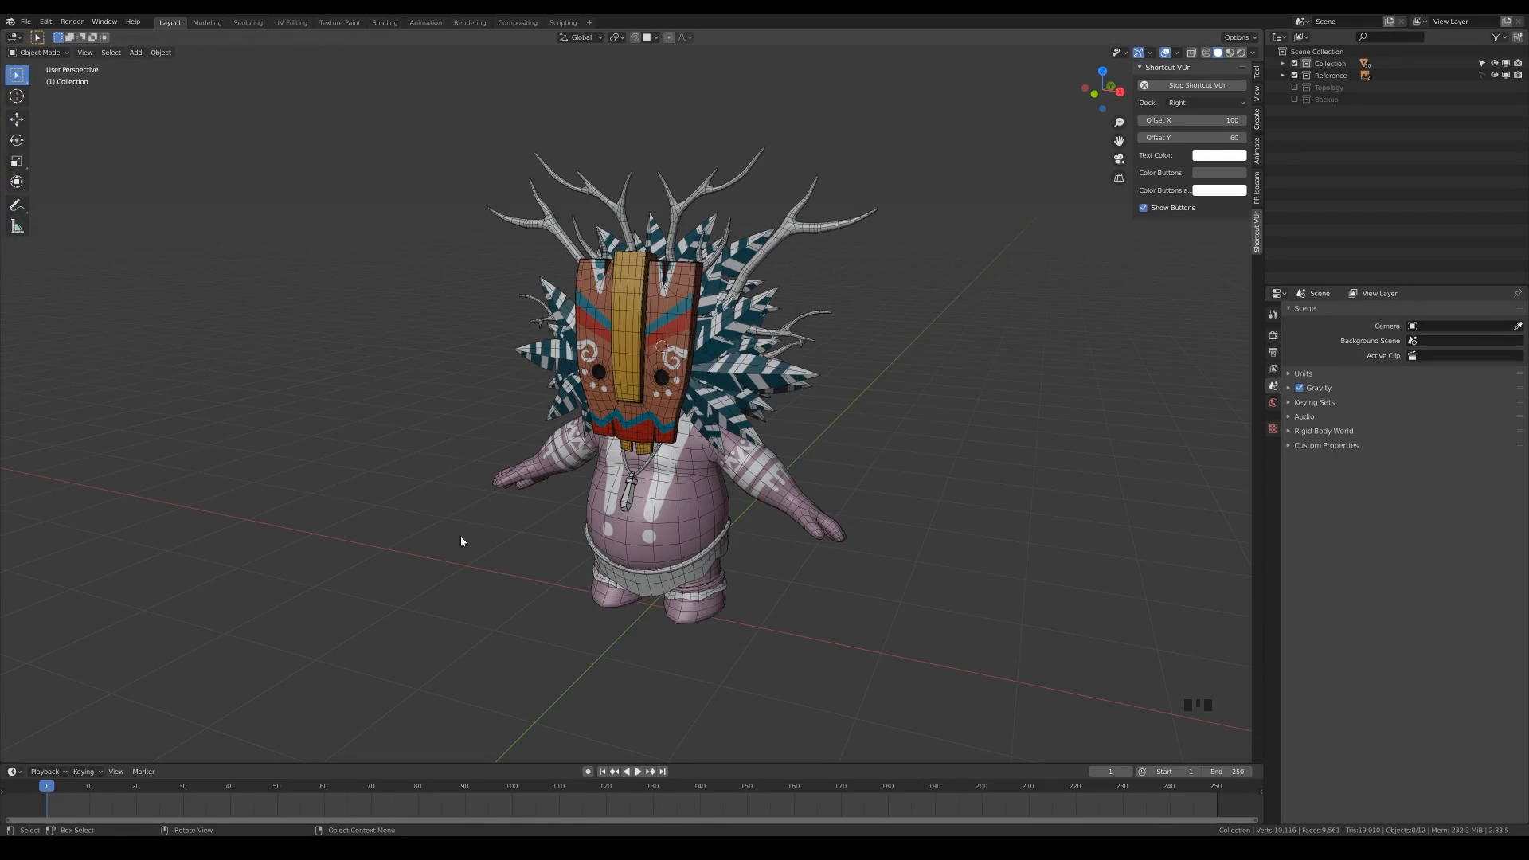
pyautogui.hotkey('shift', 'a')
pyautogui.moveTo(871, 367)
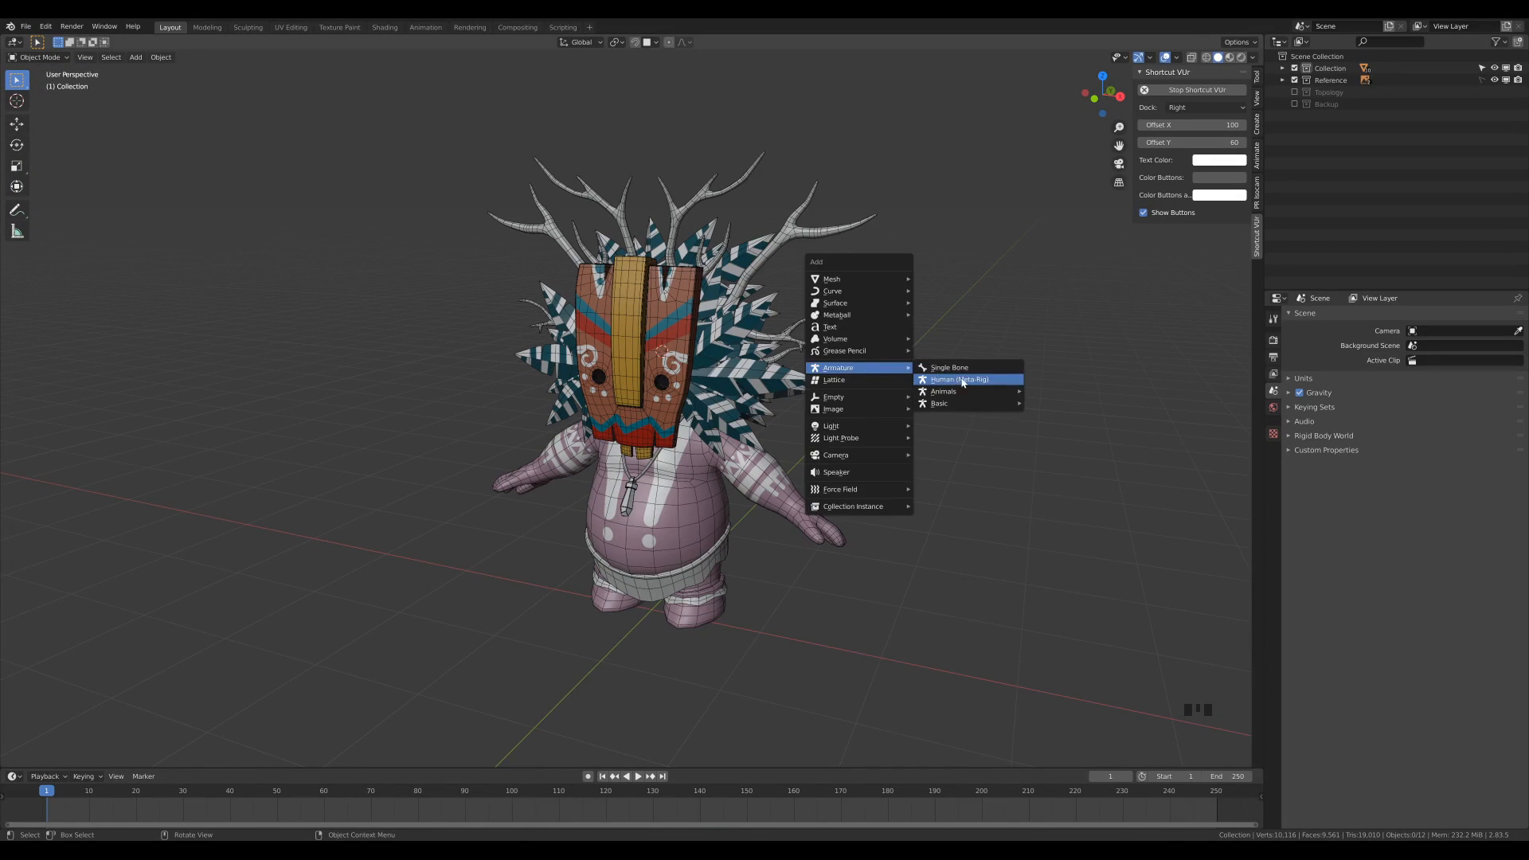
pyautogui.moveTo(966, 399)
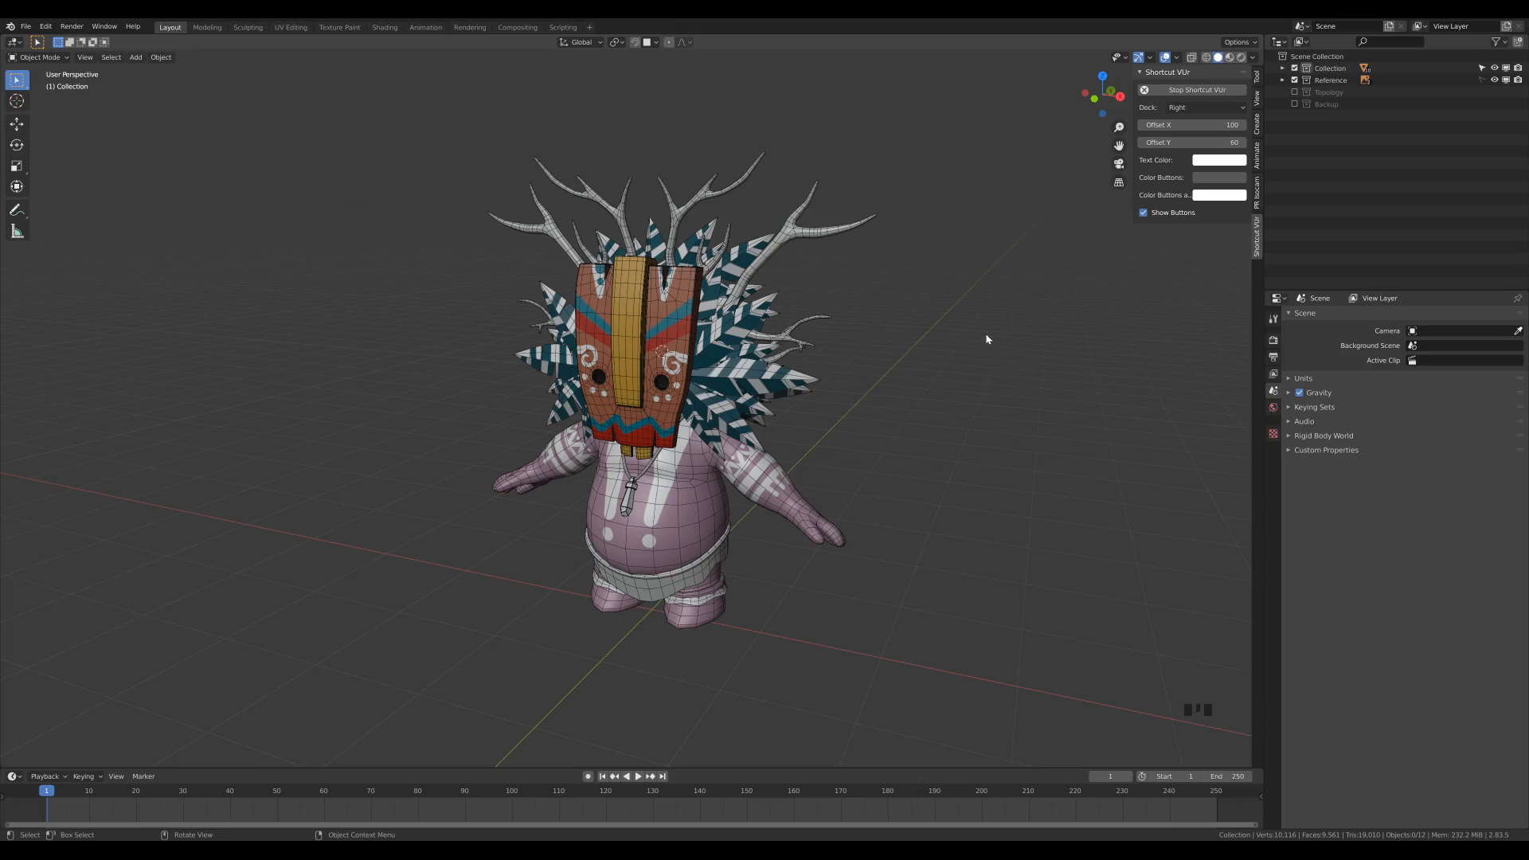
pyautogui.scroll(-2, 928, 432)
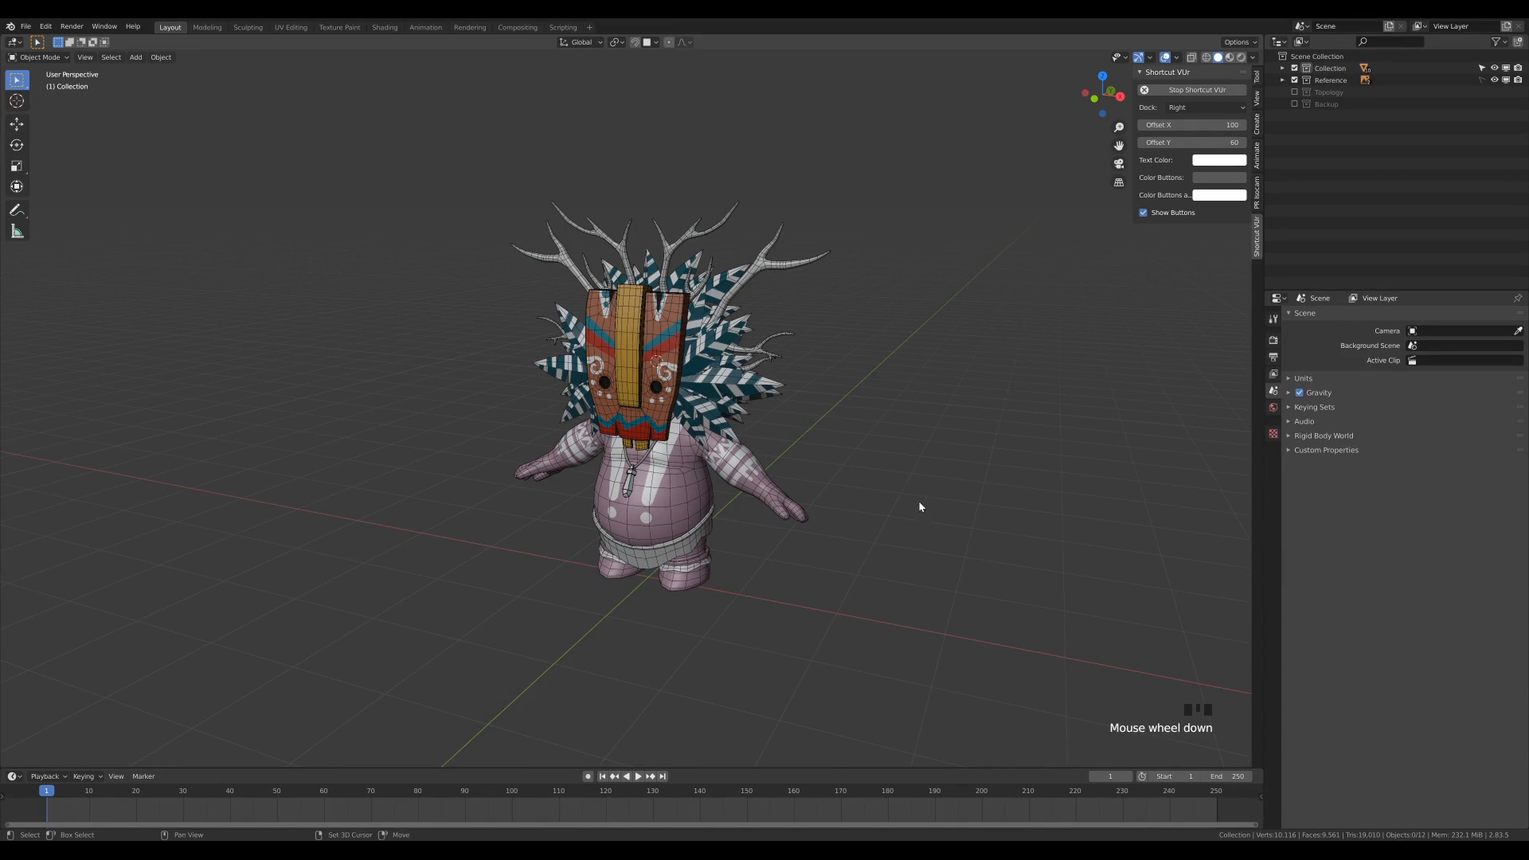
pyautogui.keyDown('shift'); pyautogui.moveTo(918, 505); pyautogui.dragTo(820, 473, button='middle'); pyautogui.keyUp('shift')
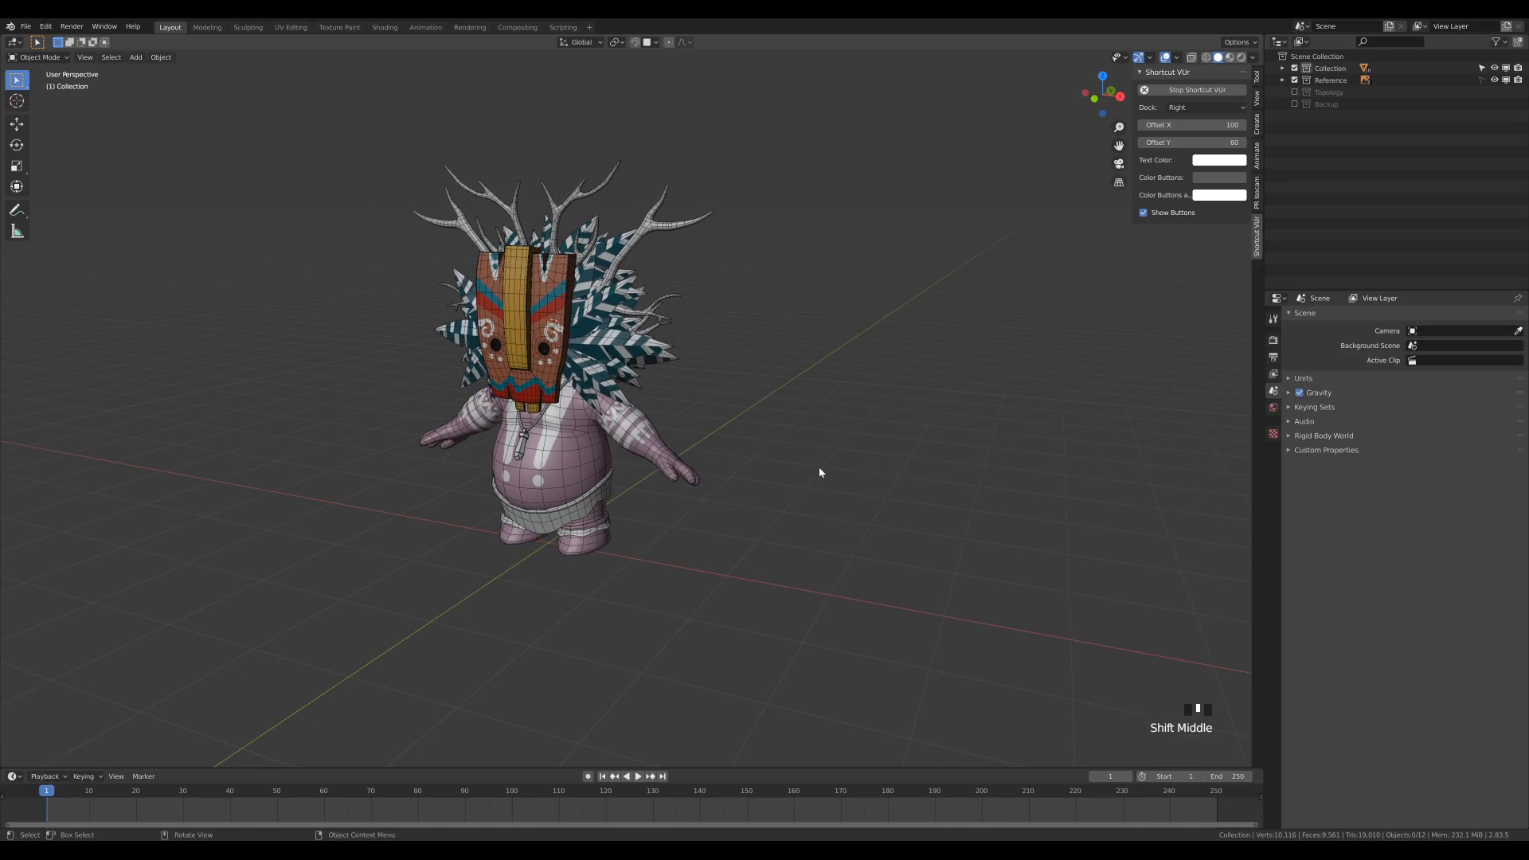
pyautogui.hotkey('ctrl', 'z')
# Step: Add a Basic Human (Meta-Rig) armature and move it about 2.96 m along the X axis, beside the character
pyautogui.hotkey('shift', 'a')
pyautogui.moveTo(746, 373)
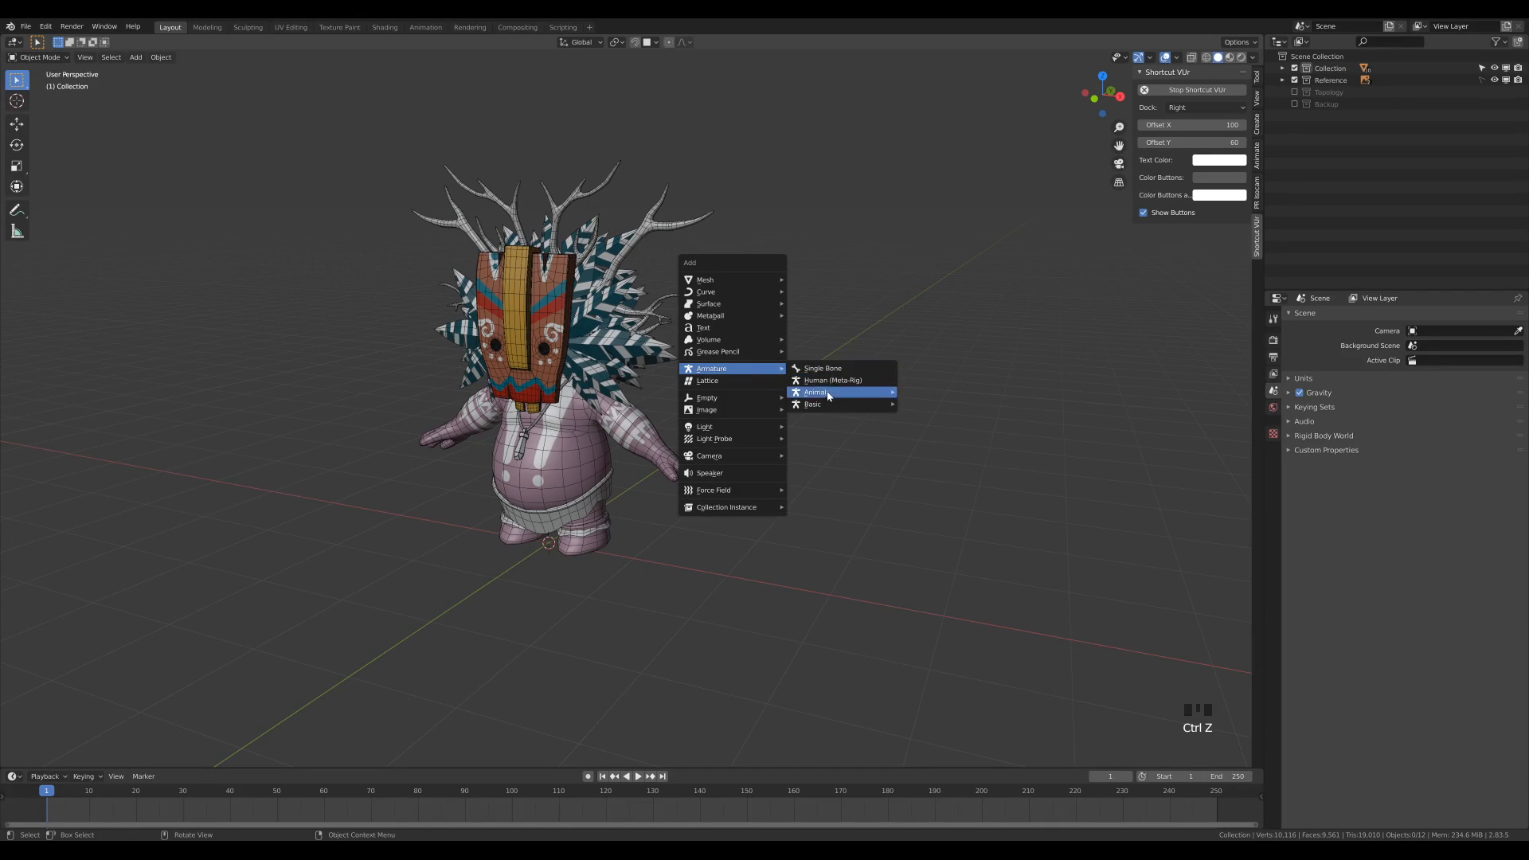
pyautogui.moveTo(821, 410)
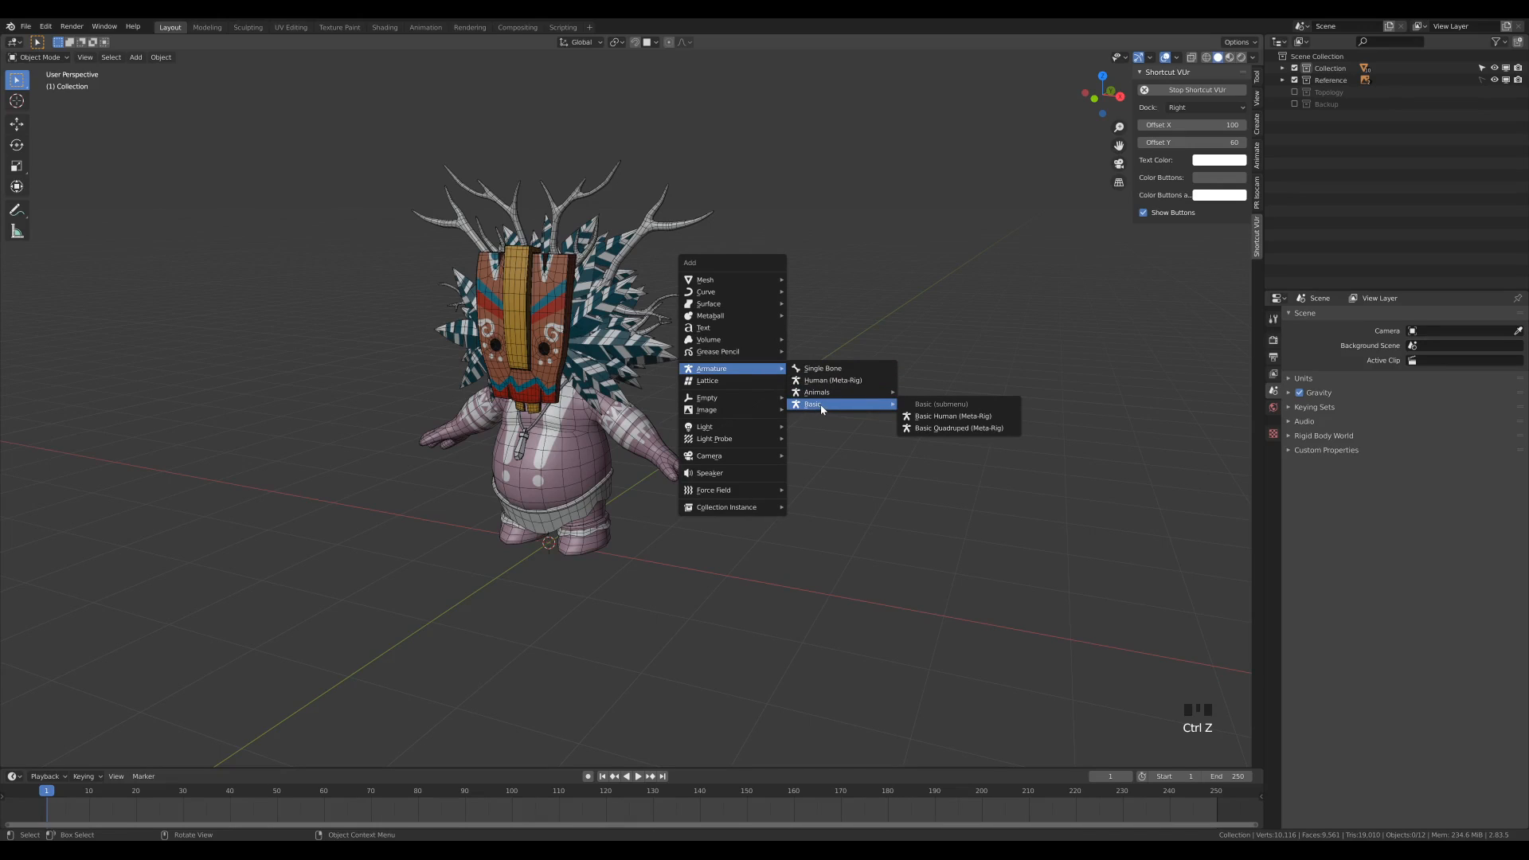
pyautogui.click(953, 416)
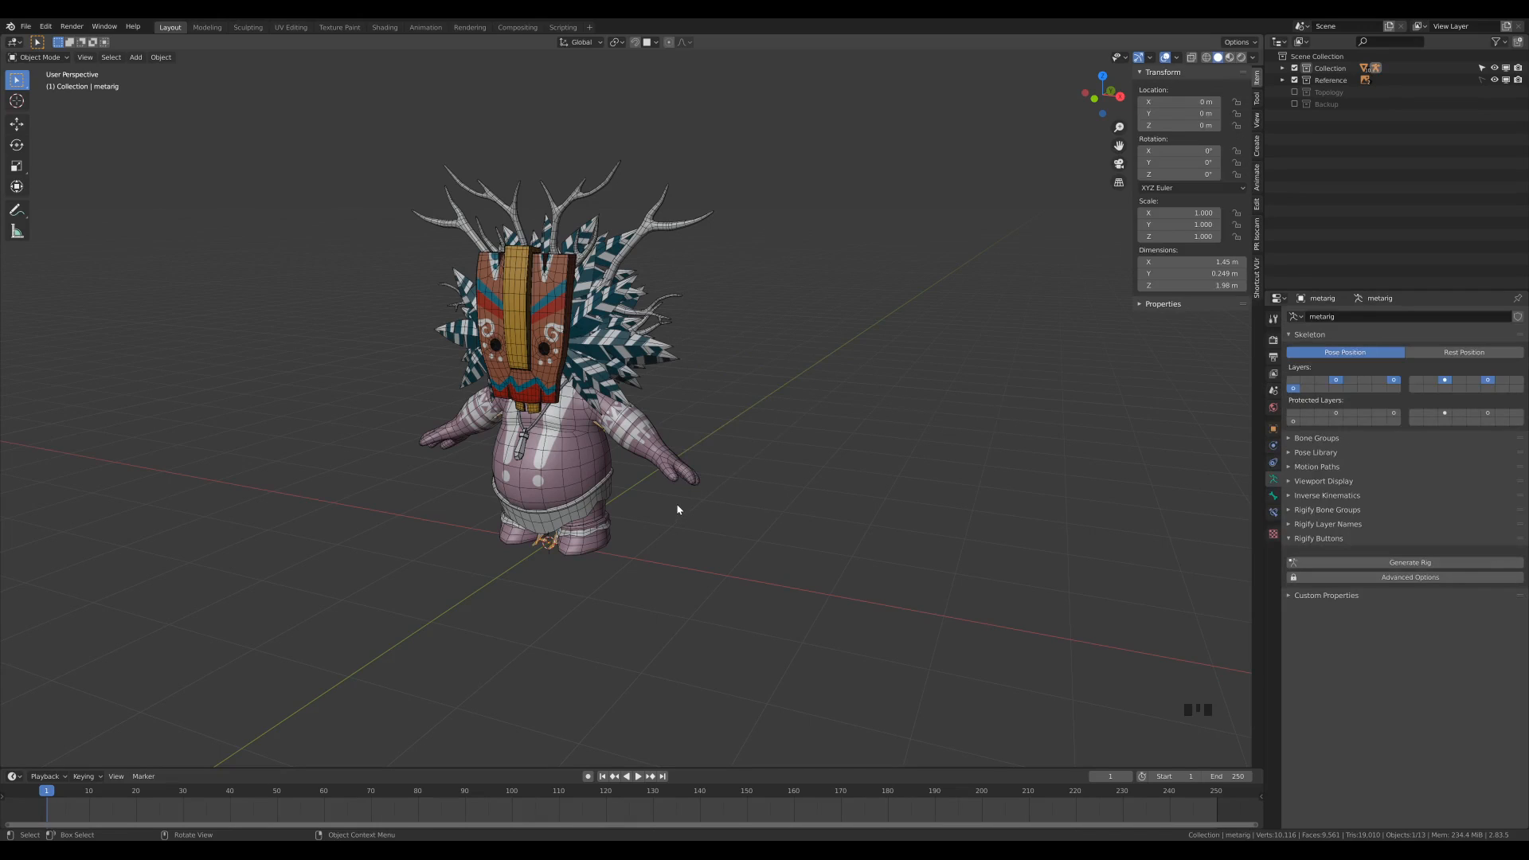
pyautogui.press('g')
pyautogui.click(904, 589)
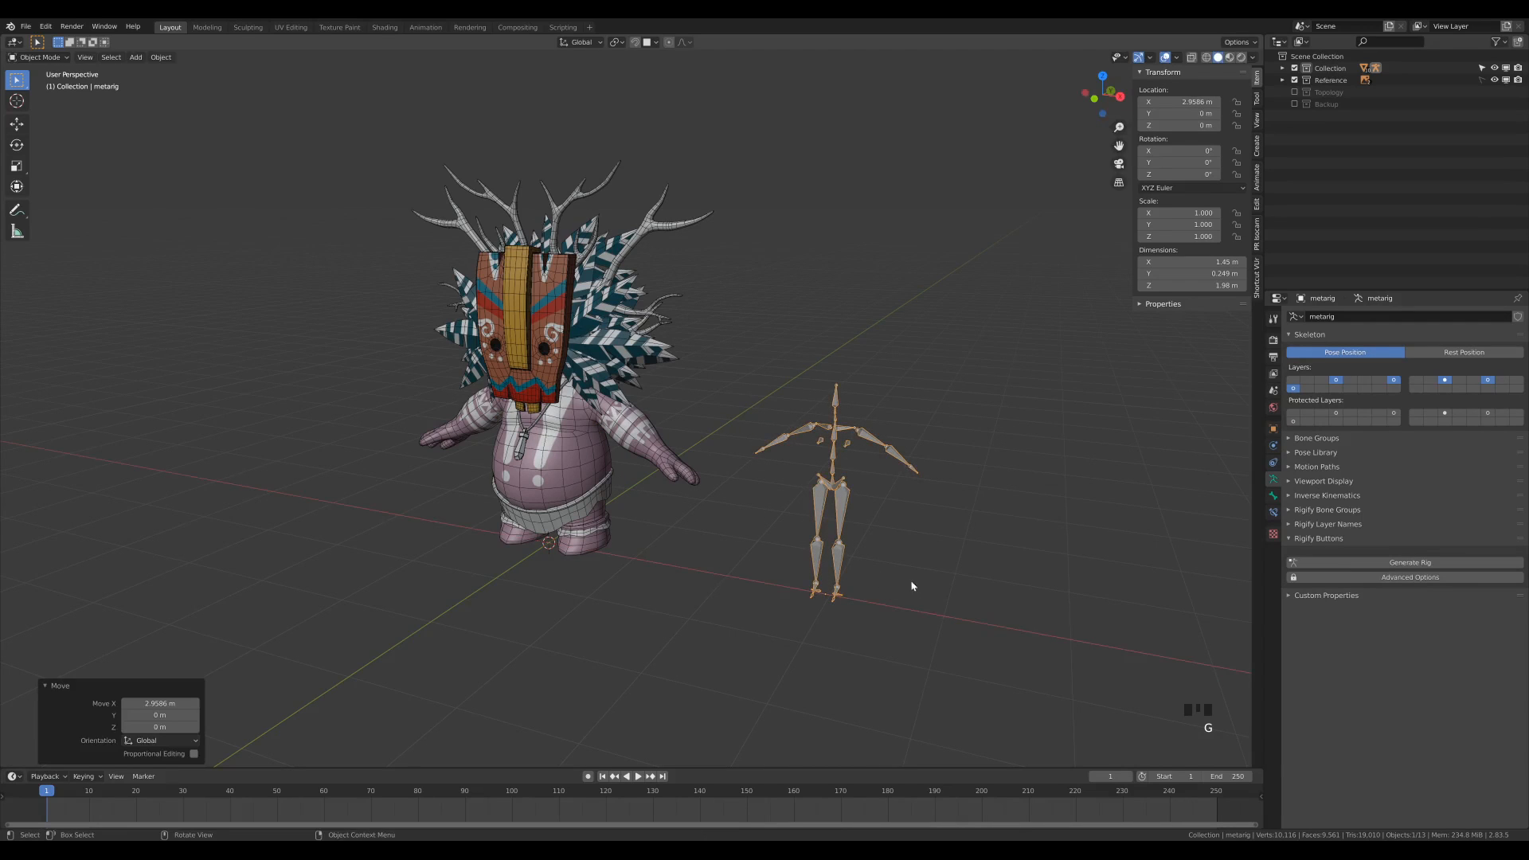
# Step: Examine the meta-rig in Edit Mode by selecting individual leg, hip and upper arm bones
pyautogui.press('KP_Decimal')
pyautogui.moveTo(801, 343); pyautogui.dragTo(681, 413, button='middle')
pyautogui.click(657, 421)
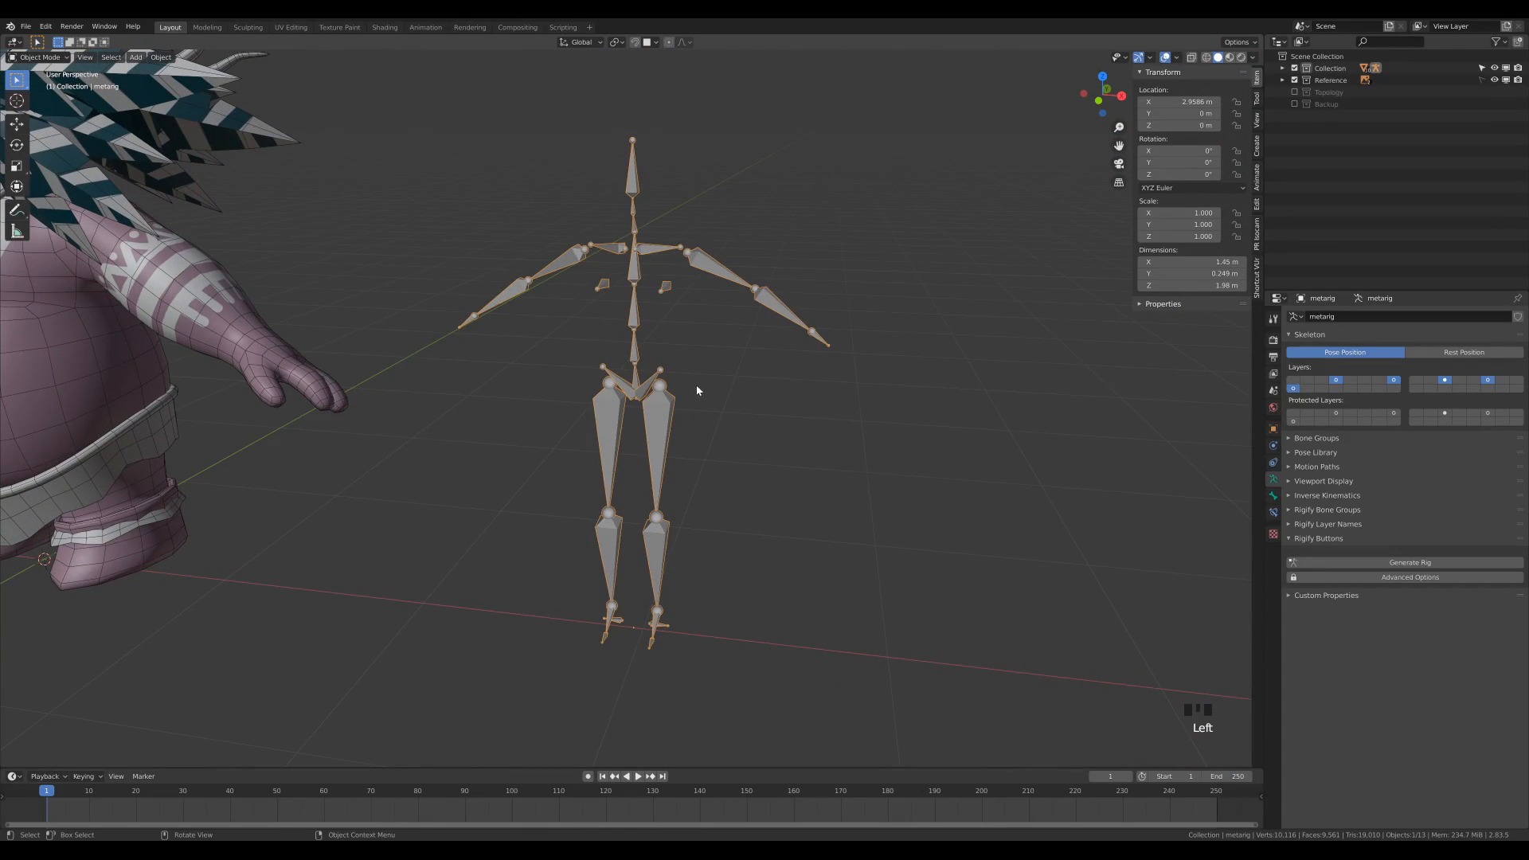
pyautogui.press('Tab')
pyautogui.click(661, 418)
pyautogui.click(610, 446)
pyautogui.click(622, 387)
pyautogui.click(565, 269)
pyautogui.click(720, 269)
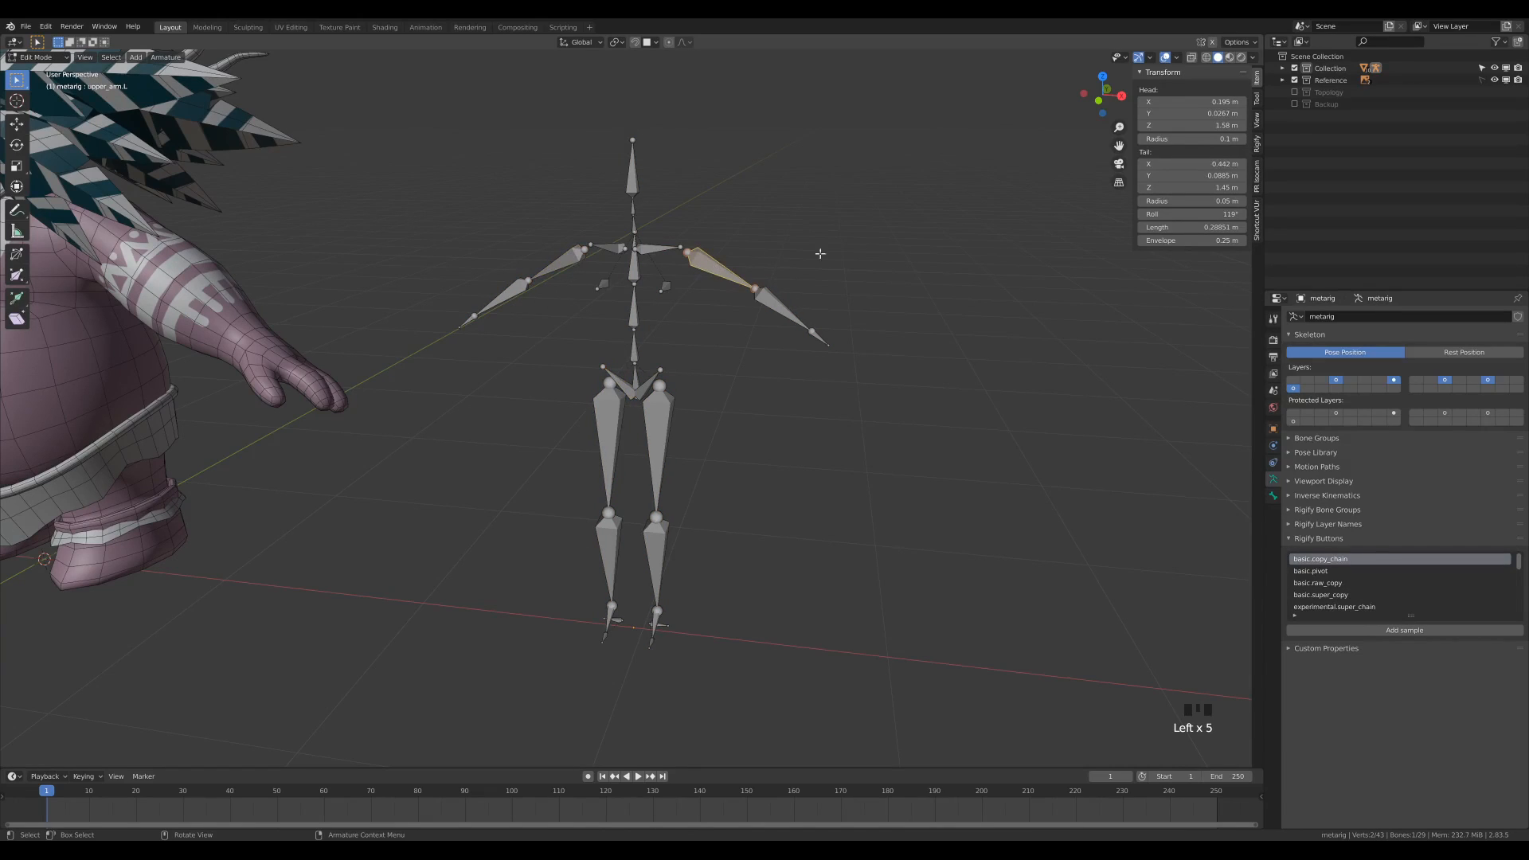
# Step: Show the bone properties and examine the names of the spine bone and the left and right thigh bones
pyautogui.click(1273, 495)
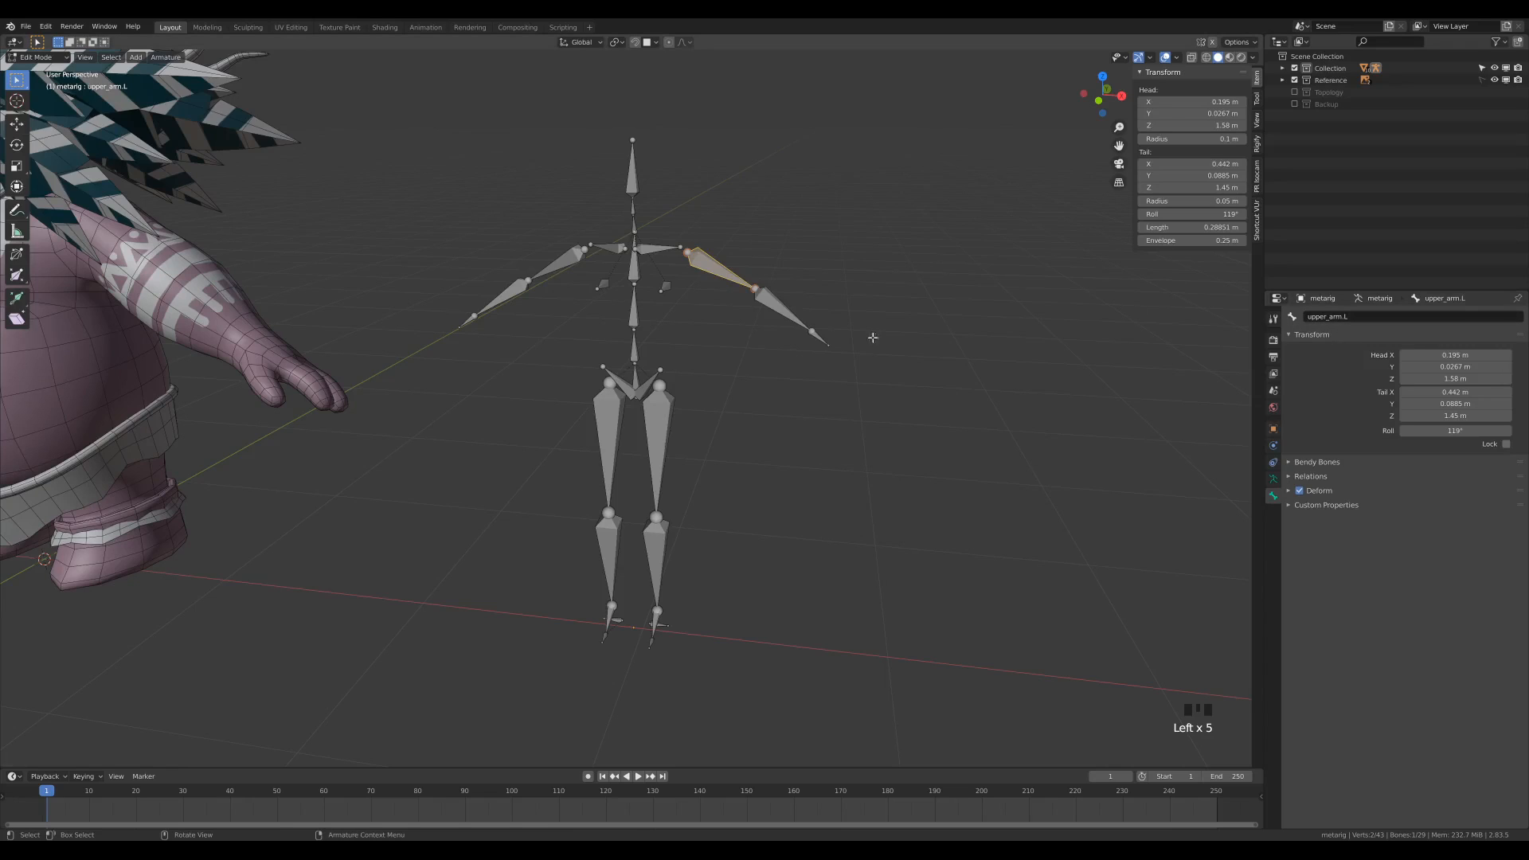
pyautogui.doubleClick(663, 432)
pyautogui.click(637, 319)
pyautogui.click(657, 399)
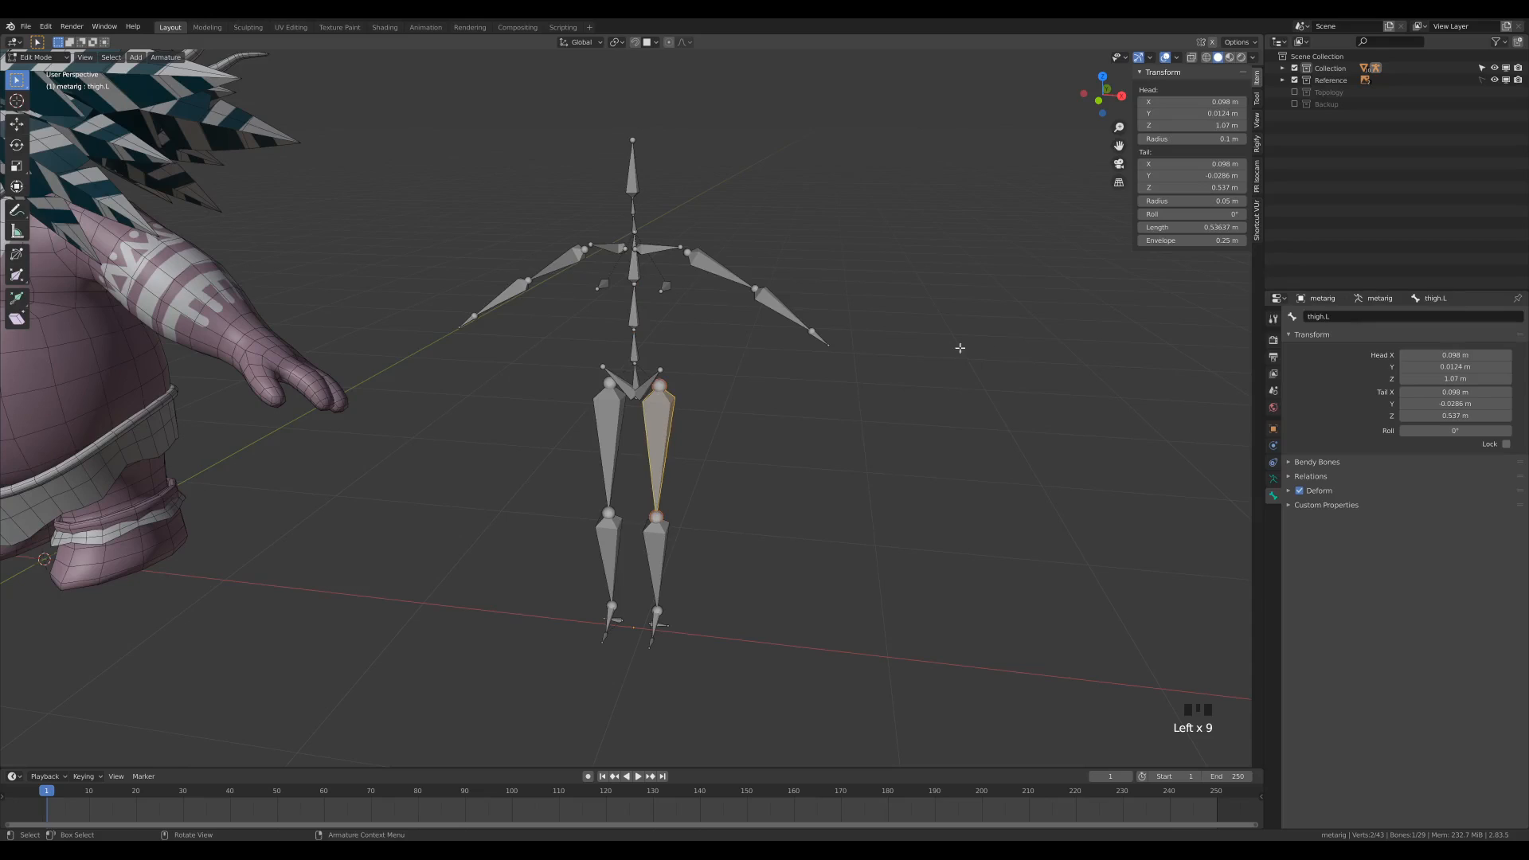
pyautogui.click(610, 427)
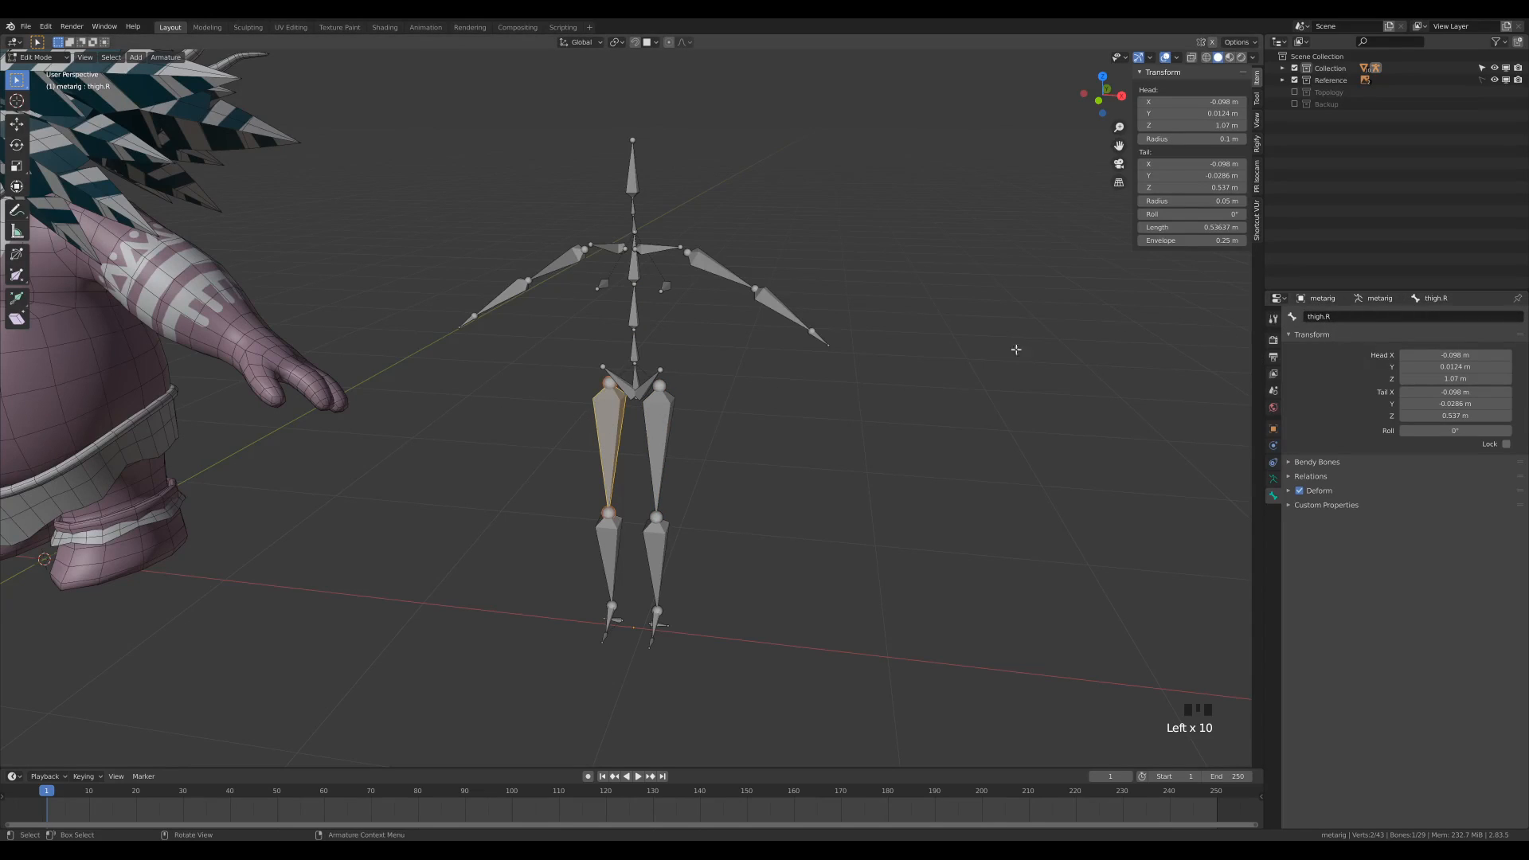
# Step: Examine the meta-rig's armature data properties and compare them with its bone properties
pyautogui.click(663, 412)
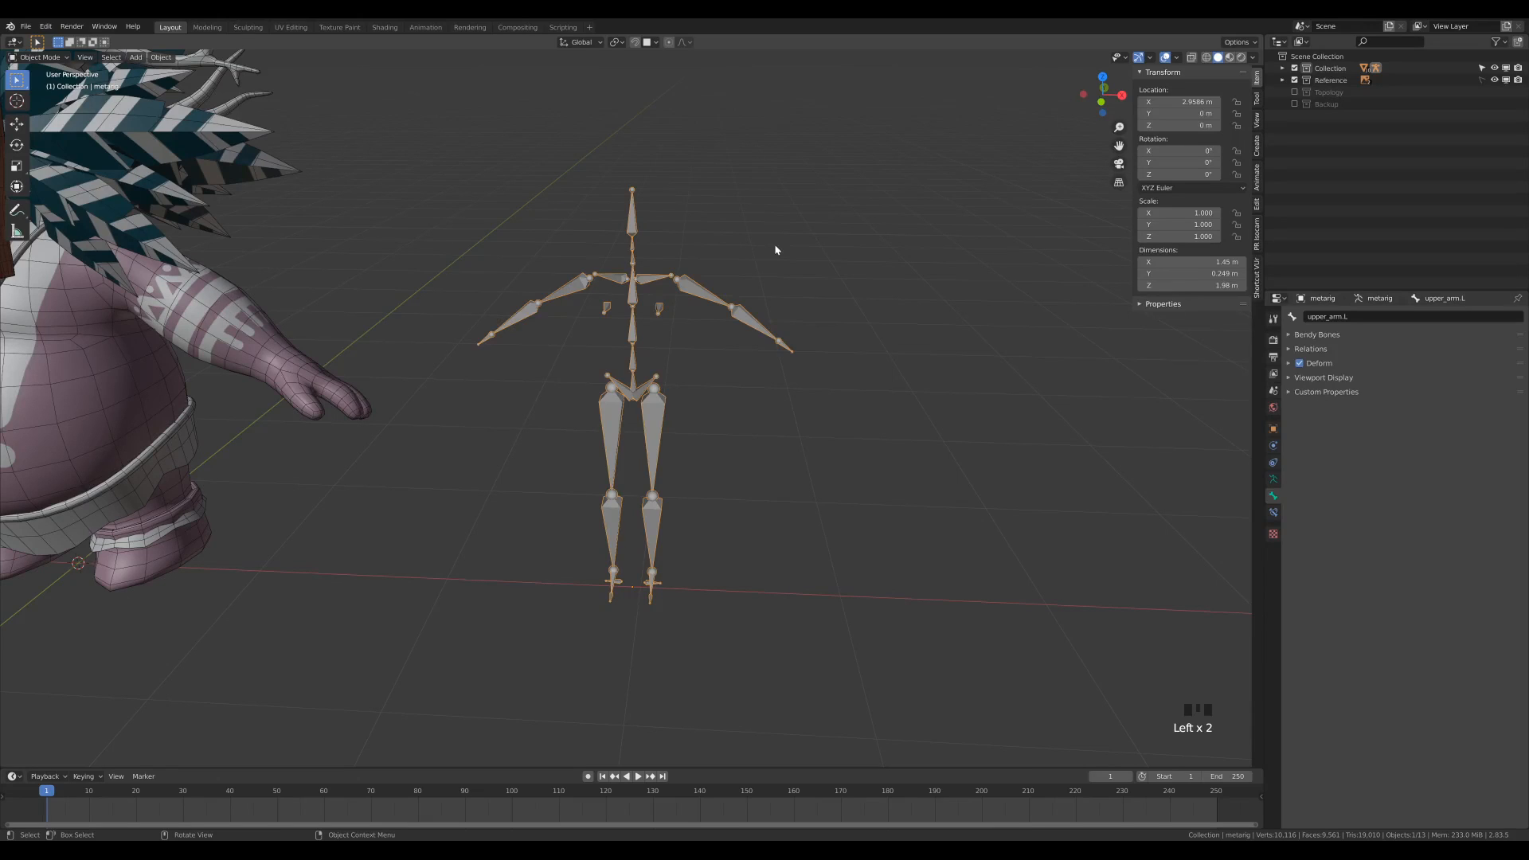
pyautogui.scroll(1, 726, 304)
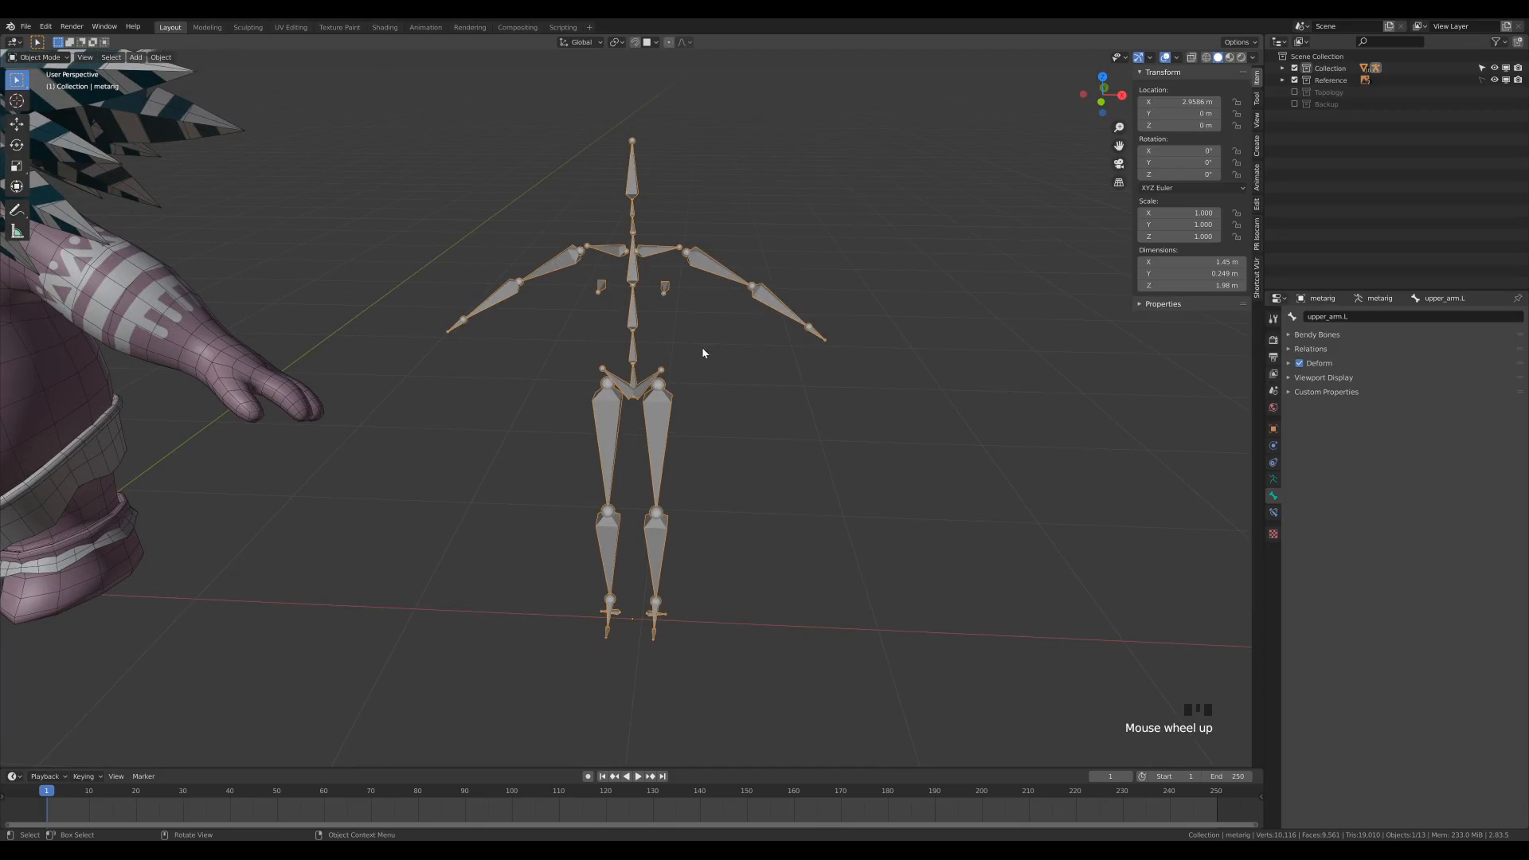
pyautogui.click(1274, 480)
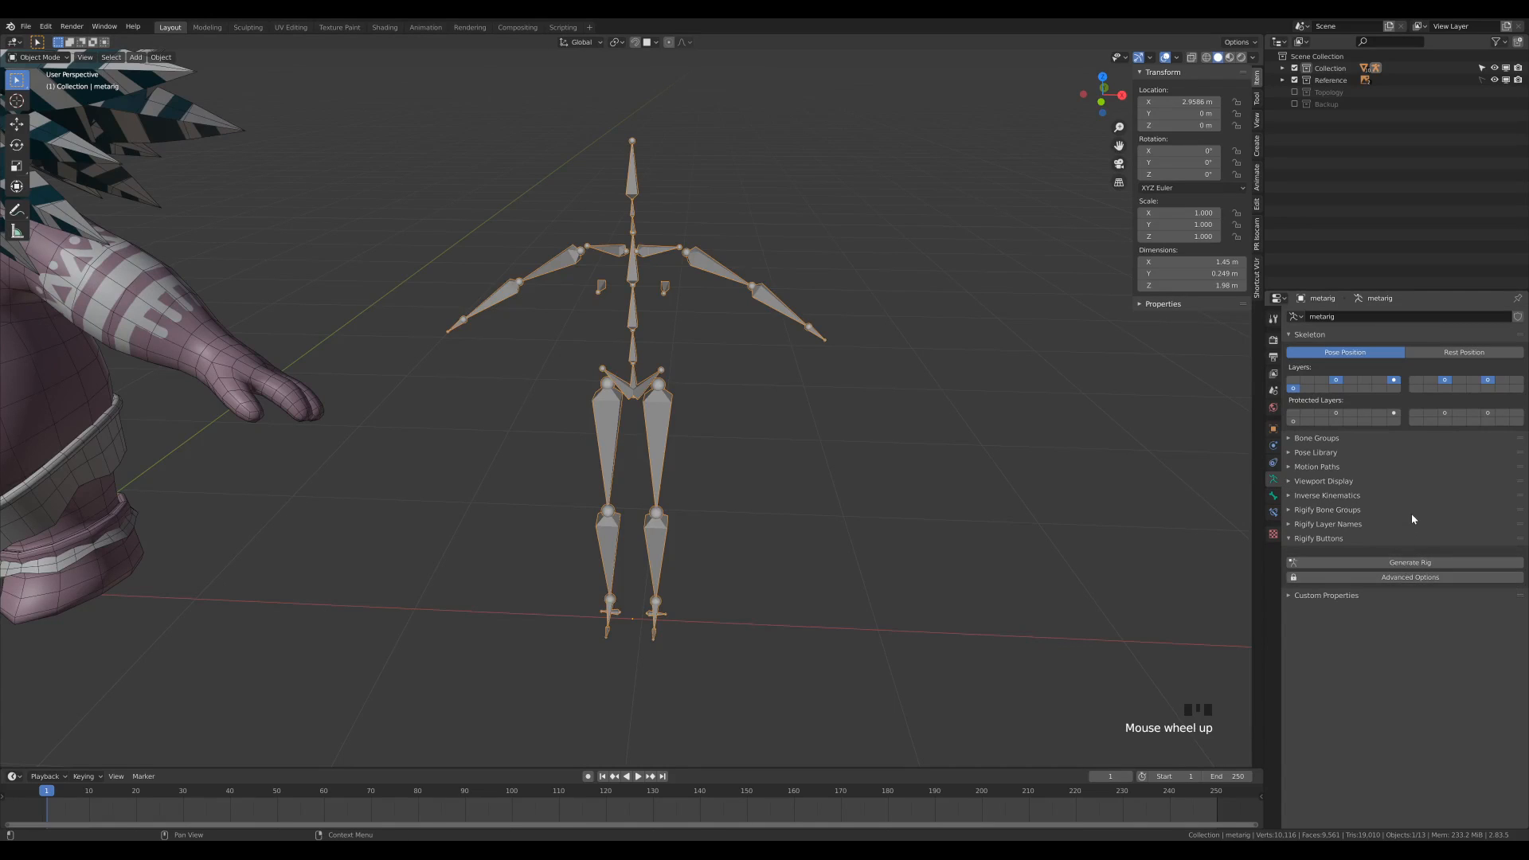
pyautogui.click(1274, 495)
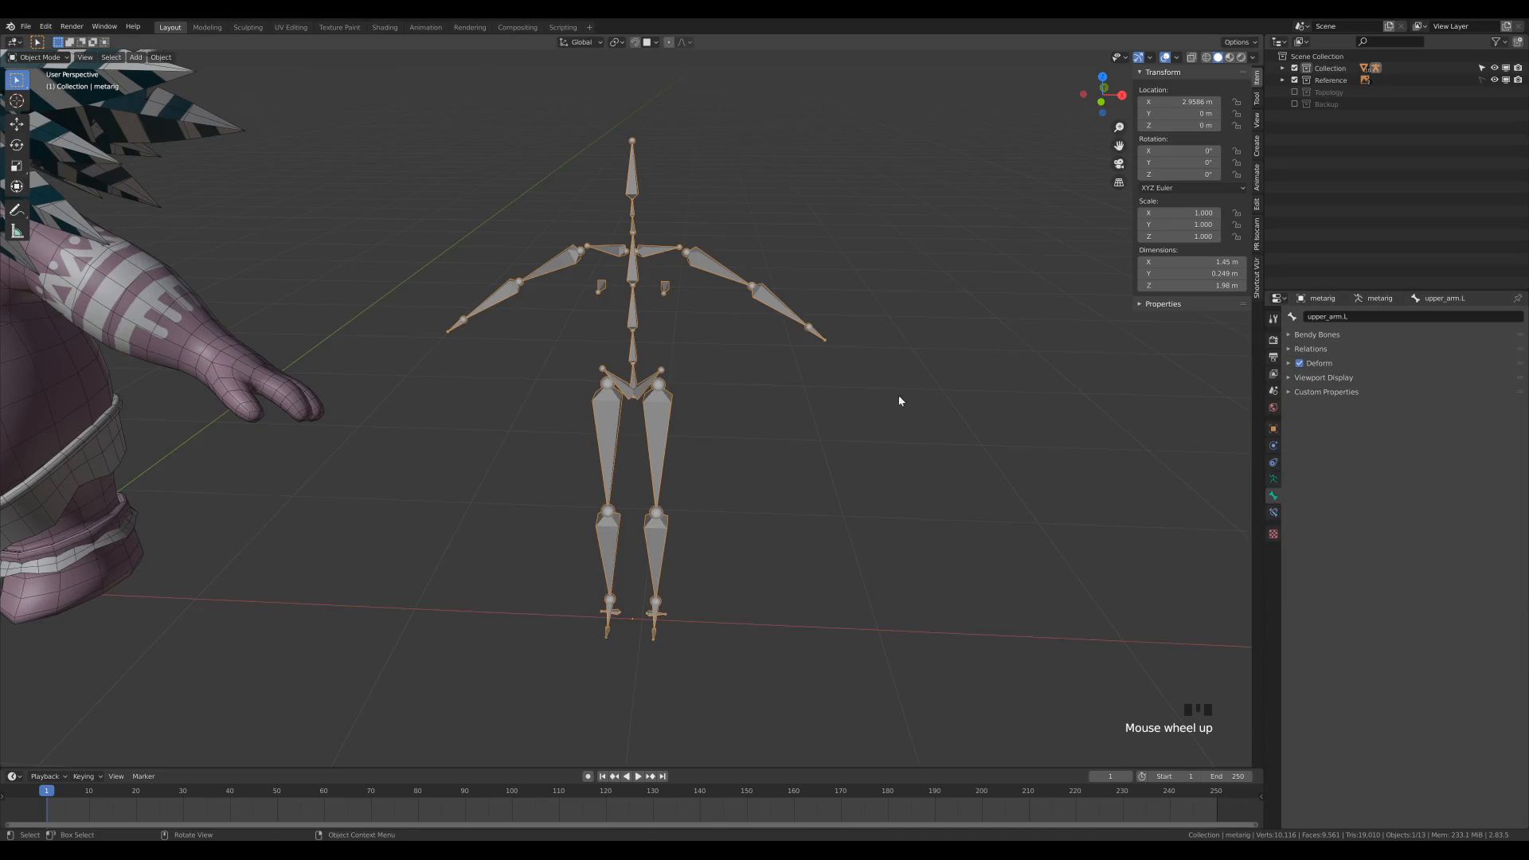
# Step: Cycle the meta-rig through Edit, Object and Pose Mode and examine the left upper arm's Rigify Type settings in Pose Mode
pyautogui.press('Tab')
pyautogui.press('Tab')
pyautogui.hotkey('ctrl', 'Tab')
pyautogui.hotkey('ctrl', 'Tab')
pyautogui.hotkey('ctrl', 'Tab')
pyautogui.hotkey('ctrl', 'Tab')
pyautogui.hotkey('ctrl', 'Tab')
pyautogui.hotkey('ctrl', 'Tab')
pyautogui.hotkey('ctrl', 'Tab')
pyautogui.hotkey('ctrl', 'Tab')
pyautogui.hotkey('ctrl', 'Tab')
pyautogui.hotkey('ctrl', 'Tab')
pyautogui.hotkey('ctrl', 'Tab')
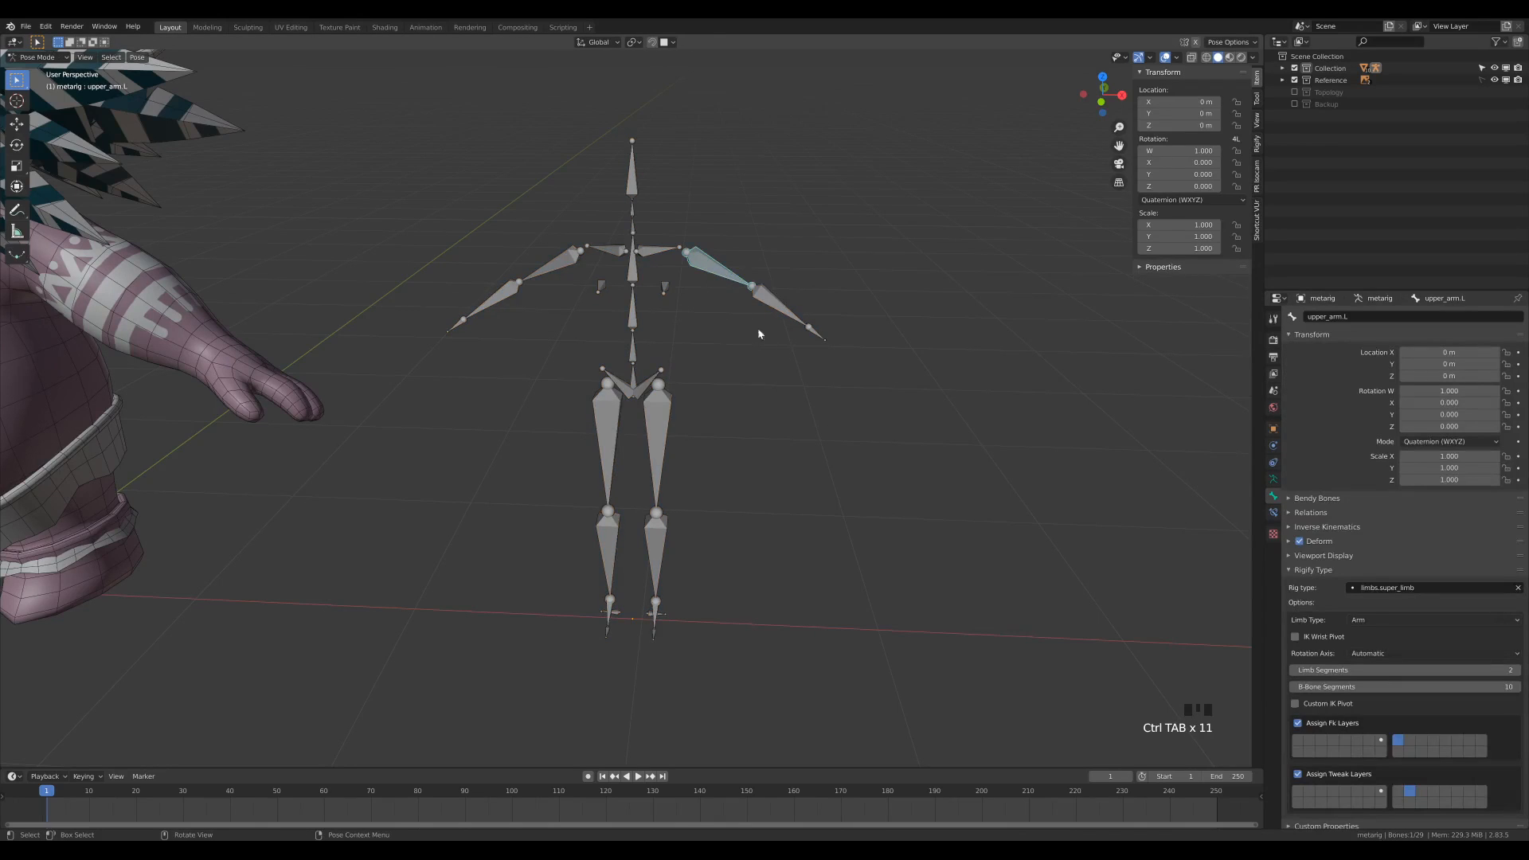
pyautogui.scroll(-1, 1357, 532)
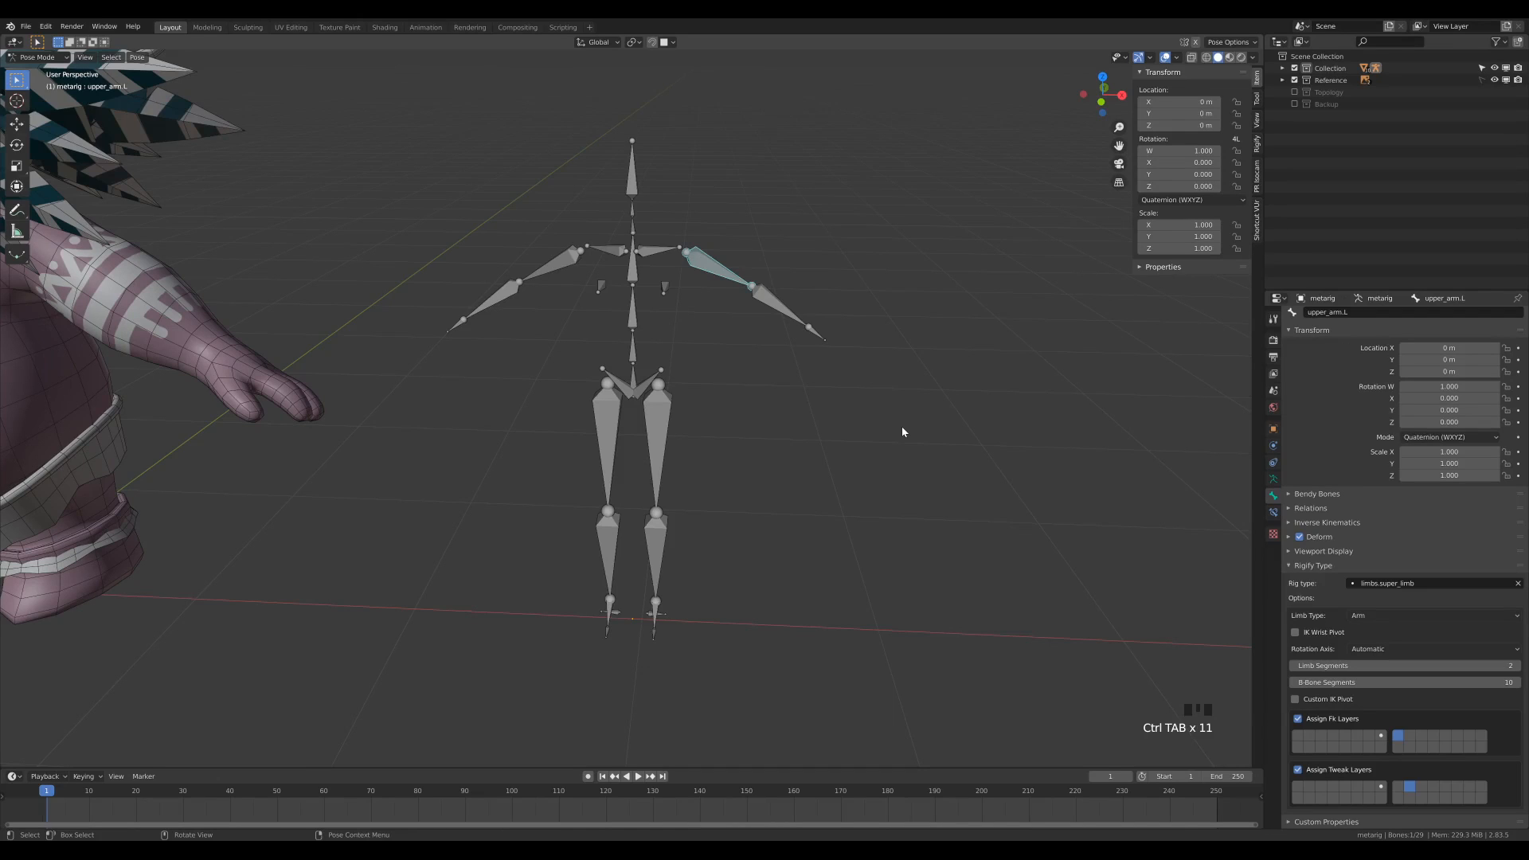
# Step: Return the meta-rig to Object Mode and generate the Rigify control rig from it
pyautogui.hotkey('ctrl', 'Tab')
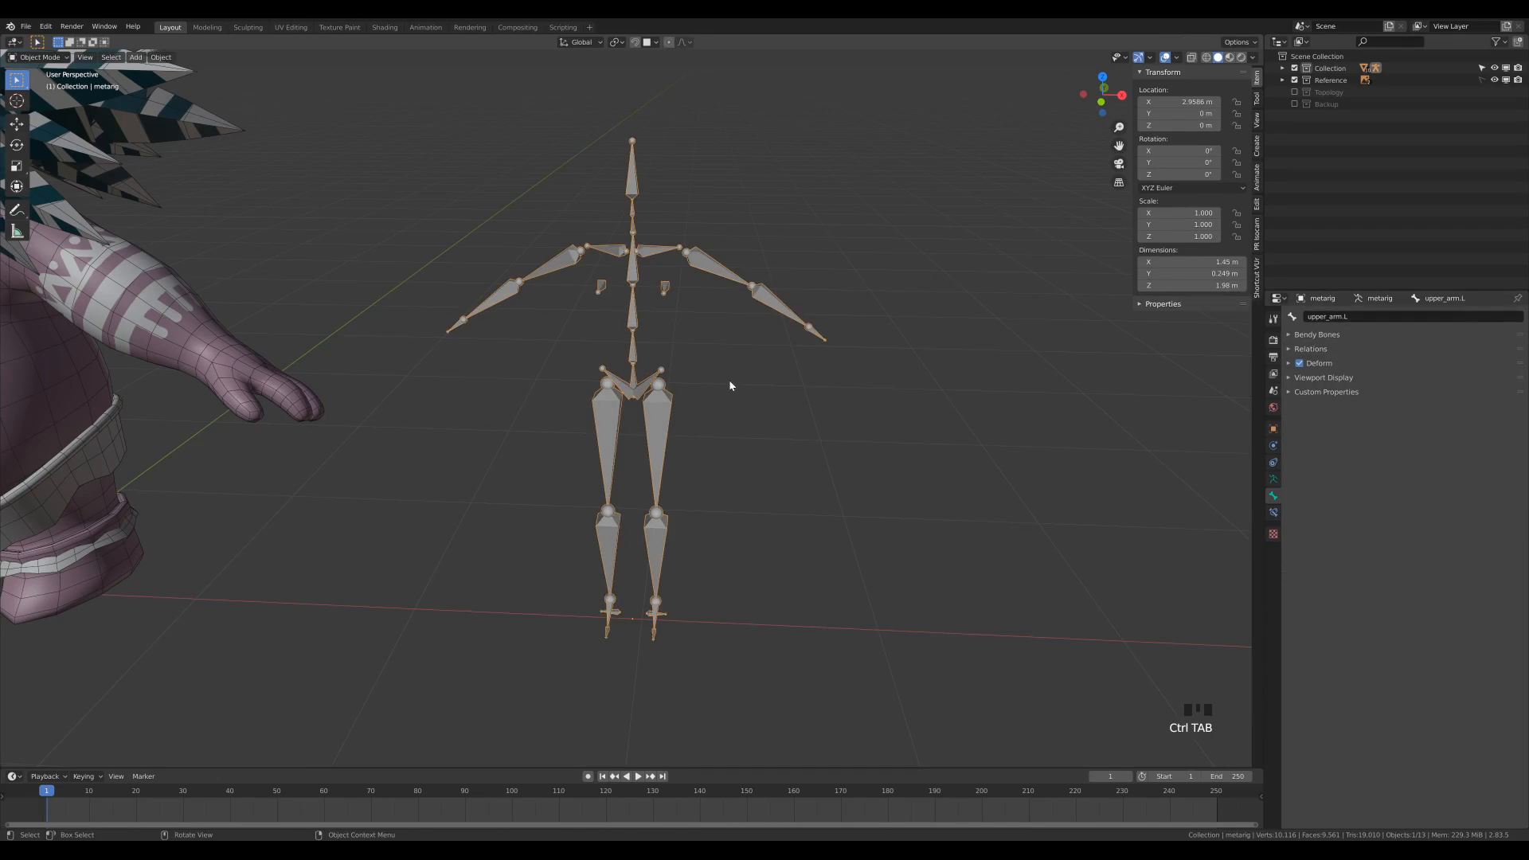
pyautogui.moveTo(849, 421); pyautogui.dragTo(1189, 414, button='middle')
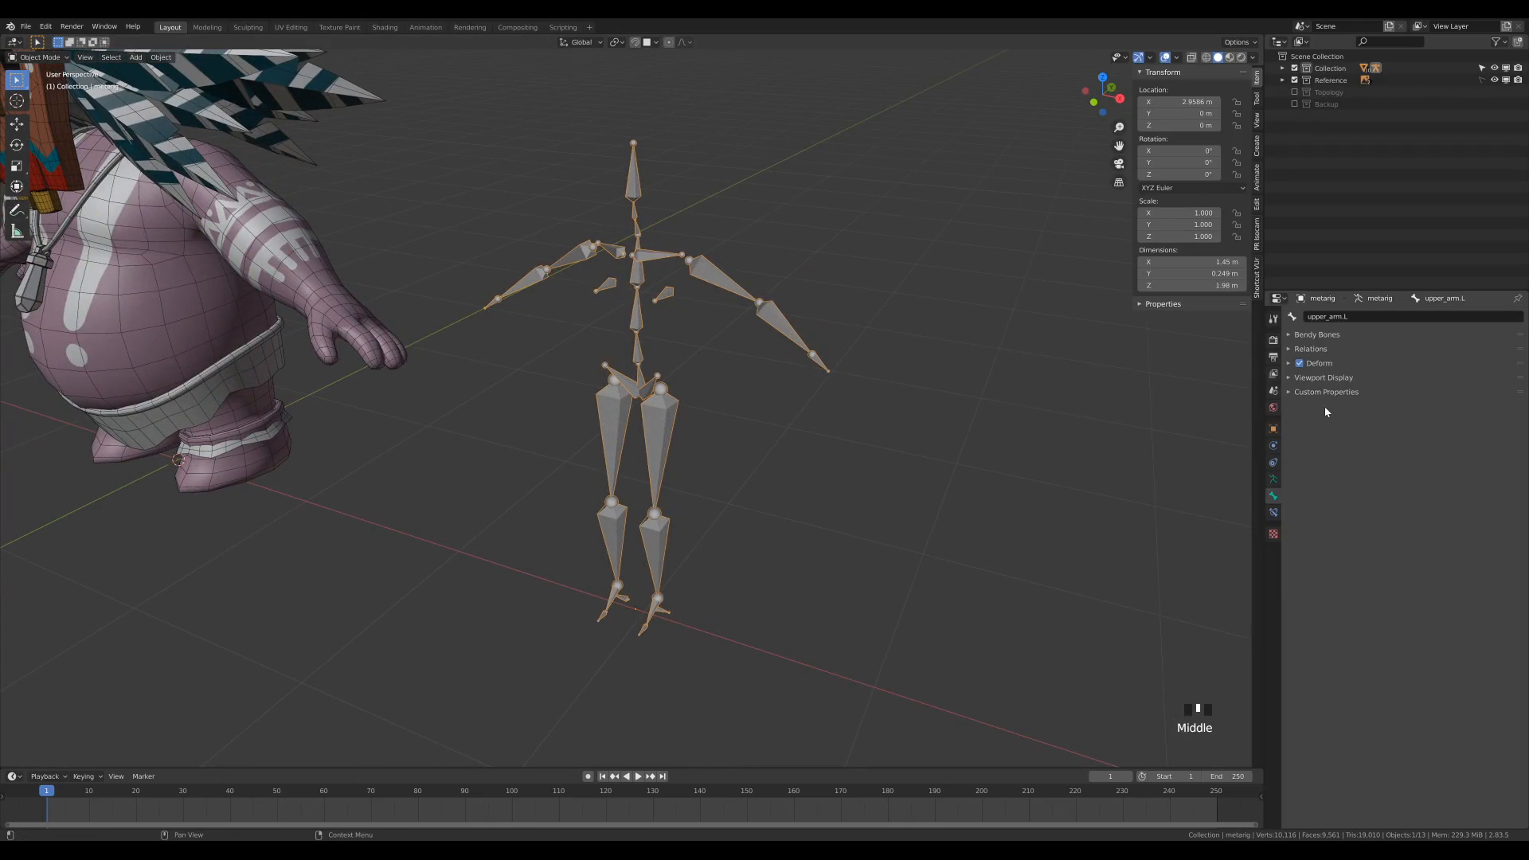
pyautogui.click(1273, 480)
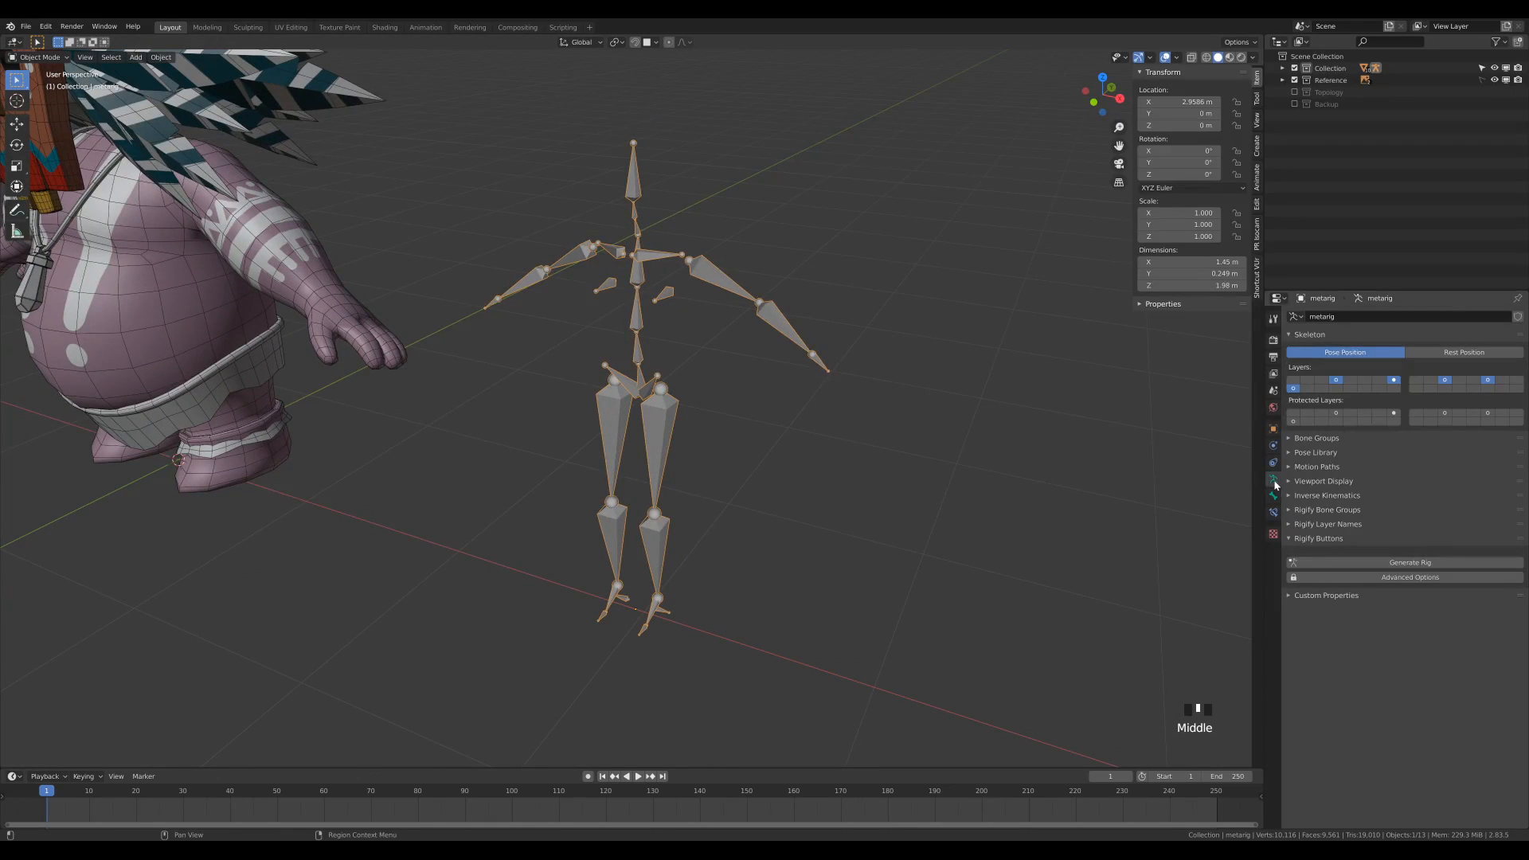
pyautogui.doubleClick(1368, 564)
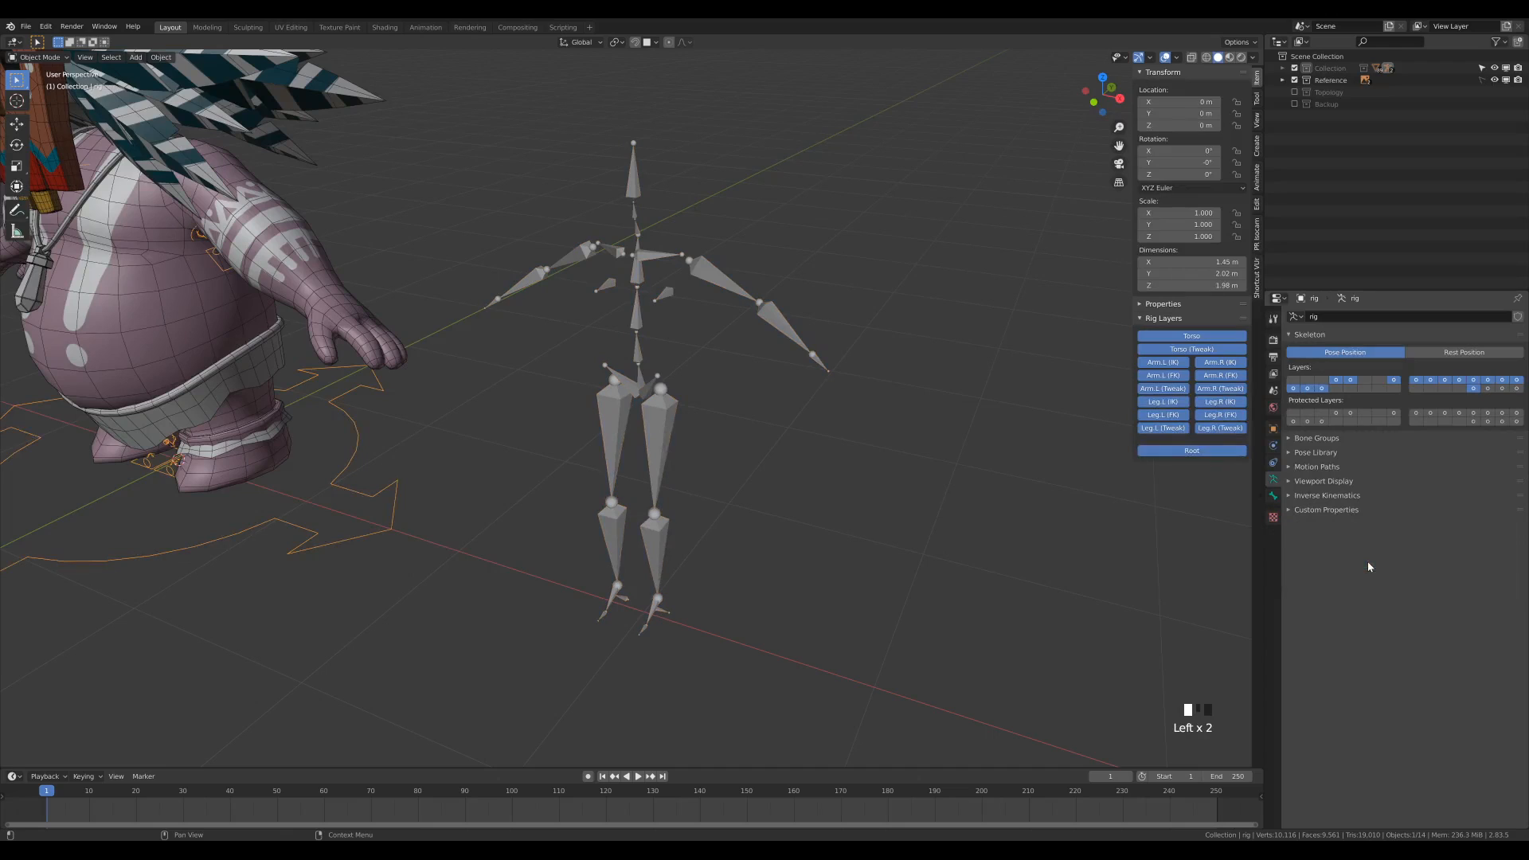
# Step: Move the generated control rig about 4.63 m along the X axis, beyond the meta-rig
pyautogui.scroll(-4, 505, 329)
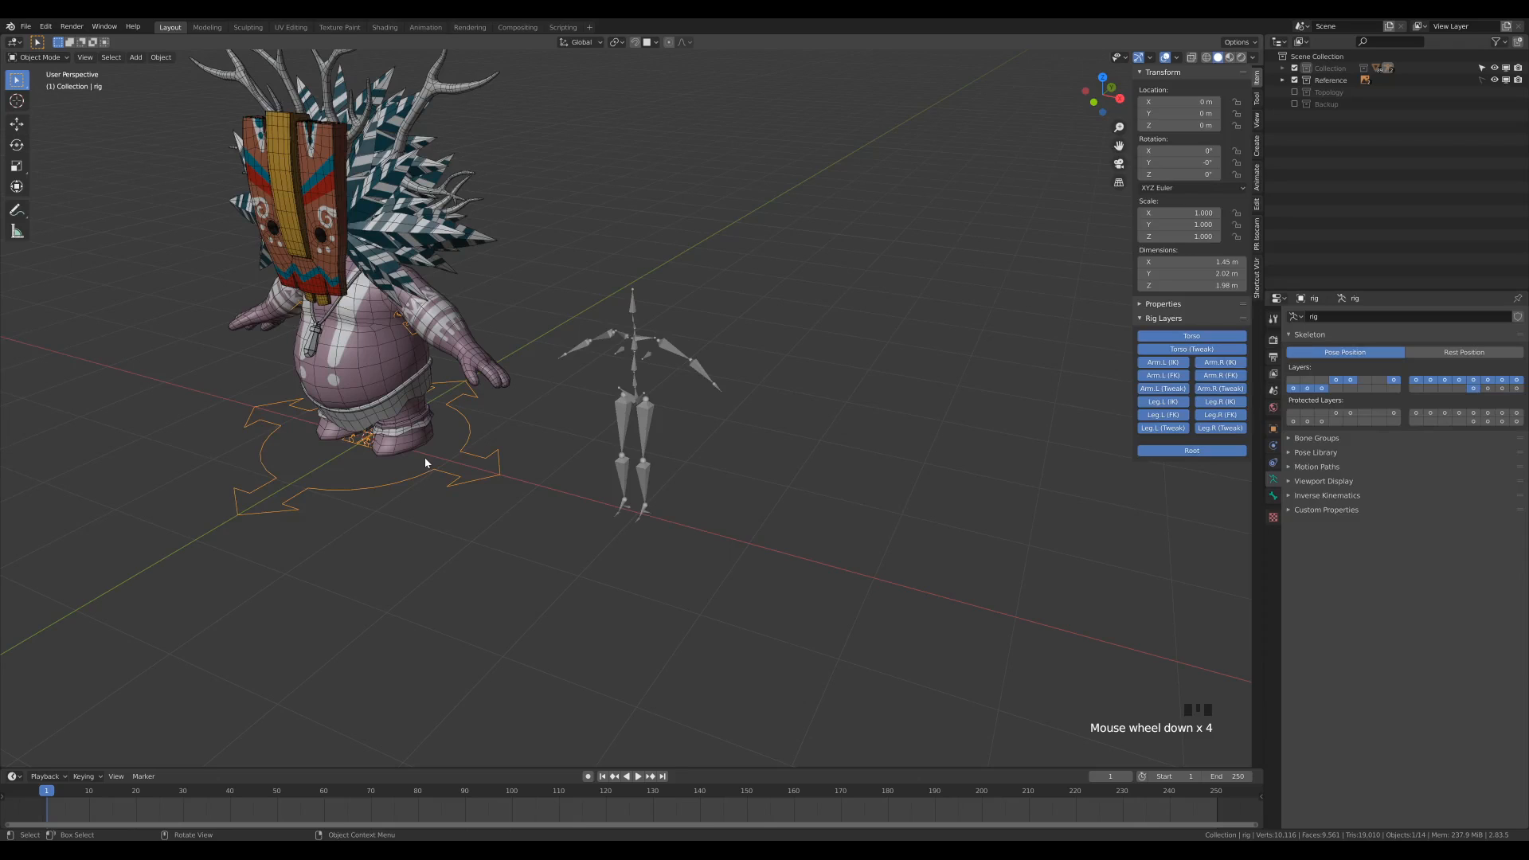
pyautogui.press('g')
pyautogui.press('x')
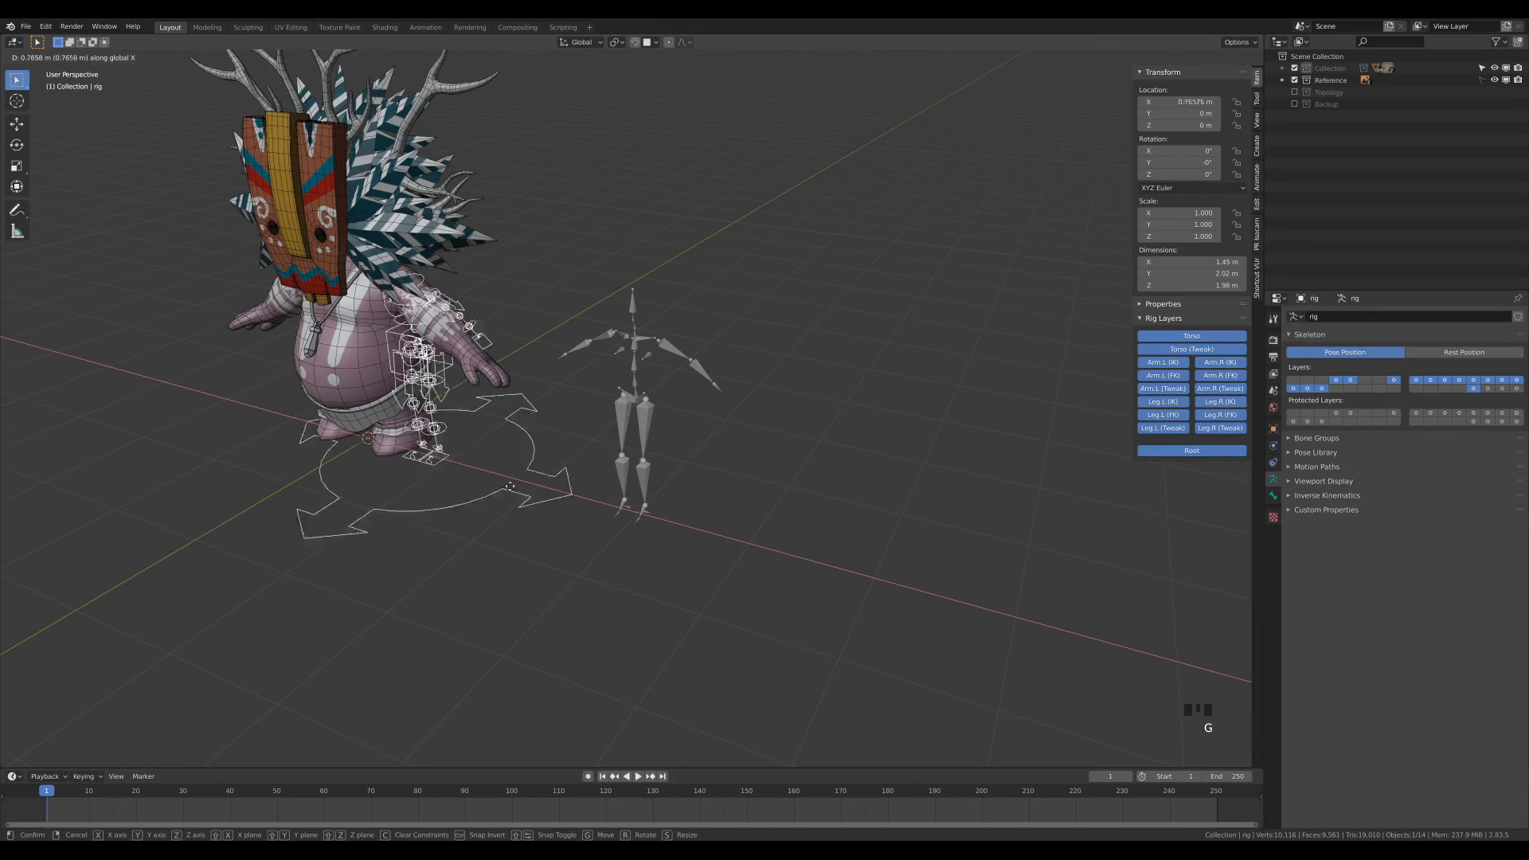
pyautogui.click(885, 572)
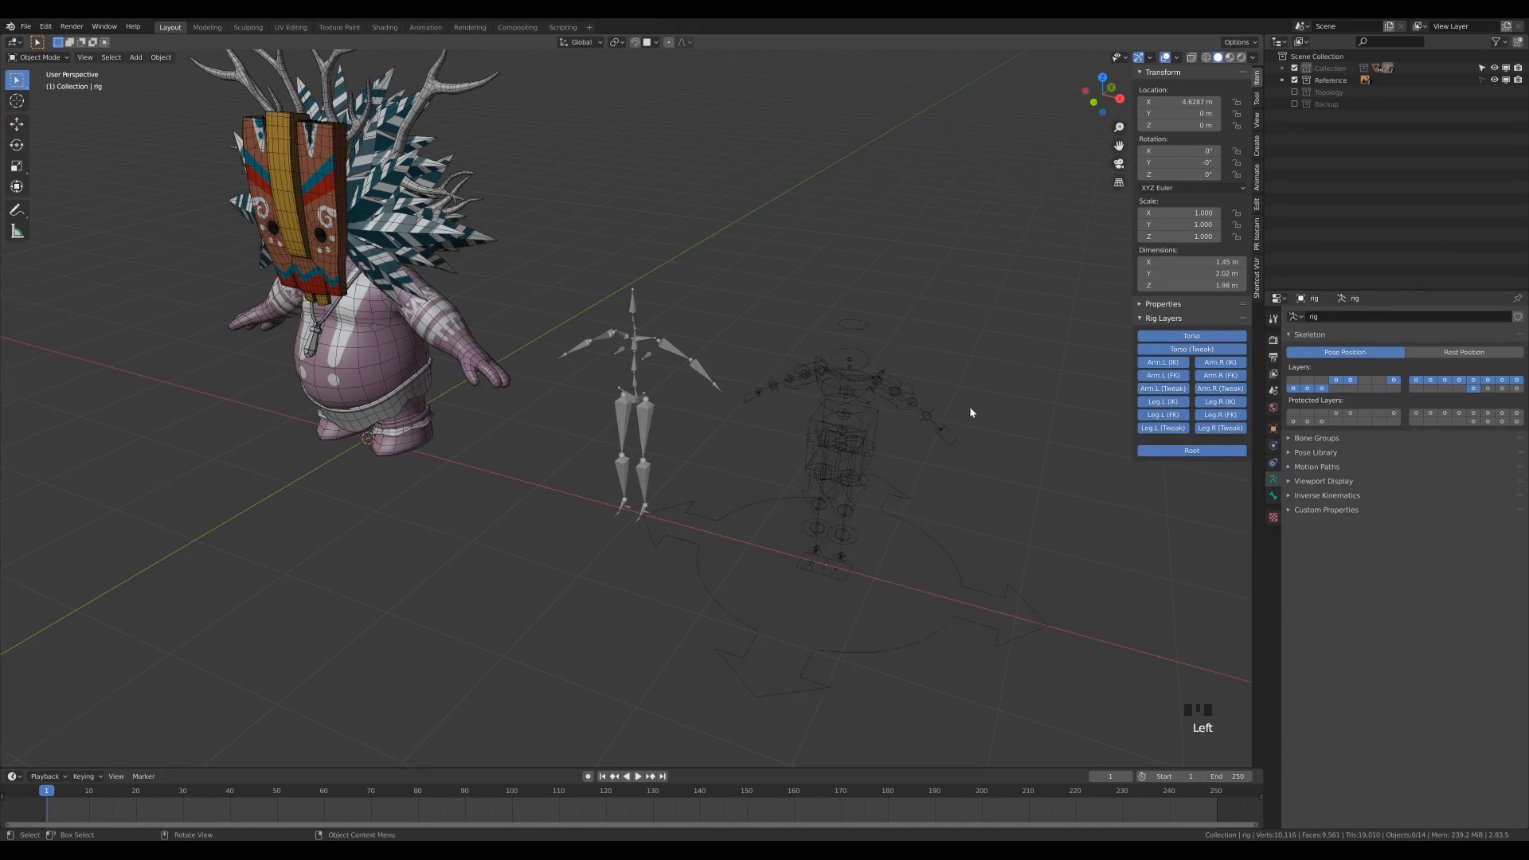
# Step: Try deleting the meta-rig while keeping the generated rig, and undo the deletion
pyautogui.click(765, 468)
pyautogui.scroll(2, 765, 468)
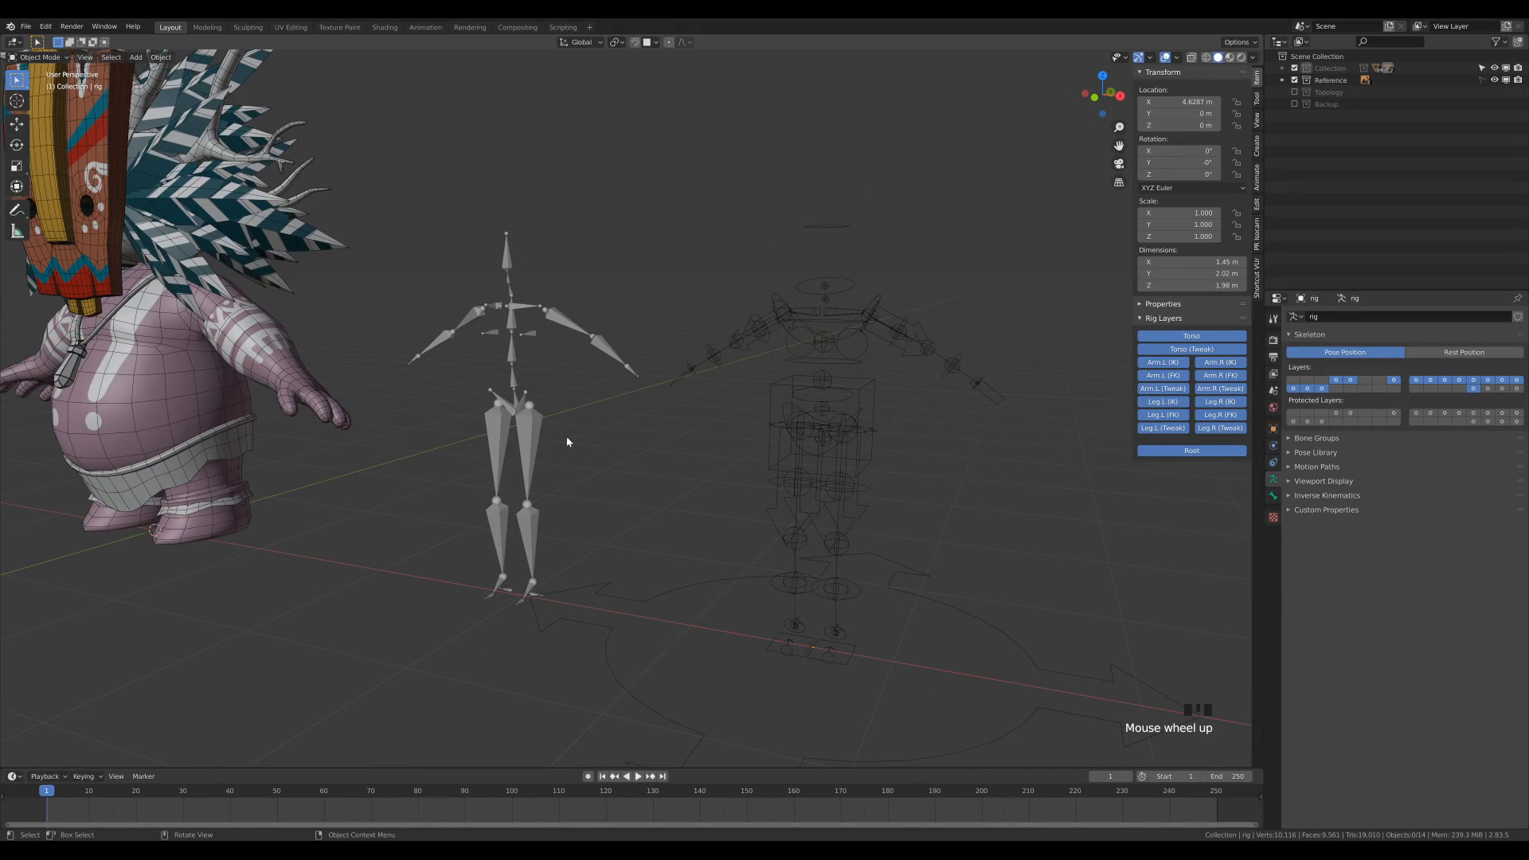
pyautogui.click(531, 439)
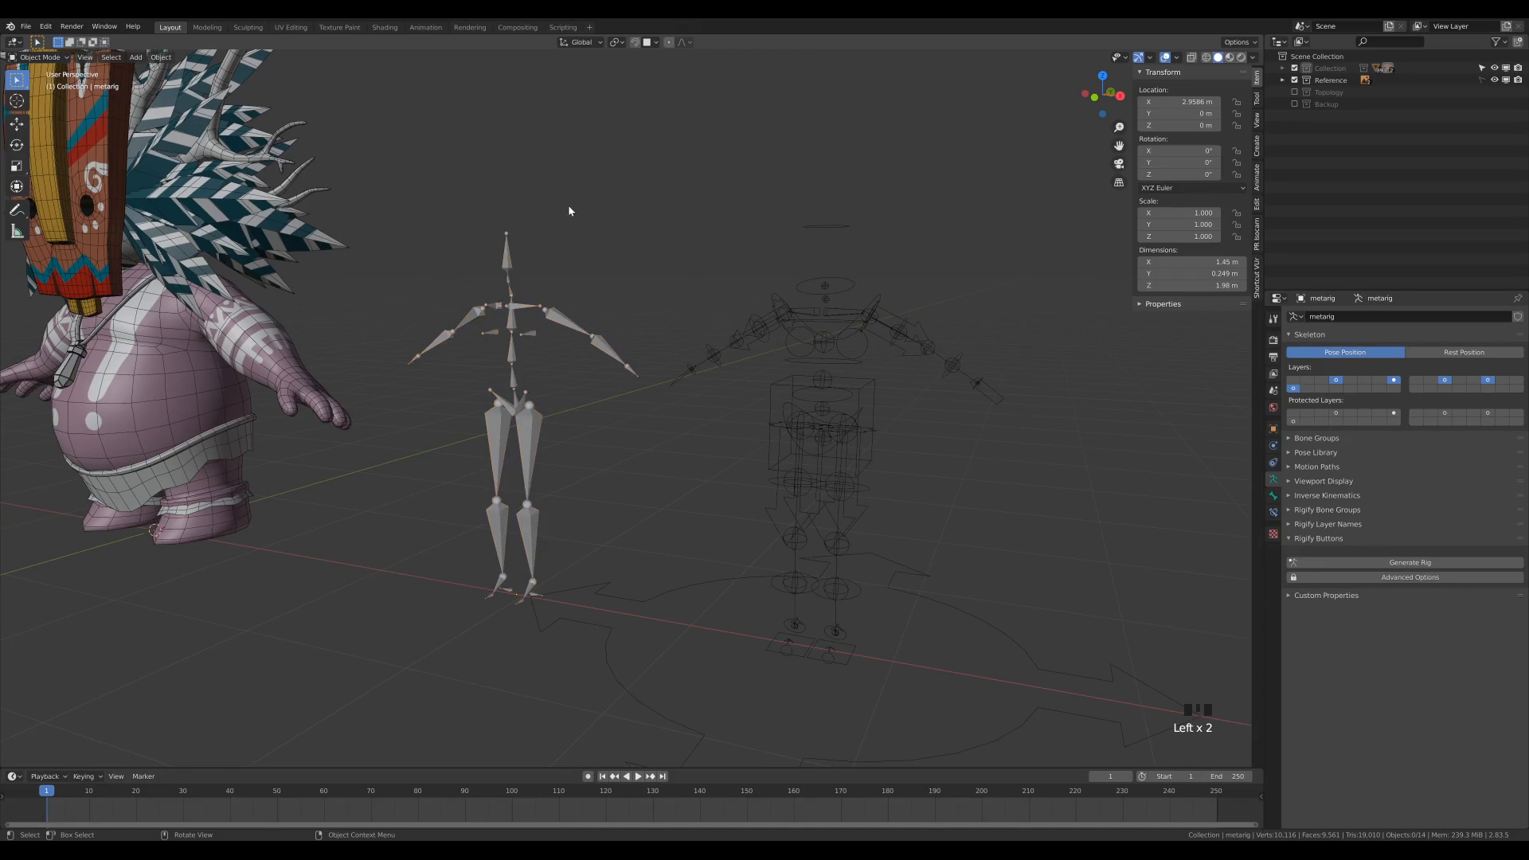
pyautogui.press('x')
pyautogui.press('x')
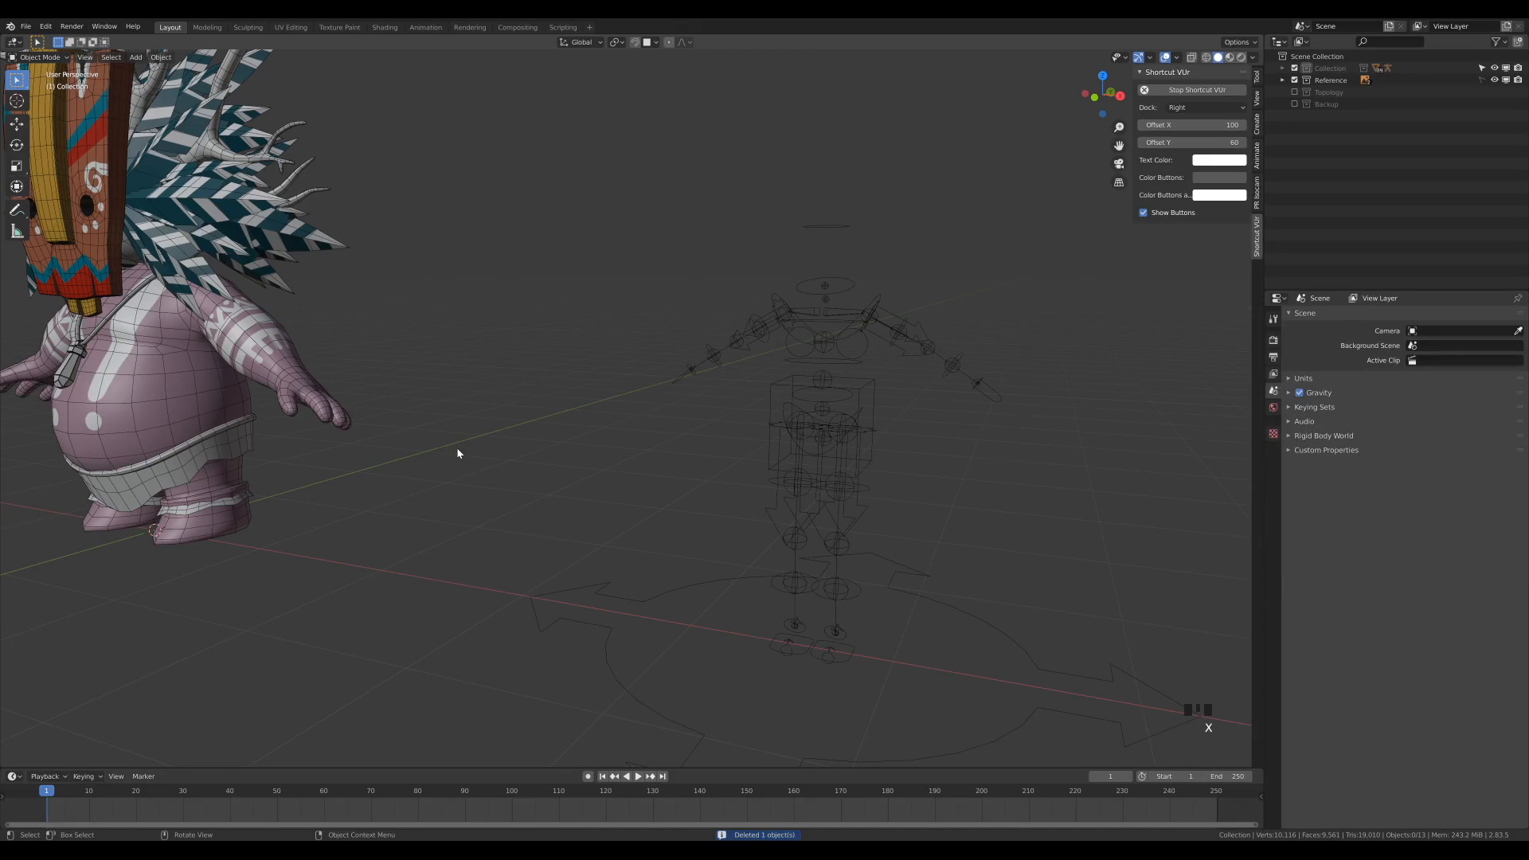
pyautogui.hotkey('ctrl', 'z')
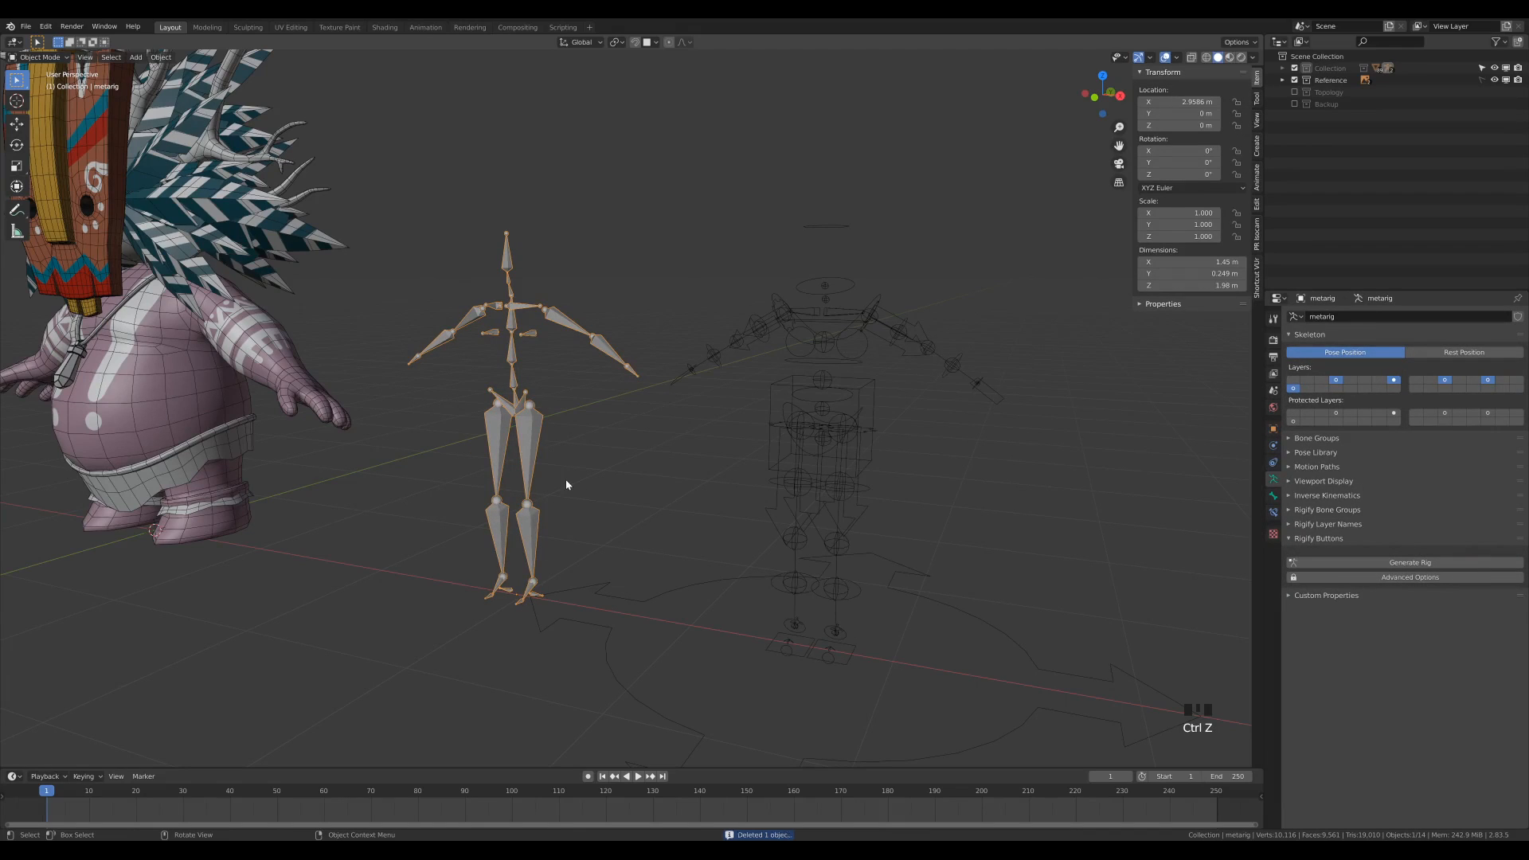
# Step: Regenerate the control rig from the selected meta-rig
pyautogui.click(780, 456)
pyautogui.click(524, 429)
pyautogui.click(1336, 562)
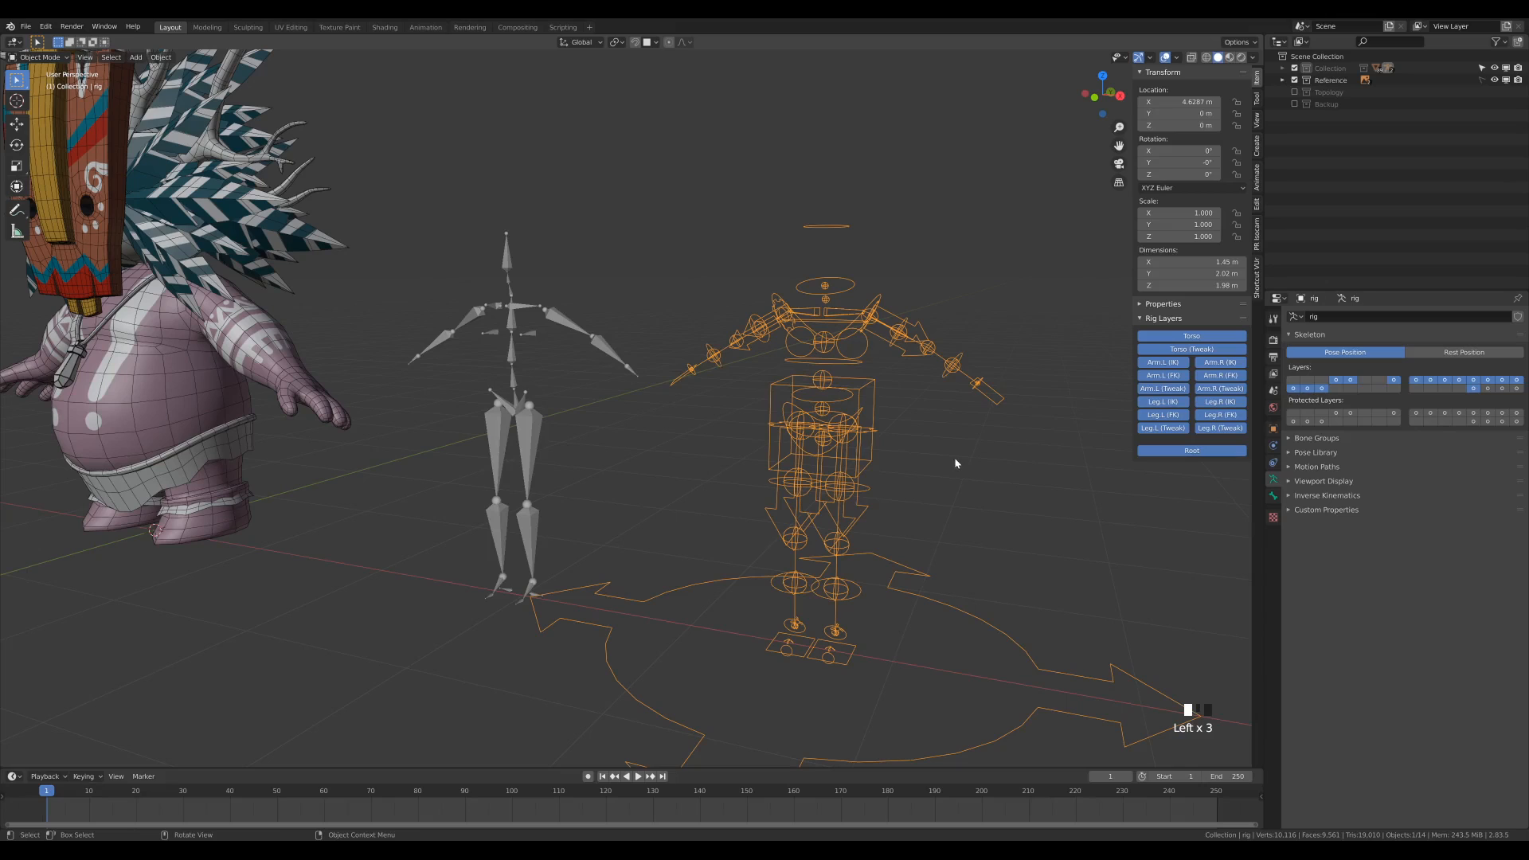
# Step: Delete the meta-rig standing between the character and the generated rig
pyautogui.click(506, 239)
pyautogui.press('x')
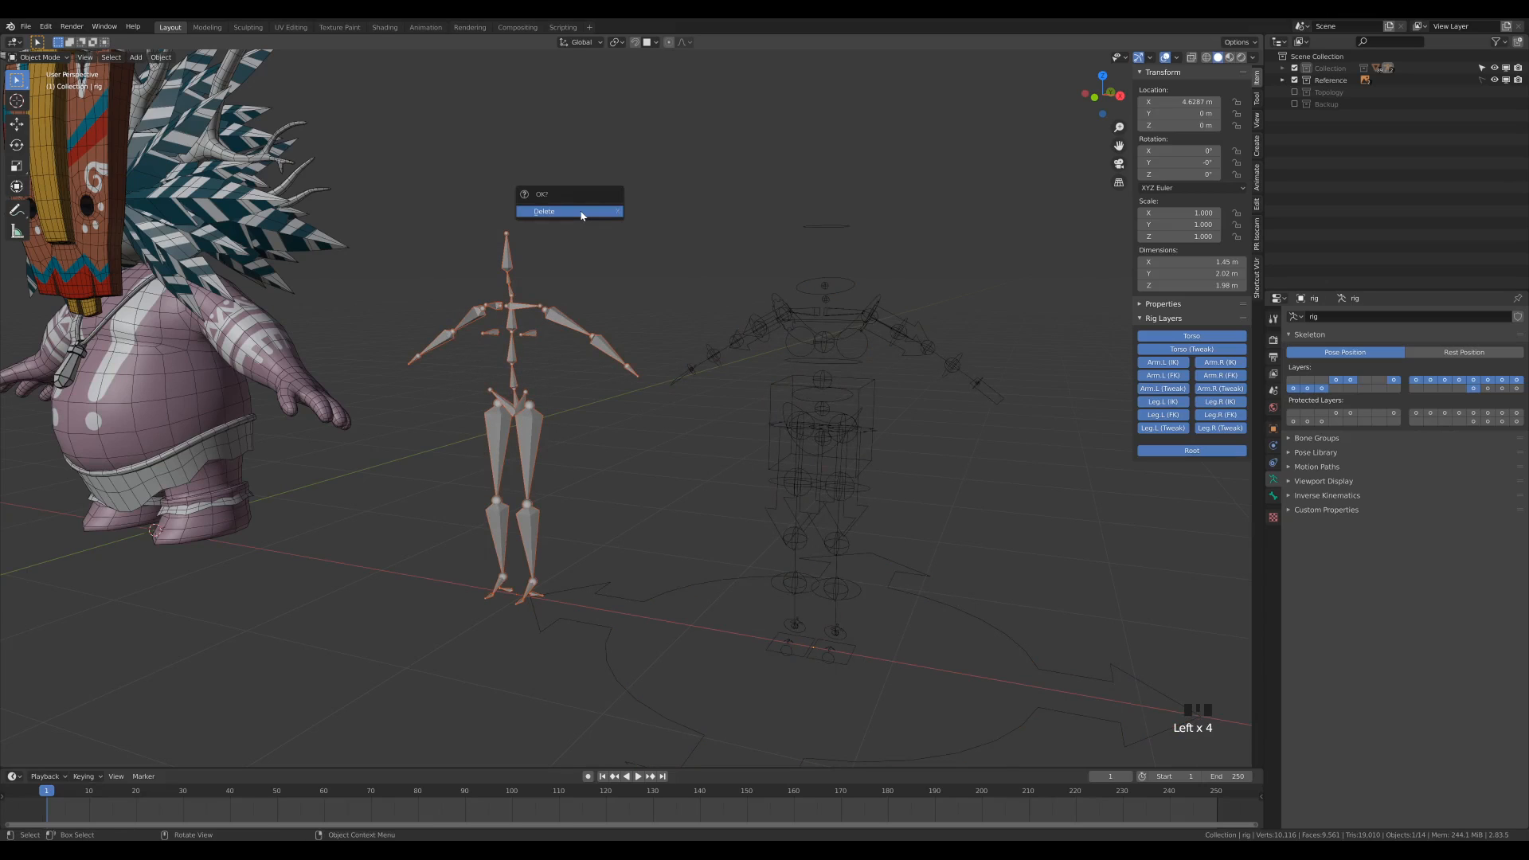
pyautogui.click(581, 212)
# Step: Put the generated rig into Pose Mode and examine its control shapes and rig layers
pyautogui.click(844, 434)
pyautogui.keyDown('shift'); pyautogui.moveTo(936, 428); pyautogui.dragTo(864, 417, button='middle'); pyautogui.keyUp('shift')
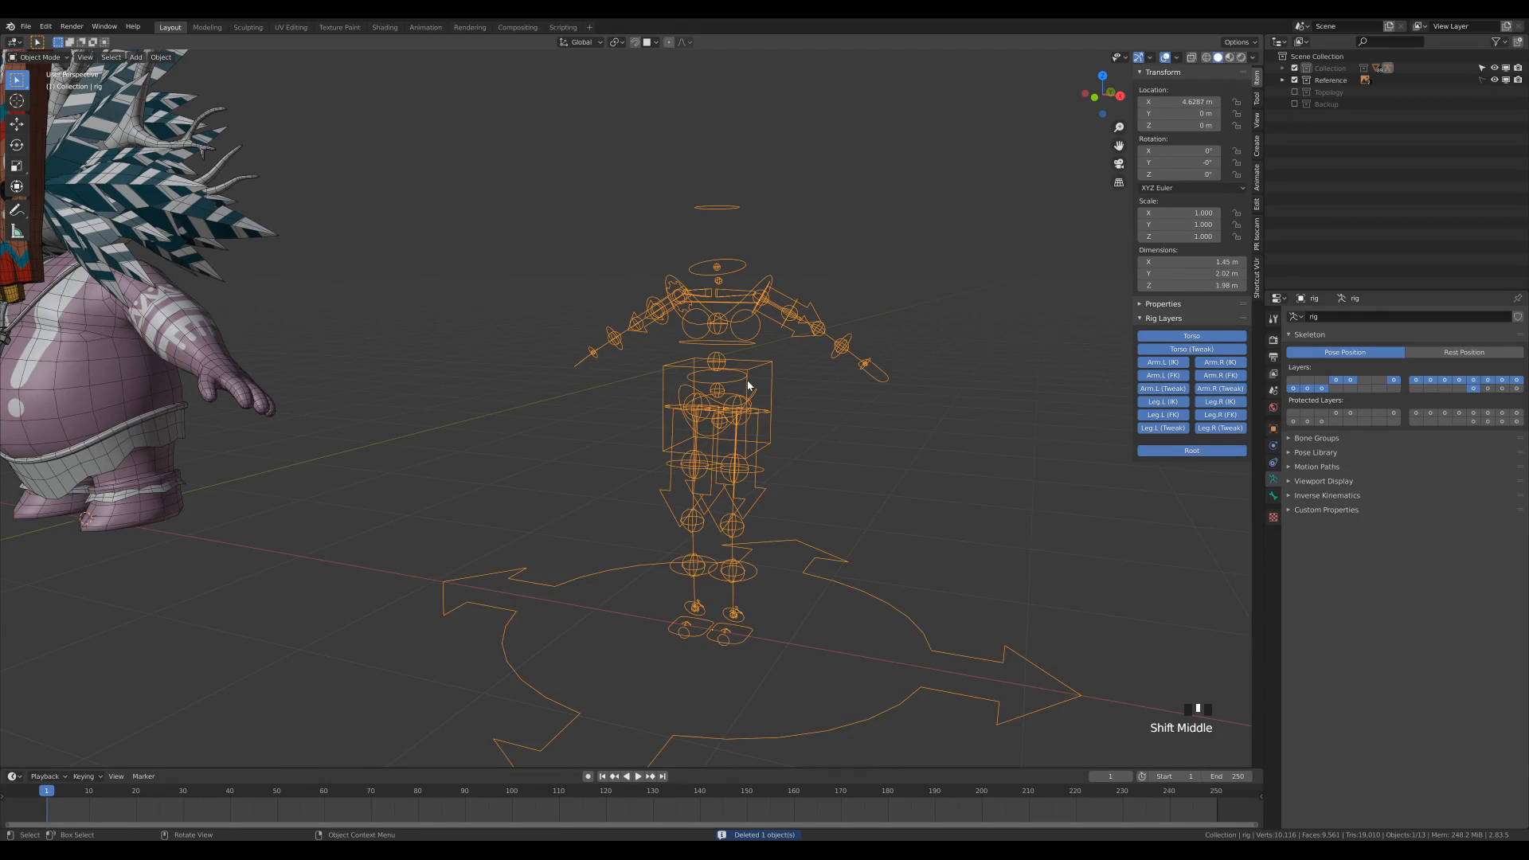
pyautogui.hotkey('ctrl', 'Tab')
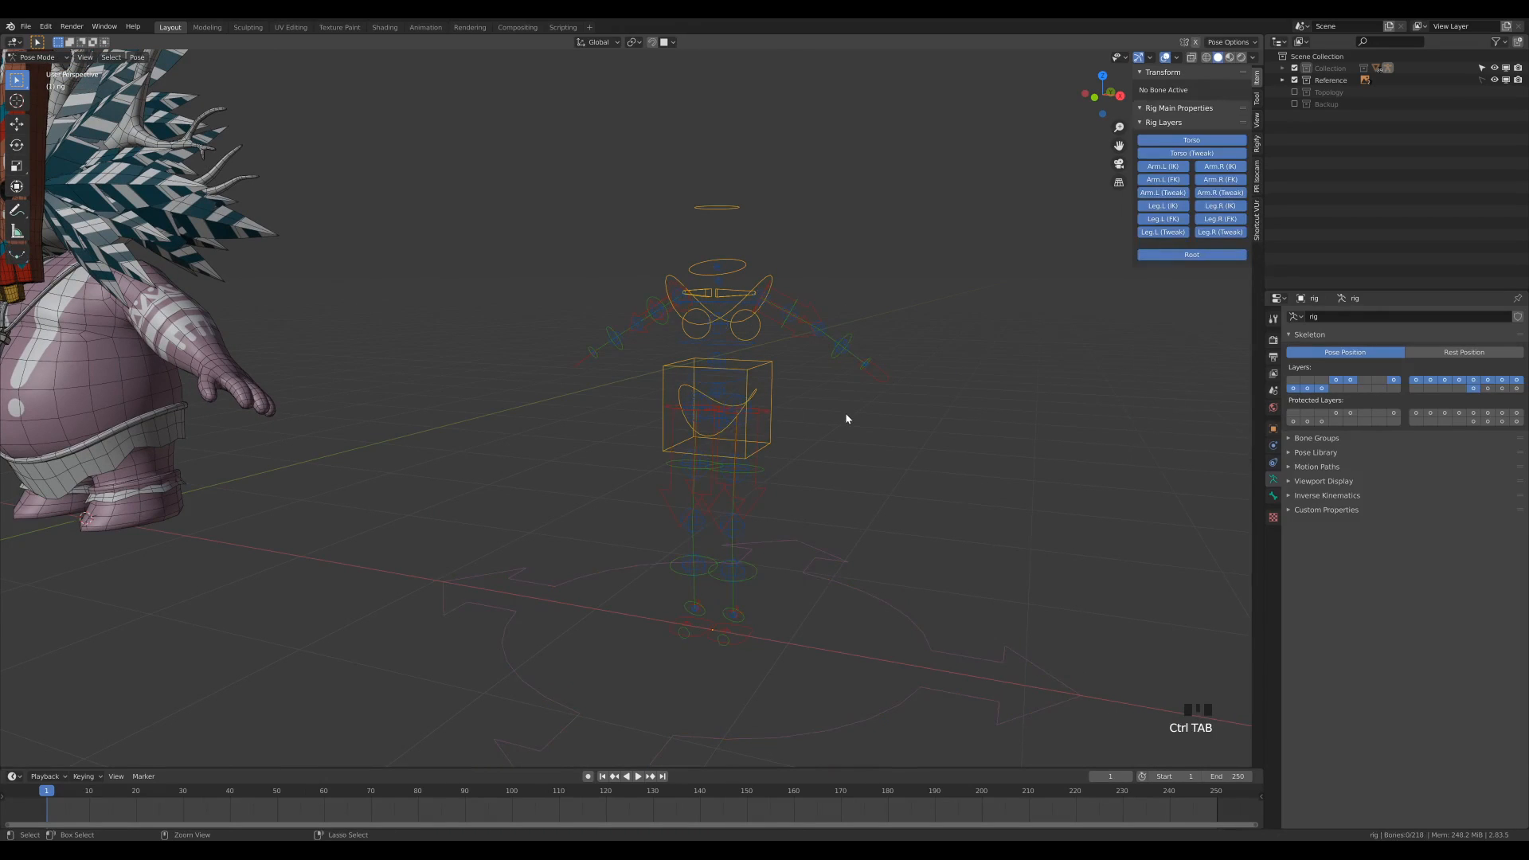
pyautogui.moveTo(874, 450); pyautogui.dragTo(820, 438, button='middle')
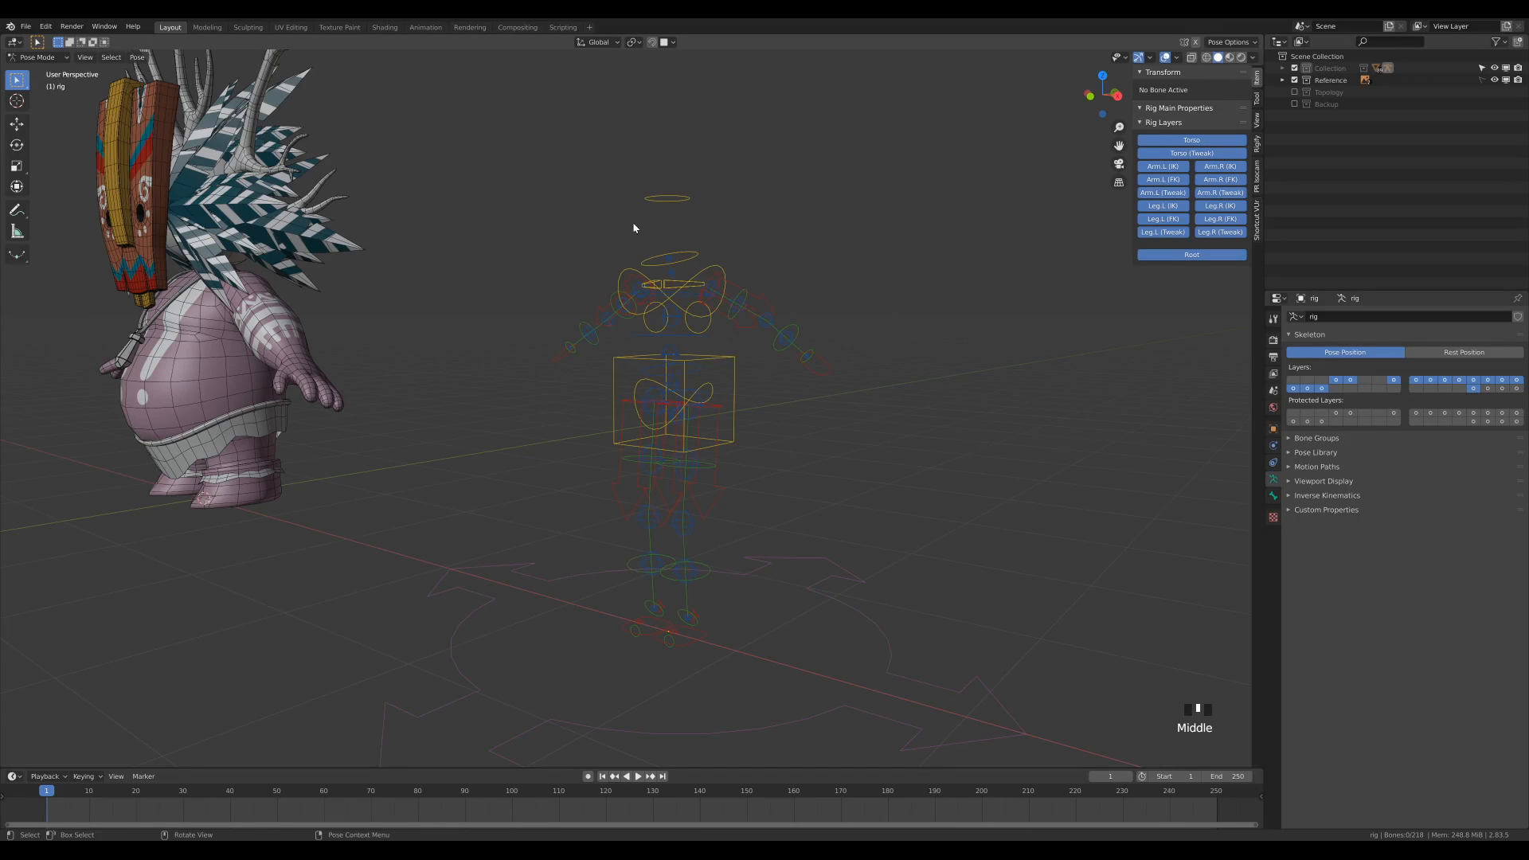
# Step: Examine the generated WGTS_rig widget objects inside the Widgets collection and collapse the list again
pyautogui.click(1282, 68)
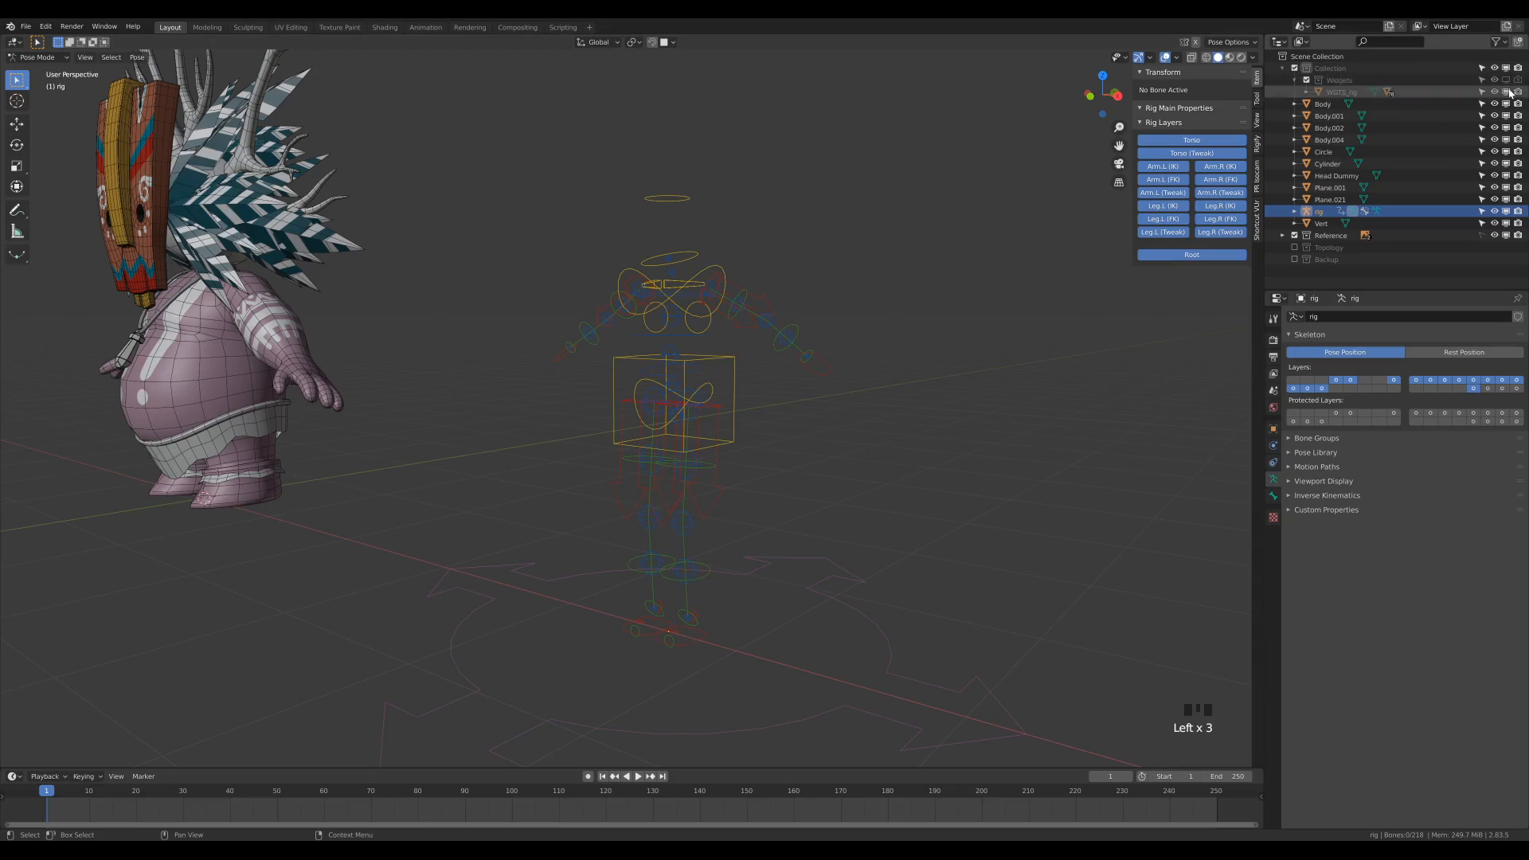
pyautogui.click(1308, 92)
pyautogui.scroll(-3, 1364, 122)
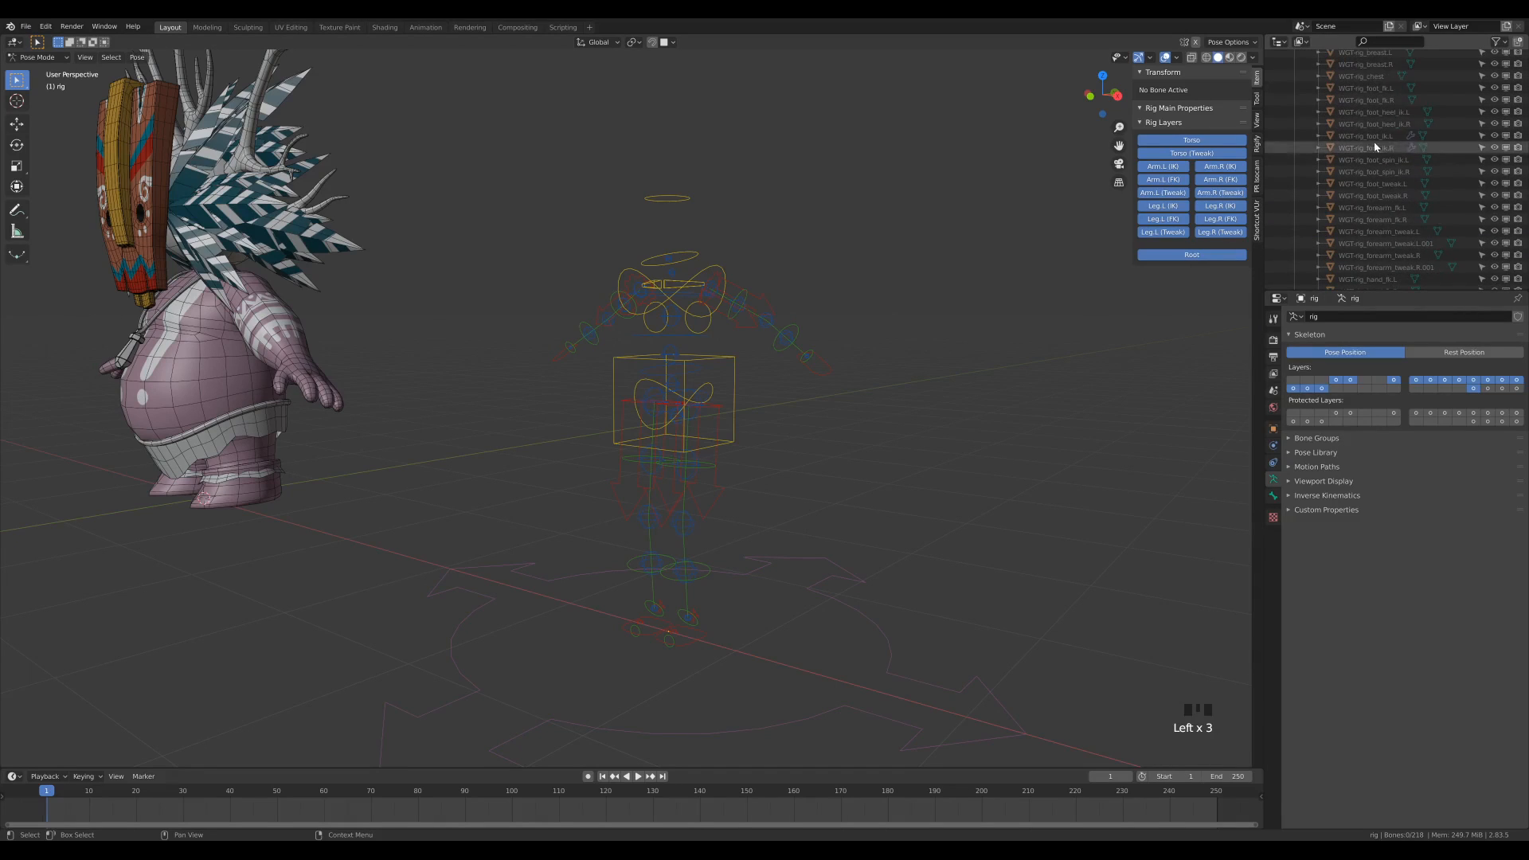
pyautogui.scroll(3, 1316, 92)
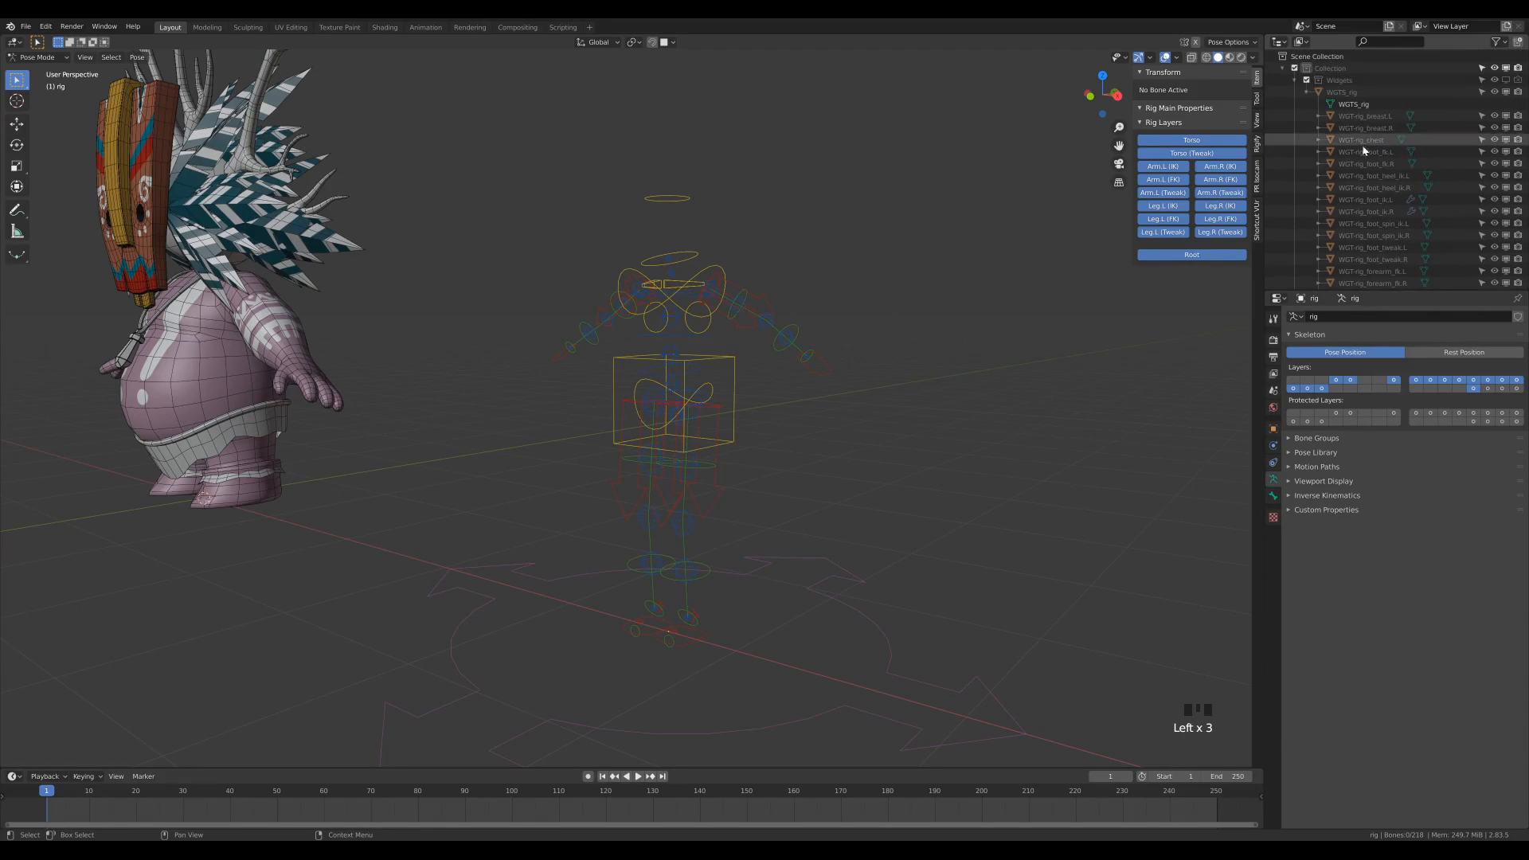
pyautogui.click(1308, 92)
pyautogui.click(1295, 80)
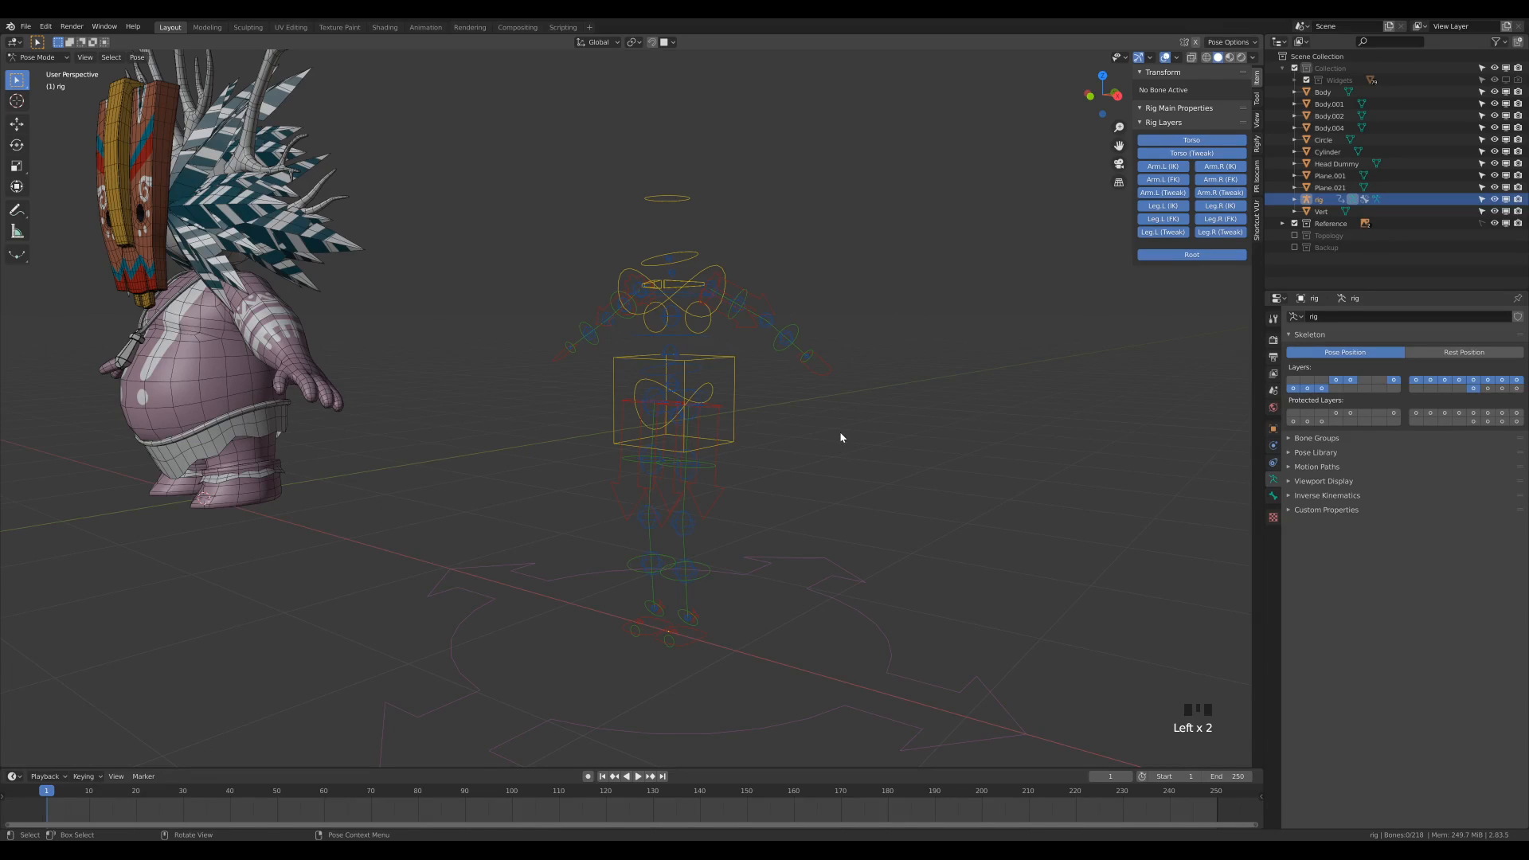
# Step: Select the torso control, and move the left foot IK control about 0.44 m in X, -0.20 m in Y and 0.37 m in Z
pyautogui.click(733, 359)
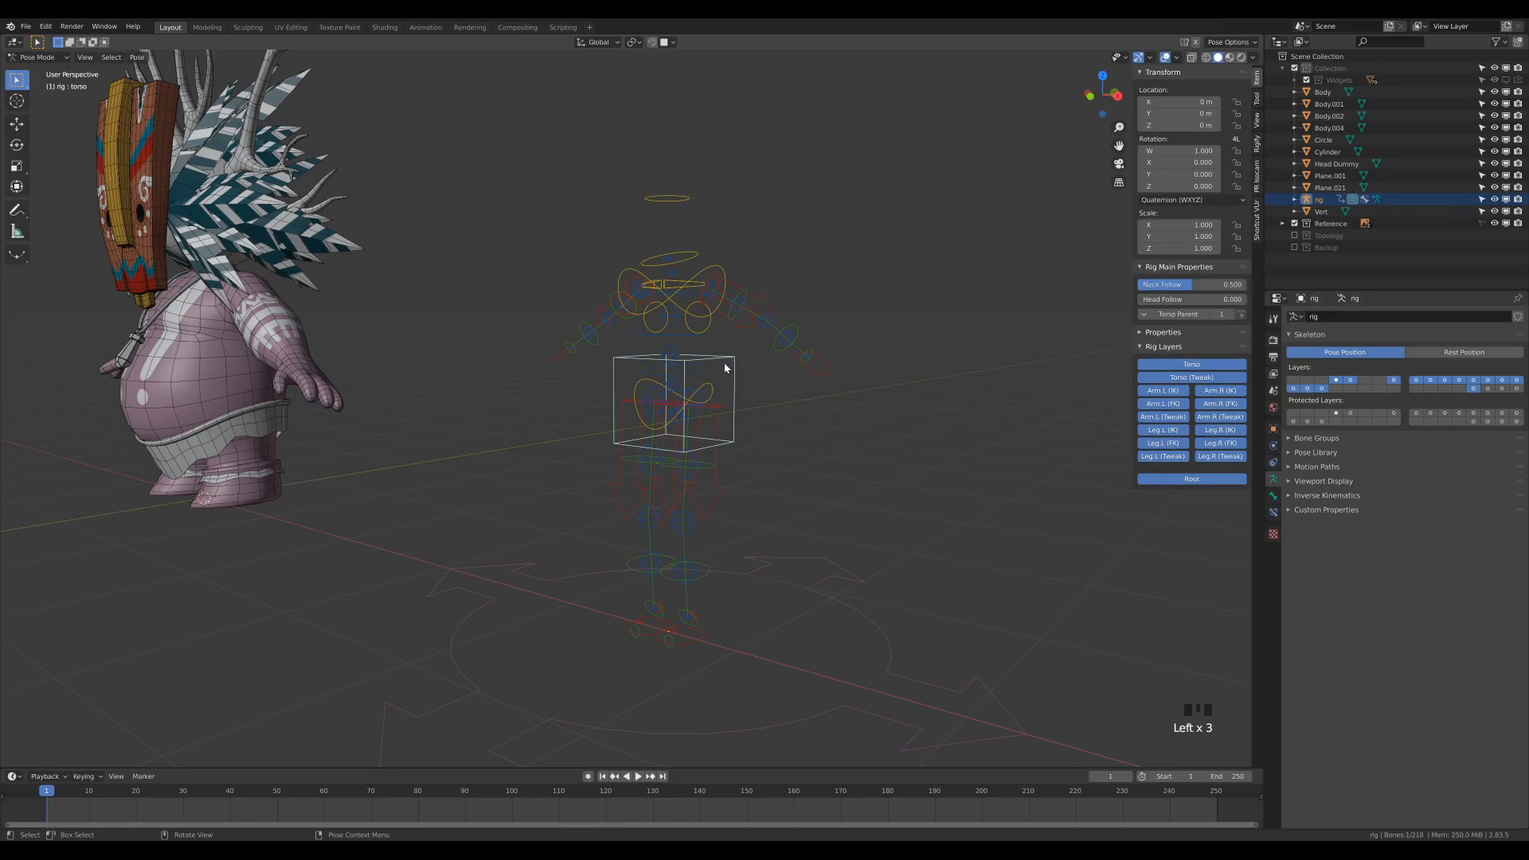
pyautogui.click(685, 626)
pyautogui.keyDown('shift'); pyautogui.moveTo(767, 600); pyautogui.dragTo(724, 594, button='middle'); pyautogui.keyUp('shift')
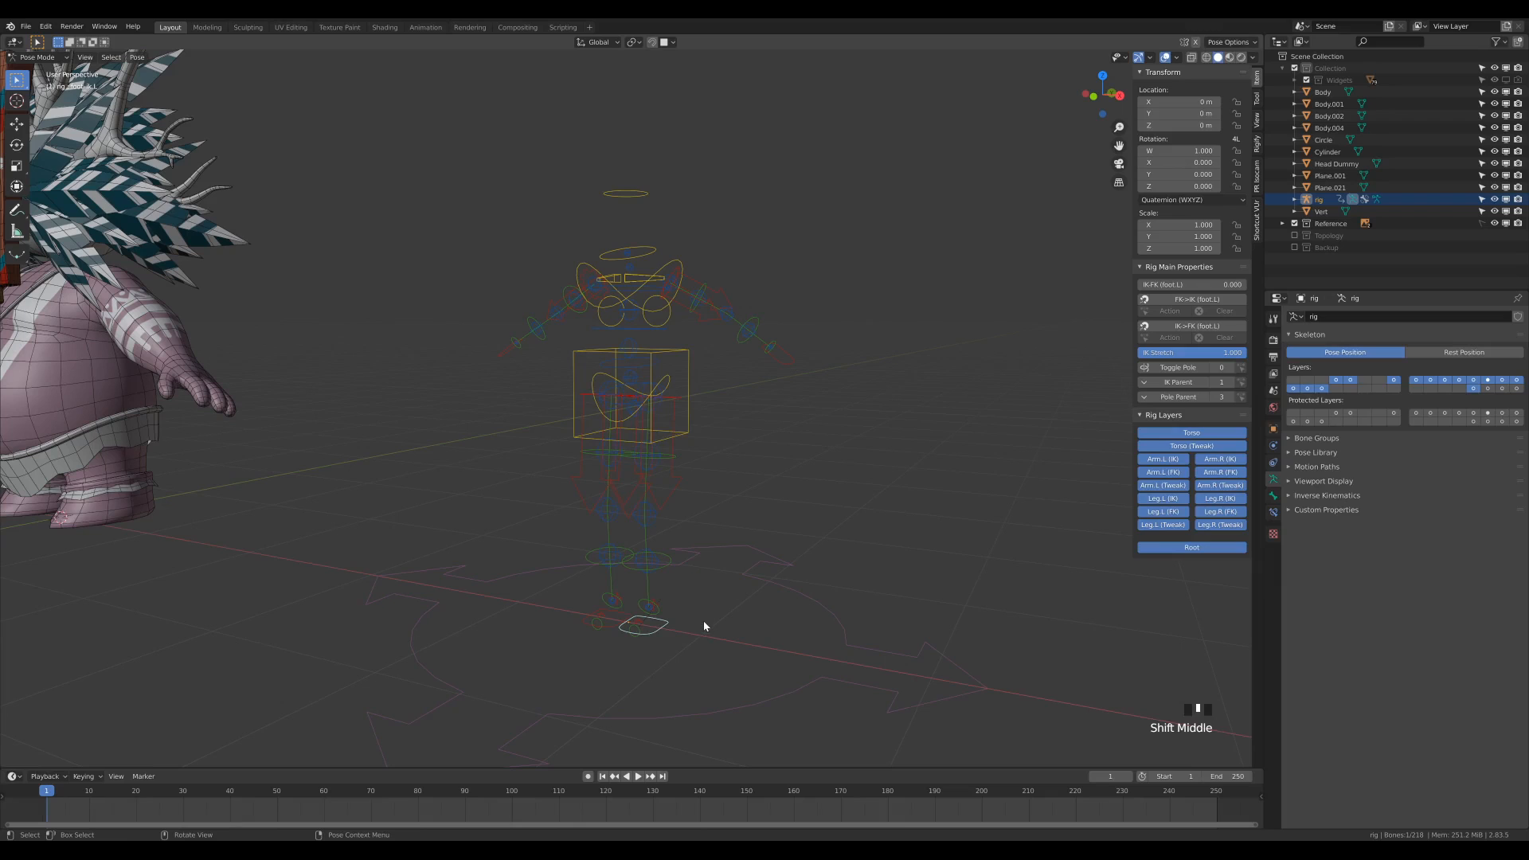
pyautogui.moveTo(701, 624); pyautogui.dragTo(852, 621, button='middle')
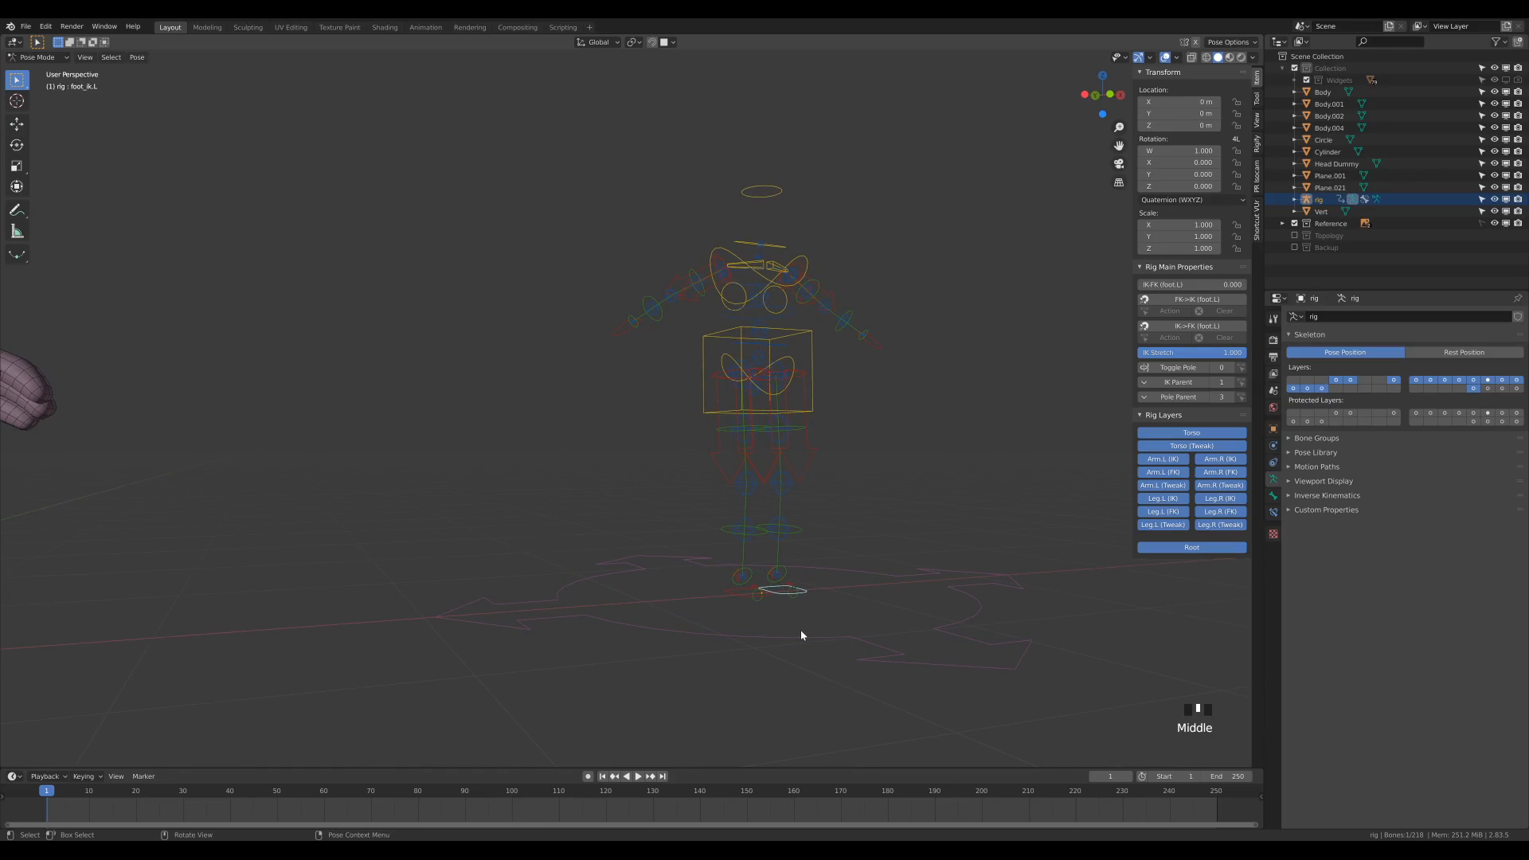
pyautogui.press('g')
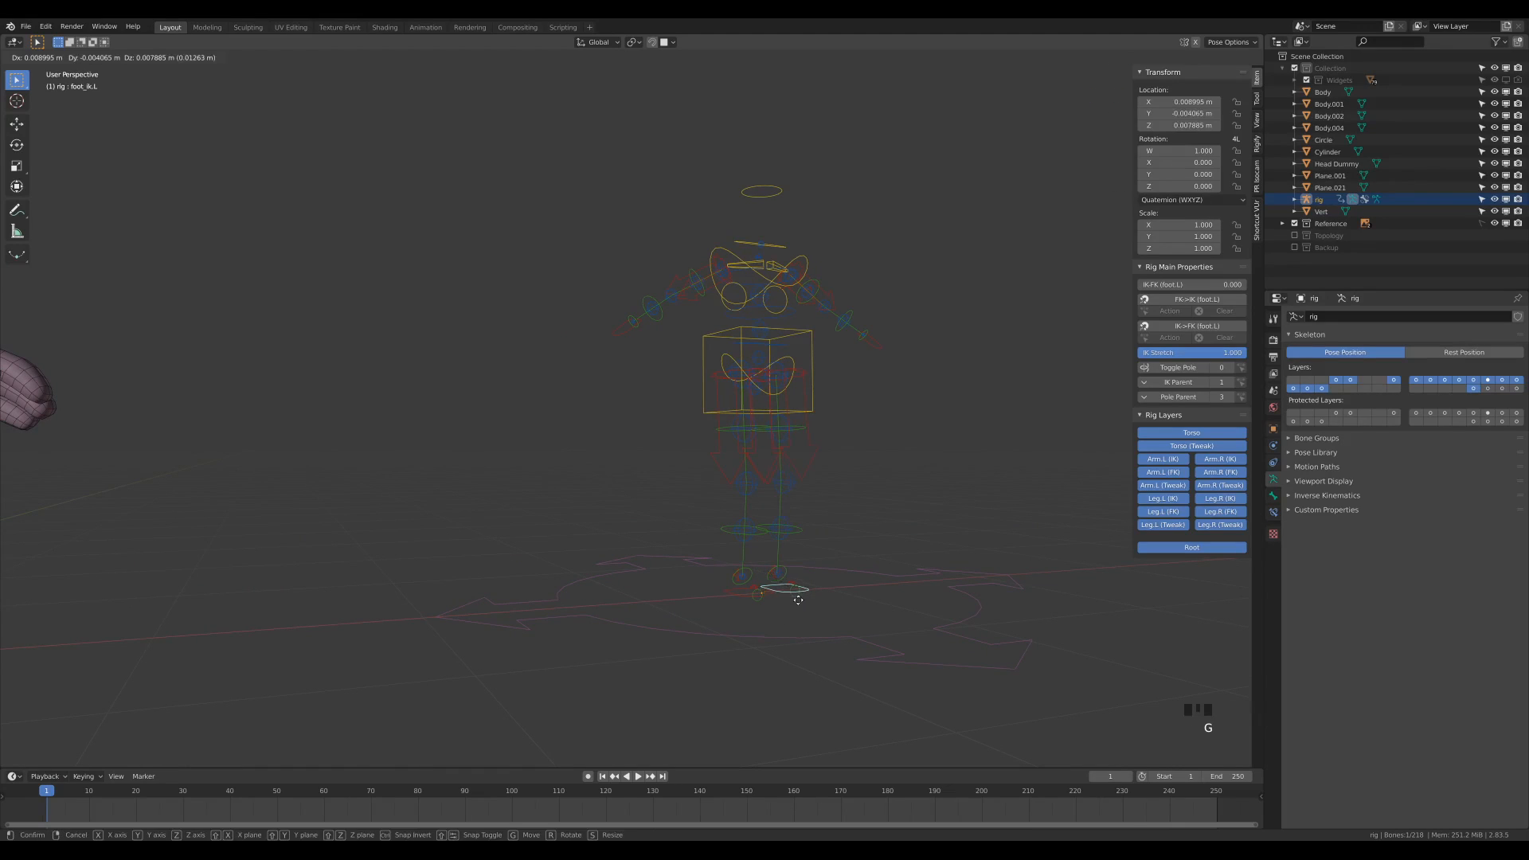
pyautogui.click(895, 526)
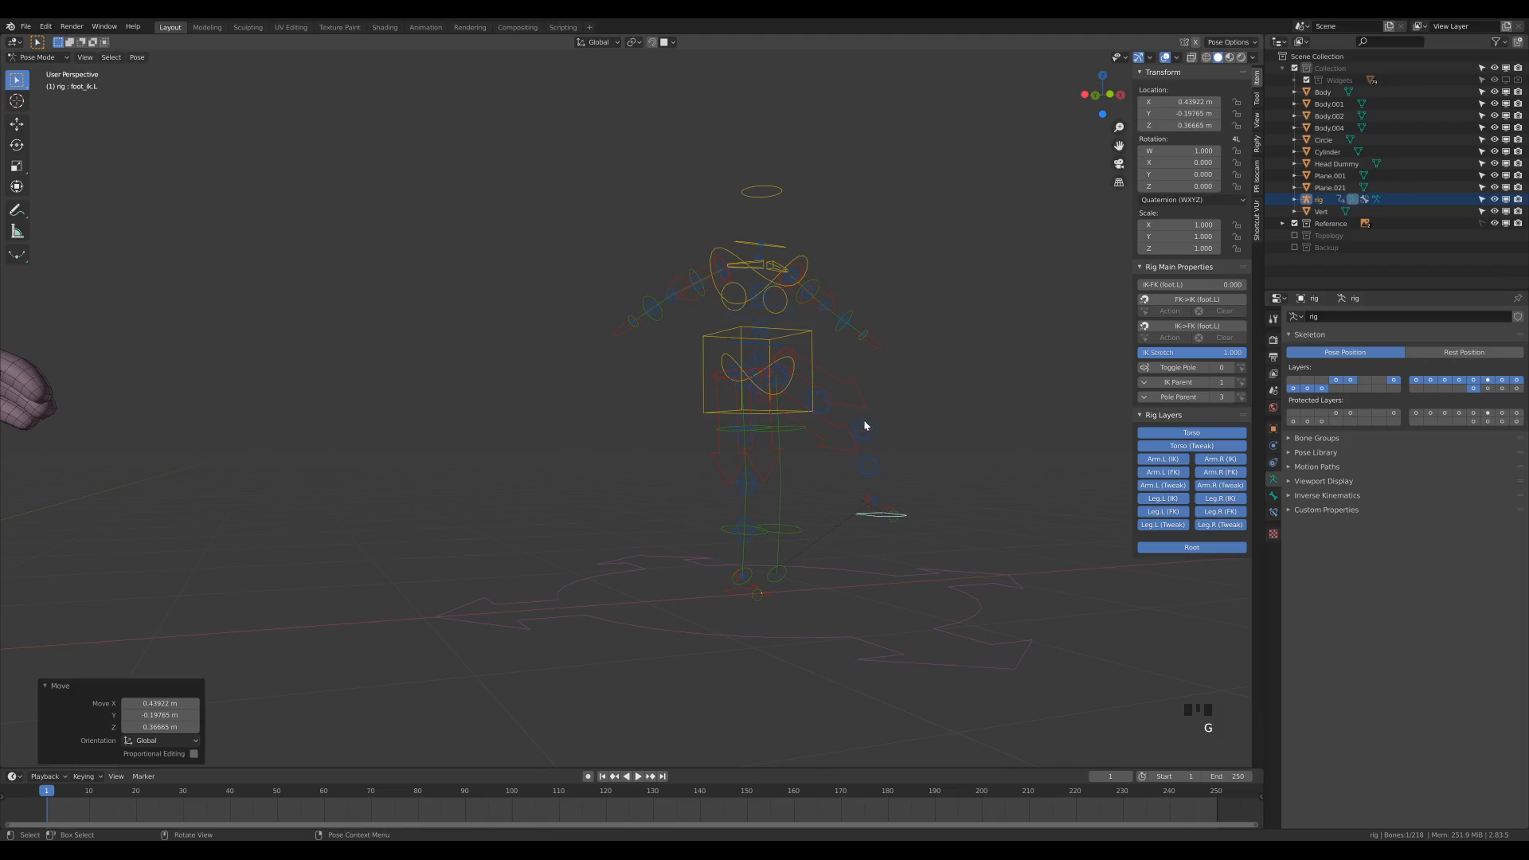
# Step: Move the left hand IK control about -0.20 m in X and -0.45 m in Y
pyautogui.moveTo(795, 378); pyautogui.dragTo(867, 380, button='middle')
pyautogui.click(859, 373)
pyautogui.moveTo(1030, 454); pyautogui.dragTo(954, 462, button='middle')
pyautogui.press('g')
pyautogui.click(789, 476)
pyautogui.moveTo(778, 484); pyautogui.dragTo(810, 489, button='middle')
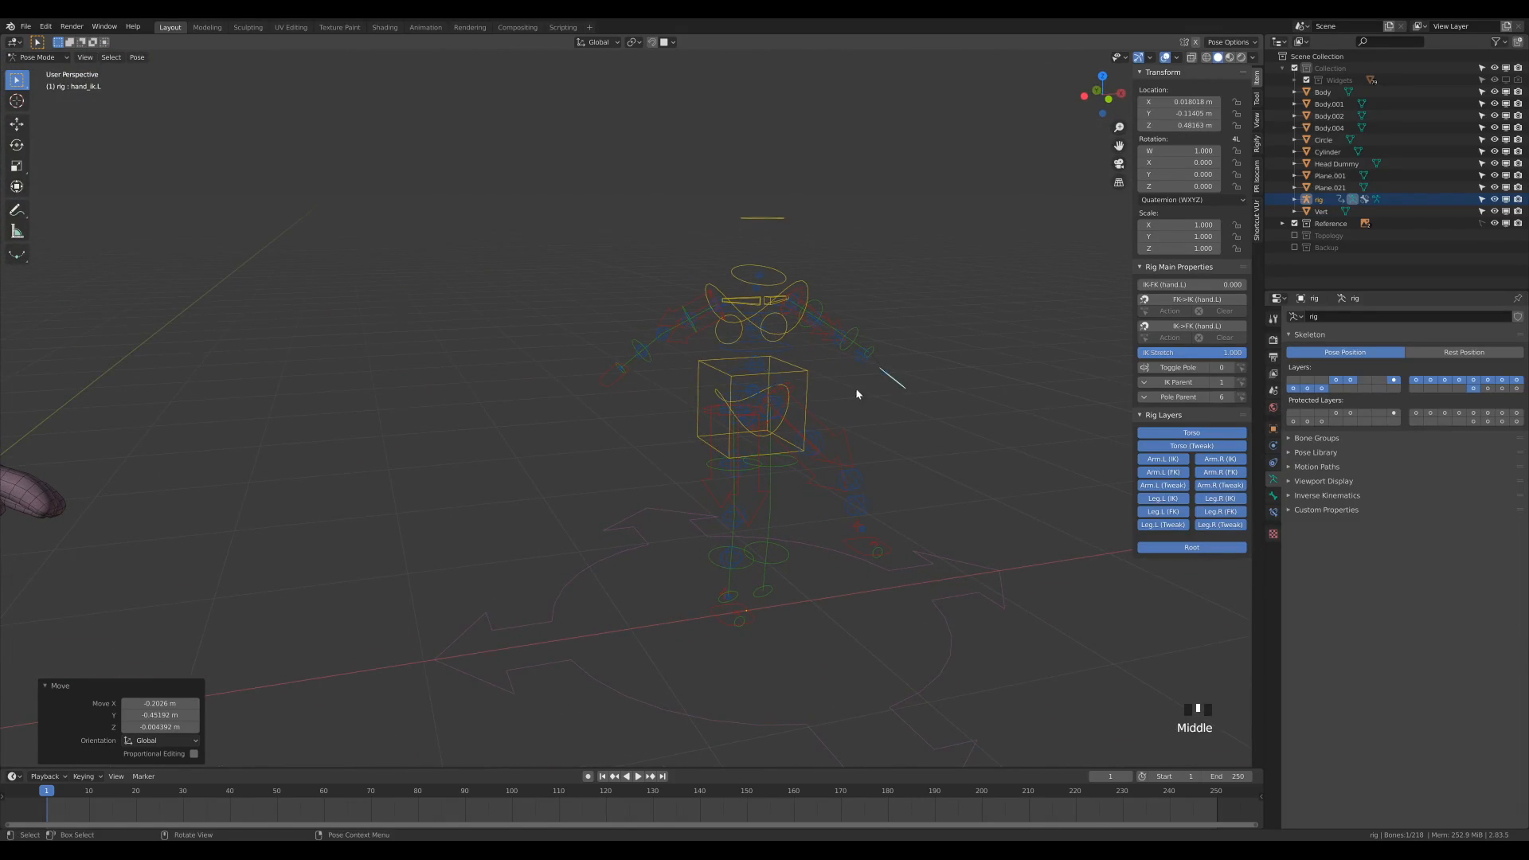
# Step: Return to Object Mode and delete the posed control rig
pyautogui.moveTo(857, 392); pyautogui.dragTo(792, 381, button='middle')
pyautogui.hotkey('ctrl', 'Tab')
pyautogui.press('x')
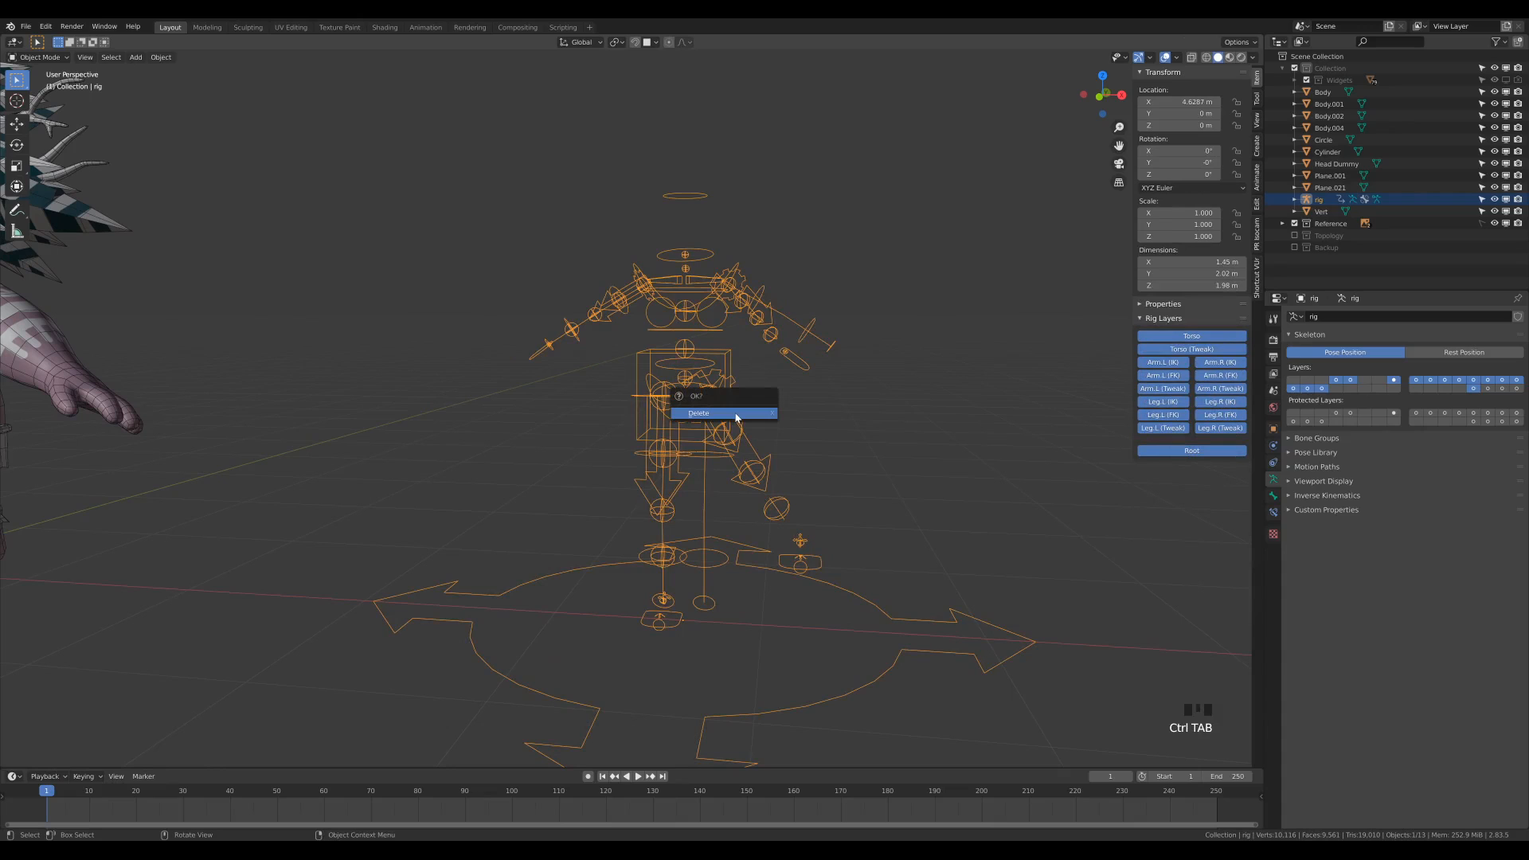
pyautogui.click(734, 413)
# Step: Select the character's Body mesh and centre the view on the whole character
pyautogui.scroll(-2, 685, 401)
pyautogui.click(152, 422)
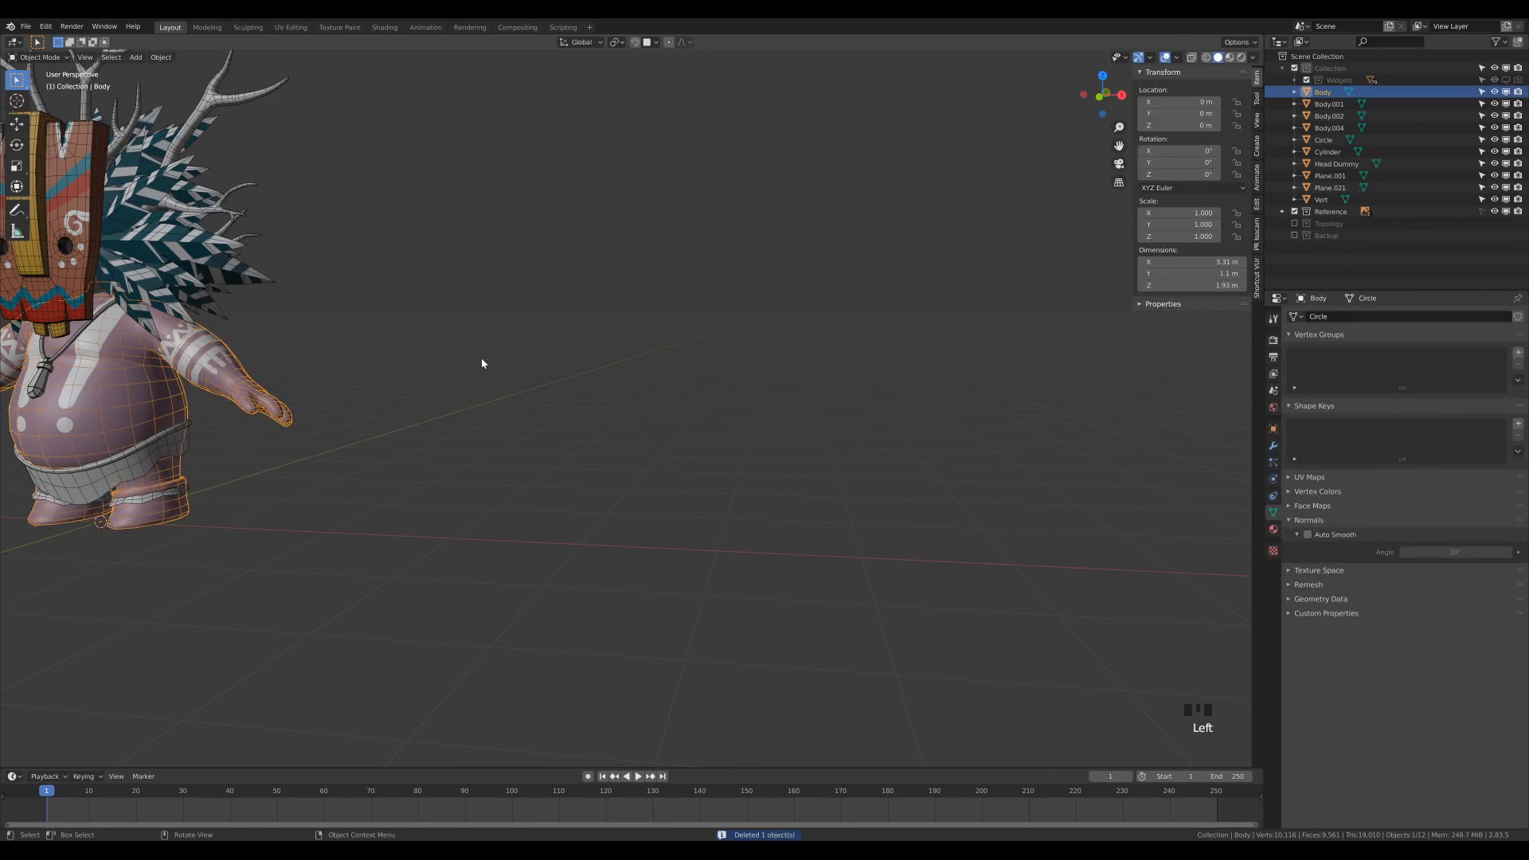
pyautogui.press('KP_Decimal')
pyautogui.keyDown('shift'); pyautogui.moveTo(844, 377); pyautogui.dragTo(852, 379, button='middle'); pyautogui.keyUp('shift')
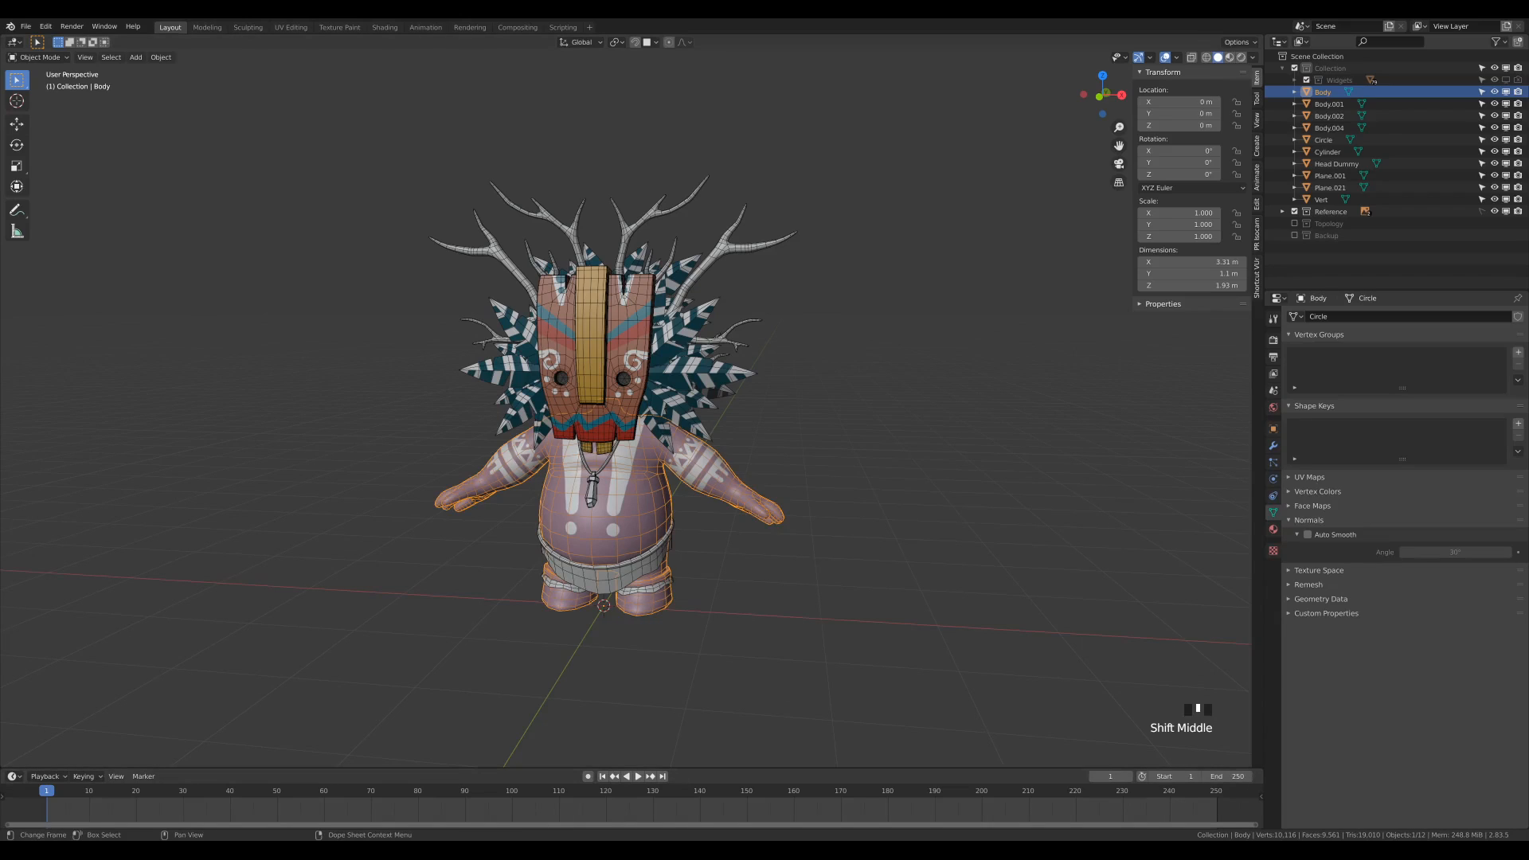
# Step: Add a Human (Meta-Rig) armature to the scene and set its viewport display to In Front
pyautogui.click(894, 221)
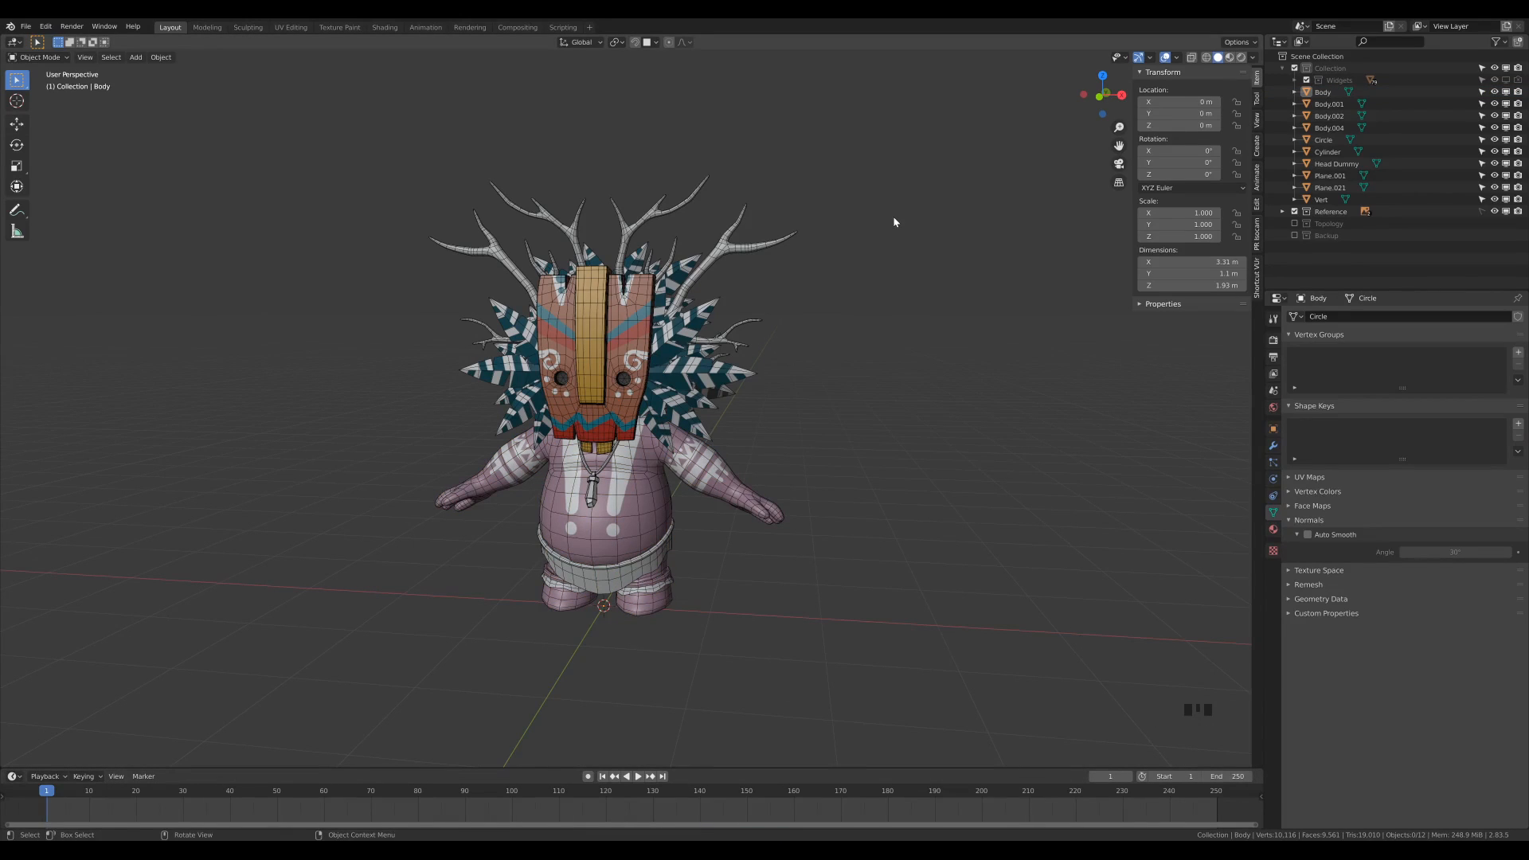
pyautogui.hotkey('shift', 'a')
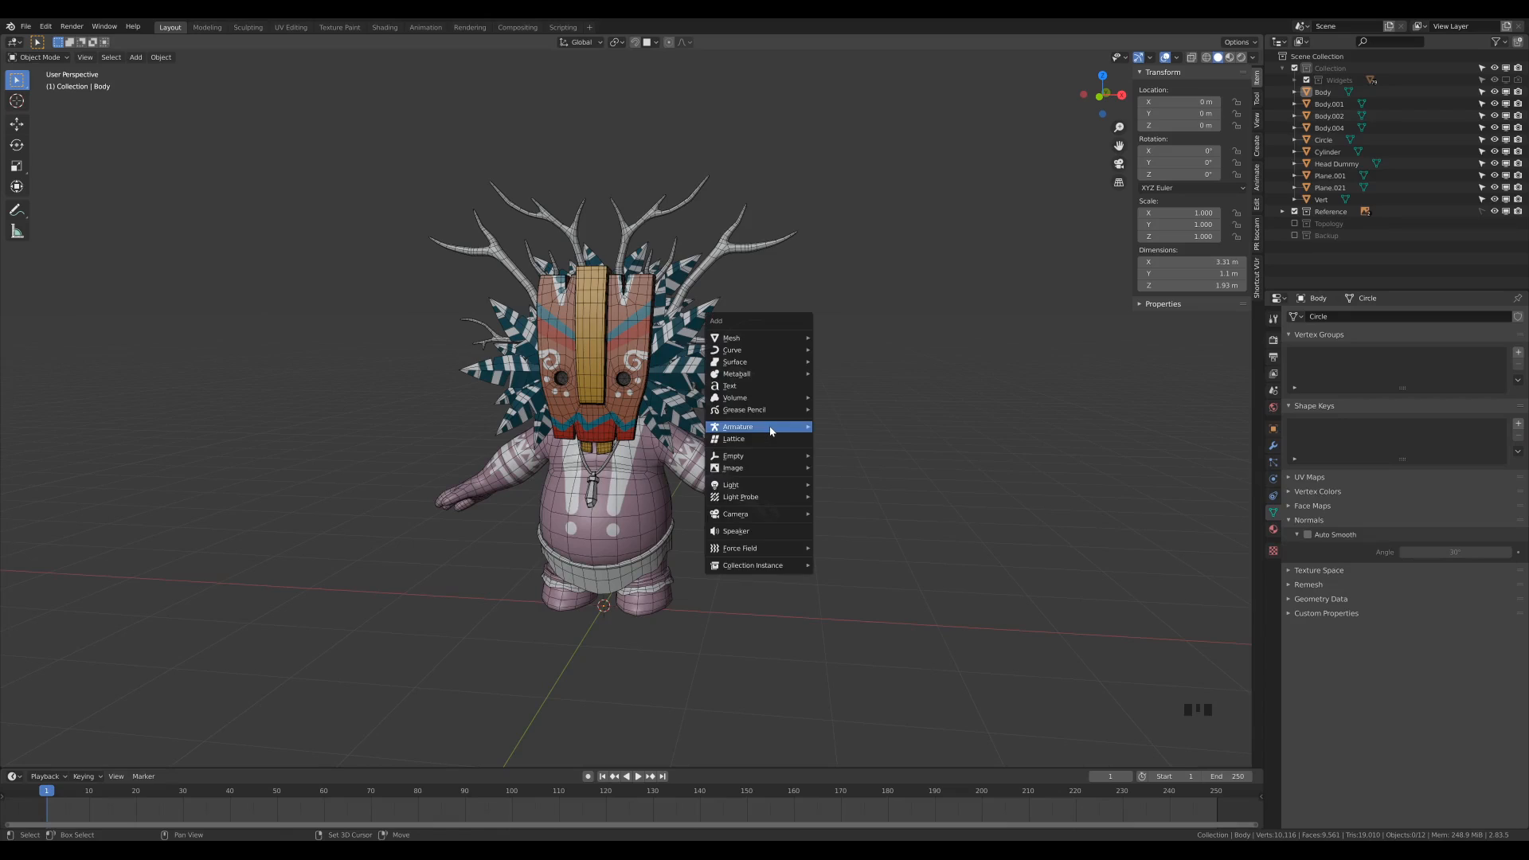
pyautogui.moveTo(756, 430)
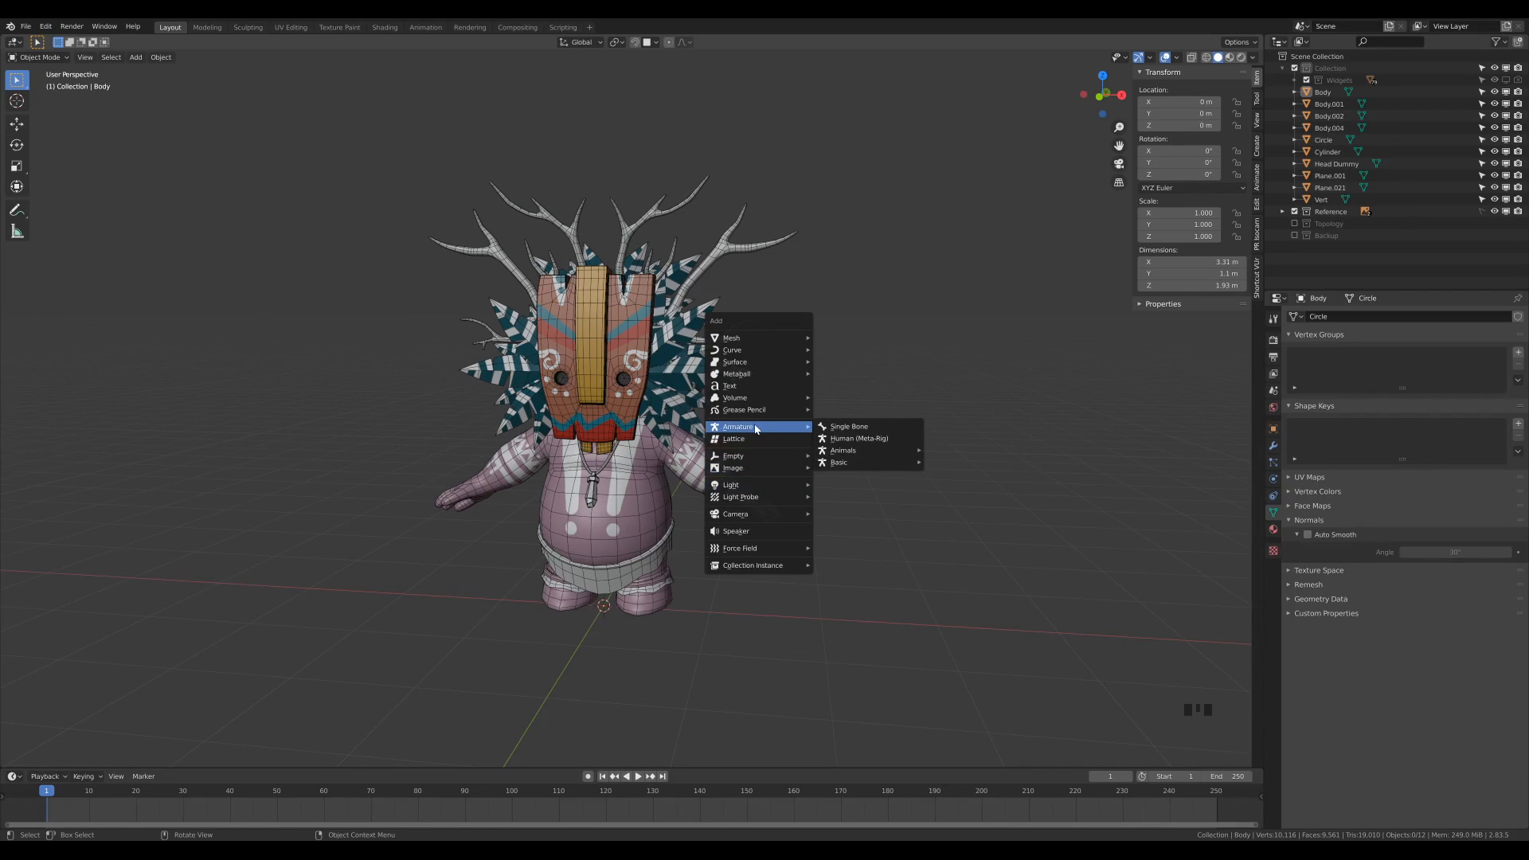
pyautogui.click(859, 443)
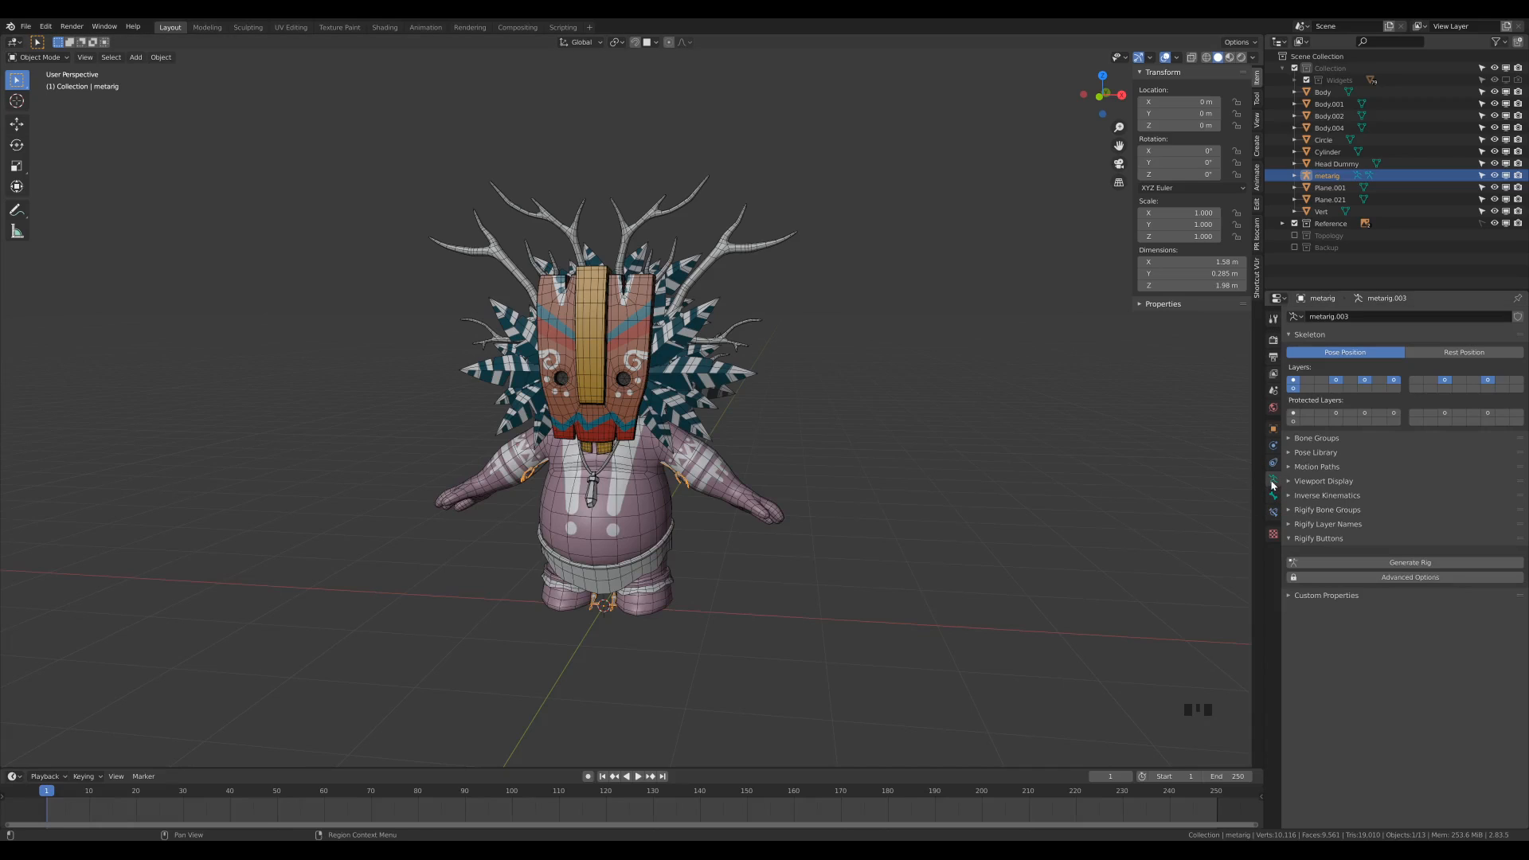
pyautogui.click(1314, 482)
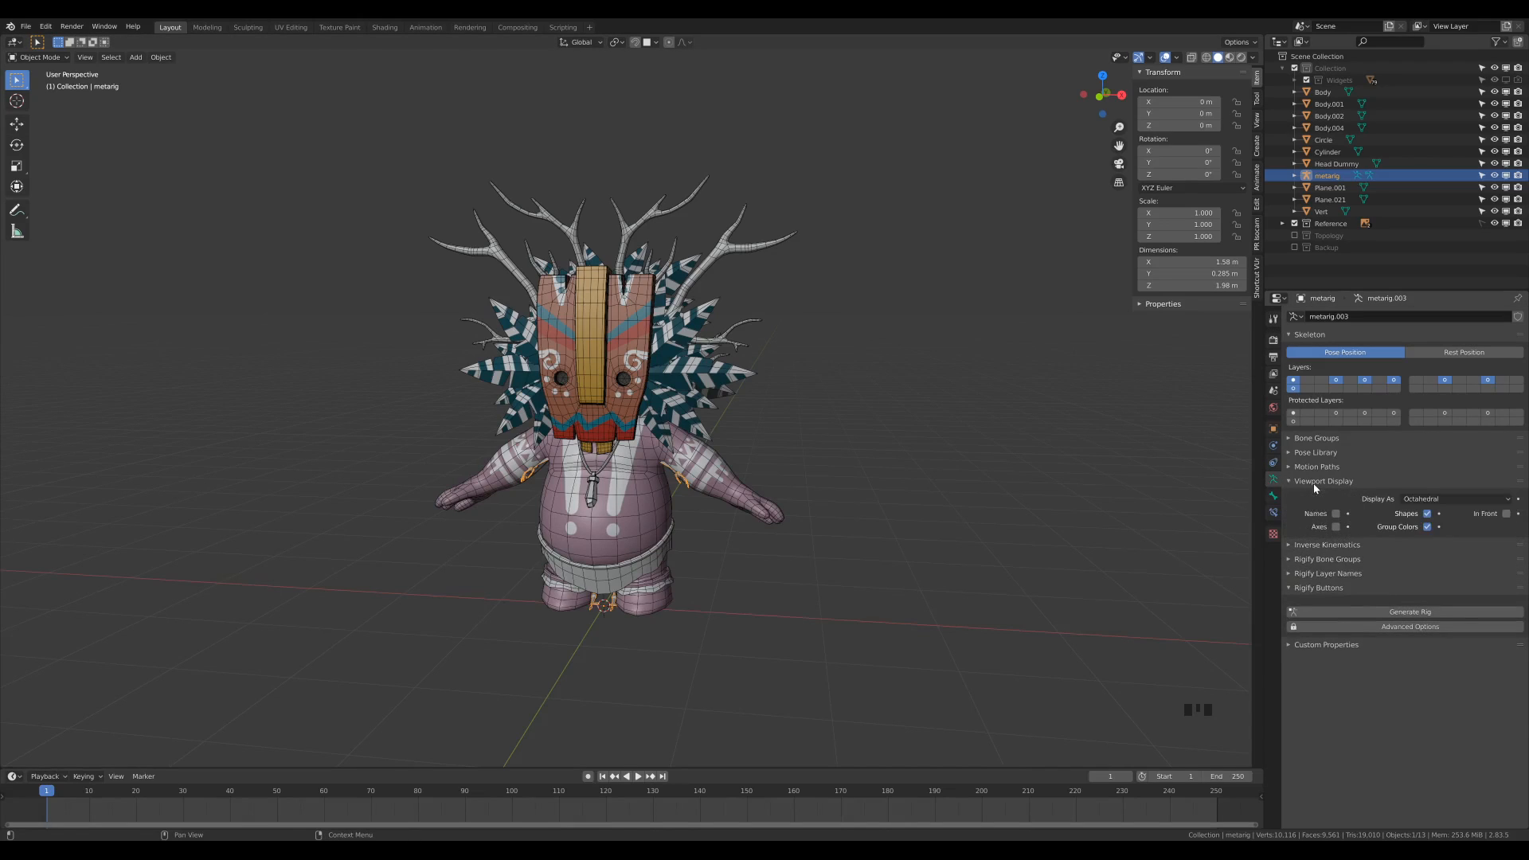
pyautogui.click(1506, 514)
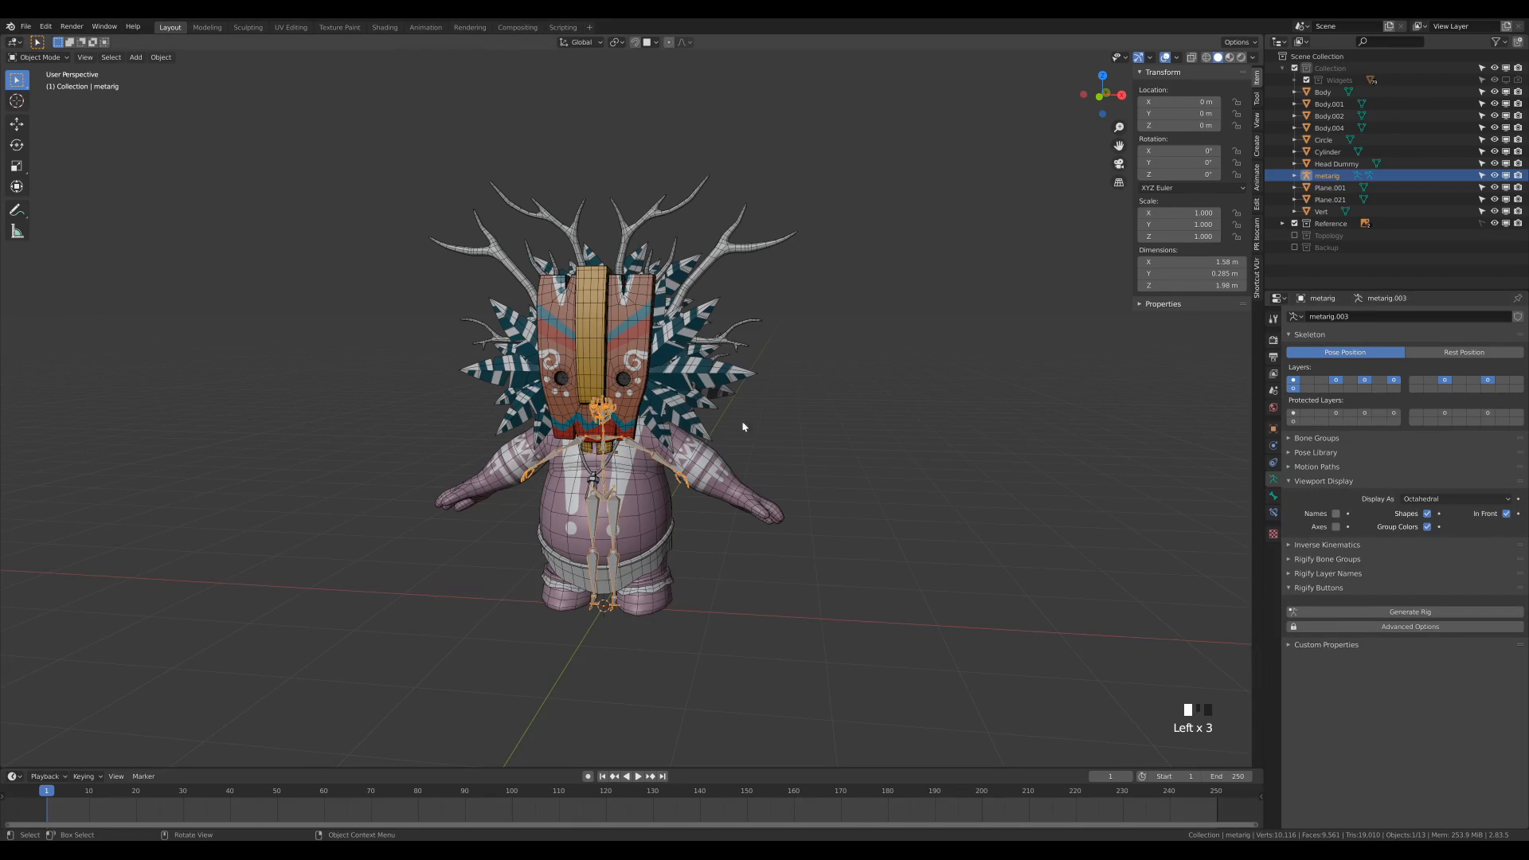
# Step: Enter Edit Mode on the meta-rig with its upper spine and shoulder bones in close view
pyautogui.moveTo(541, 454); pyautogui.dragTo(817, 538, button='middle')
pyautogui.scroll(2, 676, 471)
pyautogui.scroll(3, 676, 471)
pyautogui.scroll(-4, 677, 471)
pyautogui.scroll(5, 677, 503)
pyautogui.scroll(-2, 762, 519)
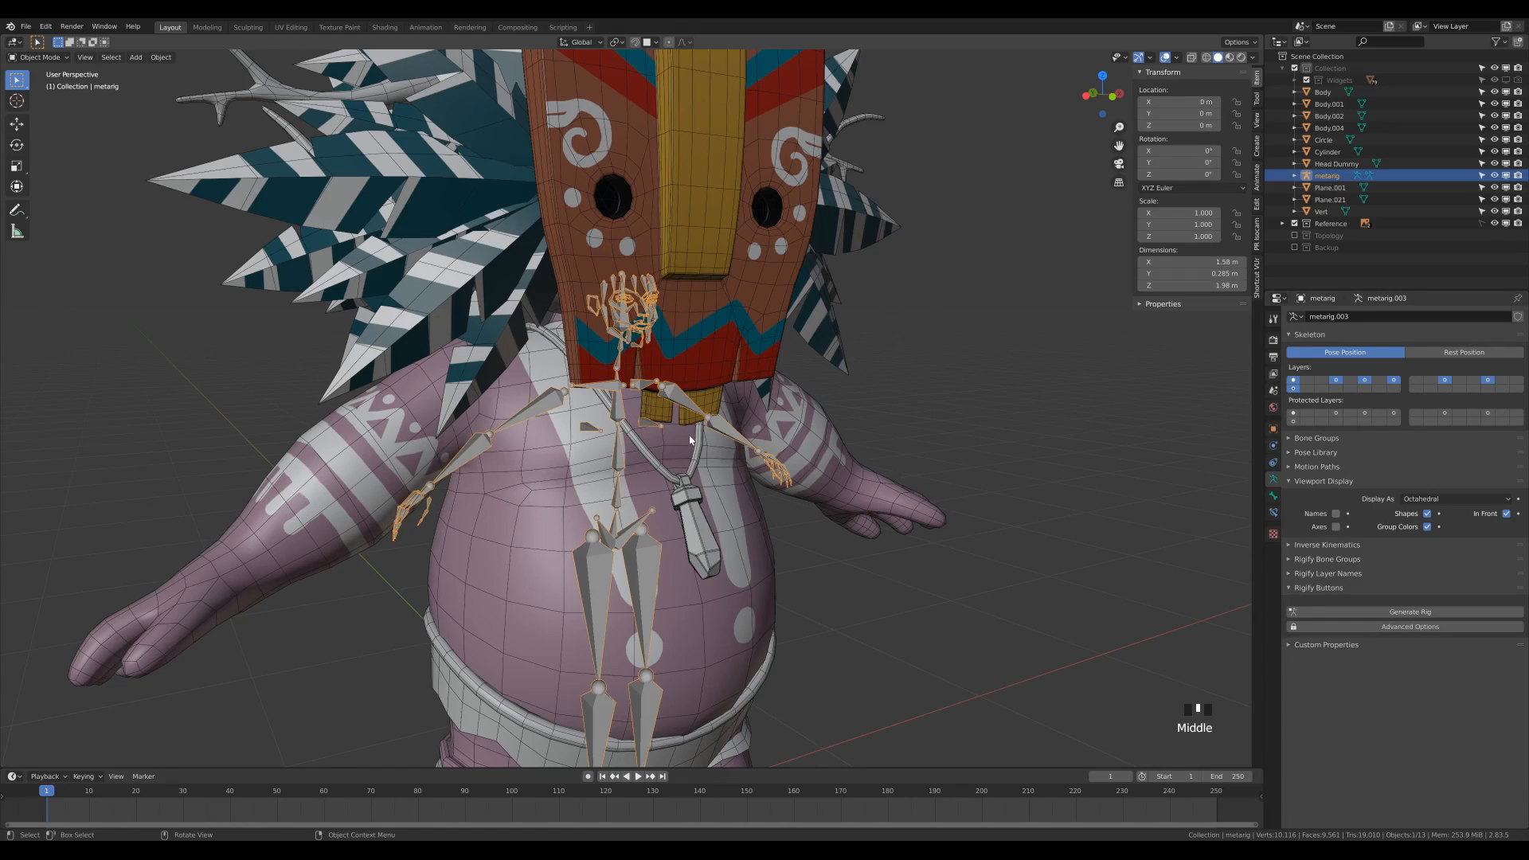
pyautogui.scroll(5, 614, 369)
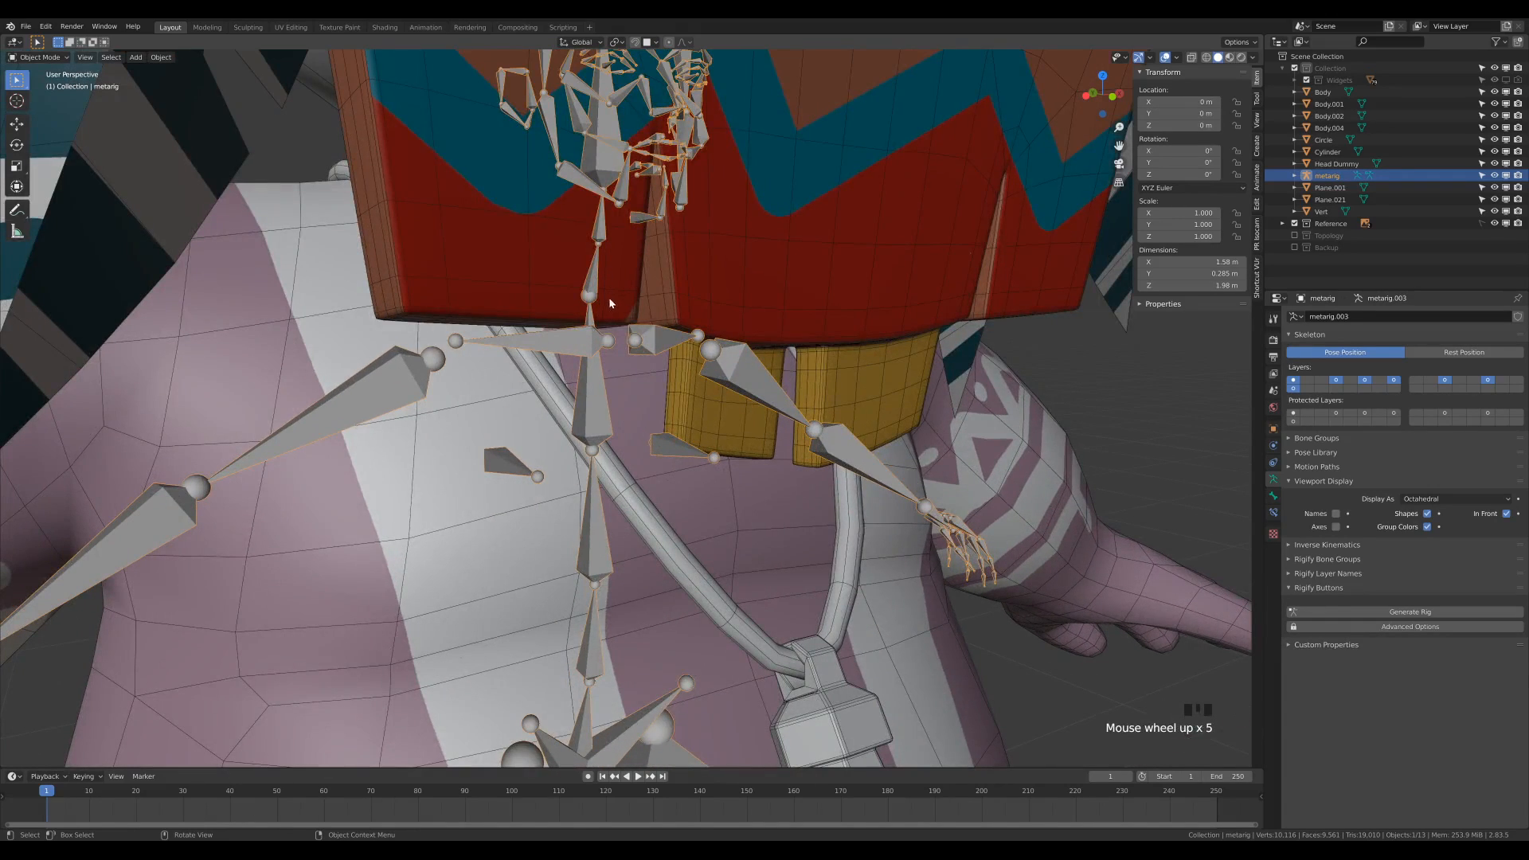
pyautogui.press('Tab')
pyautogui.click(588, 297)
pyautogui.click(588, 297)
pyautogui.press('g')
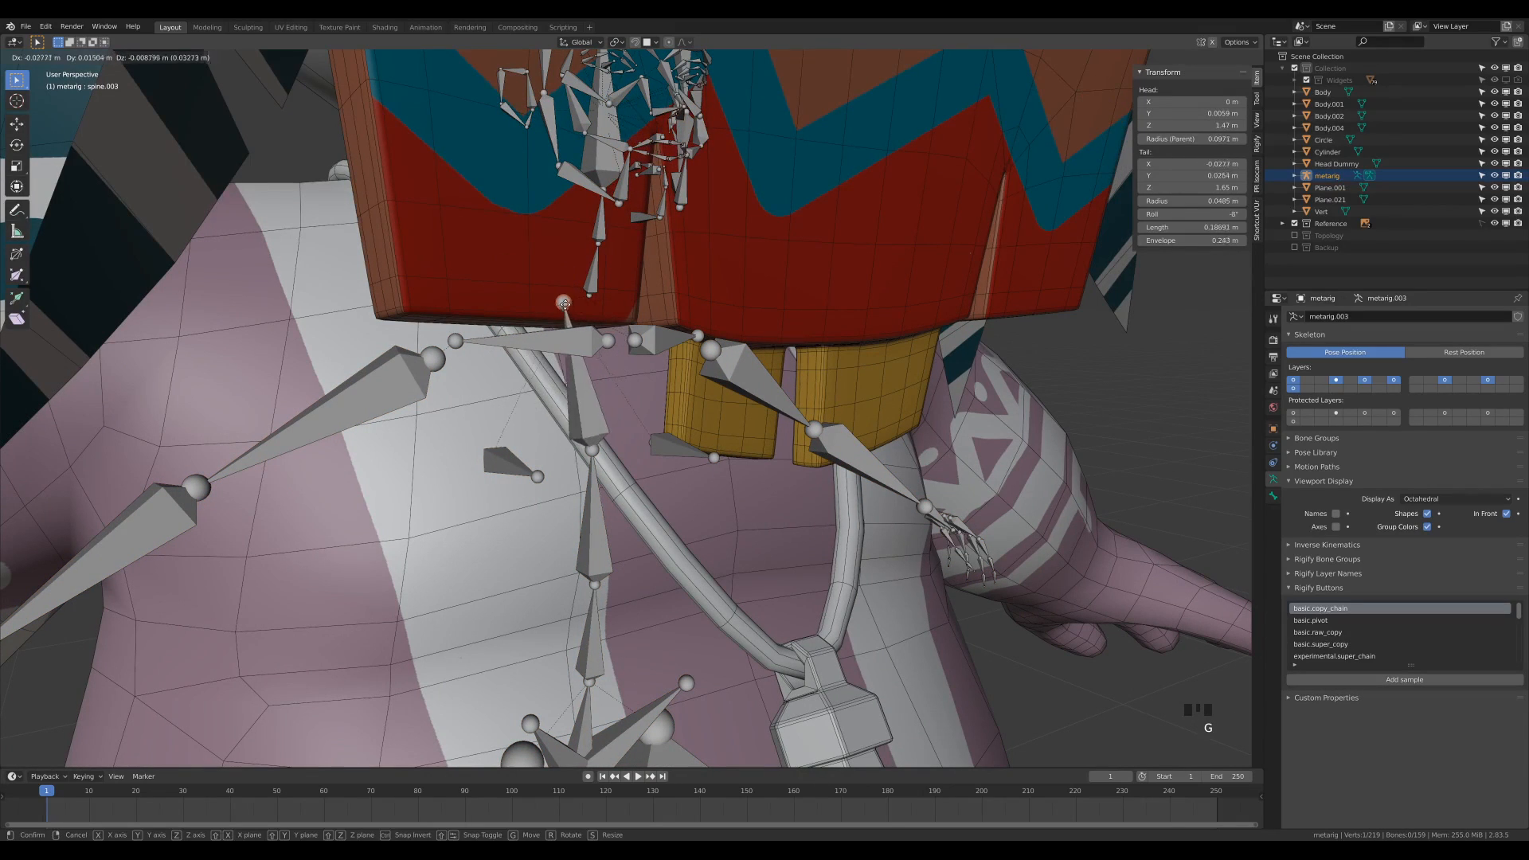
pyautogui.click(590, 296)
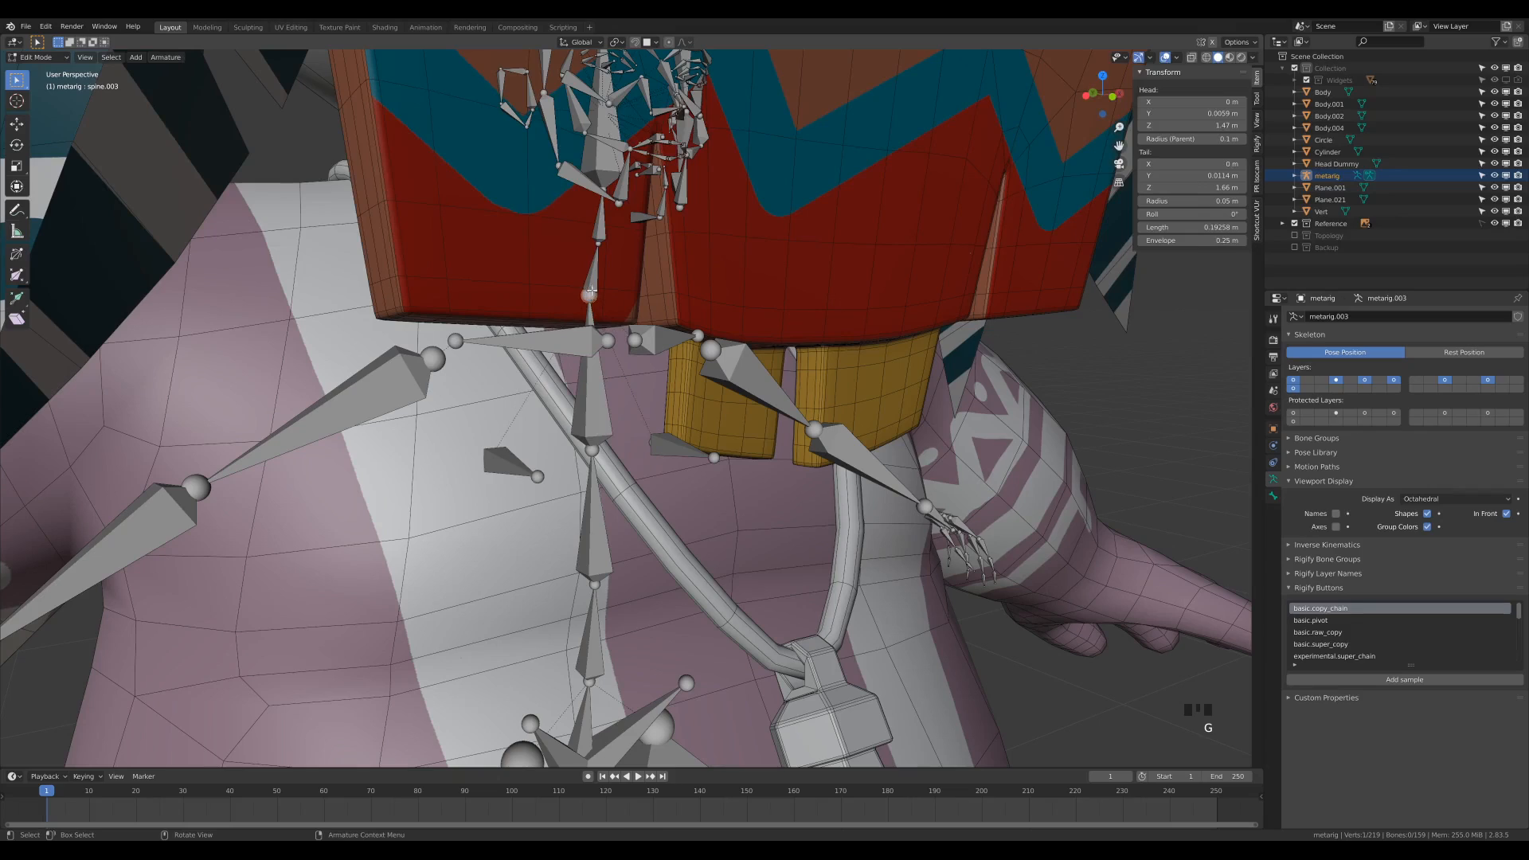
pyautogui.press('Left')
pyautogui.press('Left')
pyautogui.press('Left')
pyautogui.press('Left')
pyautogui.click(591, 276)
pyautogui.click(587, 290)
pyautogui.click(581, 303)
pyautogui.click(589, 294)
# Step: Select the cluster of facial bones in front of the meta-rig's head bone and delete them
pyautogui.scroll(-4, 640, 292)
pyautogui.moveTo(733, 334); pyautogui.dragTo(729, 345, button='middle')
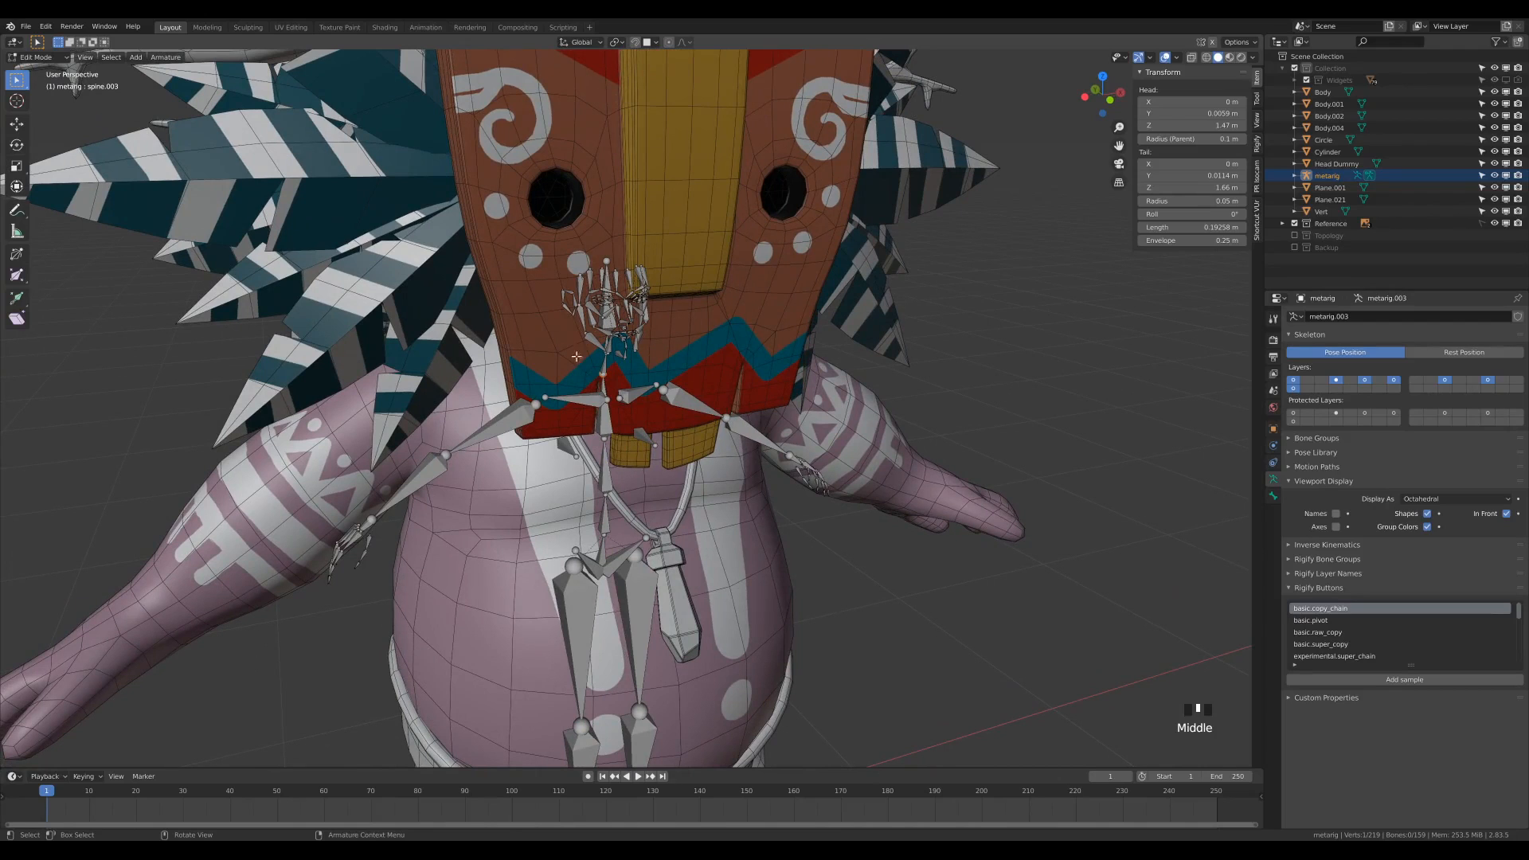
pyautogui.moveTo(691, 351); pyautogui.dragTo(725, 228, button='middle')
pyautogui.scroll(4, 716, 303)
pyautogui.scroll(-2, 725, 228)
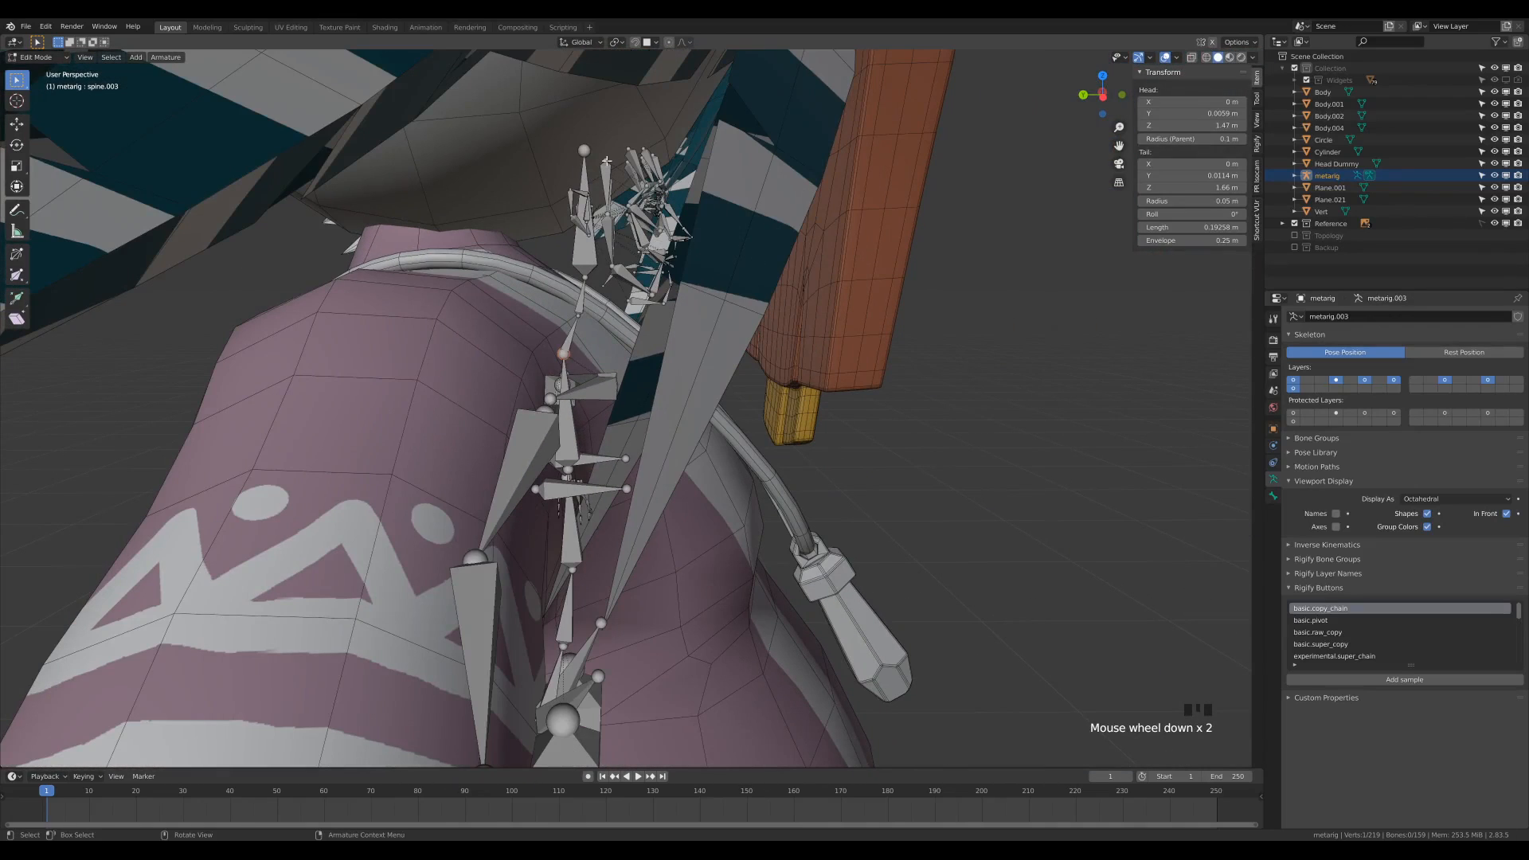
pyautogui.moveTo(598, 112); pyautogui.dragTo(749, 322)
pyautogui.moveTo(750, 322); pyautogui.dragTo(585, 177, button='middle')
pyautogui.press('x')
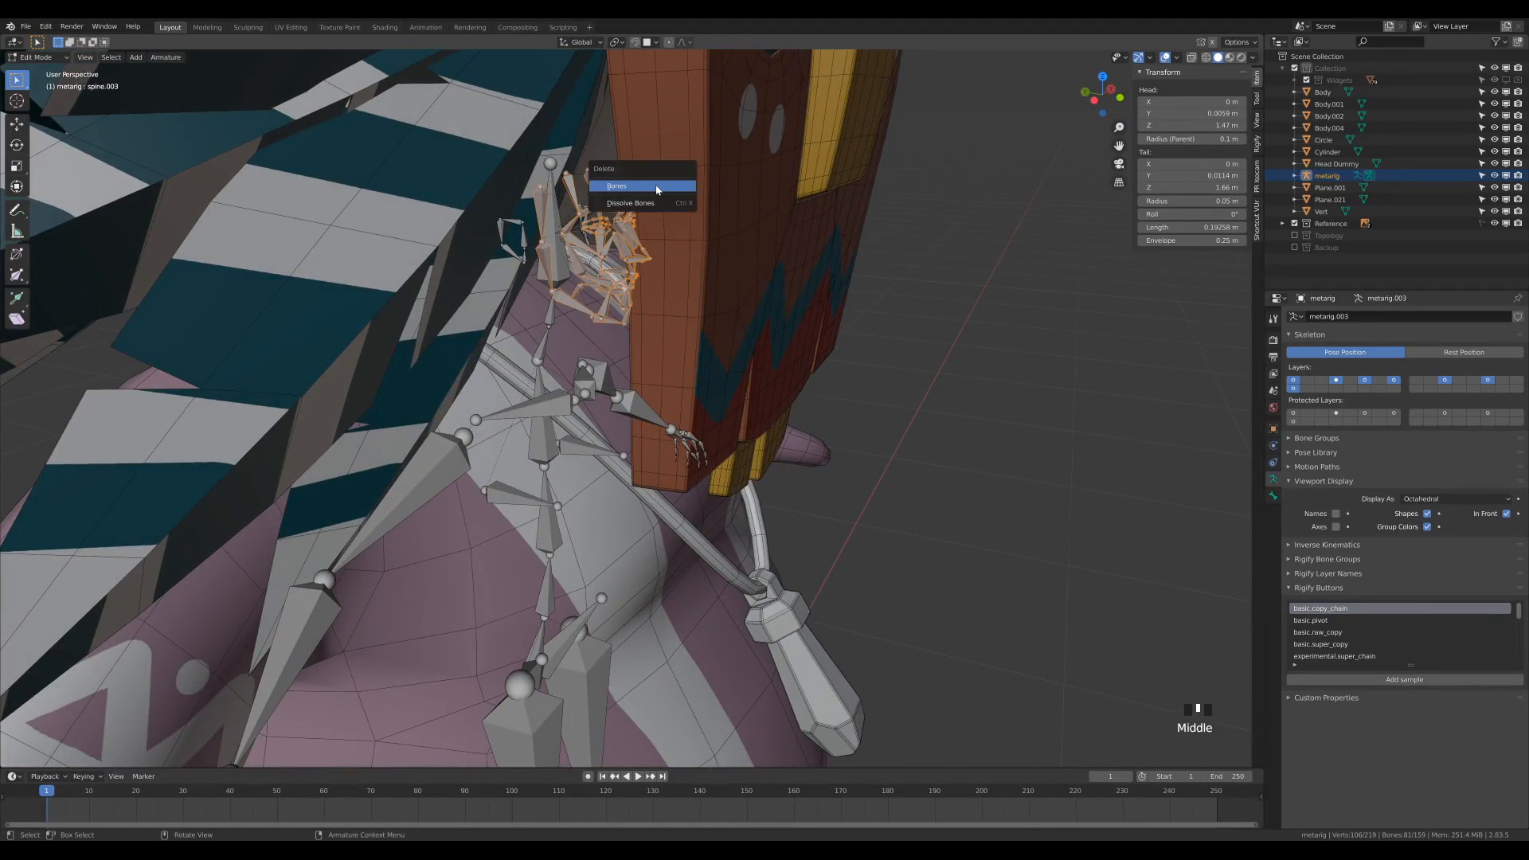
pyautogui.click(657, 190)
# Step: Delete the leftover ear bones on both sides of the meta-rig's head bone
pyautogui.moveTo(585, 177); pyautogui.dragTo(644, 273)
pyautogui.keyDown('shift'); pyautogui.moveTo(436, 164); pyautogui.dragTo(510, 299); pyautogui.keyUp('shift')
pyautogui.press('x')
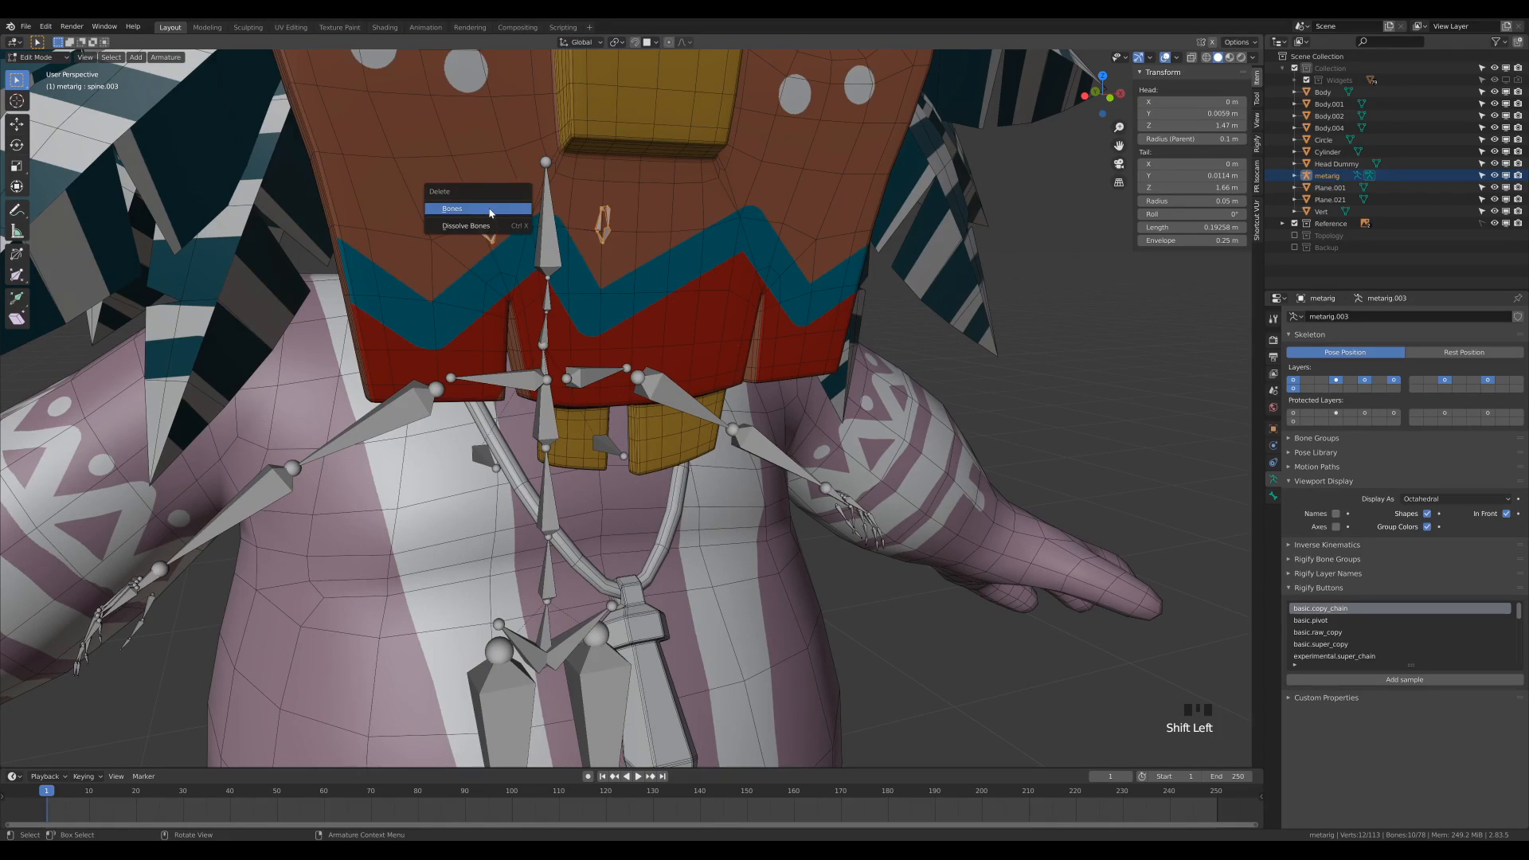
pyautogui.click(490, 209)
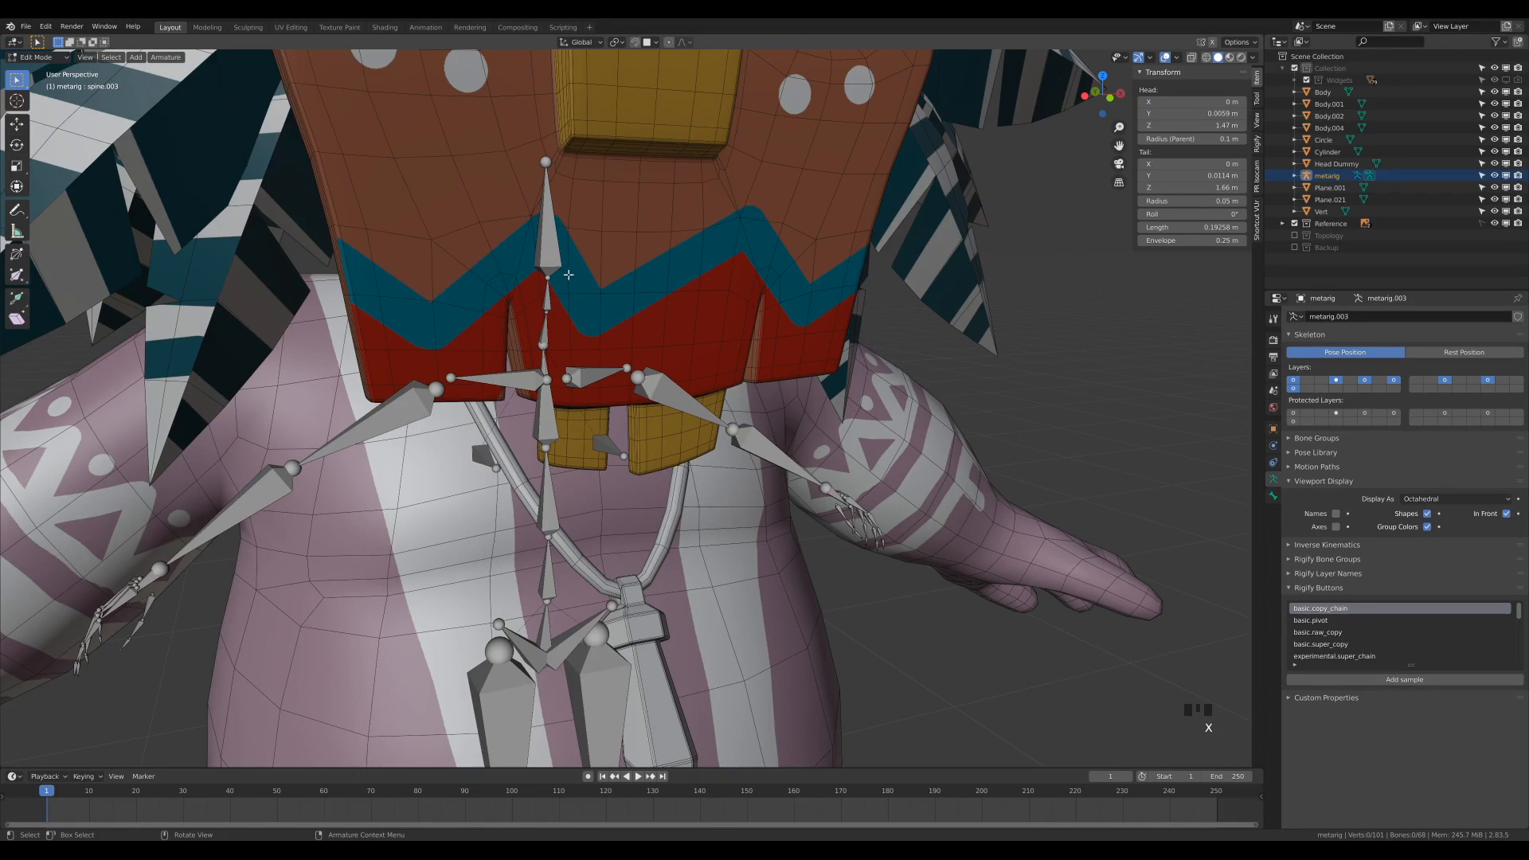
# Step: Examine the head bone spine.006 in the bone properties, along with the neck bones just below it
pyautogui.click(546, 241)
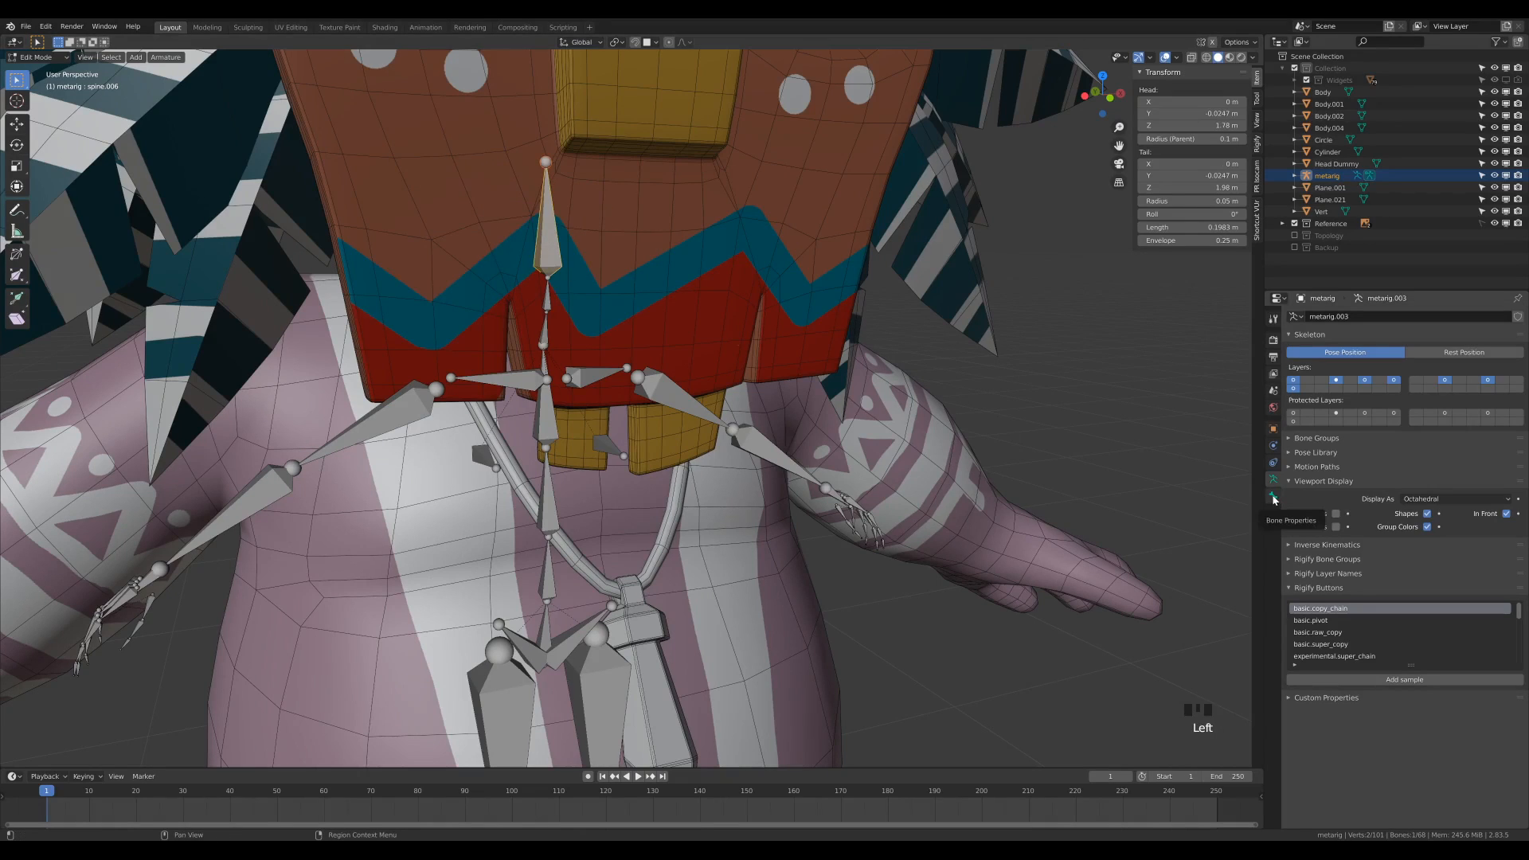
pyautogui.click(1272, 496)
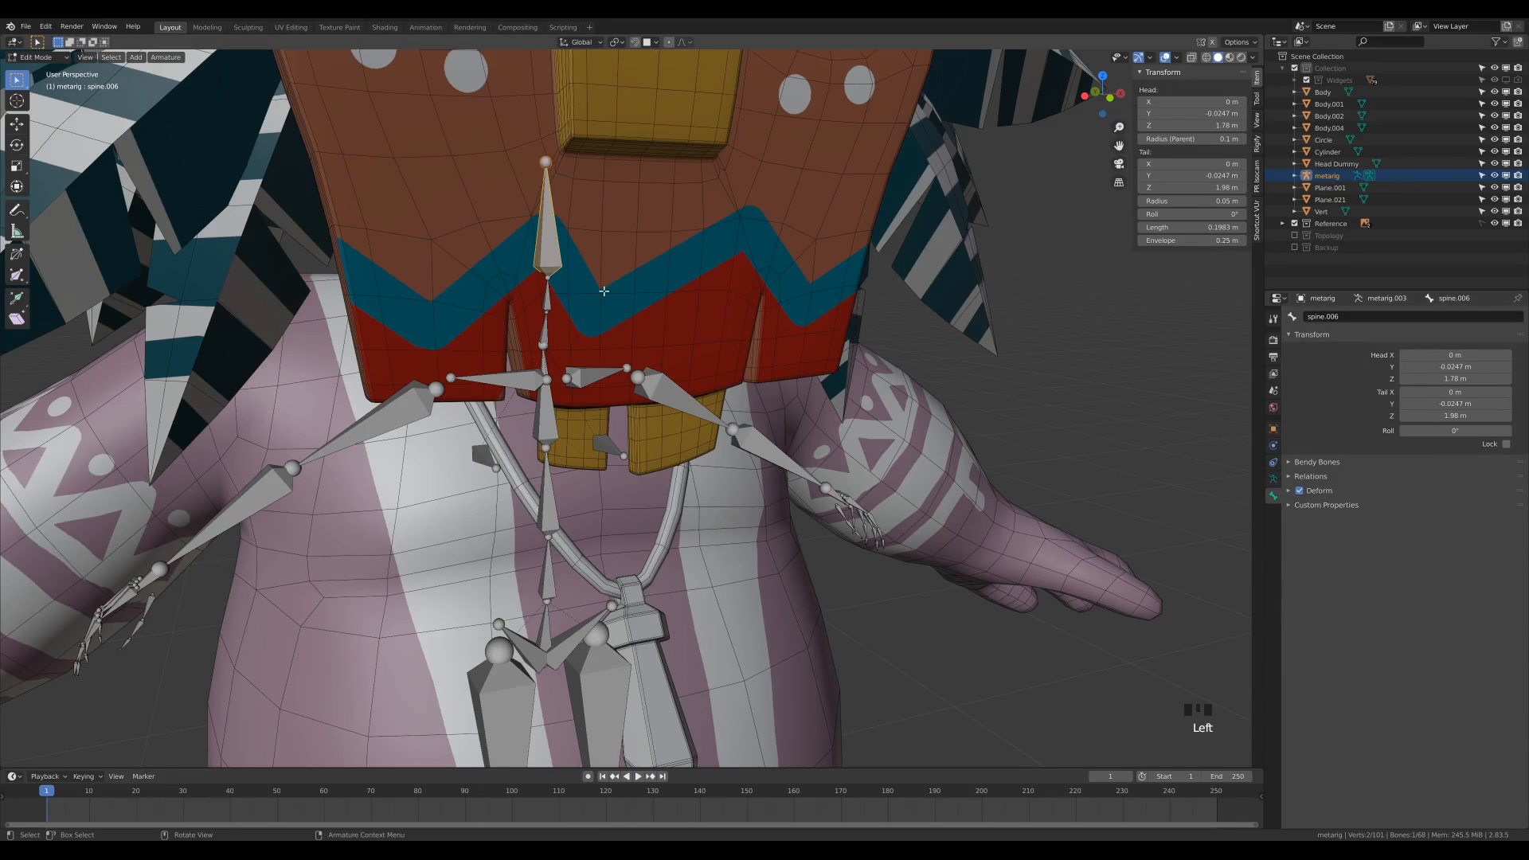
pyautogui.click(544, 297)
pyautogui.click(544, 298)
pyautogui.click(547, 249)
# Step: Delete the left hand's pinky chain, including its palm bone and all three finger bones
pyautogui.scroll(-3, 604, 336)
pyautogui.moveTo(698, 530); pyautogui.dragTo(622, 381, button='middle')
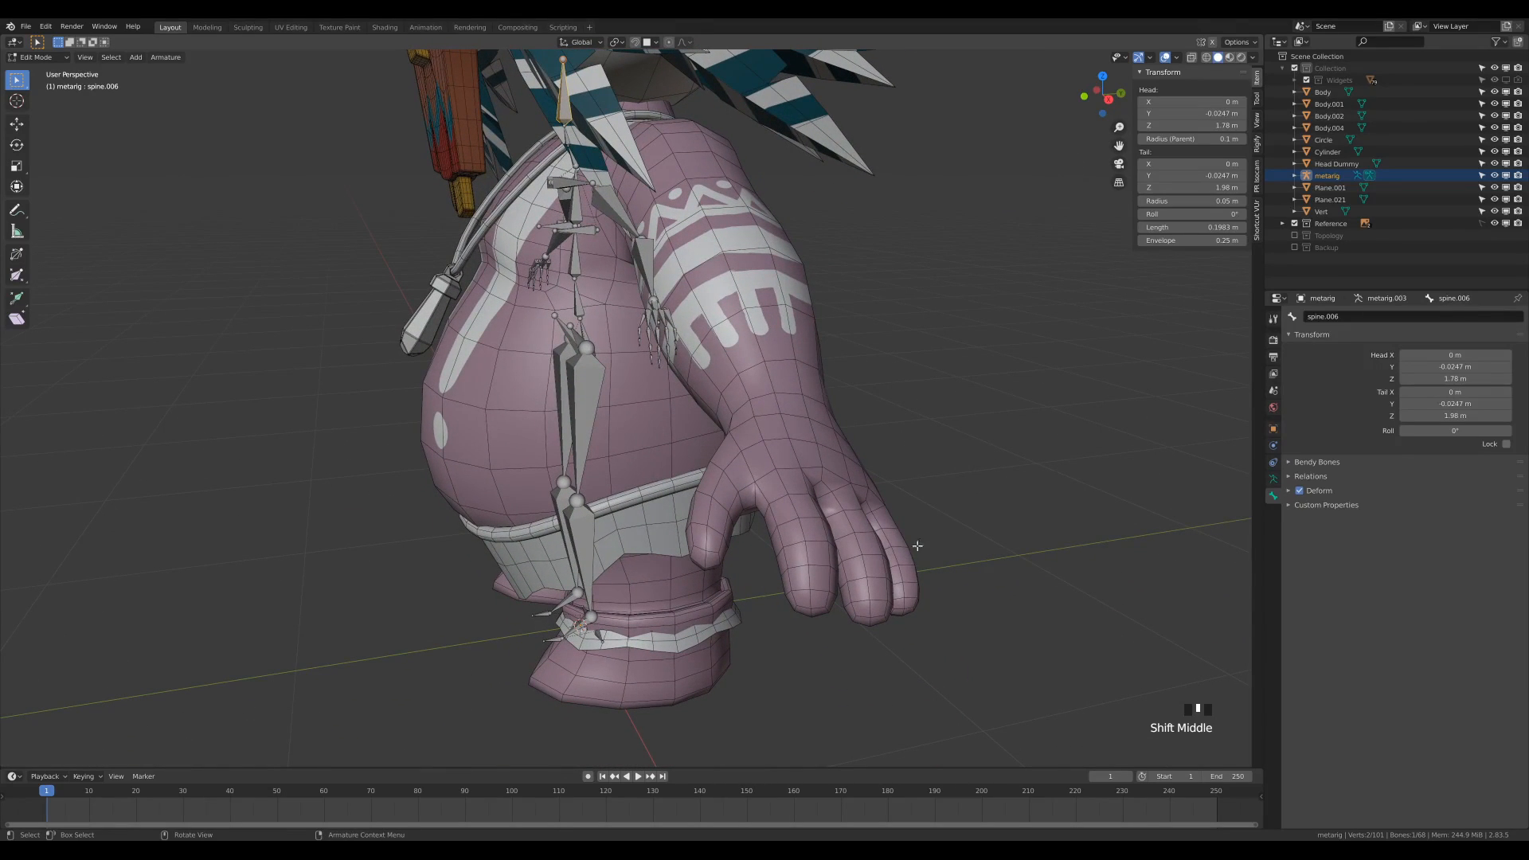
pyautogui.scroll(3, 758, 353)
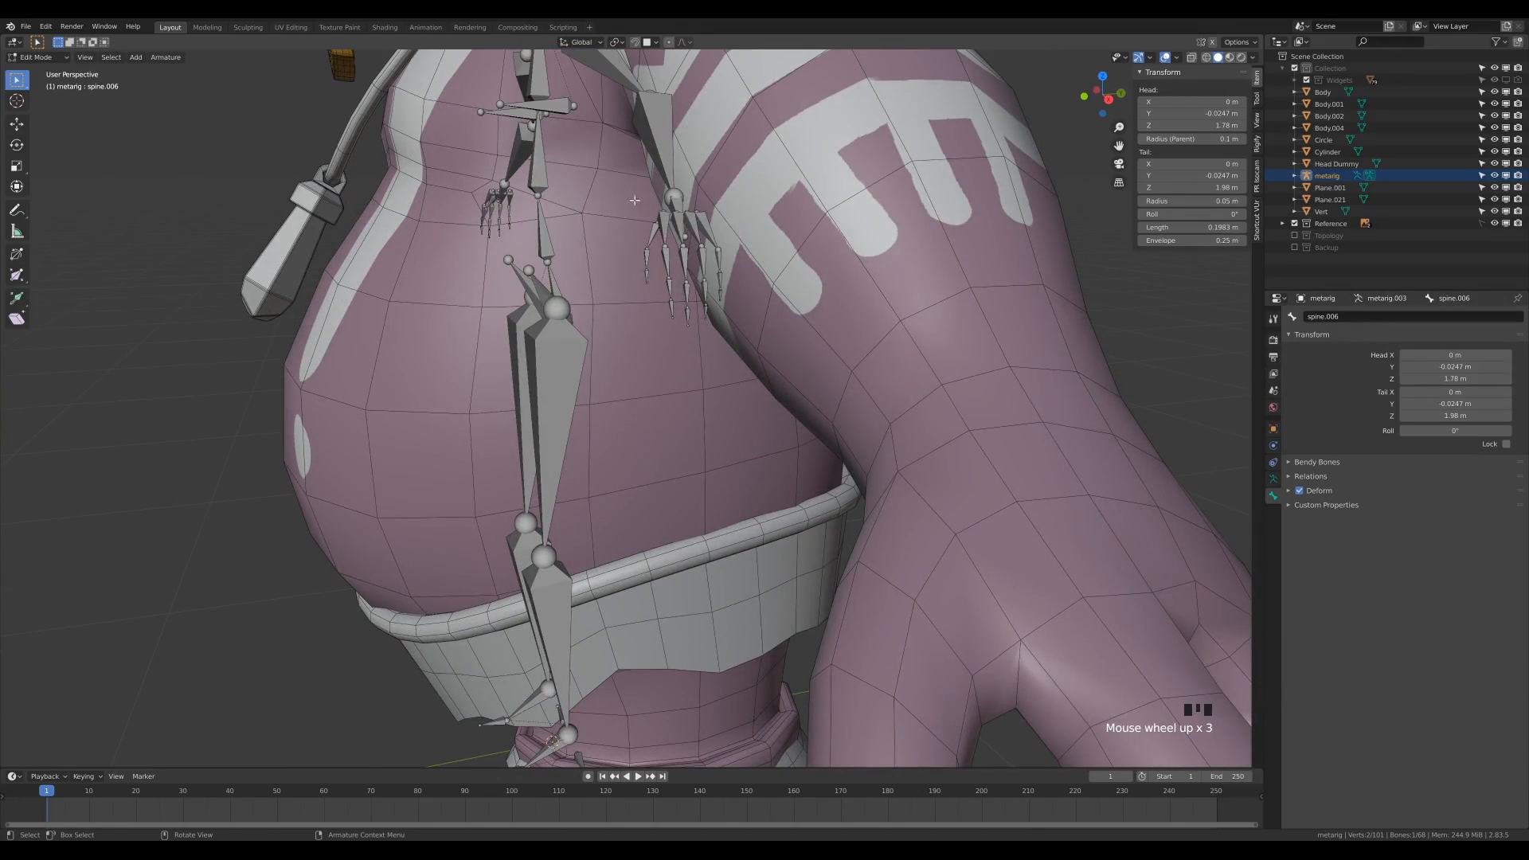
pyautogui.moveTo(813, 360); pyautogui.dragTo(733, 357, button='middle')
pyautogui.scroll(2, 737, 358)
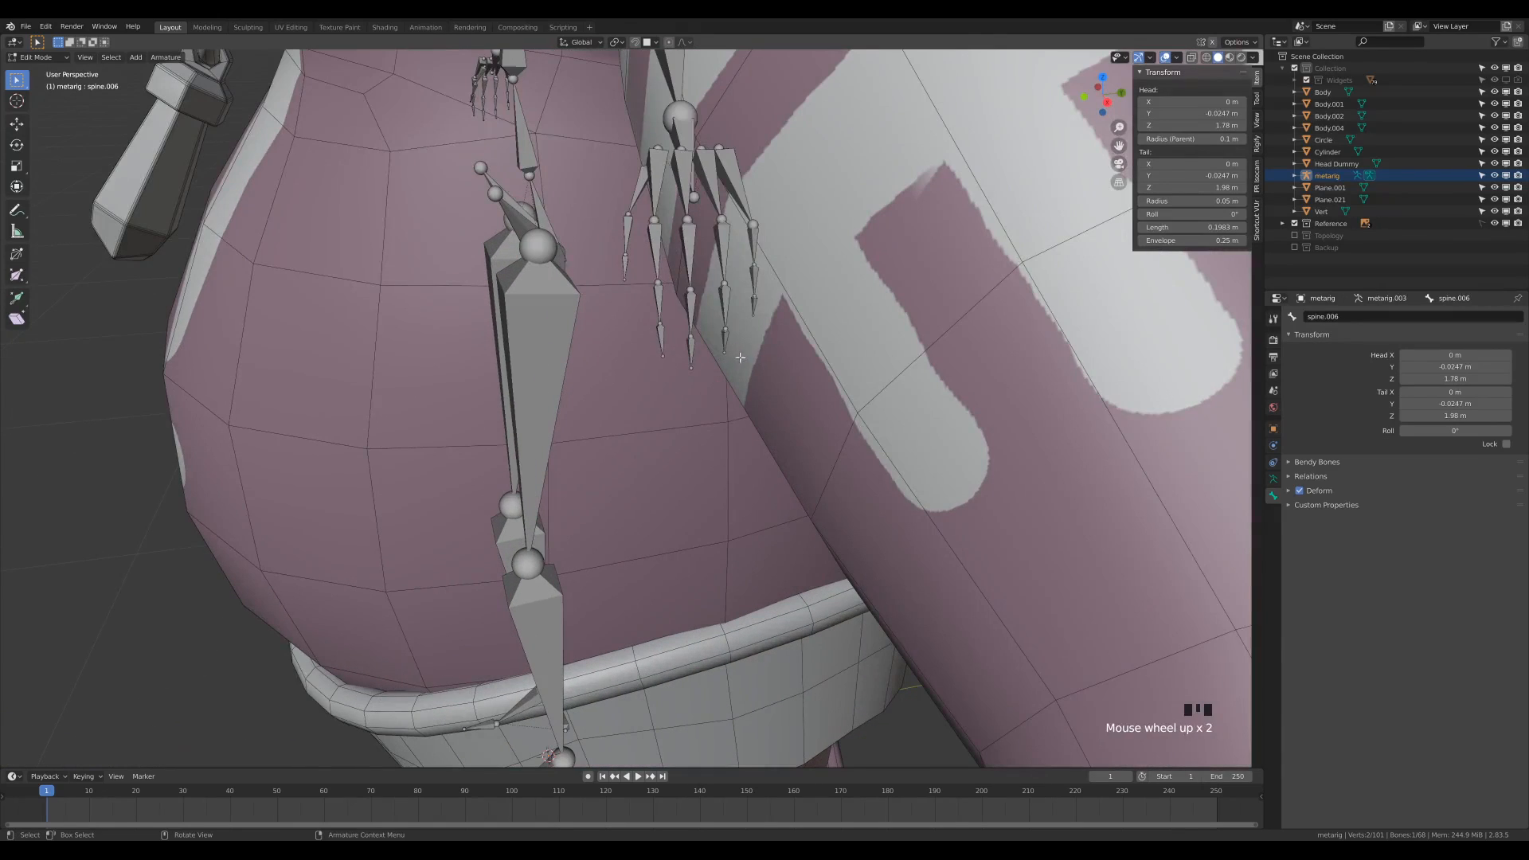
pyautogui.click(739, 185)
pyautogui.keyDown('shift'); pyautogui.click(754, 247); pyautogui.keyUp('shift')
pyautogui.keyDown('shift'); pyautogui.click(755, 283); pyautogui.keyUp('shift')
pyautogui.keyDown('shift'); pyautogui.click(754, 306); pyautogui.keyUp('shift')
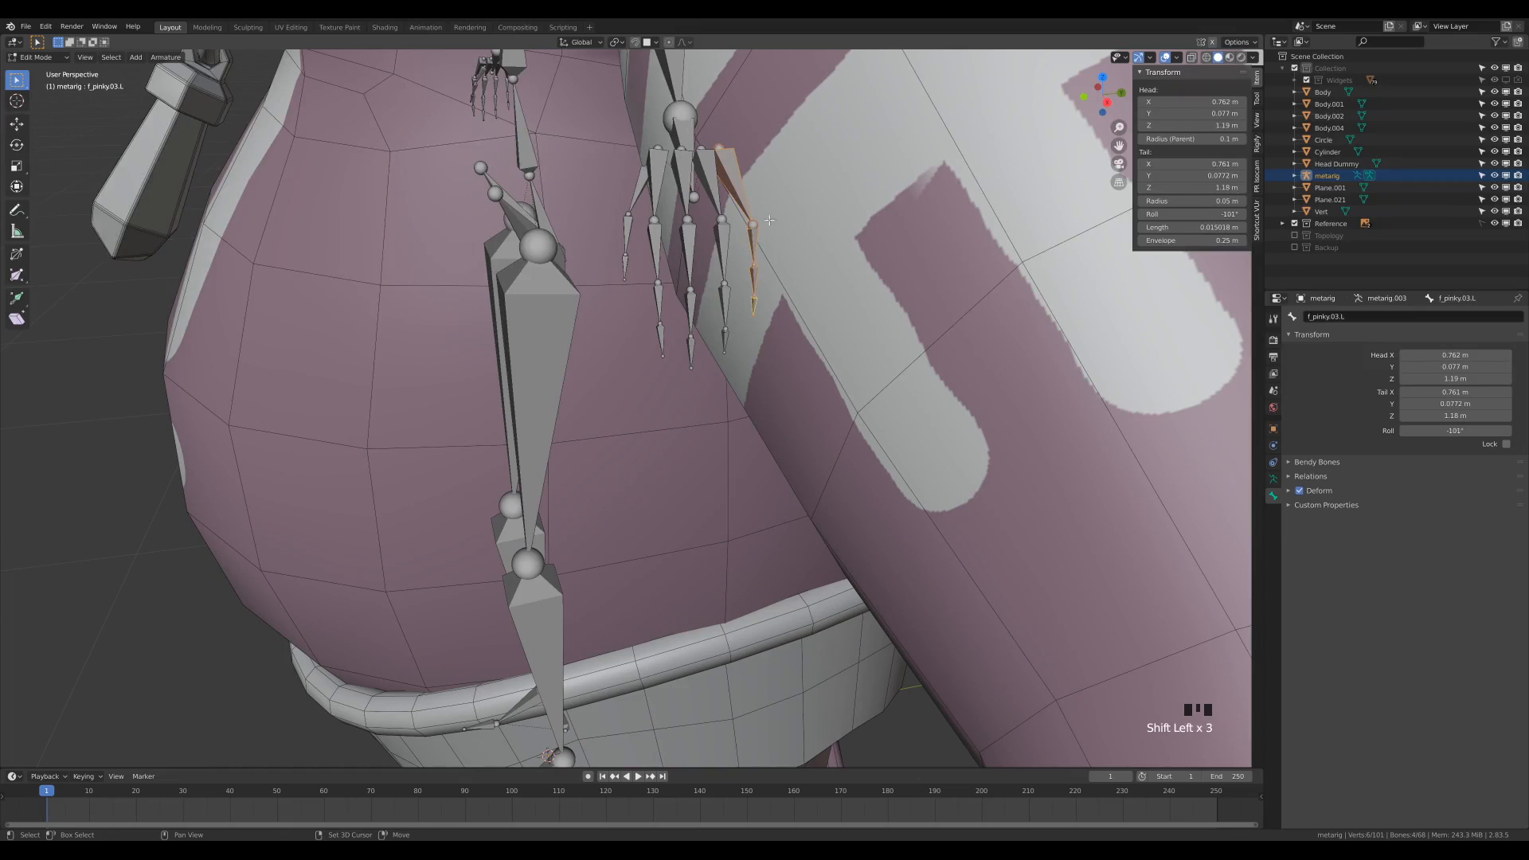
pyautogui.press('x')
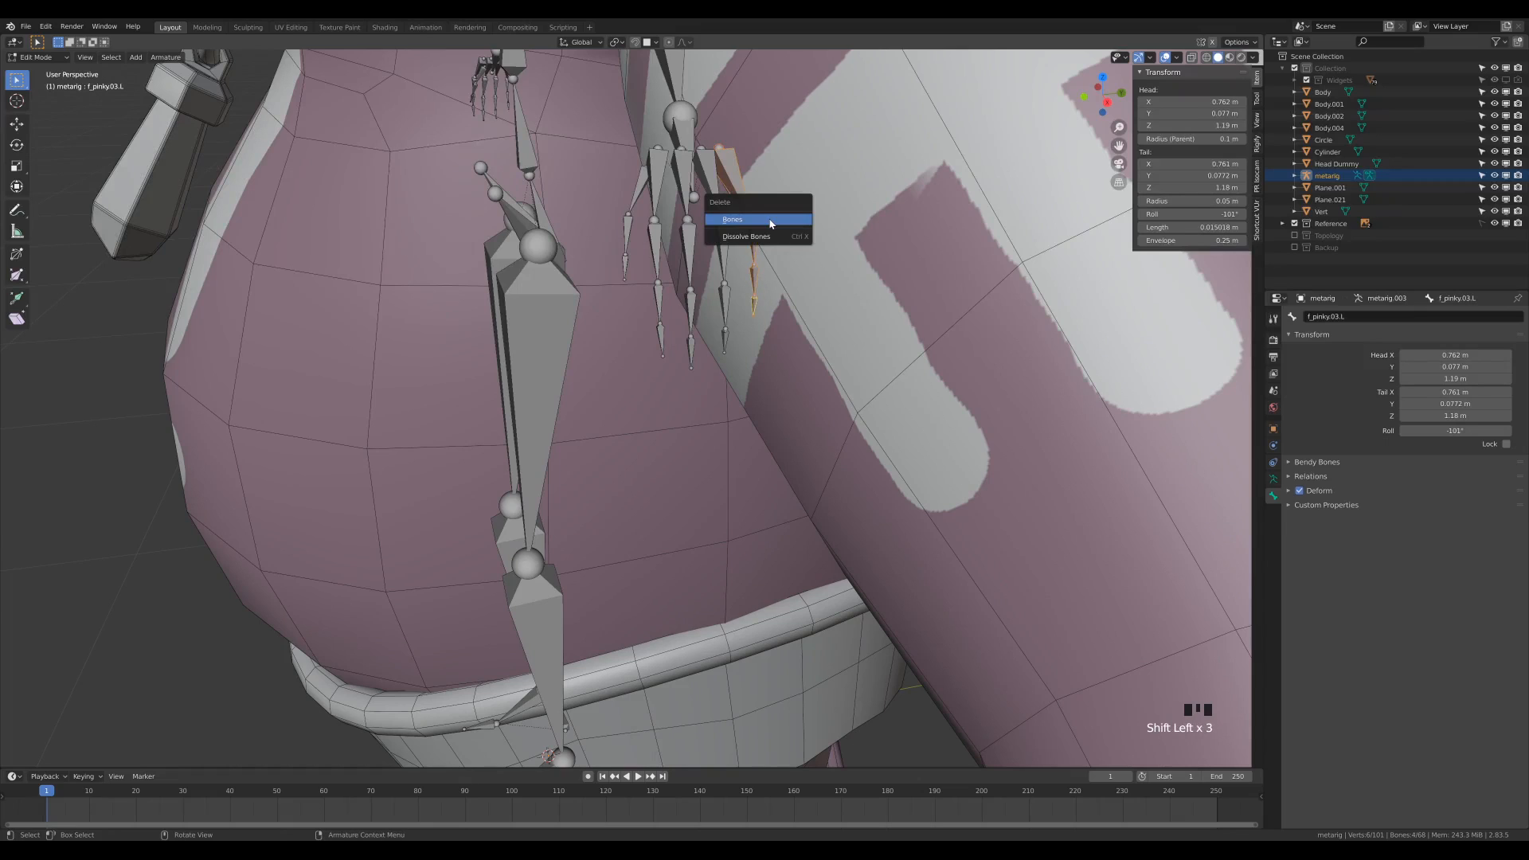
pyautogui.click(771, 221)
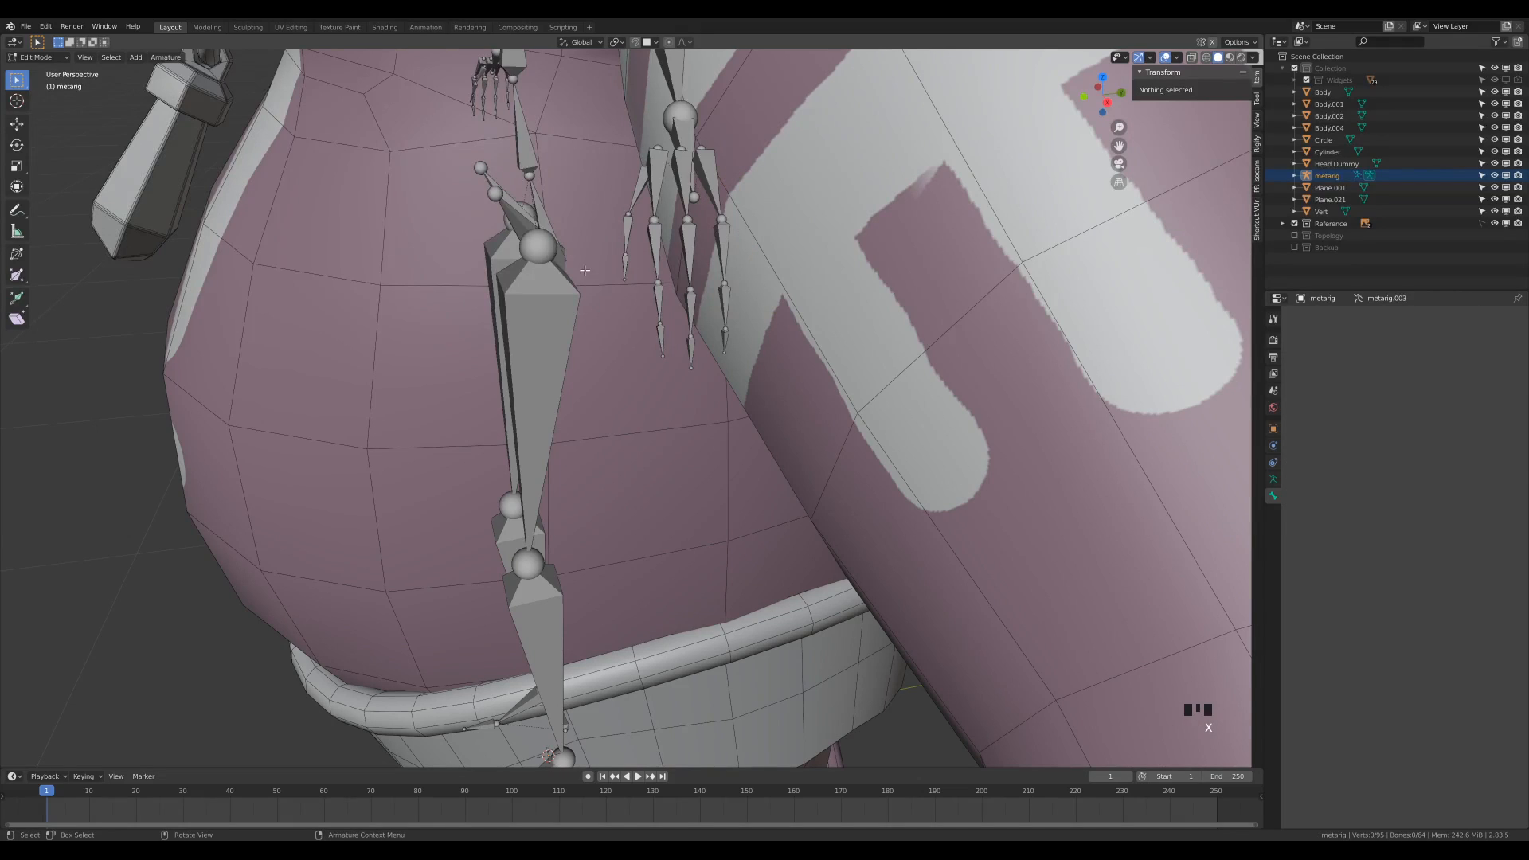
# Step: Delete the matching pinky chain and its palm bone from the meta-rig's right hand
pyautogui.scroll(-4, 585, 270)
pyautogui.moveTo(481, 301); pyautogui.dragTo(558, 310, button='middle')
pyautogui.keyDown('shift'); pyautogui.click(429, 424); pyautogui.keyUp('shift')
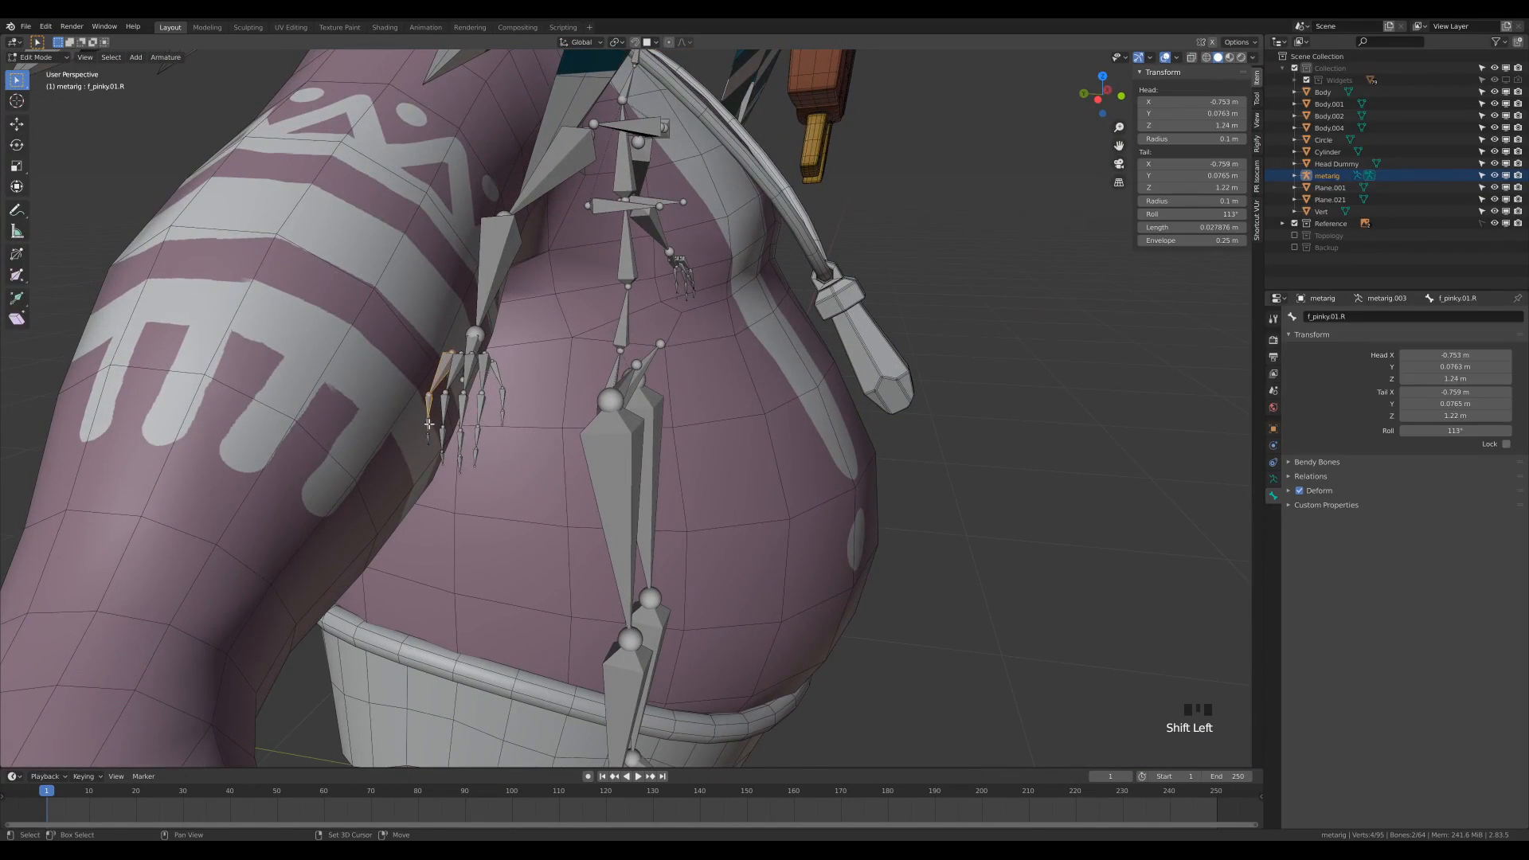
pyautogui.press('x')
pyautogui.click(418, 379)
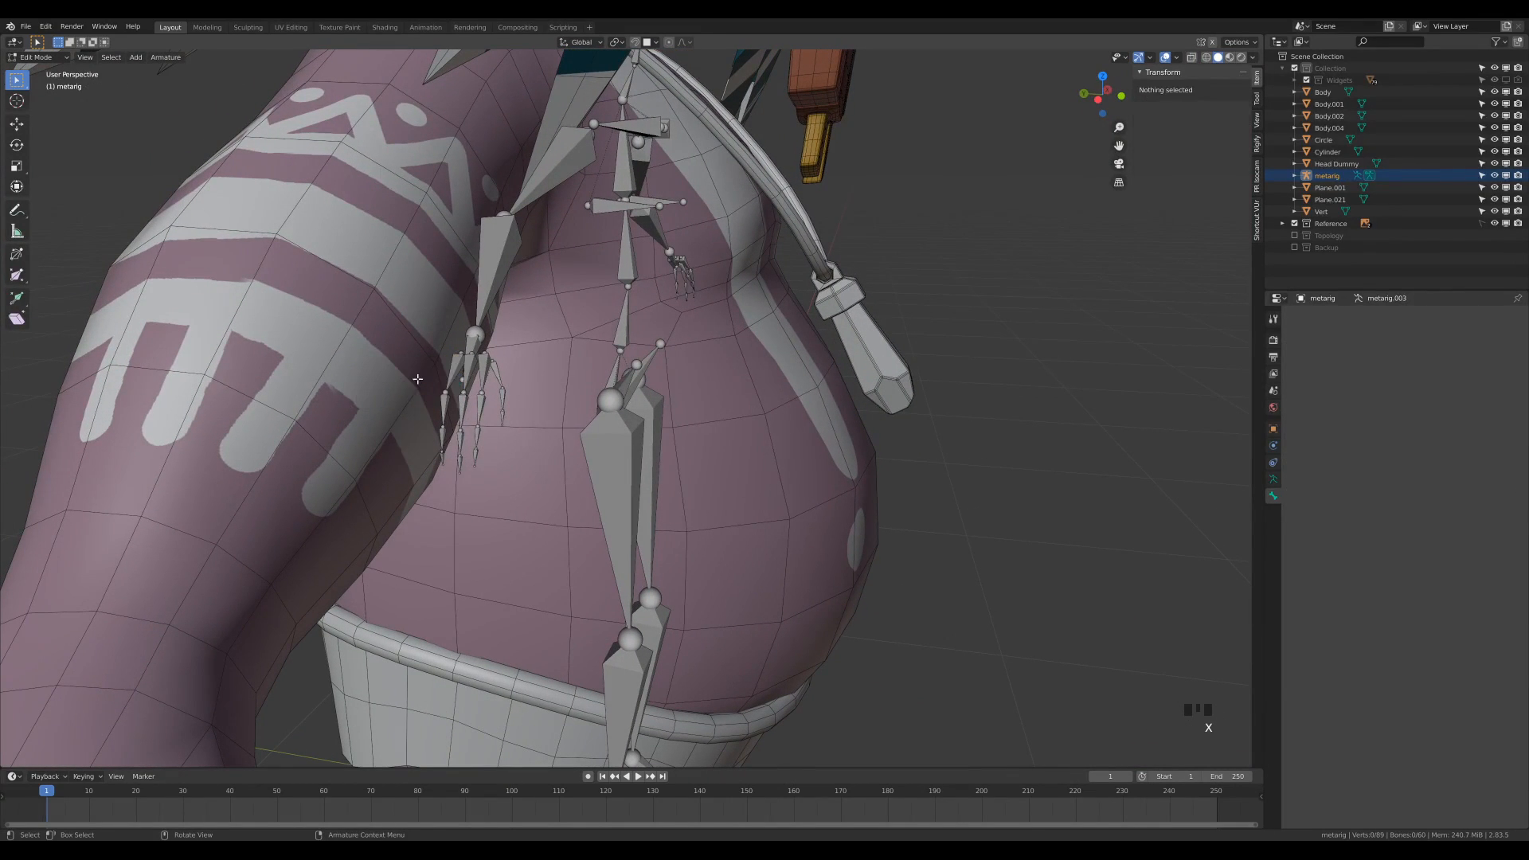
# Step: Return to Object Mode and view the character and meta-rig in front orthographic view
pyautogui.moveTo(783, 289); pyautogui.dragTo(729, 268, button='middle')
pyautogui.scroll(-4, 730, 269)
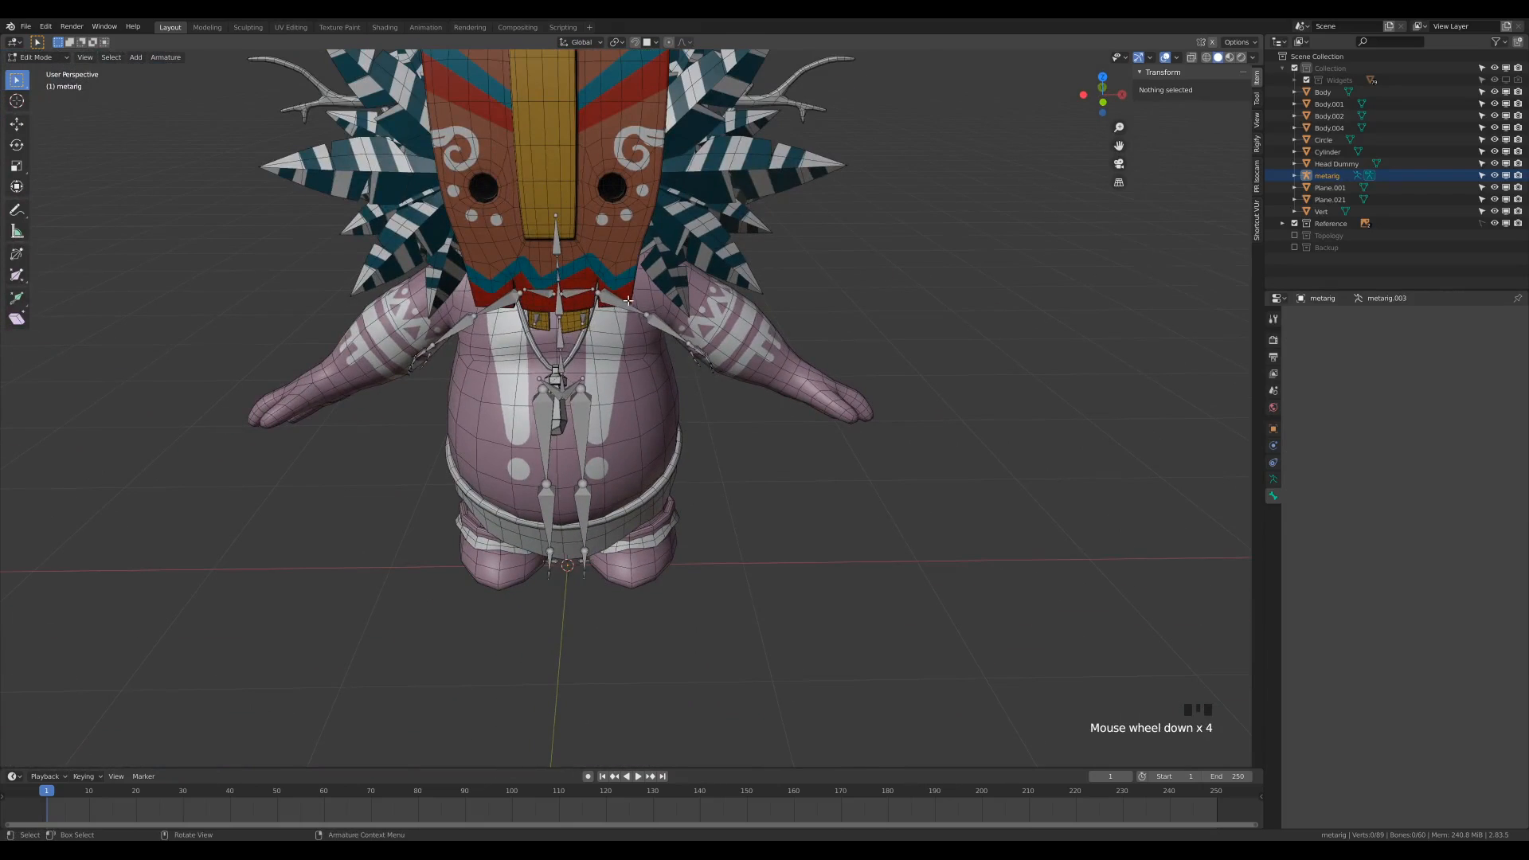
pyautogui.press('Tab')
pyautogui.press('KP_1')
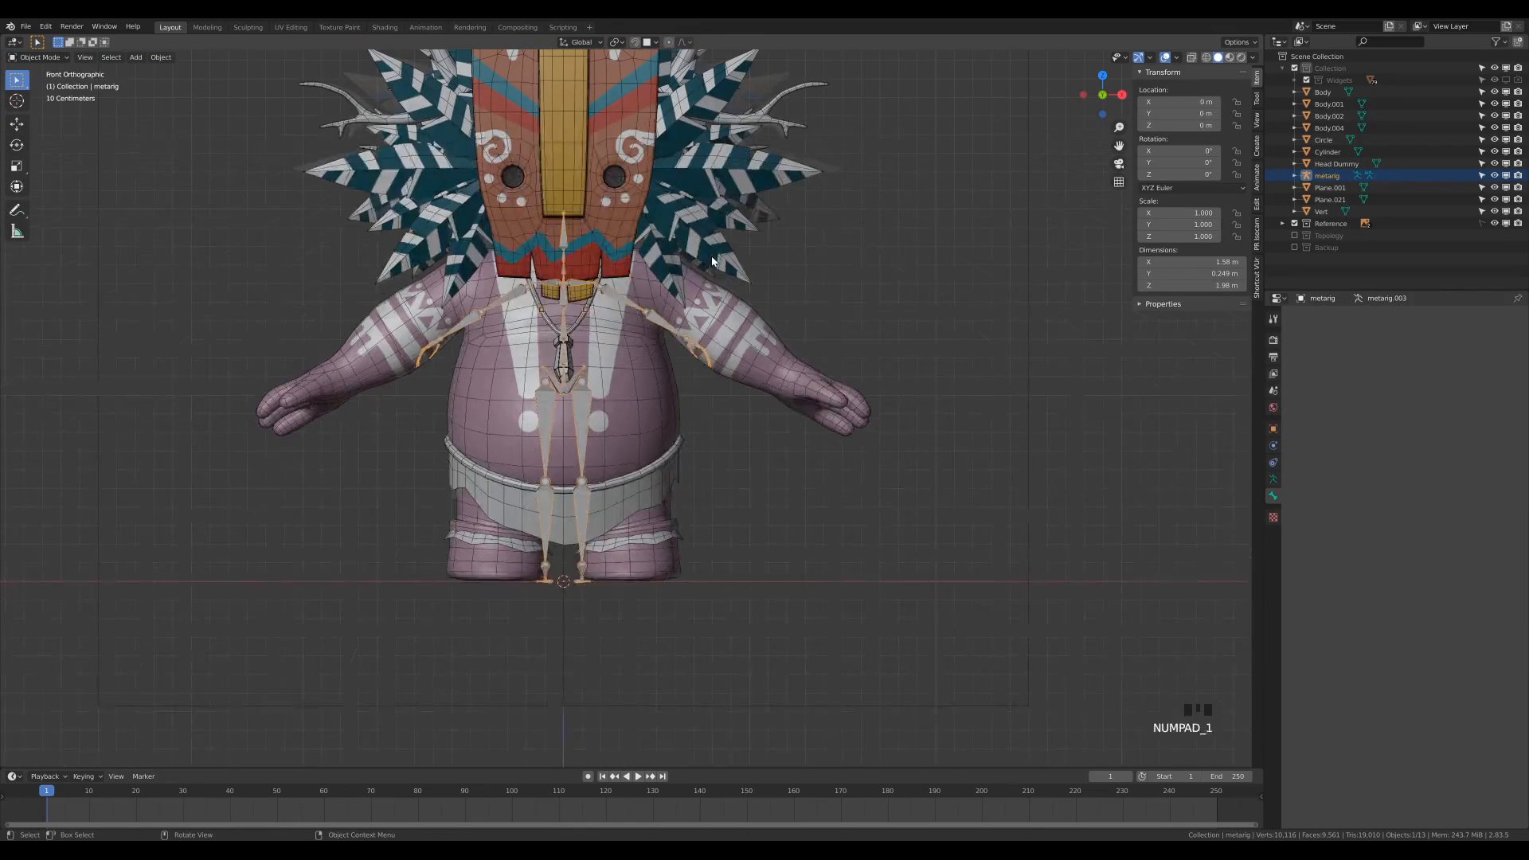
# Step: Scale the meta-rig uniformly by about 1.063 to fit the character's body and apply its scale
pyautogui.scroll(1, 713, 260)
pyautogui.scroll(-2, 713, 261)
pyautogui.keyDown('shift'); pyautogui.moveTo(713, 261); pyautogui.dragTo(771, 290, button='middle'); pyautogui.keyUp('shift')
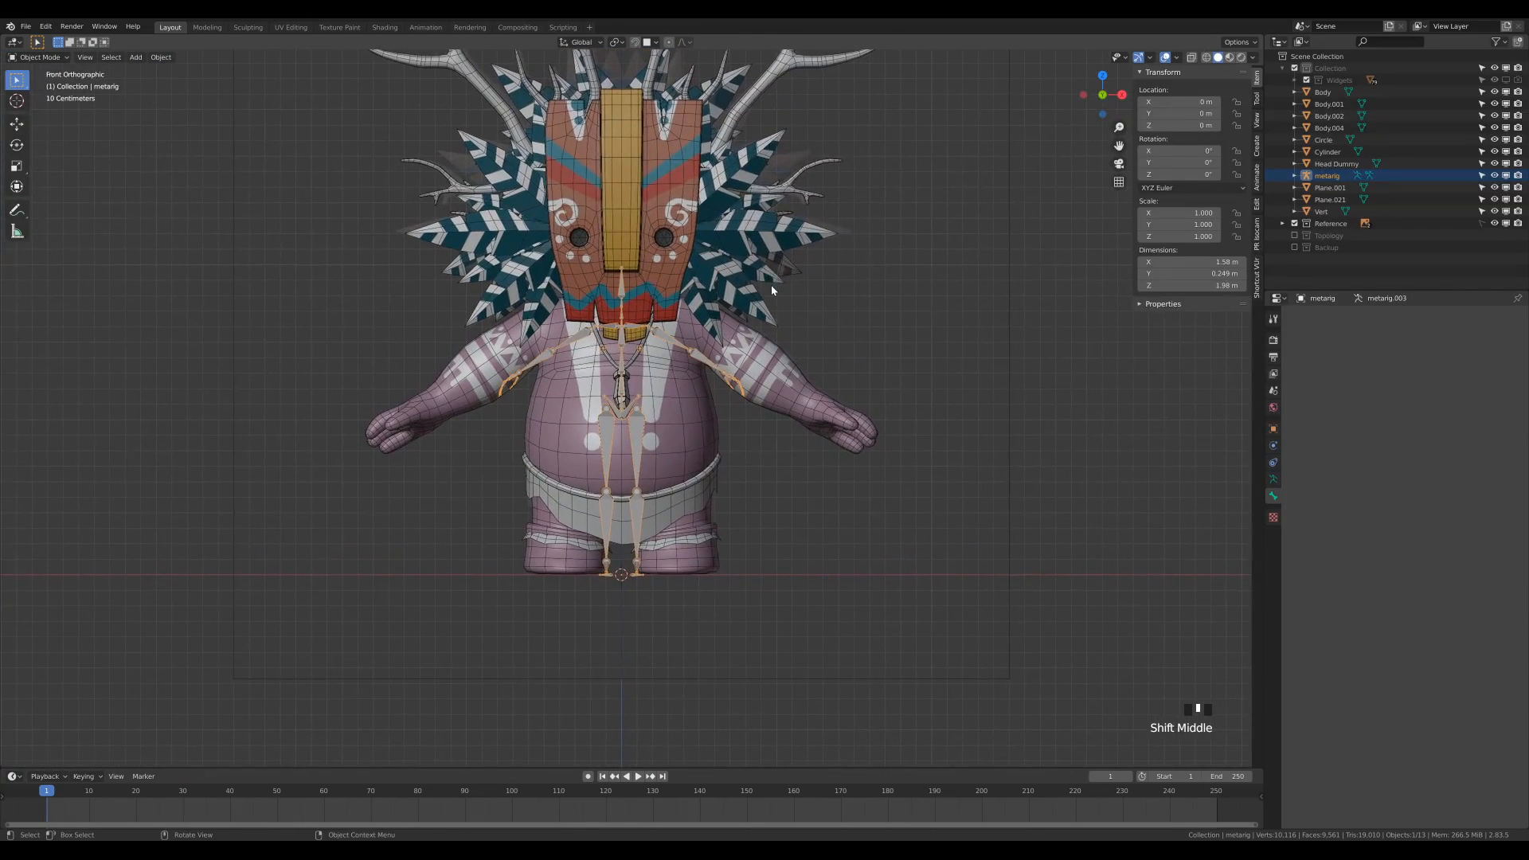
pyautogui.scroll(1, 771, 290)
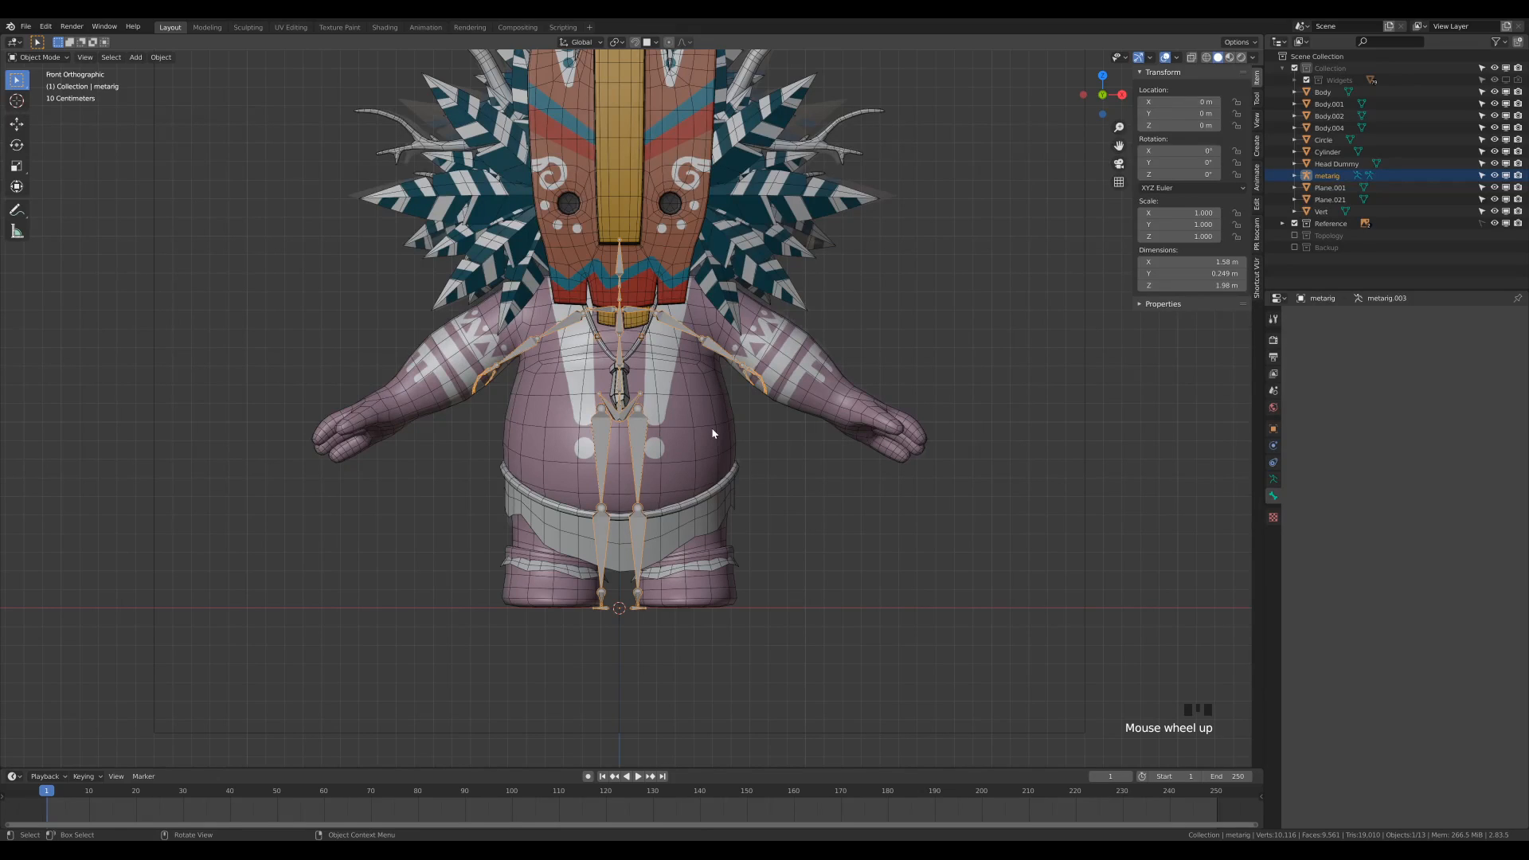
pyautogui.scroll(1, 689, 313)
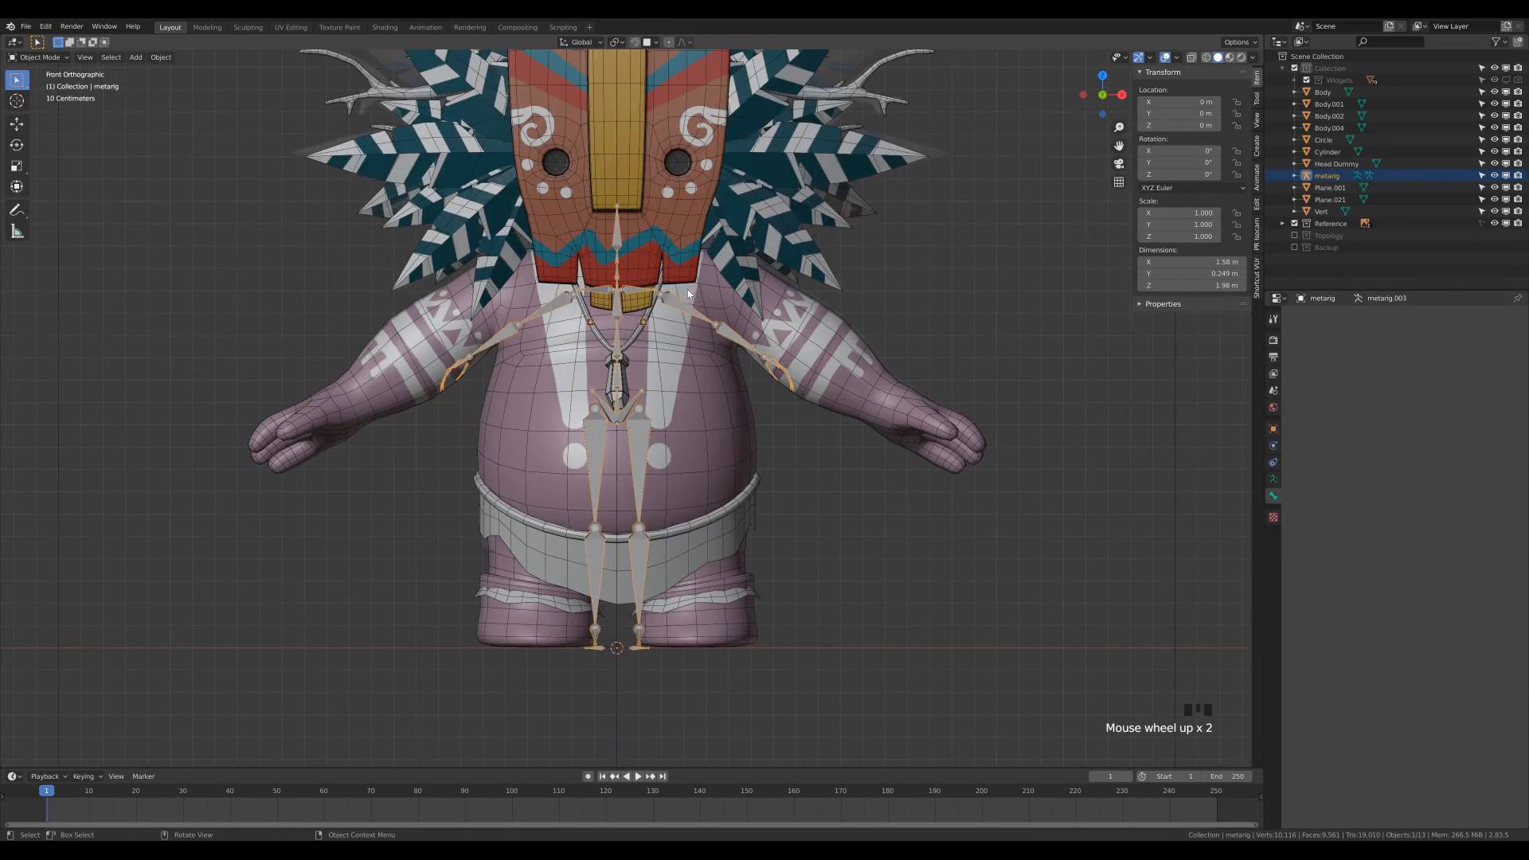
pyautogui.scroll(2, 690, 329)
pyautogui.scroll(-2, 717, 342)
pyautogui.press('s')
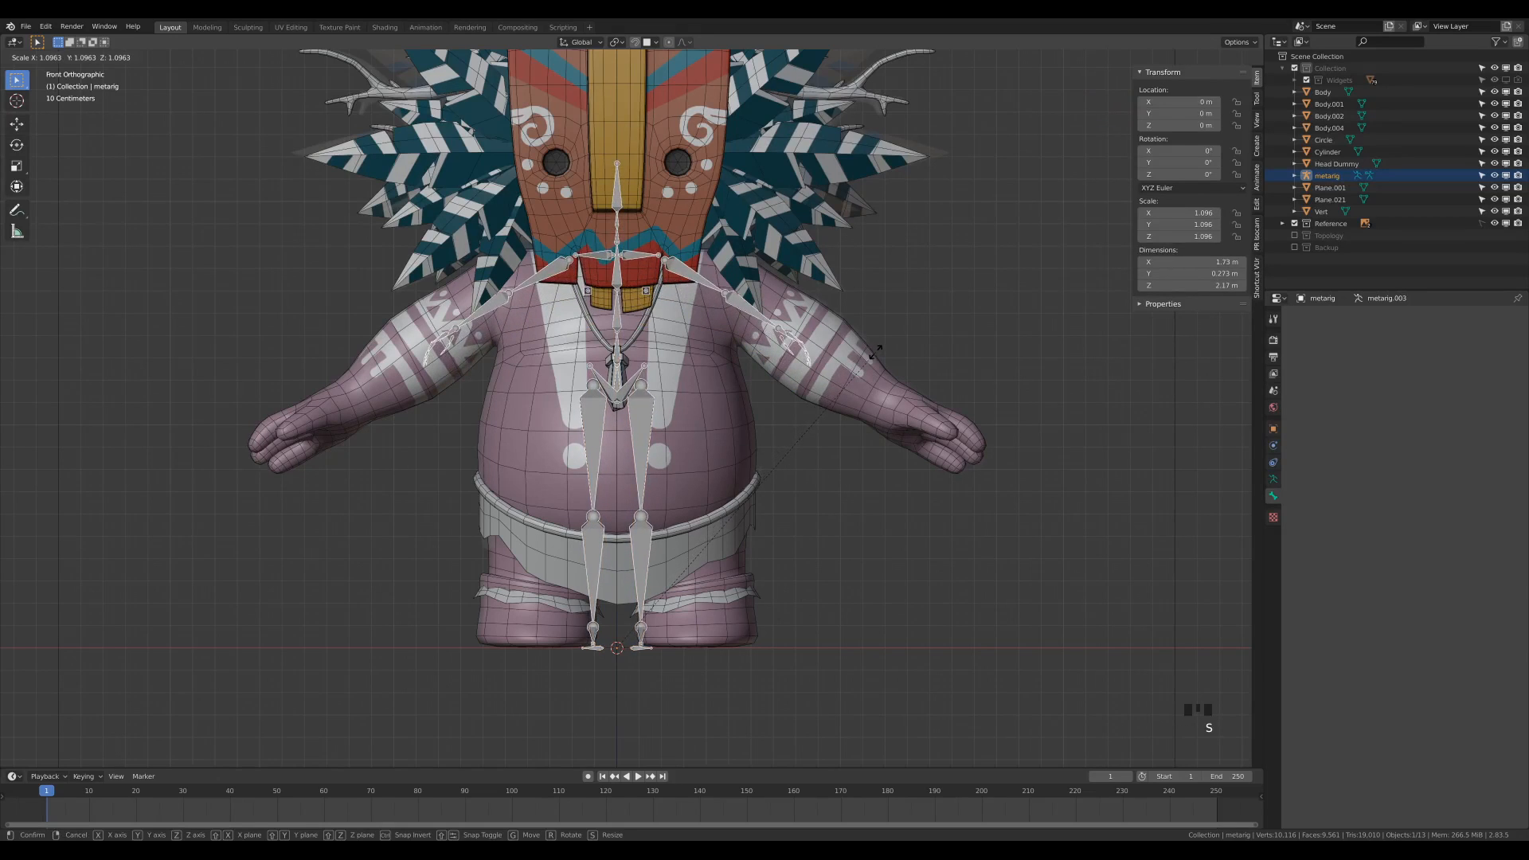
pyautogui.click(867, 364)
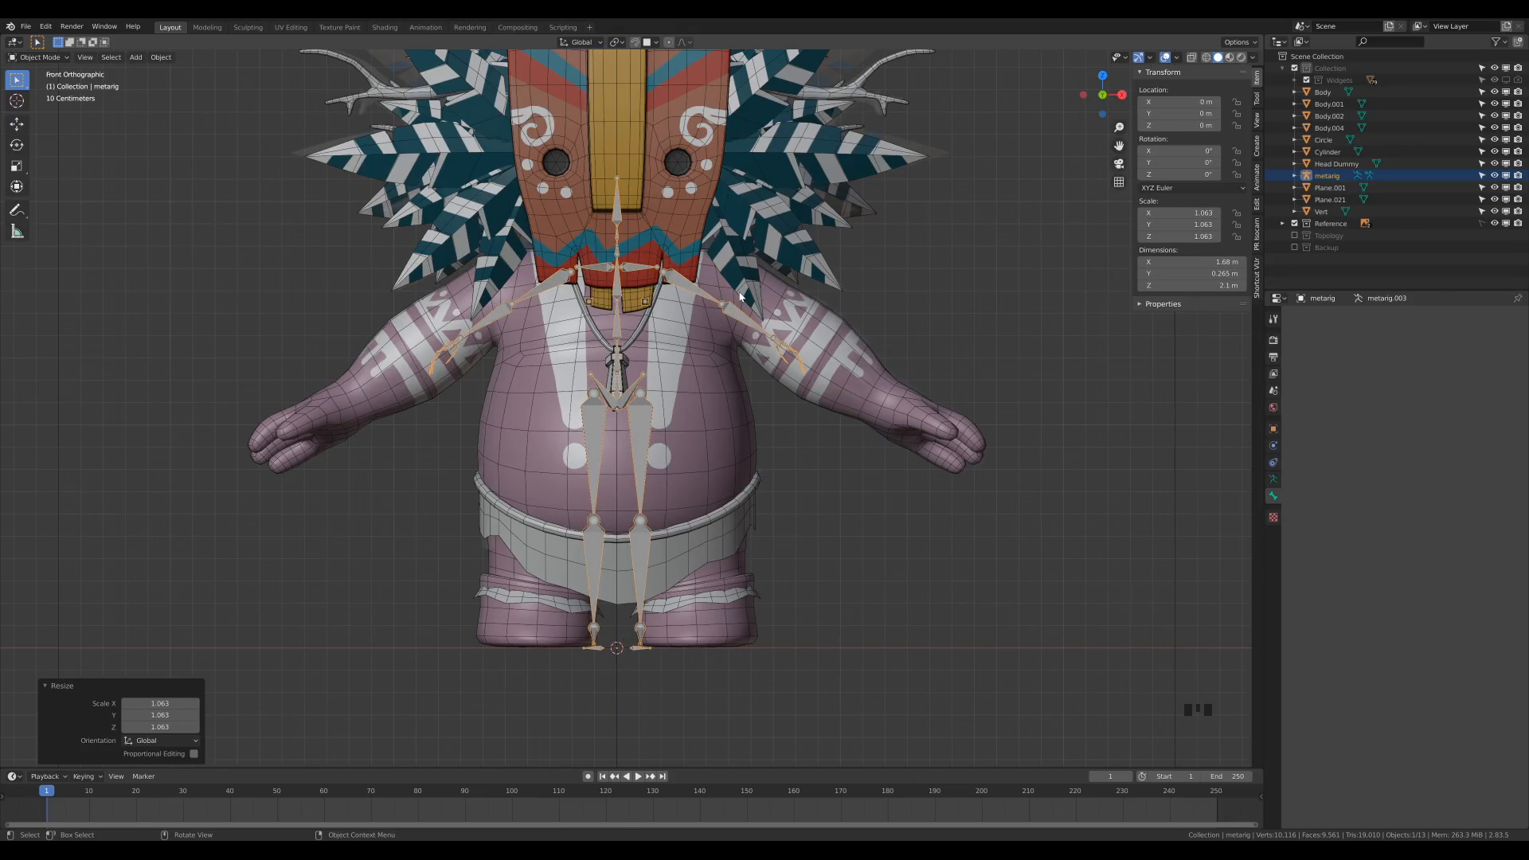
pyautogui.press('ctrl')
pyautogui.hotkey('ctrl', 'a')
pyautogui.click(707, 320)
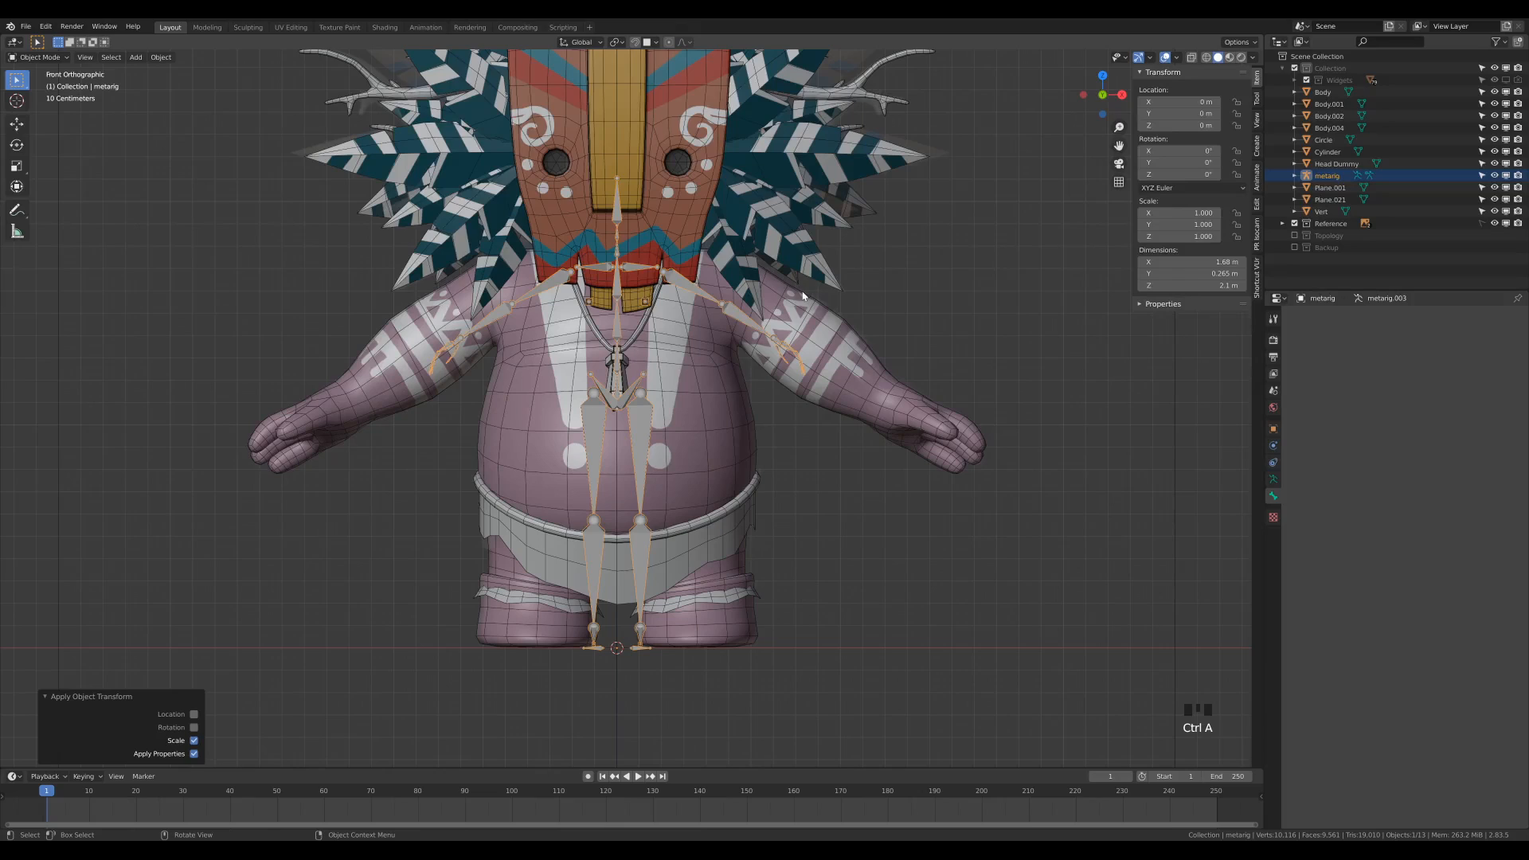
# Step: In Edit Mode, delete the meta-rig's entire right leg chain and the right pelvis bone
pyautogui.press('Tab')
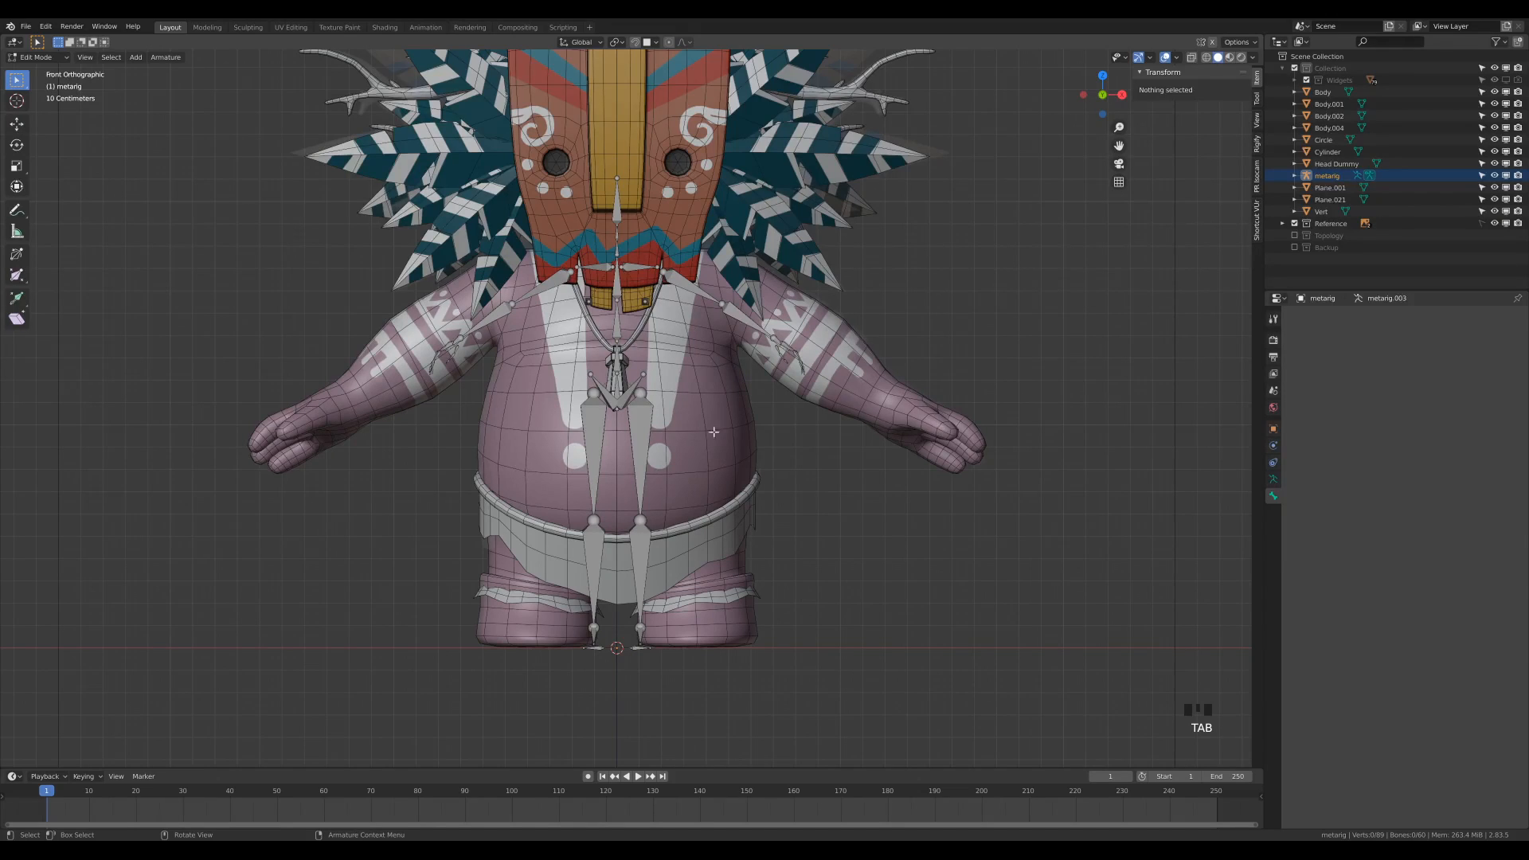
pyautogui.scroll(1, 575, 555)
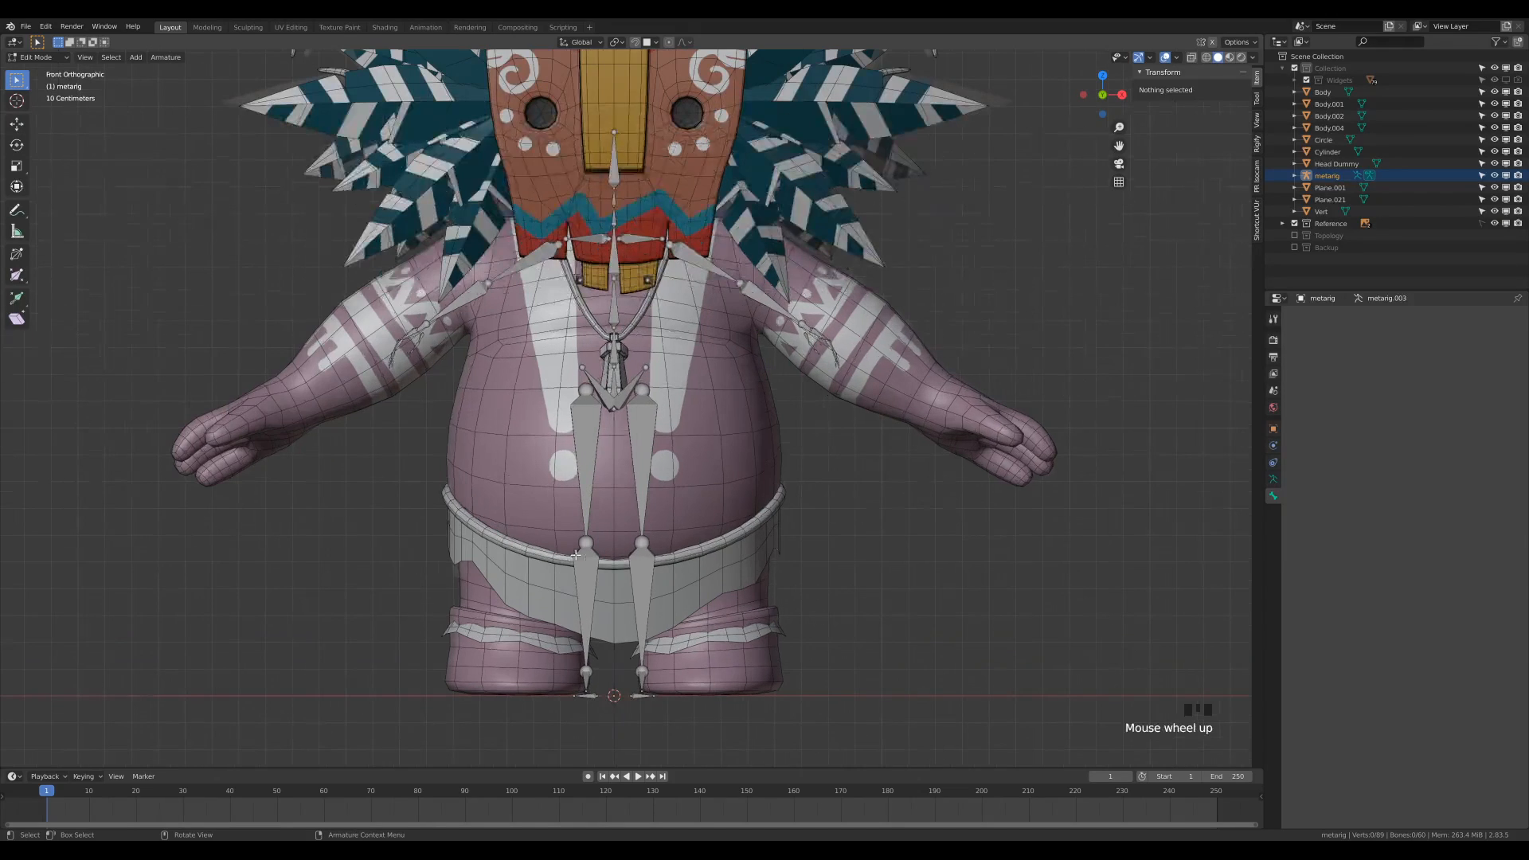
pyautogui.moveTo(533, 426); pyautogui.dragTo(606, 733)
pyautogui.keyDown('shift'); pyautogui.click(594, 518); pyautogui.keyUp('shift')
pyautogui.press('x')
pyautogui.click(592, 468)
pyautogui.click(593, 388)
pyautogui.press('g')
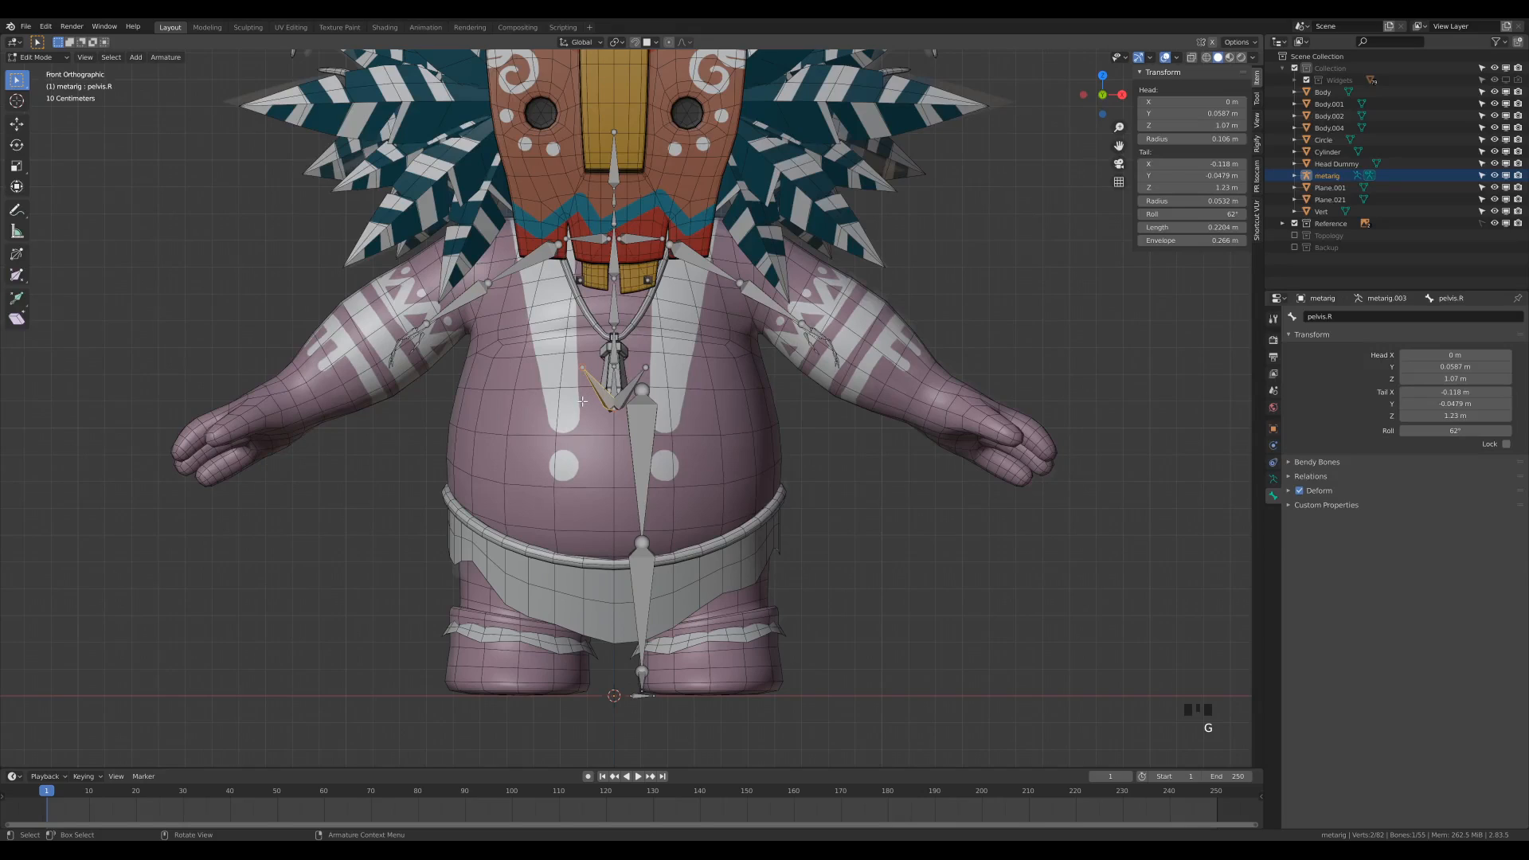
pyautogui.press('x')
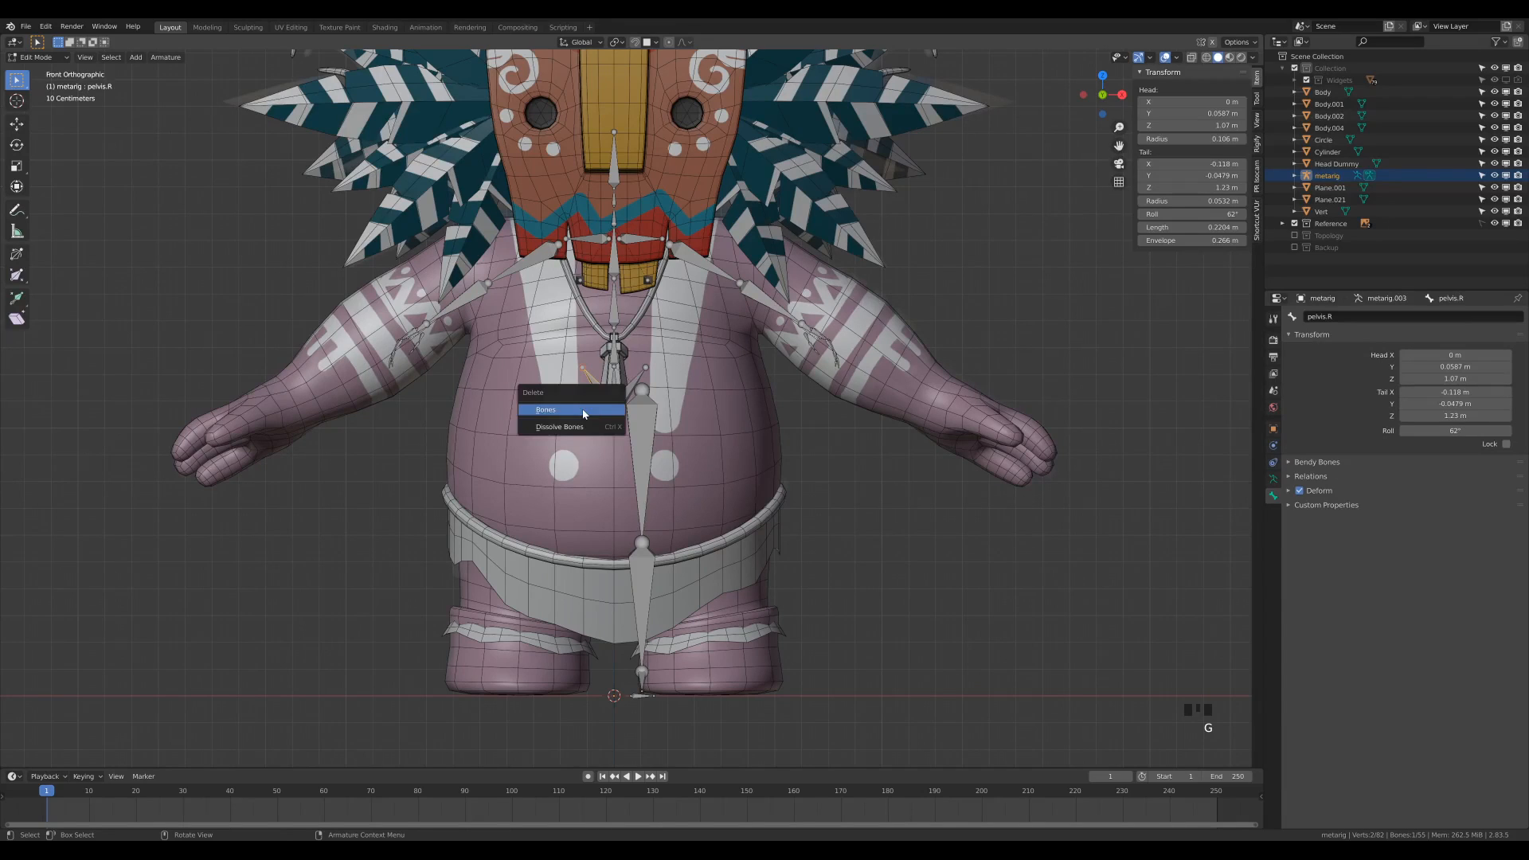
pyautogui.click(582, 409)
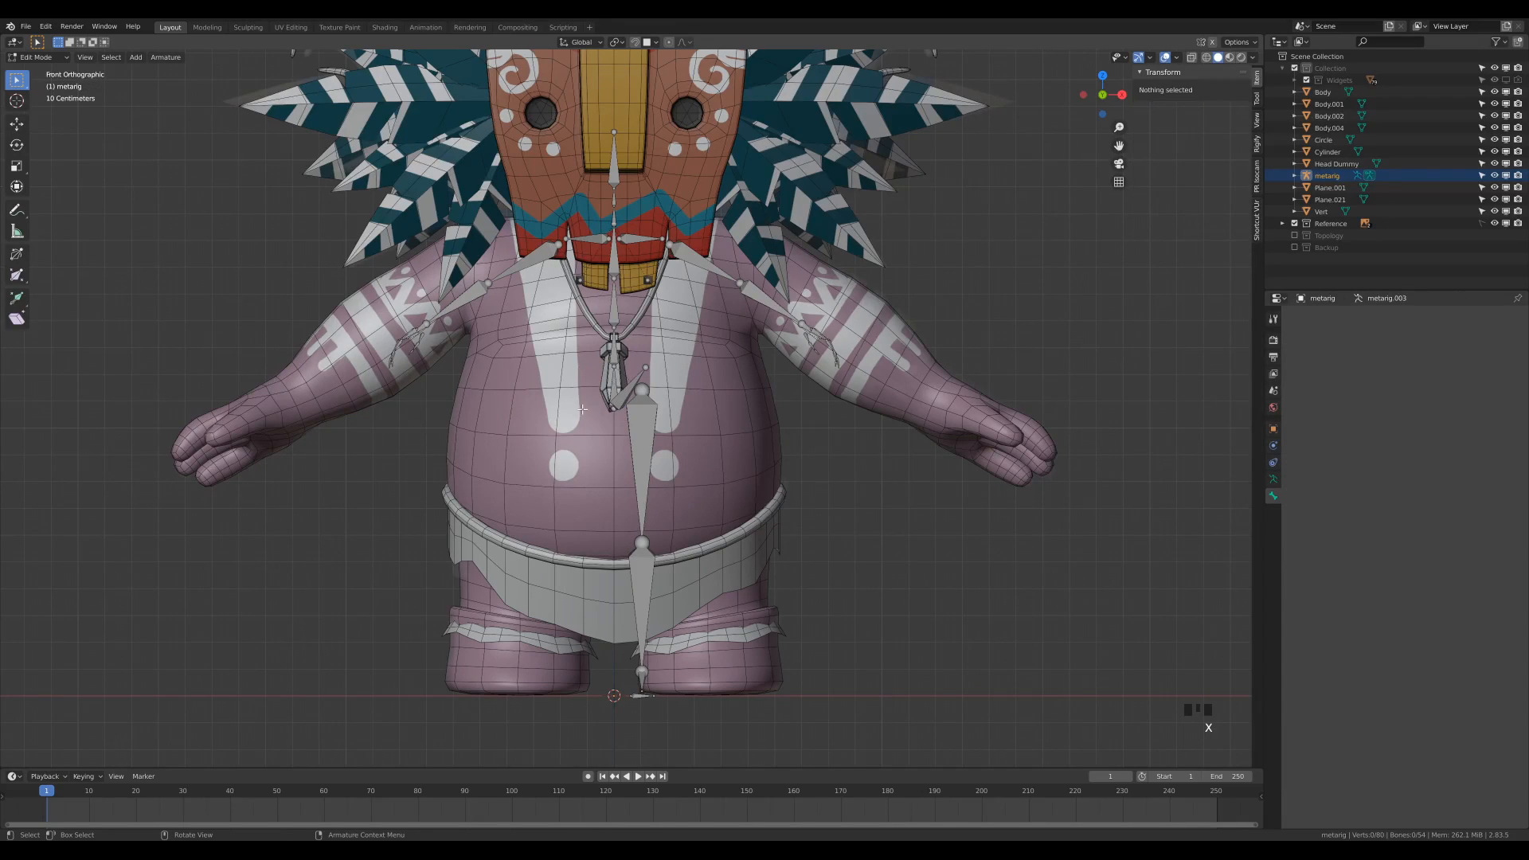
# Step: Delete the meta-rig's right shoulder and breast bones together with the whole right arm and hand chain
pyautogui.click(590, 239)
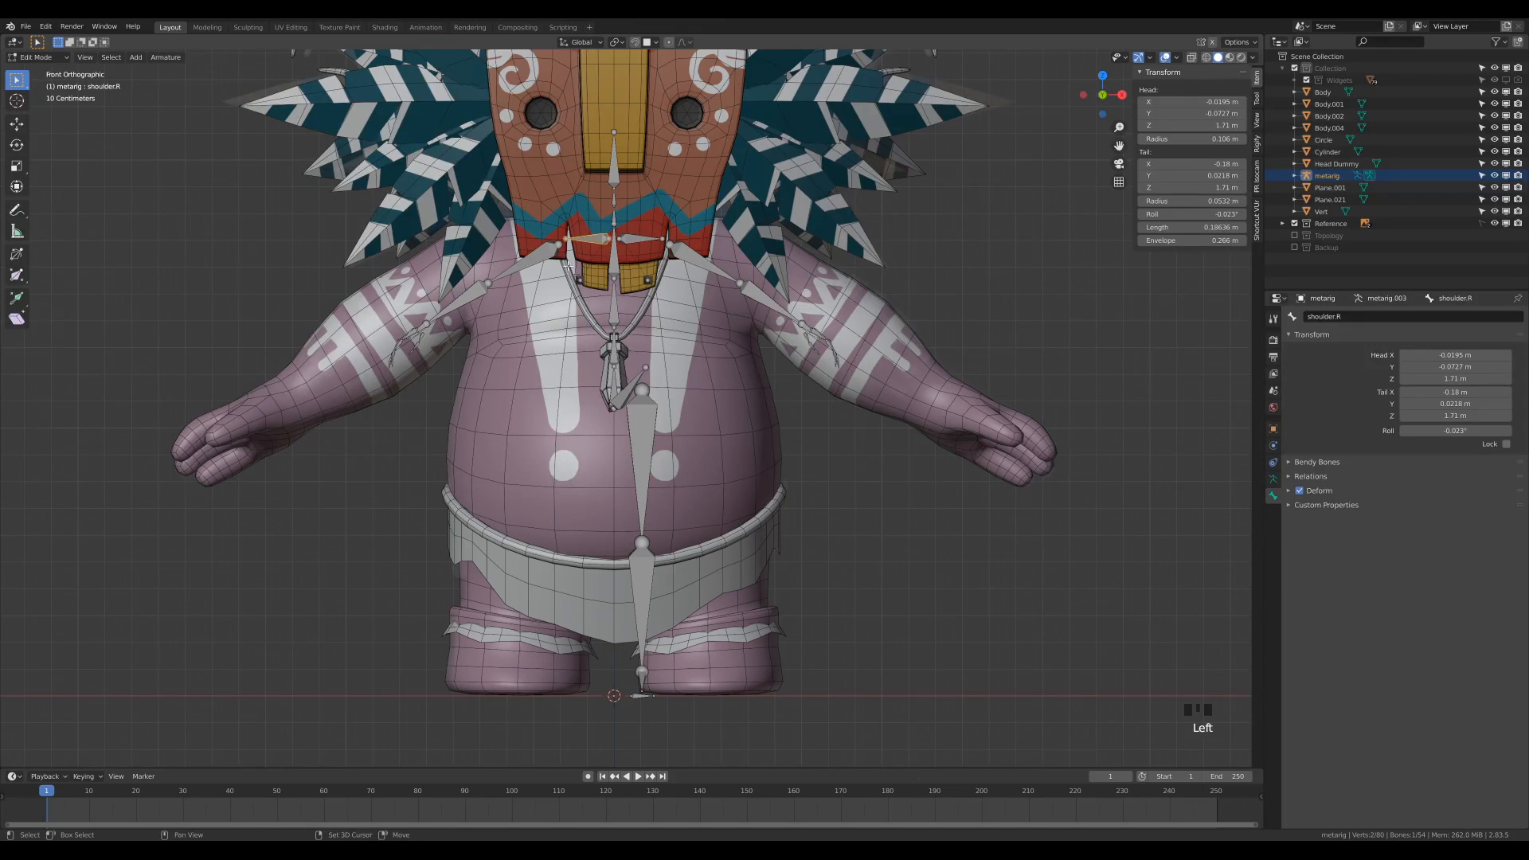
pyautogui.keyDown('shift'); pyautogui.click(585, 291); pyautogui.keyUp('shift')
pyautogui.press('x')
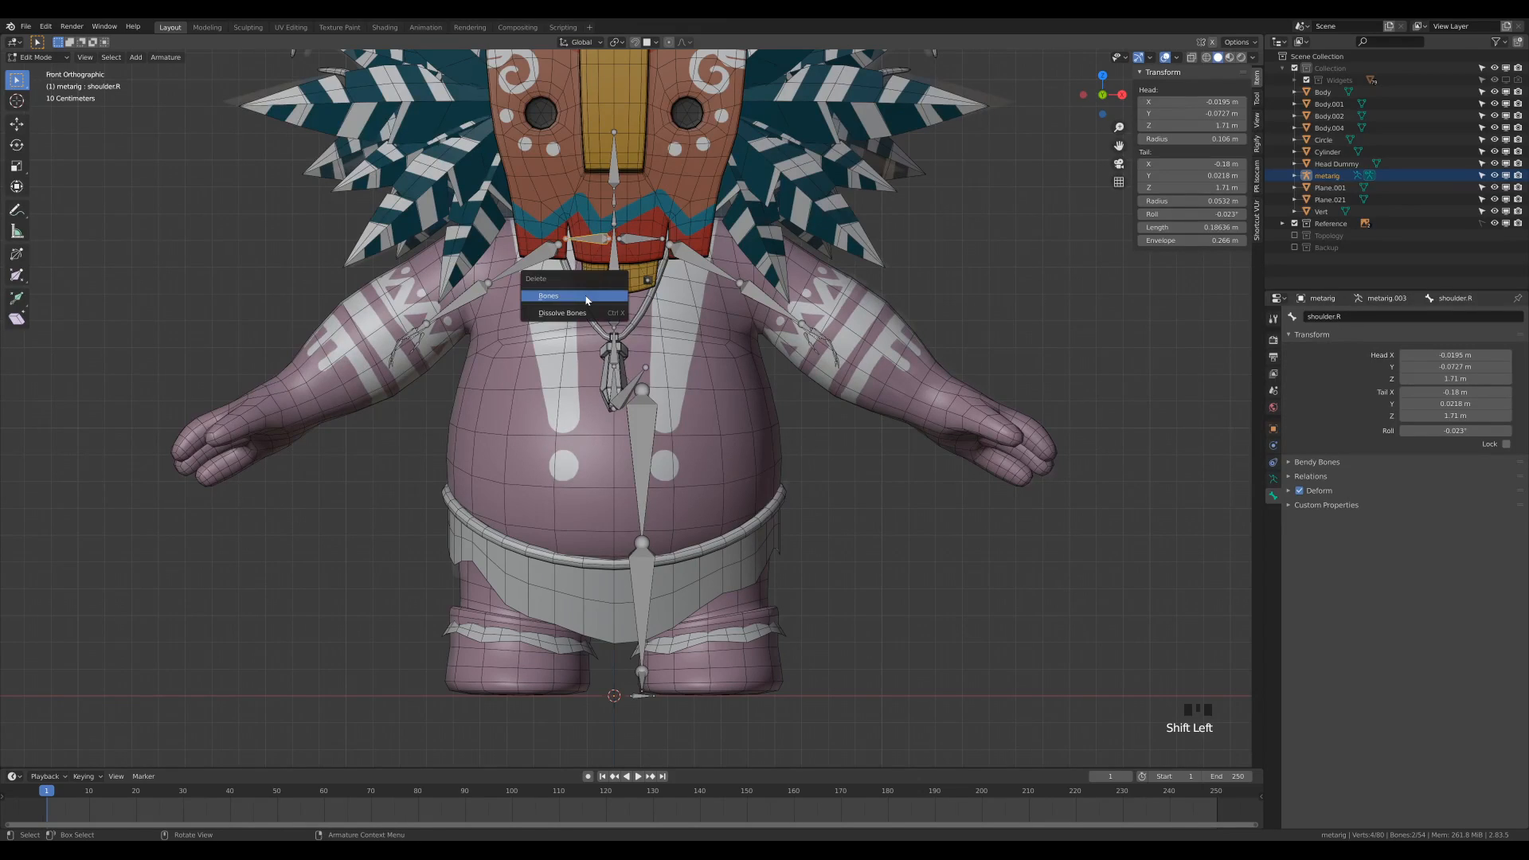
pyautogui.click(587, 299)
pyautogui.moveTo(319, 142); pyautogui.dragTo(573, 341)
pyautogui.press('x')
pyautogui.click(540, 231)
# Step: Turn on X-ray display in front orthographic view and hide the wireframe overlay so the bones show through the body
pyautogui.moveTo(539, 232); pyautogui.dragTo(602, 386, button='middle')
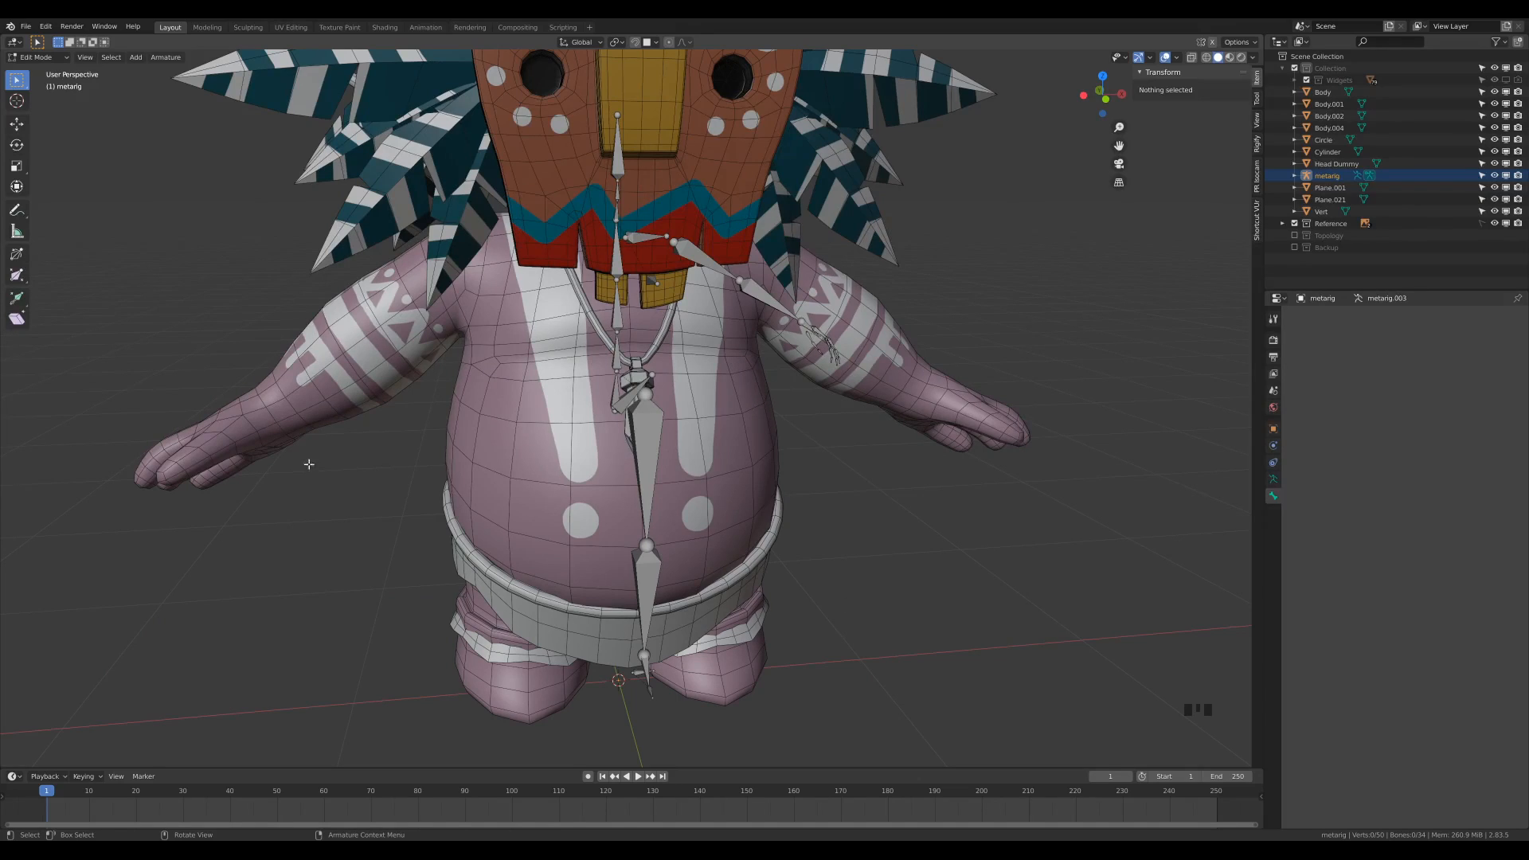
pyautogui.press('KP_1')
pyautogui.scroll(-1, 826, 309)
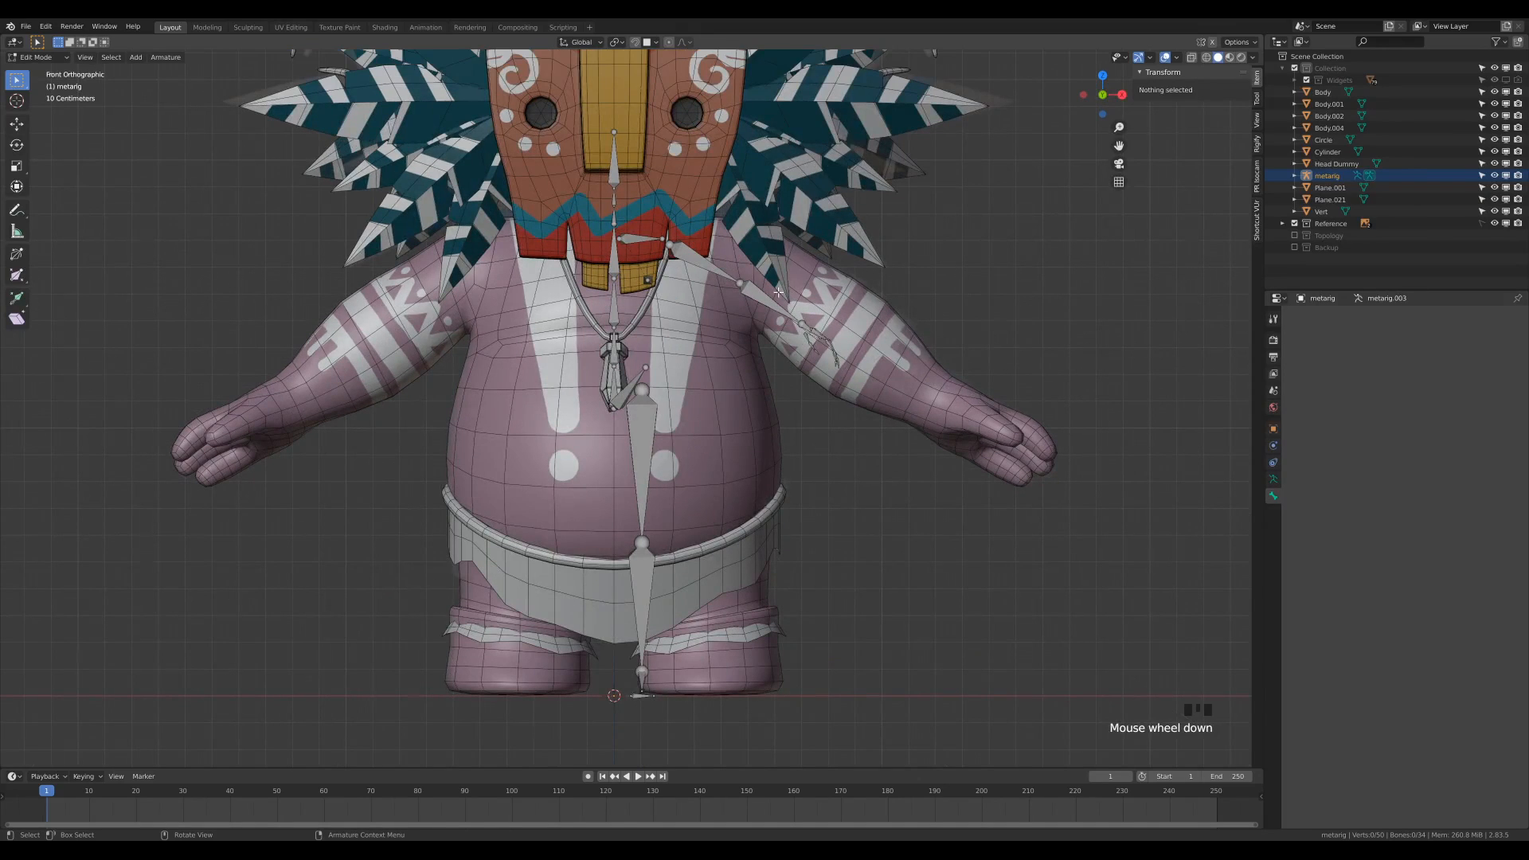
pyautogui.keyDown('shift'); pyautogui.moveTo(778, 292); pyautogui.dragTo(792, 336, button='middle'); pyautogui.keyUp('shift')
pyautogui.press('z')
pyautogui.press('z')
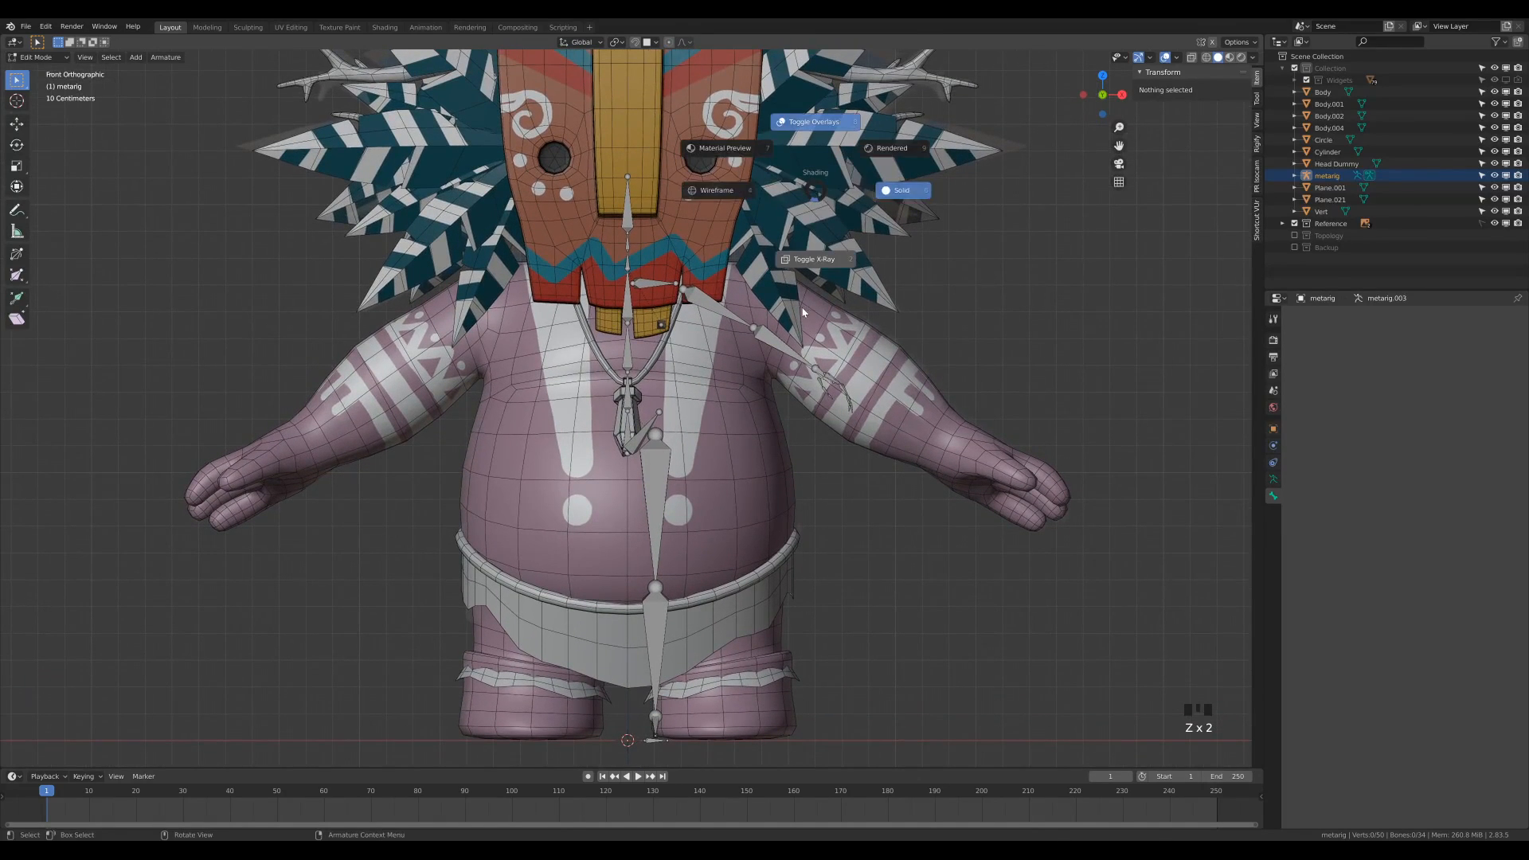
pyautogui.press('z')
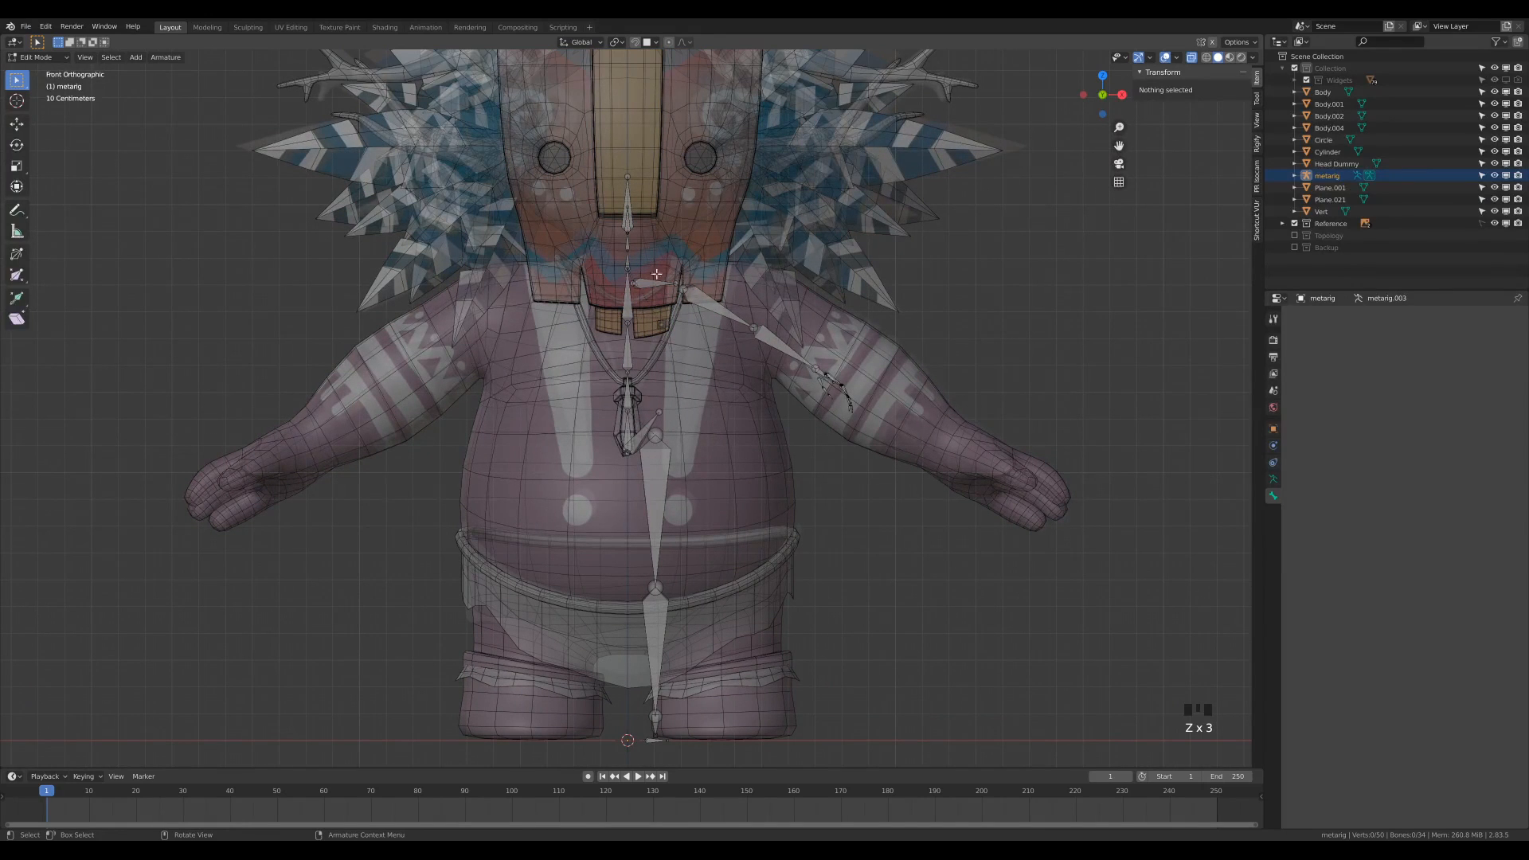
pyautogui.keyDown('shift'); pyautogui.moveTo(728, 225); pyautogui.dragTo(669, 298, button='middle'); pyautogui.keyUp('shift')
pyautogui.scroll(-1, 669, 298)
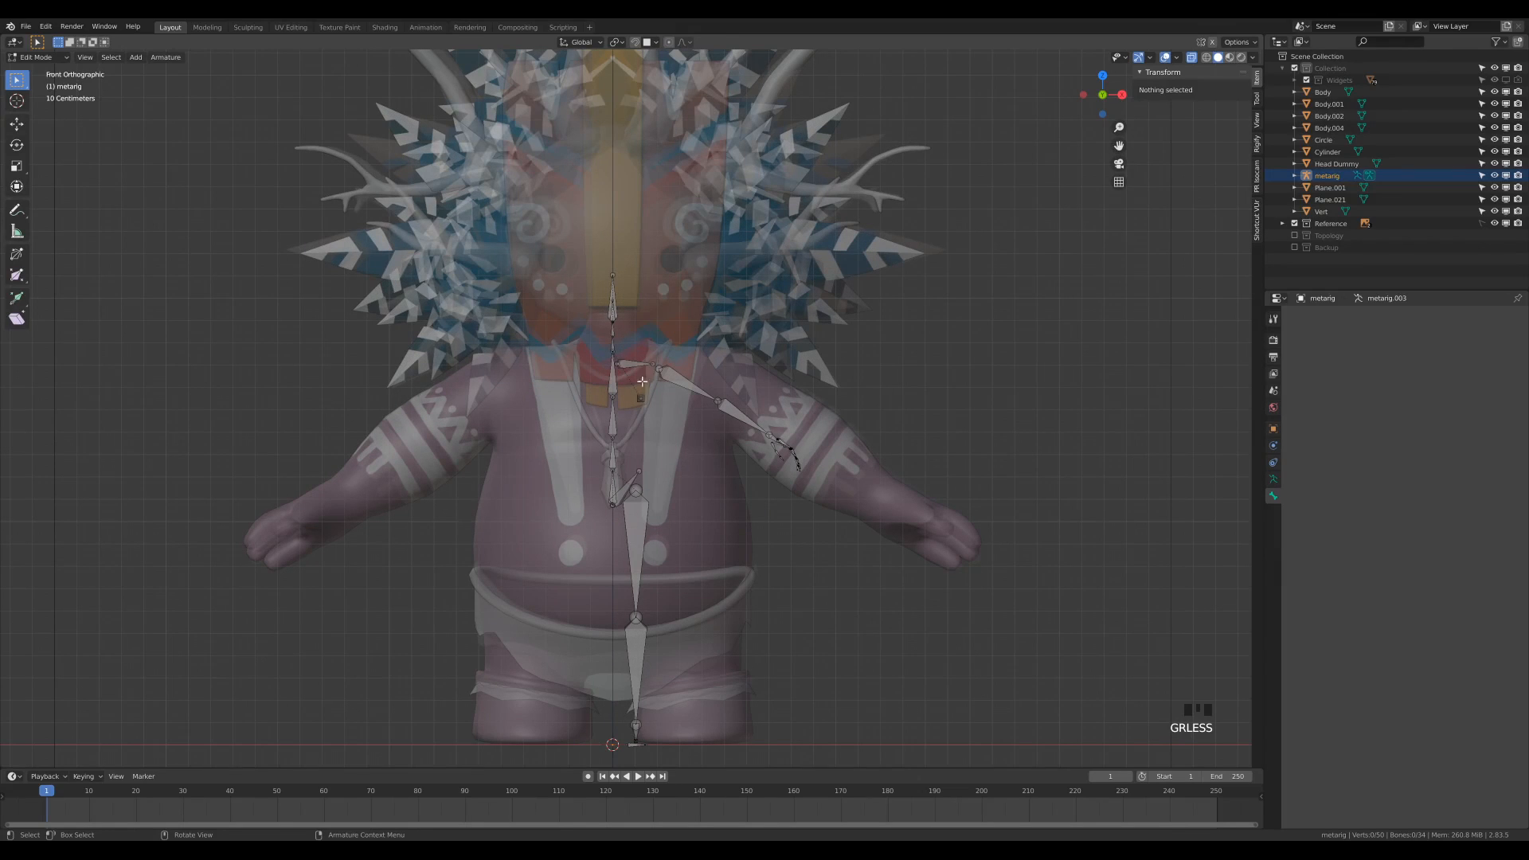
# Step: Delete the leftover face bone that overlaps the head bone of the meta-rig
pyautogui.scroll(3, 638, 314)
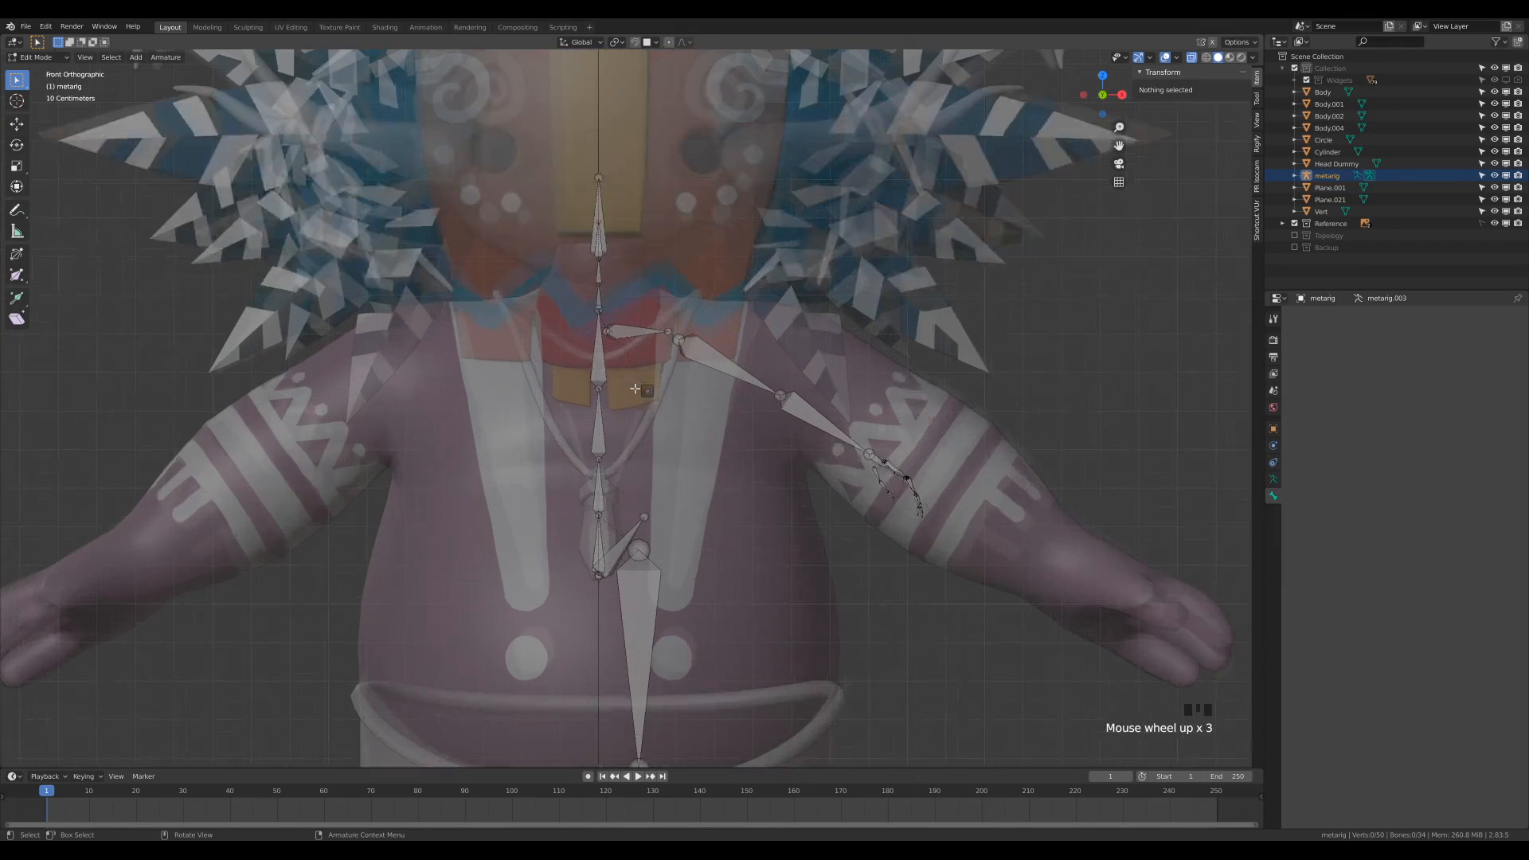
pyautogui.click(599, 248)
pyautogui.click(599, 249)
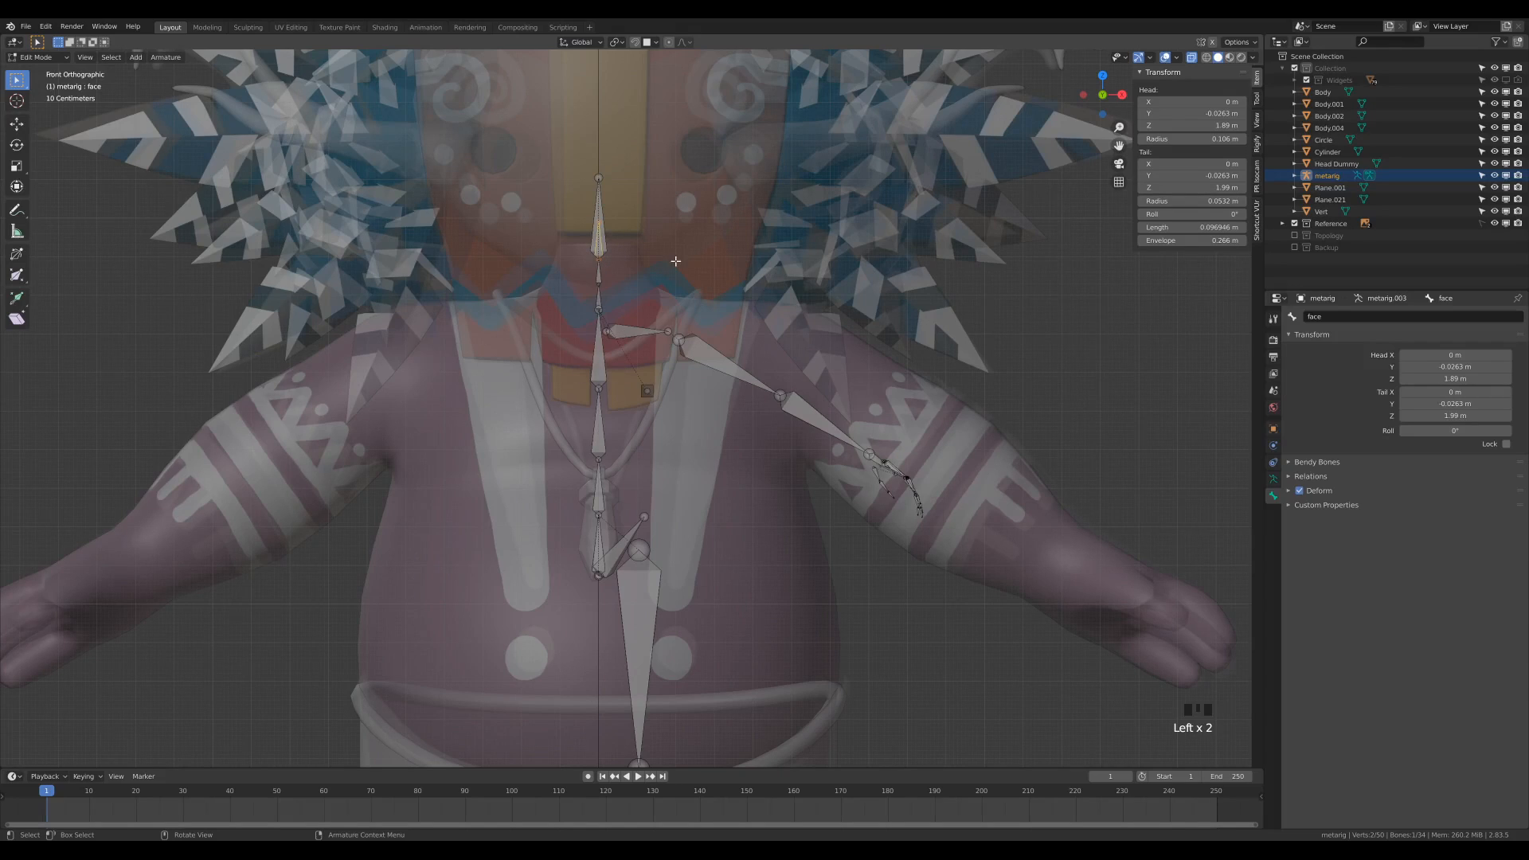
pyautogui.press('x')
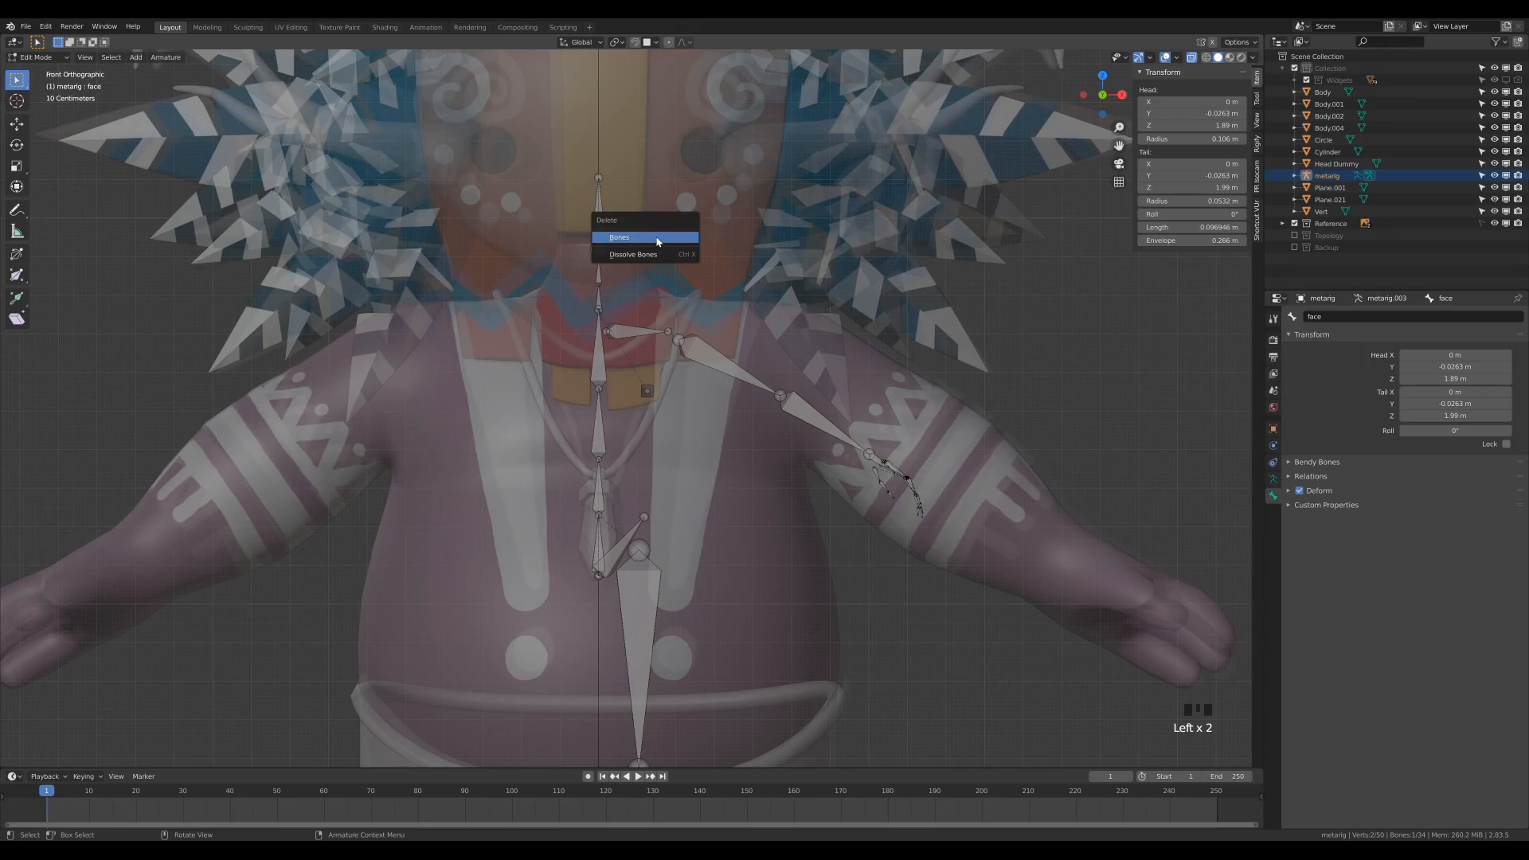
pyautogui.press('x')
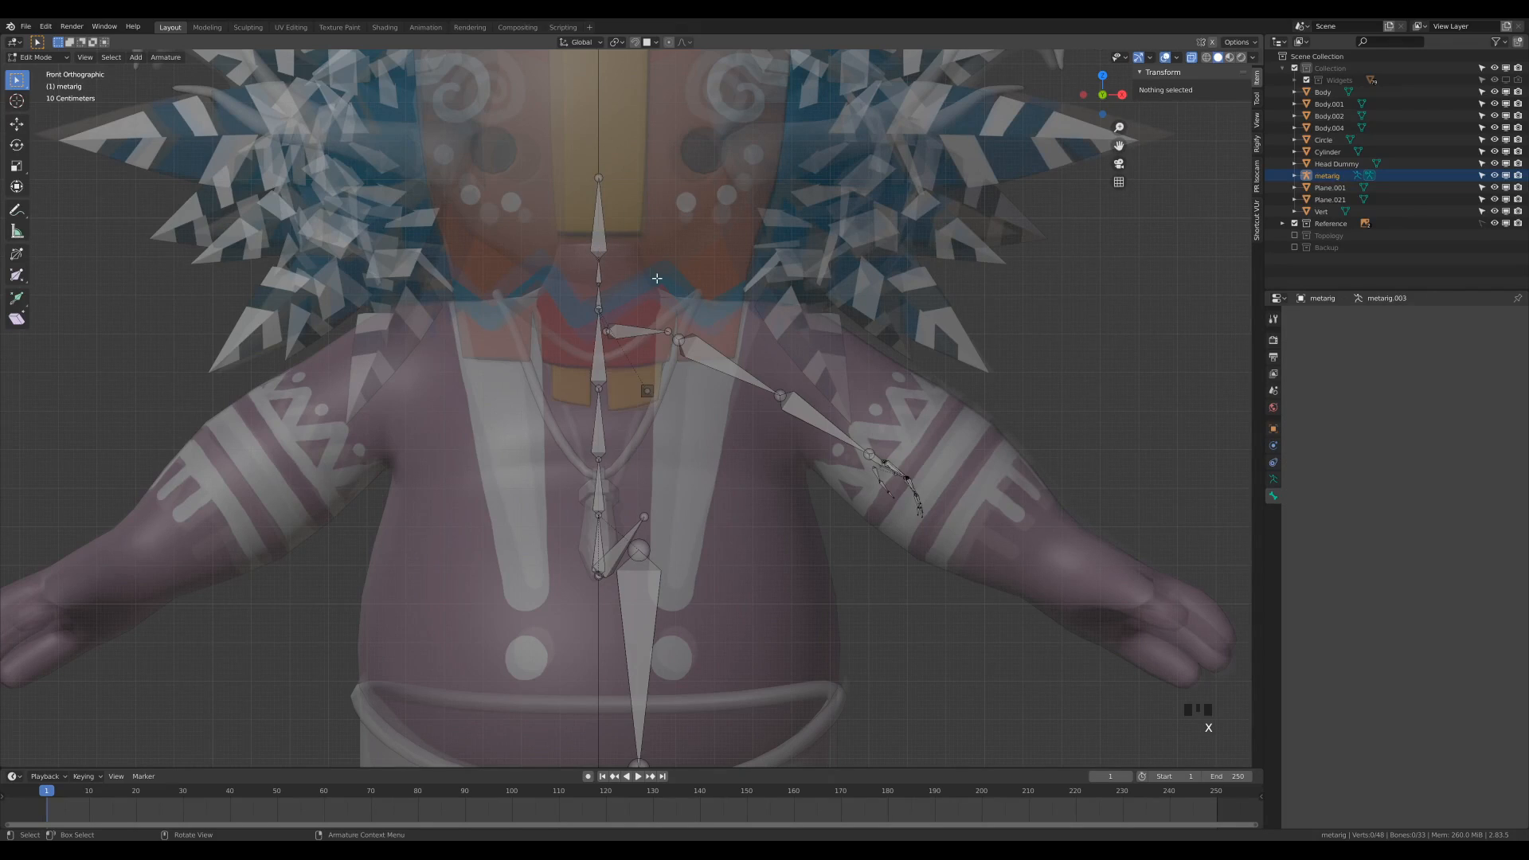
# Step: Raise the joint between the upper neck bone spine.005 and the head bone by about 0.031 m along Z
pyautogui.click(598, 260)
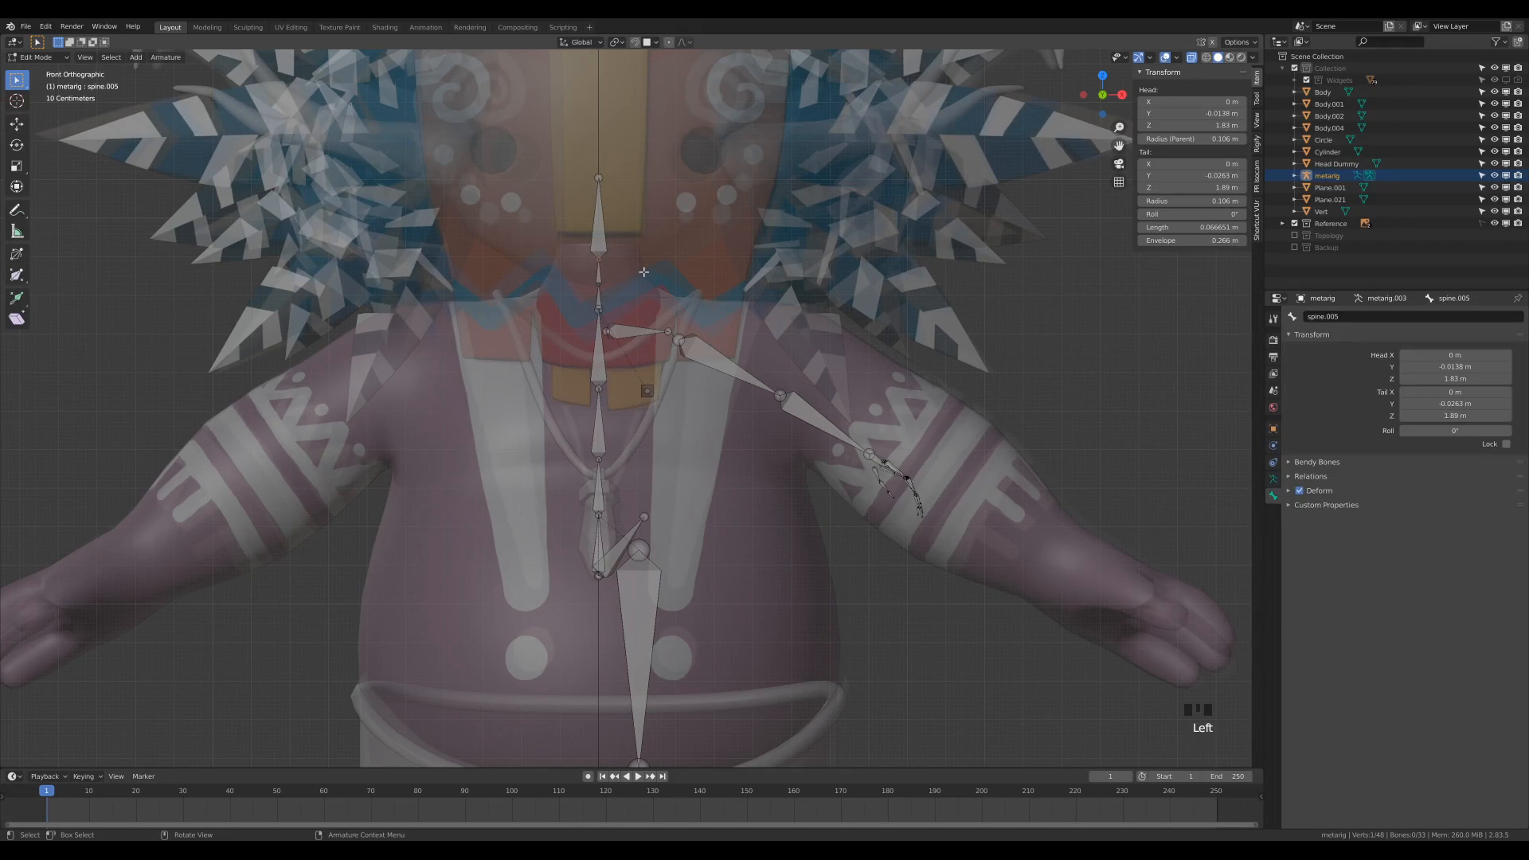
pyautogui.press('g')
pyautogui.press('z')
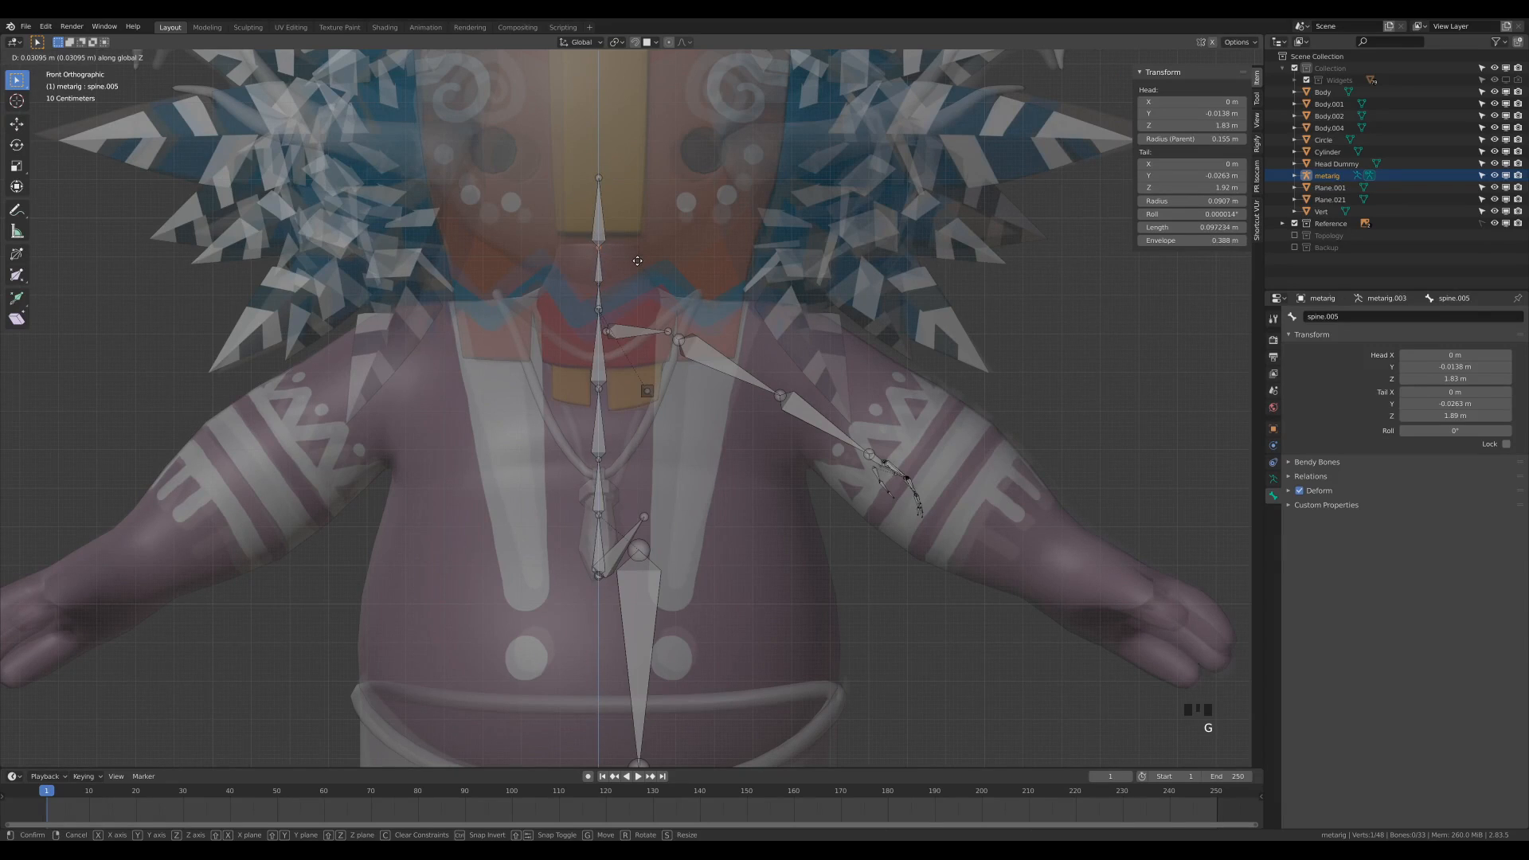
pyautogui.click(637, 260)
# Step: Raise the tip of the head bone spine.006 by about 0.626 m along Z to span the mask
pyautogui.scroll(-2, 638, 260)
pyautogui.keyDown('shift'); pyautogui.moveTo(602, 291); pyautogui.dragTo(600, 340, button='middle'); pyautogui.keyUp('shift')
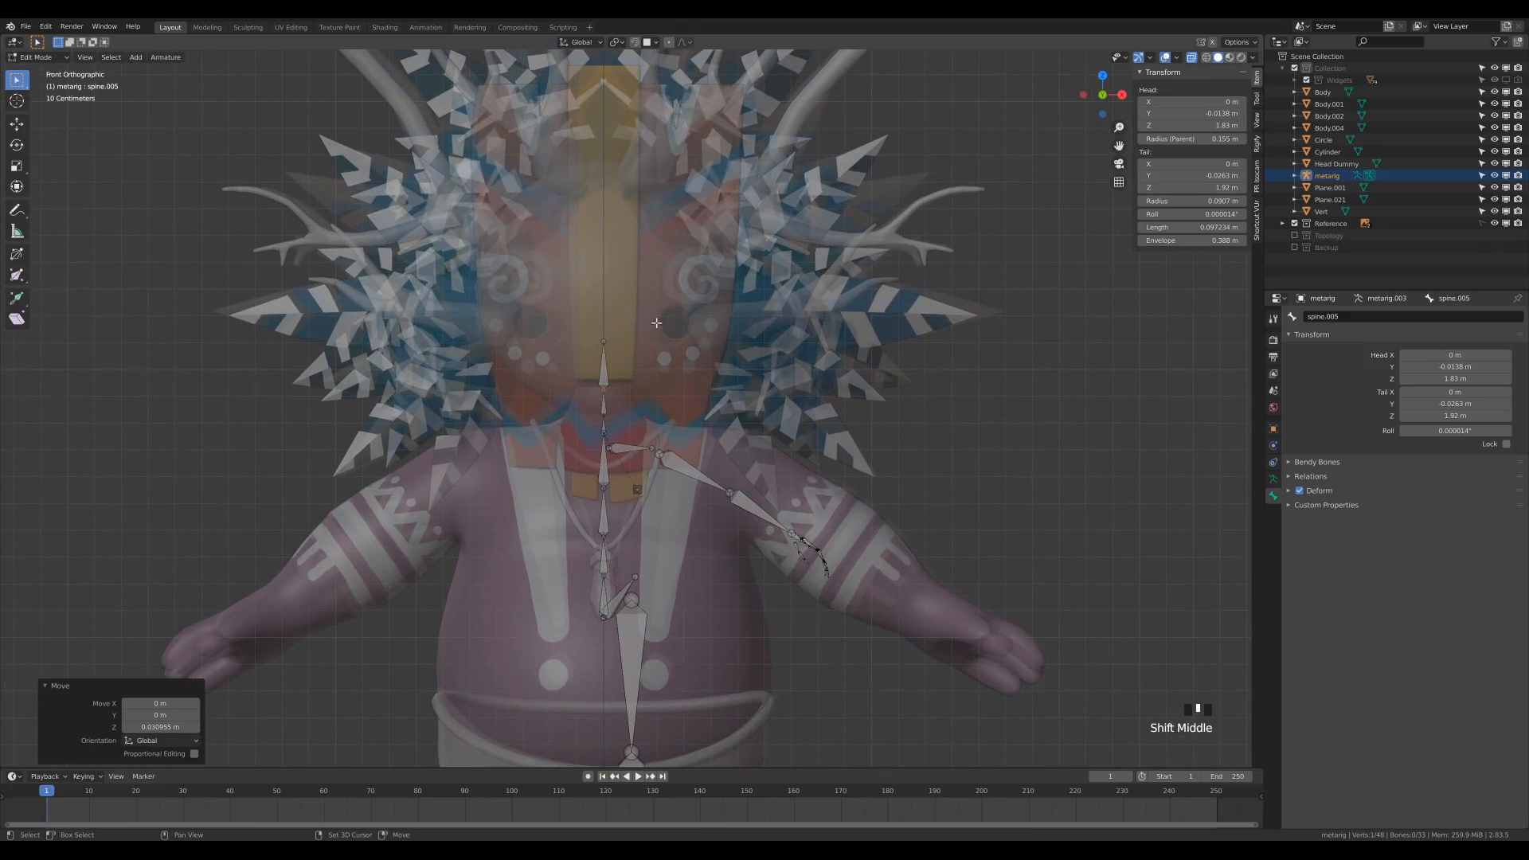
pyautogui.click(603, 340)
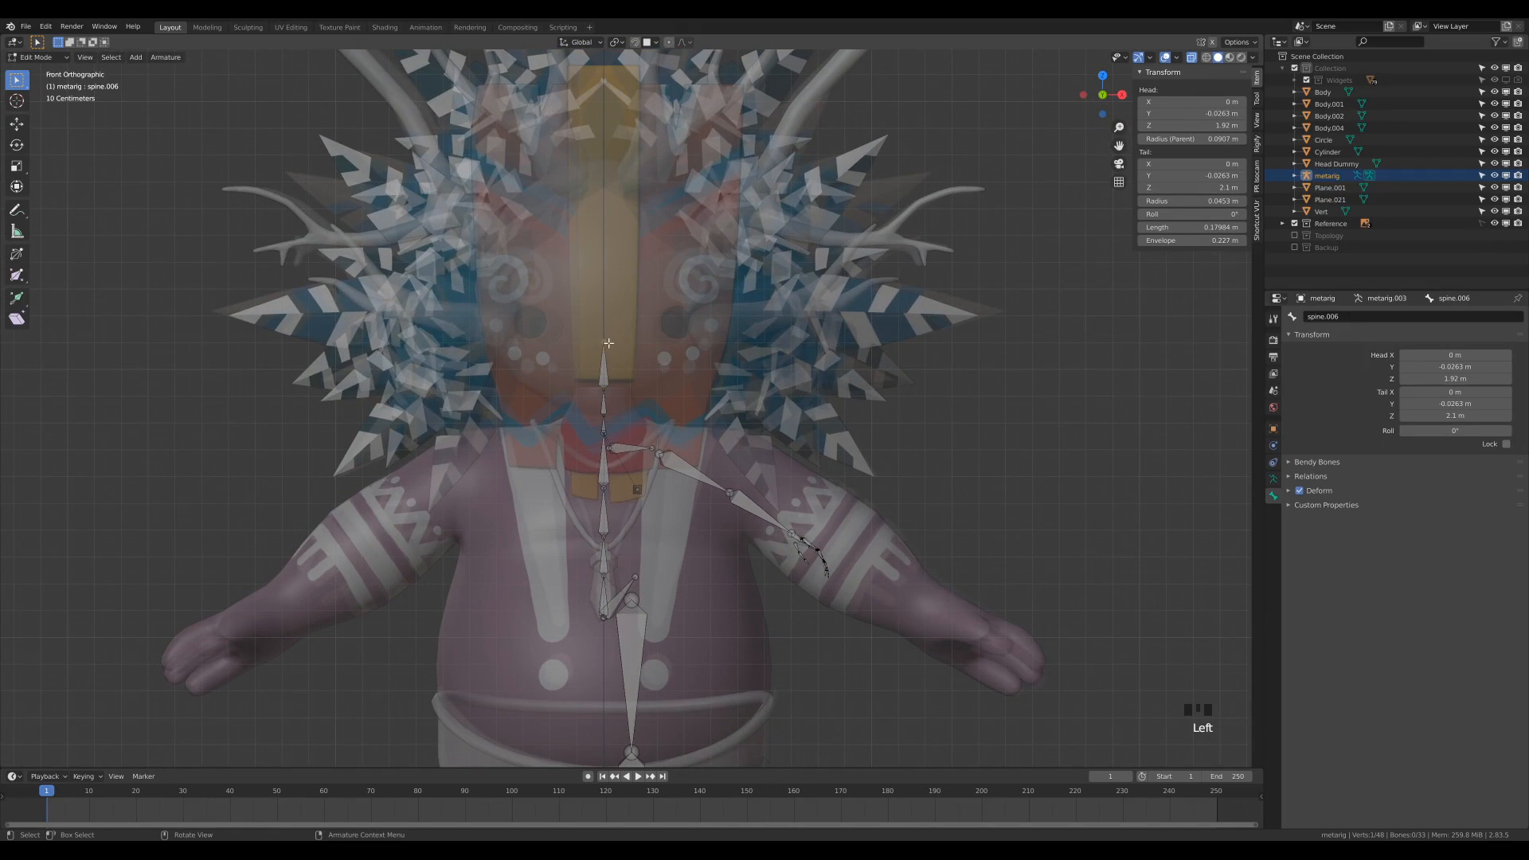
pyautogui.press('g')
pyautogui.press('z')
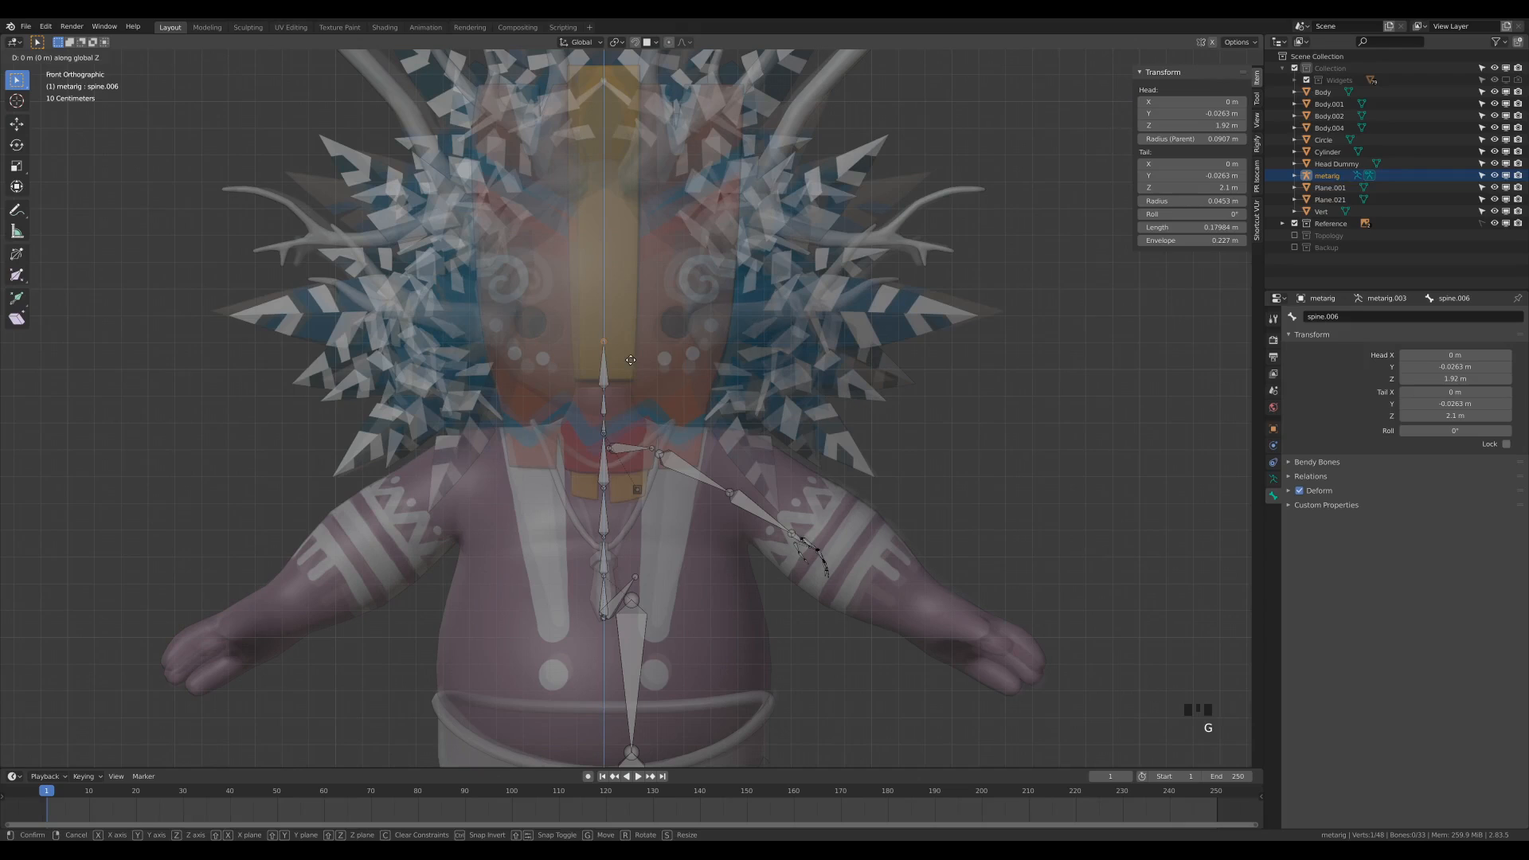
pyautogui.click(647, 193)
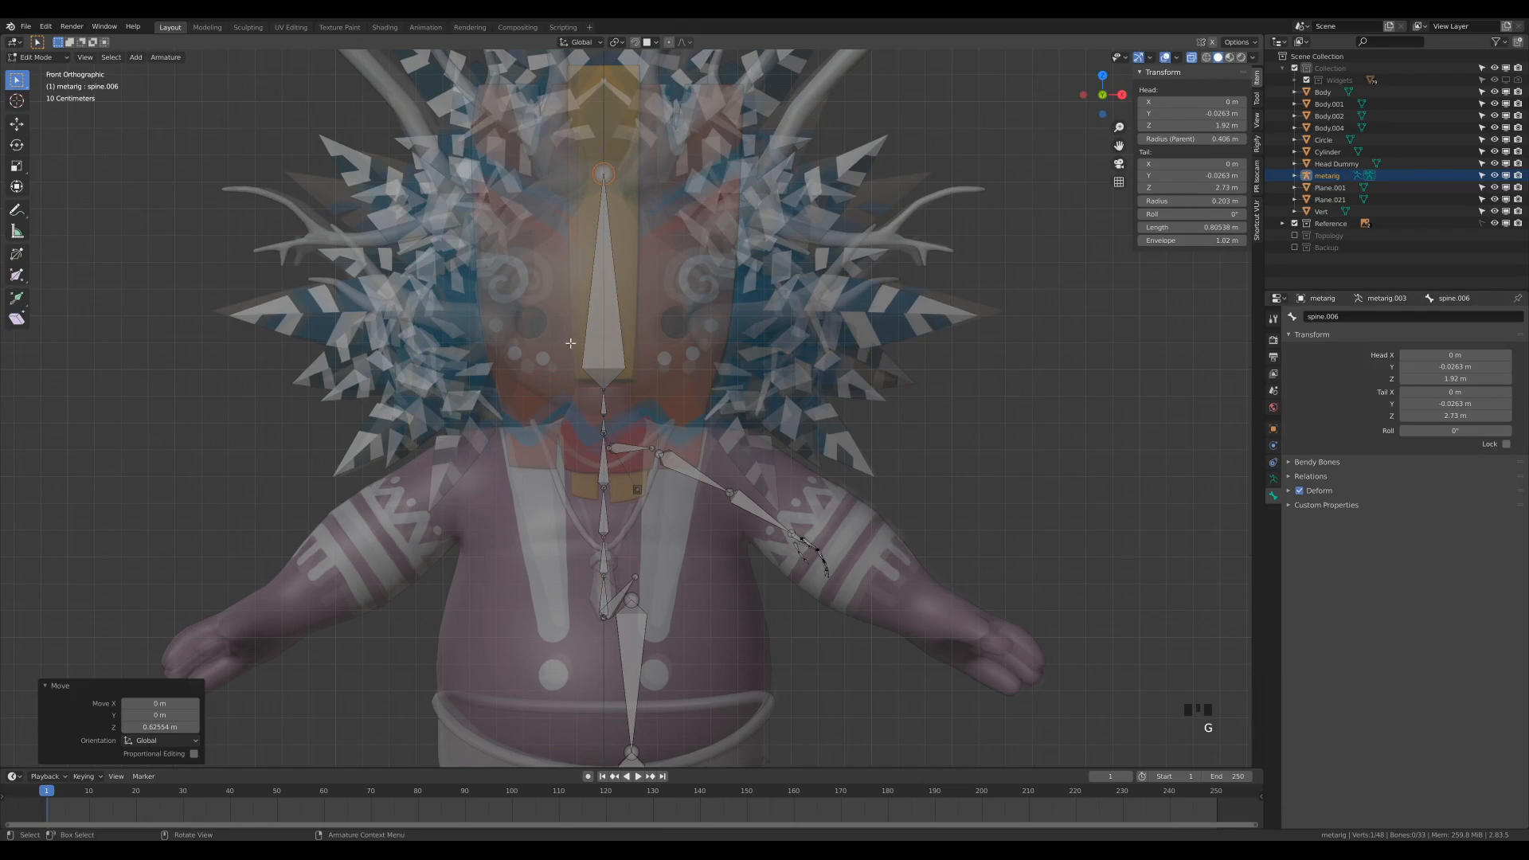
# Step: Lower the base spine bone, the left pelvis bone and the top of the thigh by about 0.45 m along Z
pyautogui.keyDown('shift'); pyautogui.moveTo(719, 565); pyautogui.dragTo(711, 369, button='middle'); pyautogui.keyUp('shift')
pyautogui.doubleClick(574, 384)
pyautogui.moveTo(570, 367); pyautogui.dragTo(685, 434)
pyautogui.press('g')
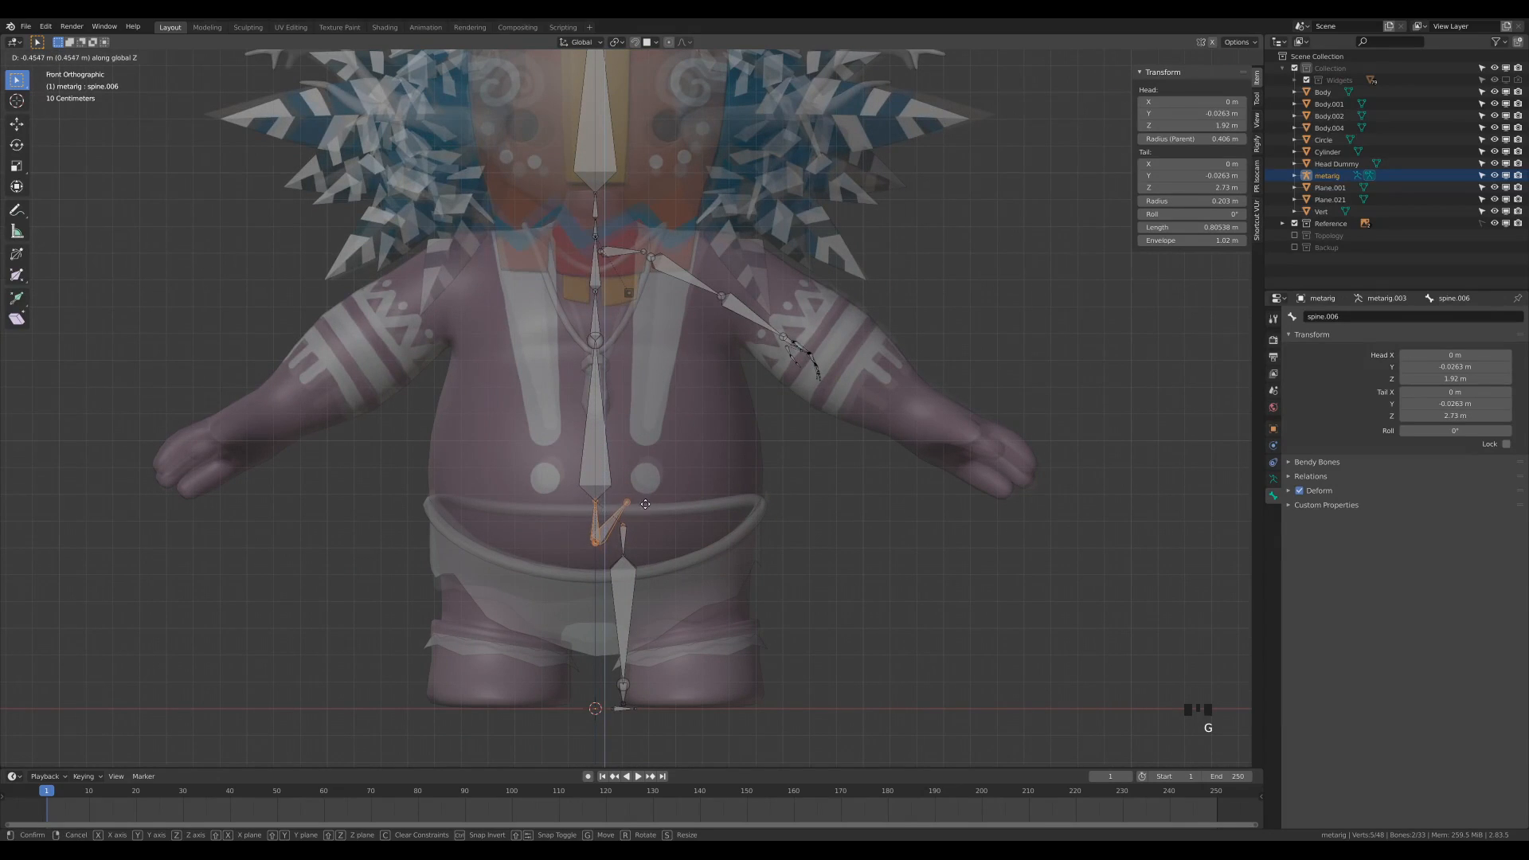
pyautogui.click(645, 503)
# Step: Lower the base spine bone, the left pelvis bone and the whole left thigh by about another 0.135 m along Z
pyautogui.moveTo(554, 473); pyautogui.dragTo(738, 577)
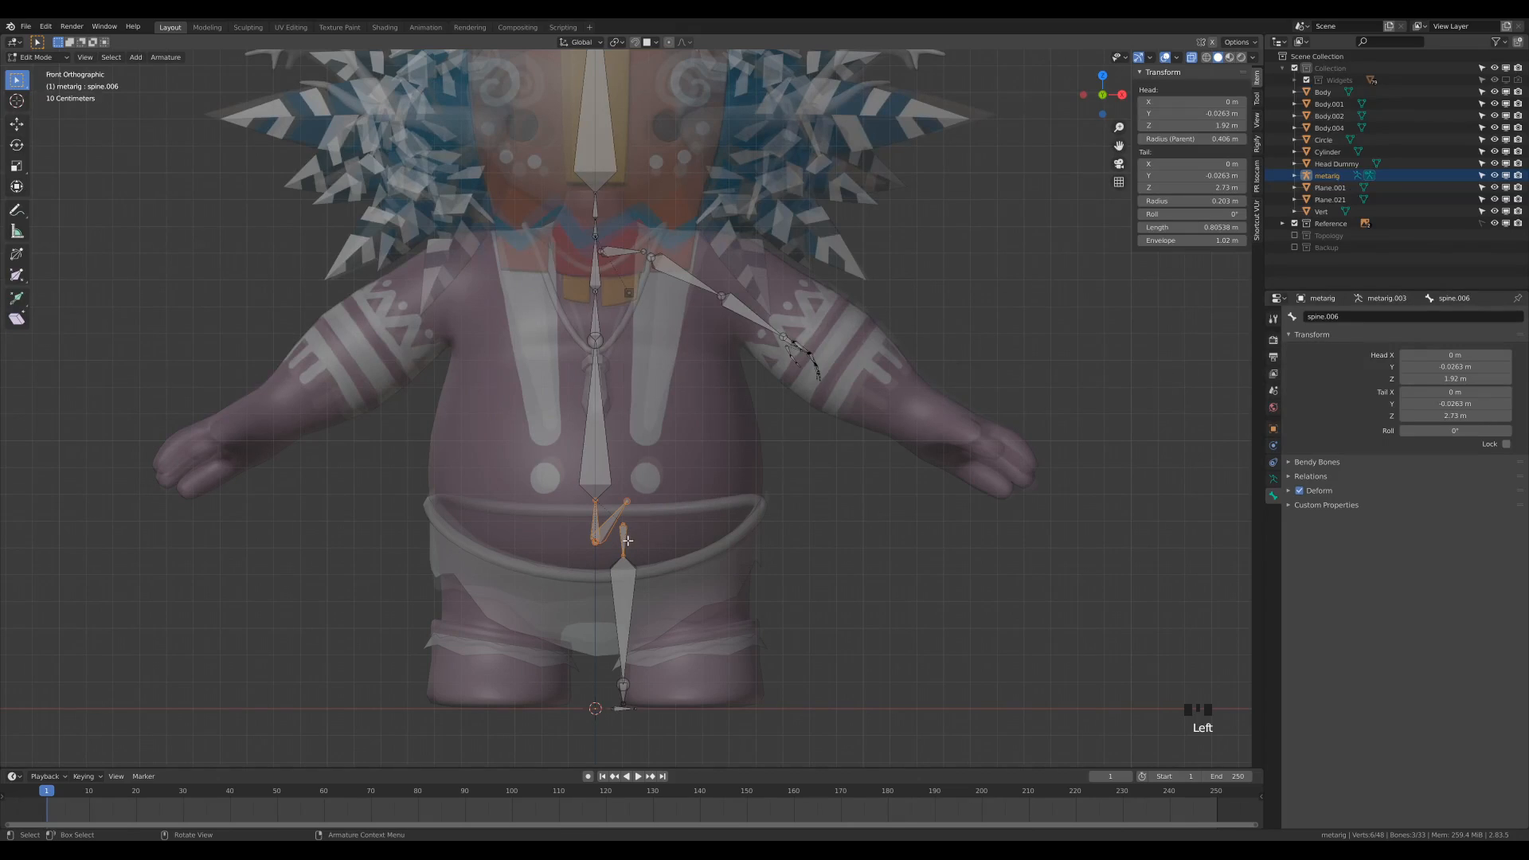
pyautogui.press('g')
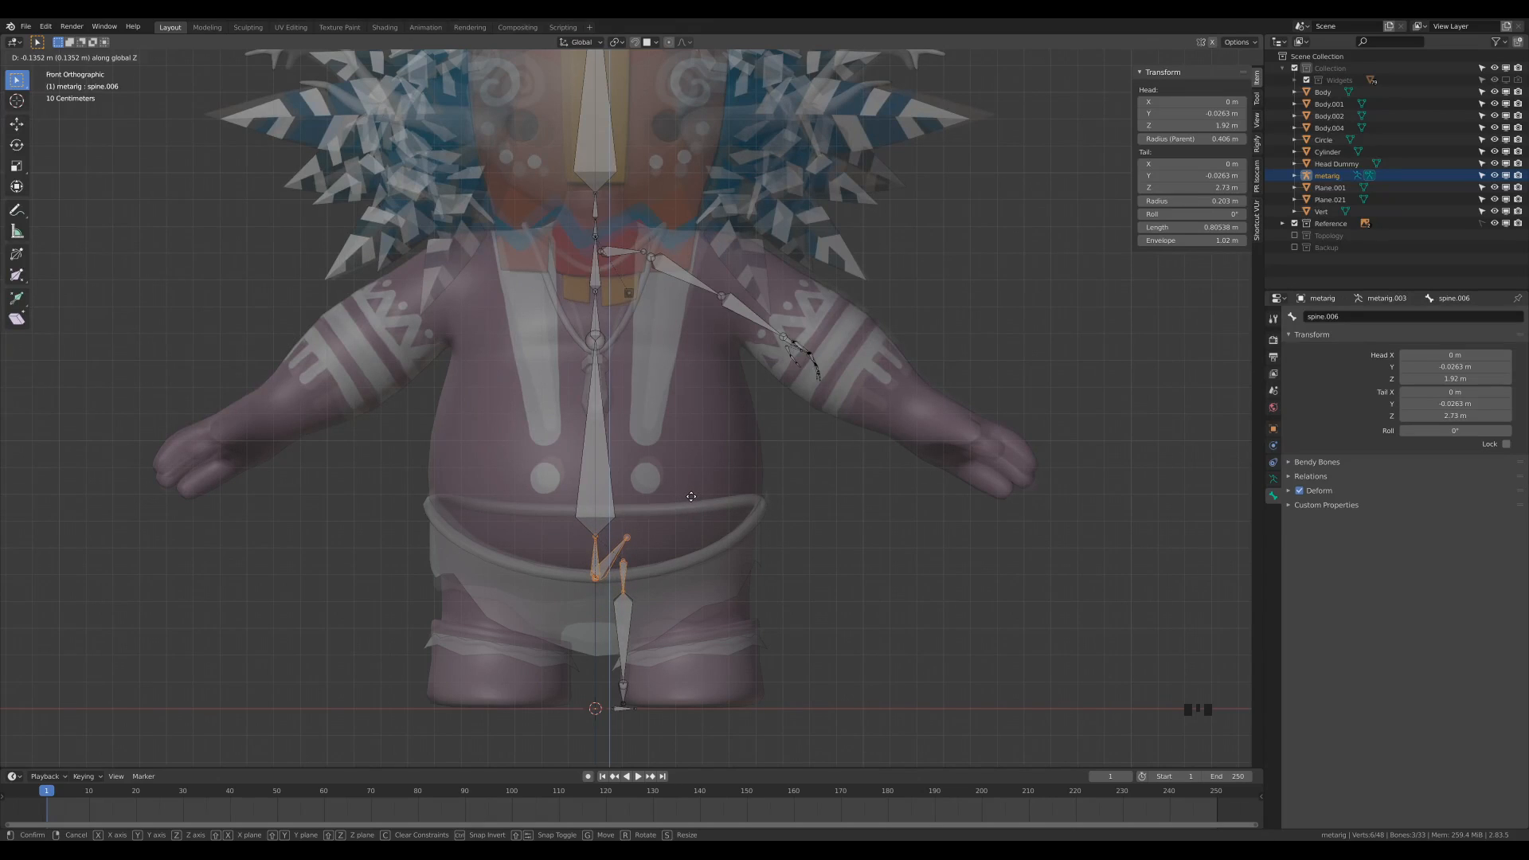
pyautogui.click(691, 497)
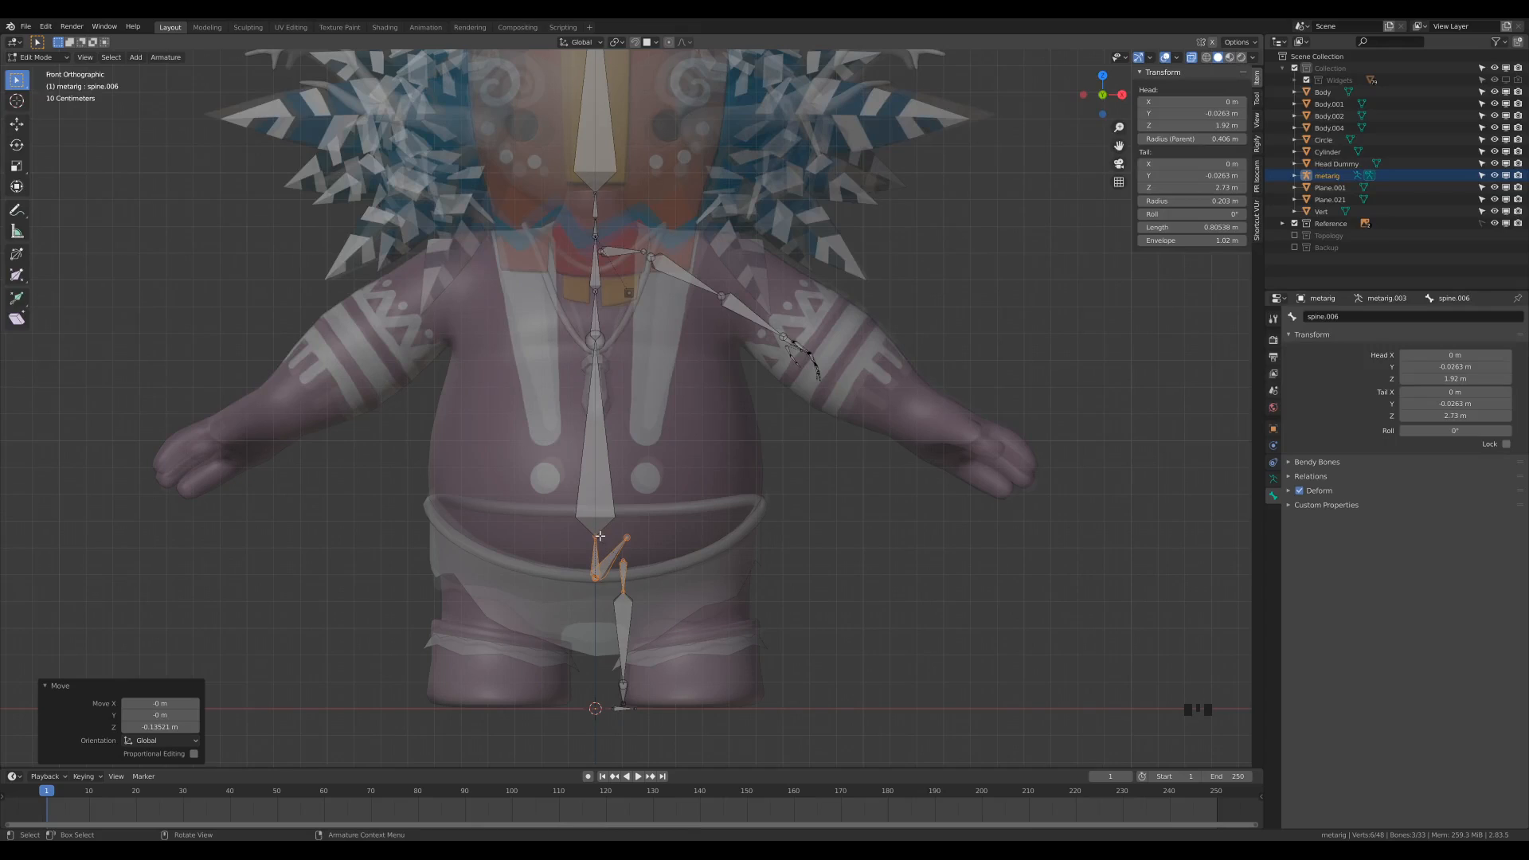
# Step: Move the tip of pelvis.L out to the side of the hip, about 0.446 m in X and 0.061 m in Z
pyautogui.click(627, 537)
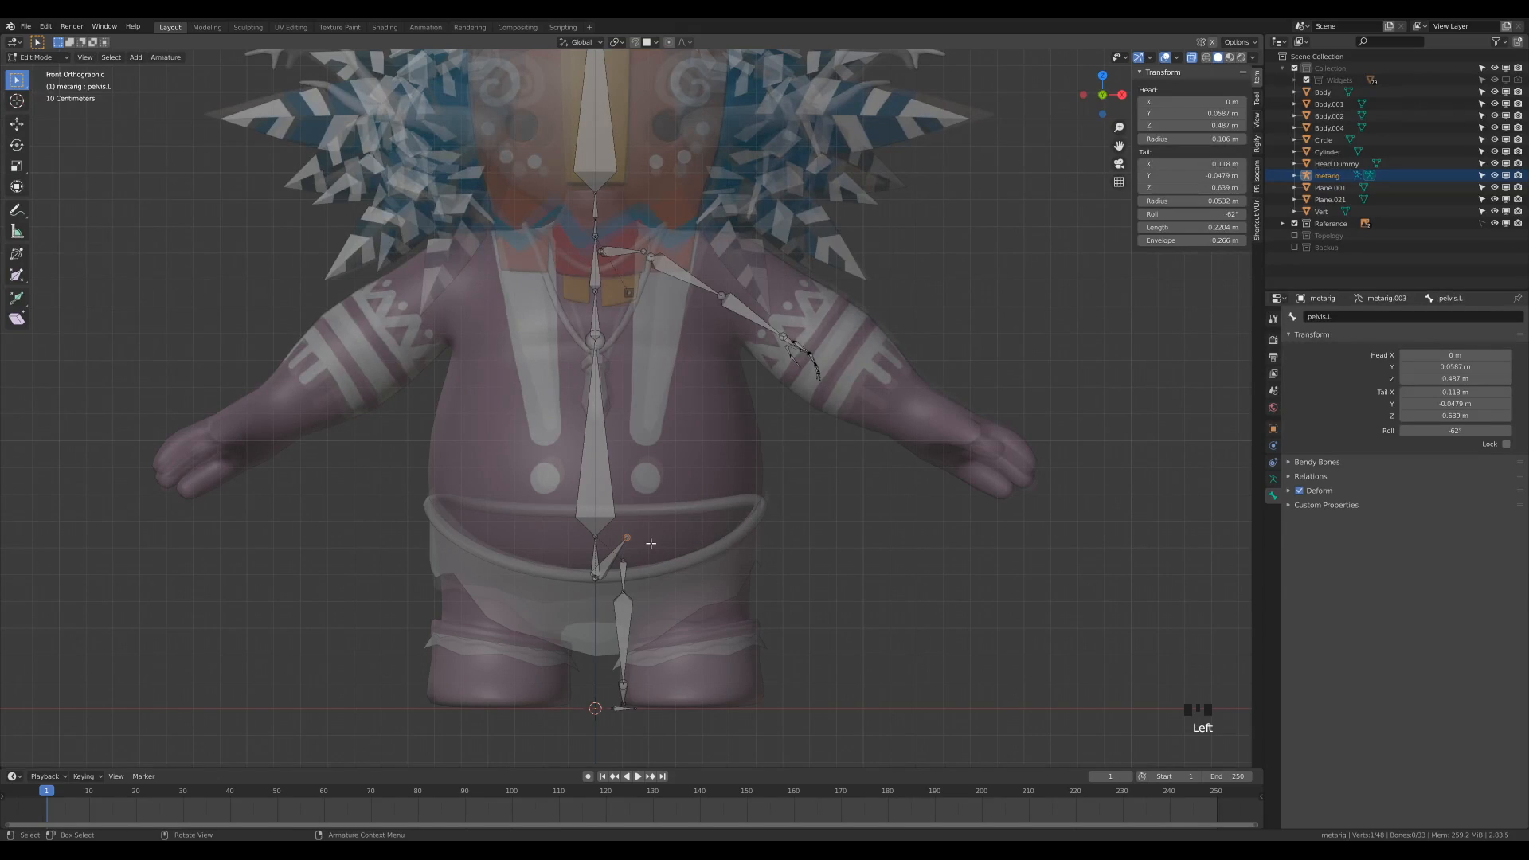
pyautogui.press('g')
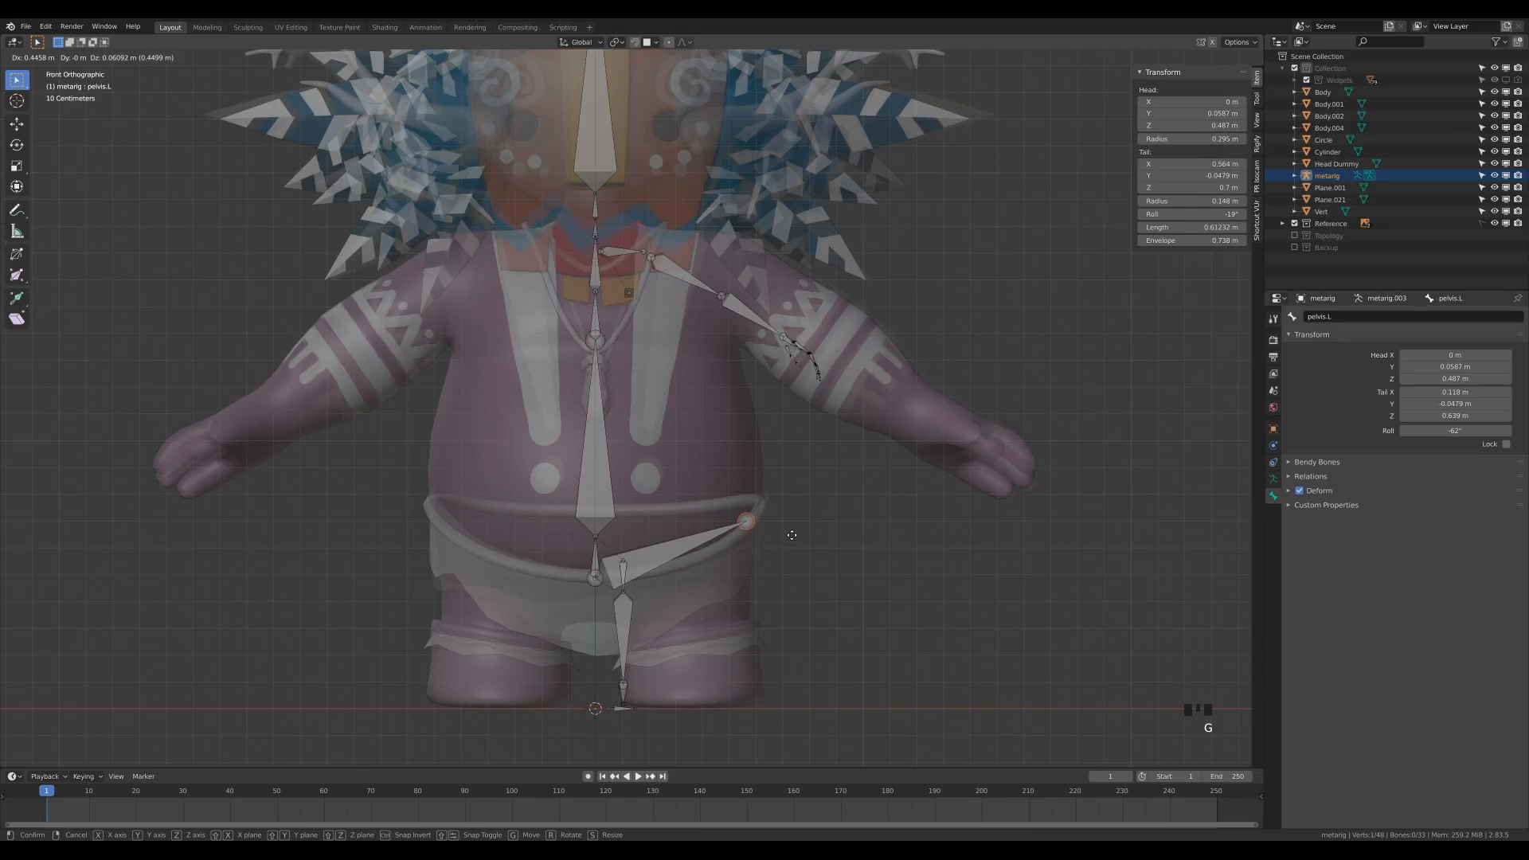
pyautogui.click(791, 535)
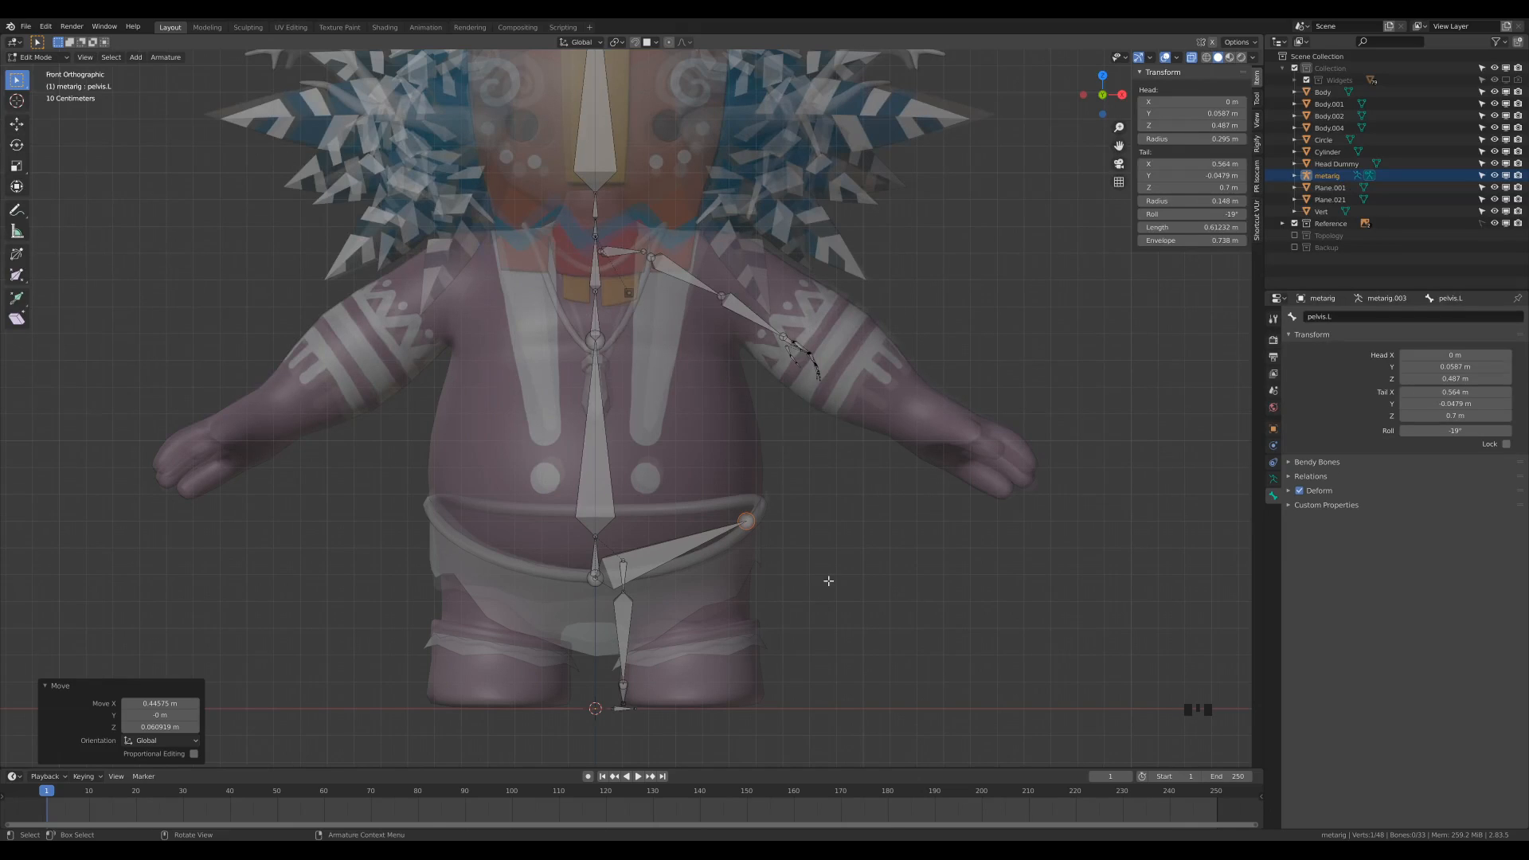
# Step: Lower the joint between spine.001 and spine.002 along Z to a height of about 1.02 m
pyautogui.scroll(-2, 772, 490)
pyautogui.scroll(3, 589, 330)
pyautogui.click(590, 330)
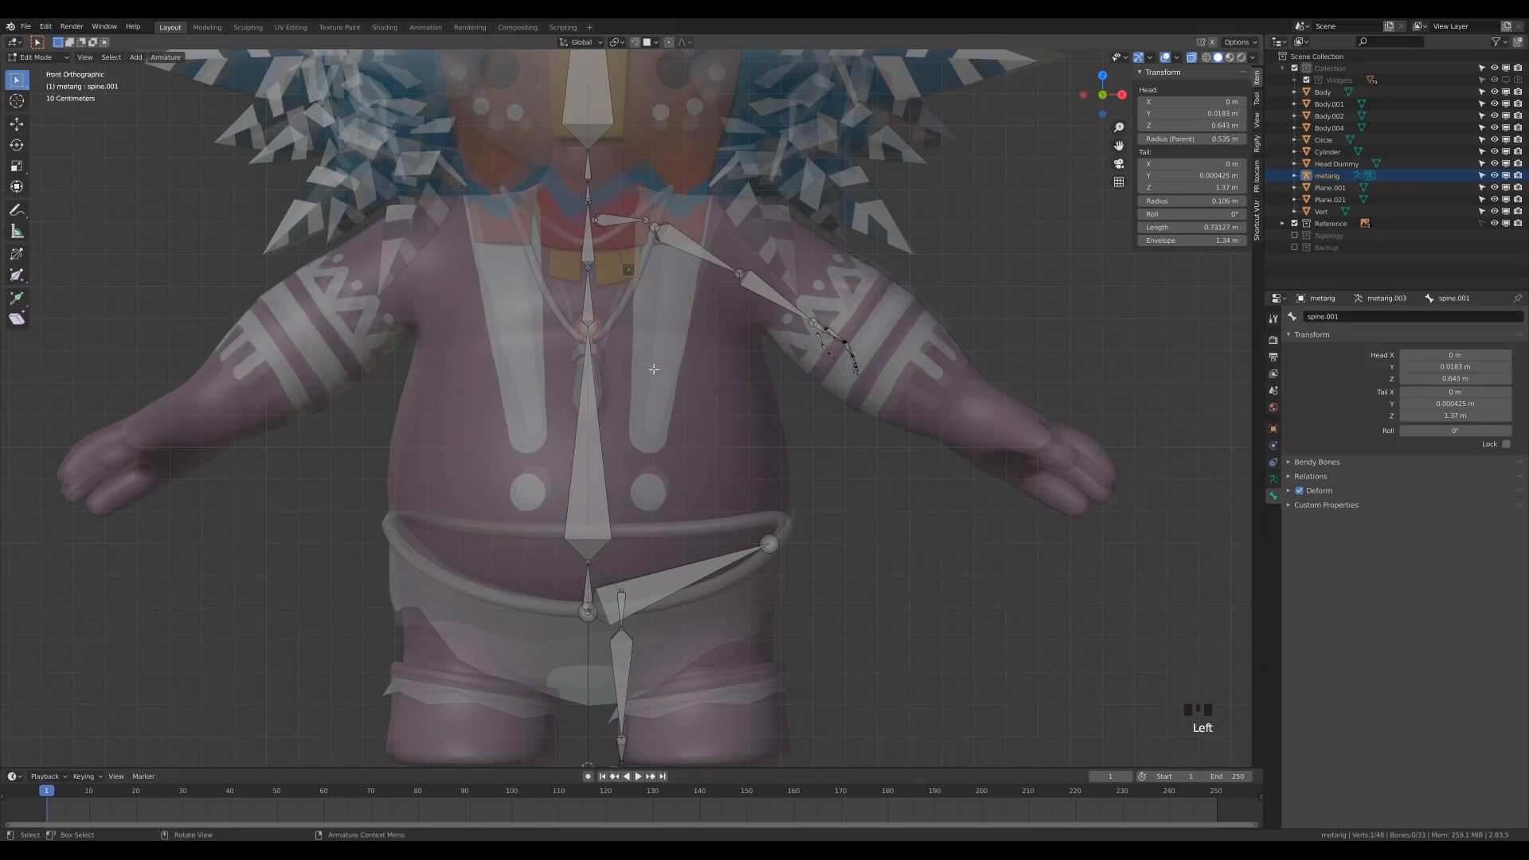
pyautogui.press('g')
pyautogui.rightClick(649, 440)
pyautogui.press('g')
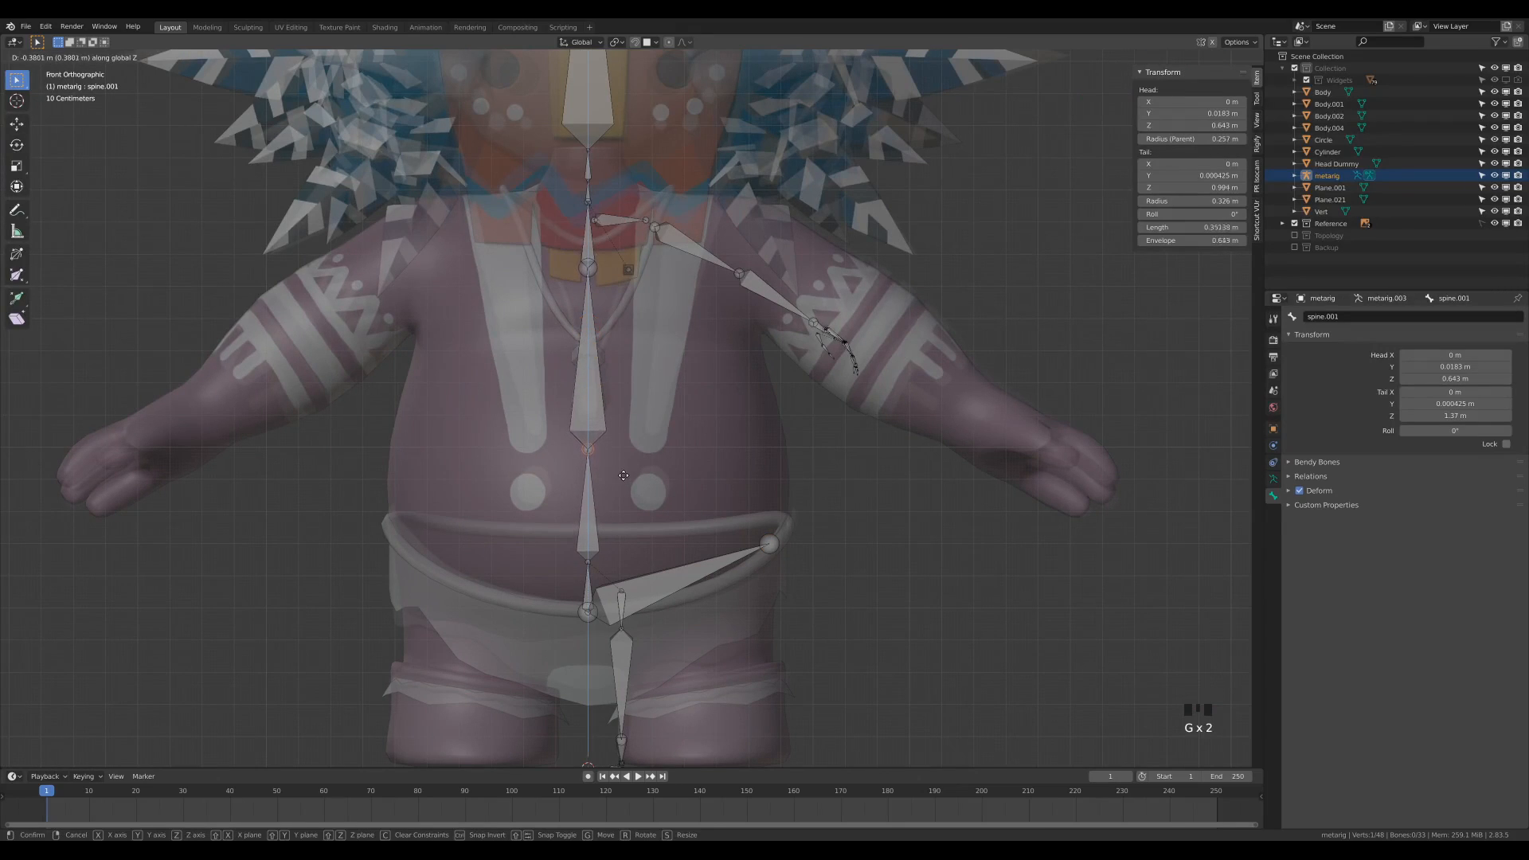
# Step: Lower the joint between spine.002 and spine.003 along Z to a height of about 1.36 m
pyautogui.click(582, 293)
pyautogui.click(583, 293)
pyautogui.press('g')
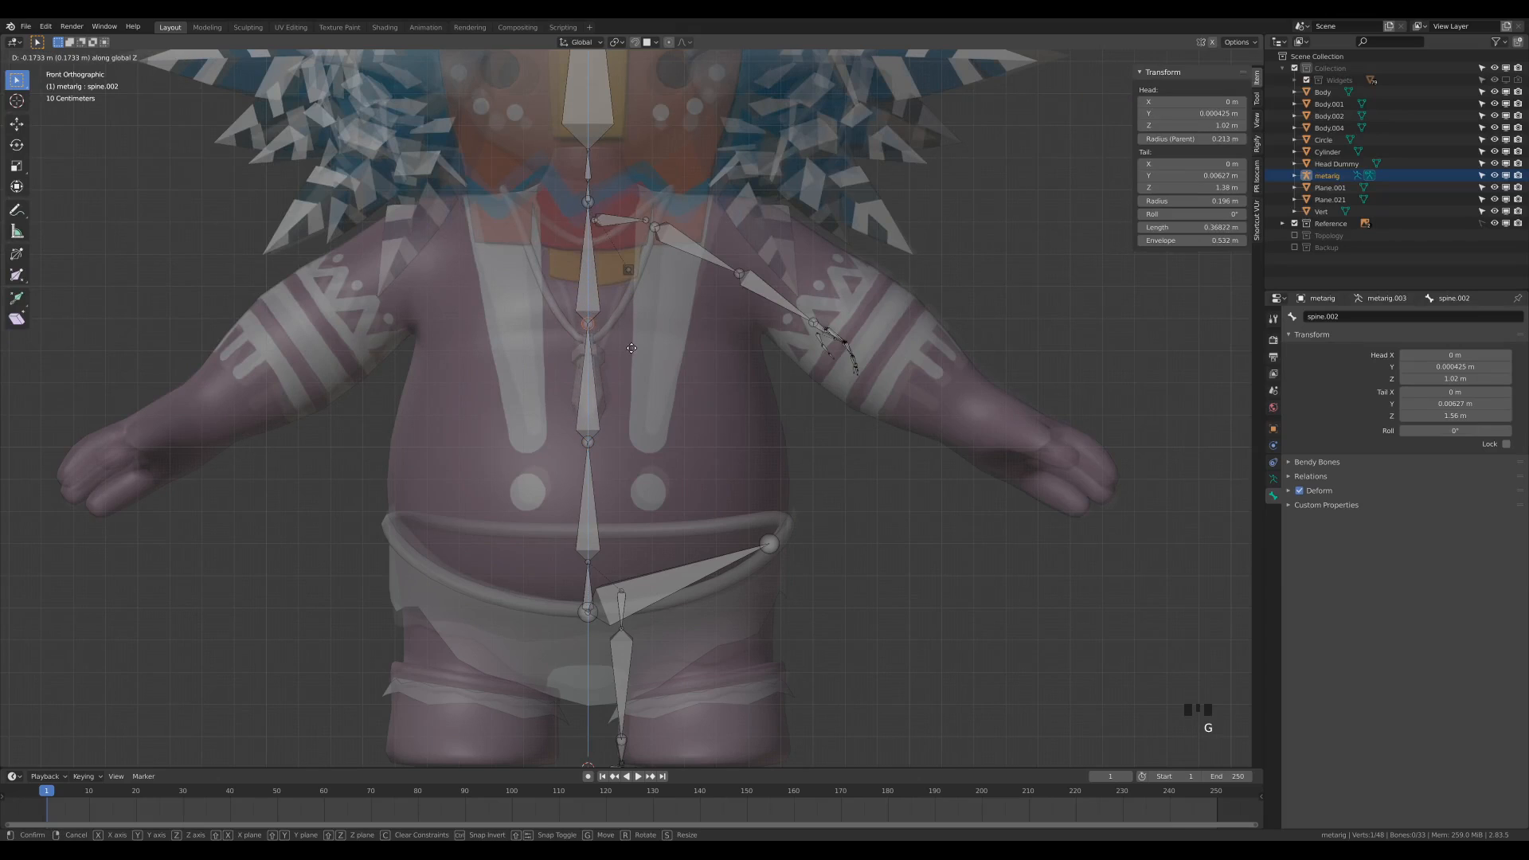
pyautogui.click(632, 352)
pyautogui.click(594, 208)
pyautogui.press('g')
pyautogui.rightClick(632, 230)
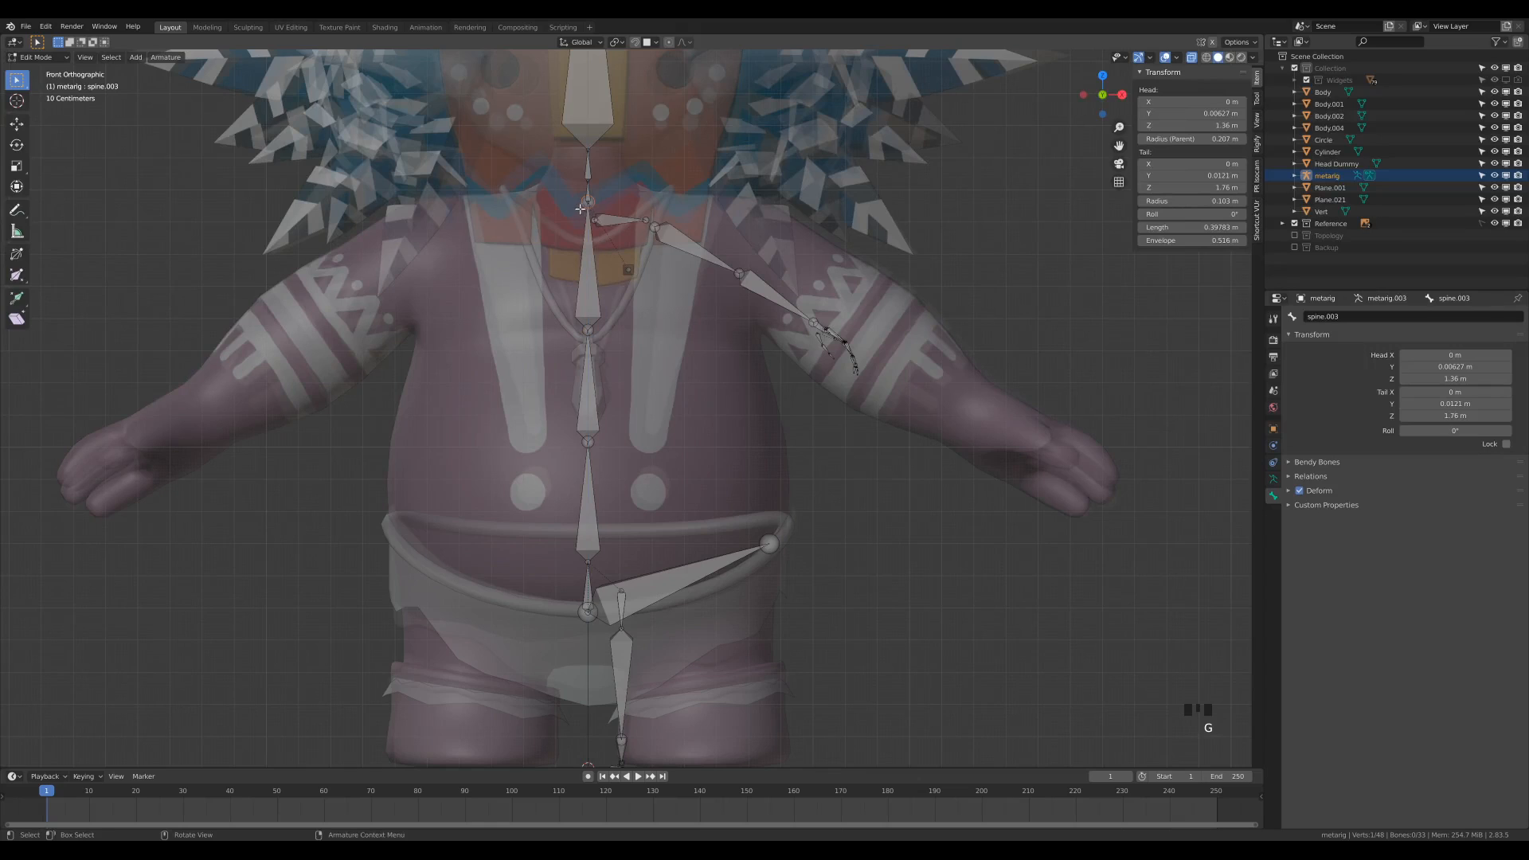
# Step: Lower the joint at the top of spine.003 along Z to a height of about 1.71 m
pyautogui.scroll(3, 580, 208)
pyautogui.keyDown('shift'); pyautogui.moveTo(558, 62); pyautogui.dragTo(570, 263, button='middle'); pyautogui.keyUp('shift')
pyautogui.moveTo(552, 241); pyautogui.dragTo(604, 263)
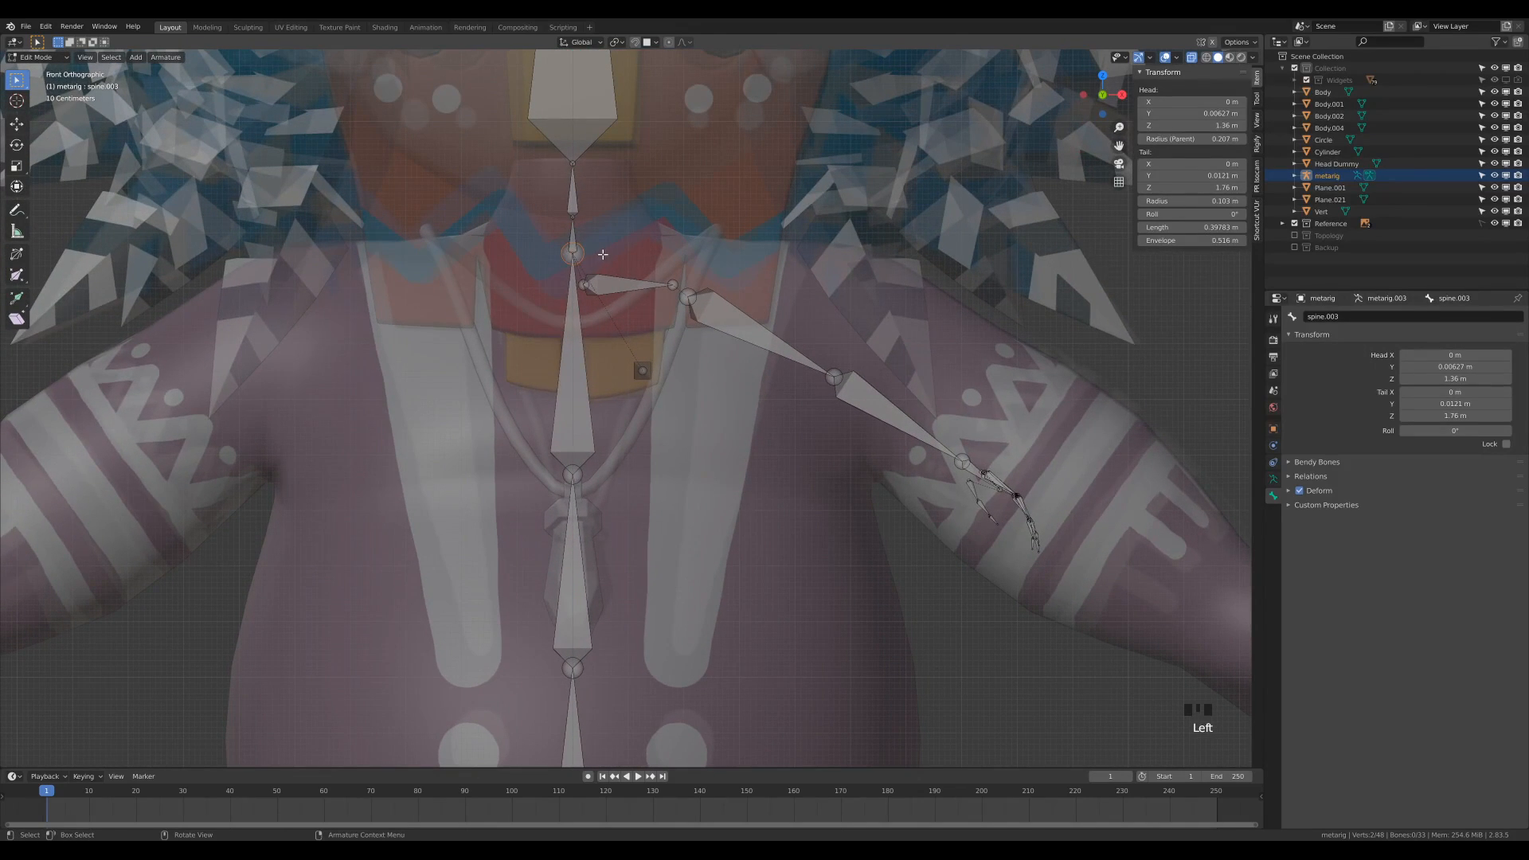
pyautogui.press('g')
pyautogui.press('z')
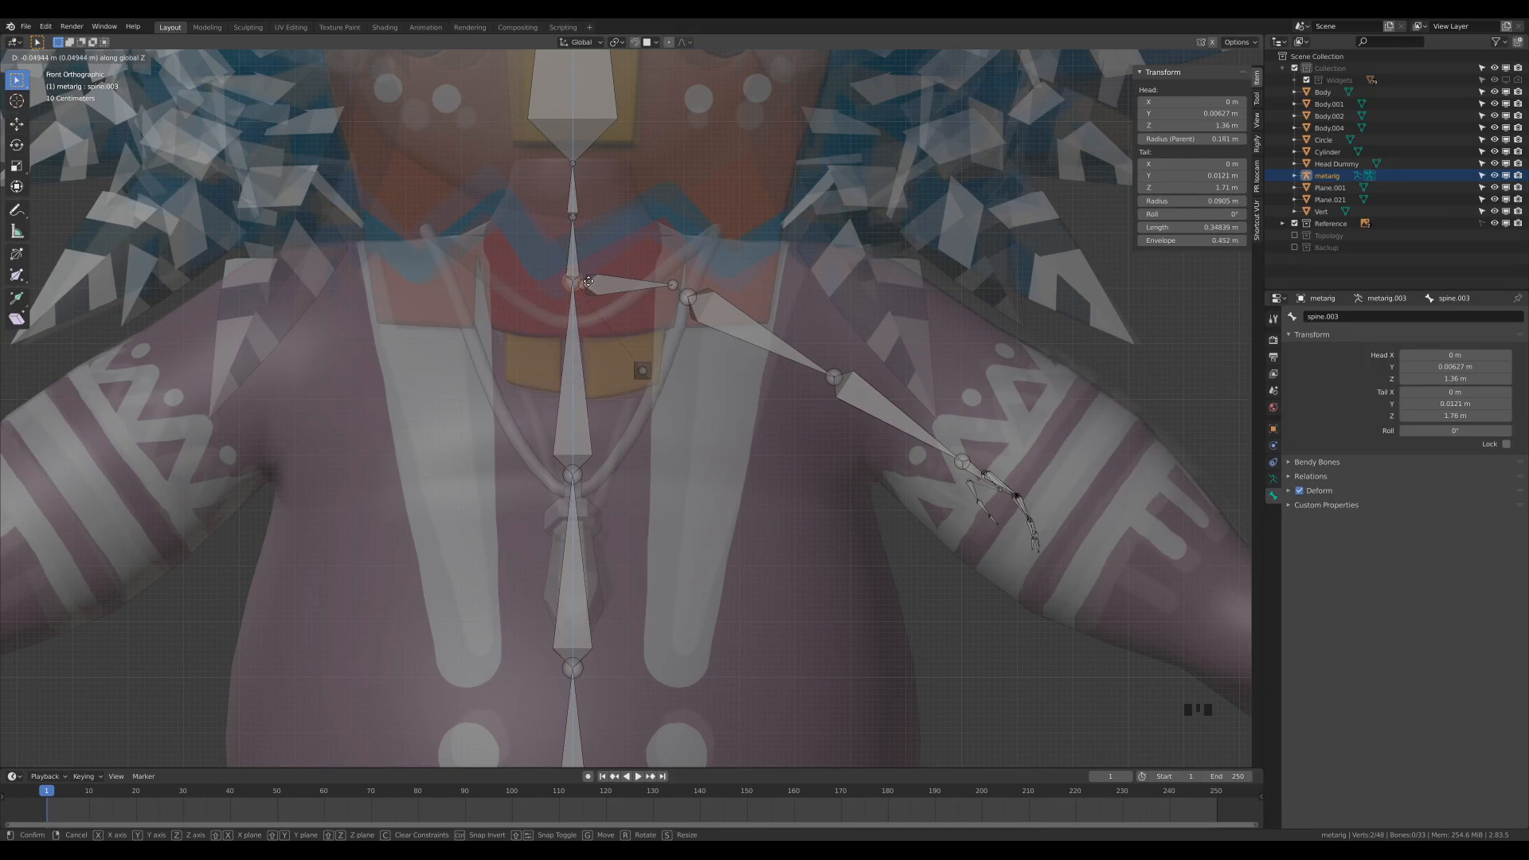
pyautogui.click(588, 284)
# Step: Move the whole left arm chain outward to the body's shoulder, about 0.312 m in X and -0.018 m in Z
pyautogui.scroll(-3, 683, 430)
pyautogui.keyDown('shift'); pyautogui.moveTo(853, 459); pyautogui.dragTo(748, 398, button='middle'); pyautogui.keyUp('shift')
pyautogui.click(745, 396)
pyautogui.click(745, 396)
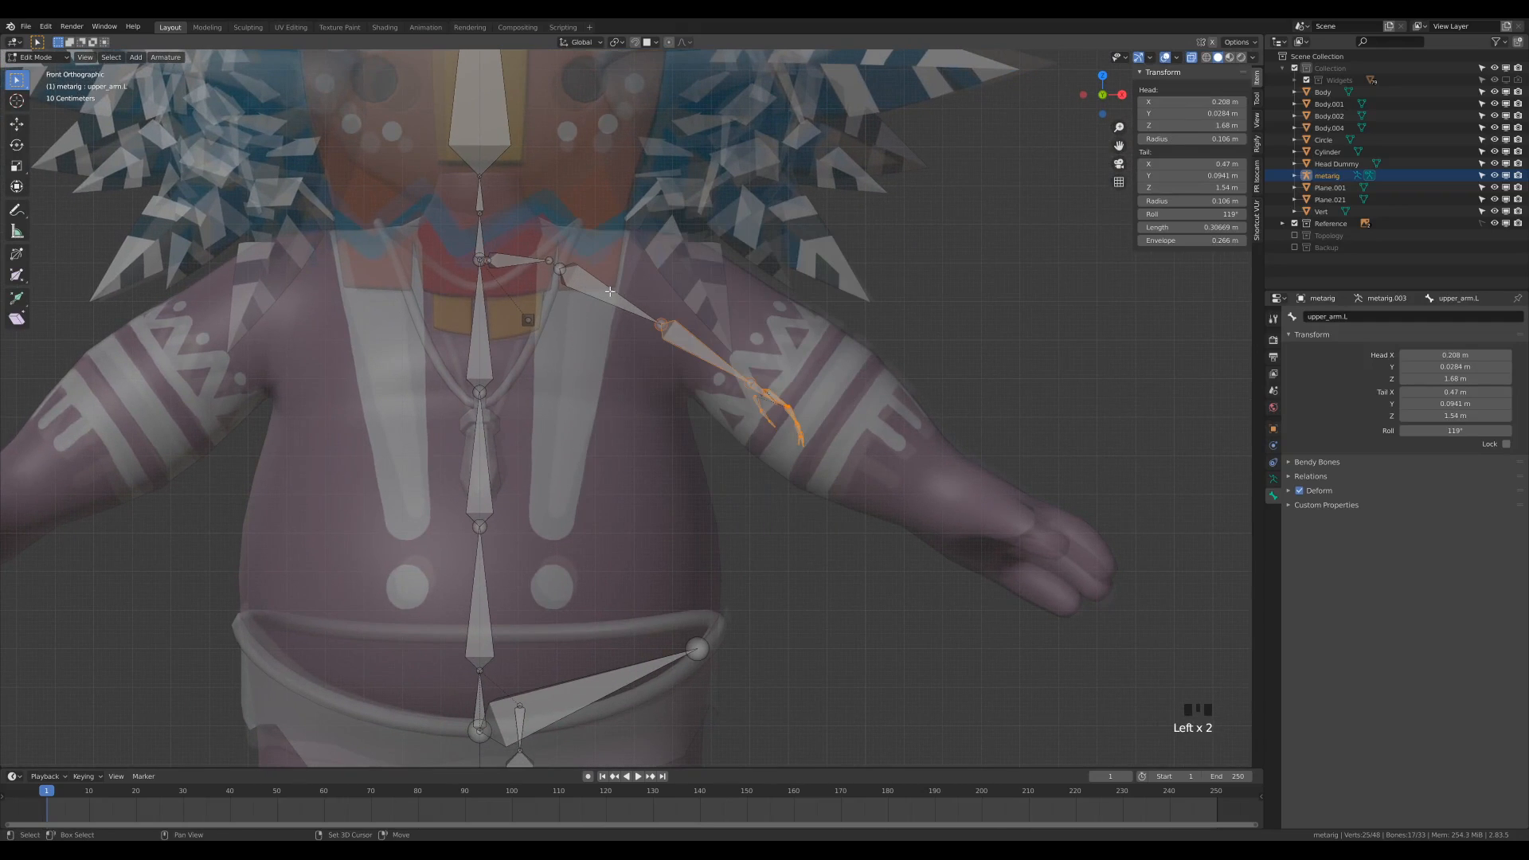
pyautogui.press('g')
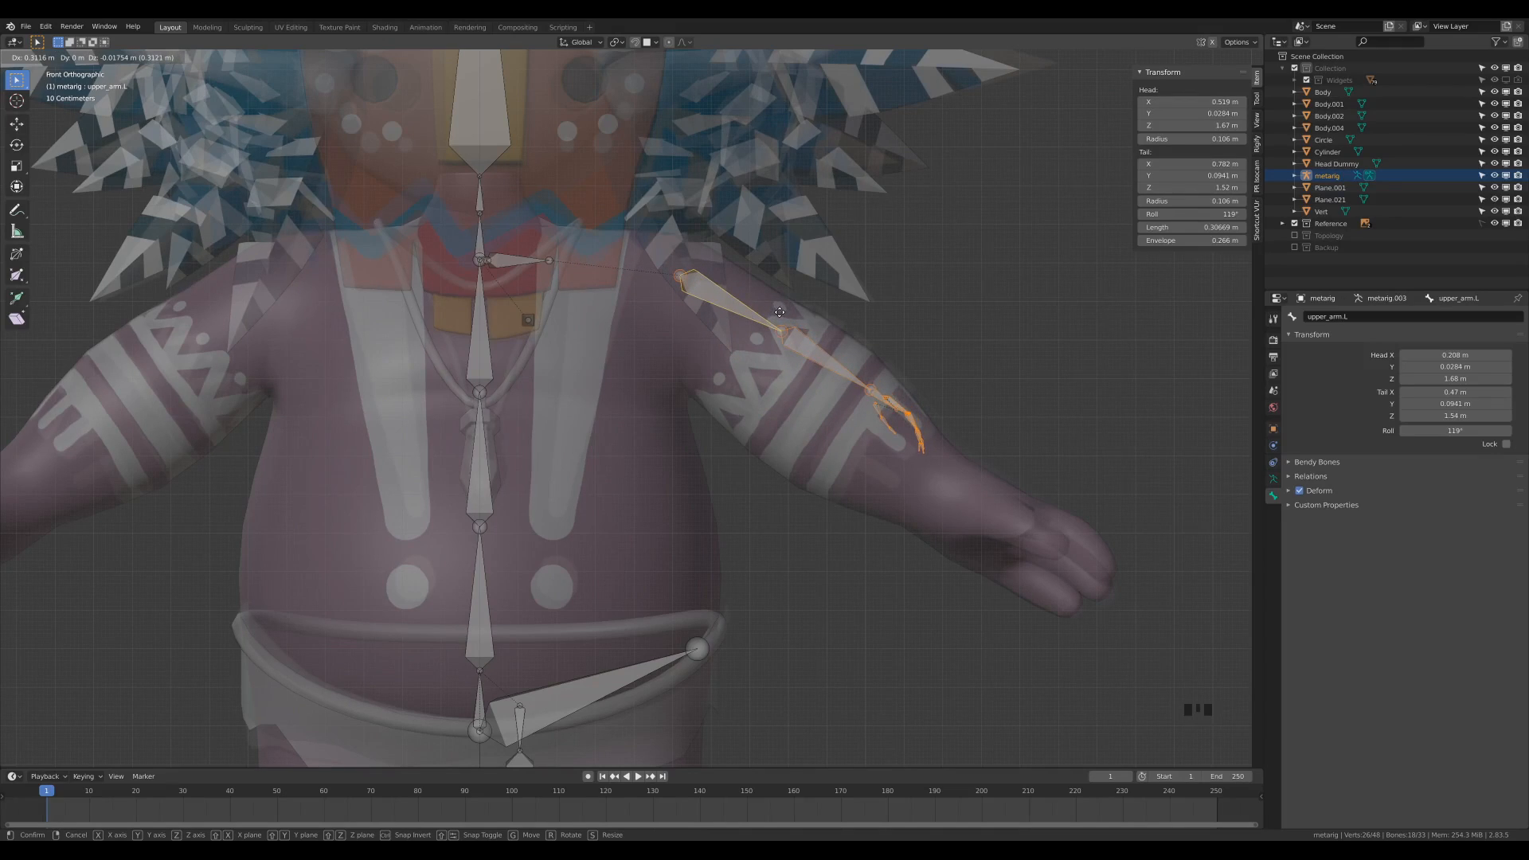
pyautogui.click(779, 312)
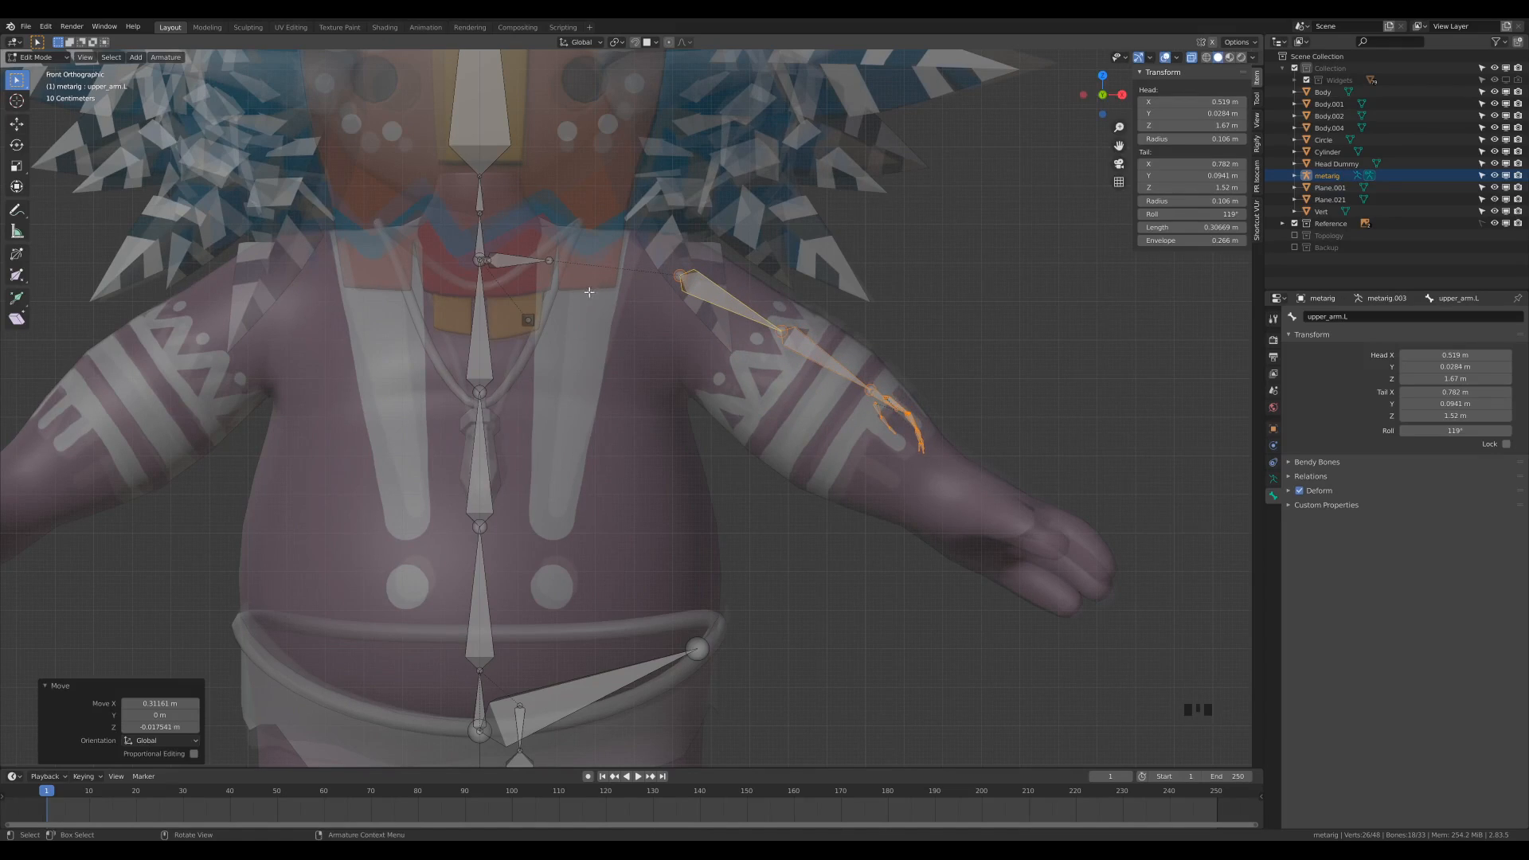
# Step: Extend the tip of shoulder.L outward towards the upper arm, to about 0.429 m in X
pyautogui.click(550, 263)
pyautogui.press('g')
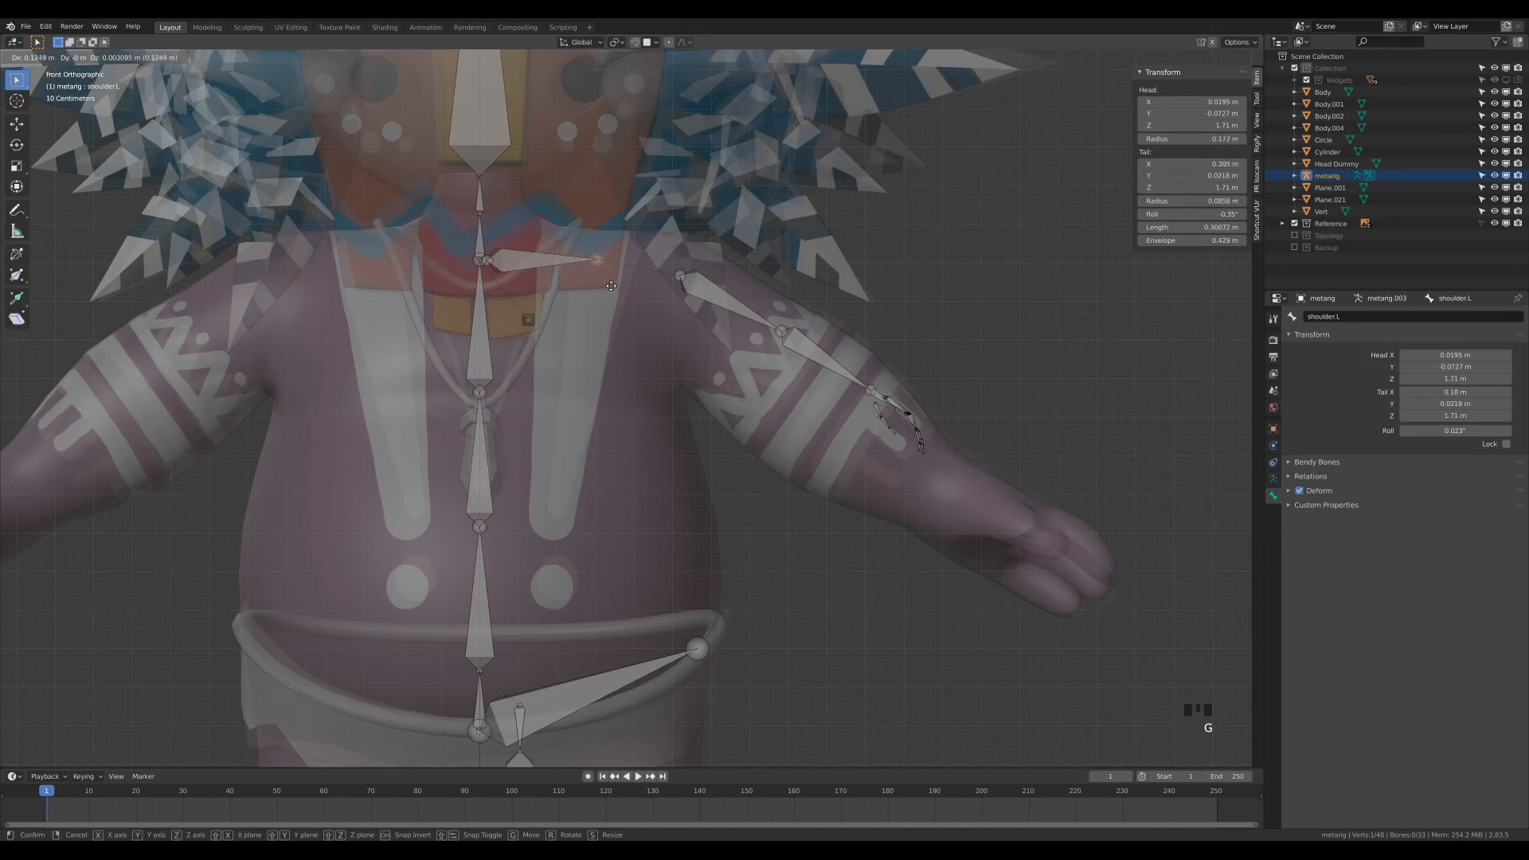
pyautogui.click(658, 286)
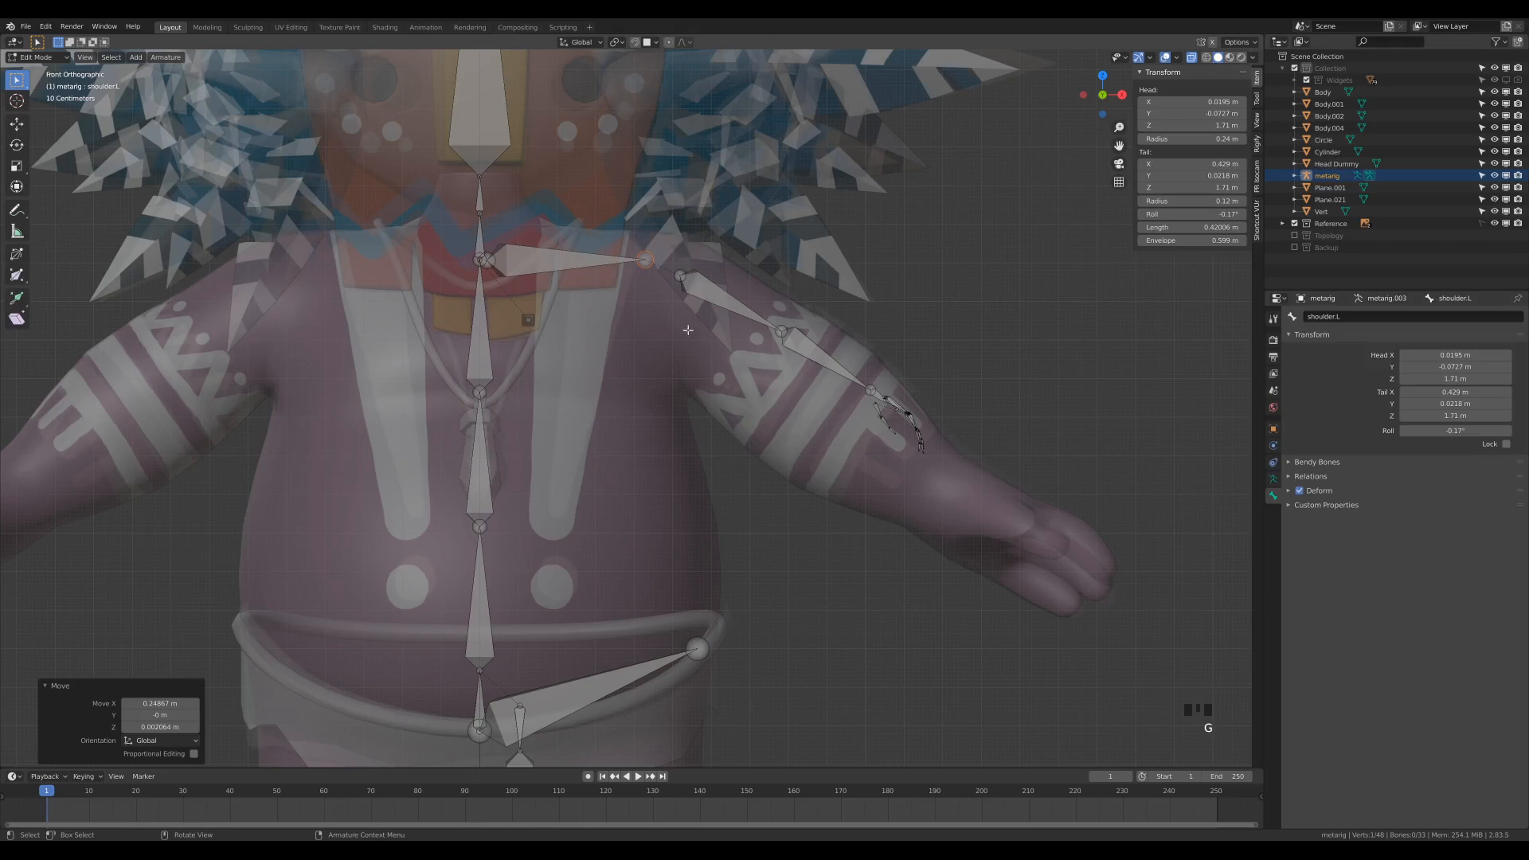
# Step: Move the left breast bone about 0.172 m in X and -0.142 m in Z, and scale it up about 2.73 times
pyautogui.click(528, 311)
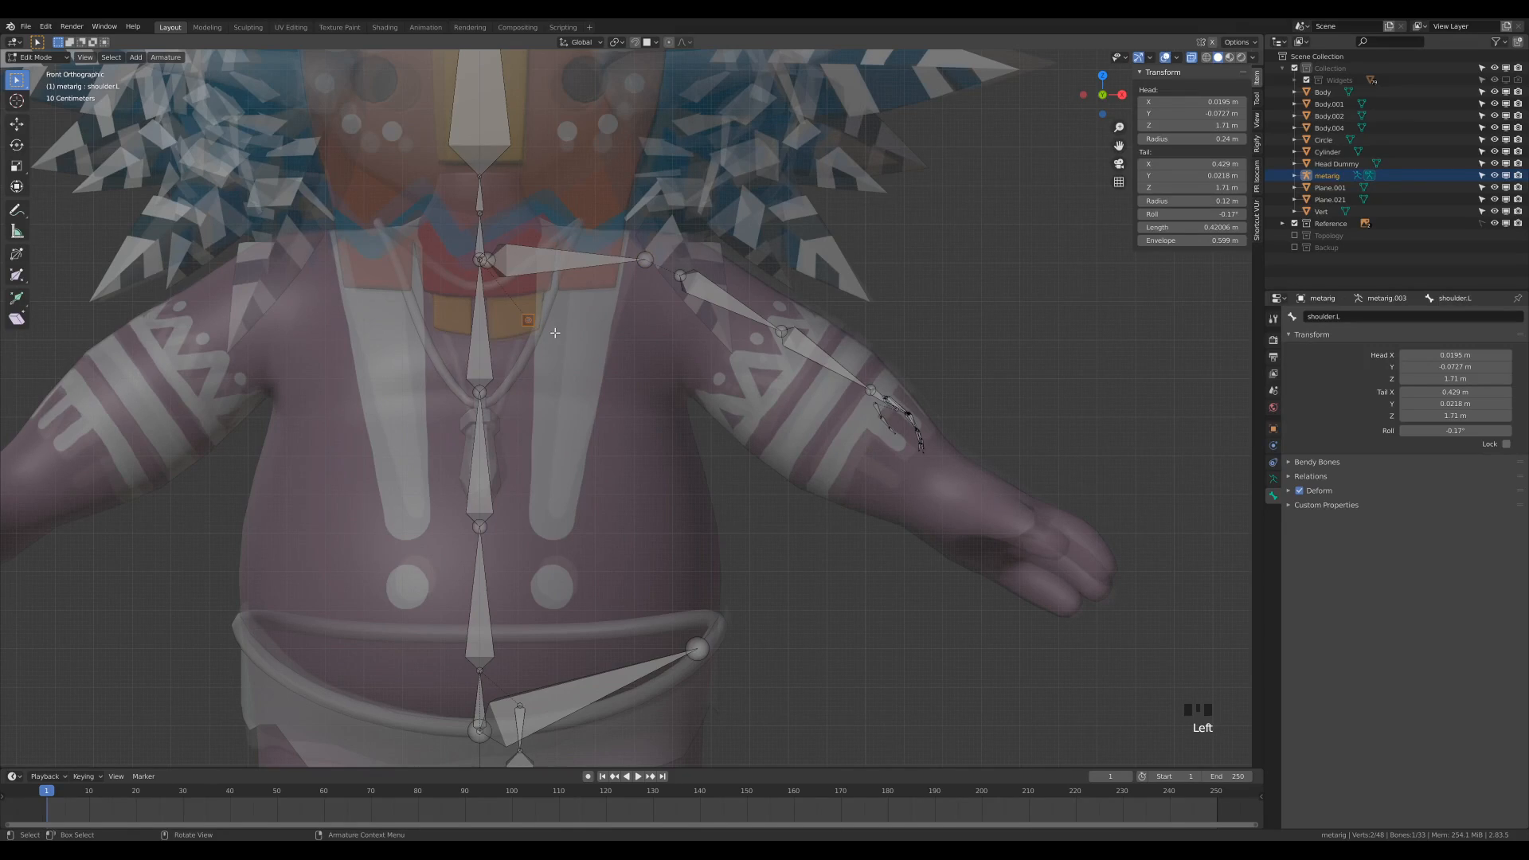
pyautogui.press('g')
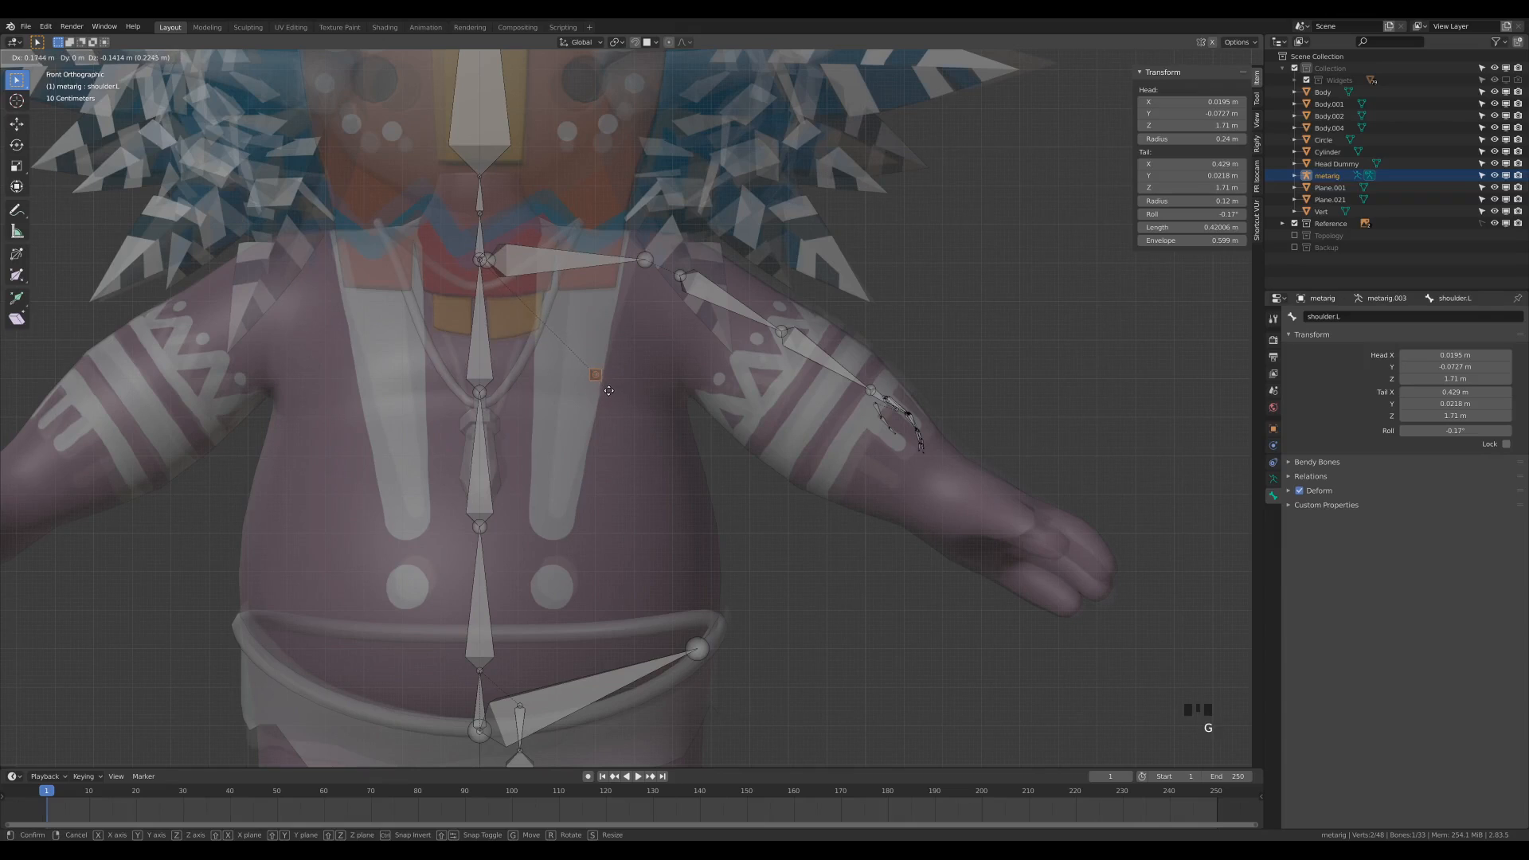
pyautogui.click(607, 391)
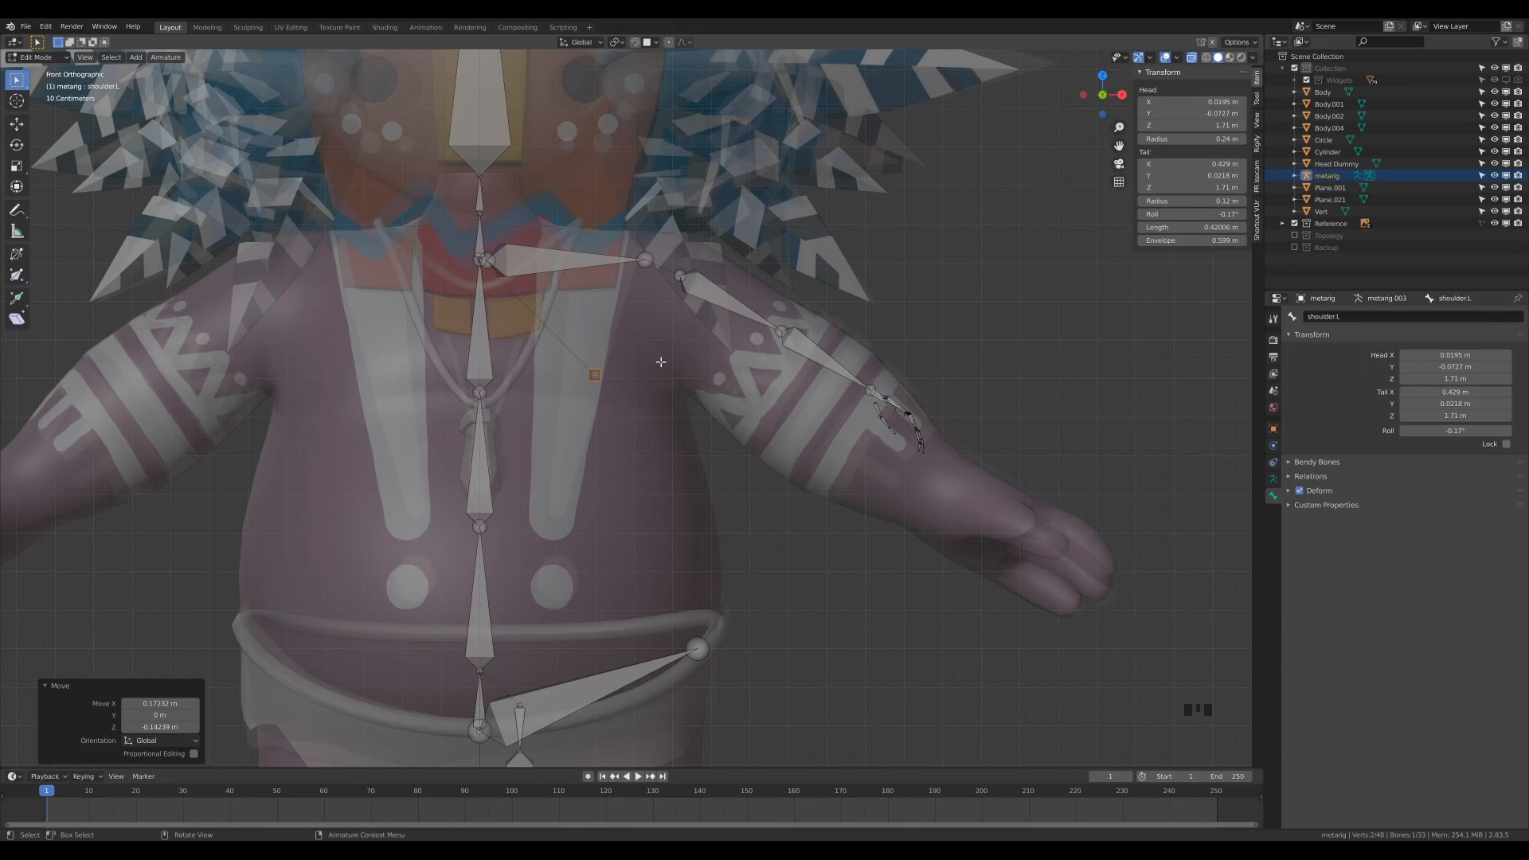
pyautogui.press('KP_3')
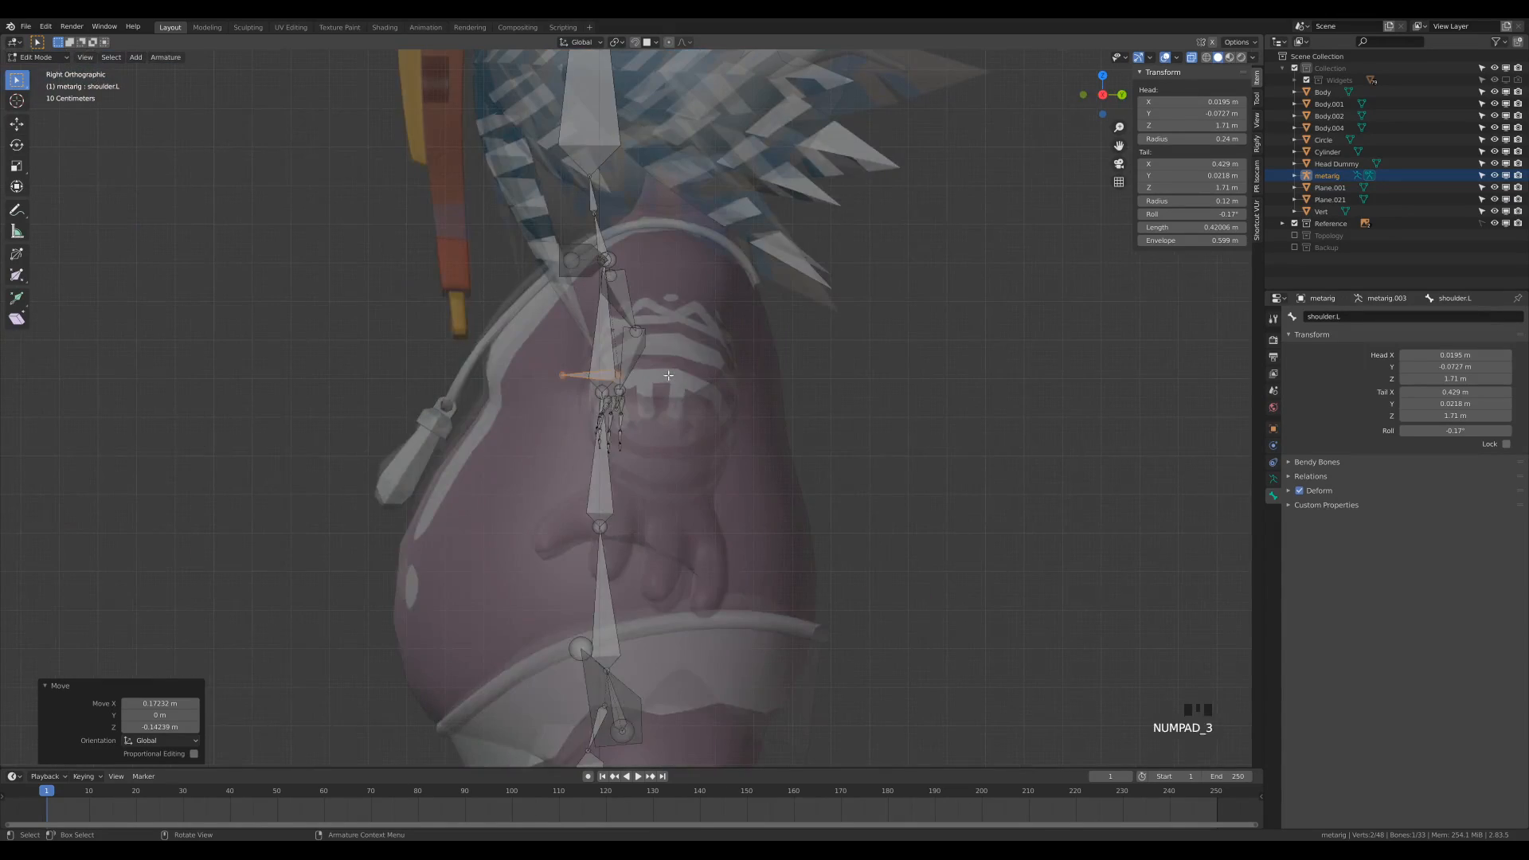
pyautogui.press('s')
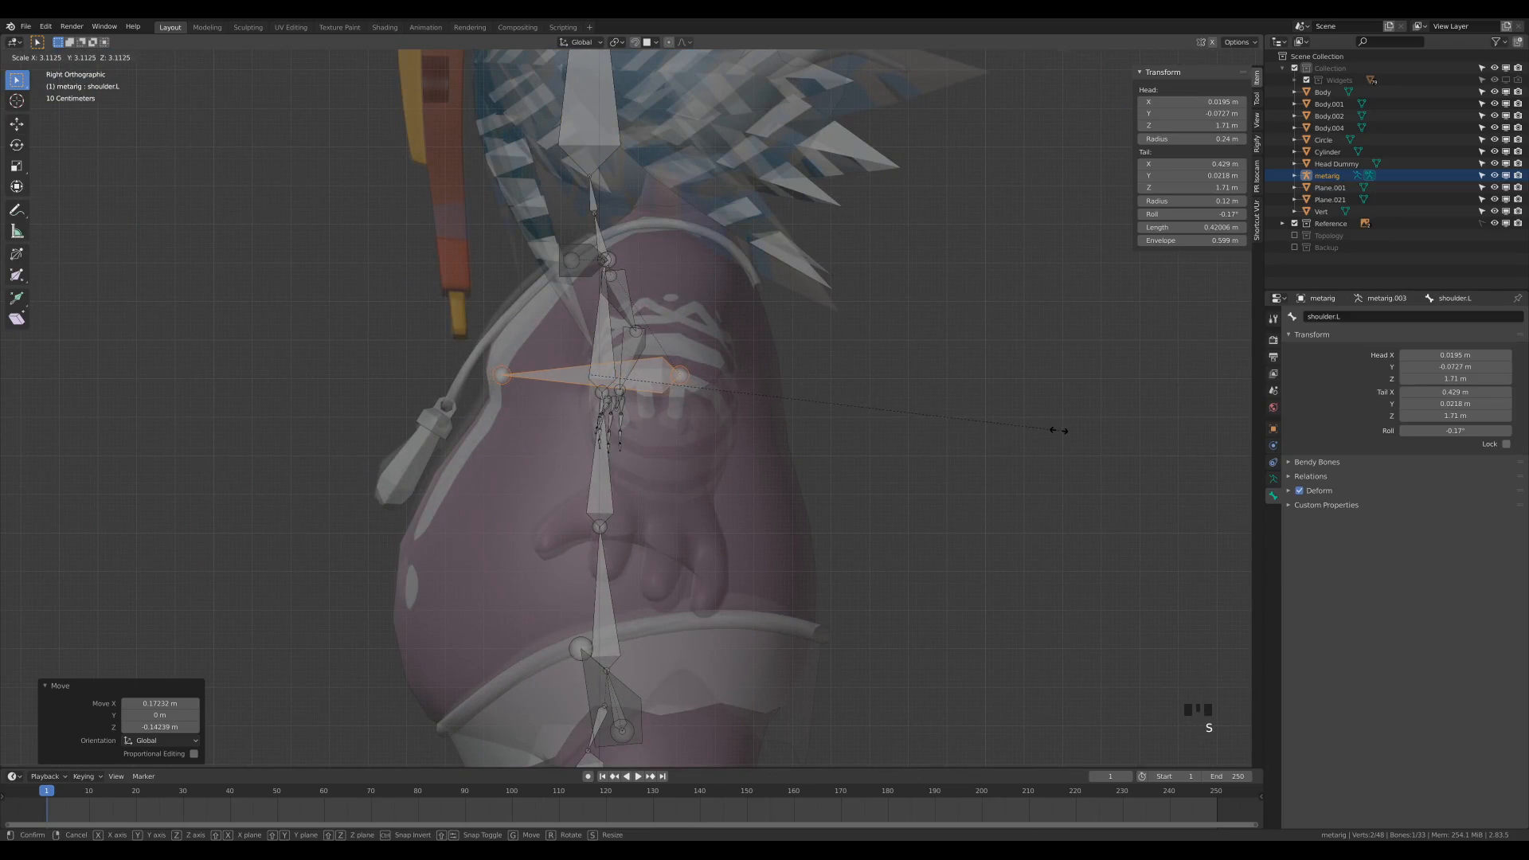
pyautogui.click(1002, 415)
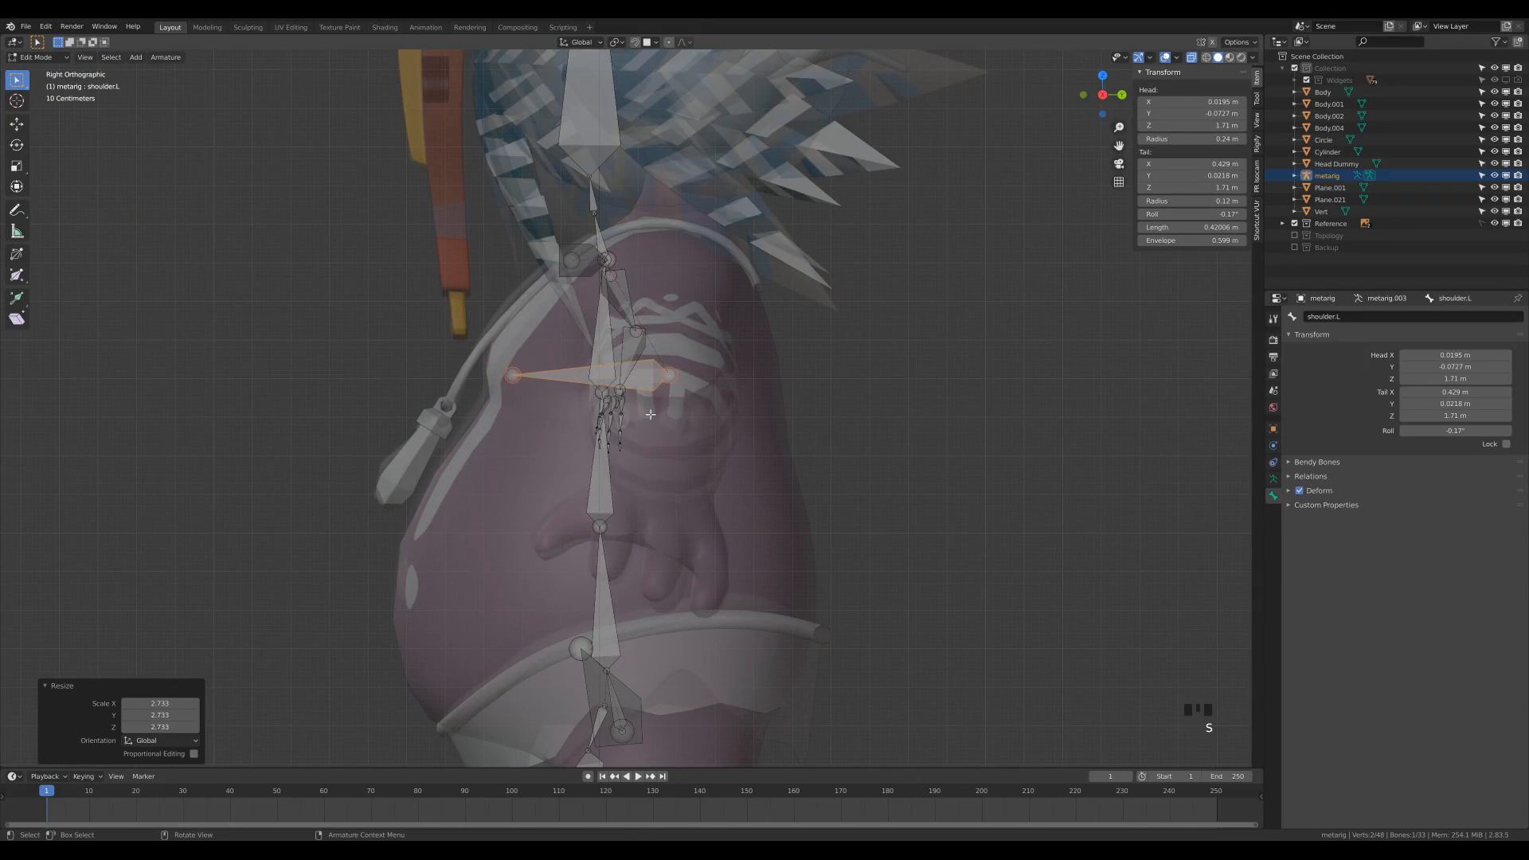
# Step: Move the whole left leg chain, including the foot bones, about 0.245 m along X into the centre of the leg
pyautogui.press('KP_1')
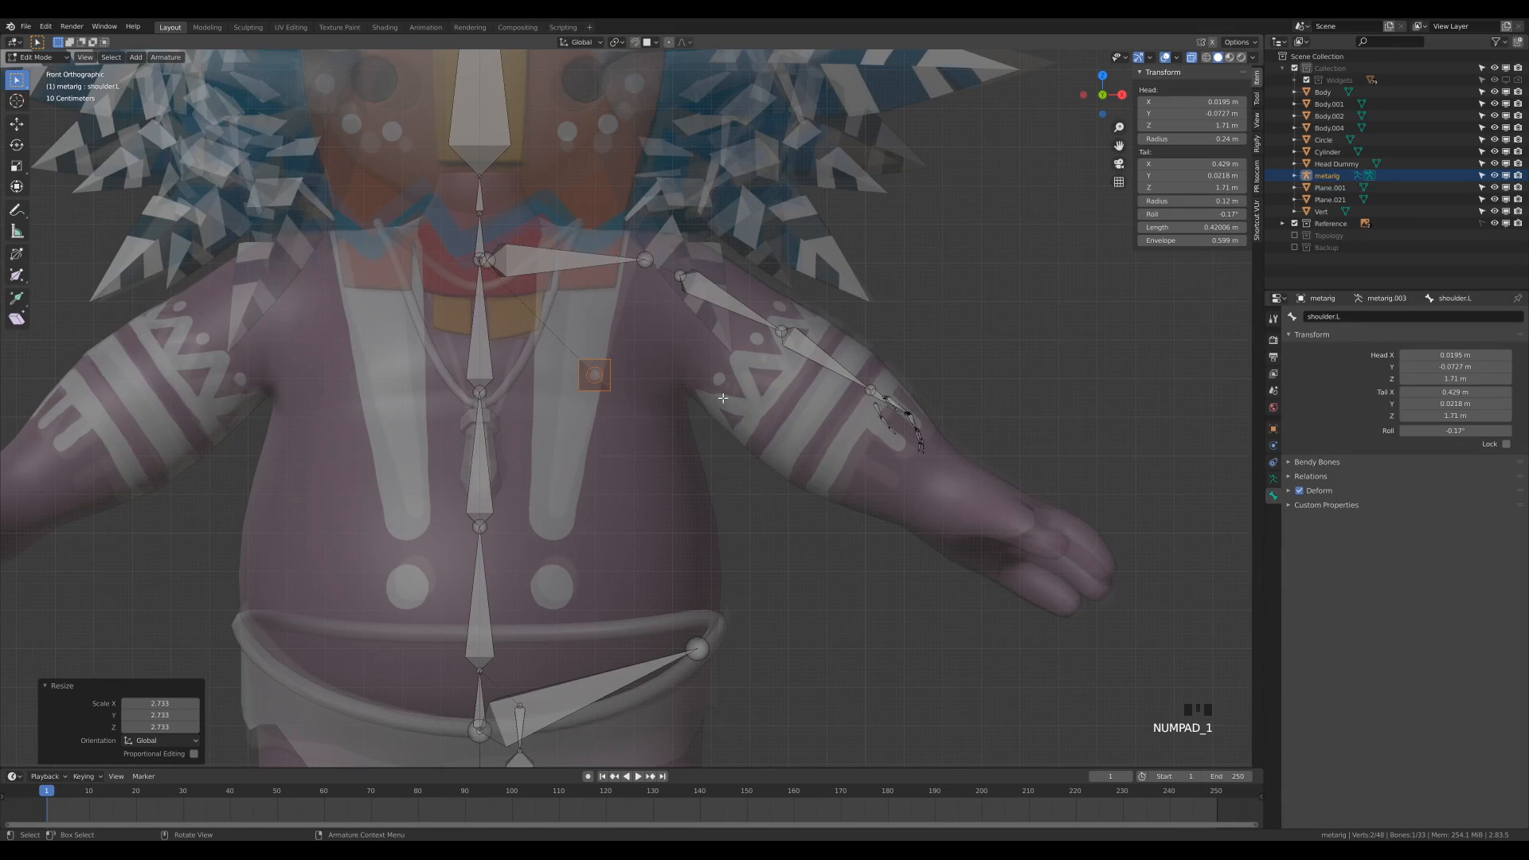
pyautogui.scroll(-1, 711, 464)
pyautogui.keyDown('shift'); pyautogui.moveTo(742, 675); pyautogui.dragTo(727, 382, button='middle'); pyautogui.keyUp('shift')
pyautogui.scroll(3, 725, 386)
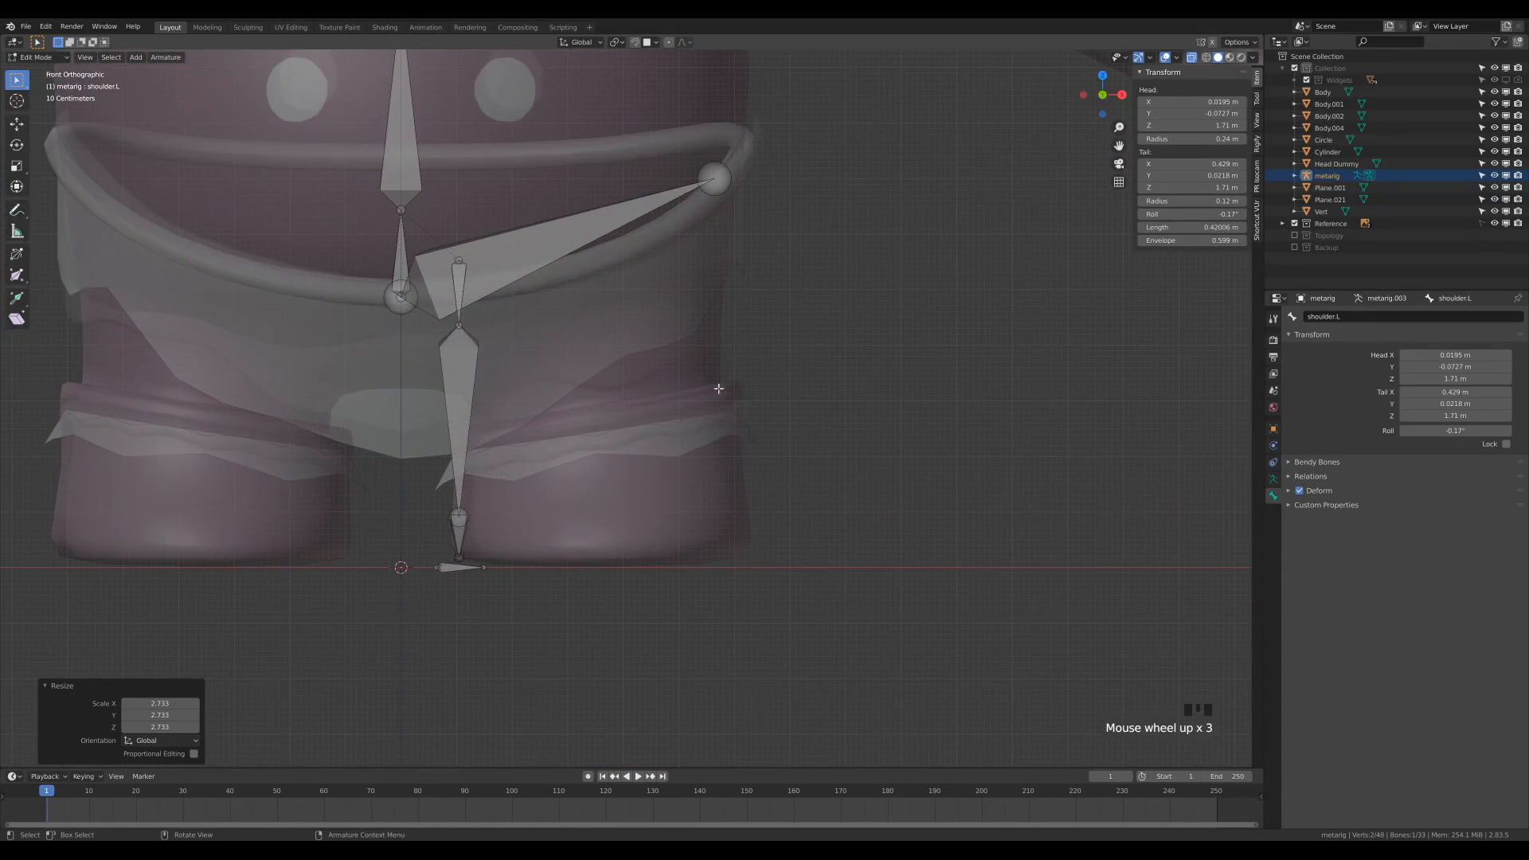
pyautogui.click(460, 290)
pyautogui.click(462, 295)
pyautogui.keyDown('shift'); pyautogui.click(460, 388); pyautogui.keyUp('shift')
pyautogui.keyDown('shift'); pyautogui.moveTo(403, 436); pyautogui.dragTo(550, 644); pyautogui.keyUp('shift')
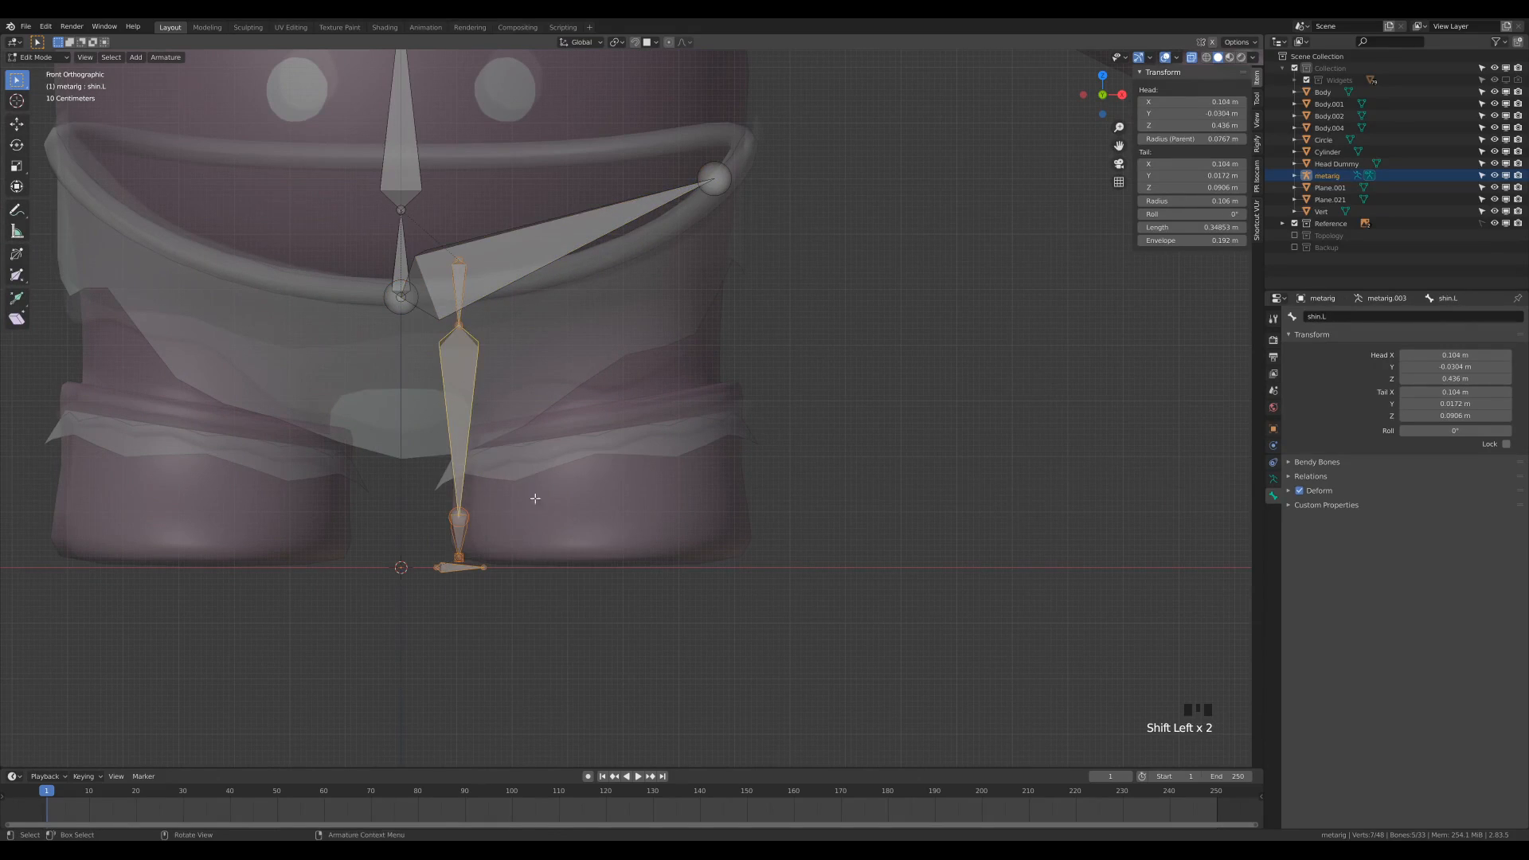
pyautogui.press('g')
pyautogui.press('x')
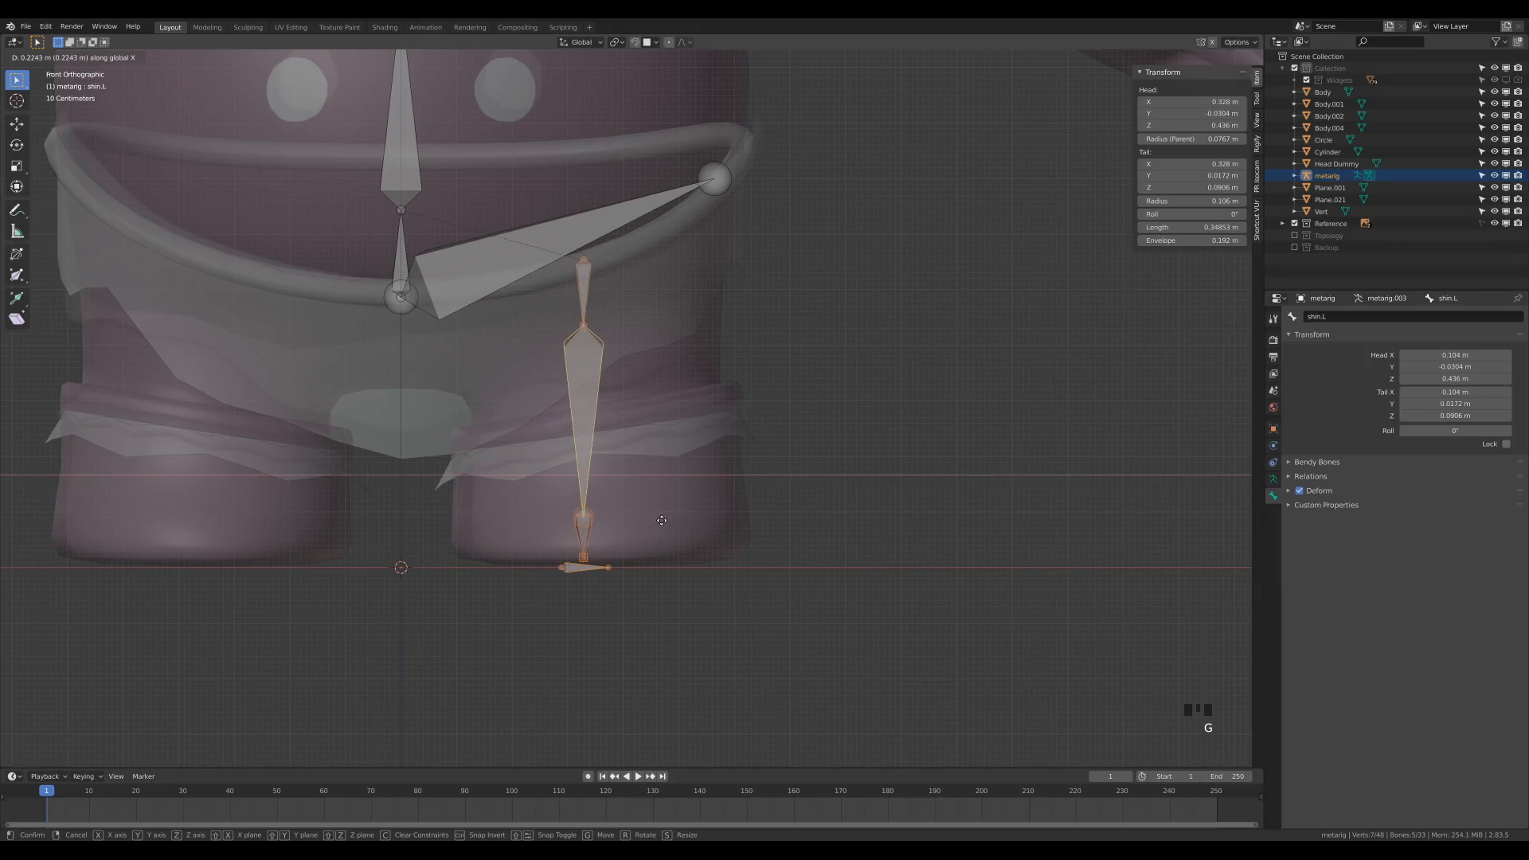
pyautogui.click(673, 517)
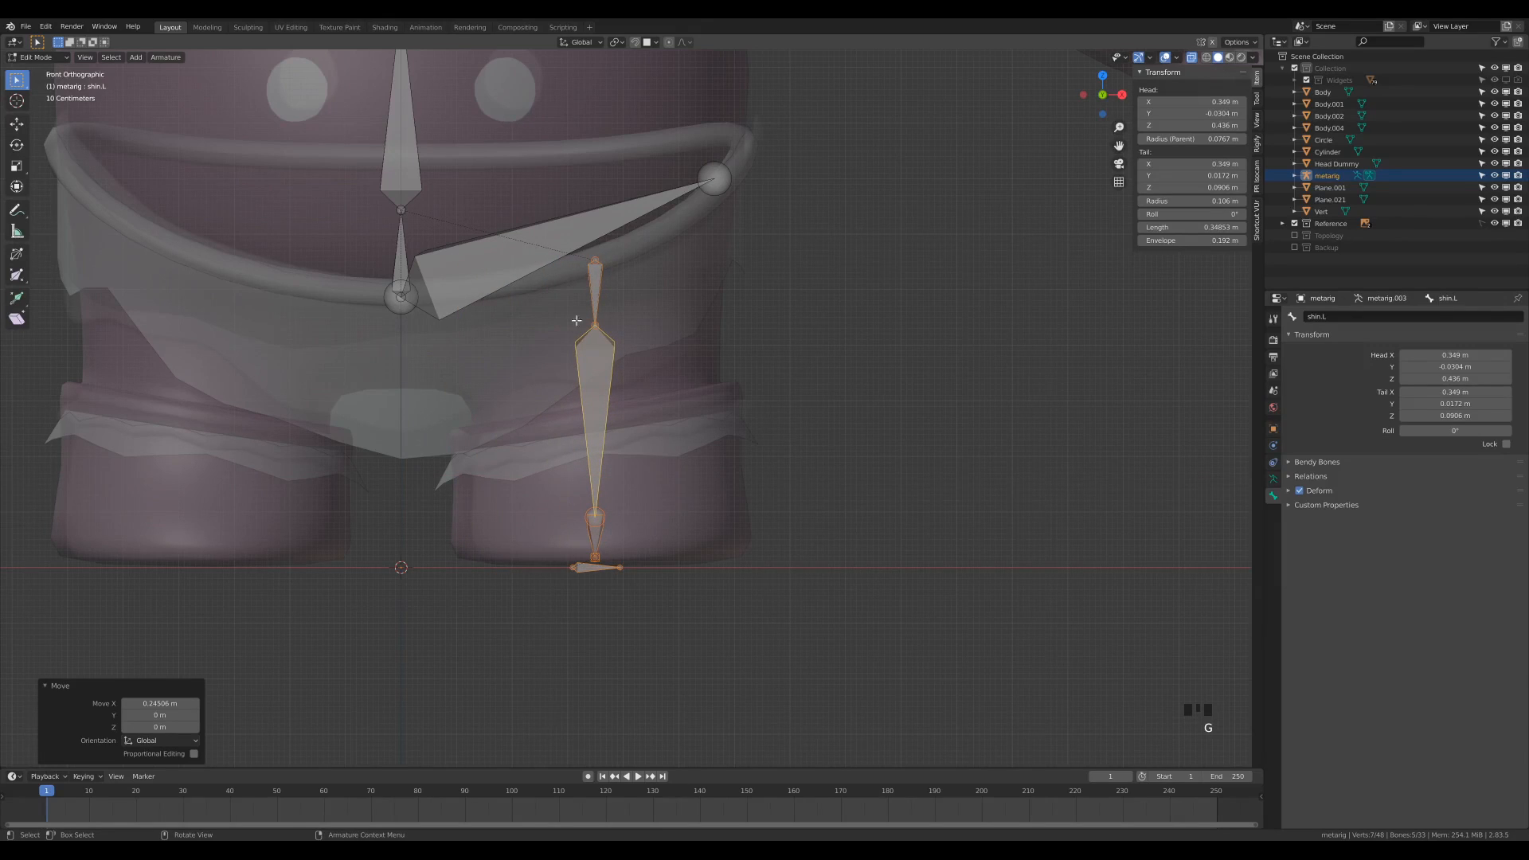
# Step: Lower the top joint of thigh.L along Z to a height of about 0.487 m
pyautogui.click(595, 263)
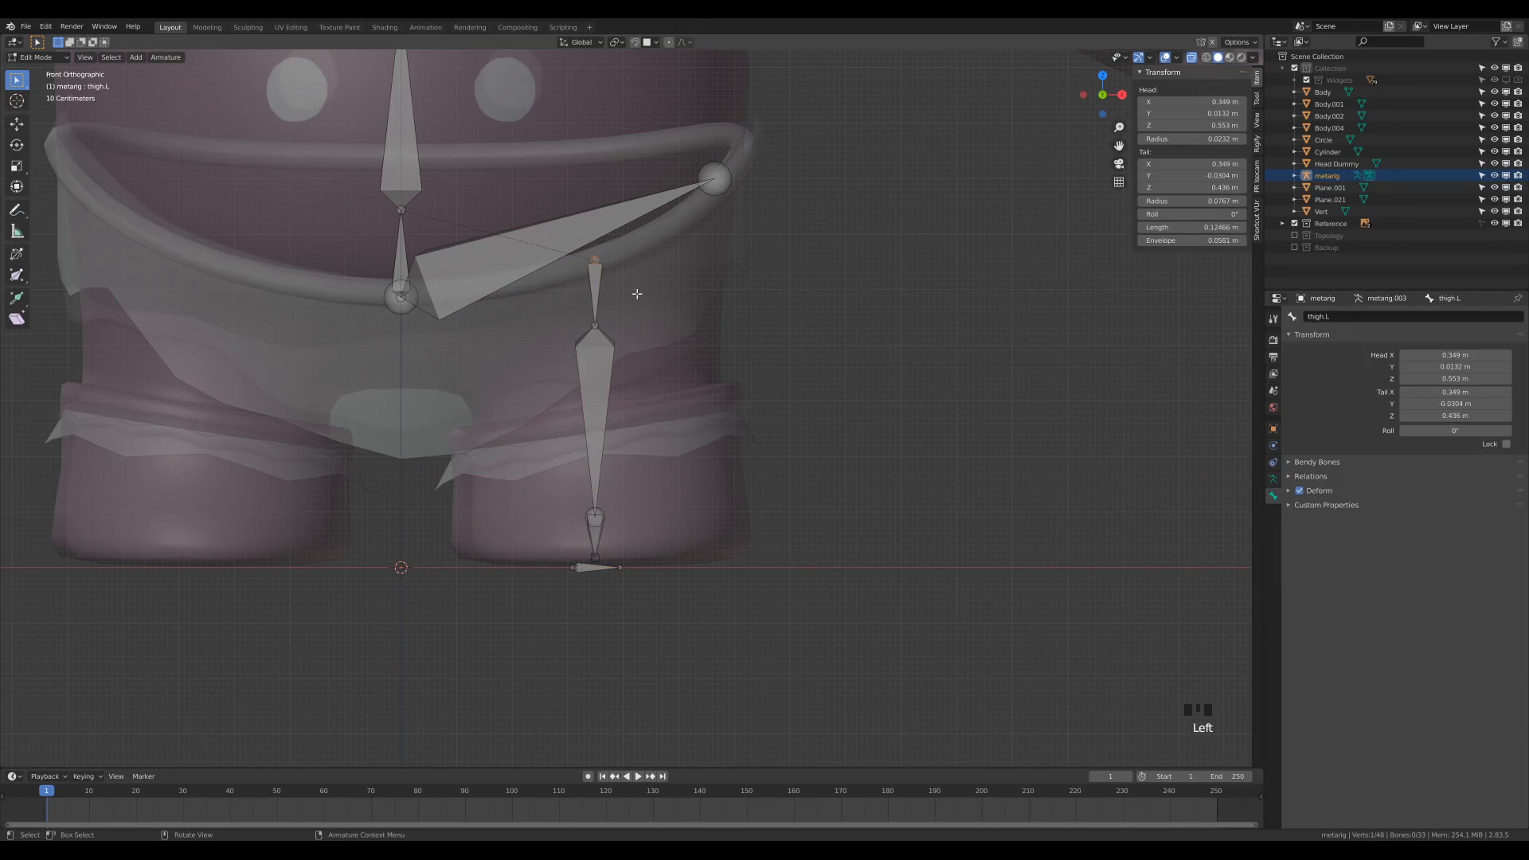
pyautogui.press('g')
pyautogui.press('z')
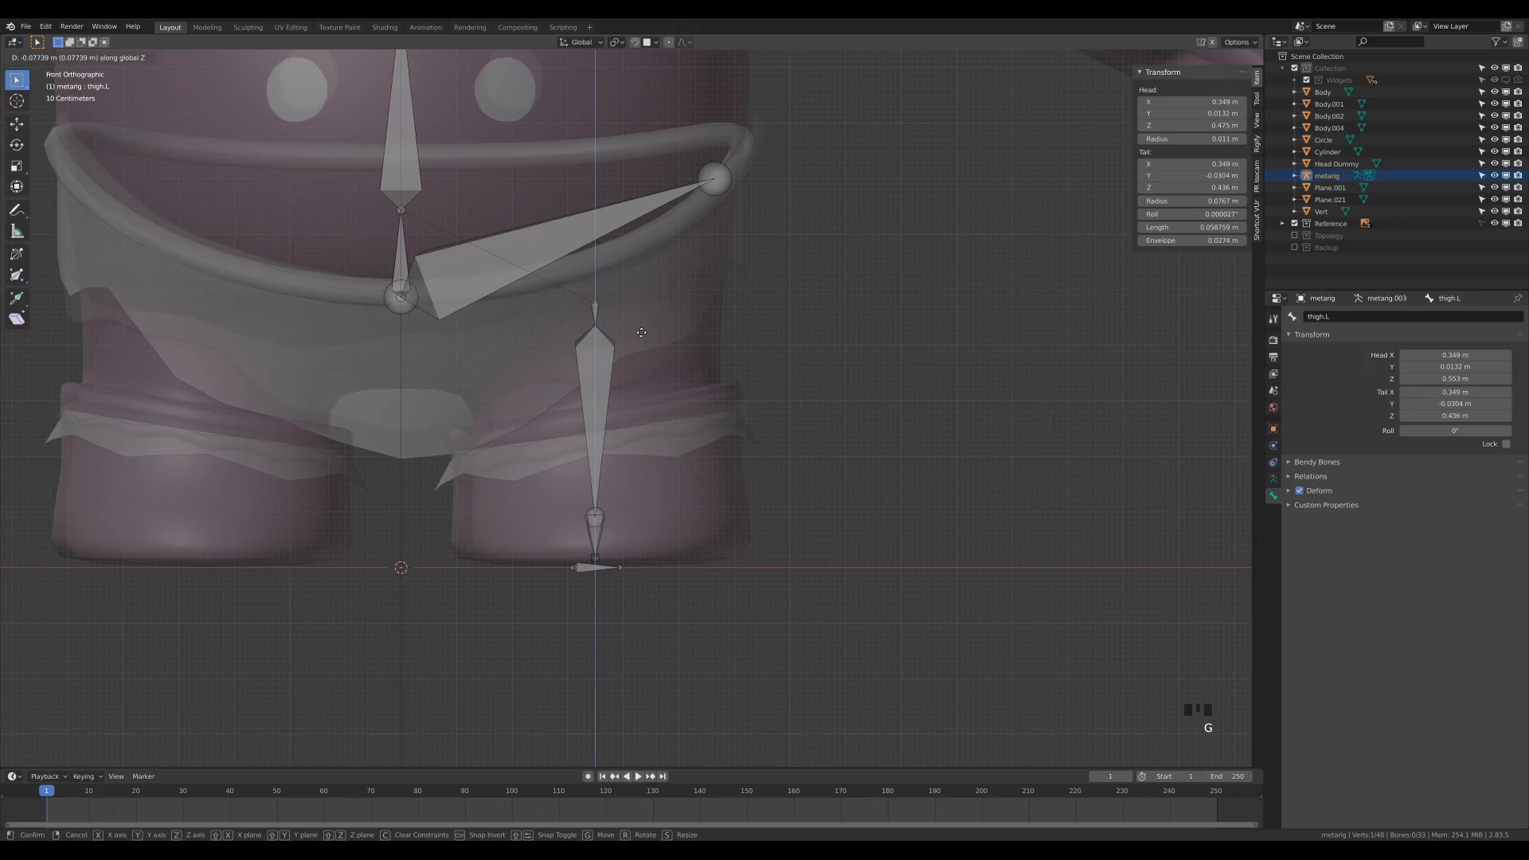
pyautogui.click(503, 405)
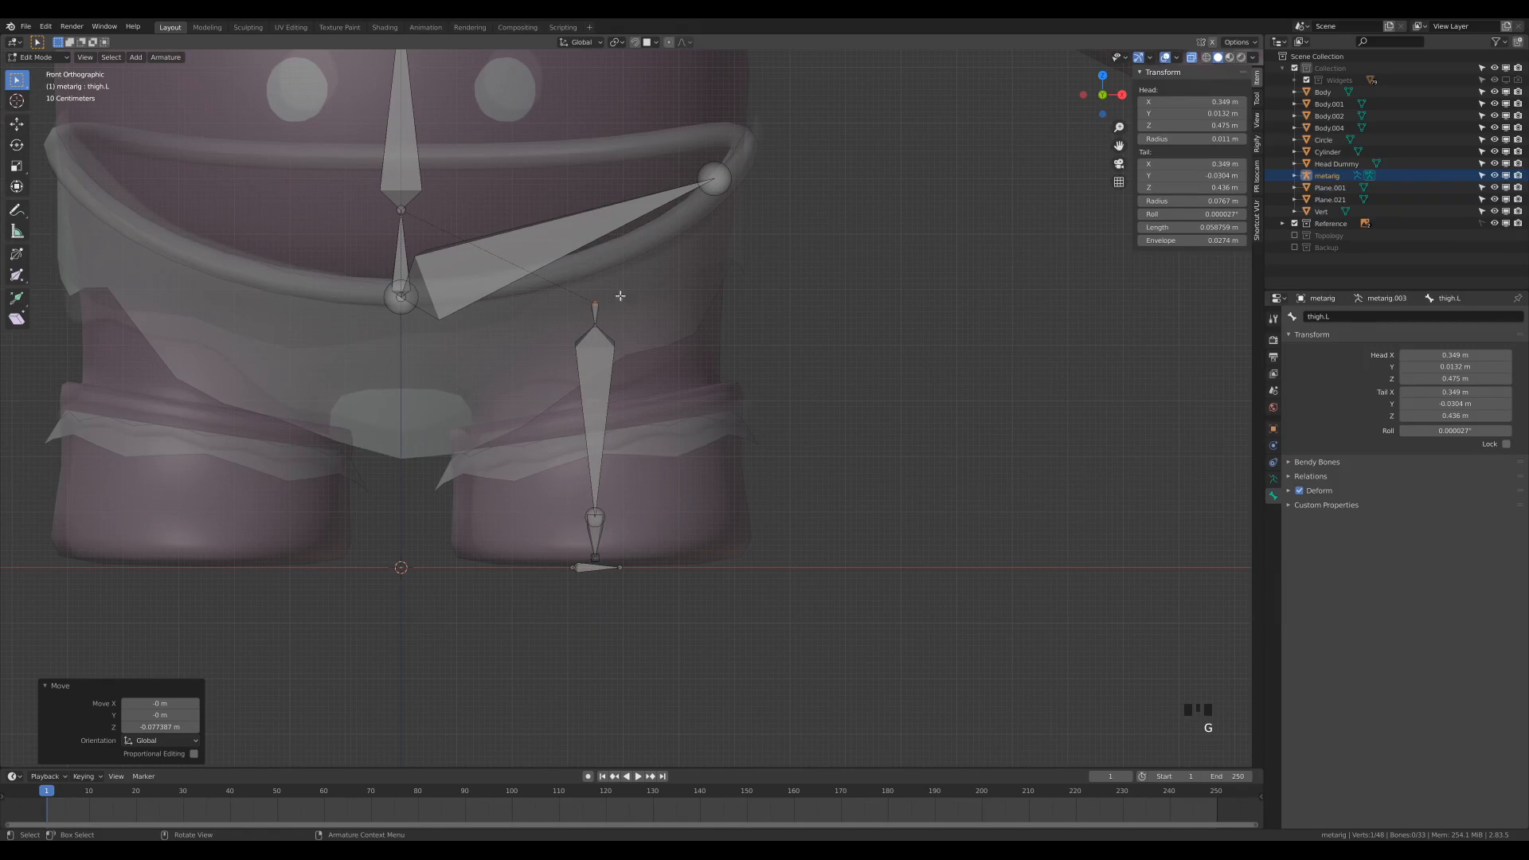
pyautogui.press('g')
pyautogui.press('z')
pyautogui.click(665, 317)
# Step: Lower the left knee joint along Z to a height of about 0.321 m
pyautogui.click(591, 327)
pyautogui.click(595, 325)
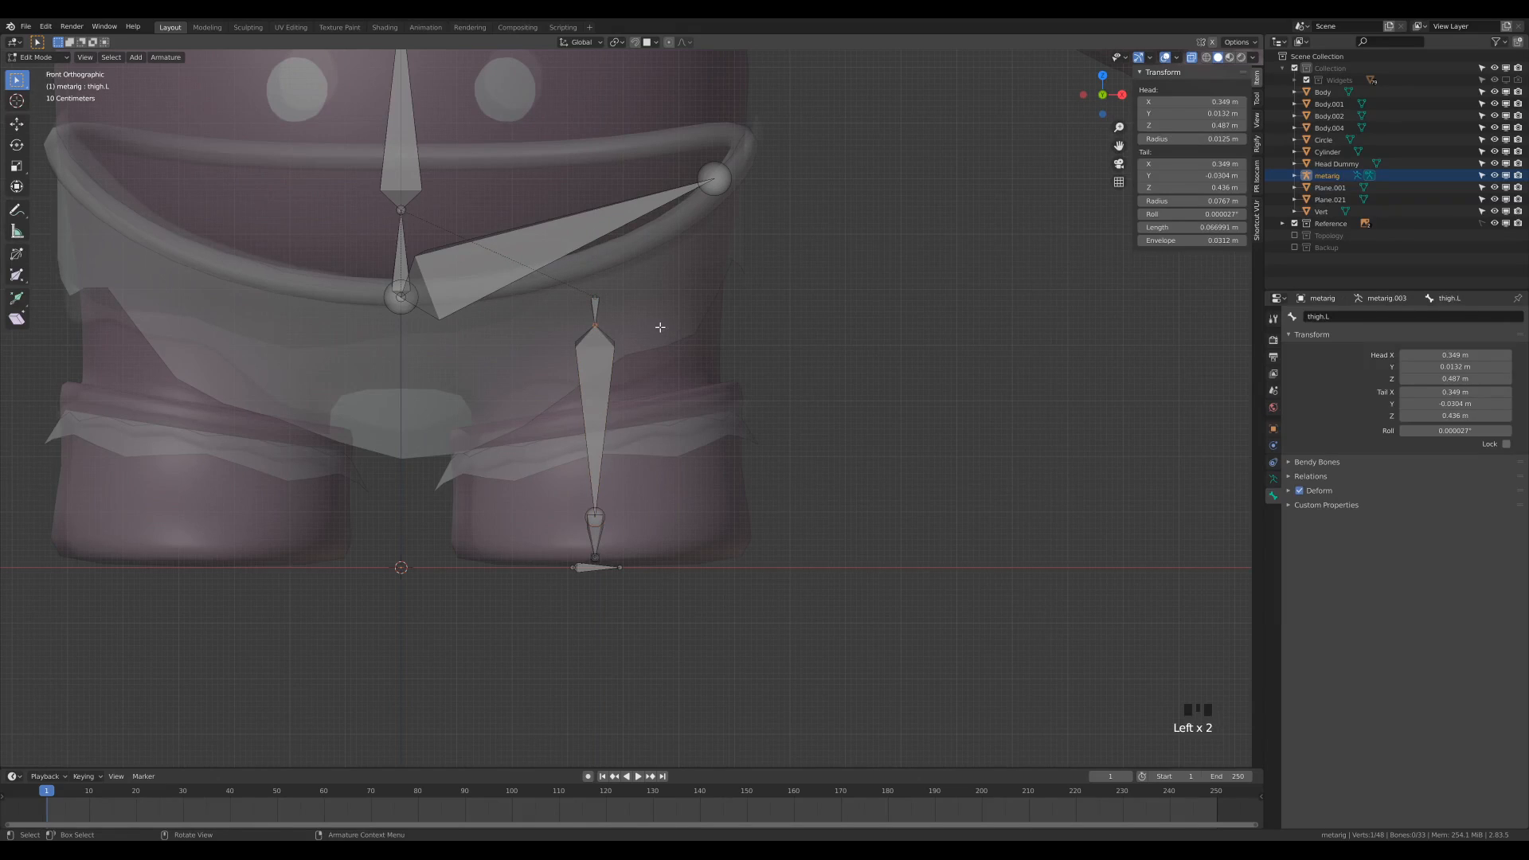
pyautogui.press('g')
pyautogui.press('z')
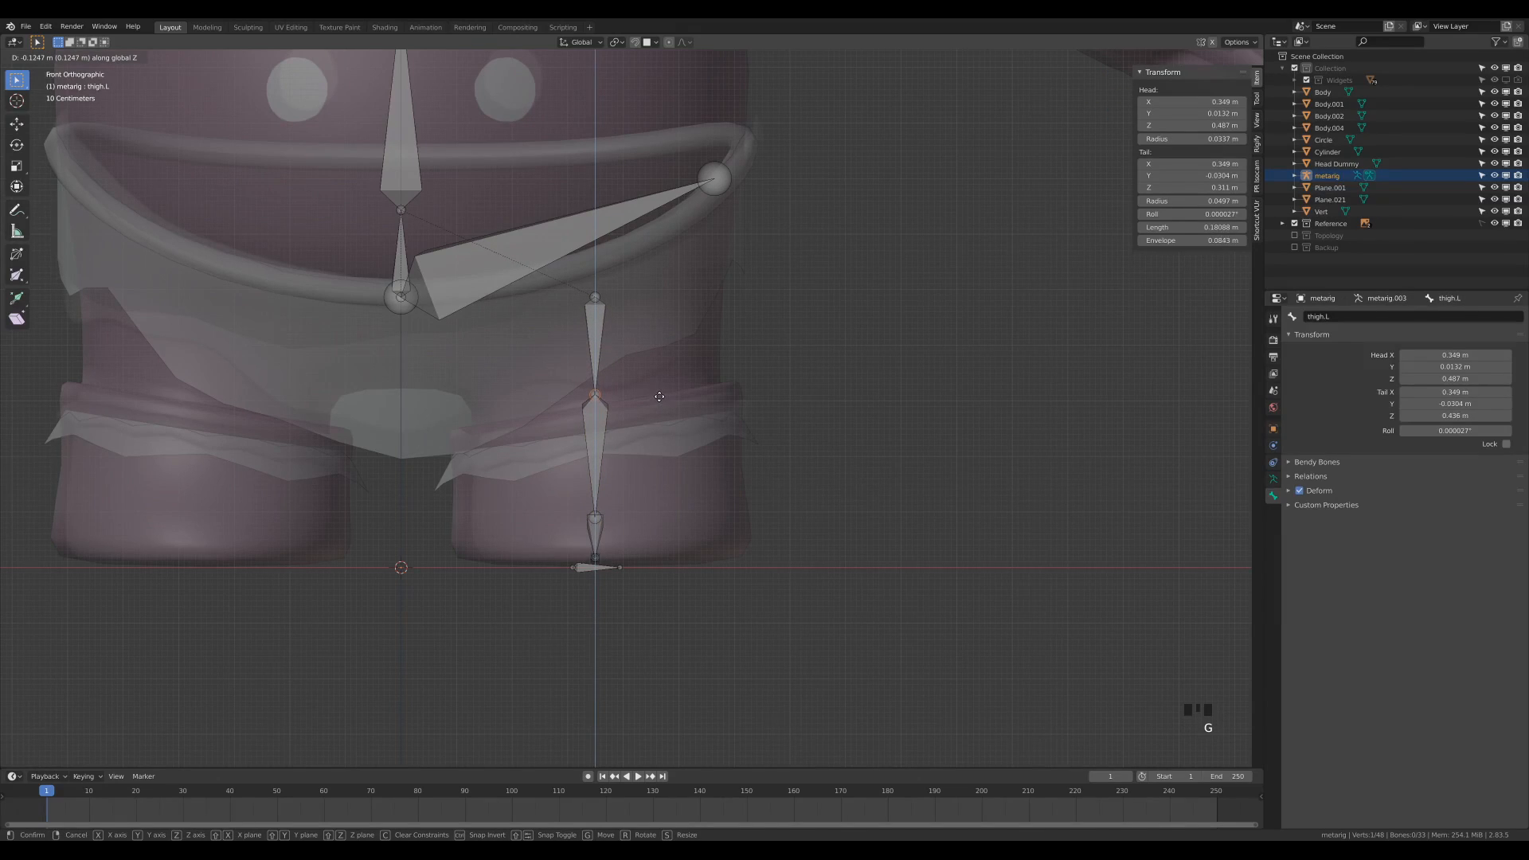
pyautogui.click(659, 394)
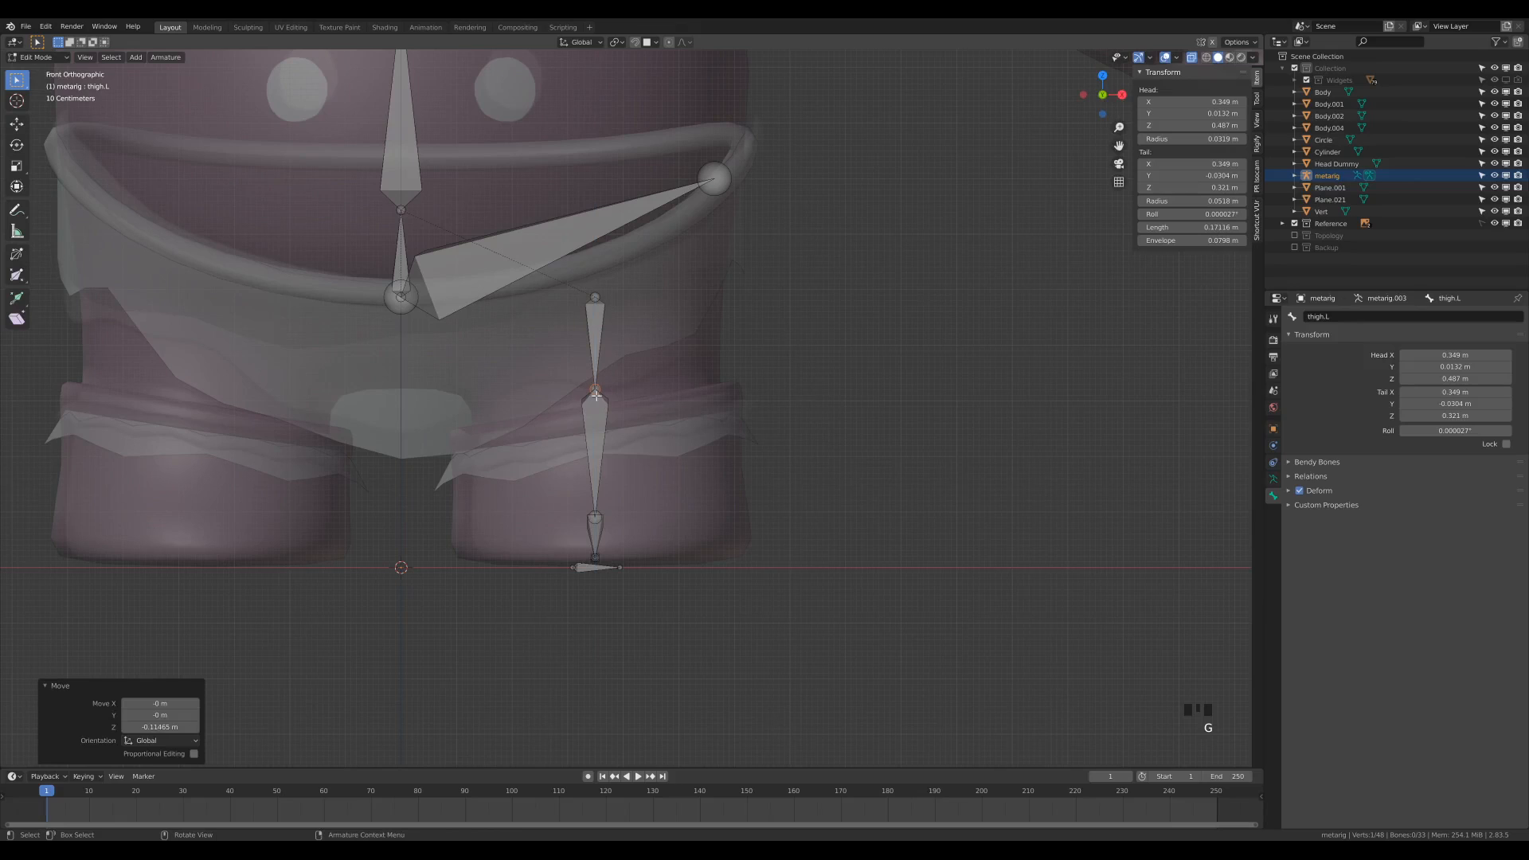
# Step: Fine-tune the heights of thigh.L's ends, placing its top at about 0.479 m and the knee at about 0.329 m
pyautogui.click(605, 302)
pyautogui.click(675, 393)
pyautogui.press('g')
pyautogui.click(620, 489)
# Step: Move the left wrist joint and all hand bones to the body's wrist, about 0.190 m in X and -0.277 m in Z
pyautogui.scroll(-4, 733, 433)
pyautogui.keyDown('shift'); pyautogui.moveTo(734, 433); pyautogui.dragTo(630, 441, button='middle'); pyautogui.keyUp('shift')
pyautogui.scroll(3, 591, 500)
pyautogui.moveTo(476, 215); pyautogui.dragTo(718, 483)
pyautogui.moveTo(576, 339); pyautogui.dragTo(724, 468)
pyautogui.press('g')
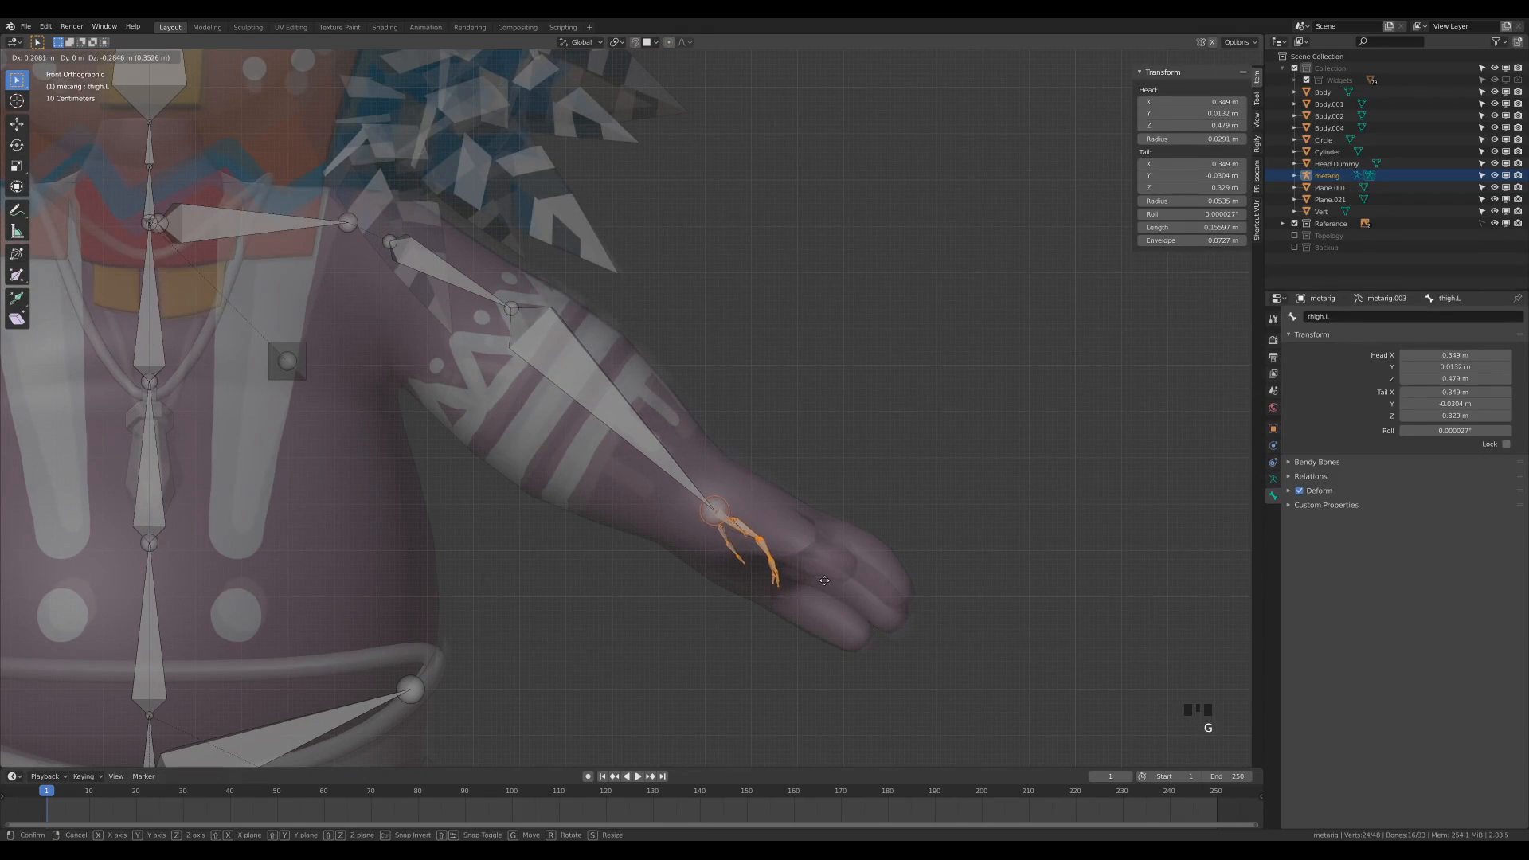
pyautogui.click(818, 577)
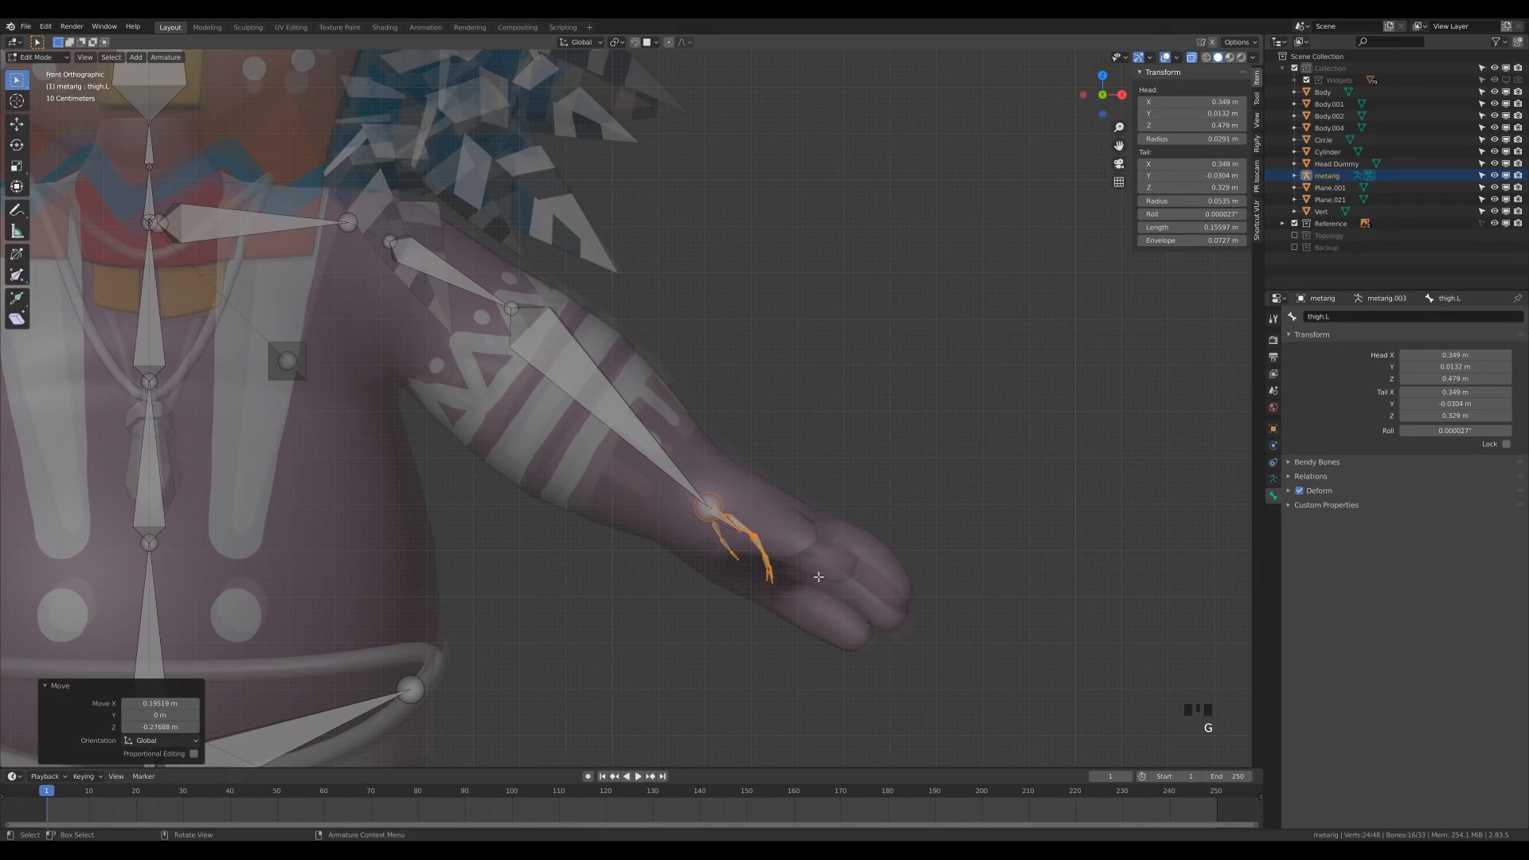
# Step: Move the left elbow joint to the middle of the arm, at about 0.896 m in X and 1.34 m in Z
pyautogui.click(514, 308)
pyautogui.press('g')
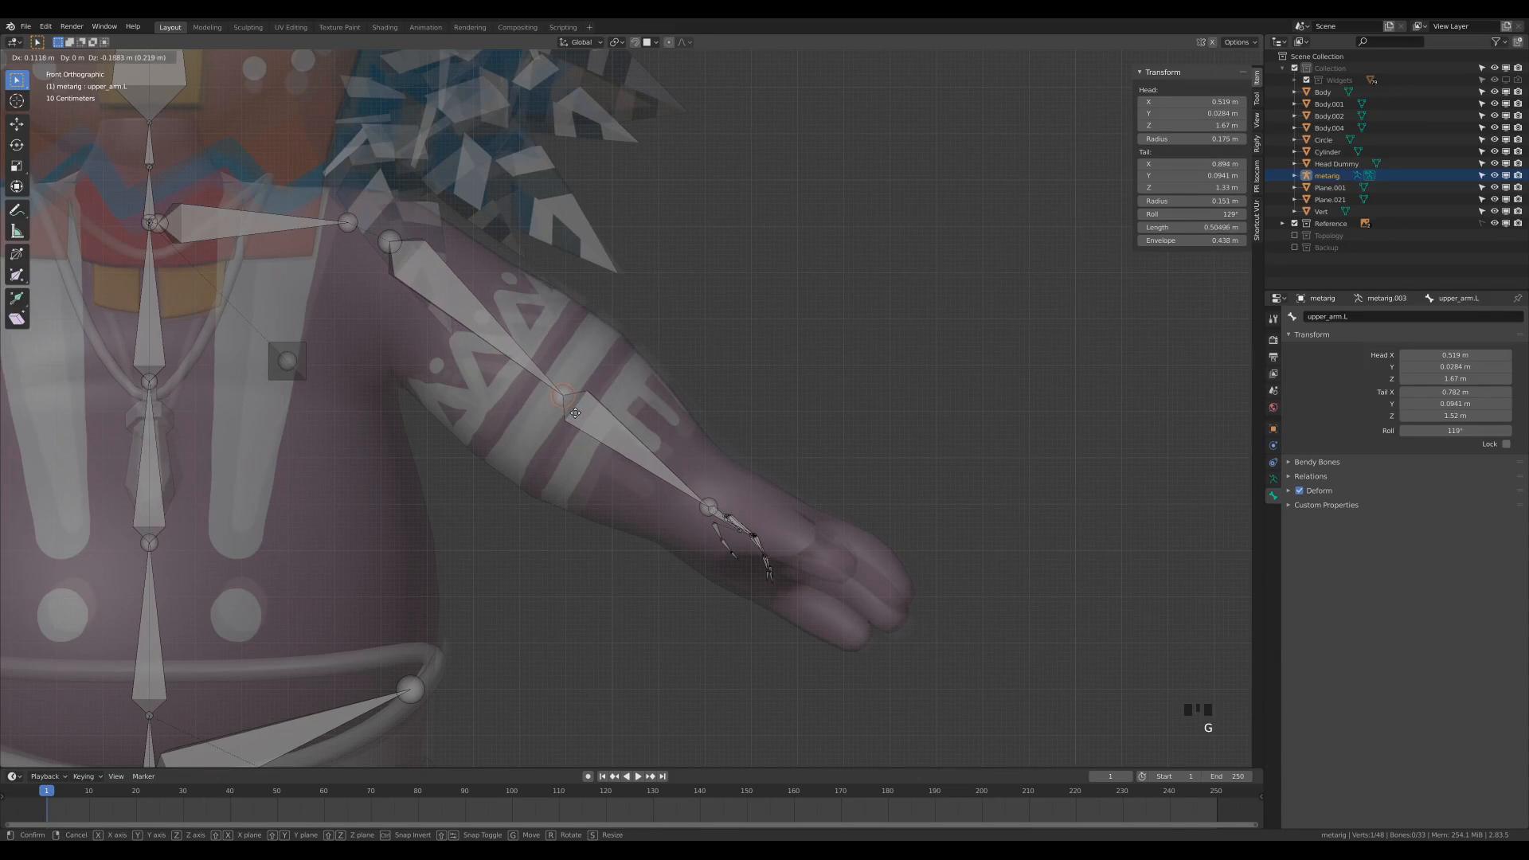
pyautogui.click(573, 409)
pyautogui.press('g')
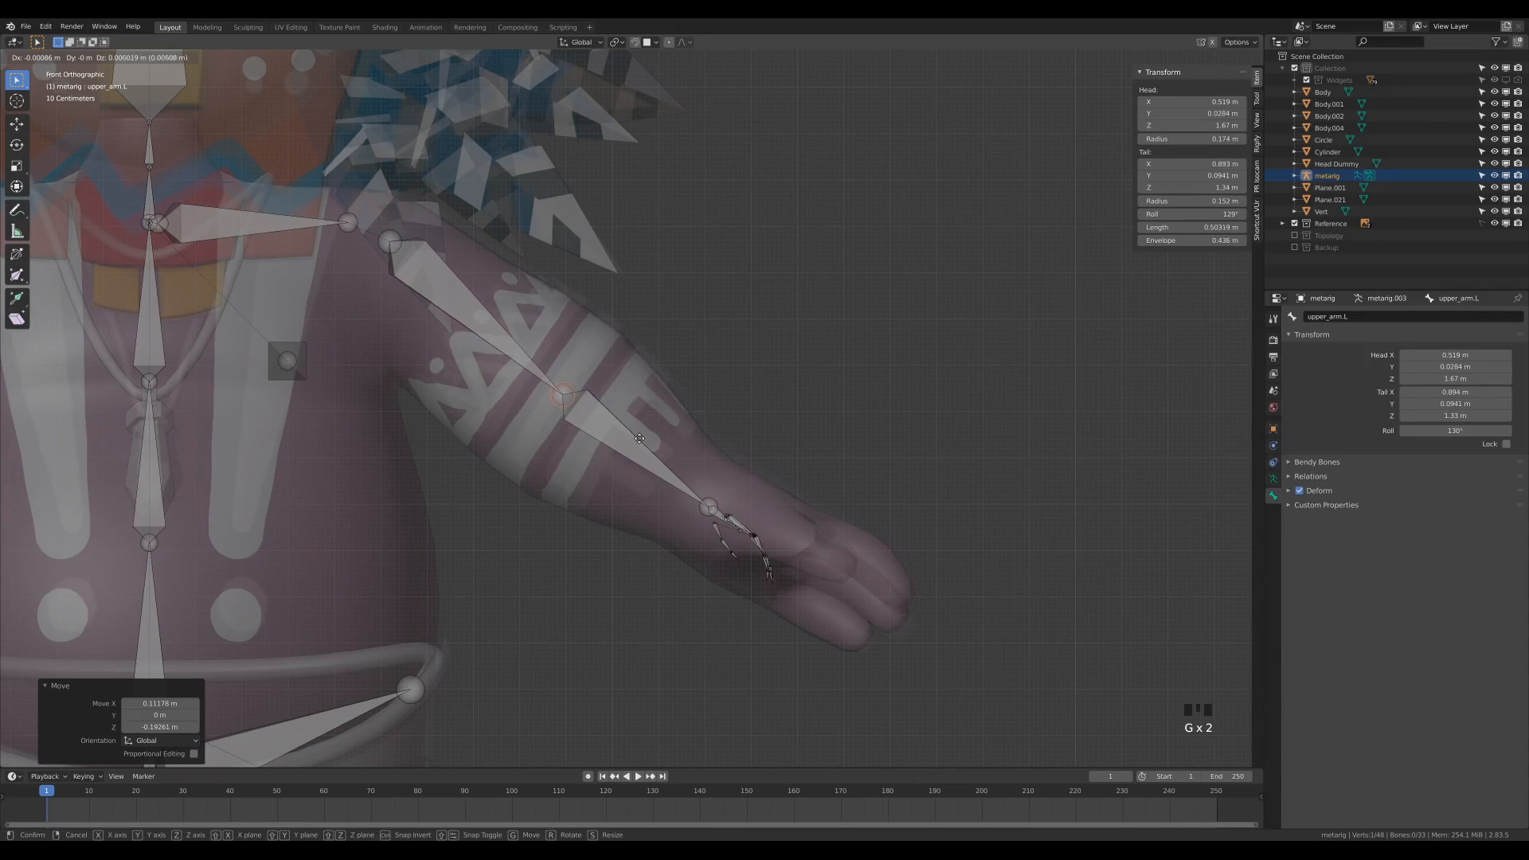
pyautogui.click(641, 436)
# Step: Enlarge the left hand bones and reposition them over the hand mesh, with the wrist at about X 1.24 m and Z 1.14 m
pyautogui.moveTo(710, 483); pyautogui.dragTo(879, 657)
pyautogui.press('s')
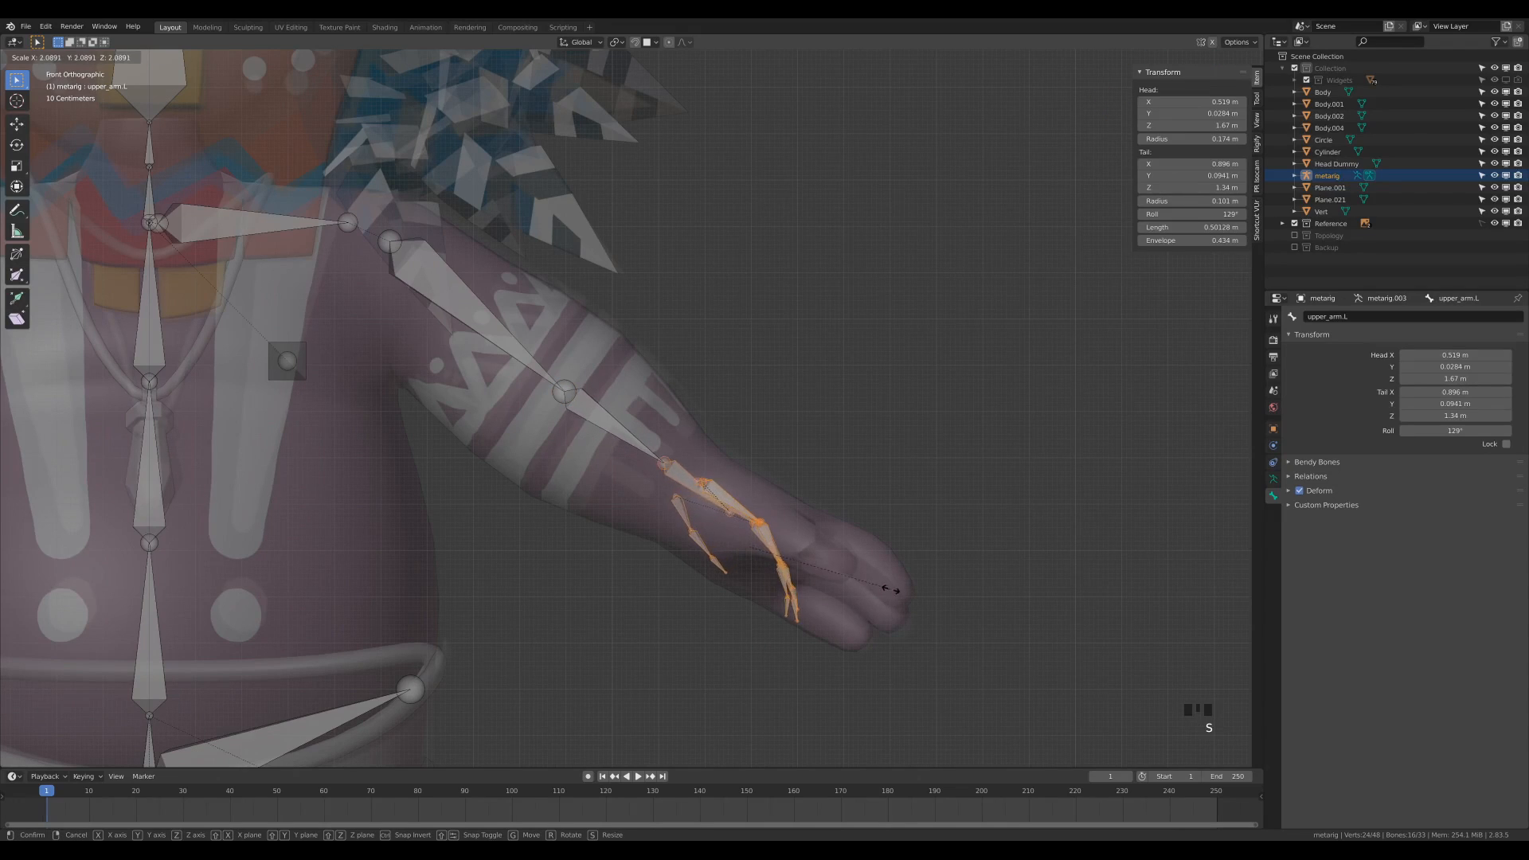
pyautogui.click(891, 589)
pyautogui.press('g')
pyautogui.click(922, 596)
pyautogui.press('s')
pyautogui.click(942, 607)
pyautogui.press('g')
pyautogui.click(949, 604)
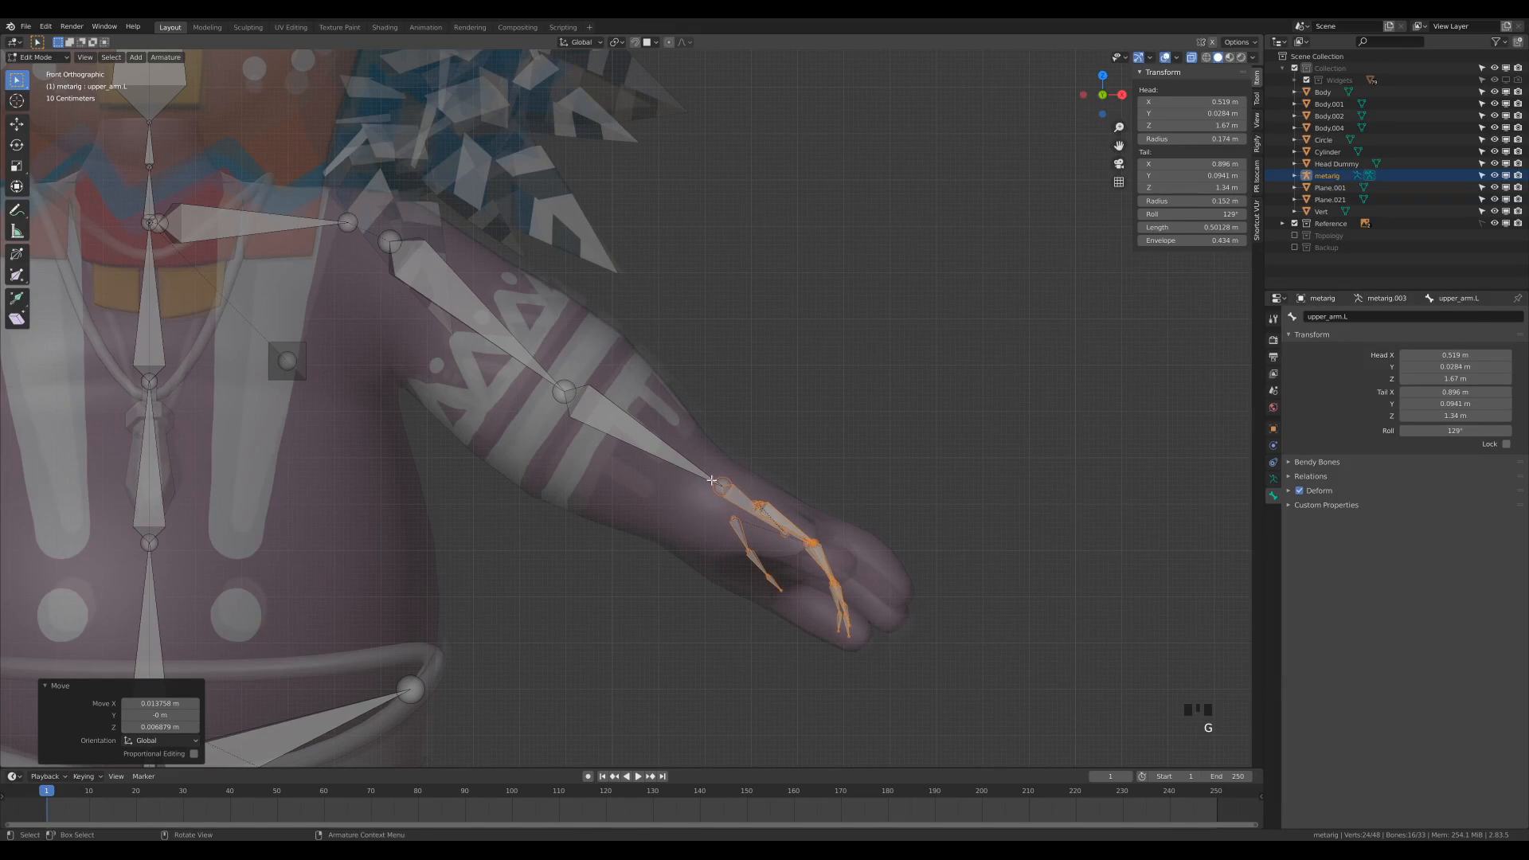
# Step: Try moving the left wrist joint alone, slightly inward and down, and undo the move
pyautogui.click(729, 490)
pyautogui.press('g')
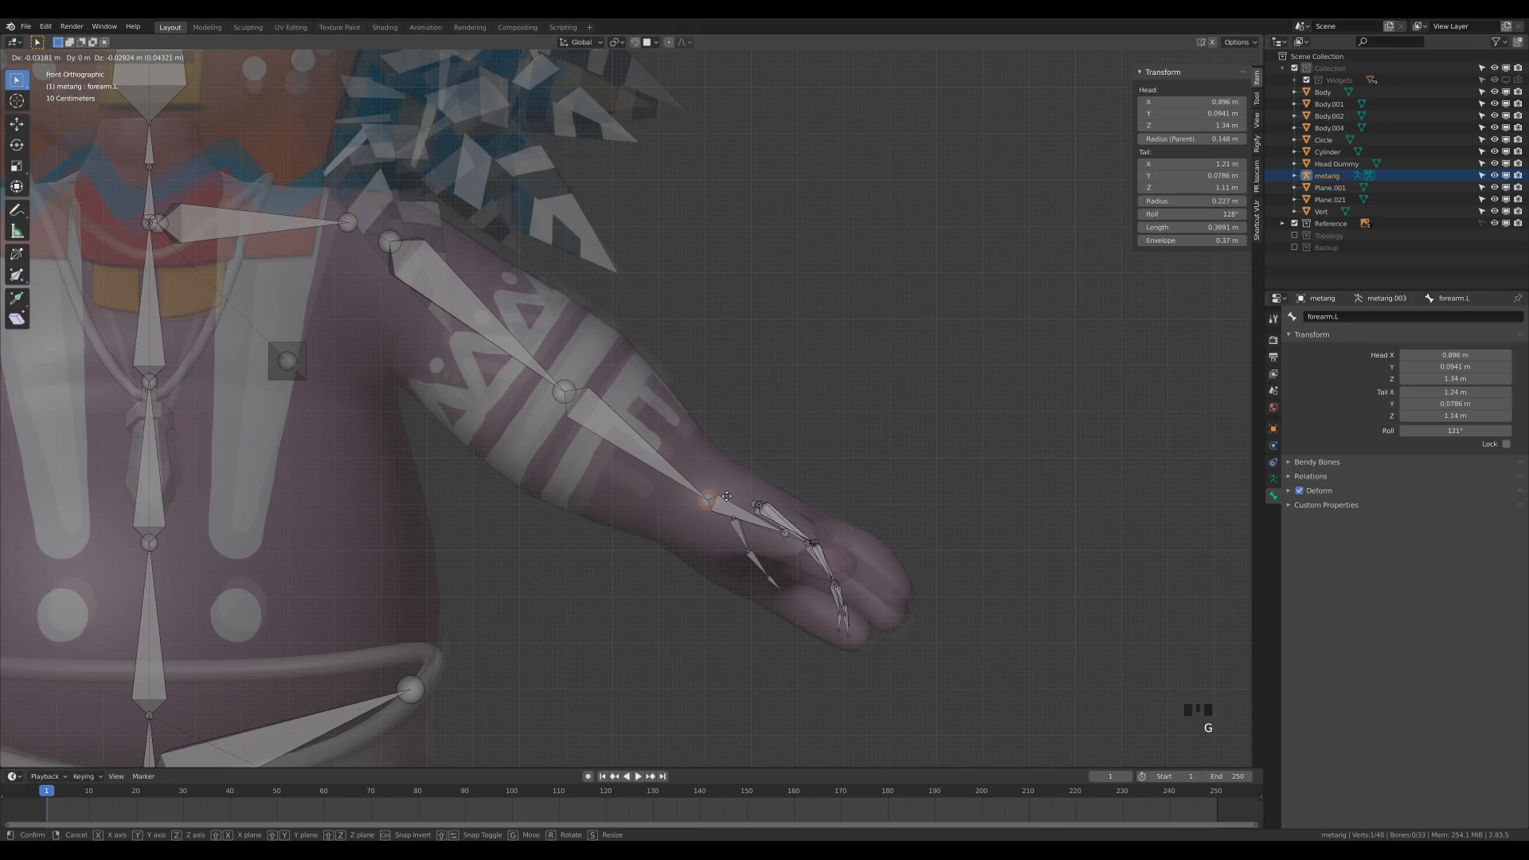
pyautogui.click(727, 497)
pyautogui.hotkey('ctrl', 'z')
# Step: Rotate the left wrist joint and all hand bones about 4.64° in the front view to follow the hand mesh
pyautogui.moveTo(700, 435); pyautogui.dragTo(955, 706)
pyautogui.press('r')
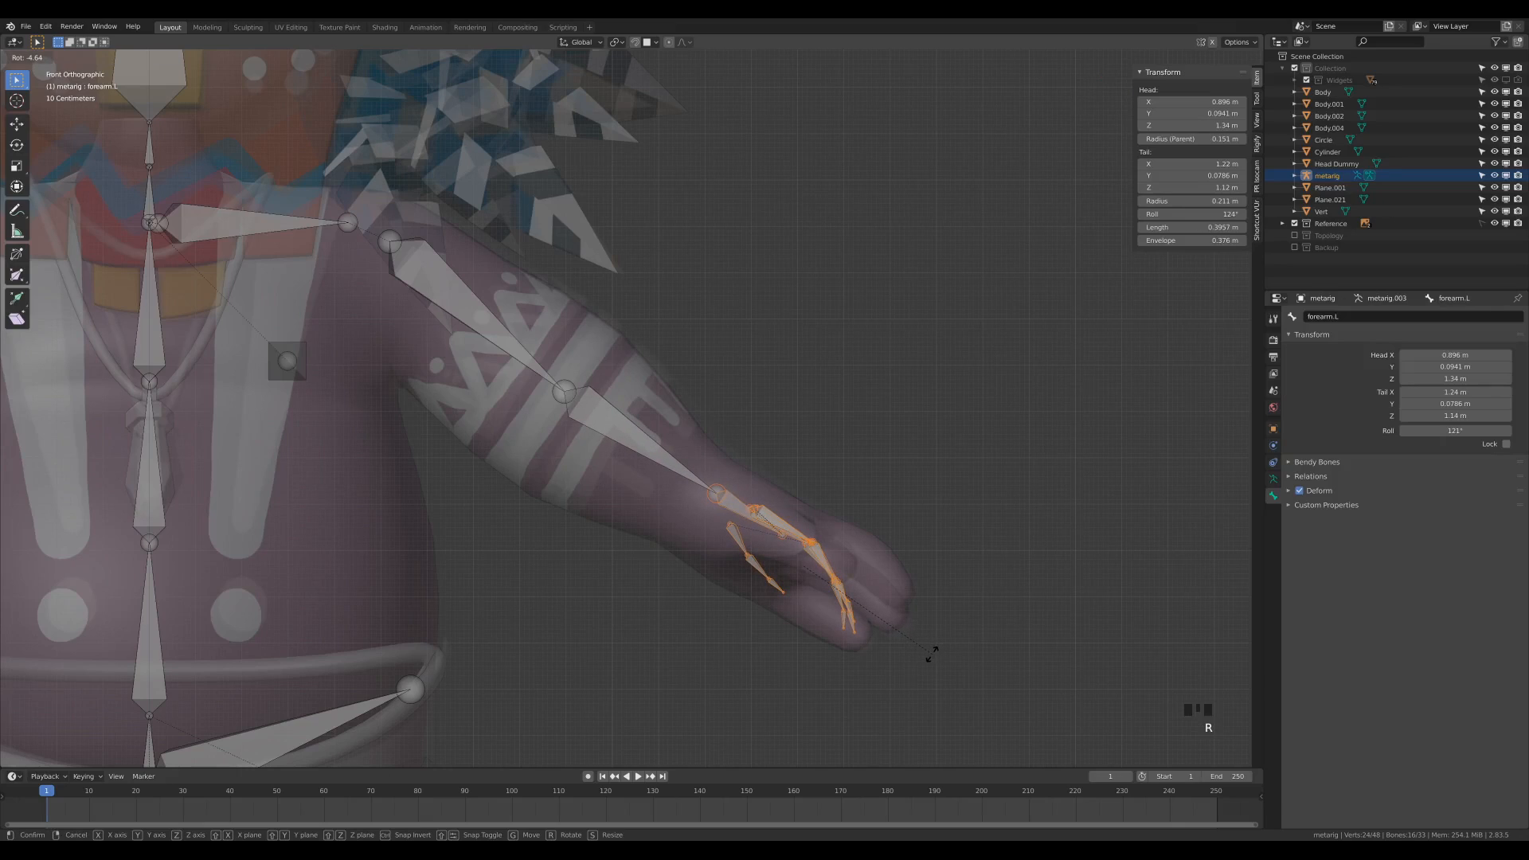
pyautogui.click(932, 654)
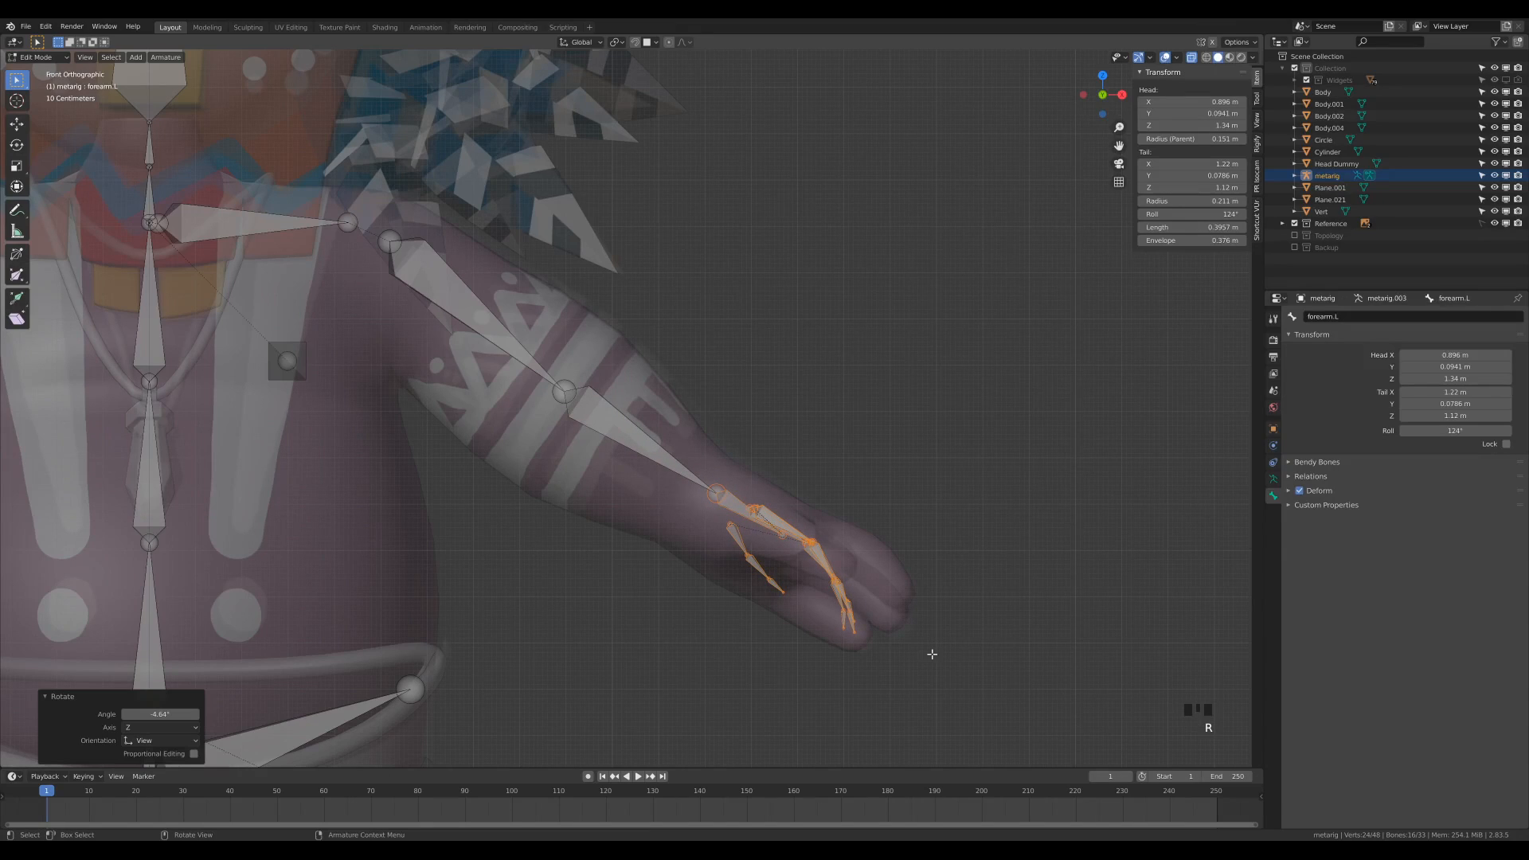
# Step: In the side view, shift all meta-rig bones back along Y by about 0.128 m to centre them in the body
pyautogui.press('KP_3')
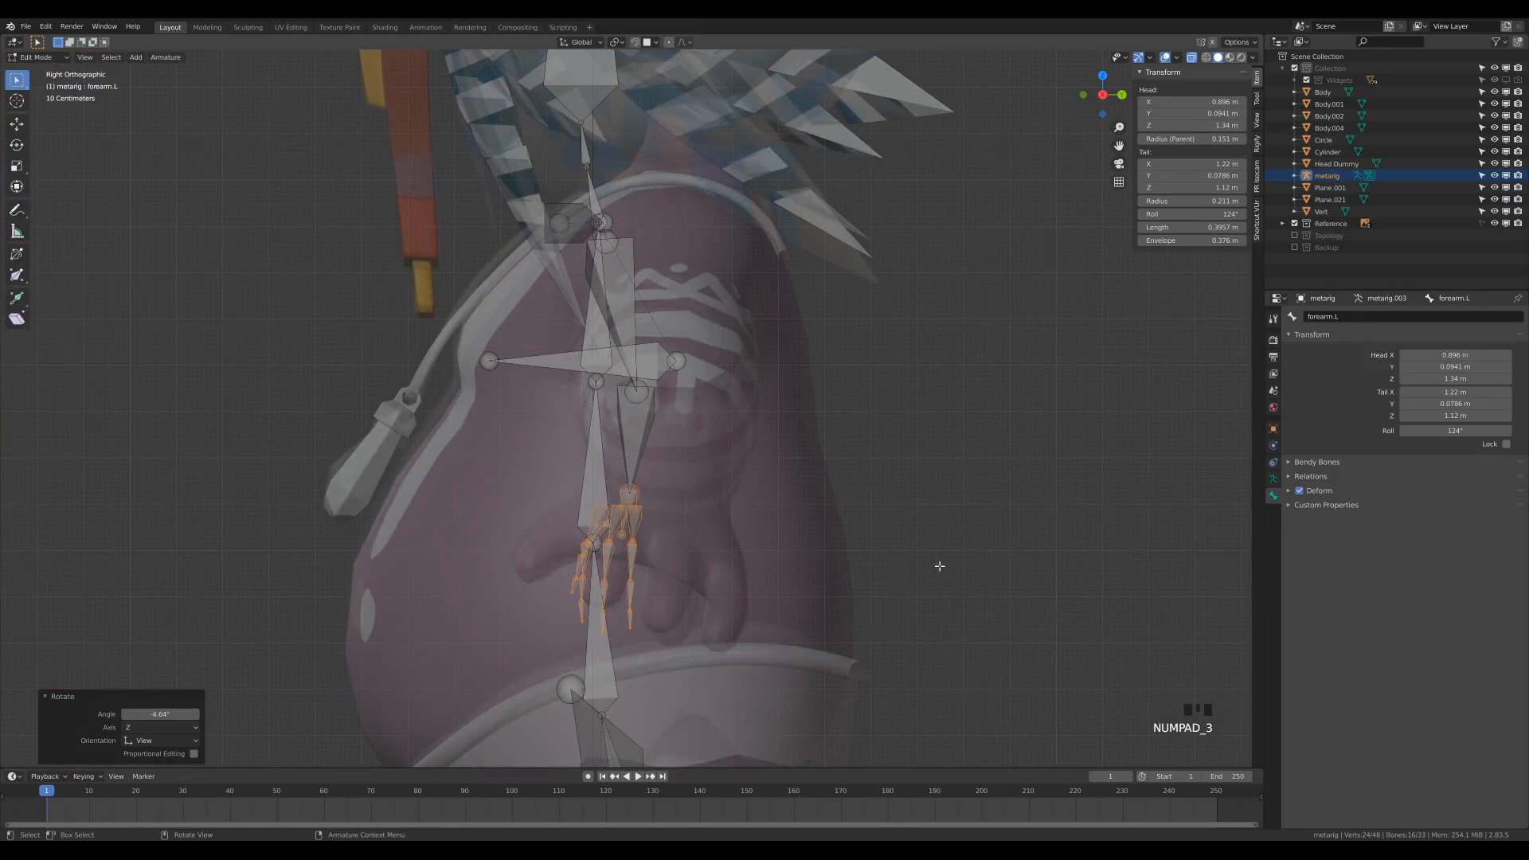
pyautogui.scroll(-4, 834, 518)
pyautogui.press('a')
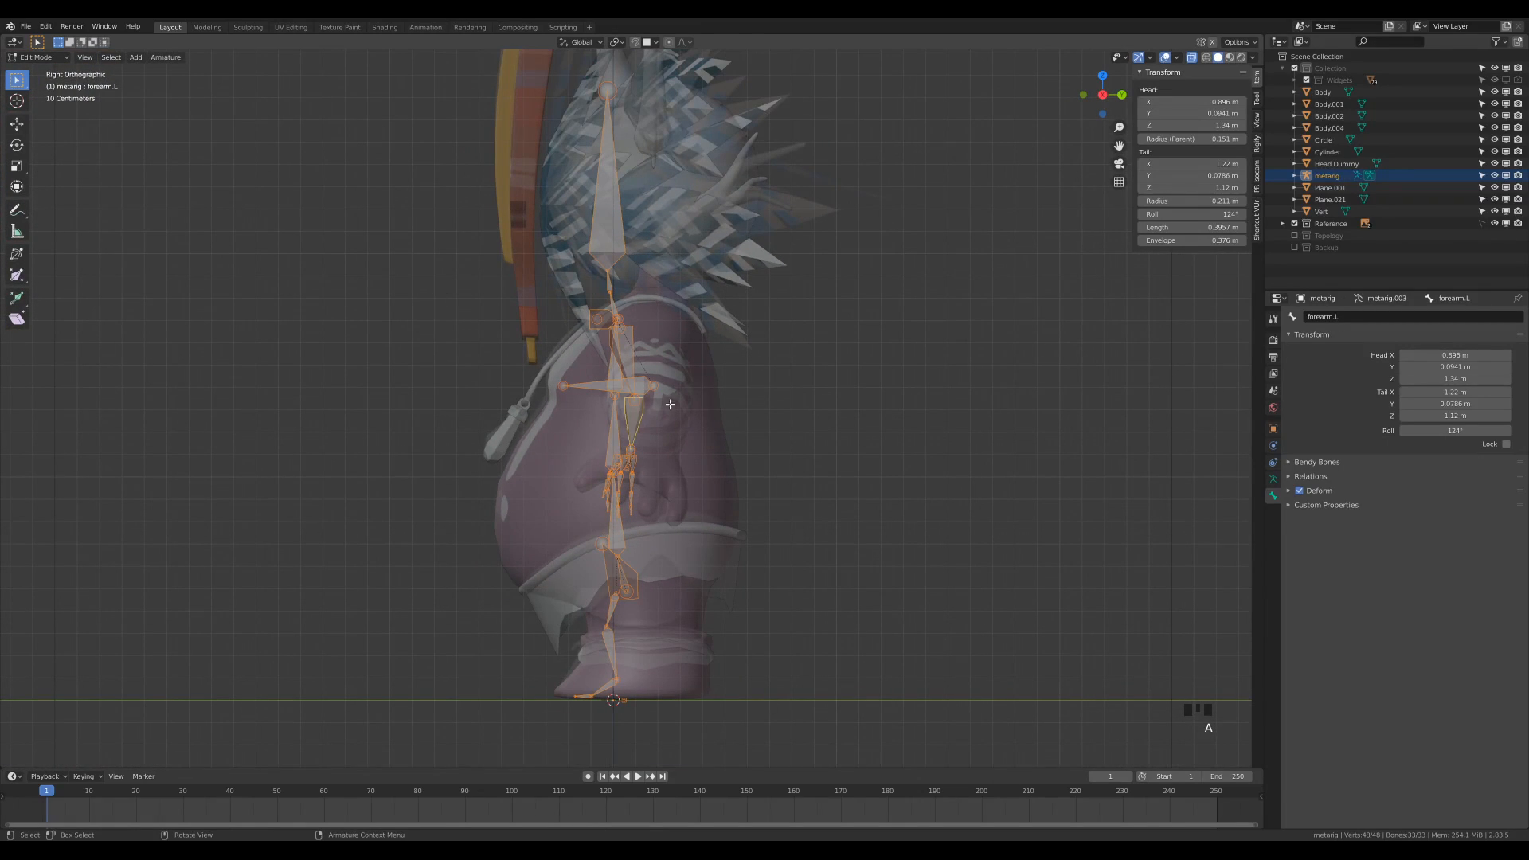
pyautogui.press('g')
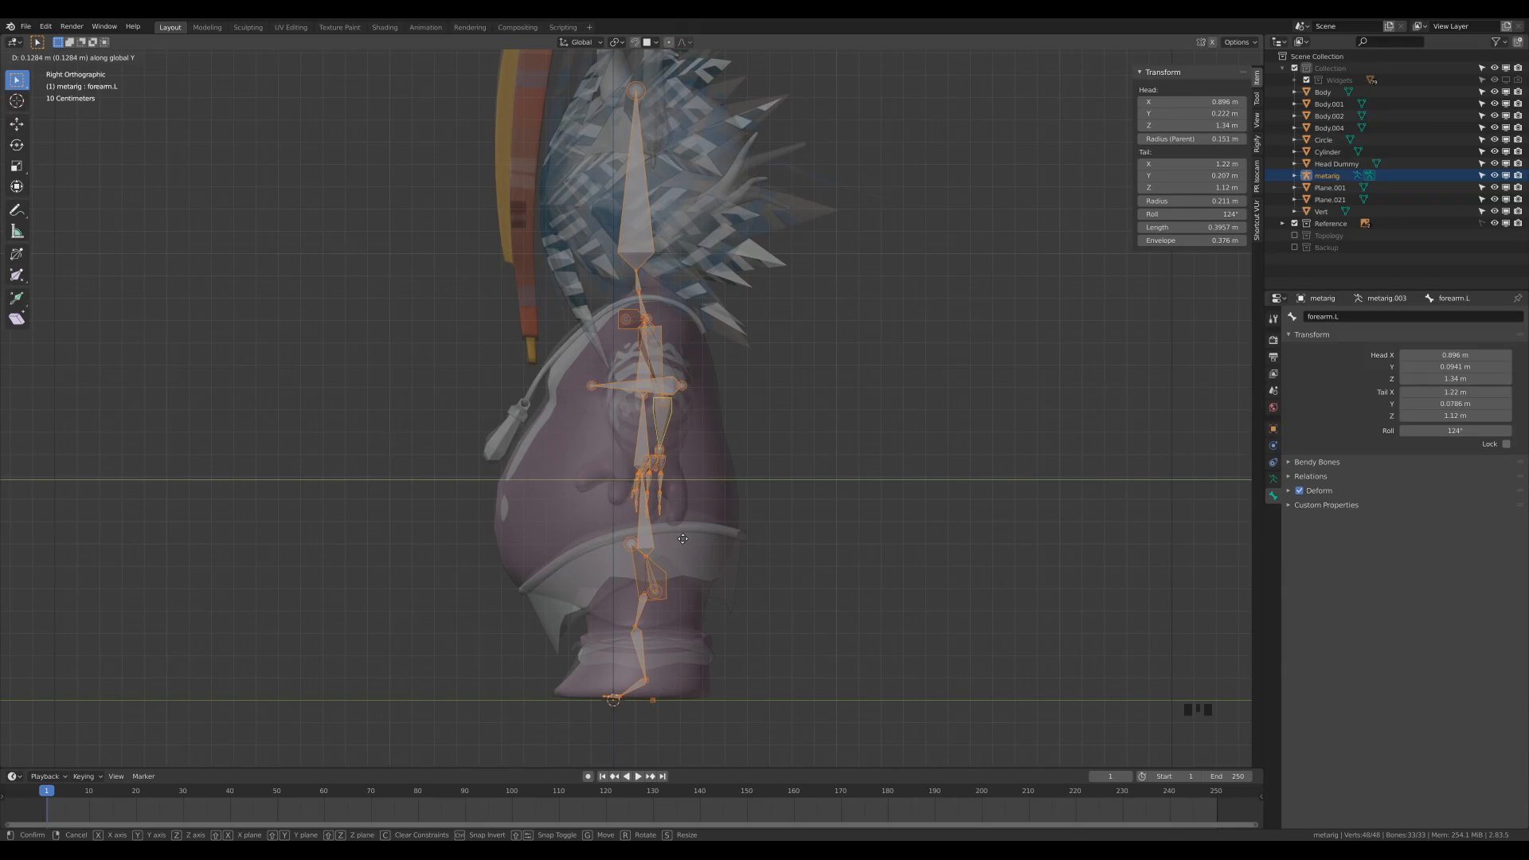
pyautogui.click(683, 539)
# Step: Enlarge the left breast bone to about 0.567 m long and shift it forward by about 0.031 m along Y
pyautogui.scroll(3, 722, 458)
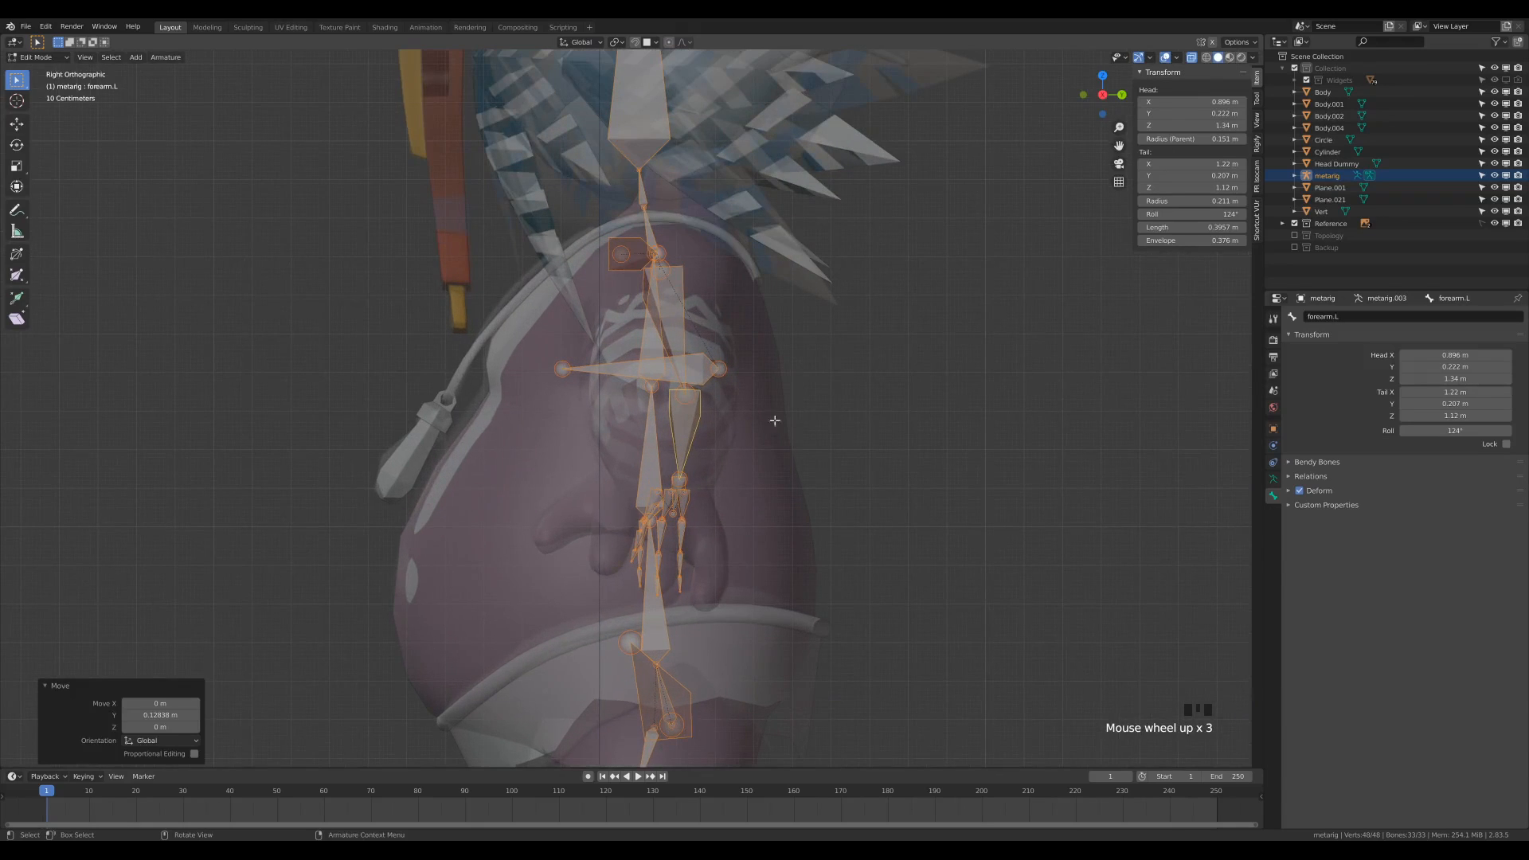
pyautogui.click(689, 368)
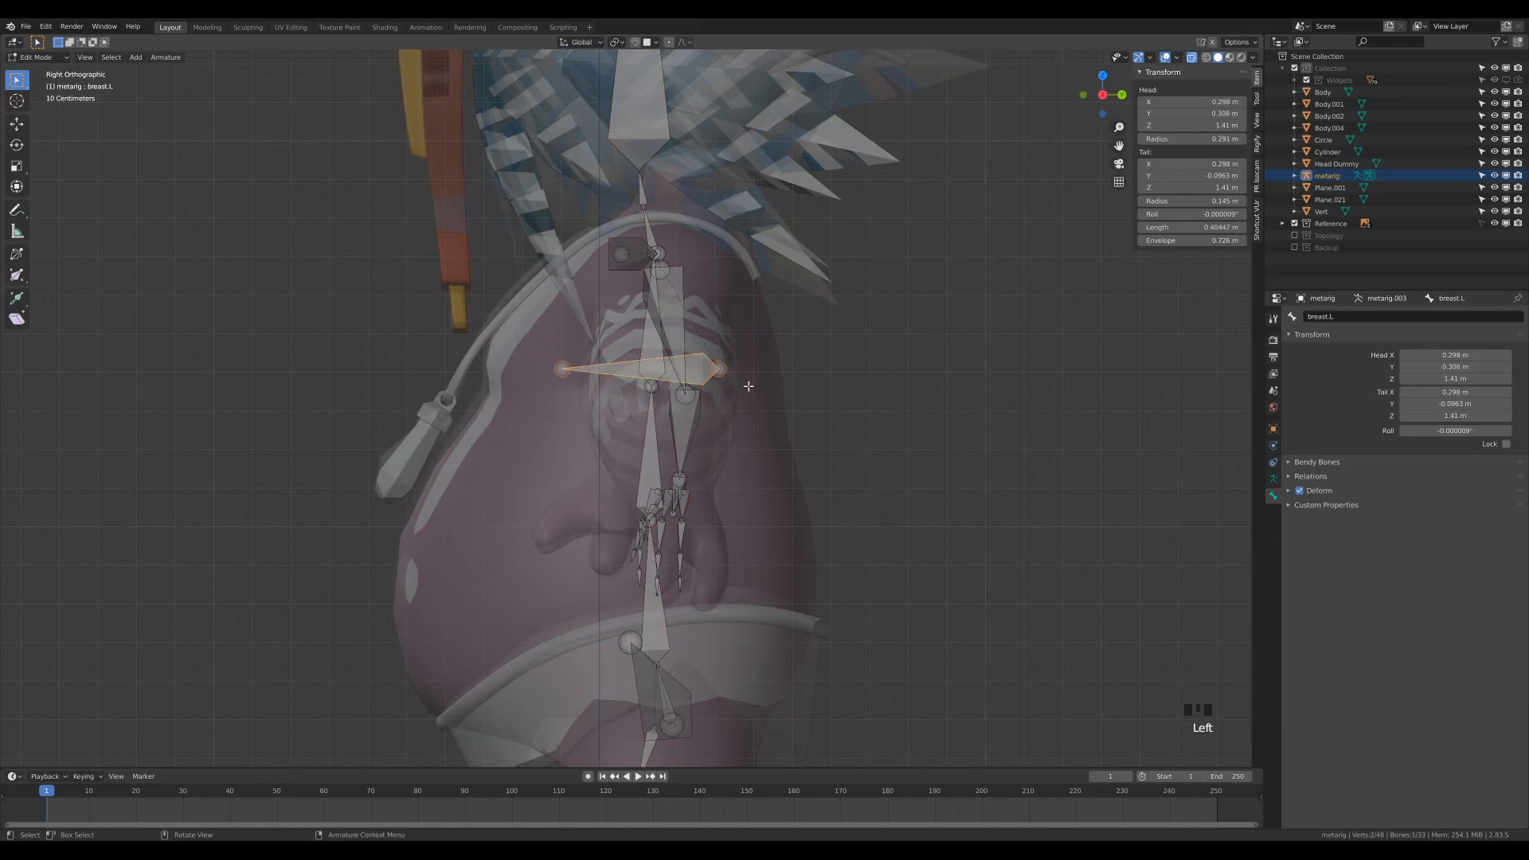
pyautogui.press('s')
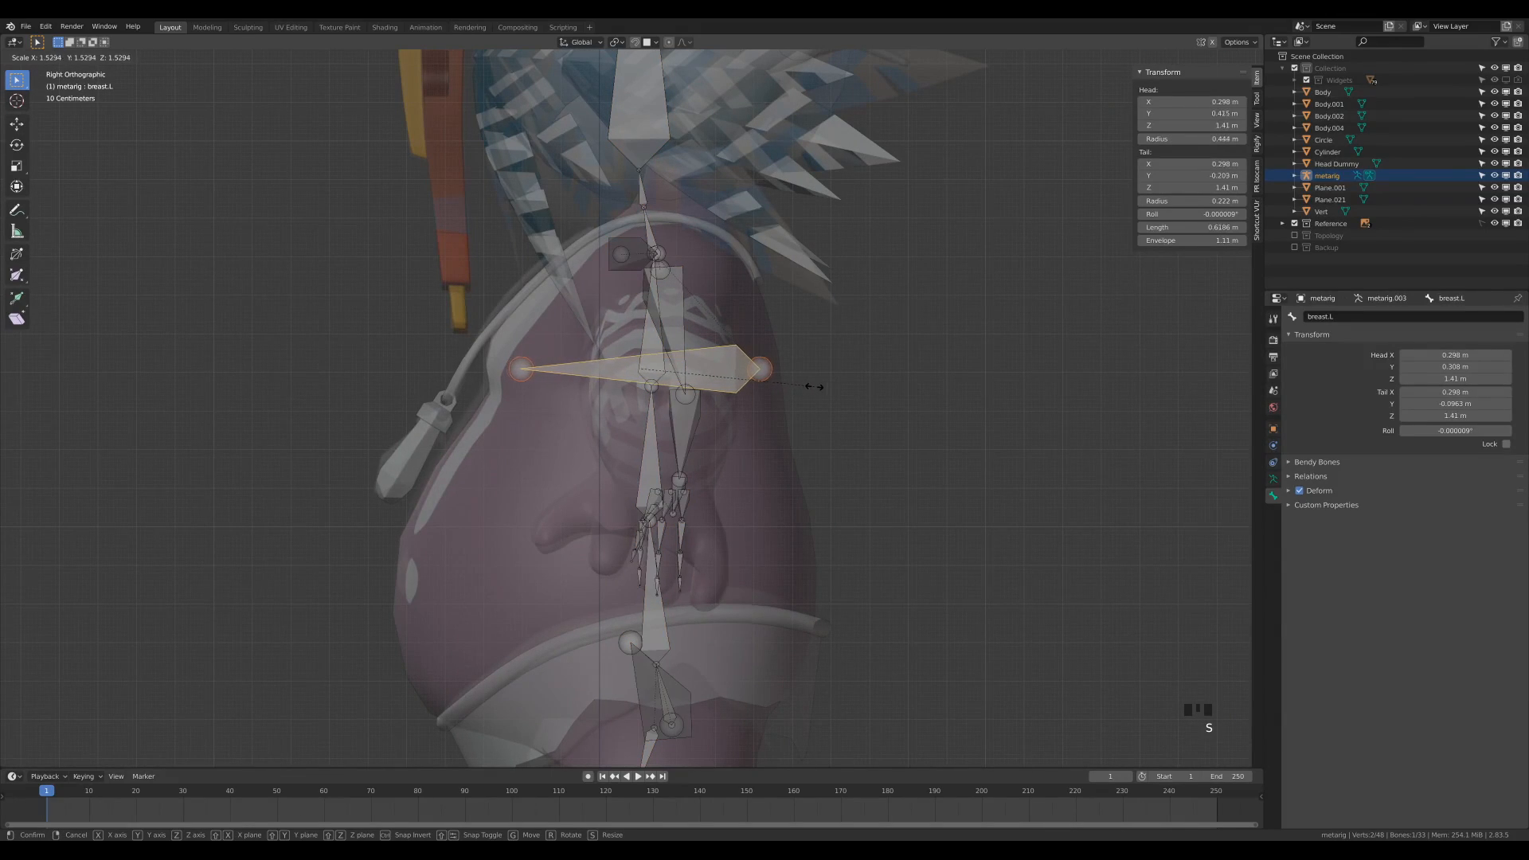
pyautogui.click(800, 379)
pyautogui.press('g')
pyautogui.click(788, 380)
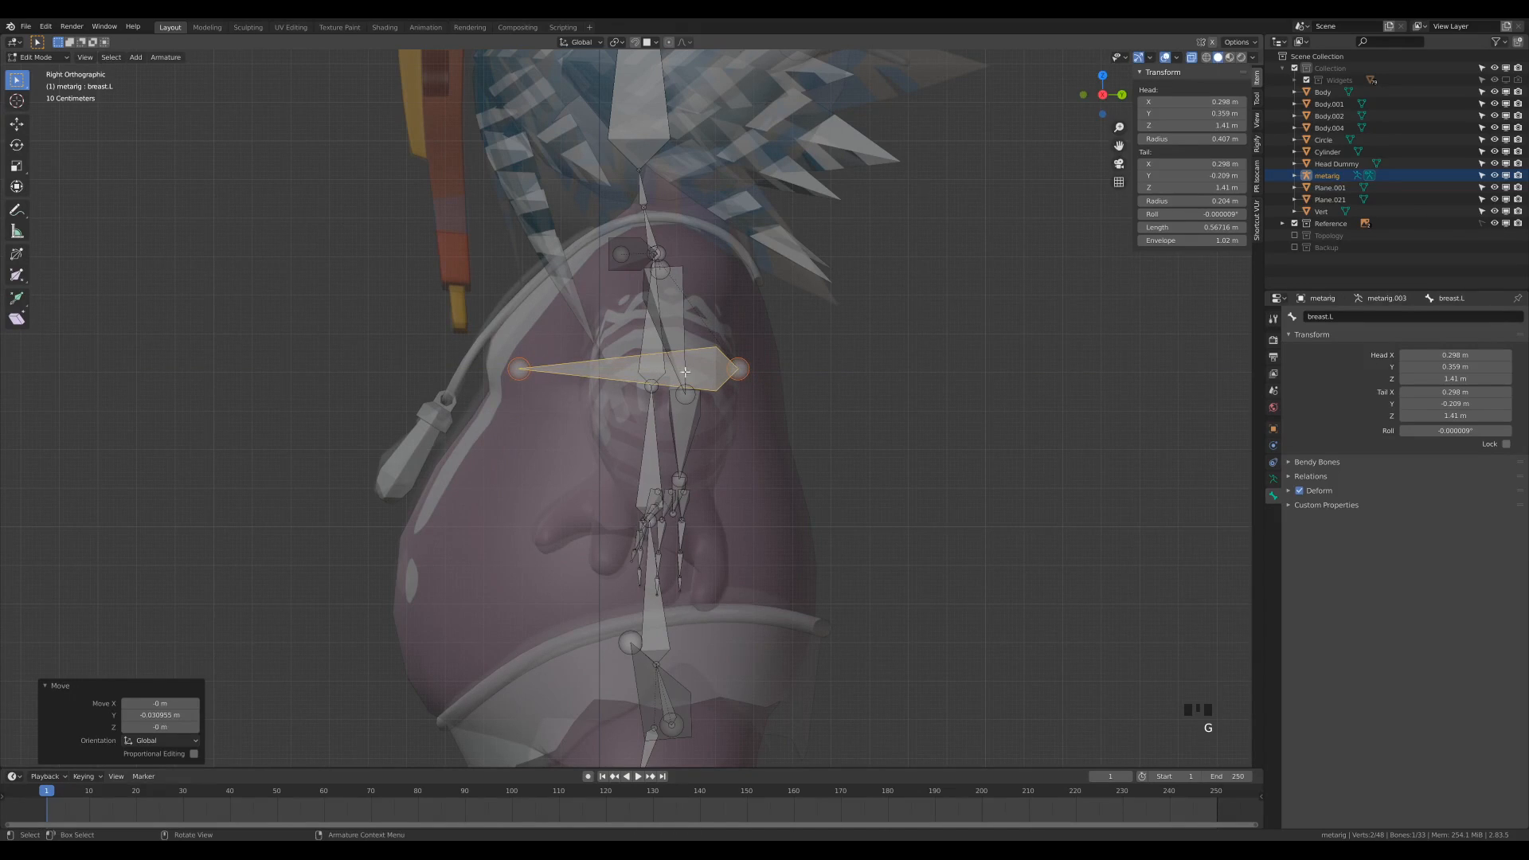
# Step: In the side view, nudge the left knee joint and move the ankle joint back to about Y 0.259 m and Z 0.148 m
pyautogui.press('KP_1')
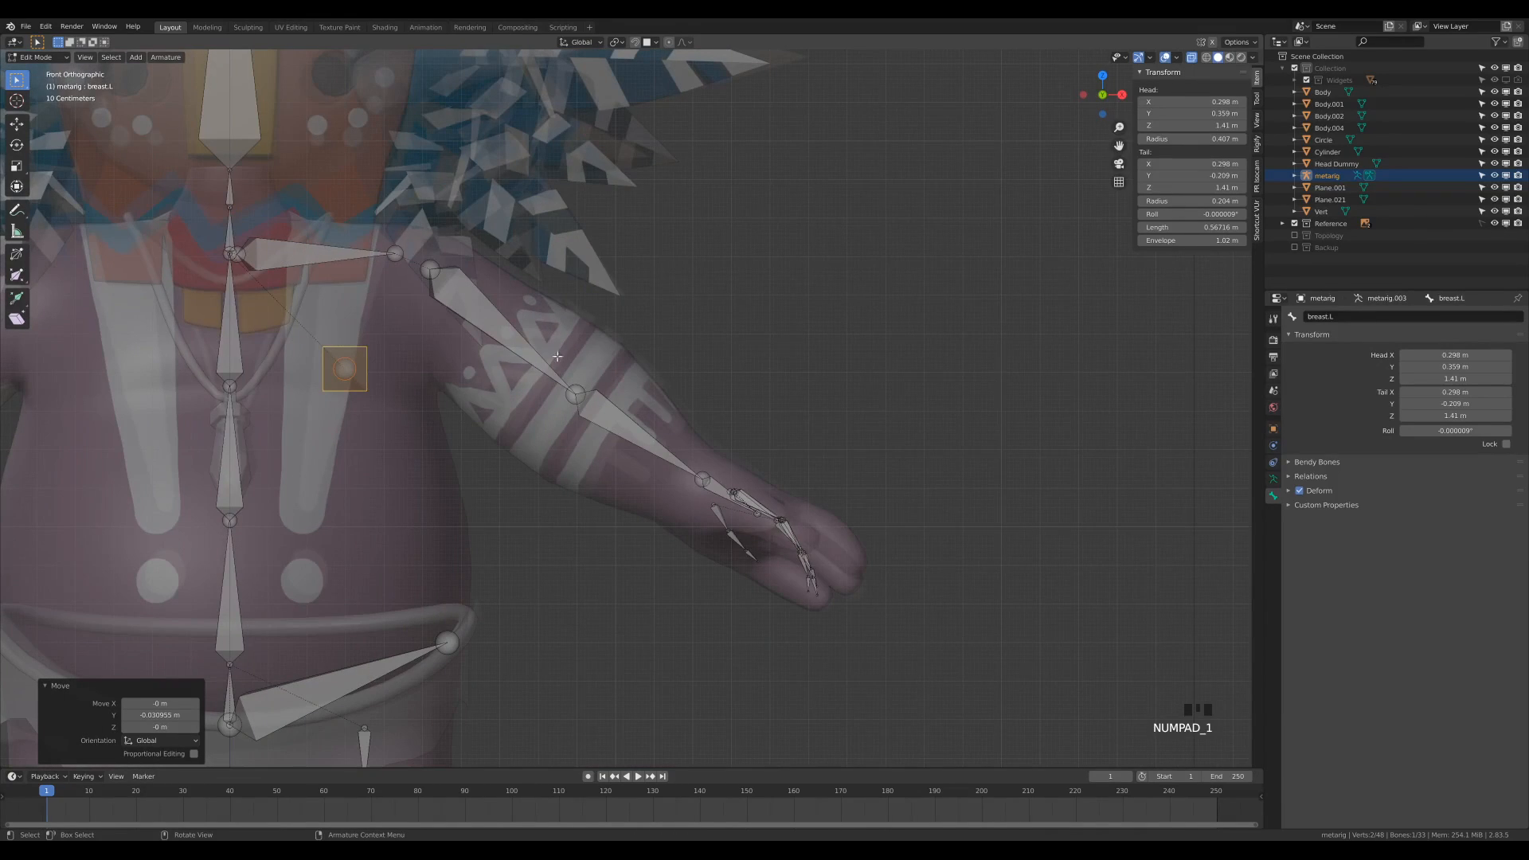
pyautogui.scroll(-3, 677, 280)
pyautogui.keyDown('shift'); pyautogui.moveTo(535, 497); pyautogui.dragTo(657, 322, button='middle'); pyautogui.keyUp('shift')
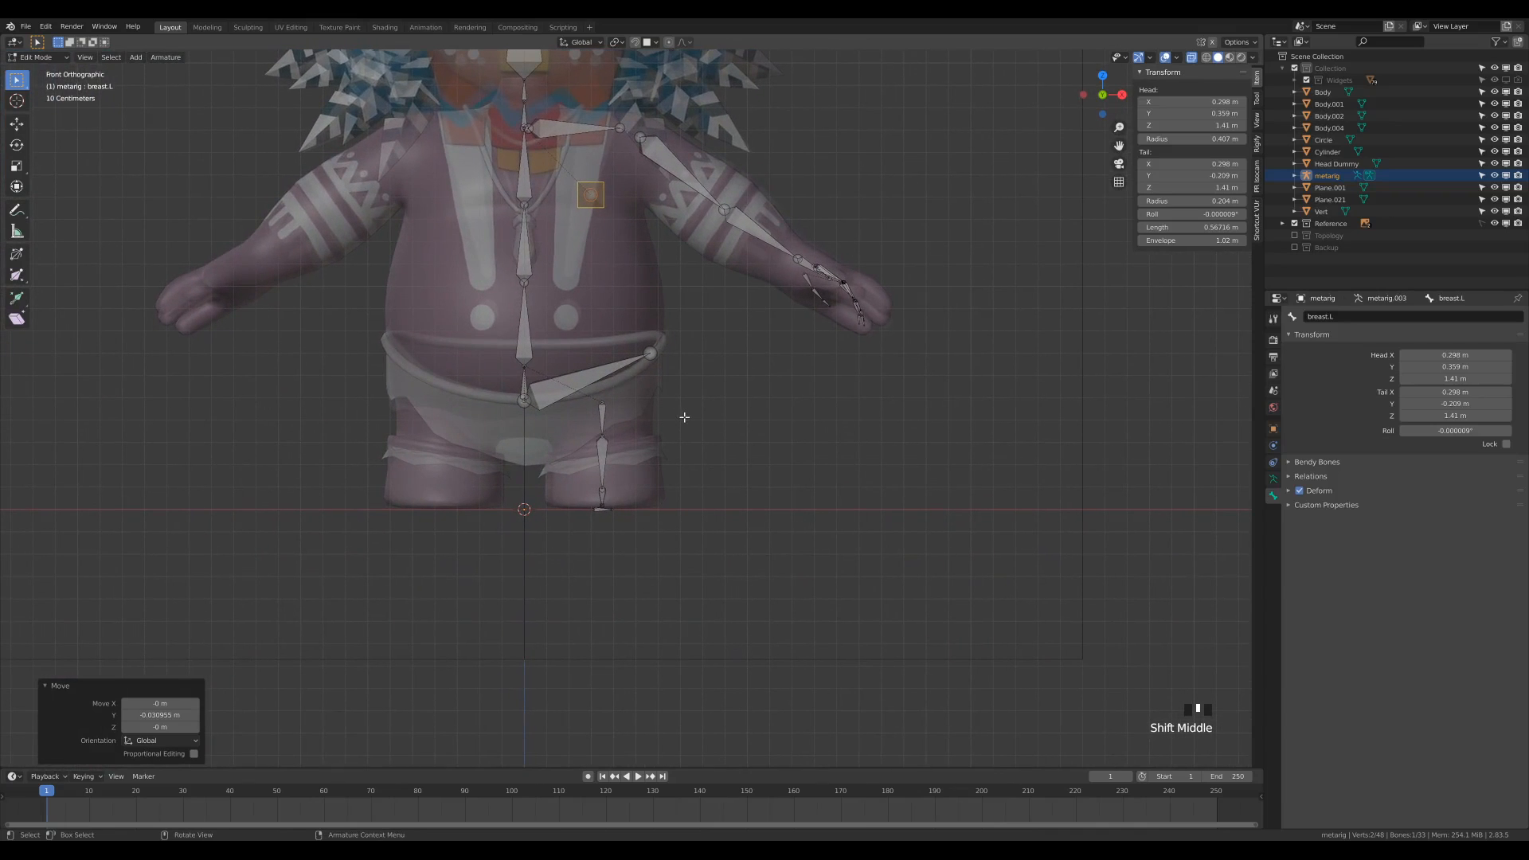
pyautogui.press('KP_3')
pyautogui.scroll(5, 684, 416)
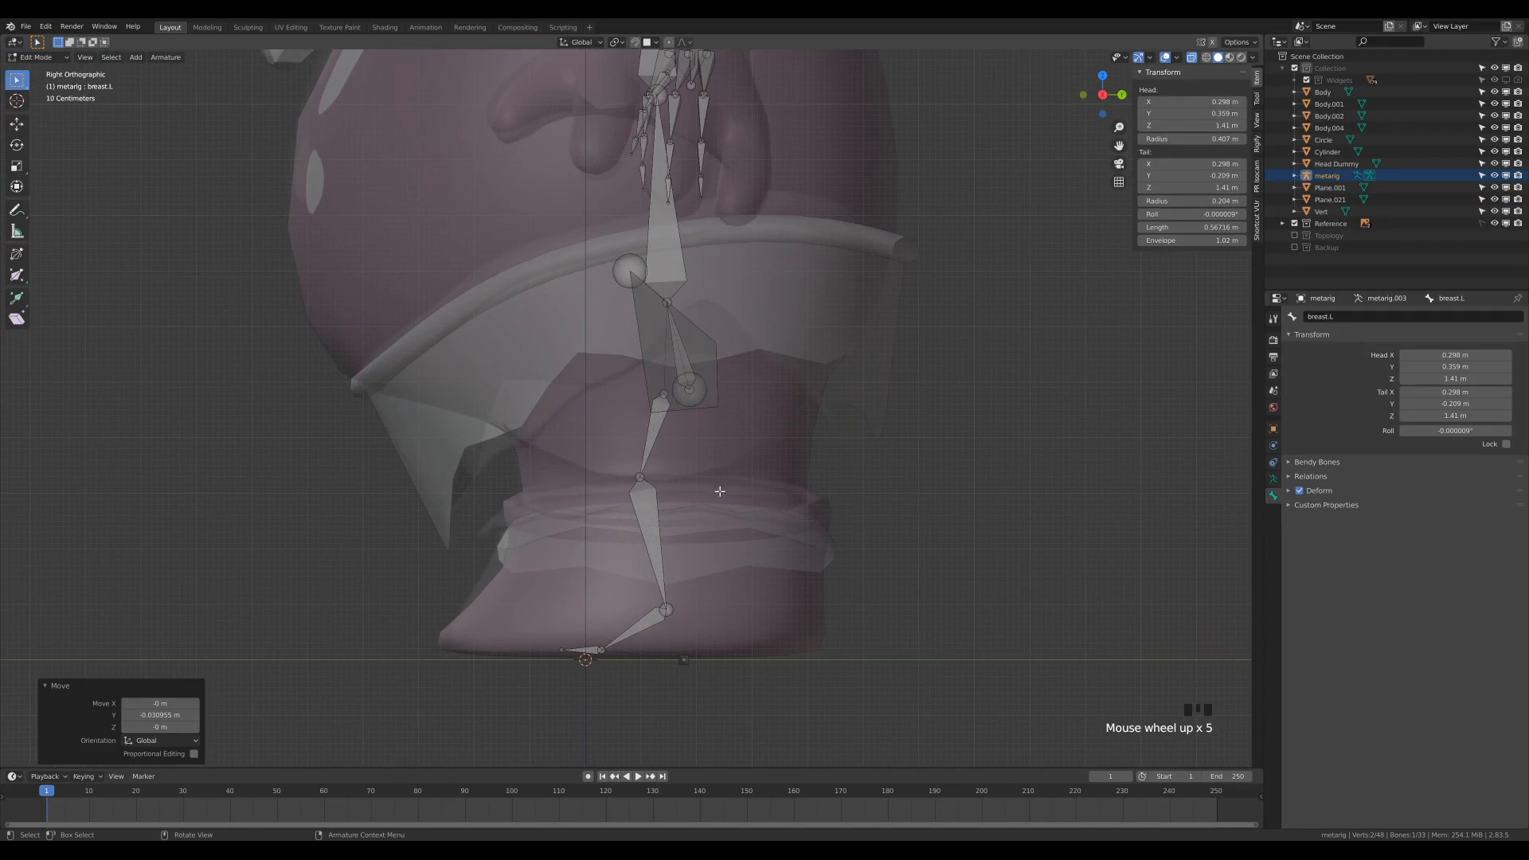
pyautogui.click(648, 478)
pyautogui.press('g')
pyautogui.click(690, 487)
pyautogui.click(673, 612)
pyautogui.press('g')
pyautogui.click(730, 581)
# Step: Move the left ball-of-foot joint to about Y -0.125 m, Z 0.028 m and the toe tip to about Y -0.262 m, Z 0.032 m
pyautogui.click(603, 650)
pyautogui.press('g')
pyautogui.click(606, 671)
pyautogui.moveTo(519, 615); pyautogui.dragTo(624, 683)
pyautogui.press('g')
pyautogui.click(541, 677)
pyautogui.click(478, 643)
pyautogui.press('g')
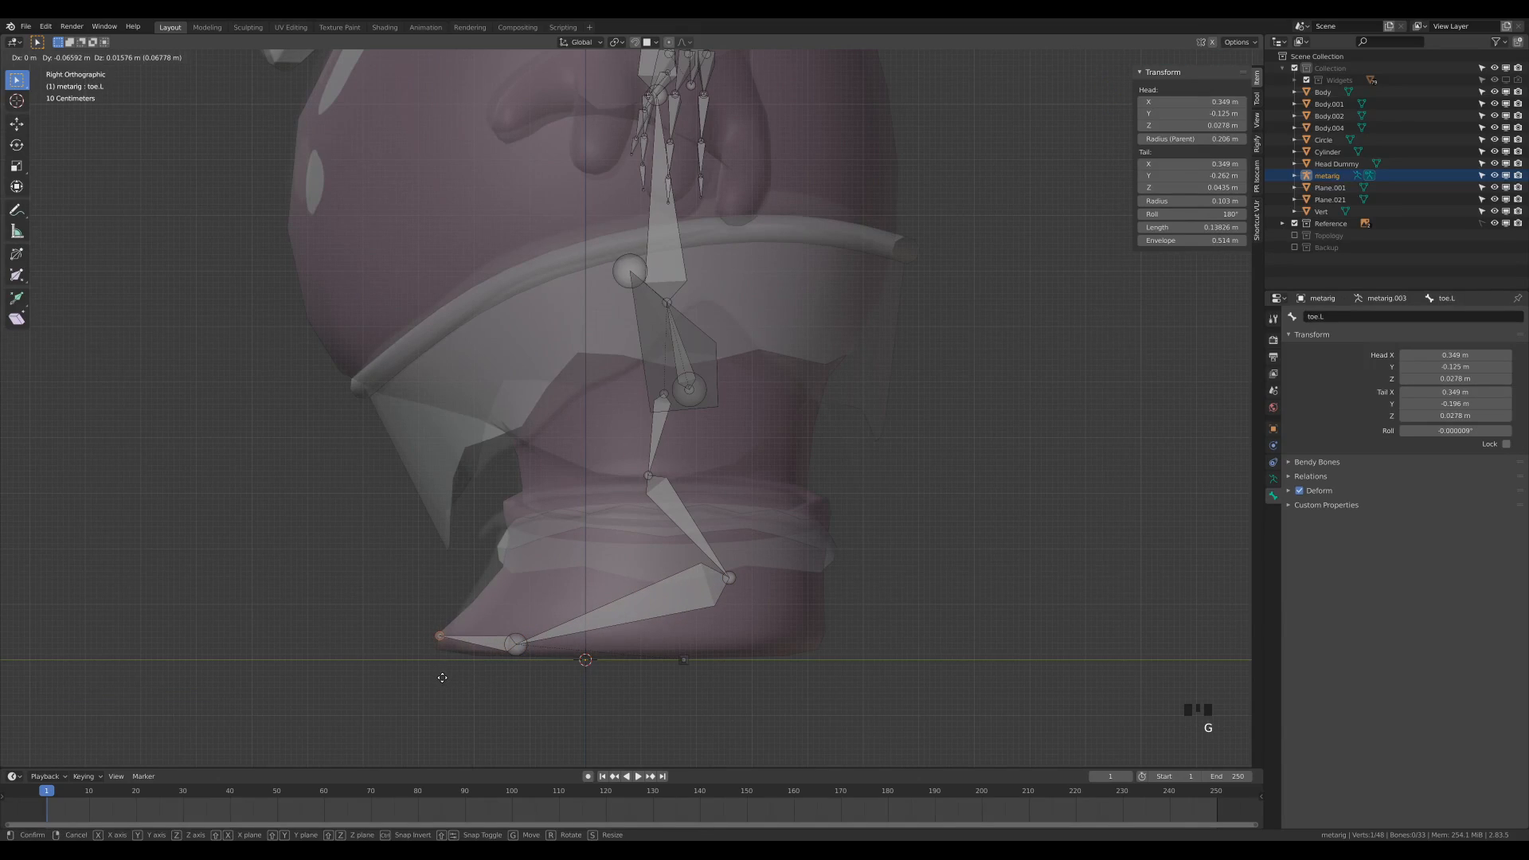
pyautogui.click(442, 685)
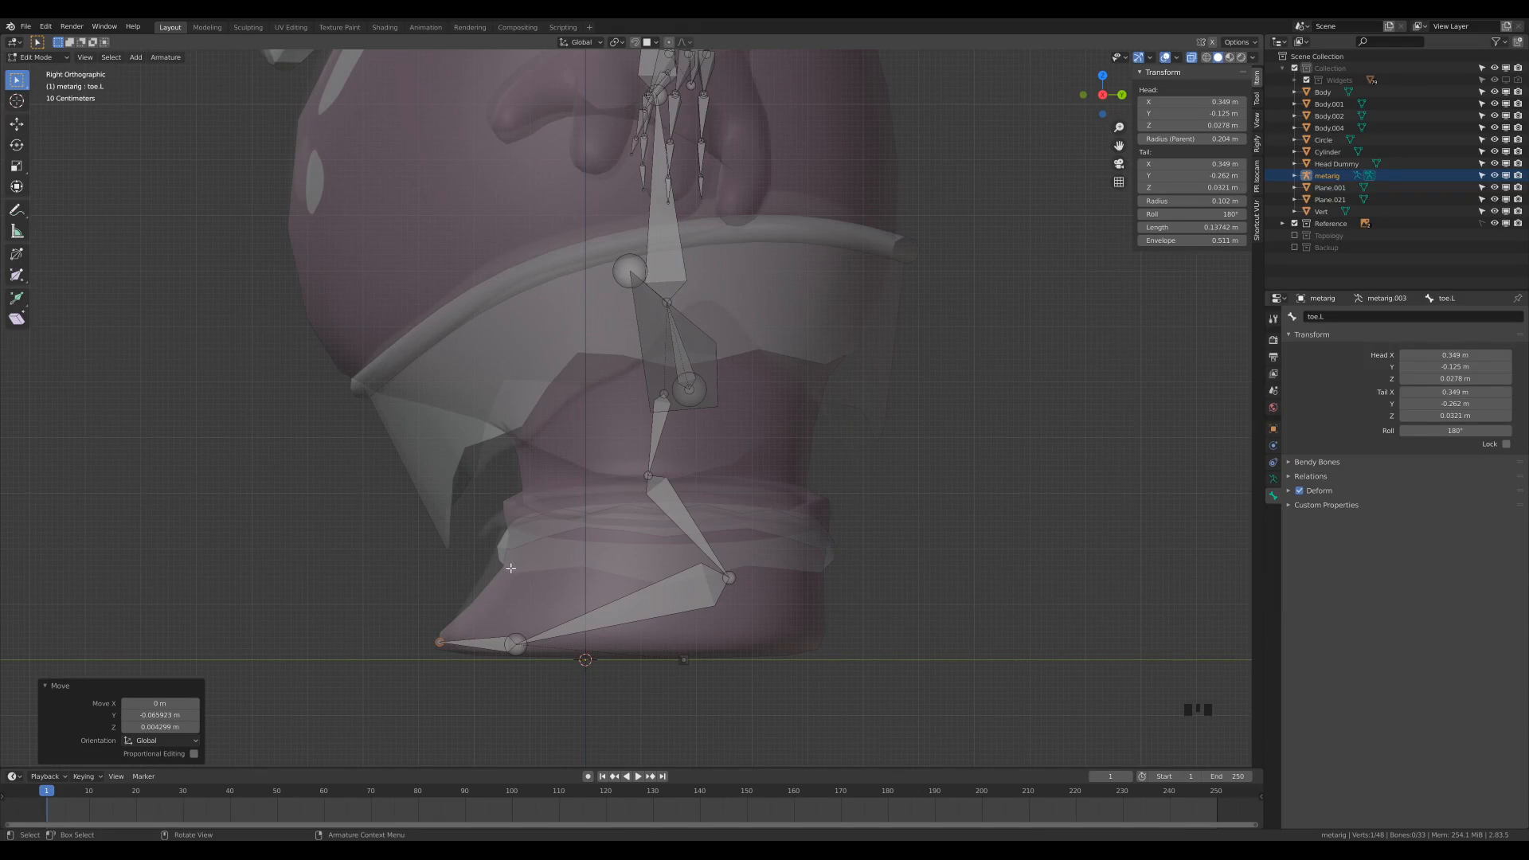
# Step: Move the left heel bone back about 0.238 m along Y and scale it about 5.56 times to span the foot's width
pyautogui.click(683, 661)
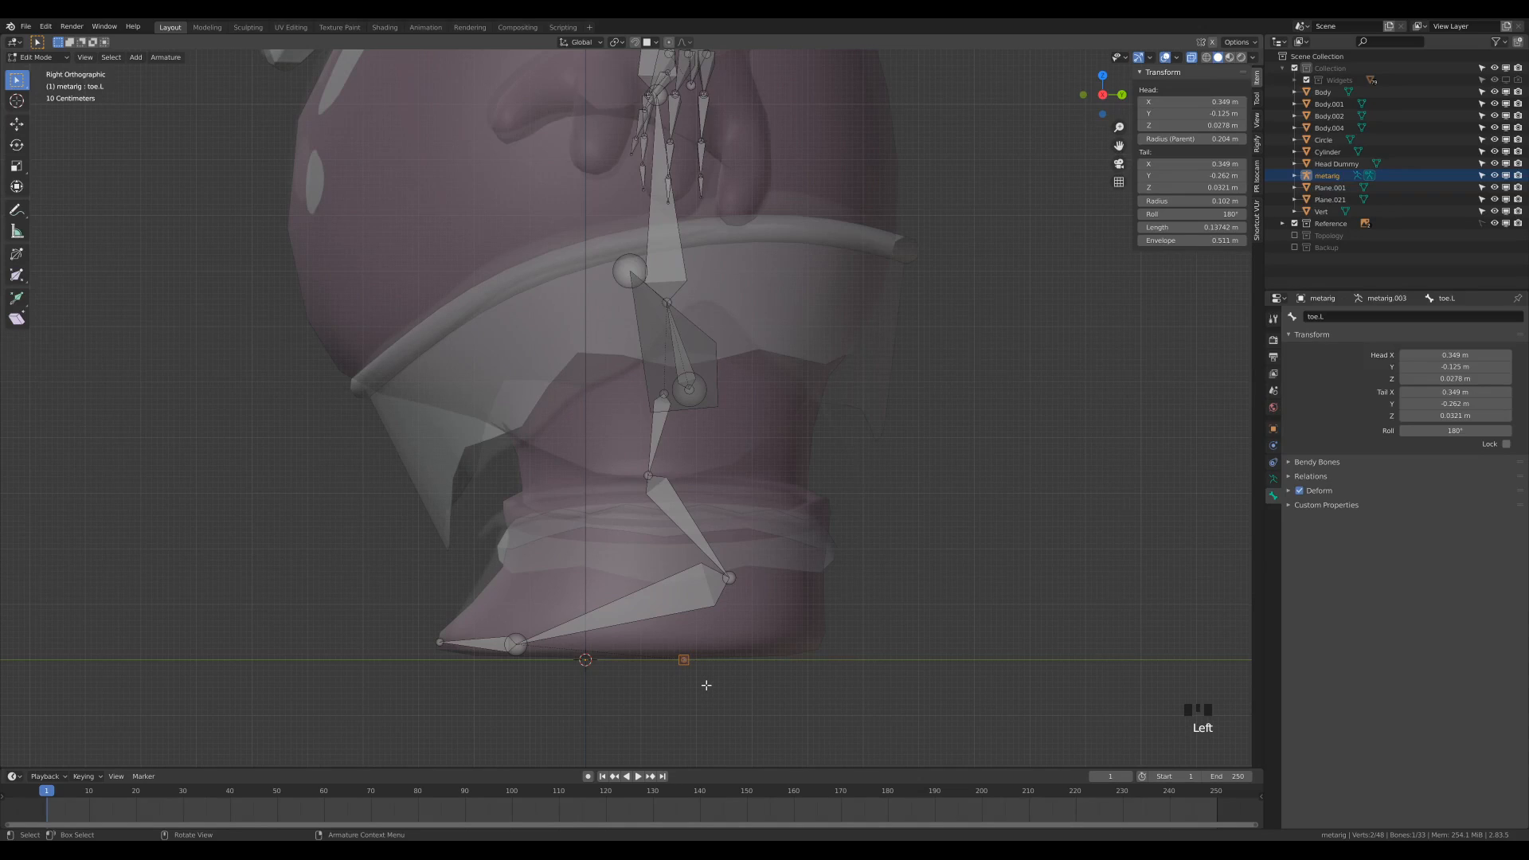
pyautogui.press('g')
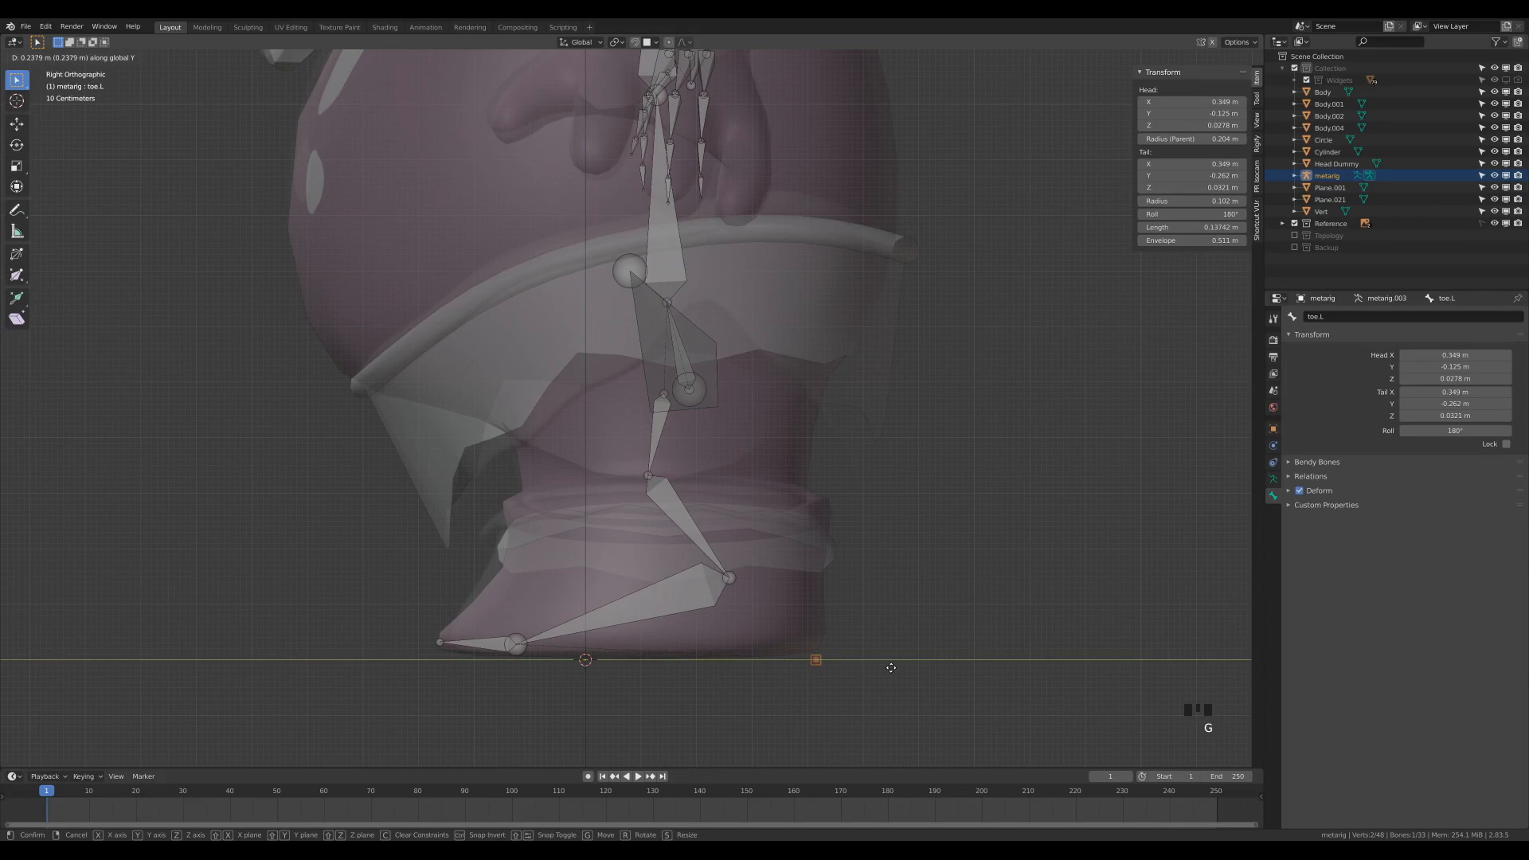
pyautogui.click(891, 668)
pyautogui.press('KP_1')
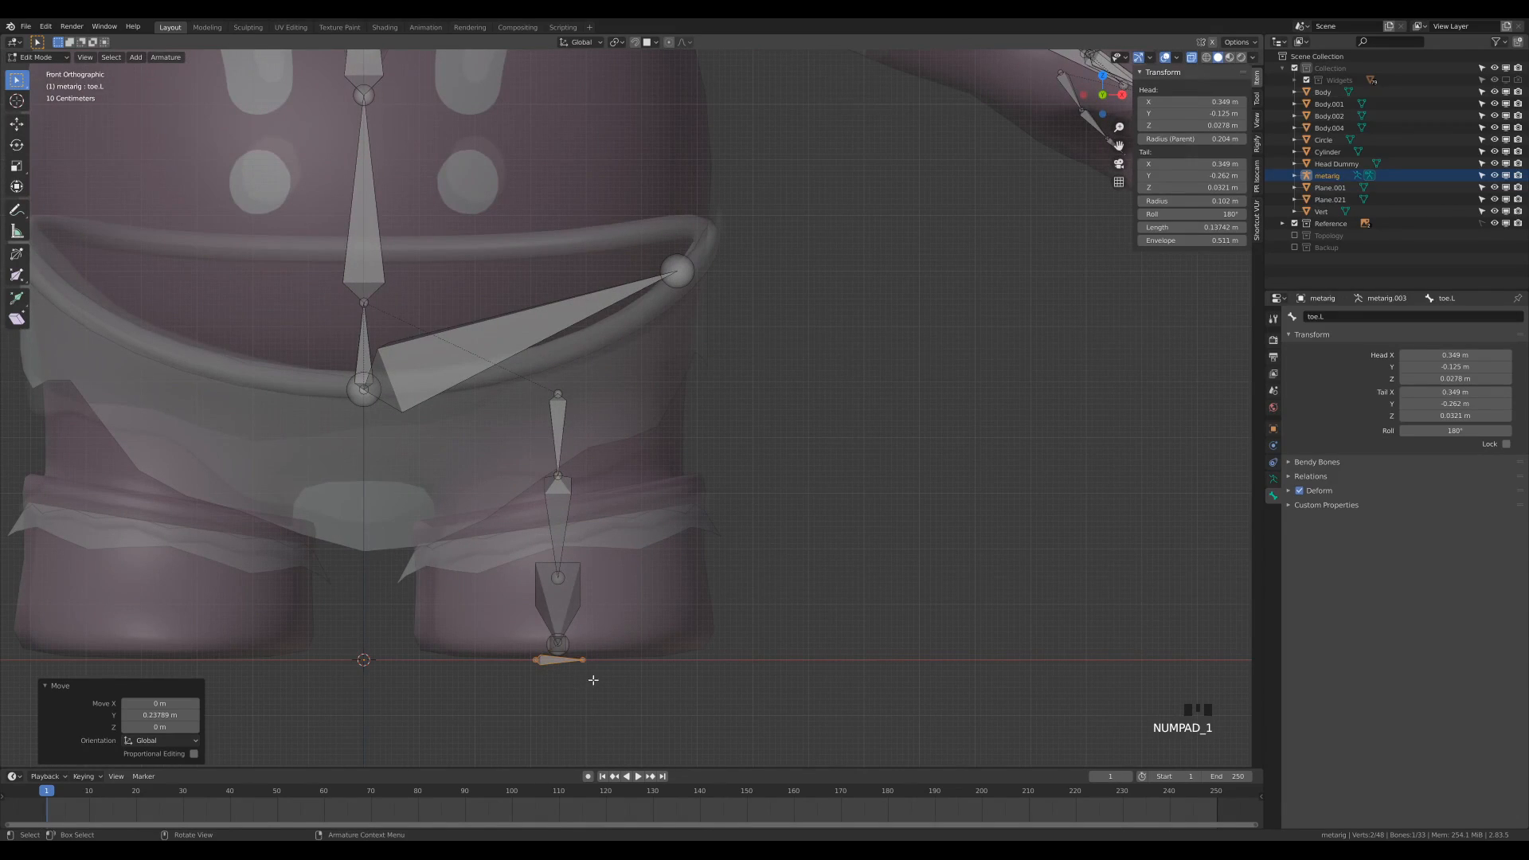
pyautogui.press('s')
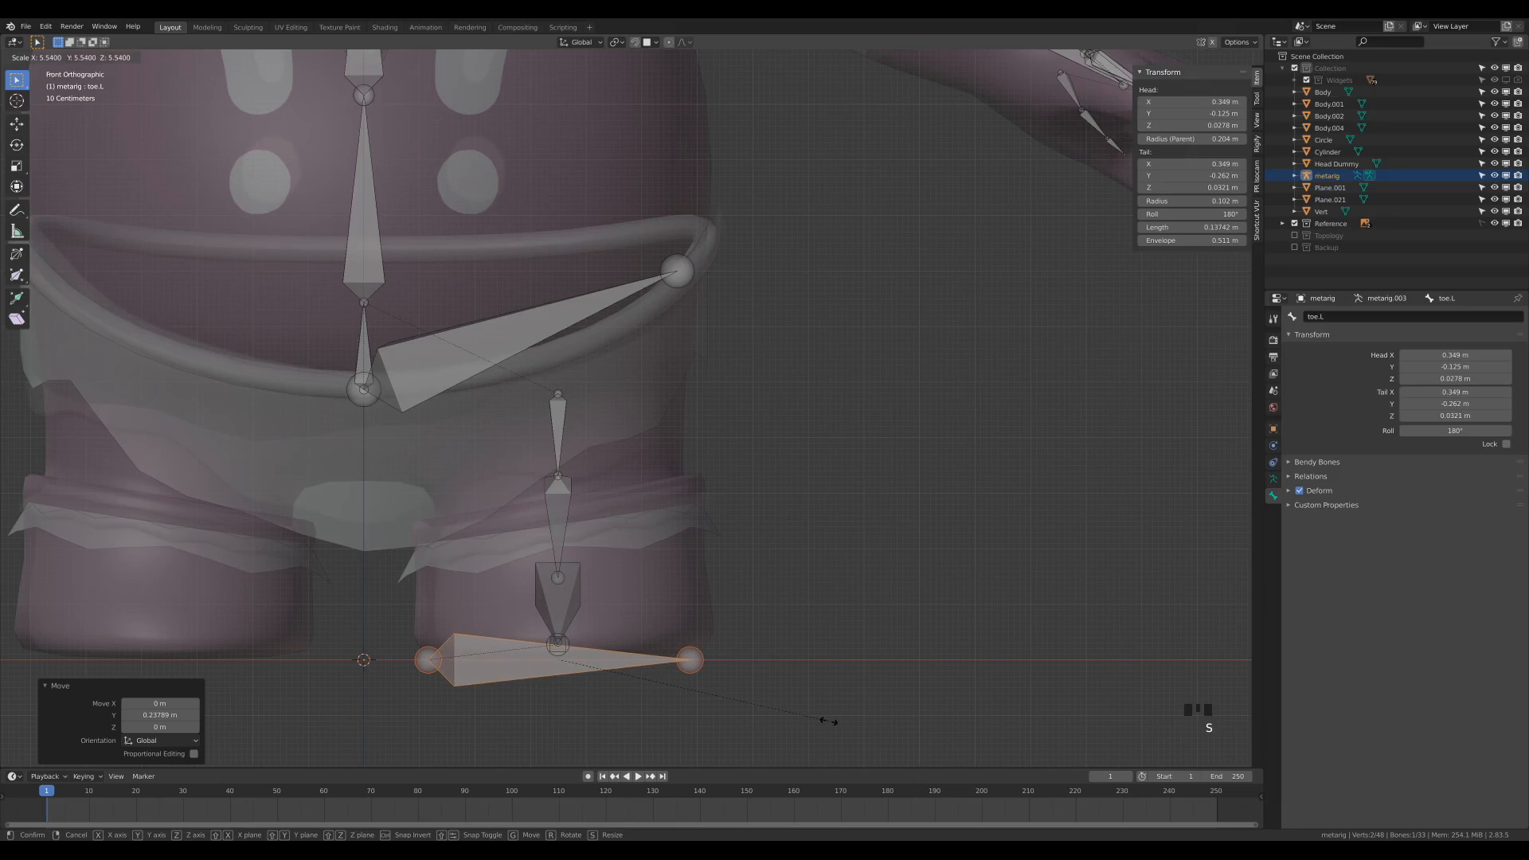
pyautogui.click(829, 721)
pyautogui.moveTo(829, 720); pyautogui.dragTo(757, 557, button='middle')
pyautogui.press('KP_1')
# Step: Move the left knee joint to about Y 0.173 m and Z 0.338 m, and shift the thigh bone's upper end back and up
pyautogui.press('KP_3')
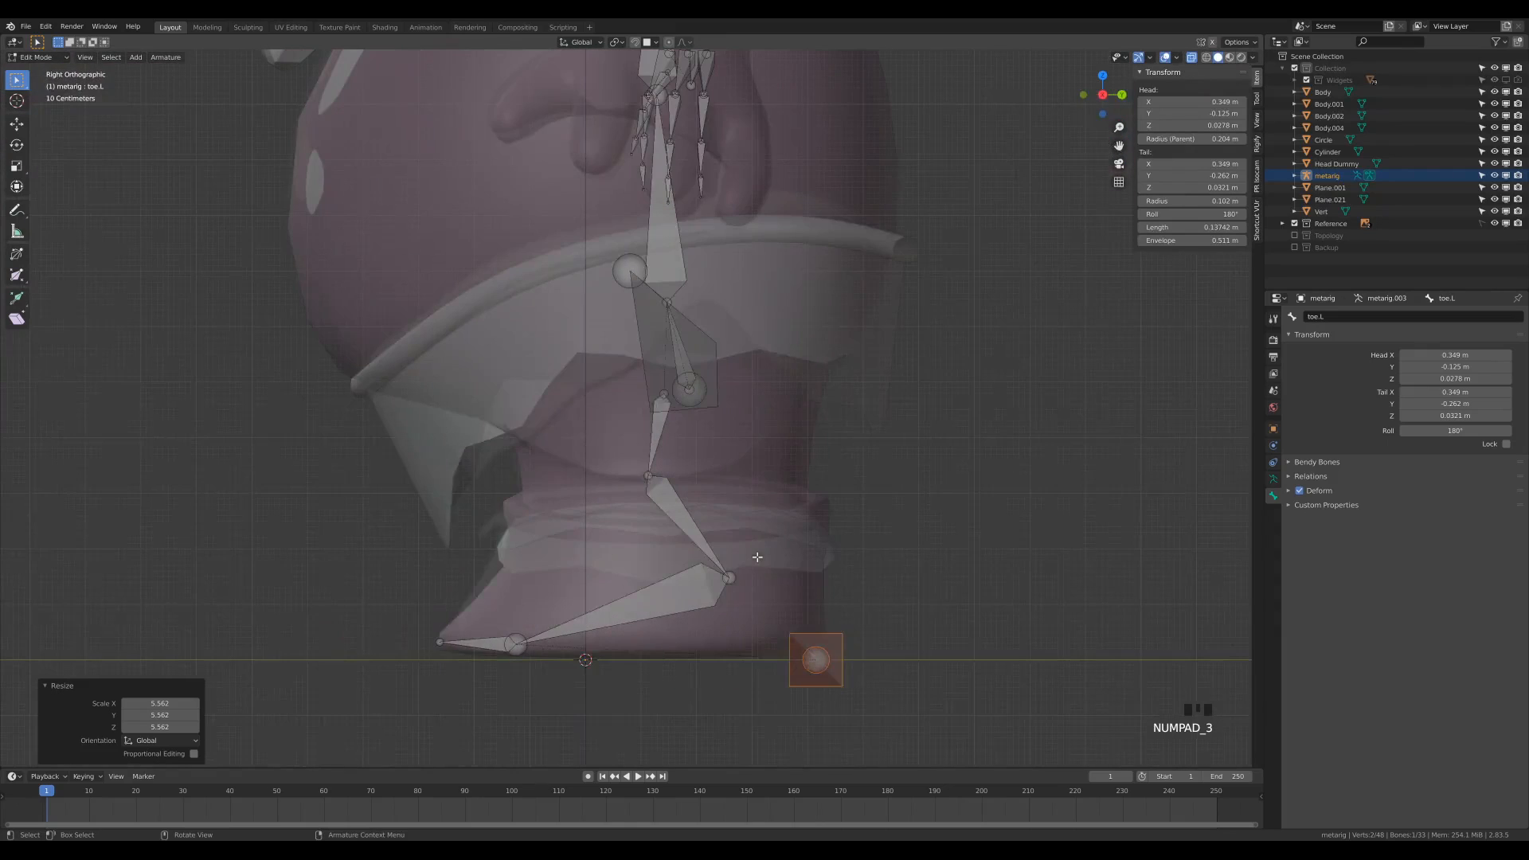
pyautogui.click(654, 474)
pyautogui.press('g')
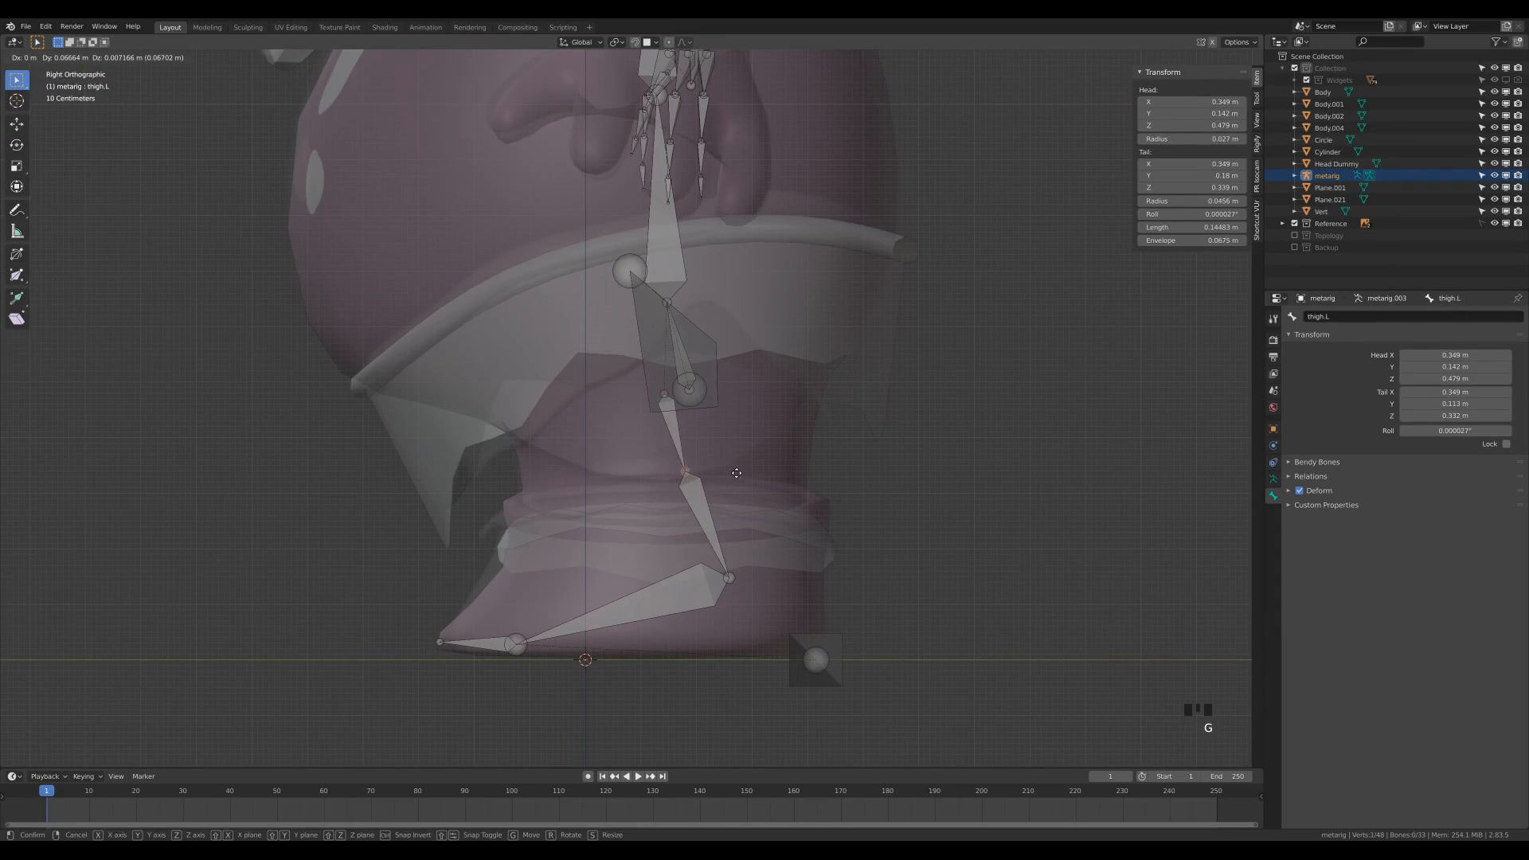
pyautogui.click(733, 473)
pyautogui.click(691, 390)
pyautogui.press('g')
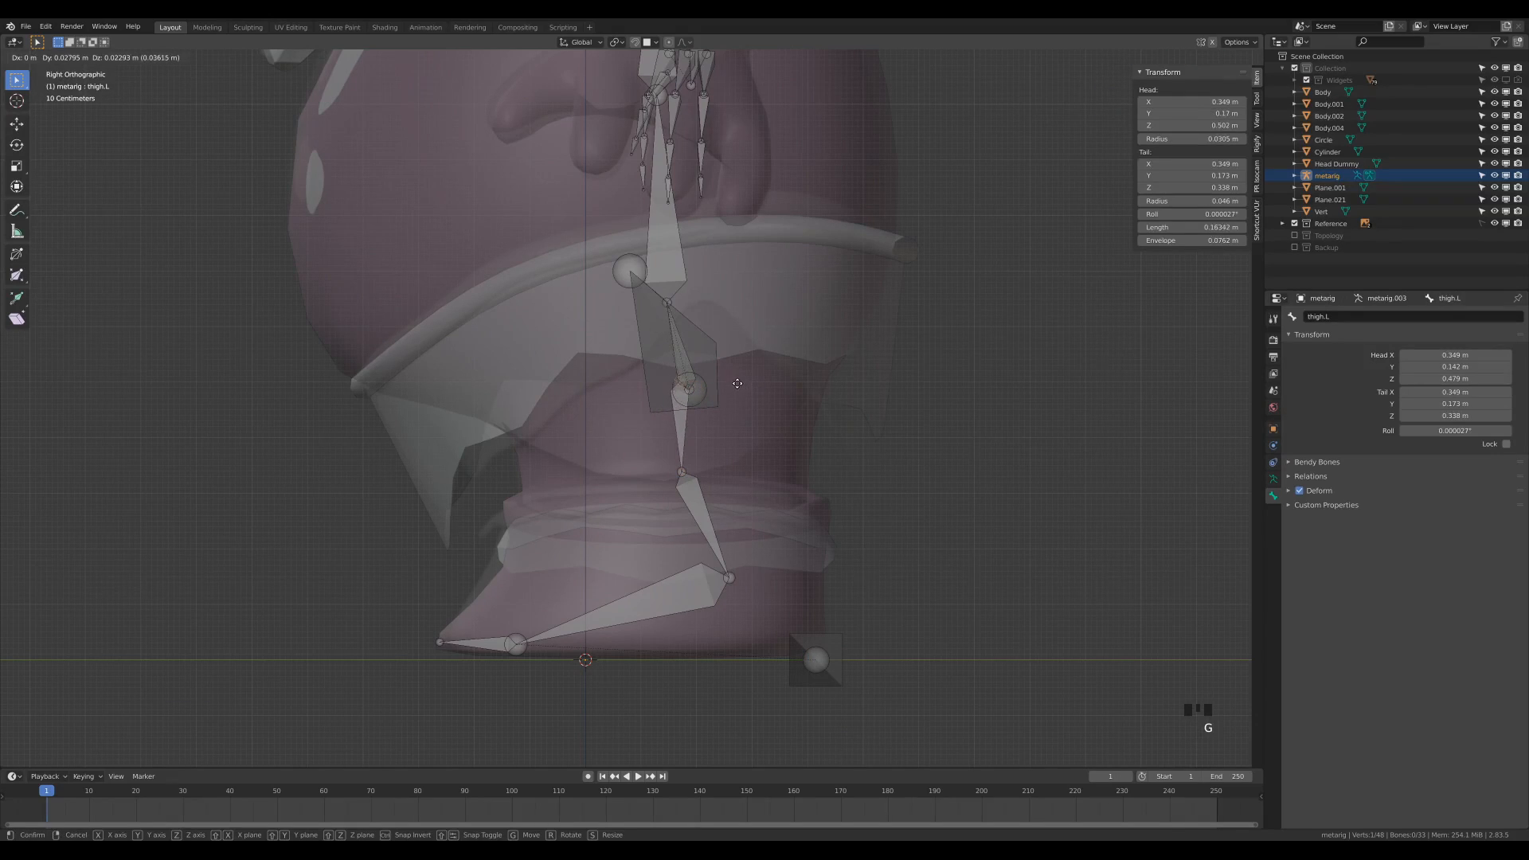
pyautogui.click(738, 375)
# Step: Move the left ankle joint slightly forward and up, to about Y 0.237 m and Z 0.17 m
pyautogui.click(730, 578)
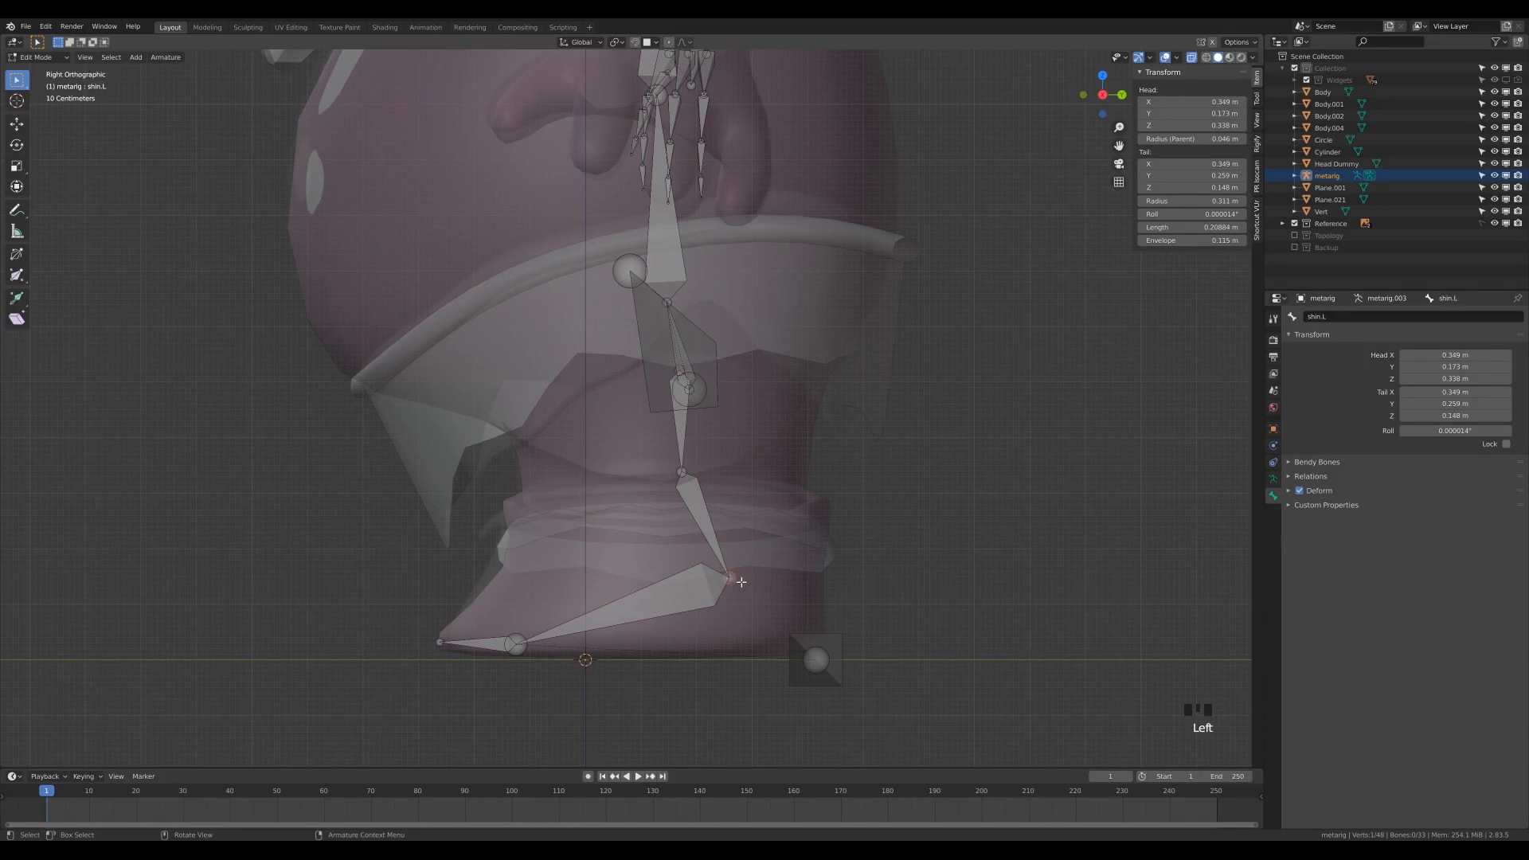
pyautogui.press('g')
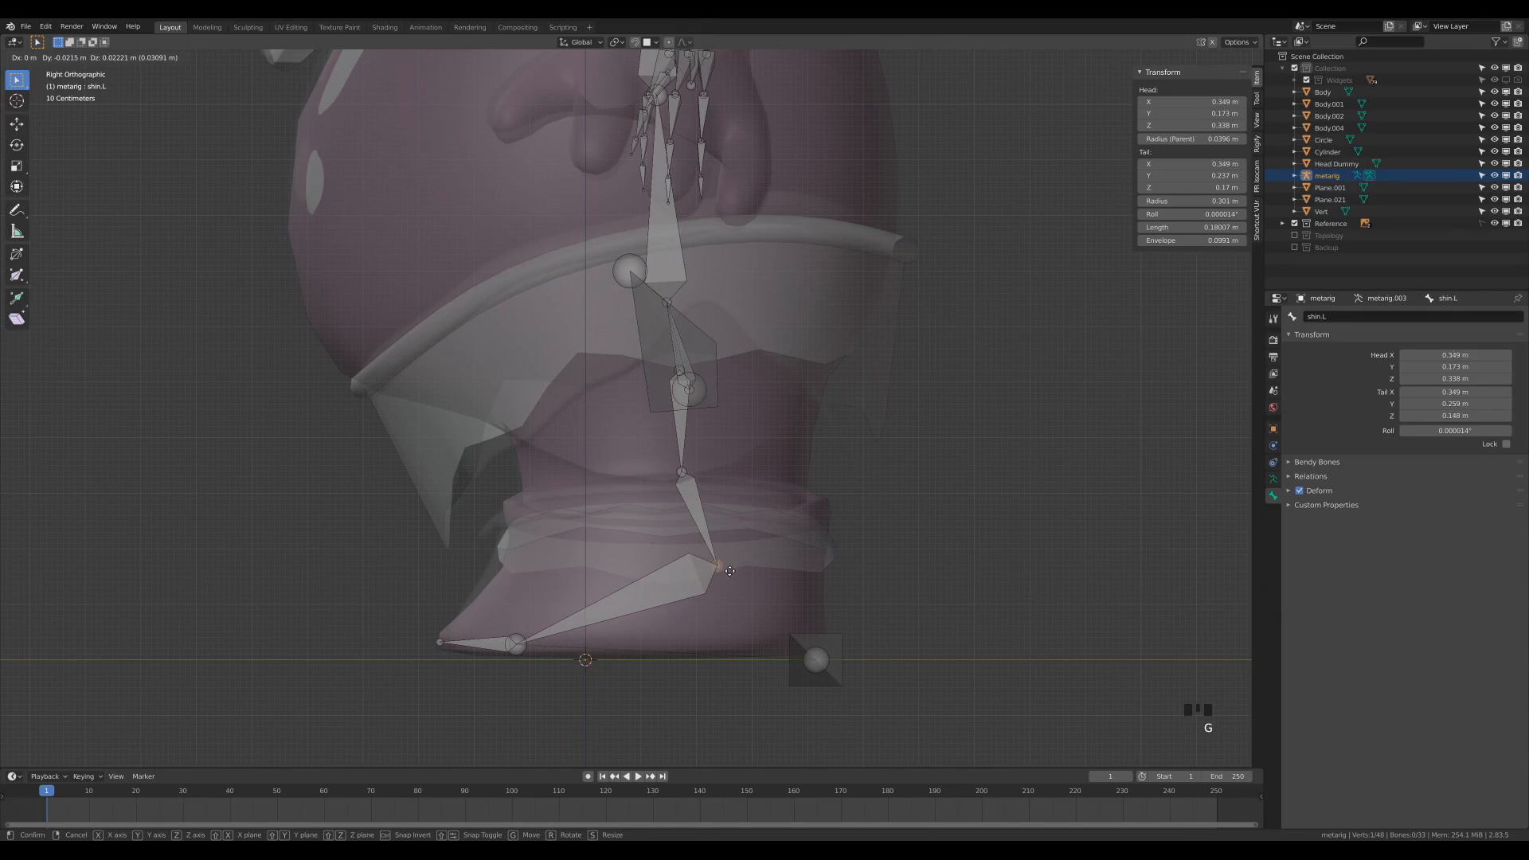
pyautogui.click(729, 571)
# Step: Move the left elbow joint forward along Y by about 0.054 m, to about Y 0.168 m
pyautogui.scroll(-3, 703, 395)
pyautogui.keyDown('shift'); pyautogui.moveTo(704, 395); pyautogui.dragTo(766, 404, button='middle'); pyautogui.keyUp('shift')
pyautogui.click(747, 410)
pyautogui.scroll(3, 765, 412)
pyautogui.press('g')
pyautogui.press('y')
pyautogui.click(761, 436)
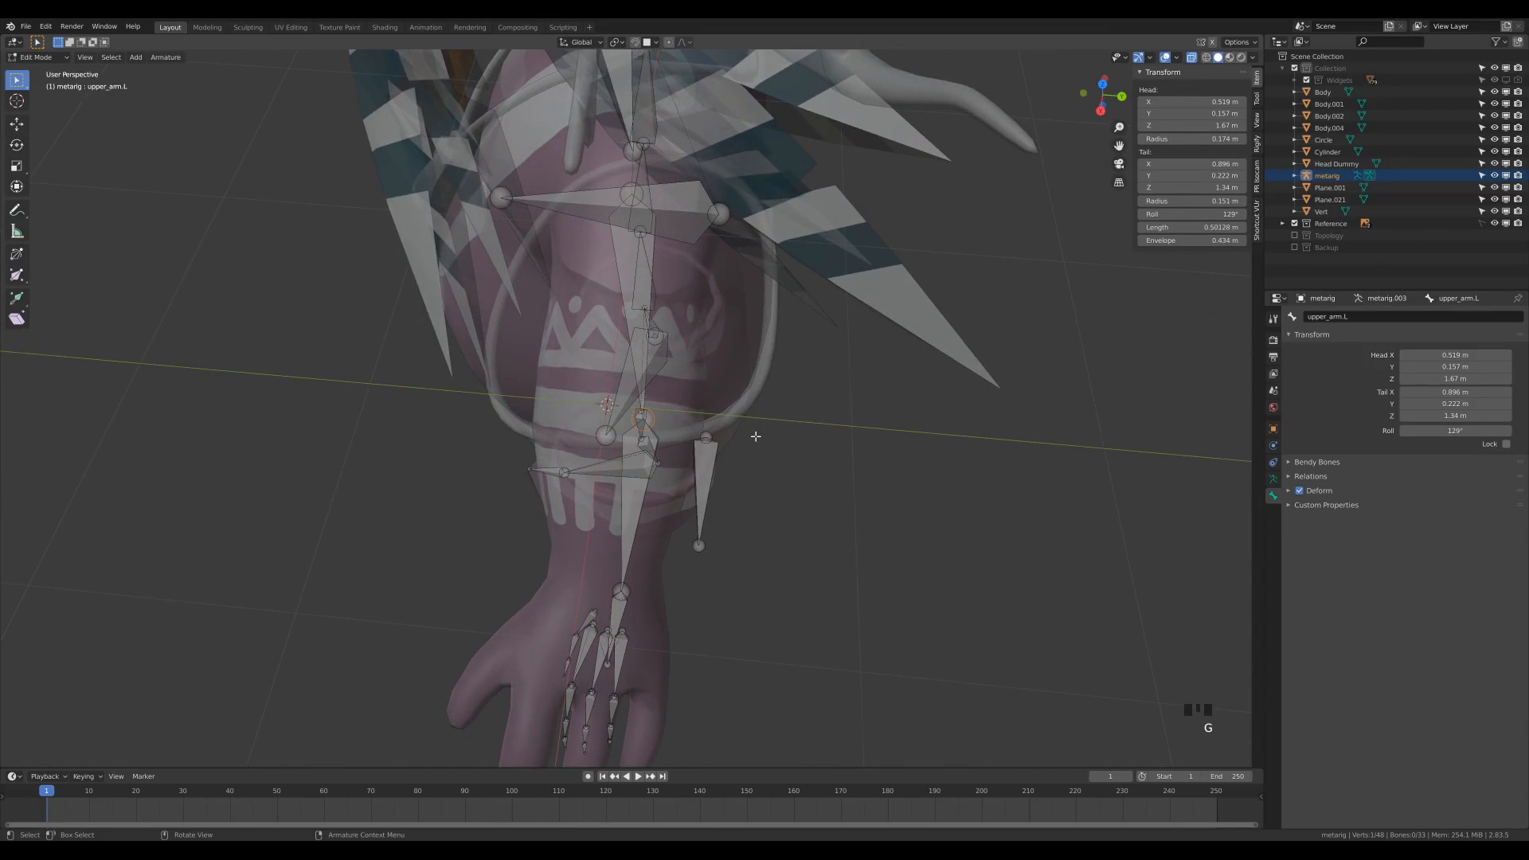
pyautogui.press('g')
pyautogui.press('y')
pyautogui.click(723, 418)
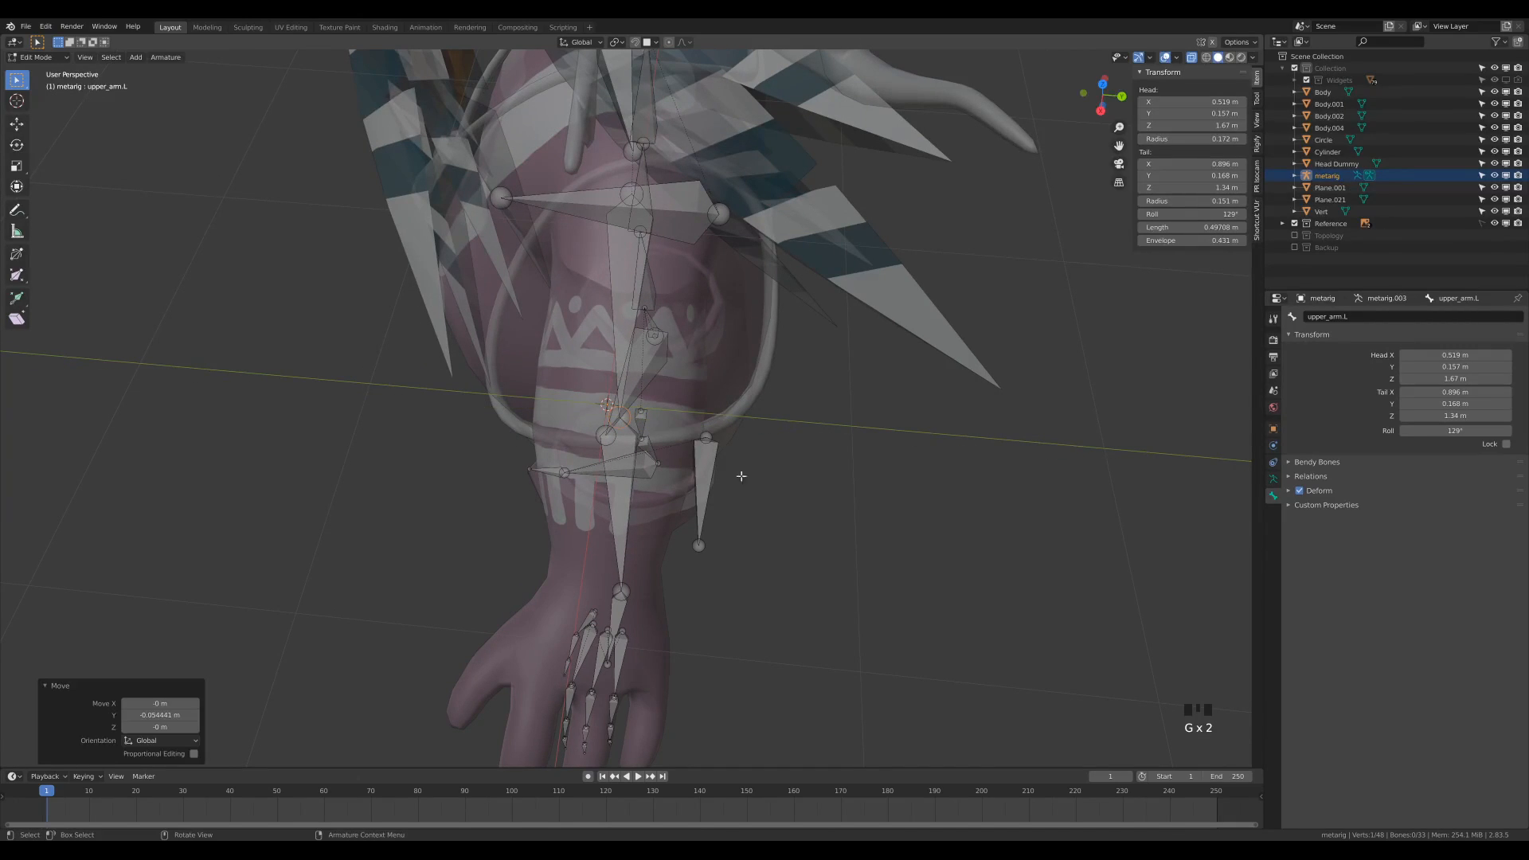
# Step: In the top view, move the left wrist joint and all hand bones about 0.044 m forward along Y
pyautogui.keyDown('shift'); pyautogui.moveTo(781, 588); pyautogui.dragTo(797, 506, button='middle'); pyautogui.keyUp('shift')
pyautogui.press('KP_7')
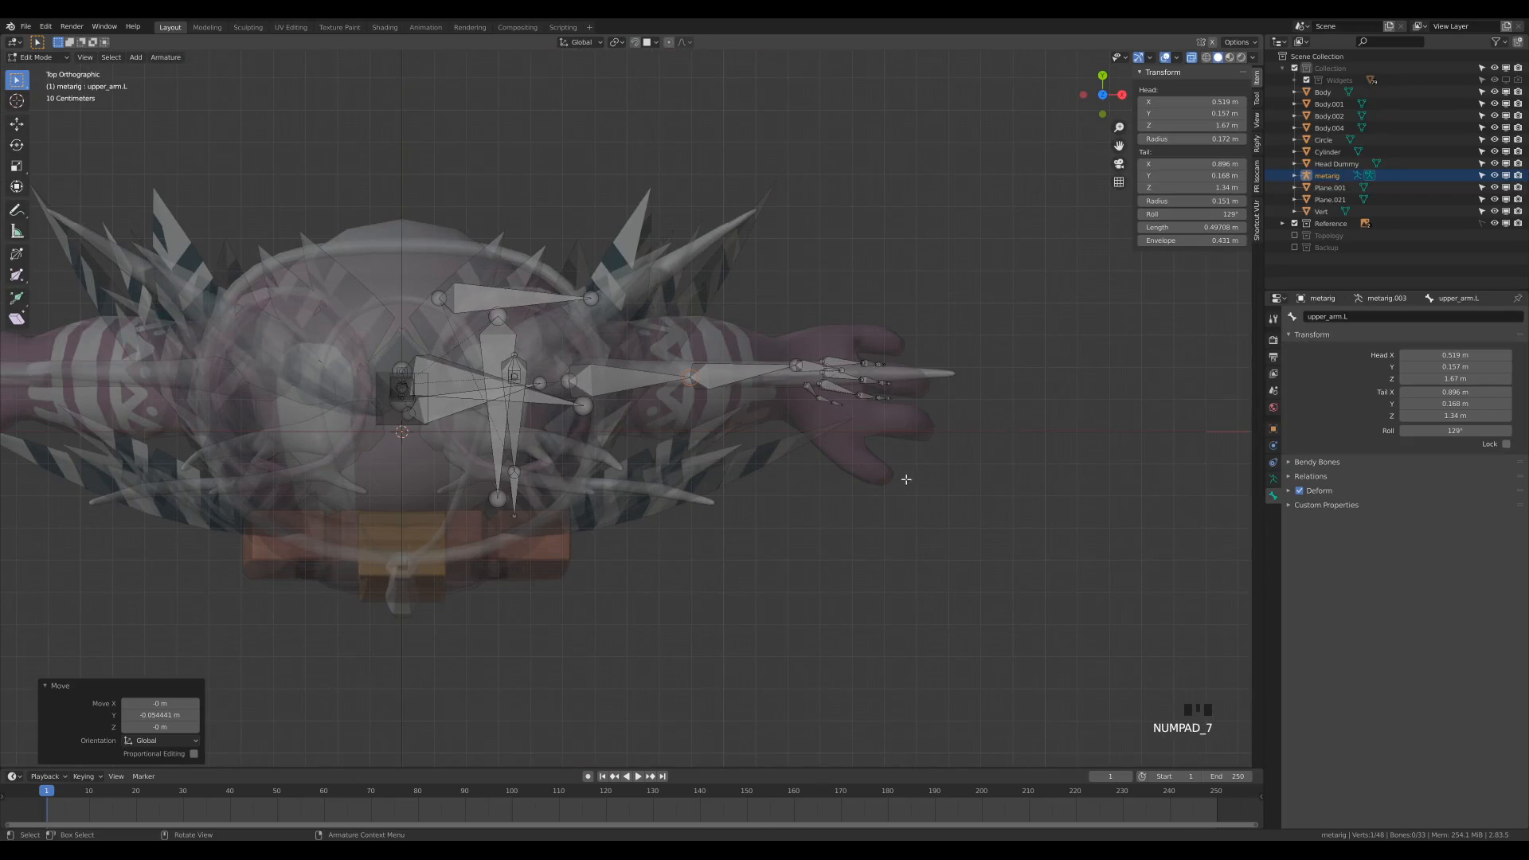
pyautogui.scroll(3, 949, 453)
pyautogui.keyDown('shift'); pyautogui.moveTo(949, 453); pyautogui.dragTo(638, 225, button='middle'); pyautogui.keyUp('shift')
pyautogui.moveTo(638, 226); pyautogui.dragTo(955, 396)
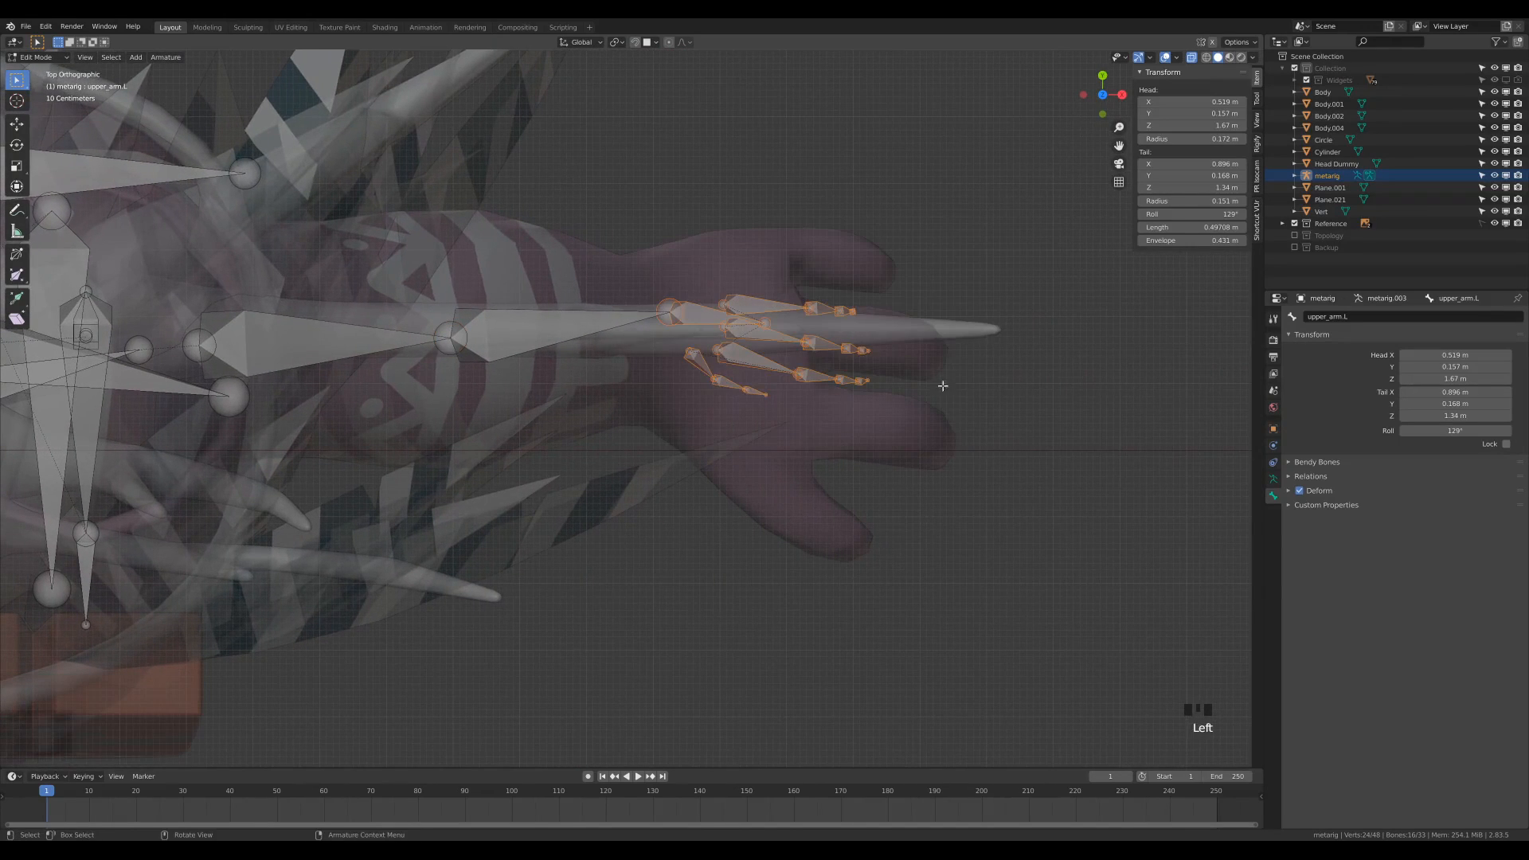
pyautogui.press('g')
pyautogui.press('y')
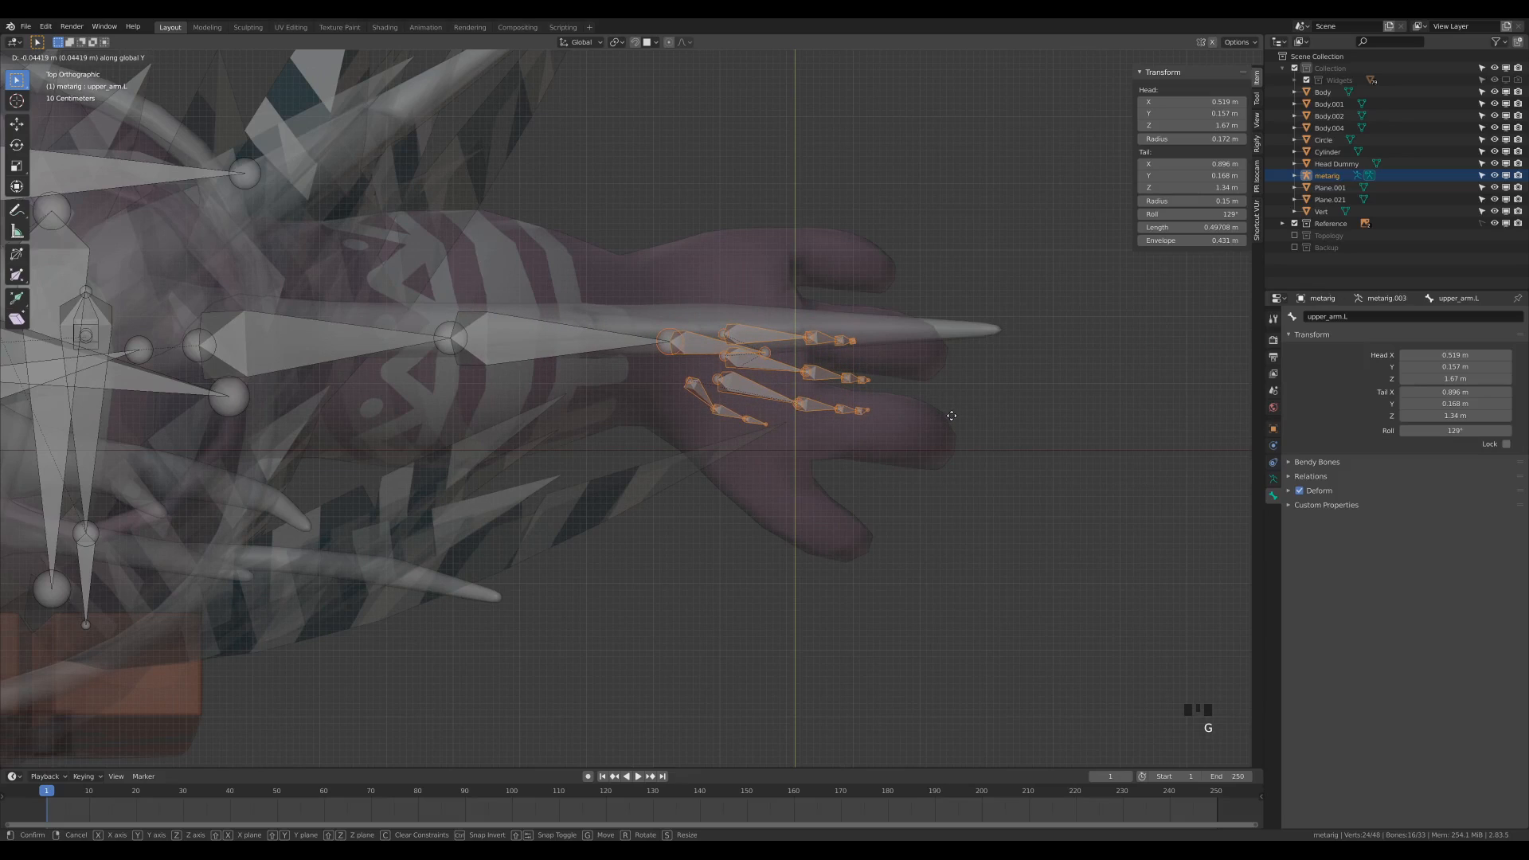
pyautogui.click(952, 415)
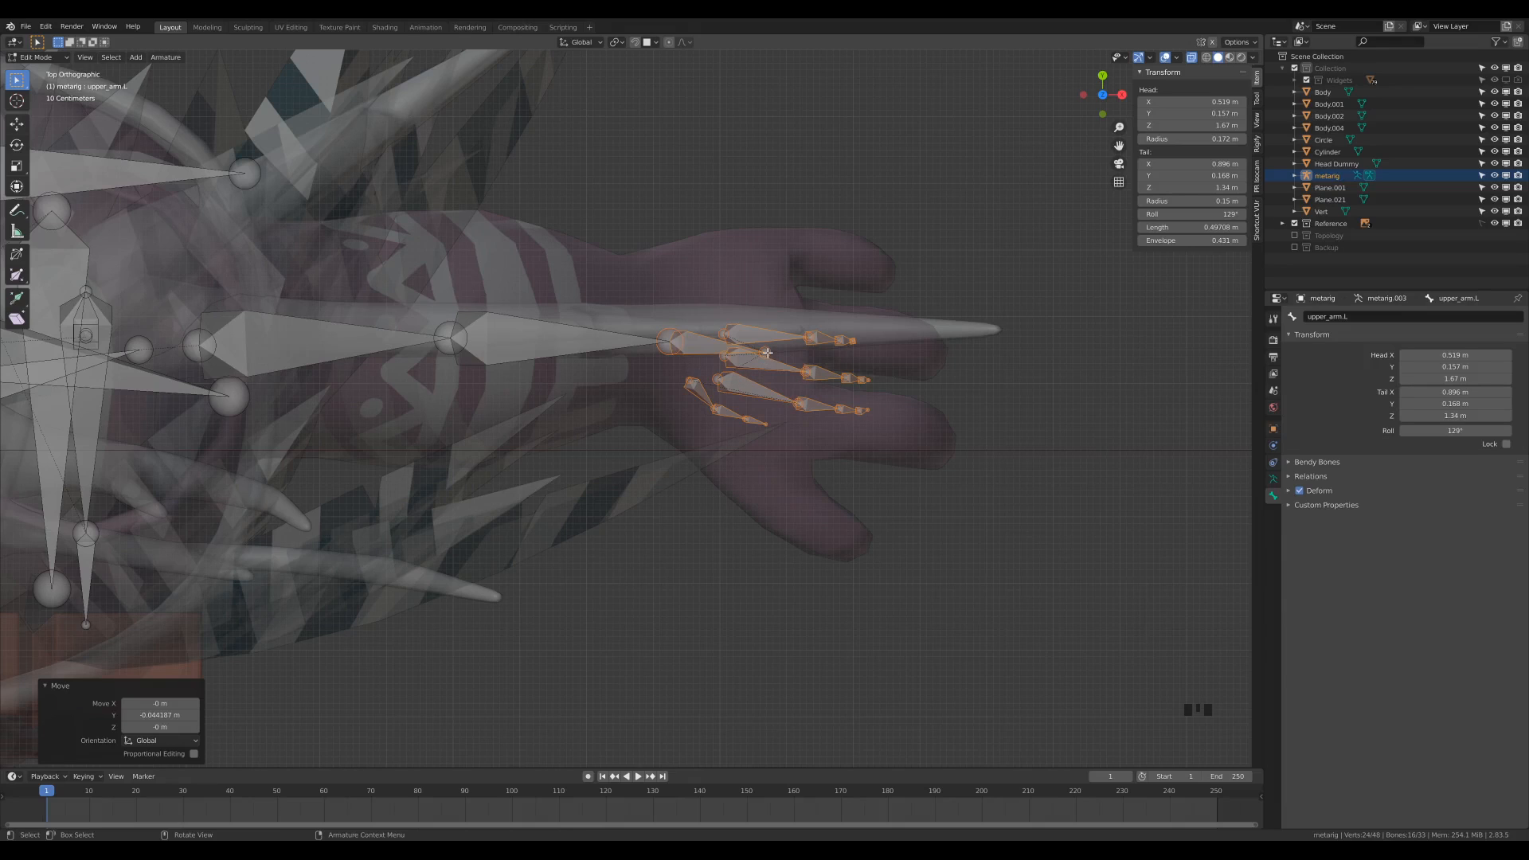
# Step: Move the tip of the left hand bone into the palm, at about X 1.39 m, Y 0.148 m and Z 0.995 m
pyautogui.hotkey('alt', 'a')
pyautogui.press('KP_1')
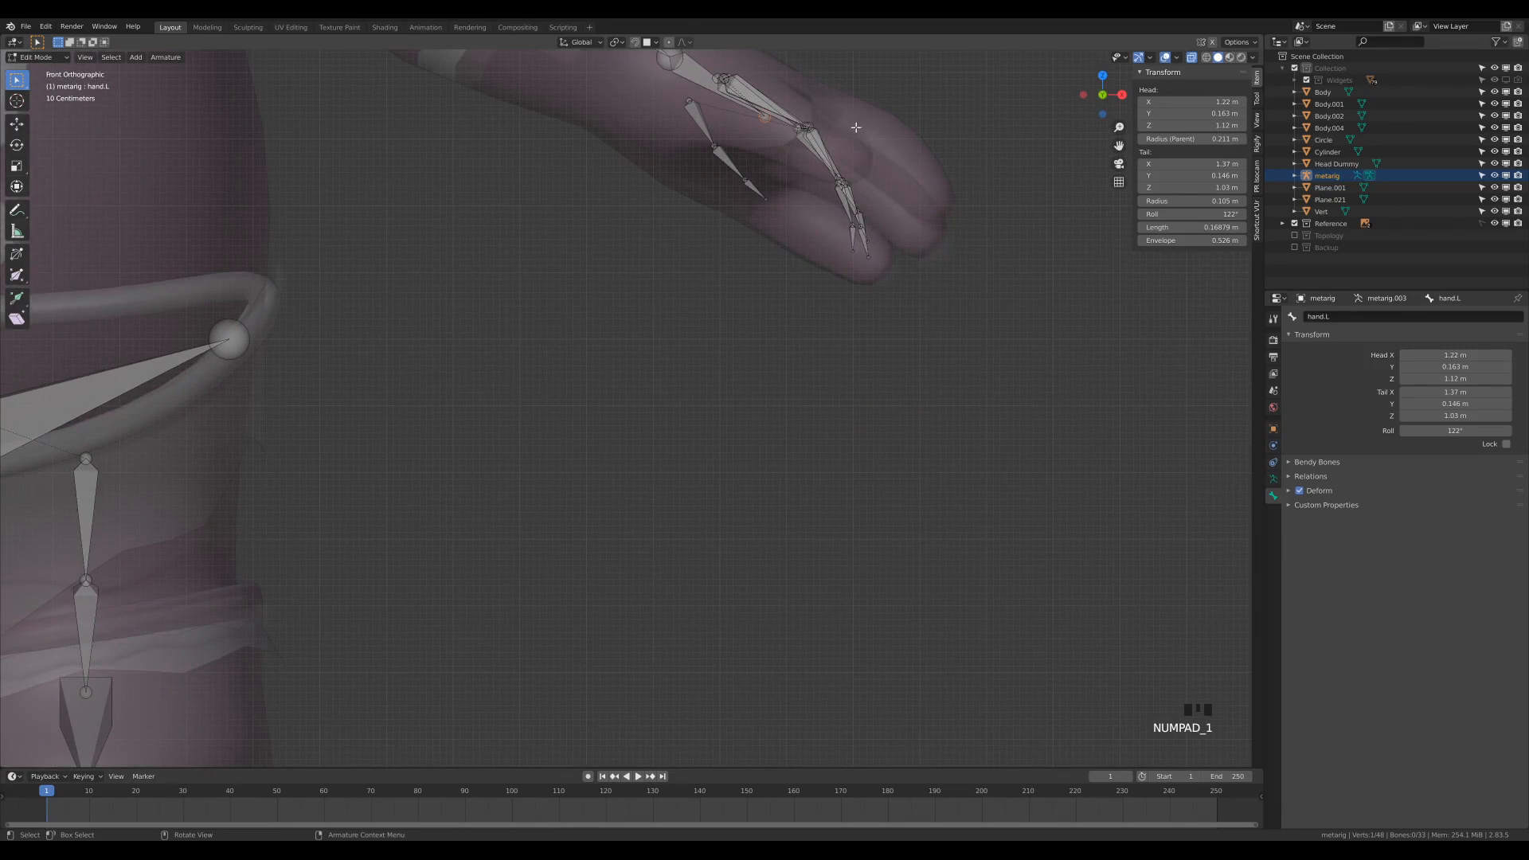
pyautogui.keyDown('shift'); pyautogui.moveTo(856, 127); pyautogui.dragTo(803, 254, button='middle'); pyautogui.keyUp('shift')
pyautogui.press('g')
pyautogui.click(801, 287)
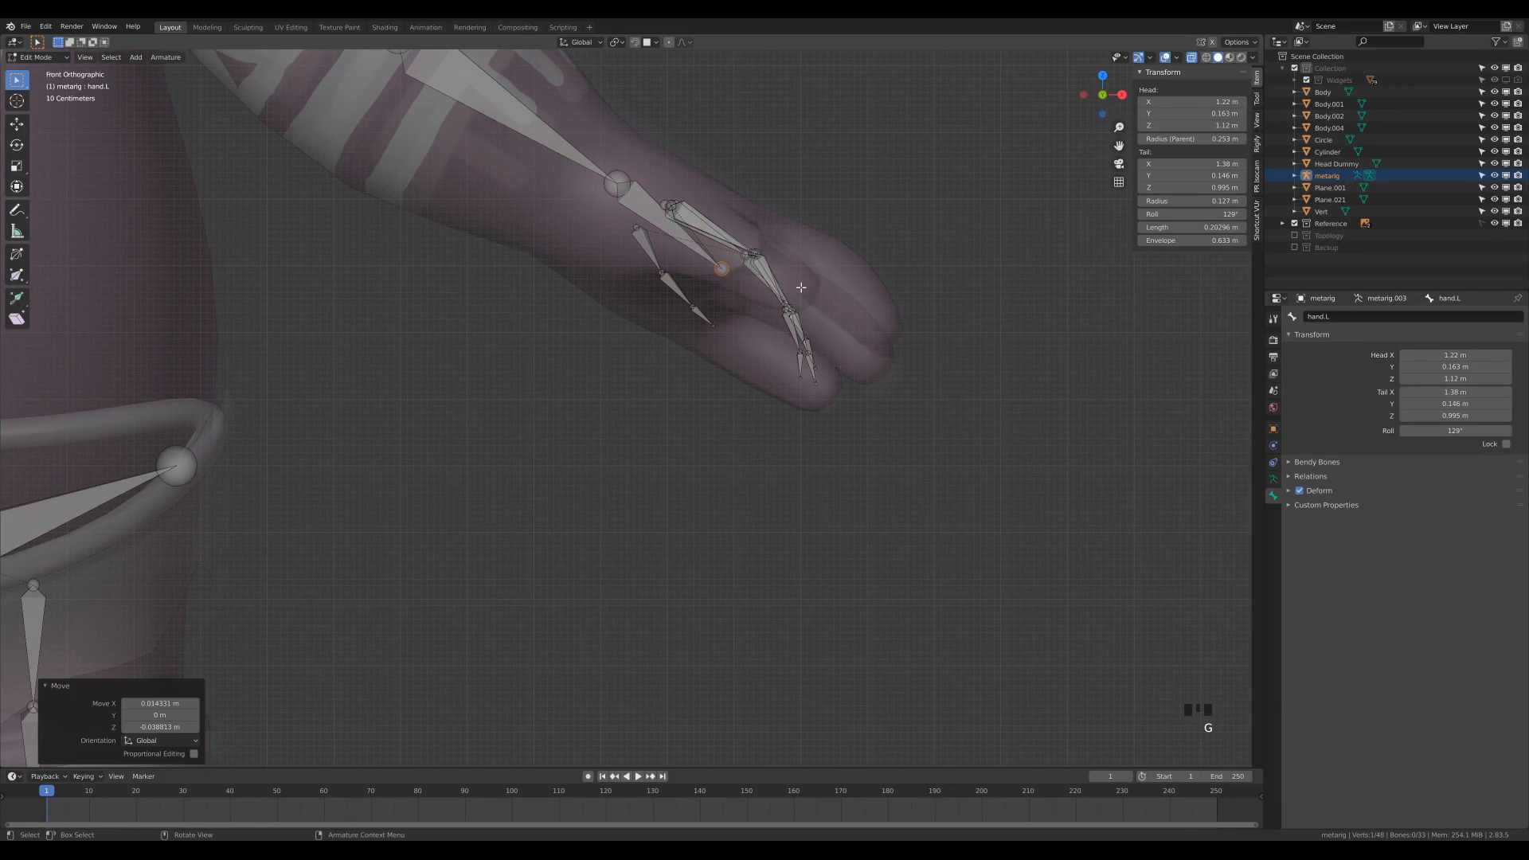
pyautogui.press('KP_7')
pyautogui.press('g')
pyautogui.click(744, 350)
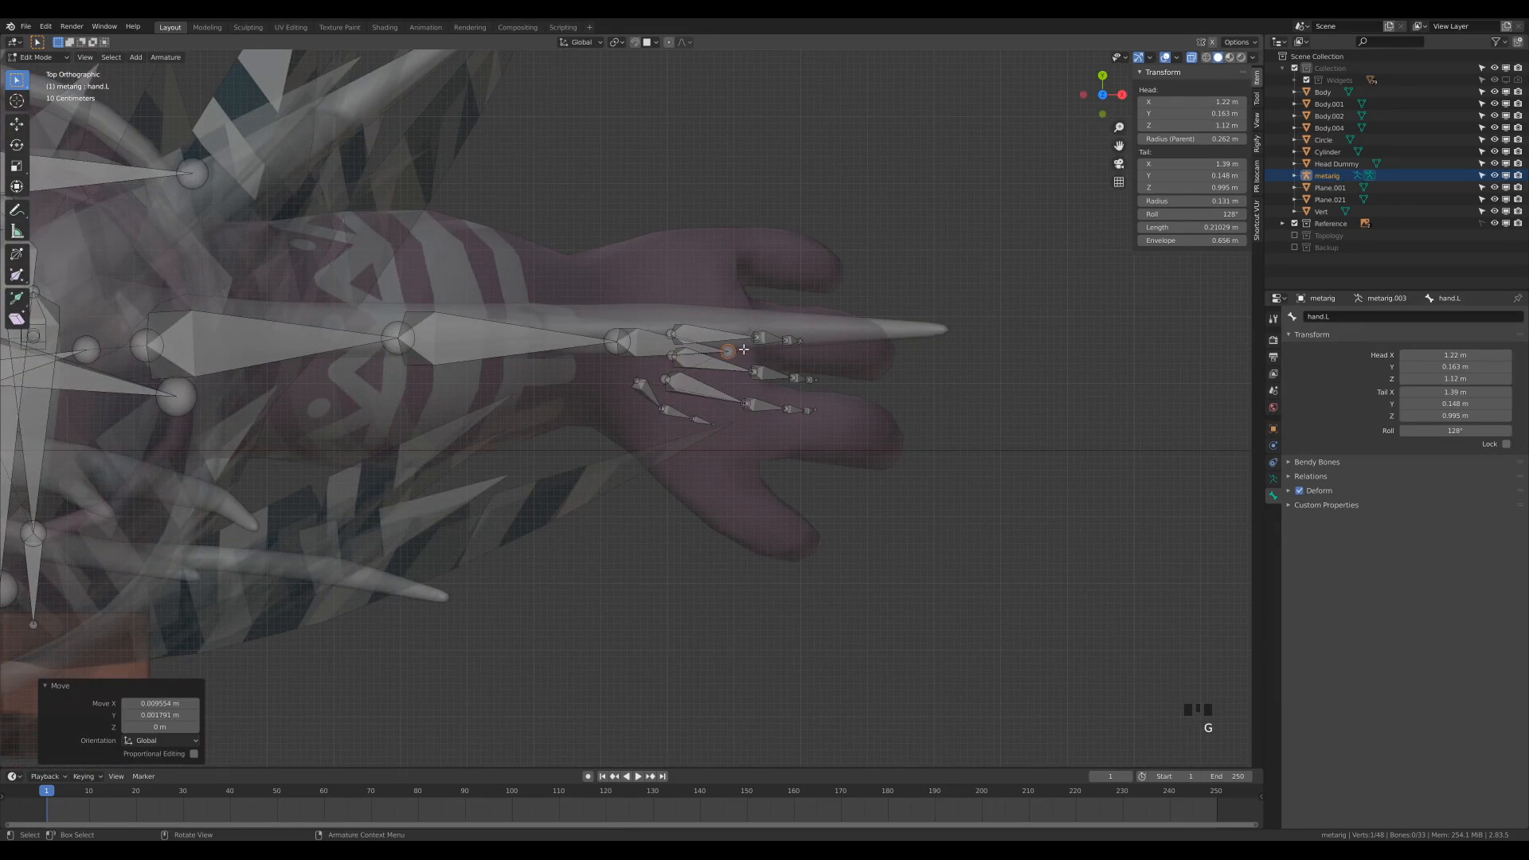
# Step: Move the three left thumb bones together toward the thumb mesh, placing their base at about X 1.28 m and Y 0.041 m
pyautogui.click(638, 389)
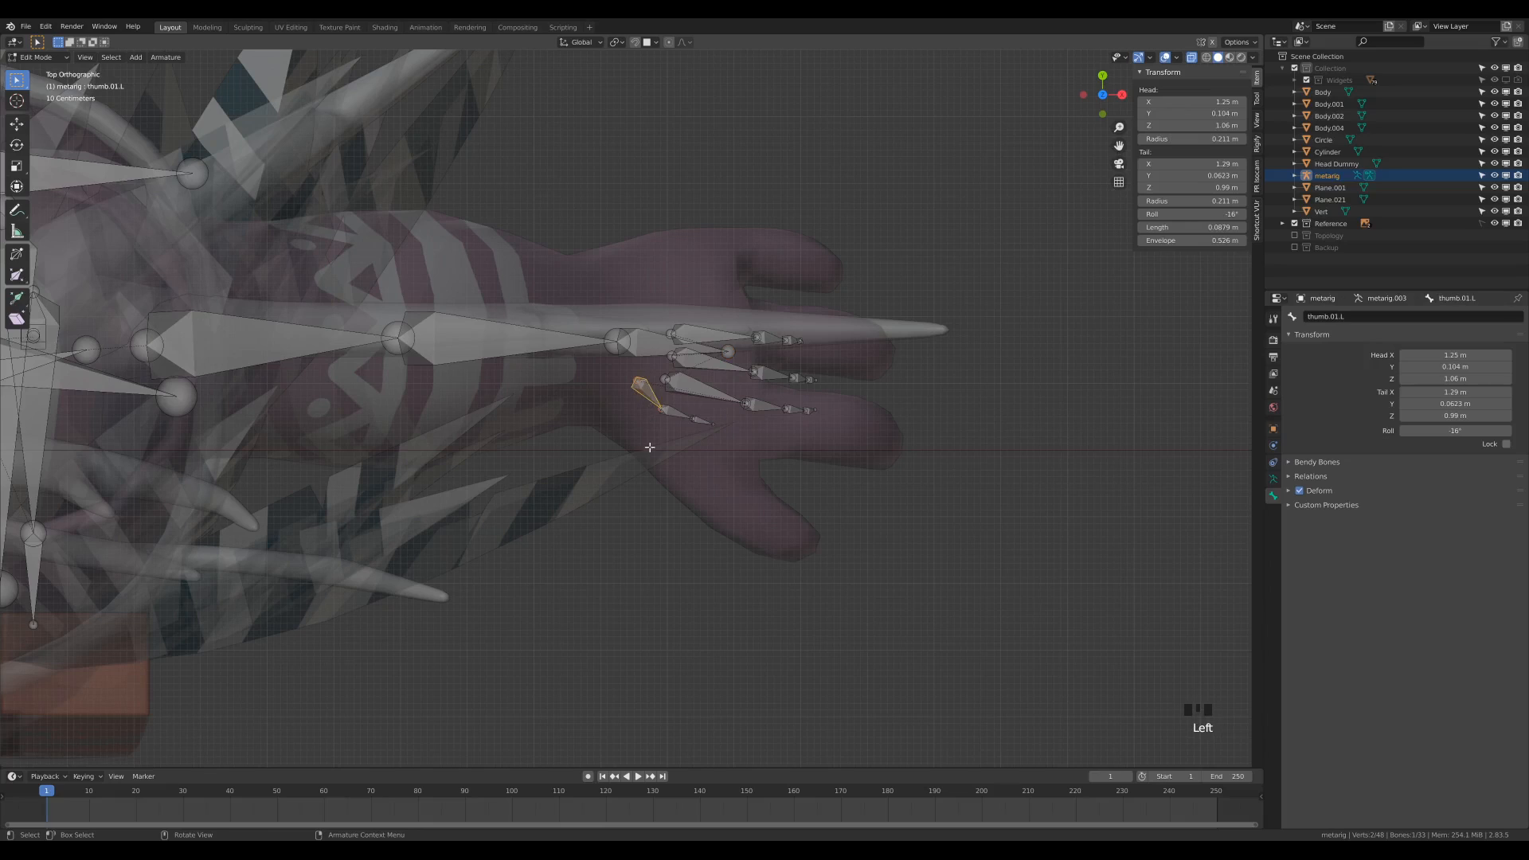
pyautogui.keyDown('shift'); pyautogui.click(673, 411); pyautogui.keyUp('shift')
pyautogui.keyDown('shift'); pyautogui.click(701, 420); pyautogui.keyUp('shift')
pyautogui.press('g')
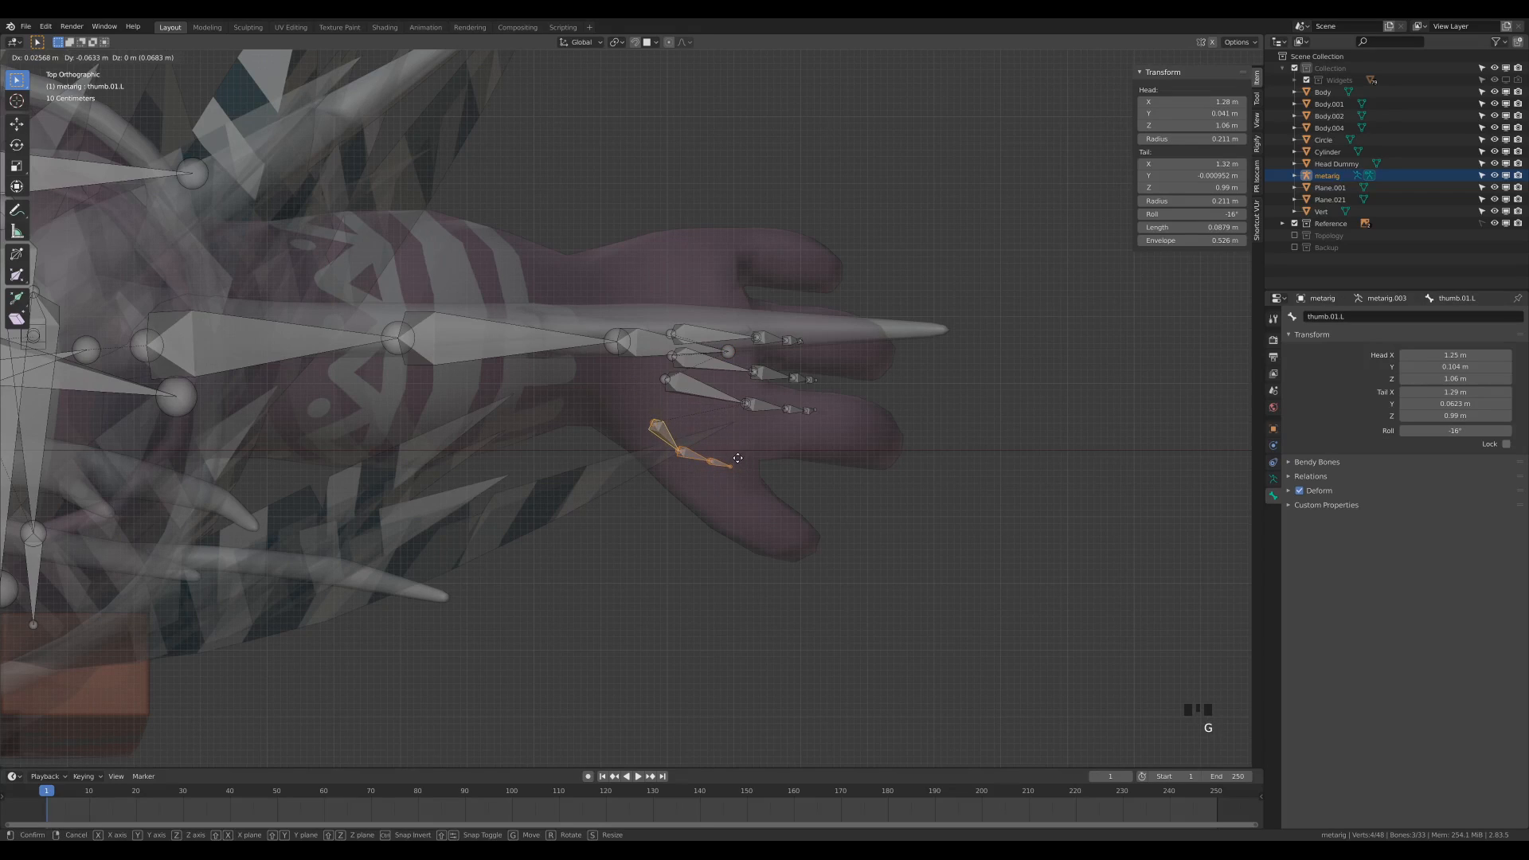
pyautogui.click(737, 458)
# Step: Move the last left thumb bone out to the thumb's tip and the first thumb joint to about X 1.37 m, Y -0.071 m
pyautogui.click(730, 485)
pyautogui.press('g')
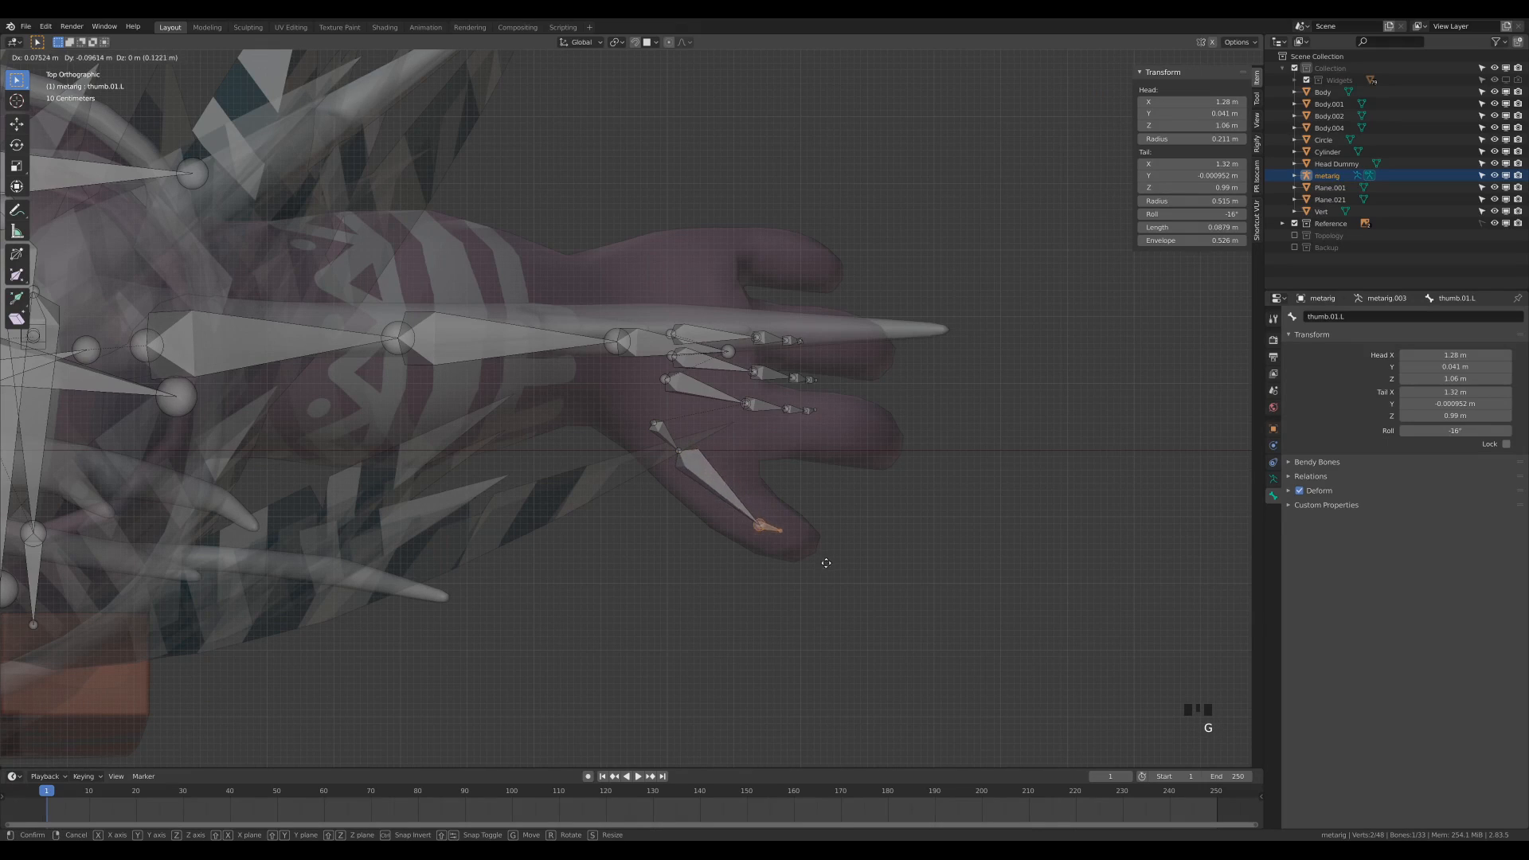
pyautogui.click(813, 562)
pyautogui.click(682, 453)
pyautogui.press('g')
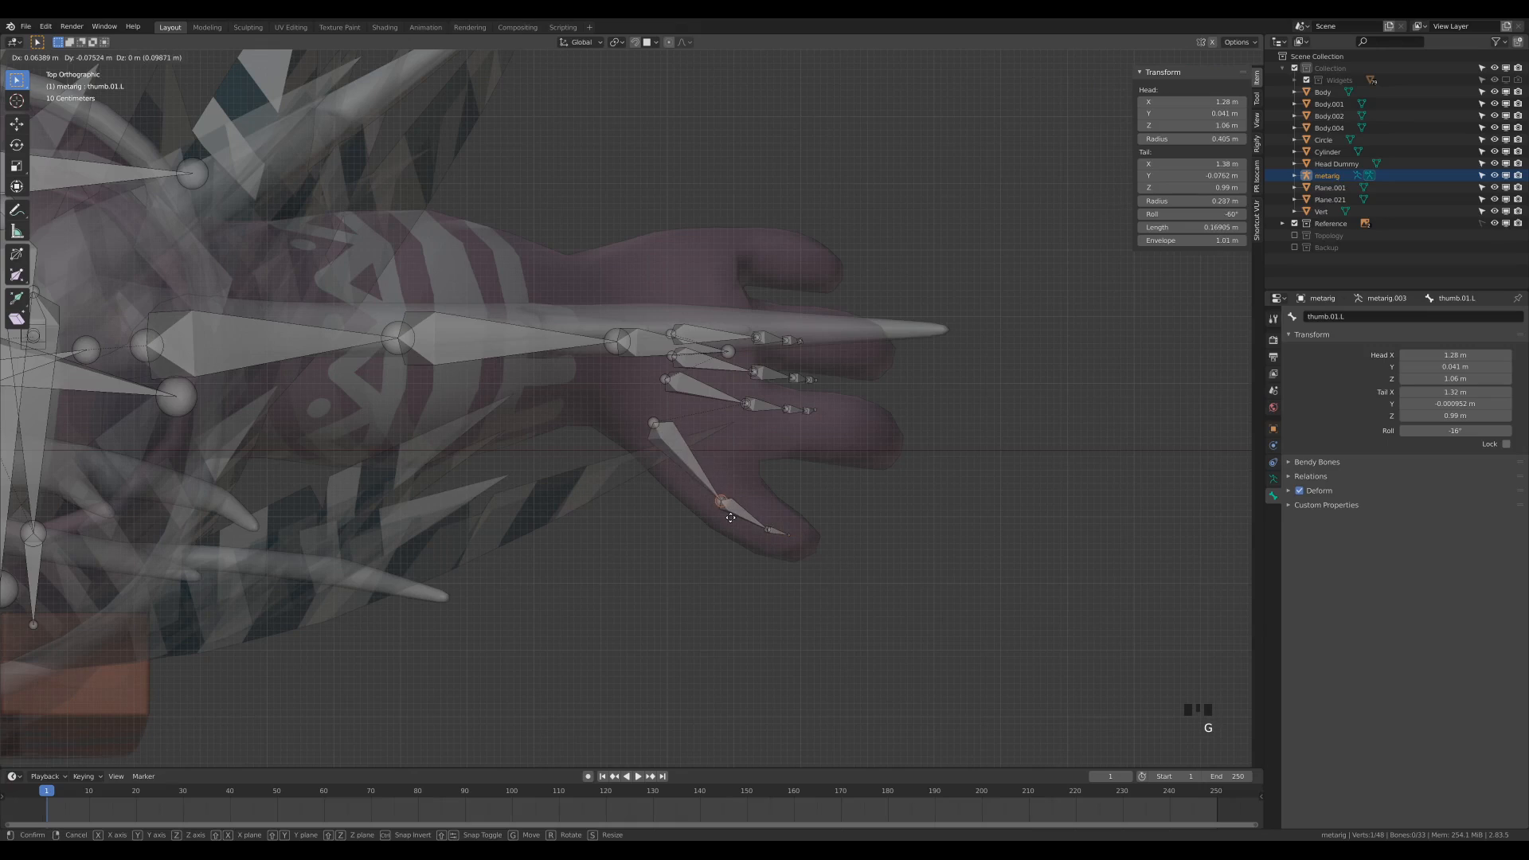
pyautogui.click(726, 515)
pyautogui.click(788, 541)
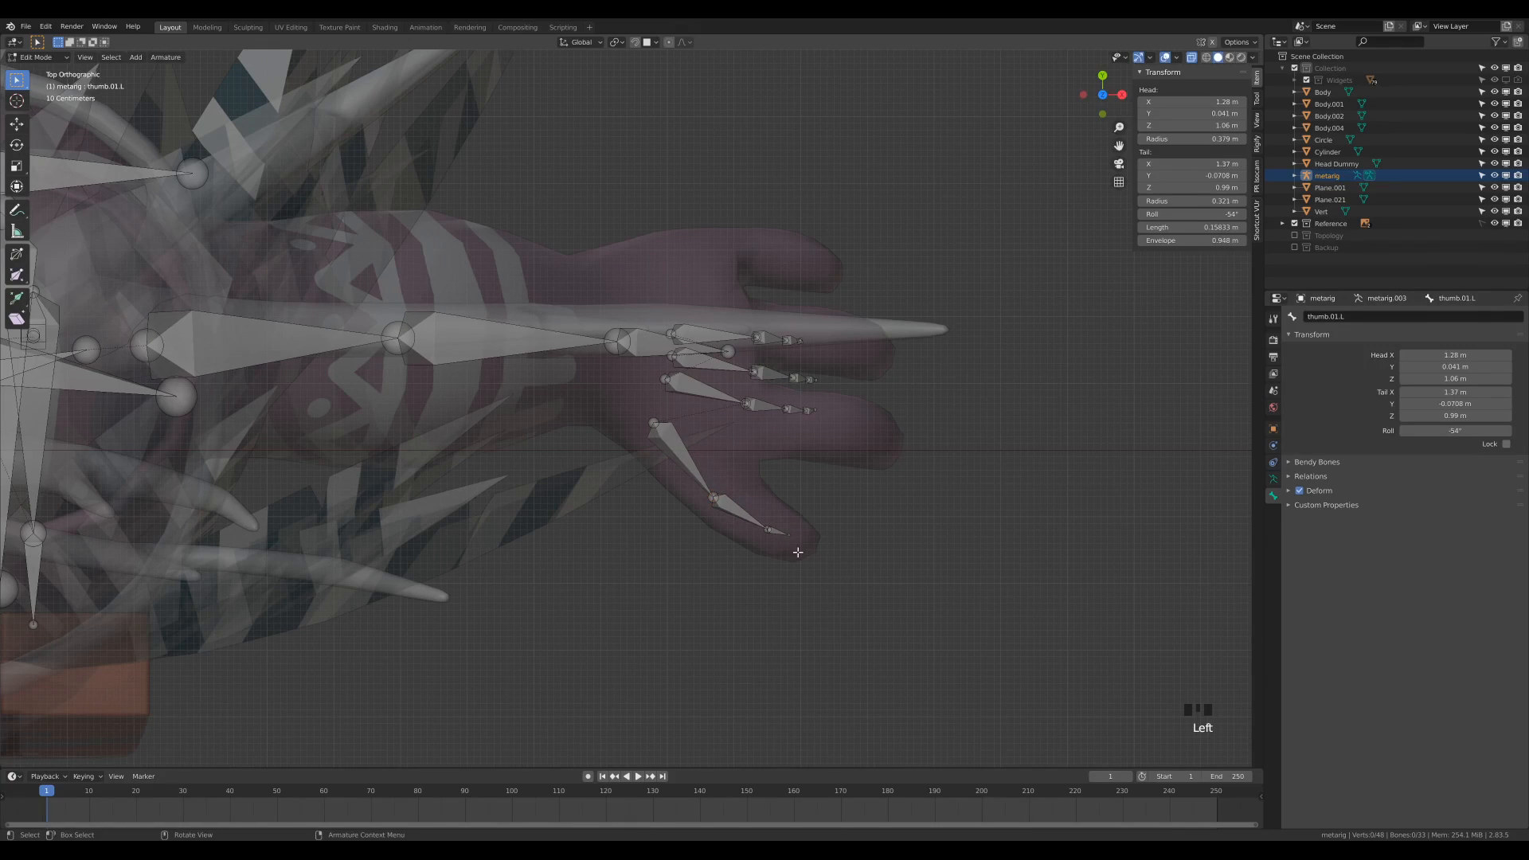
# Step: Shift the first left thumb joint to about Y -0.06 m and adjust the height of the selected thumb joints along Z
pyautogui.press('g')
pyautogui.click(823, 564)
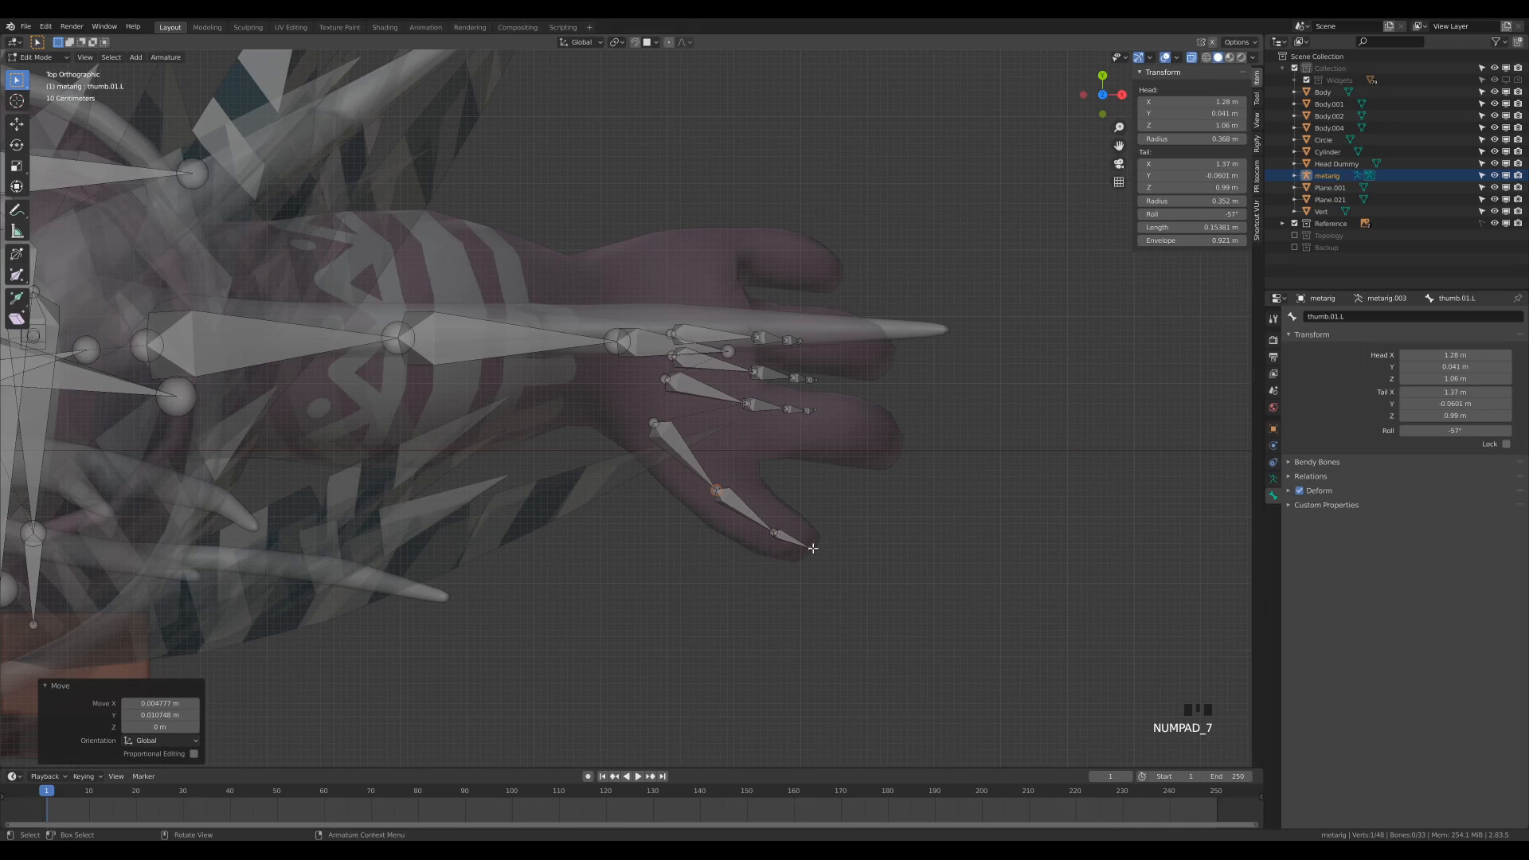
pyautogui.moveTo(821, 495); pyautogui.dragTo(767, 409, button='middle')
pyautogui.click(682, 306)
pyautogui.keyDown('shift'); pyautogui.click(721, 323); pyautogui.keyUp('shift')
pyautogui.press('g')
pyautogui.press('z')
pyautogui.click(758, 360)
# Step: Adjust the left thumb joints individually along Z, bringing the first thumb joint to about Z 1.03 m
pyautogui.click(721, 325)
pyautogui.moveTo(838, 389); pyautogui.dragTo(886, 395, button='middle')
pyautogui.press('g')
pyautogui.press('z')
pyautogui.click(887, 395)
pyautogui.click(747, 298)
pyautogui.moveTo(910, 309); pyautogui.dragTo(924, 345, button='middle')
pyautogui.click(697, 308)
pyautogui.press('g')
pyautogui.press('z')
pyautogui.click(931, 338)
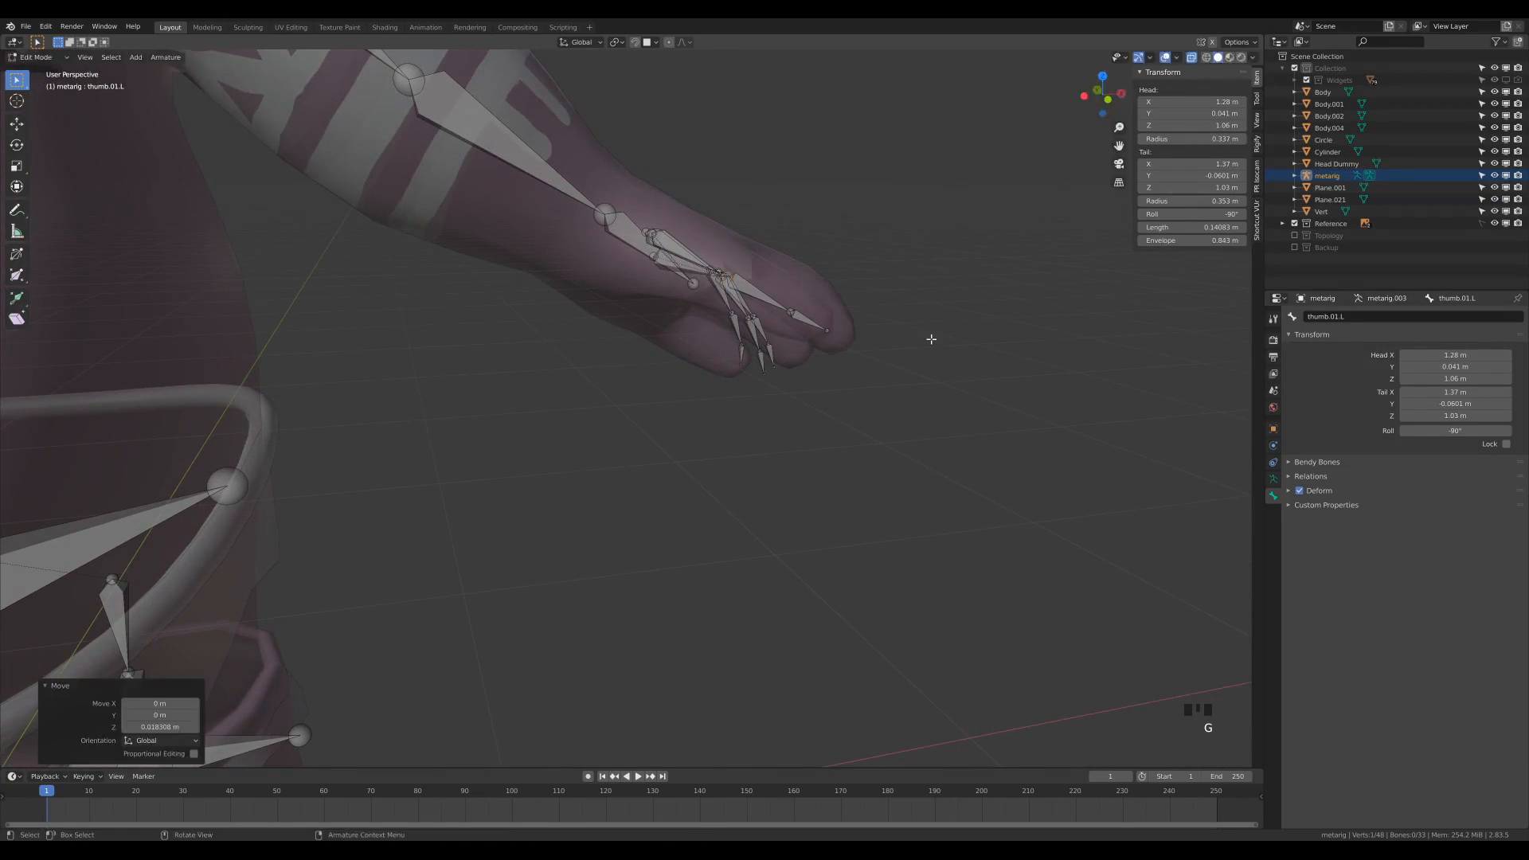
# Step: Raise the base of the left thumb about 0.025 m along Z
pyautogui.click(651, 256)
pyautogui.moveTo(786, 337); pyautogui.dragTo(768, 350, button='middle')
pyautogui.press('g')
pyautogui.press('z')
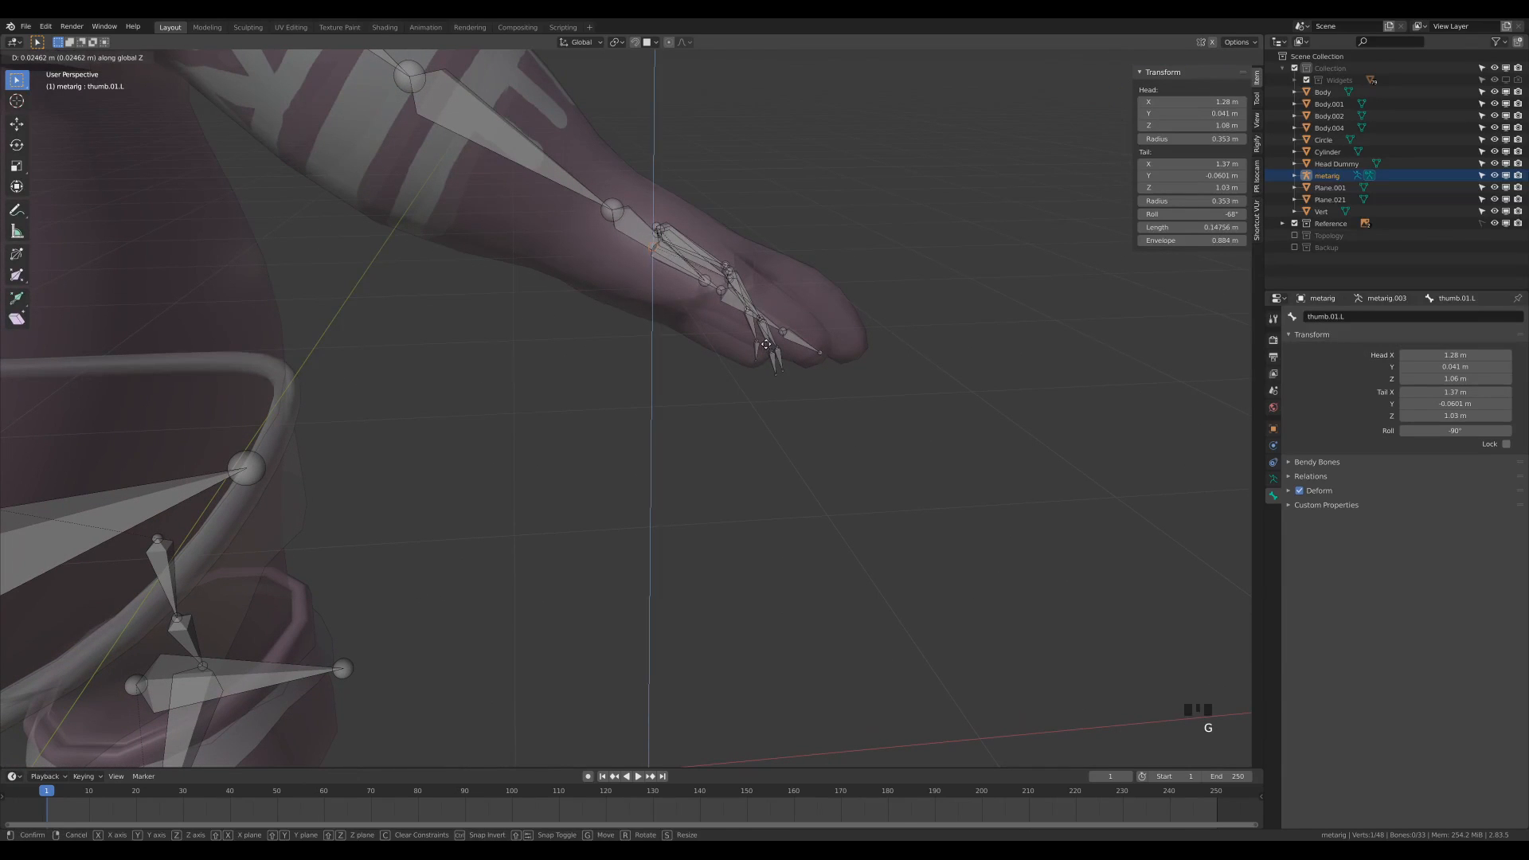
pyautogui.click(768, 342)
# Step: Select the left index chain from palm bone to fingertip and rotate it about -10.1° in the front view
pyautogui.moveTo(857, 332); pyautogui.dragTo(774, 355, button='middle')
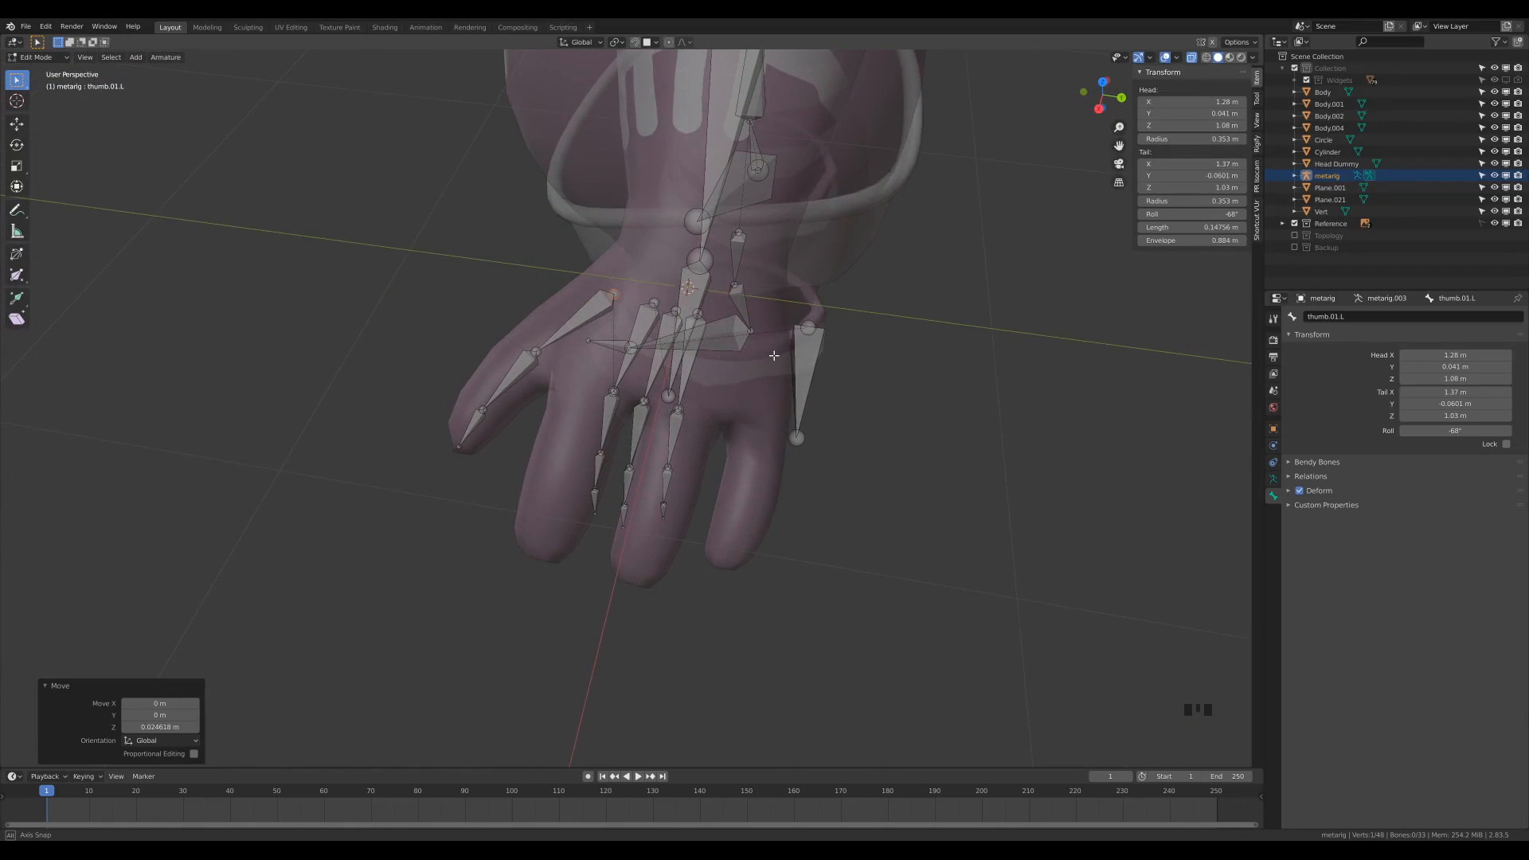
pyautogui.press('KP_7')
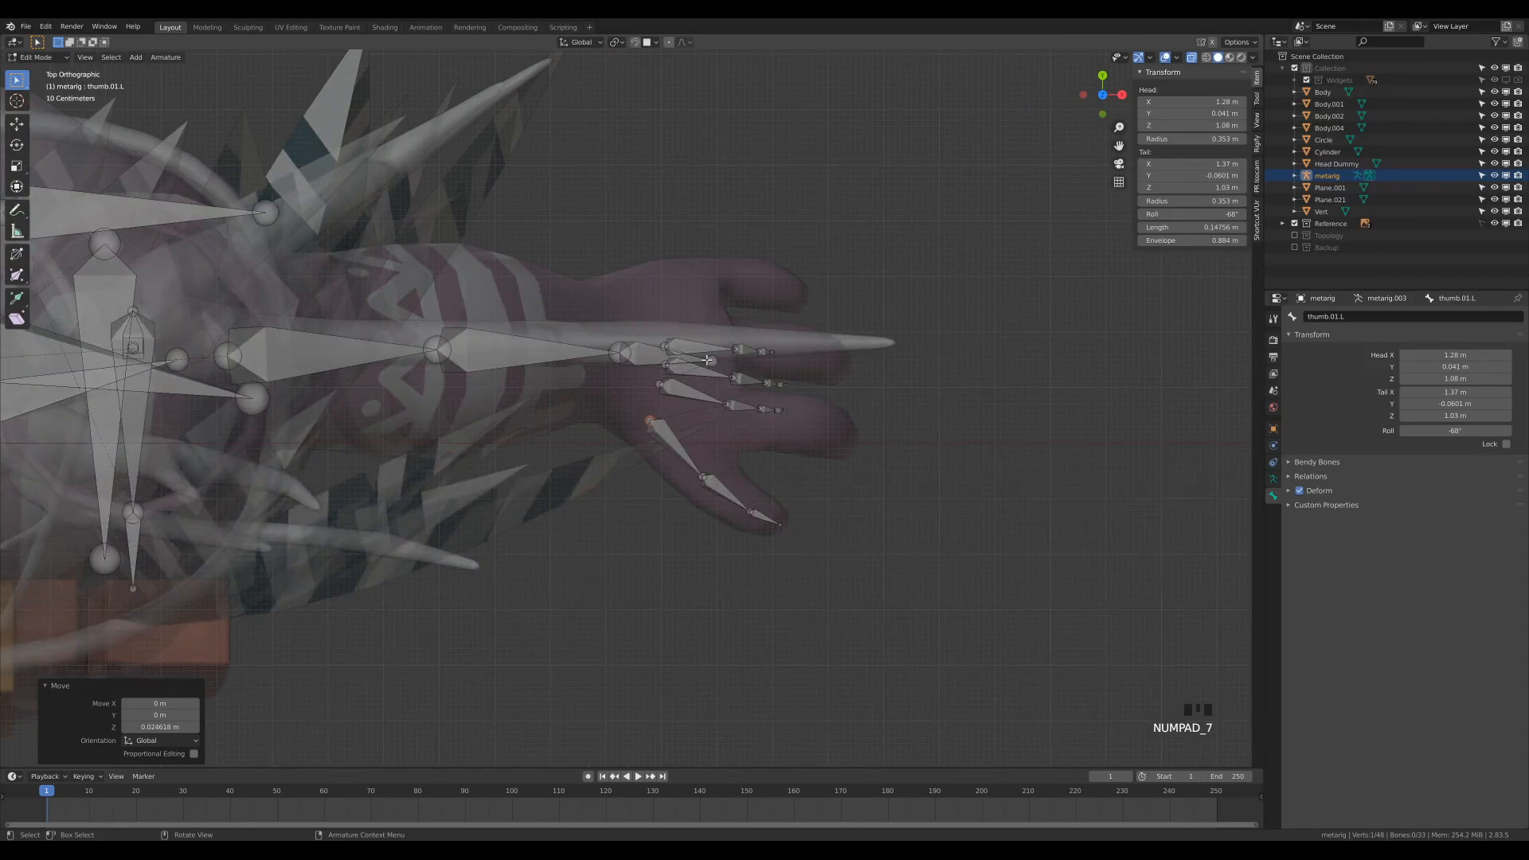
pyautogui.scroll(3, 704, 426)
pyautogui.click(763, 393)
pyautogui.moveTo(778, 378); pyautogui.dragTo(895, 433)
pyautogui.click(752, 380)
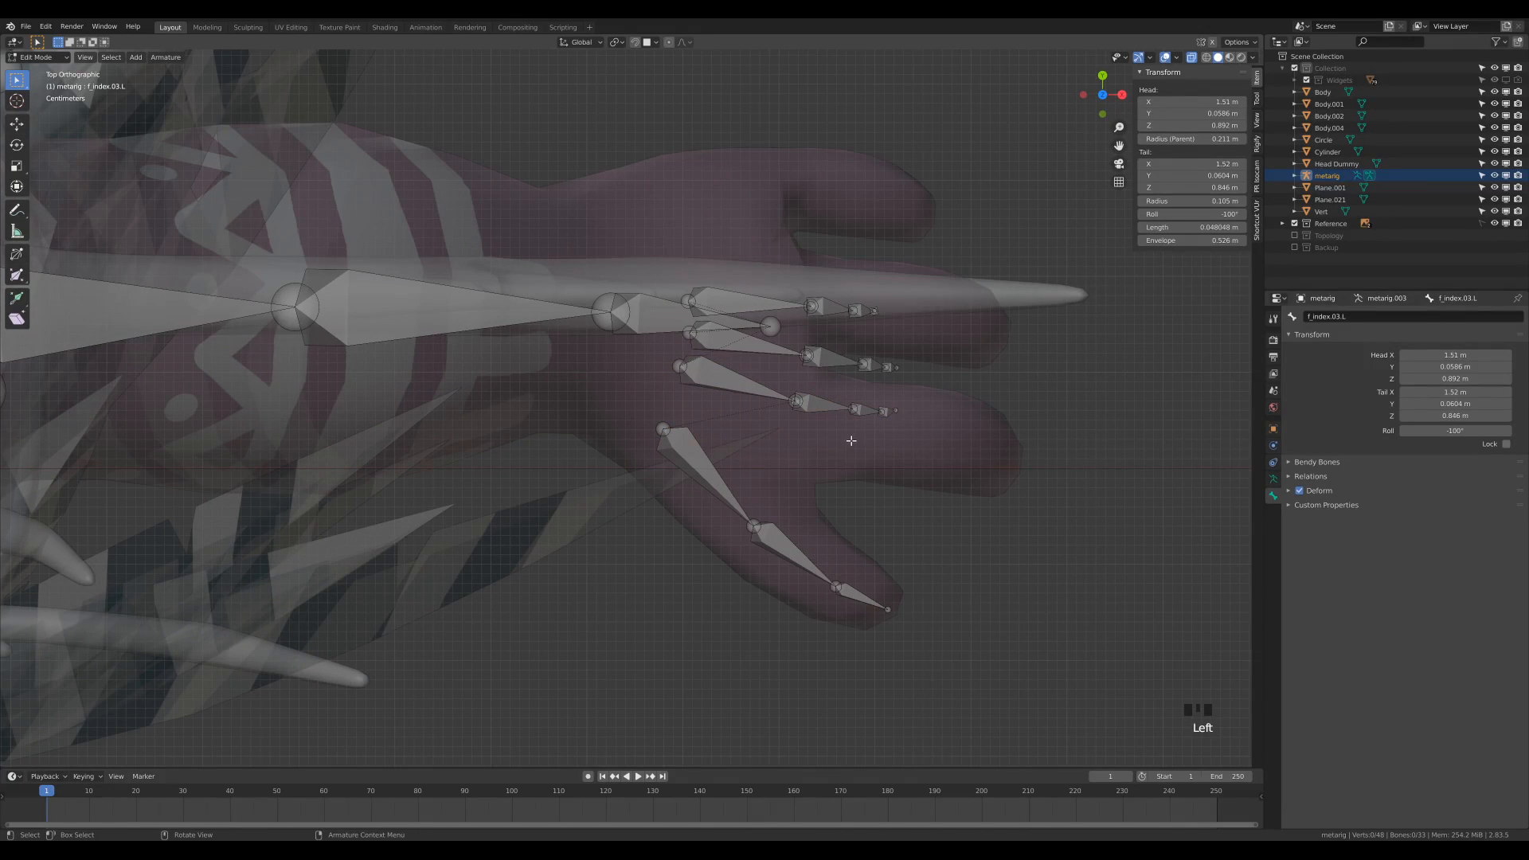
pyautogui.click(708, 380)
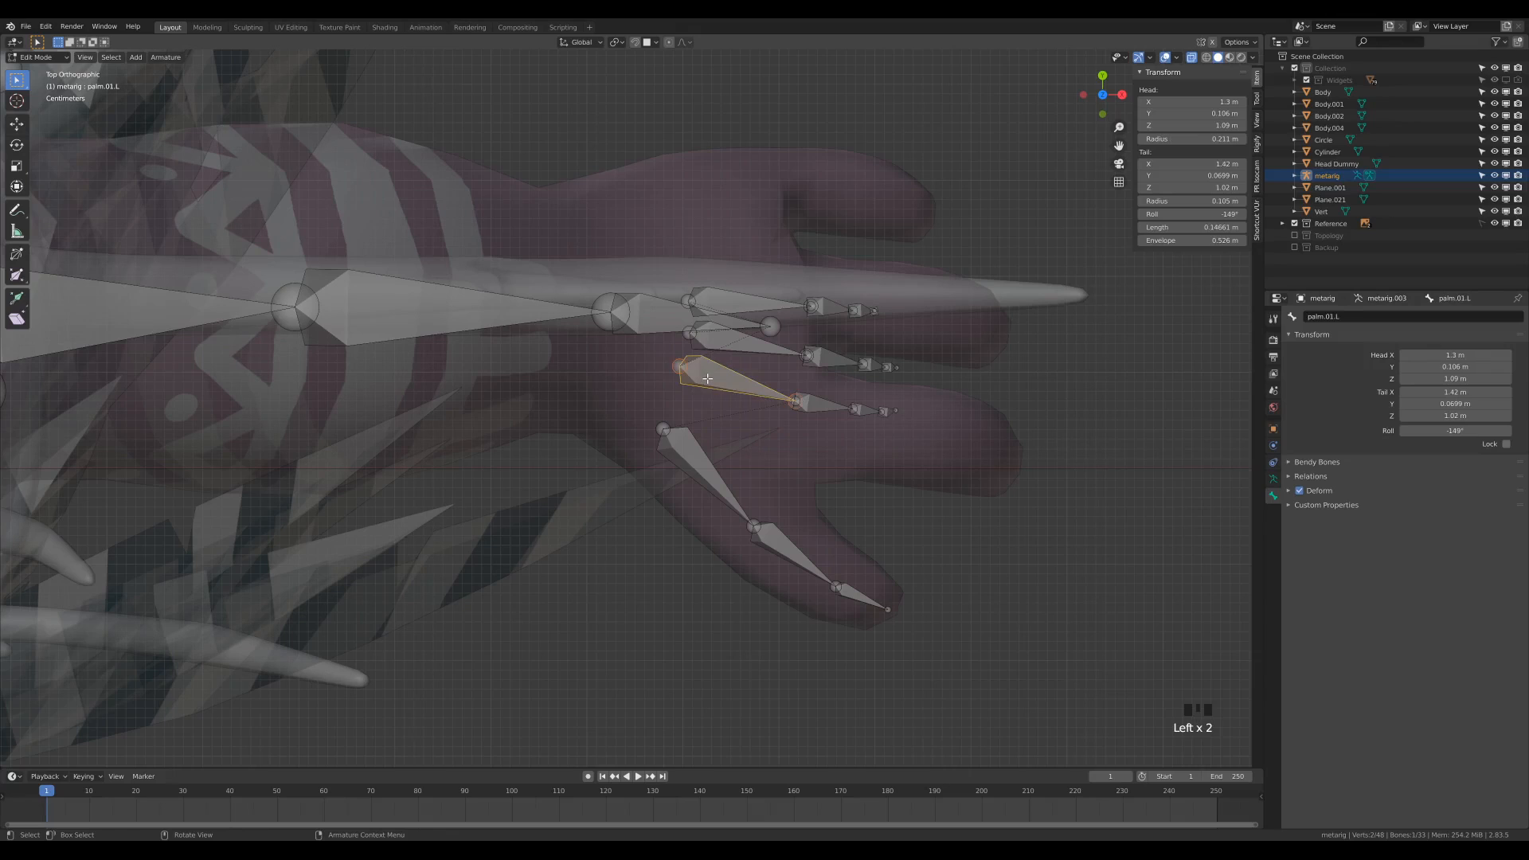
pyautogui.keyDown('ctrl'); pyautogui.click(889, 411); pyautogui.keyUp('ctrl')
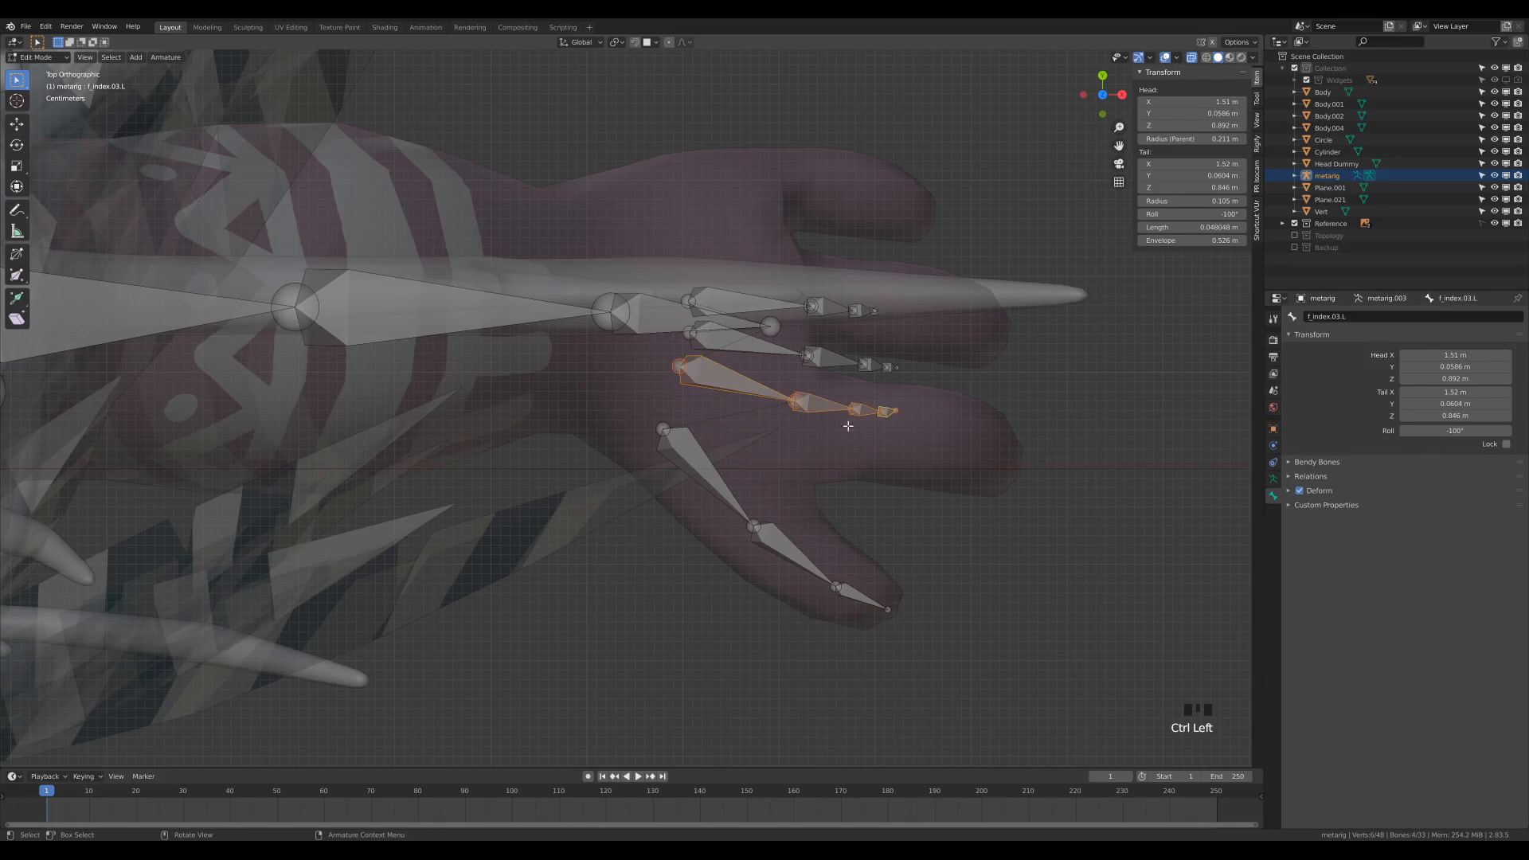
pyautogui.press('KP_1')
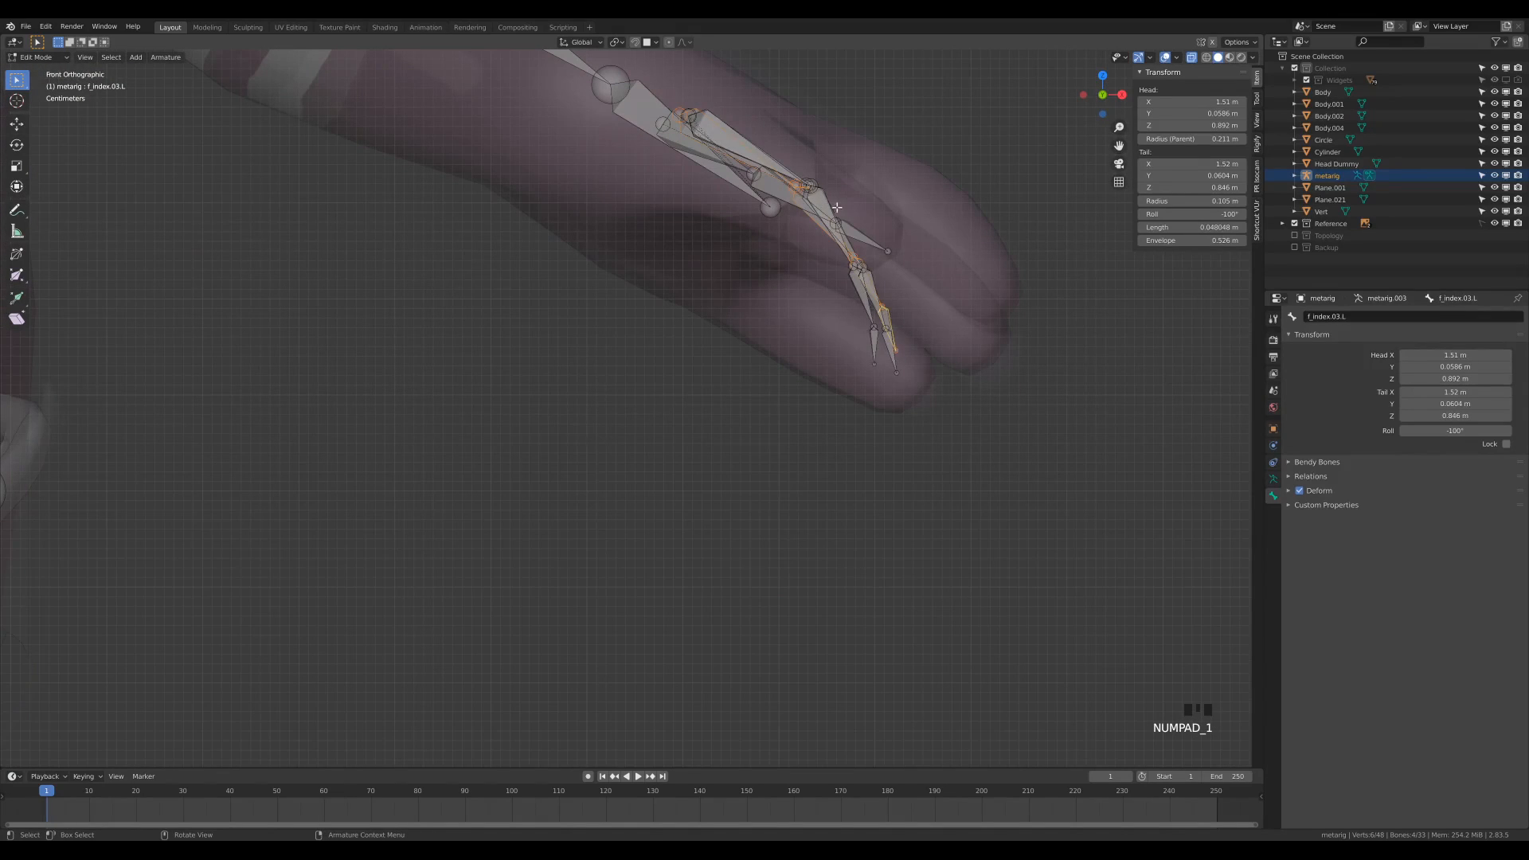
pyautogui.press('r')
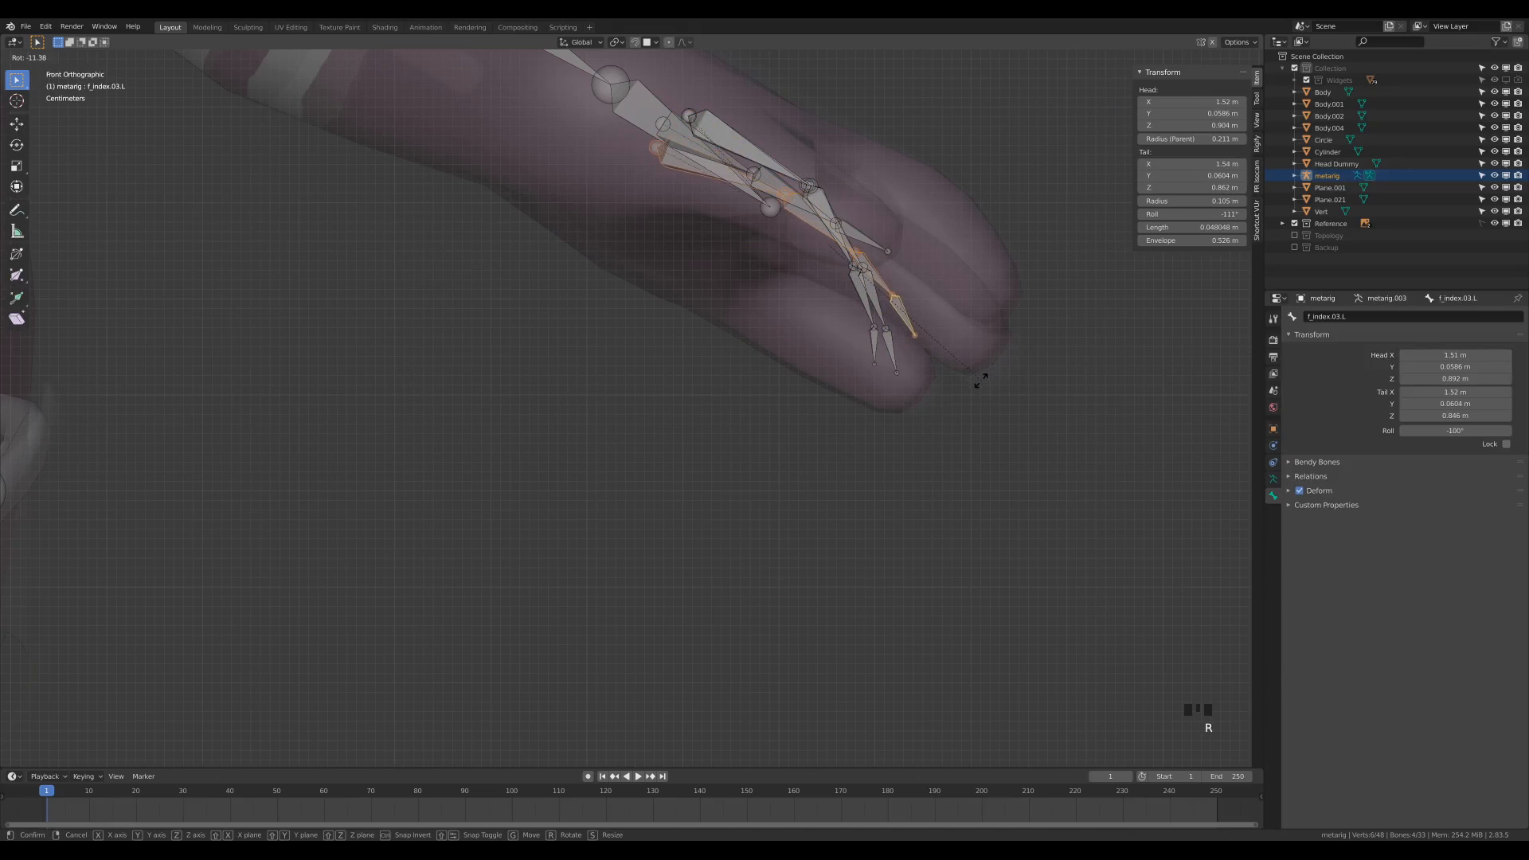
pyautogui.click(977, 383)
# Step: Move the left index chain up into the index finger mesh and rotate it about -2.9° further in the front view
pyautogui.press('g')
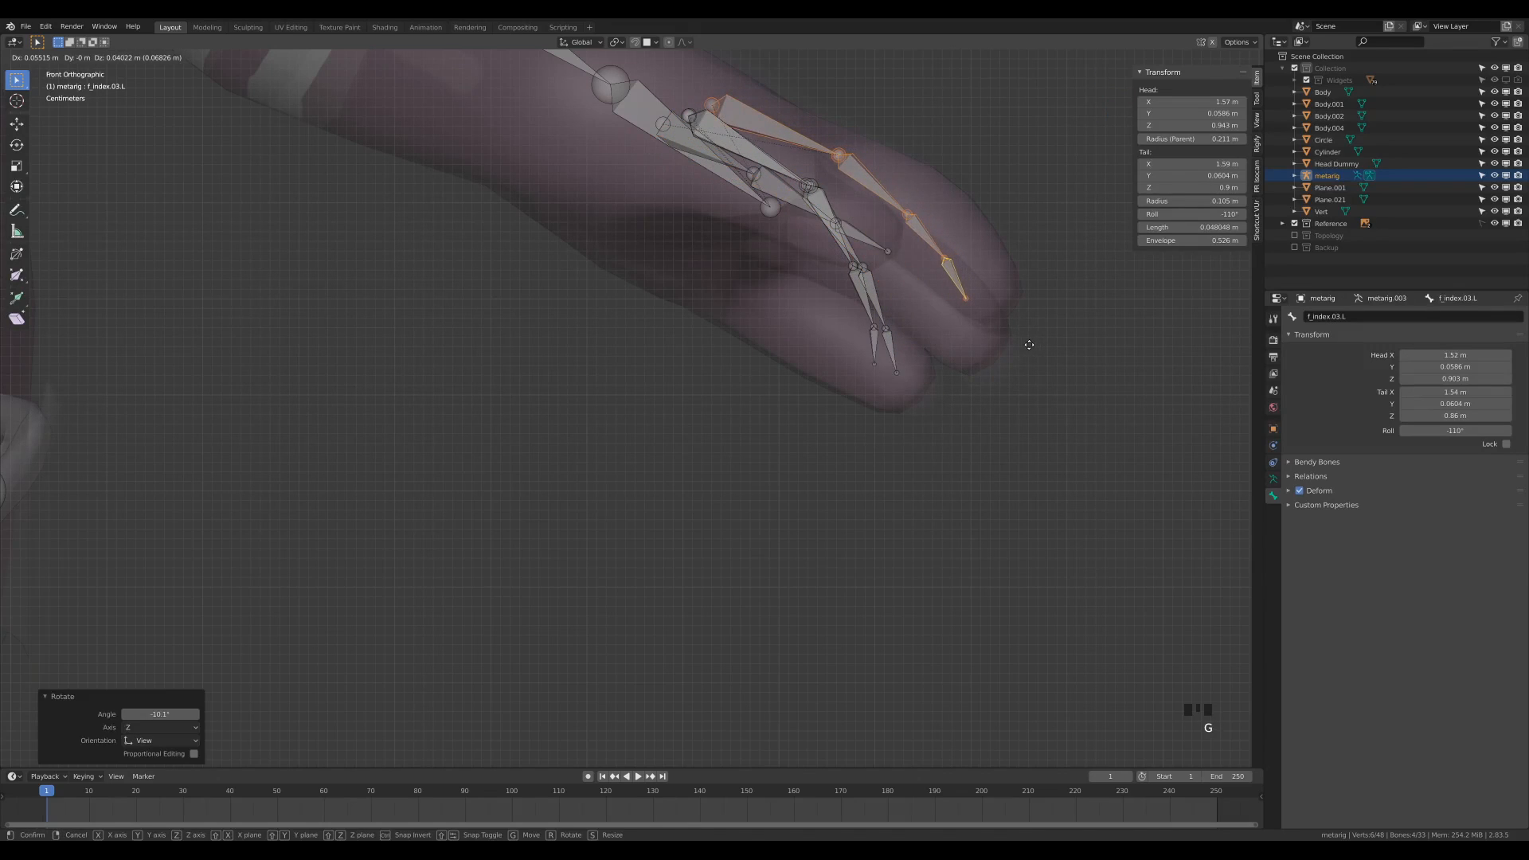
pyautogui.click(1024, 342)
pyautogui.press('r')
pyautogui.click(1041, 333)
pyautogui.press('g')
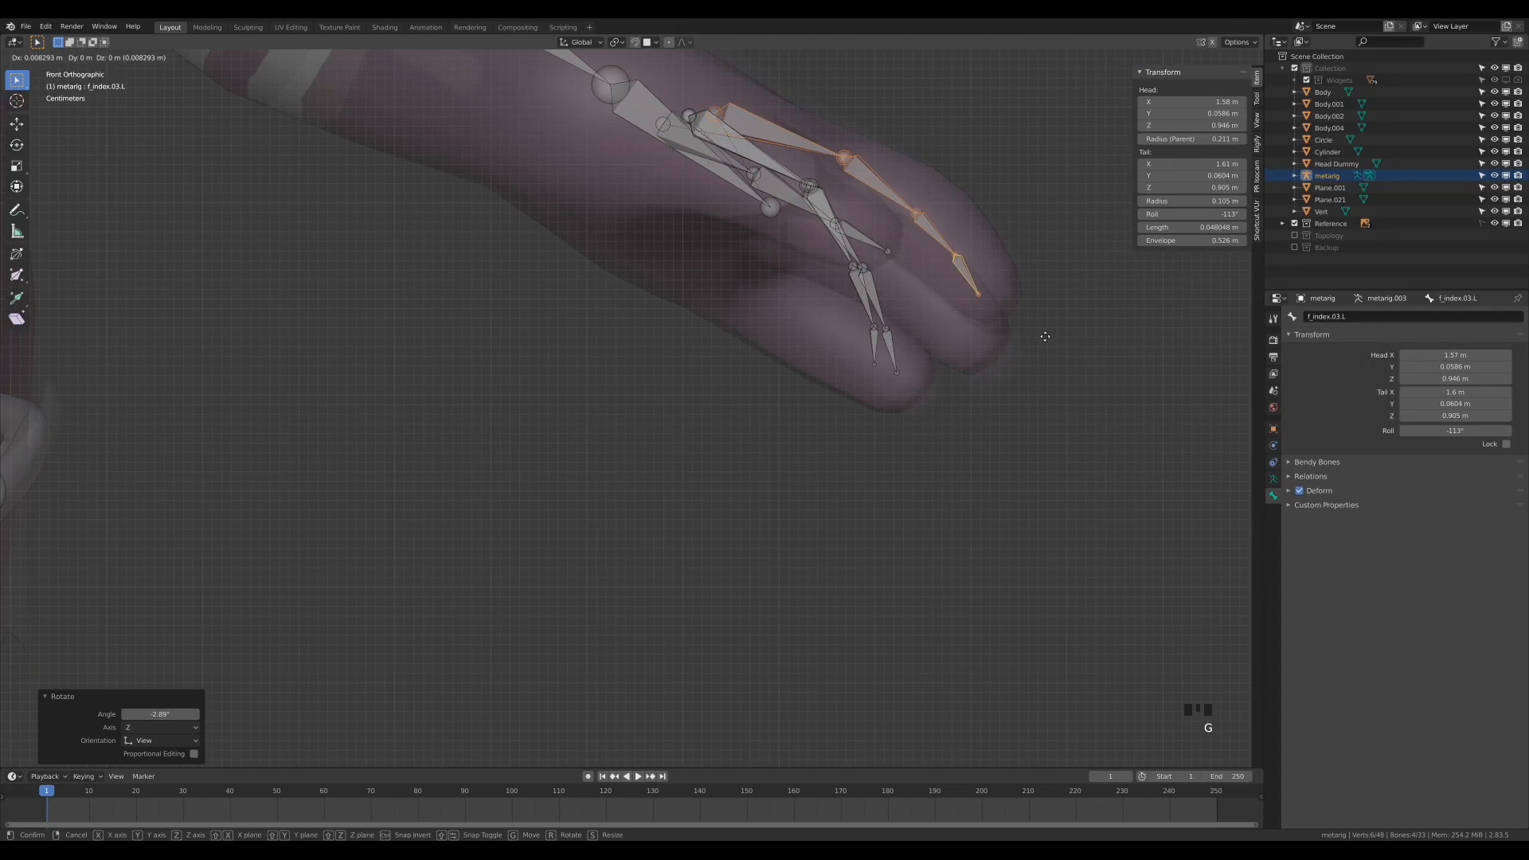
pyautogui.click(1045, 336)
pyautogui.press('g')
pyautogui.click(928, 247)
# Step: Move the joint between the first left palm bone and the index finger to about X 1.44 m, Z 1.04 m
pyautogui.click(829, 155)
pyautogui.press('g')
pyautogui.rightClick(823, 173)
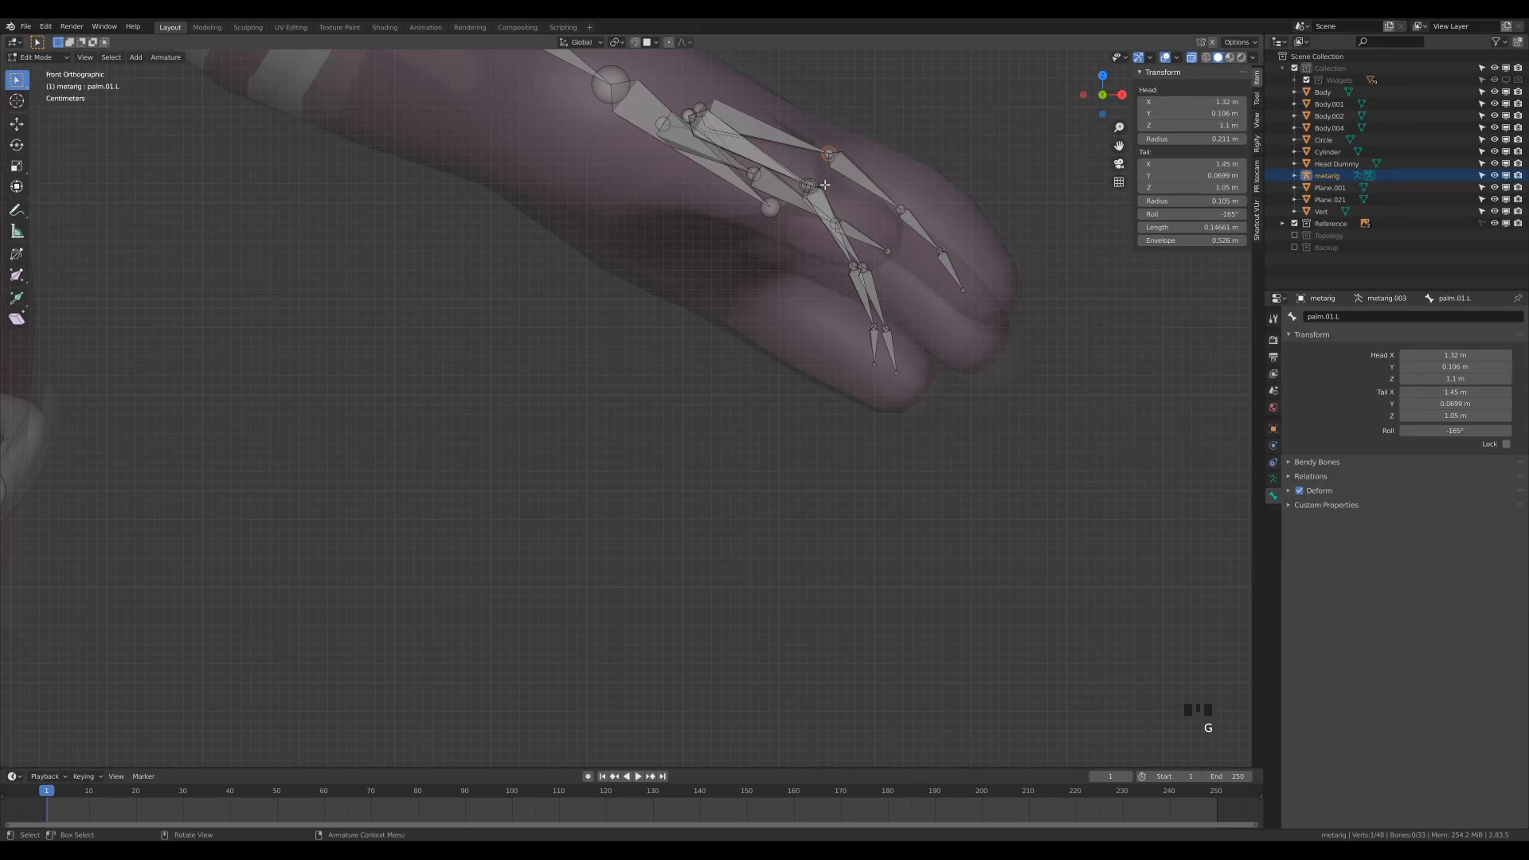
pyautogui.press('g')
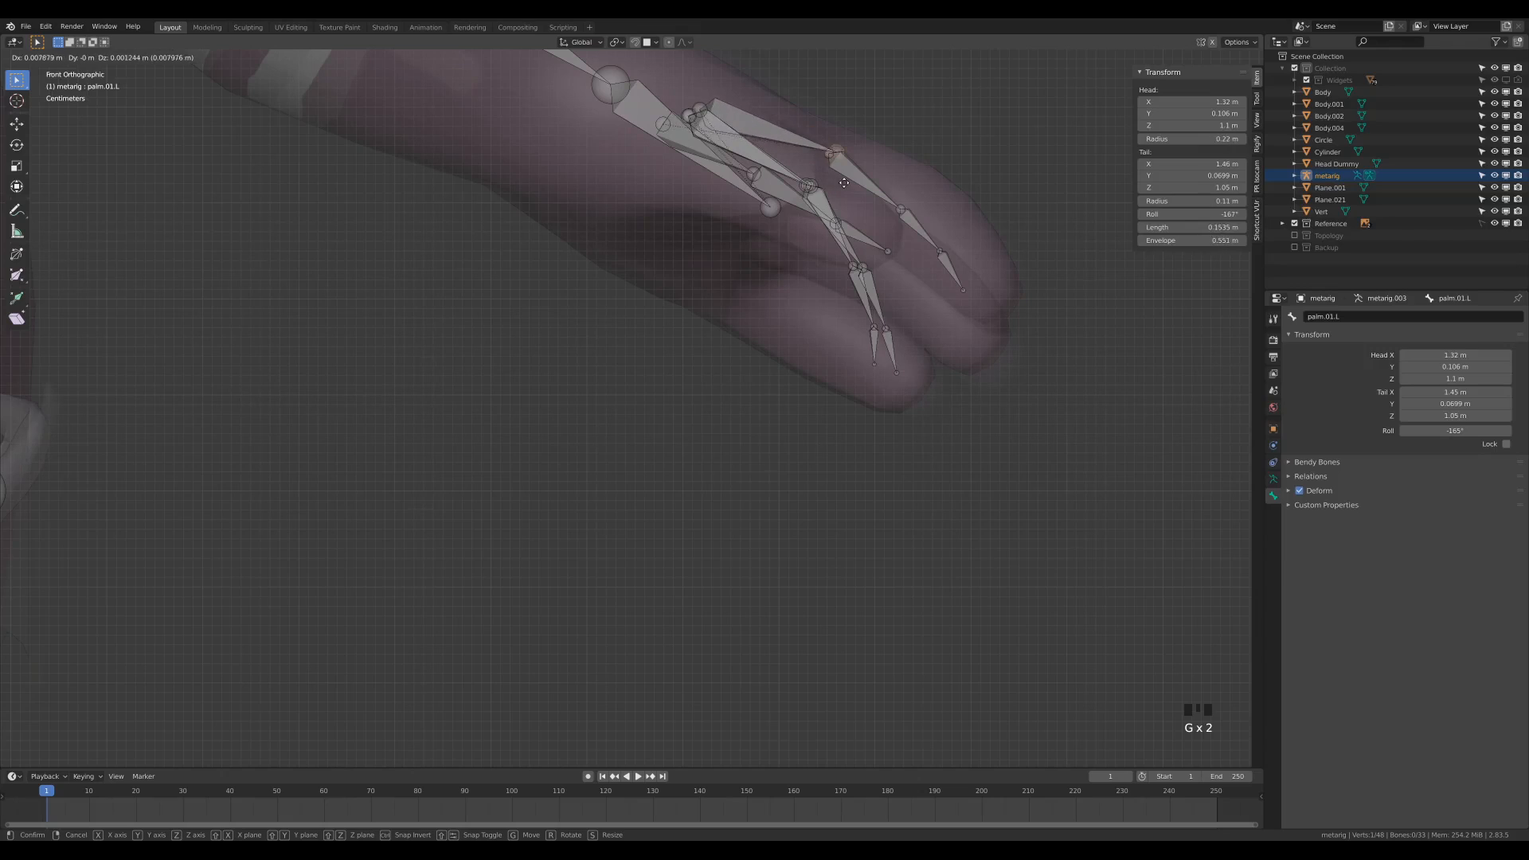
pyautogui.click(840, 181)
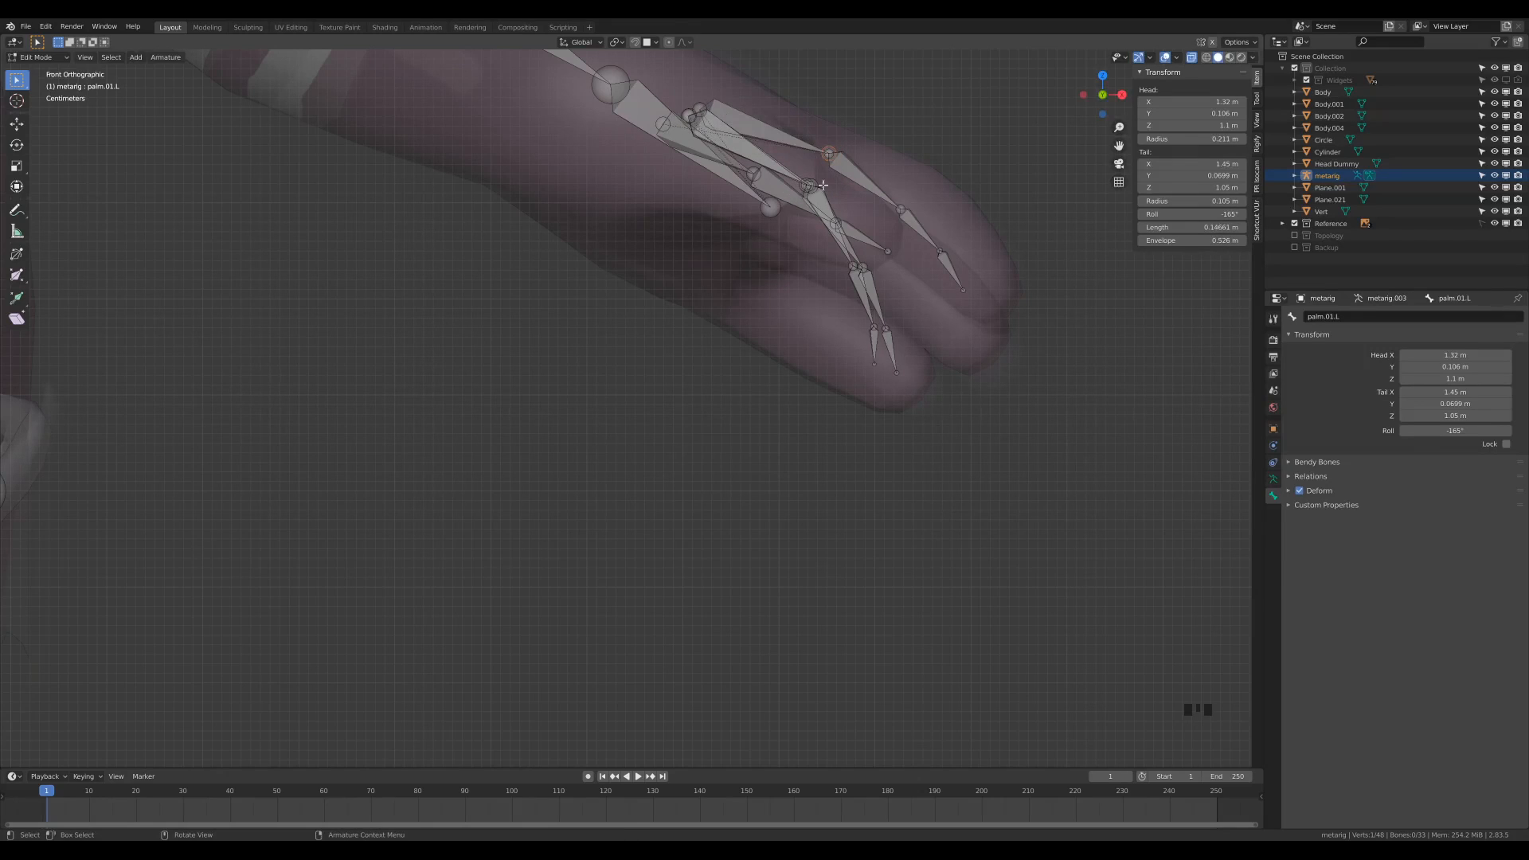
pyautogui.press('g')
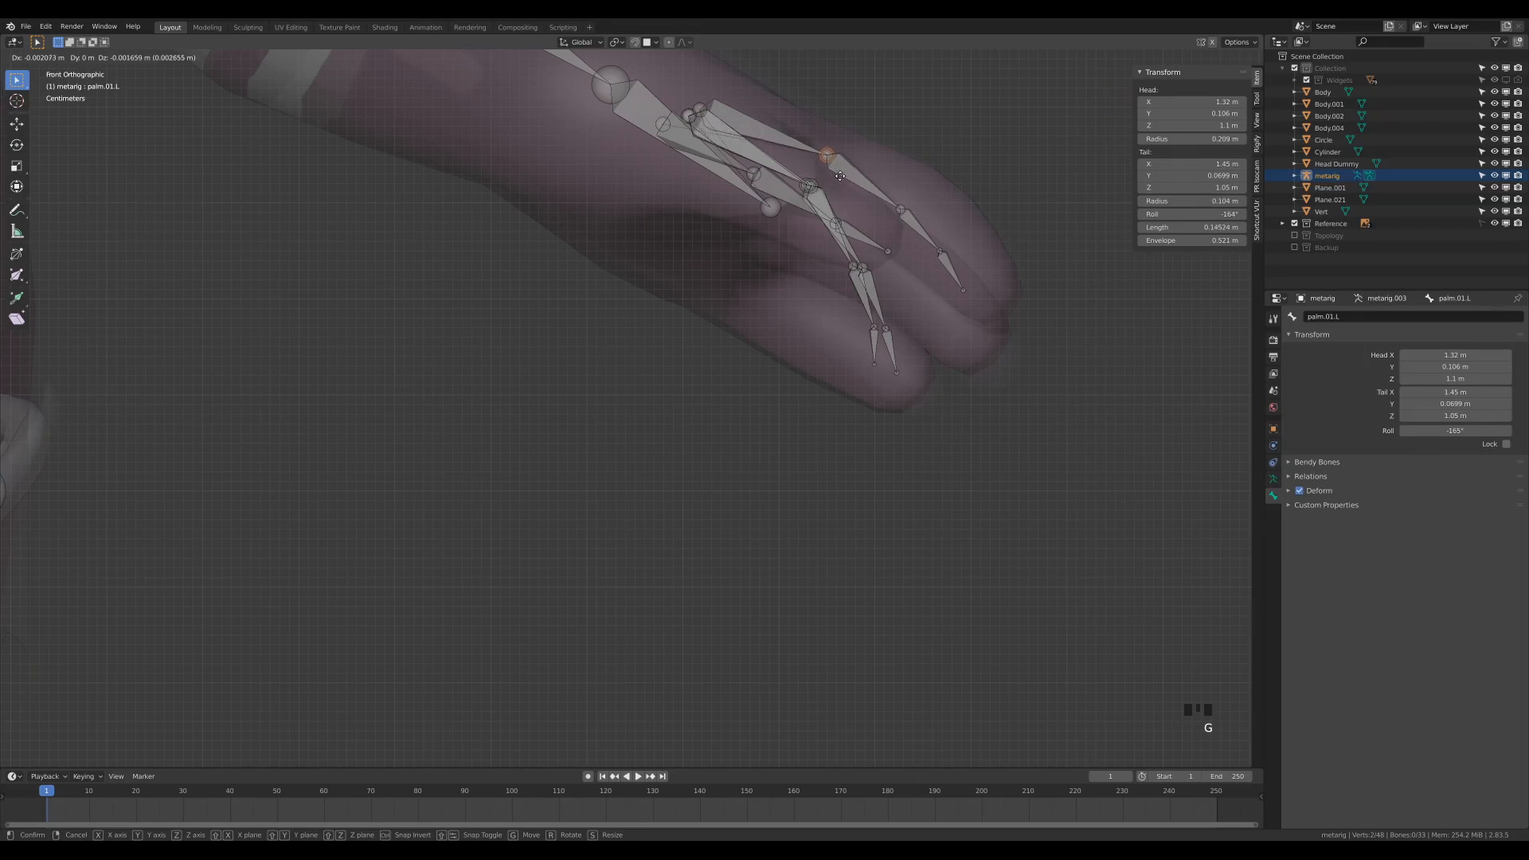
pyautogui.click(841, 187)
# Step: Spread the left index finger joints toward the fingertip, with the last bone running from about X 1.59 m, Z 0.949 m to X 1.63 m, Z 0.892 m
pyautogui.click(960, 291)
pyautogui.press('g')
pyautogui.click(1005, 313)
pyautogui.click(950, 257)
pyautogui.press('g')
pyautogui.click(986, 271)
pyautogui.click(902, 211)
pyautogui.press('g')
pyautogui.click(920, 221)
# Step: In the top view, move the first left palm bone about 0.024 m forward along Y, including its joint with the index finger
pyautogui.moveTo(922, 223); pyautogui.dragTo(978, 244, button='middle')
pyautogui.press('KP_7')
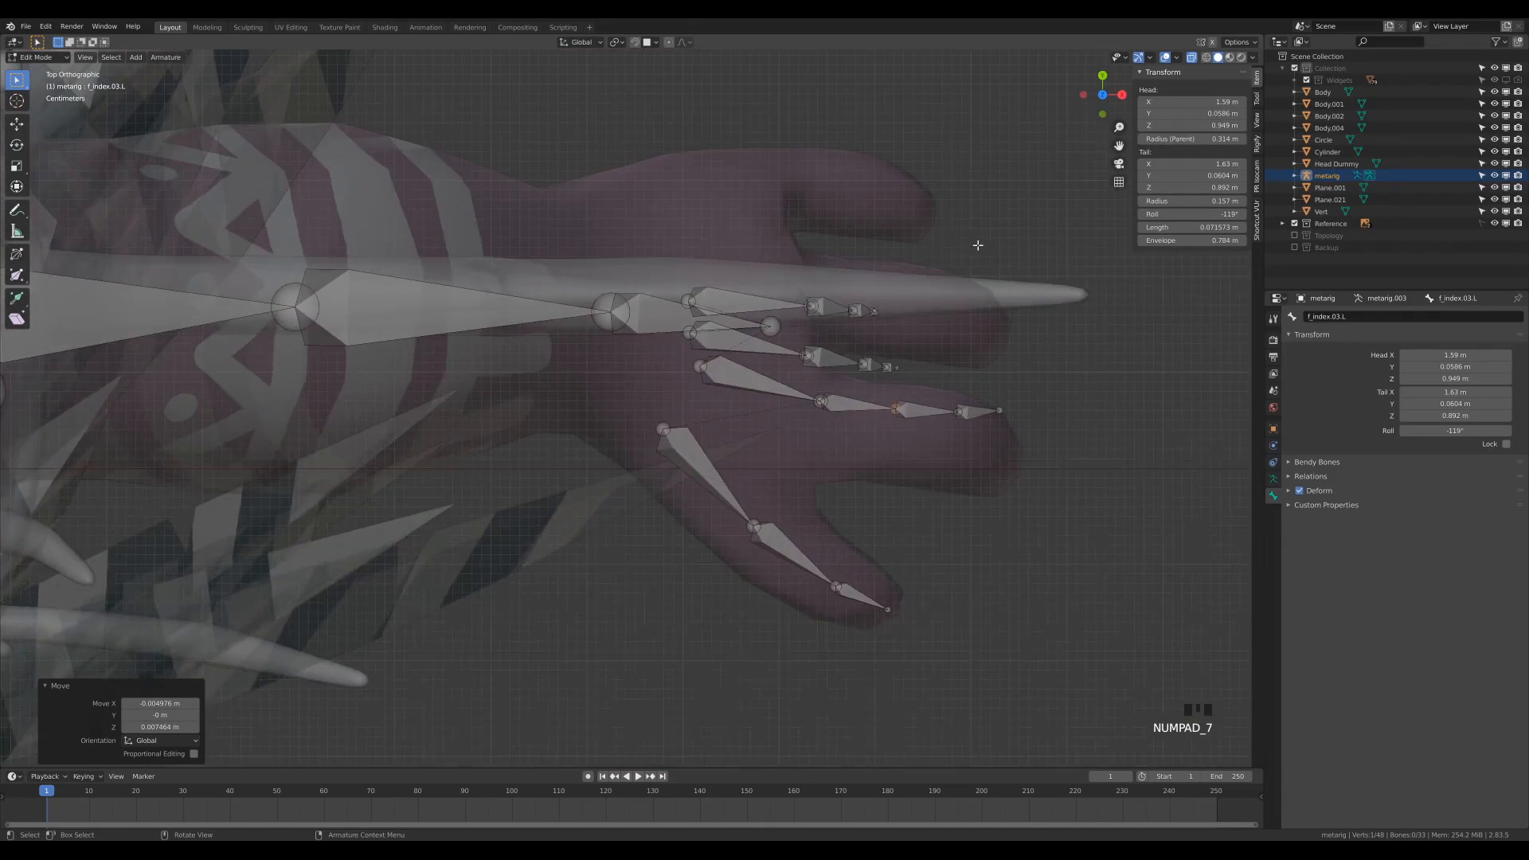
pyautogui.click(829, 405)
pyautogui.click(756, 384)
pyautogui.press('g')
pyautogui.press('y')
pyautogui.rightClick(763, 415)
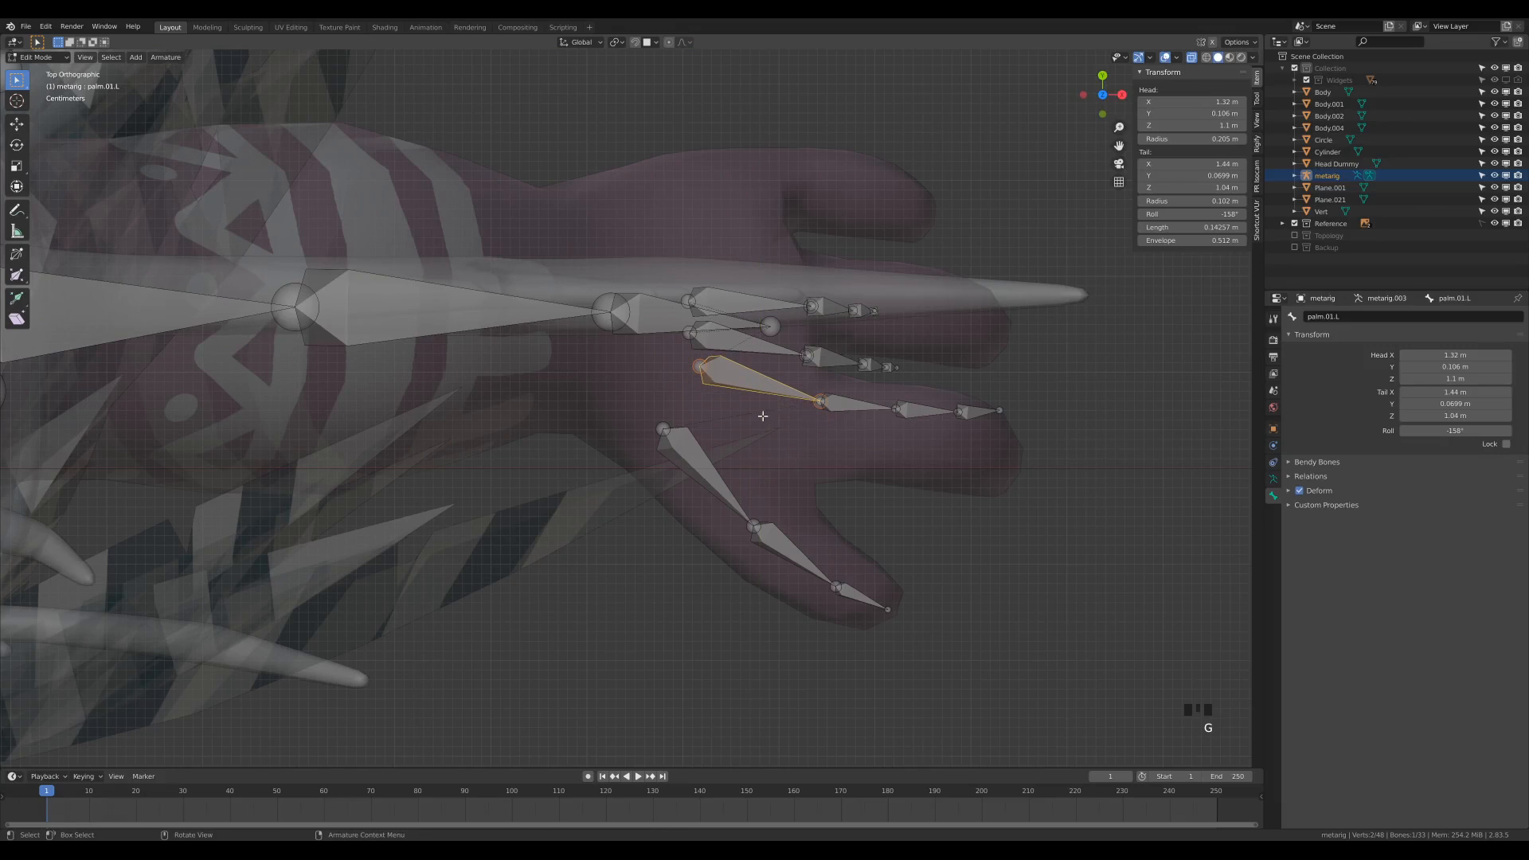
pyautogui.keyDown('shift'); pyautogui.click(821, 402); pyautogui.keyUp('shift')
pyautogui.press('g')
pyautogui.press('y')
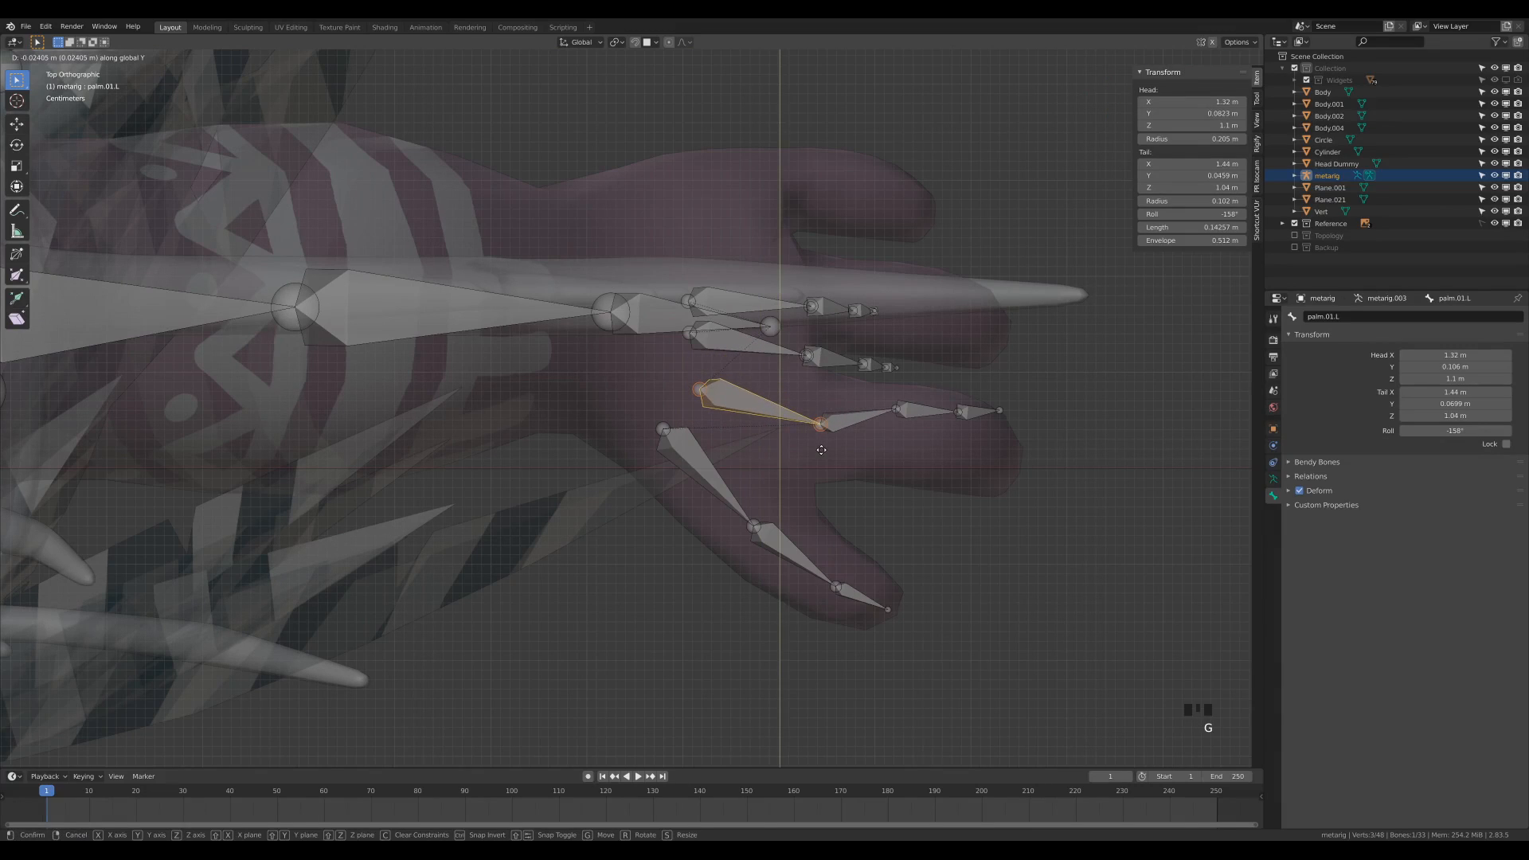
pyautogui.click(821, 450)
# Step: Move the remaining left index joints forward along Y and place the fingertip joint at the end of the index finger mesh
pyautogui.click(921, 440)
pyautogui.press('g')
pyautogui.press('y')
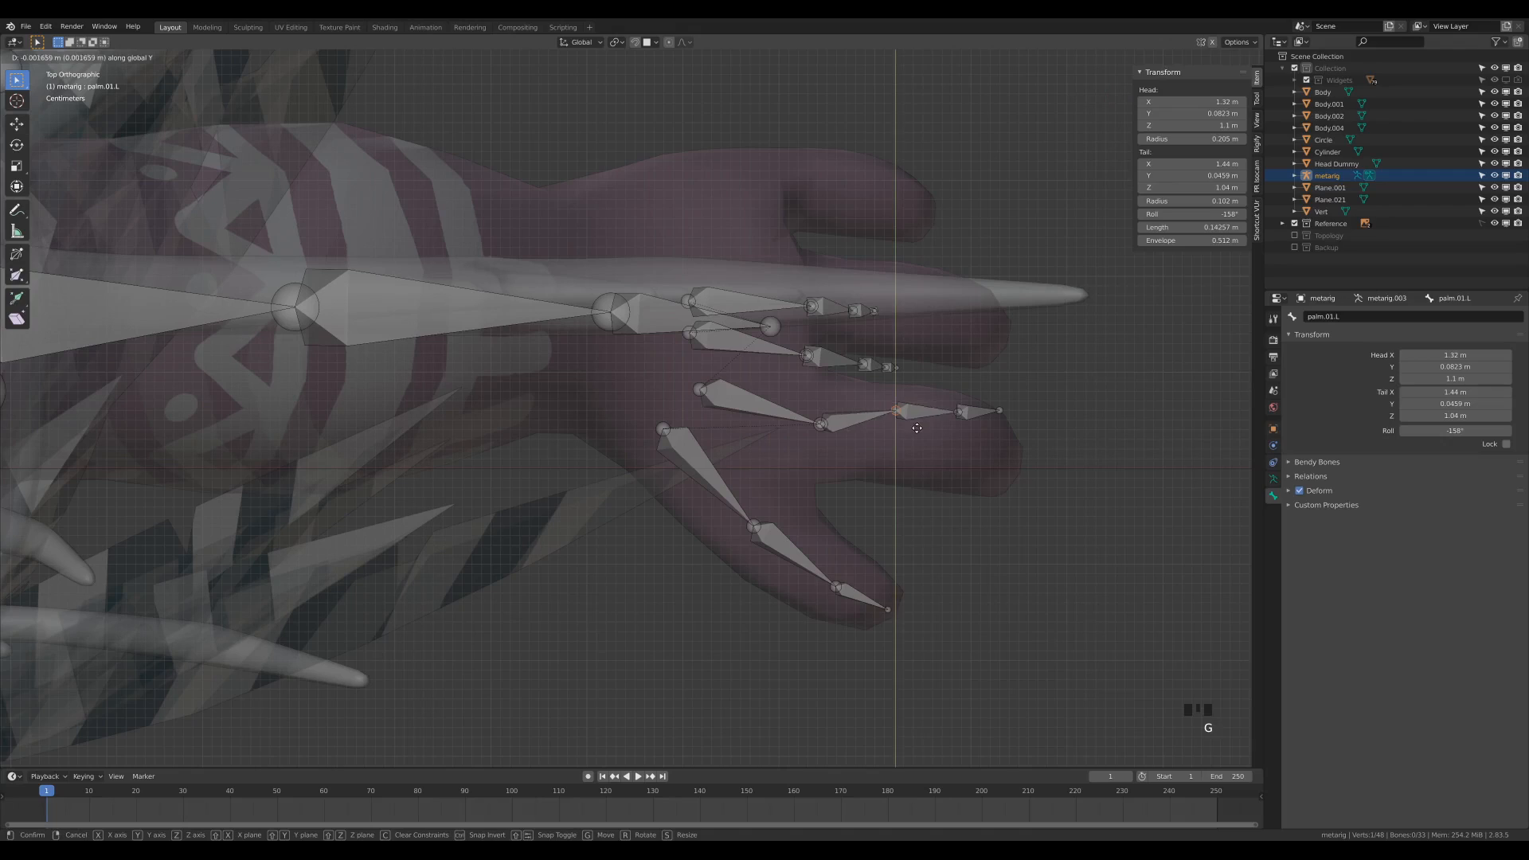
pyautogui.click(912, 455)
pyautogui.moveTo(952, 391); pyautogui.dragTo(999, 460)
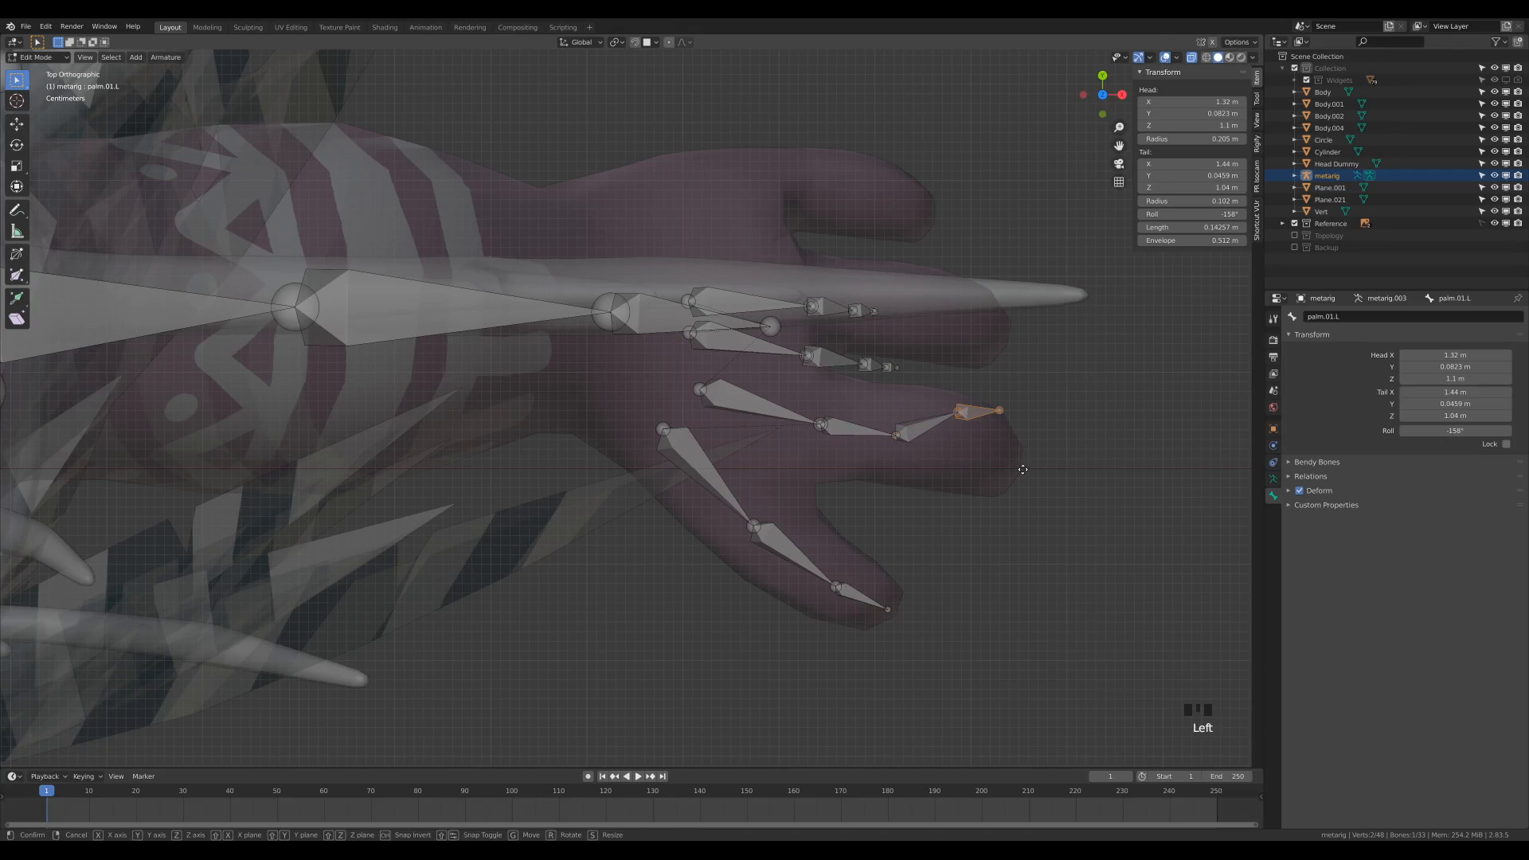
pyautogui.press('g')
pyautogui.press('y')
pyautogui.click(1014, 497)
pyautogui.press('g')
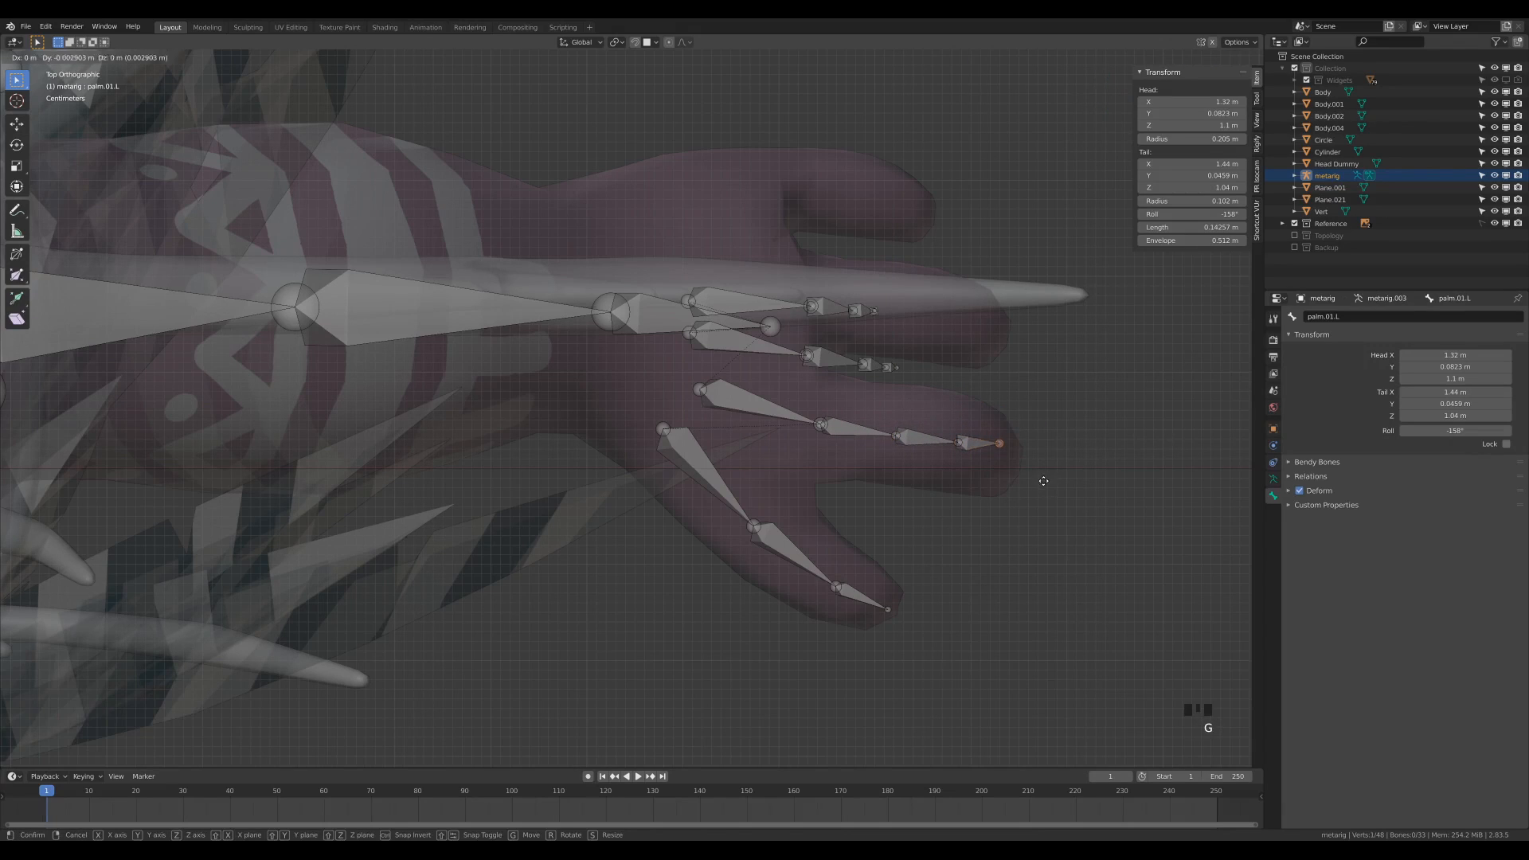
pyautogui.click(1053, 507)
pyautogui.moveTo(1053, 507); pyautogui.dragTo(979, 448, button='middle')
pyautogui.press('KP_7')
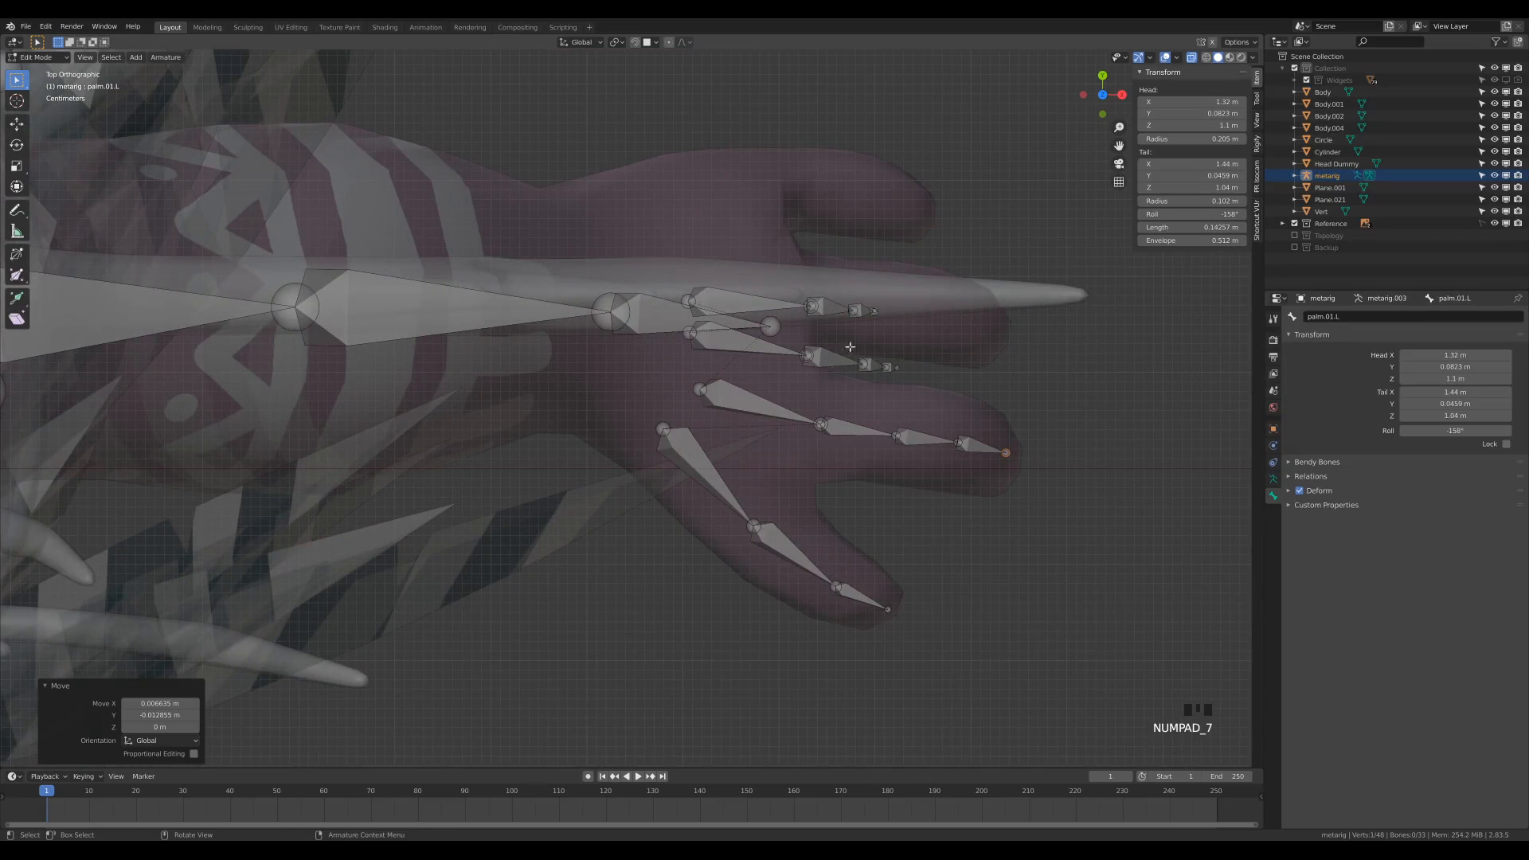
# Step: In the front view, rotate and move the left middle finger bones to follow the finger mesh
pyautogui.moveTo(800, 332); pyautogui.dragTo(932, 380)
pyautogui.press('KP_1')
pyautogui.press('r')
pyautogui.click(1007, 339)
pyautogui.press('g')
pyautogui.click(1048, 343)
pyautogui.press('r')
pyautogui.click(927, 295)
# Step: In the top view, move the outermost left palm bone and its finger bones into the outermost finger mesh
pyautogui.click(819, 211)
pyautogui.moveTo(828, 231); pyautogui.dragTo(777, 319, button='middle')
pyautogui.press('KP_7')
pyautogui.moveTo(788, 333); pyautogui.dragTo(1047, 414)
pyautogui.click(742, 302)
pyautogui.keyDown('shift'); pyautogui.click(825, 307); pyautogui.keyUp('shift')
pyautogui.keyDown('shift'); pyautogui.click(860, 311); pyautogui.keyUp('shift')
pyautogui.press('g')
pyautogui.rightClick(916, 225)
pyautogui.keyDown('shift'); pyautogui.moveTo(860, 289); pyautogui.dragTo(933, 328); pyautogui.keyUp('shift')
pyautogui.press('g')
pyautogui.click(940, 220)
# Step: Move the left middle palm and finger bones into the middle finger mesh and rotate them to align with it
pyautogui.click(741, 342)
pyautogui.keyDown('shift'); pyautogui.click(854, 357); pyautogui.keyUp('shift')
pyautogui.keyDown('shift'); pyautogui.click(959, 368); pyautogui.keyUp('shift')
pyautogui.press('g')
pyautogui.click(1008, 373)
pyautogui.press('r')
pyautogui.click(1009, 375)
# Step: Reposition the base of the left middle palm bone and shift the middle finger joints to fit the mesh
pyautogui.click(695, 289)
pyautogui.press('g')
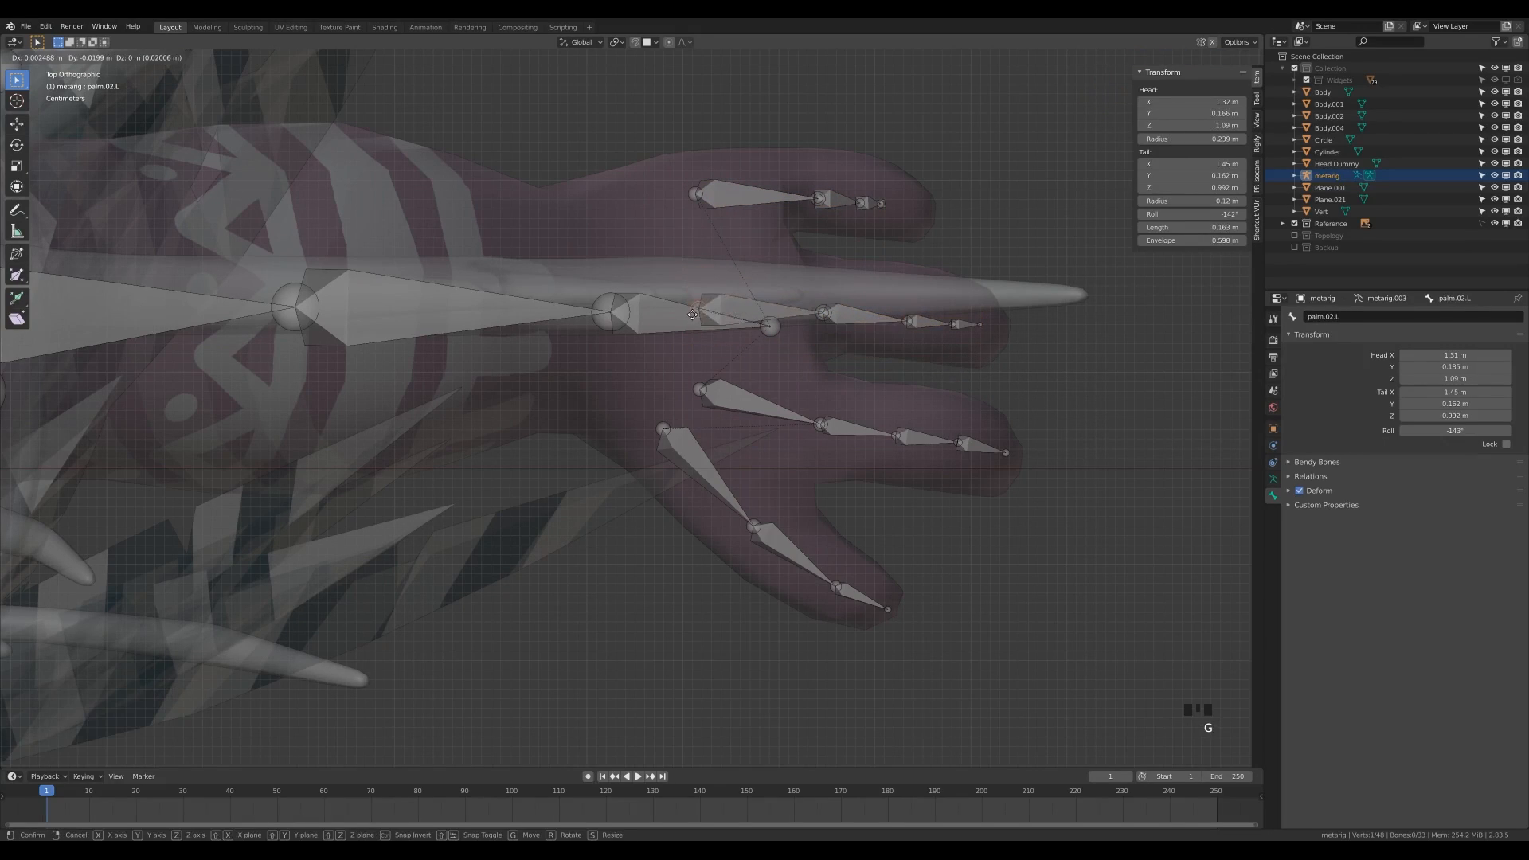
pyautogui.click(705, 303)
pyautogui.moveTo(797, 280); pyautogui.dragTo(1037, 355)
pyautogui.press('g')
pyautogui.click(928, 306)
# Step: Adjust the outer left middle finger joints in the top view so the bones run along the finger mesh
pyautogui.click(1006, 340)
pyautogui.press('g')
pyautogui.click(1030, 351)
pyautogui.click(931, 316)
pyautogui.press('g')
pyautogui.click(922, 317)
# Step: Raise the middle segment of the left middle finger about 0.0088 m along Z
pyautogui.press('KP_1')
pyautogui.moveTo(921, 316); pyautogui.dragTo(840, 356, button='middle')
pyautogui.click(375, 302)
pyautogui.press('g')
pyautogui.press('z')
pyautogui.click(402, 298)
pyautogui.moveTo(402, 298); pyautogui.dragTo(502, 229, button='middle')
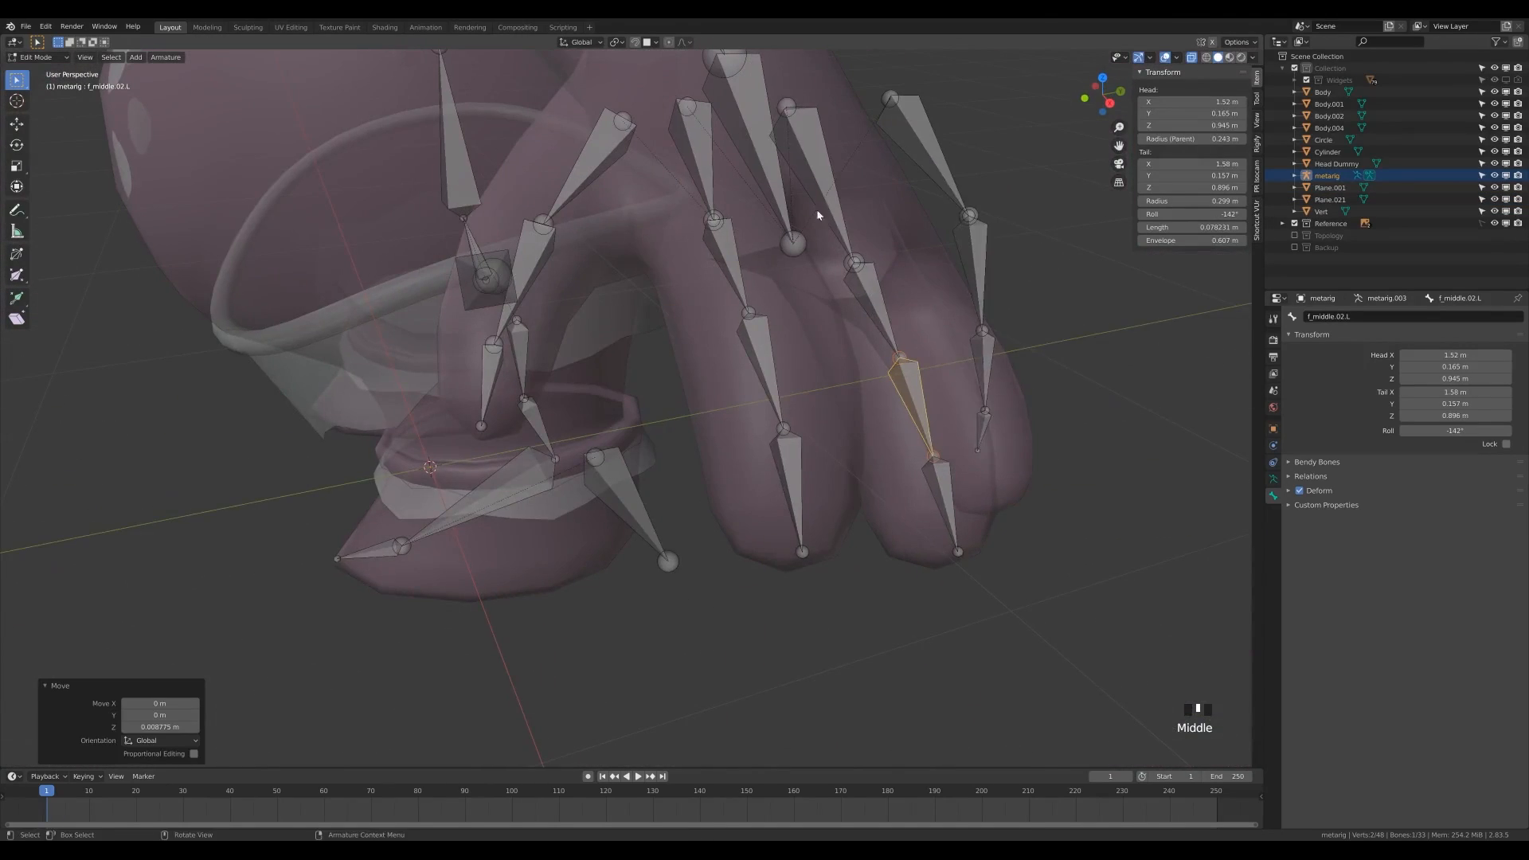
# Step: Rotate and move the left ring finger bones to line up with the ring finger mesh
pyautogui.moveTo(932, 125); pyautogui.dragTo(1048, 440)
pyautogui.moveTo(1045, 321); pyautogui.dragTo(996, 330, button='middle')
pyautogui.moveTo(919, 208); pyautogui.dragTo(1005, 522)
pyautogui.press('KP_7')
pyautogui.keyDown('shift'); pyautogui.click(784, 199); pyautogui.keyUp('shift')
pyautogui.moveTo(829, 159); pyautogui.dragTo(1001, 228)
pyautogui.press('KP_1')
pyautogui.press('KP_9')
pyautogui.press('r')
pyautogui.click(512, 288)
pyautogui.press('g')
pyautogui.click(544, 335)
# Step: Place each left ring finger joint in turn, from base to tip, inside the finger mesh
pyautogui.click(571, 119)
pyautogui.press('g')
pyautogui.click(636, 207)
pyautogui.click(516, 252)
pyautogui.press('g')
pyautogui.click(587, 307)
pyautogui.click(446, 306)
pyautogui.press('g')
pyautogui.click(503, 335)
pyautogui.click(384, 376)
pyautogui.press('g')
pyautogui.click(337, 430)
# Step: Fine-tune the two middle joints of the left ring finger so the chain follows the mesh
pyautogui.click(392, 349)
pyautogui.press('g')
pyautogui.click(411, 357)
pyautogui.click(470, 317)
pyautogui.press('g')
pyautogui.click(481, 312)
# Step: Shift the selected left ring finger joint about 0.0066 m along Y in the top view
pyautogui.press('KP_7')
pyautogui.click(770, 207)
pyautogui.click(770, 206)
pyautogui.press('g')
pyautogui.press('y')
pyautogui.click(837, 201)
pyautogui.click(864, 206)
# Step: Move the left elbow joint about -0.006 m in X and -0.016 m in Z, and shift the left wrist joint slightly inward
pyautogui.moveTo(868, 215); pyautogui.dragTo(976, 265, button='middle')
pyautogui.scroll(-5, 977, 265)
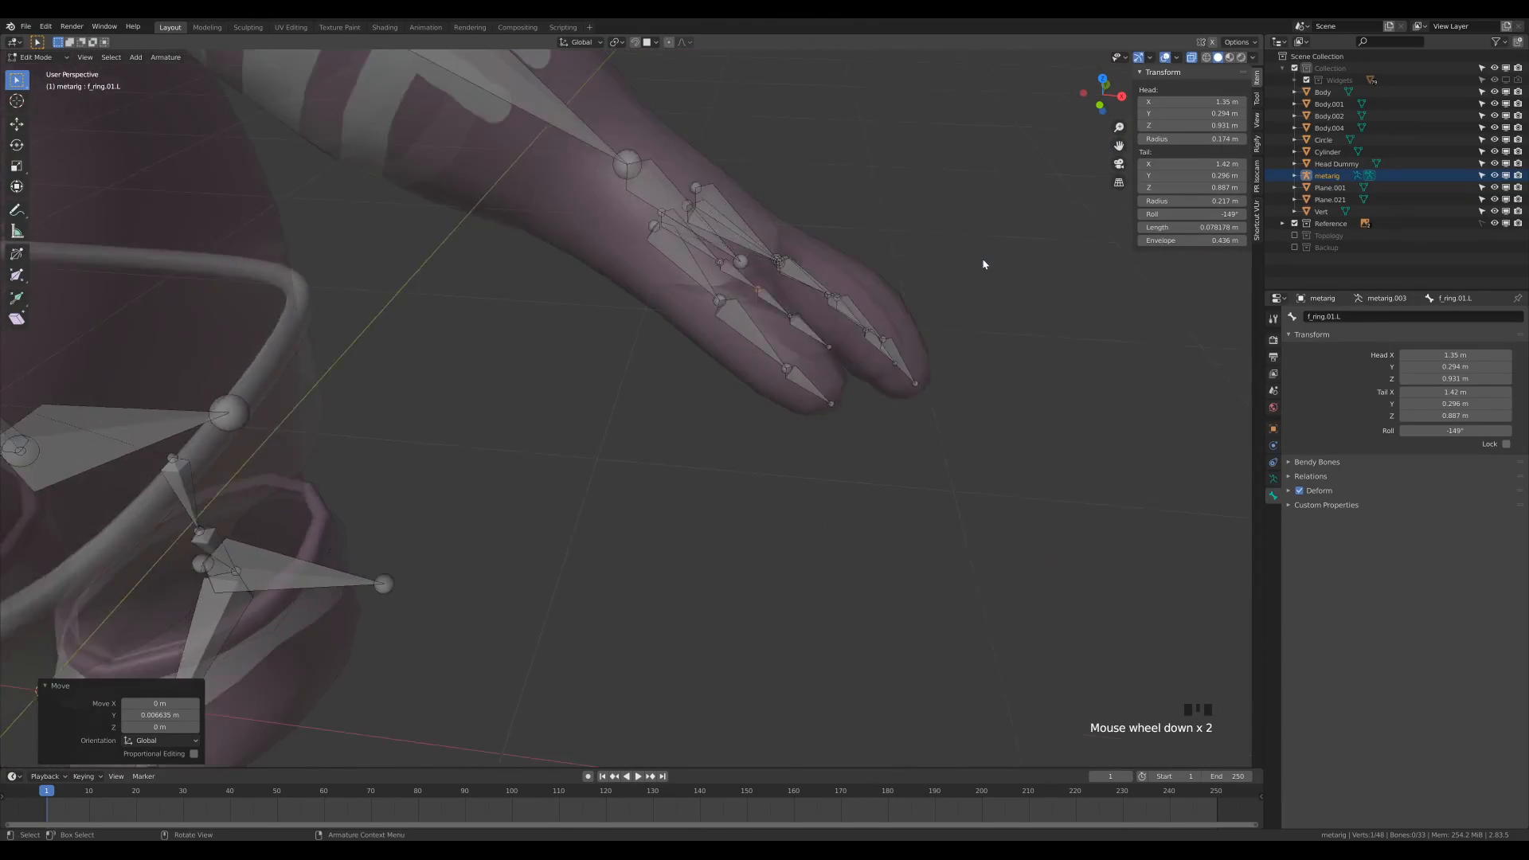
pyautogui.moveTo(822, 266); pyautogui.dragTo(556, 244, button='middle')
pyautogui.moveTo(778, 232); pyautogui.dragTo(813, 256, button='middle')
pyautogui.press('KP_7')
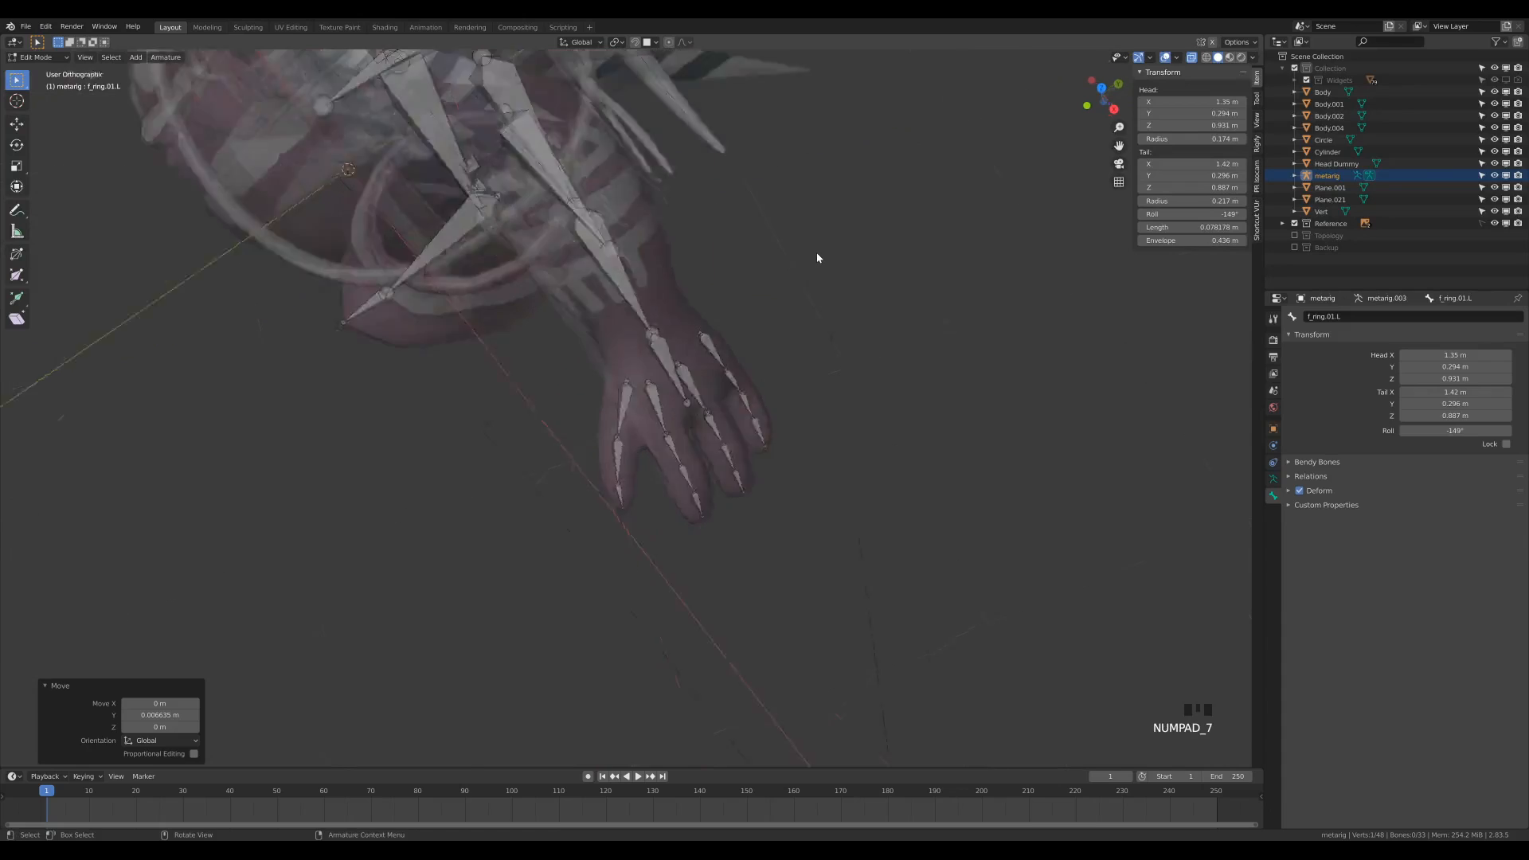
pyautogui.keyDown('shift'); pyautogui.moveTo(730, 313); pyautogui.dragTo(820, 221, button='middle'); pyautogui.keyUp('shift')
pyautogui.scroll(2, 814, 289)
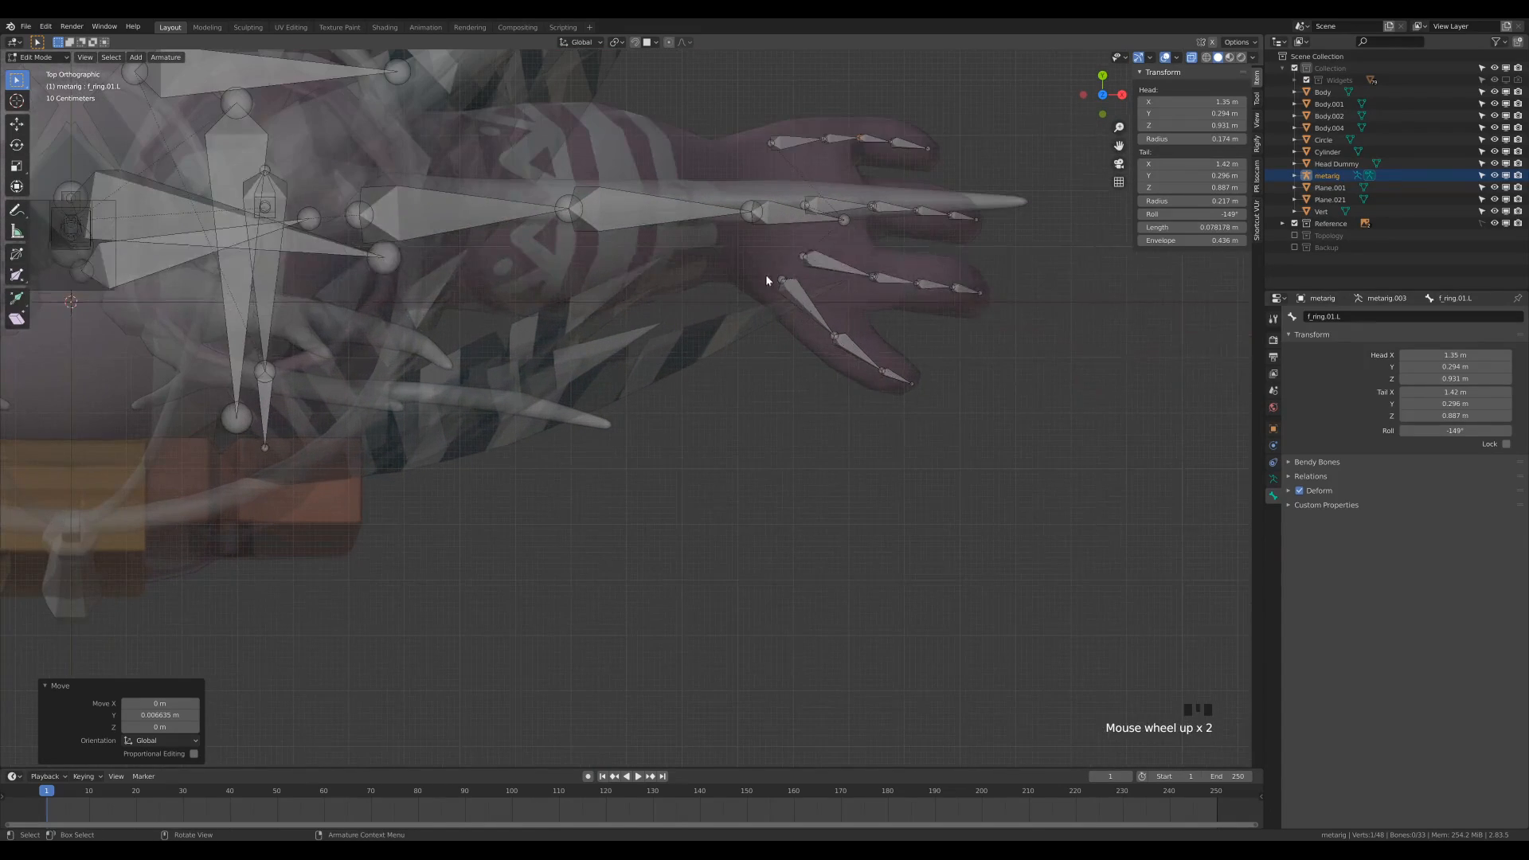
pyautogui.click(637, 216)
pyautogui.moveTo(637, 215); pyautogui.dragTo(642, 316, button='middle')
pyautogui.scroll(-4, 587, 279)
pyautogui.press('KP_1')
pyautogui.scroll(4, 648, 327)
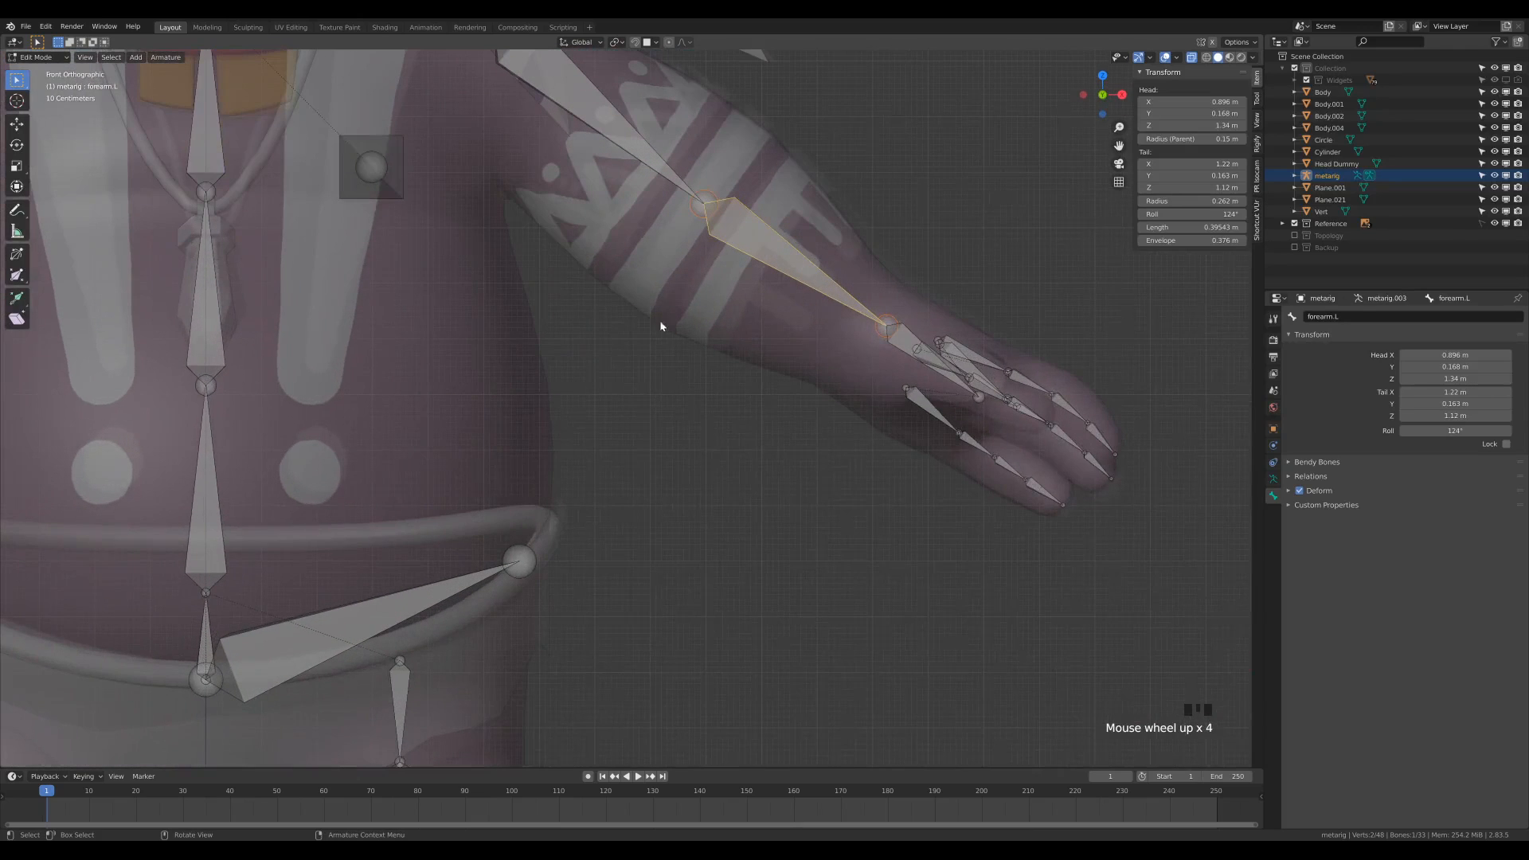
pyautogui.click(703, 211)
pyautogui.press('g')
pyautogui.click(700, 217)
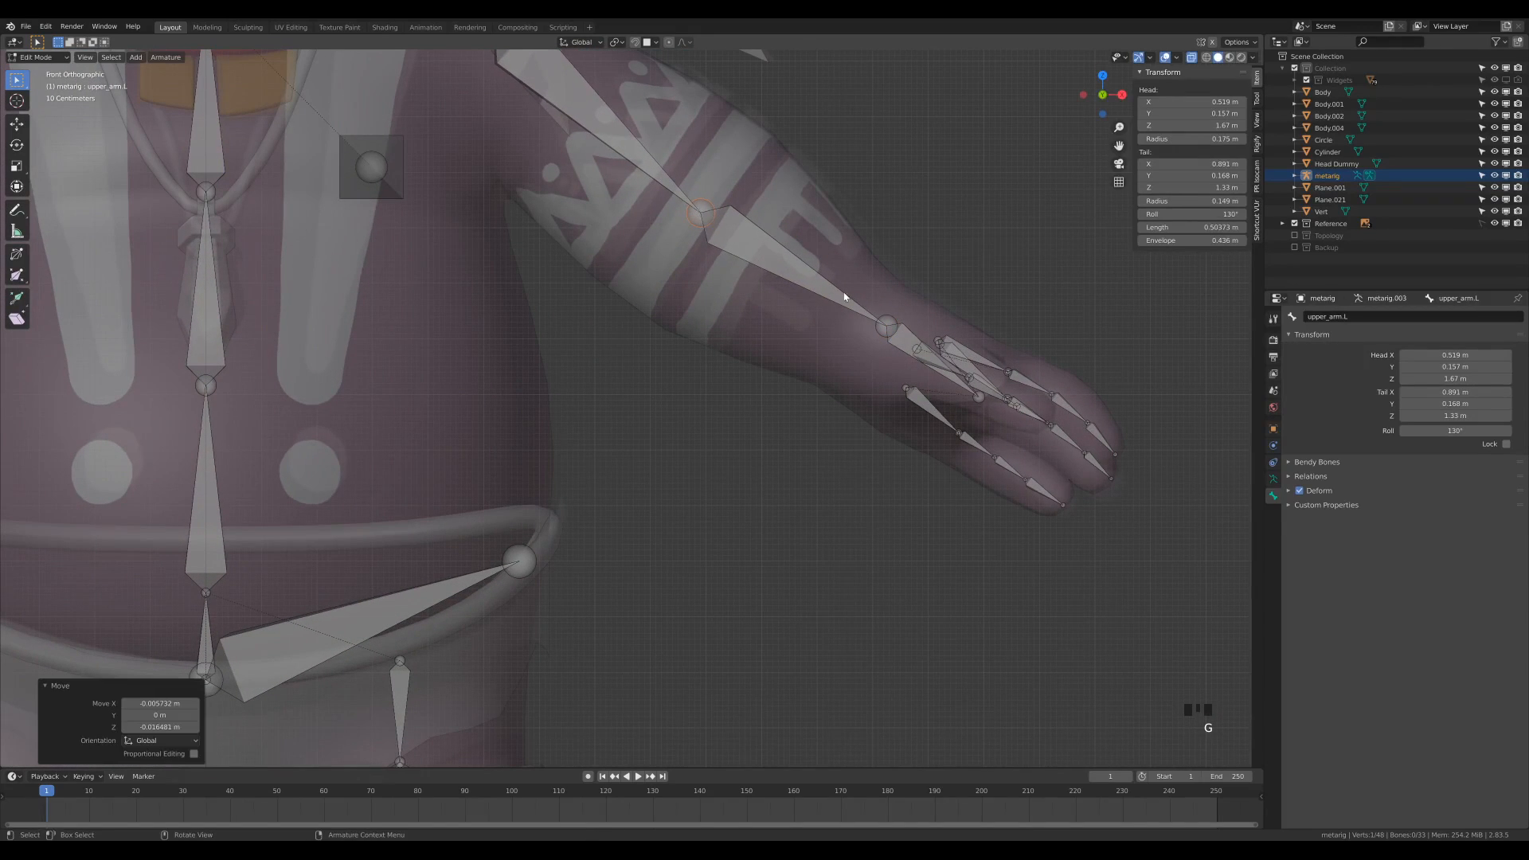
pyautogui.click(887, 324)
pyautogui.press('g')
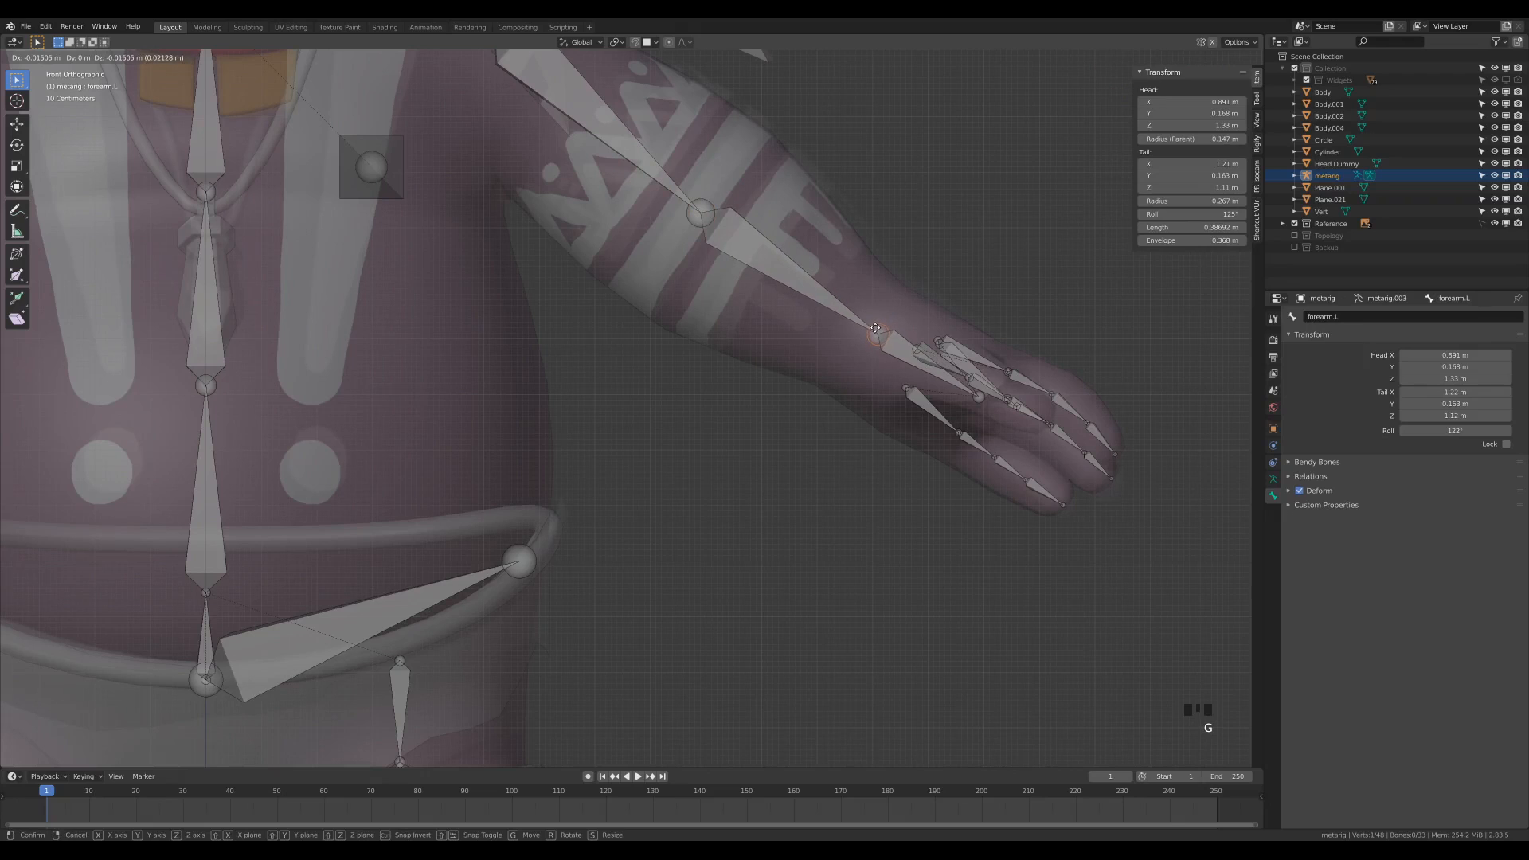
pyautogui.click(879, 334)
# Step: Adjust the head of the left upper arm bone and move the left shoulder bone's tip about 0.015 m in X and -0.0036 m in Z
pyautogui.keyDown('shift'); pyautogui.moveTo(719, 292); pyautogui.dragTo(852, 498, button='middle'); pyautogui.keyUp('shift')
pyautogui.click(633, 231)
pyautogui.press('g')
pyautogui.click(637, 227)
pyautogui.click(584, 211)
pyautogui.press('g')
pyautogui.click(587, 212)
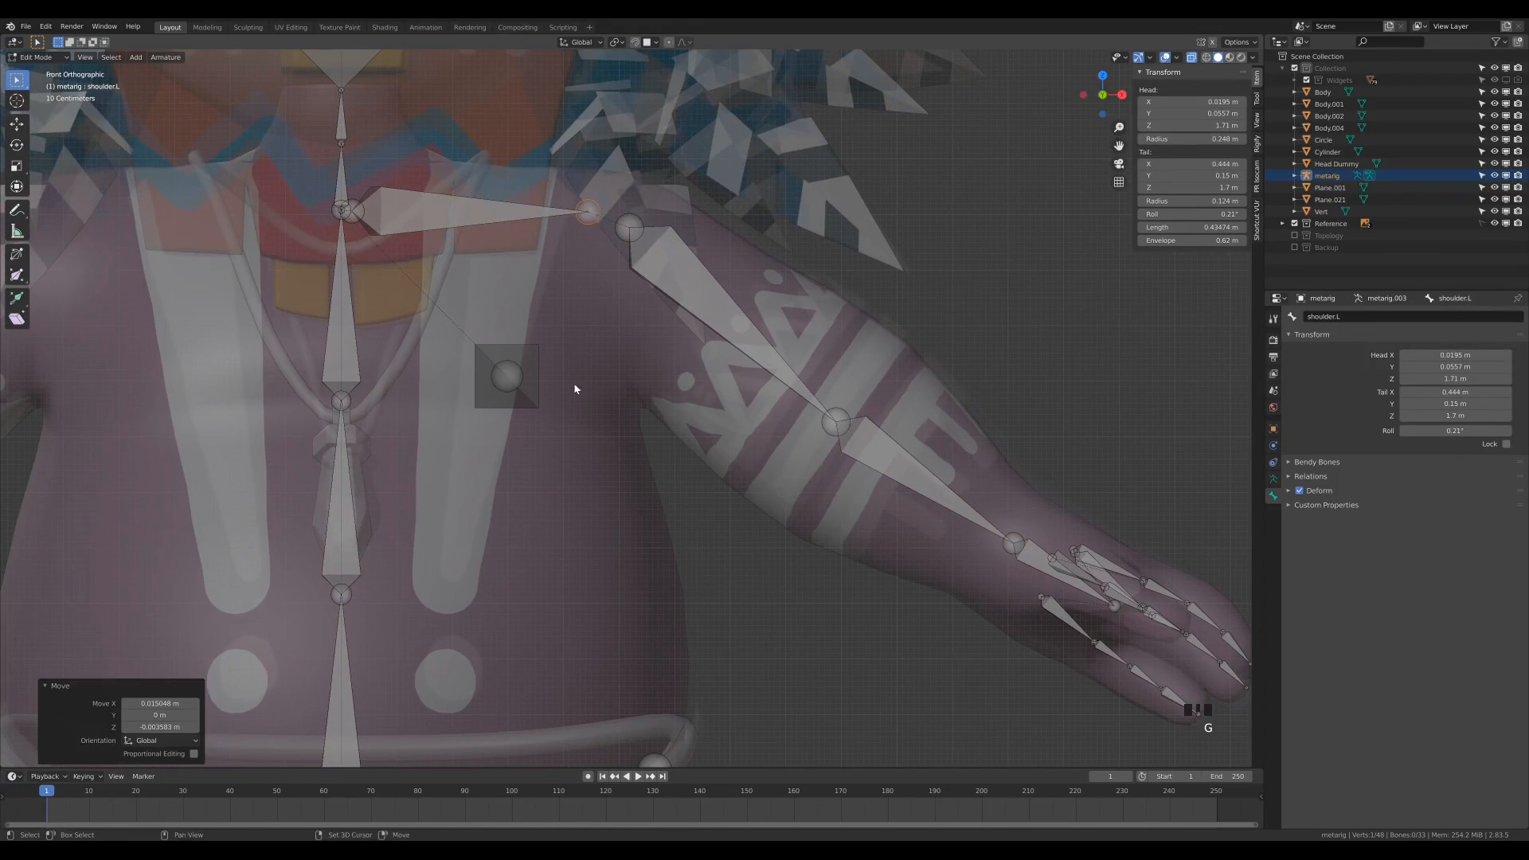
# Step: Raise the joint at the top of the lowest spine bone about 0.057 m along Z
pyautogui.keyDown('shift'); pyautogui.moveTo(575, 409); pyautogui.dragTo(714, 470, button='middle'); pyautogui.keyUp('shift')
pyautogui.scroll(-3, 588, 428)
pyautogui.keyDown('shift'); pyautogui.moveTo(588, 429); pyautogui.dragTo(592, 390, button='middle'); pyautogui.keyUp('shift')
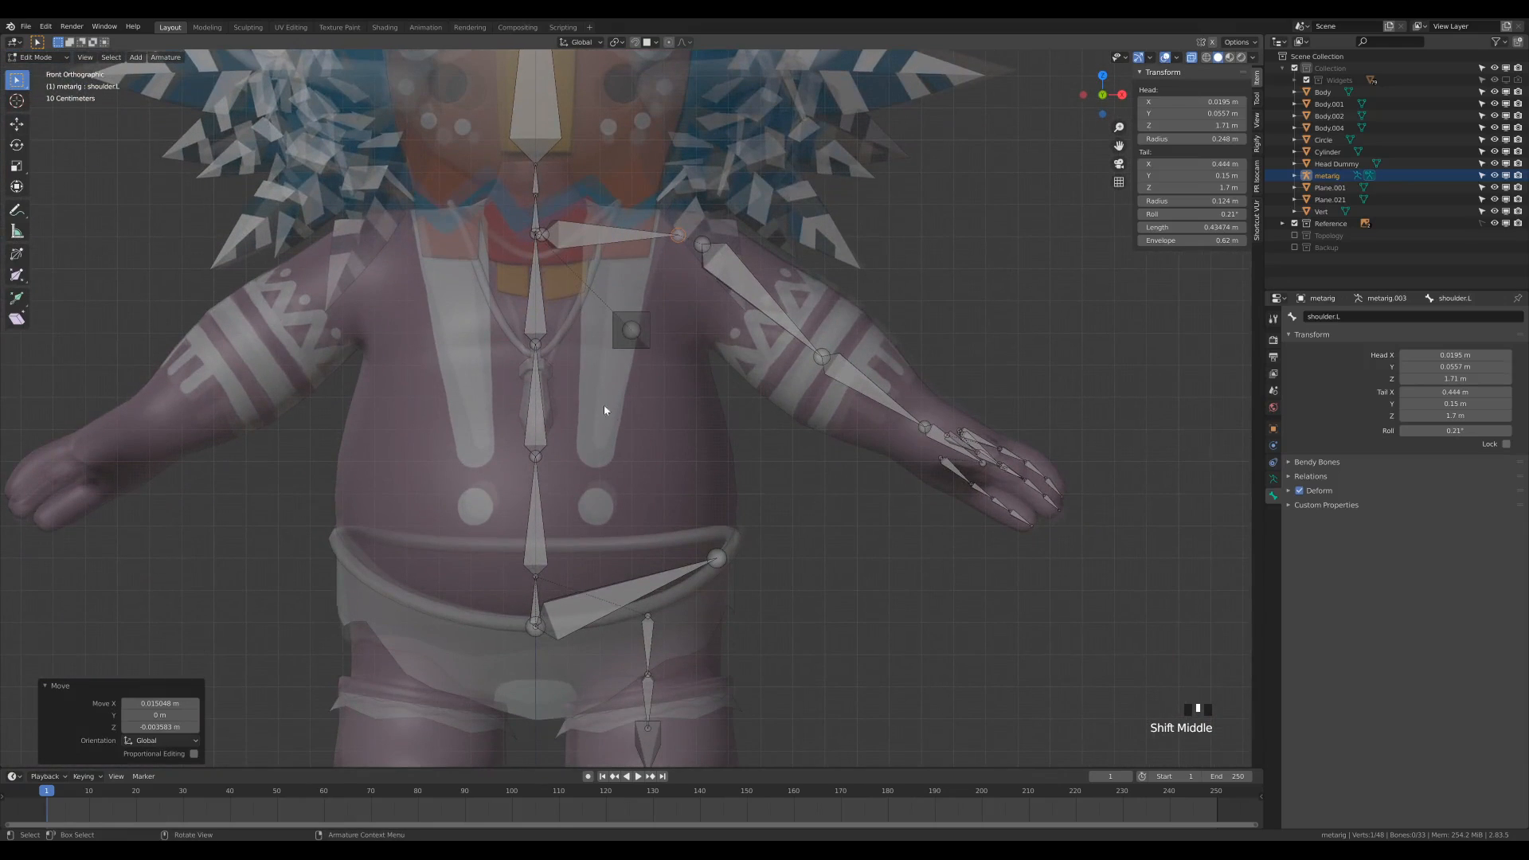
pyautogui.click(558, 588)
pyautogui.press('g')
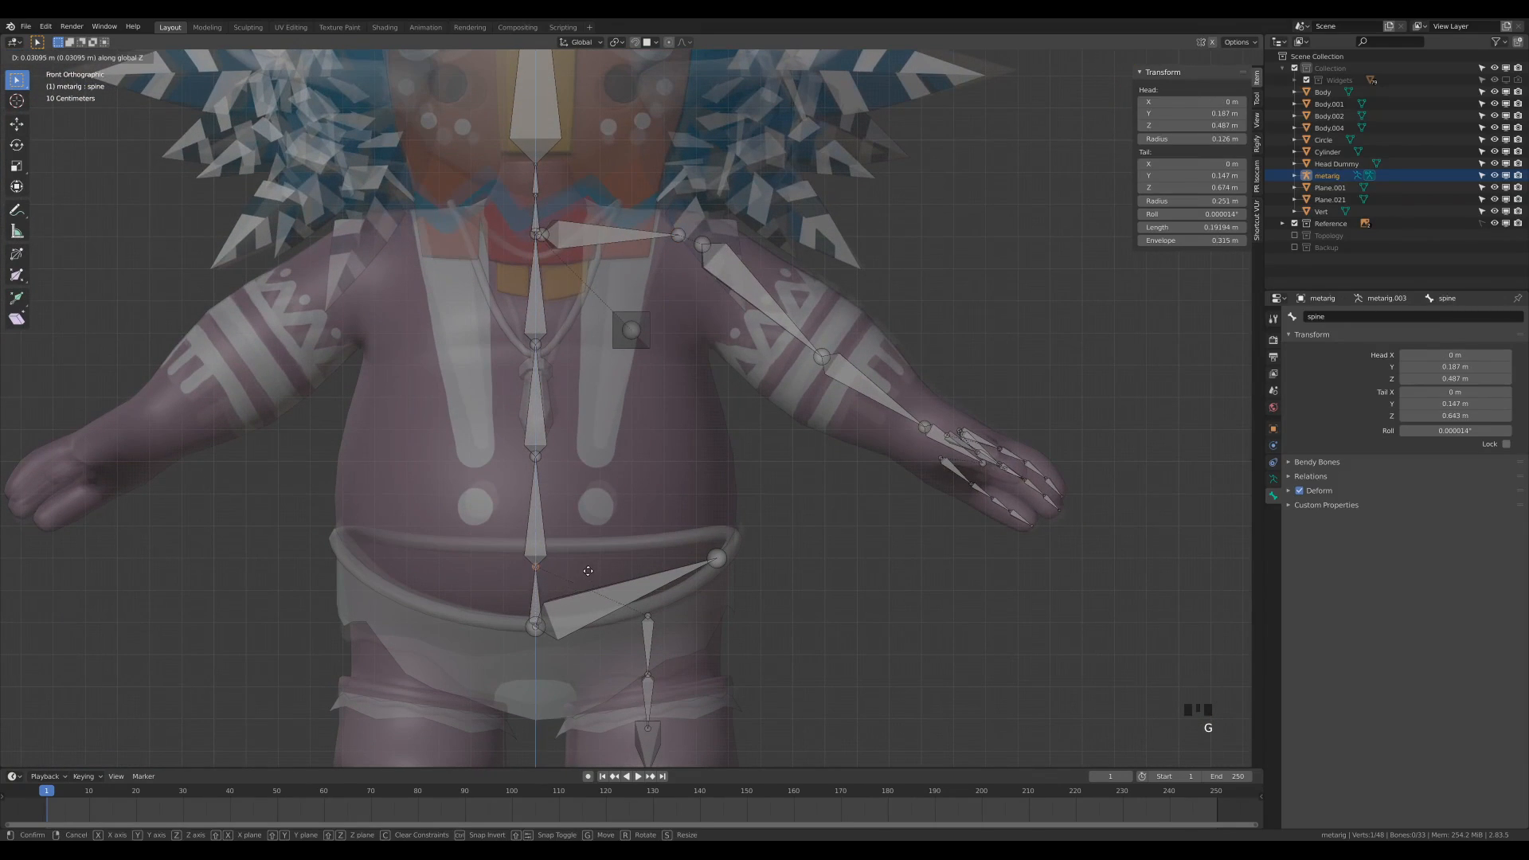
pyautogui.click(586, 562)
# Step: Check the fitted spine, left arm and pelvis bones against the whole character
pyautogui.keyDown('shift'); pyautogui.moveTo(715, 593); pyautogui.dragTo(746, 652, button='middle'); pyautogui.keyUp('shift')
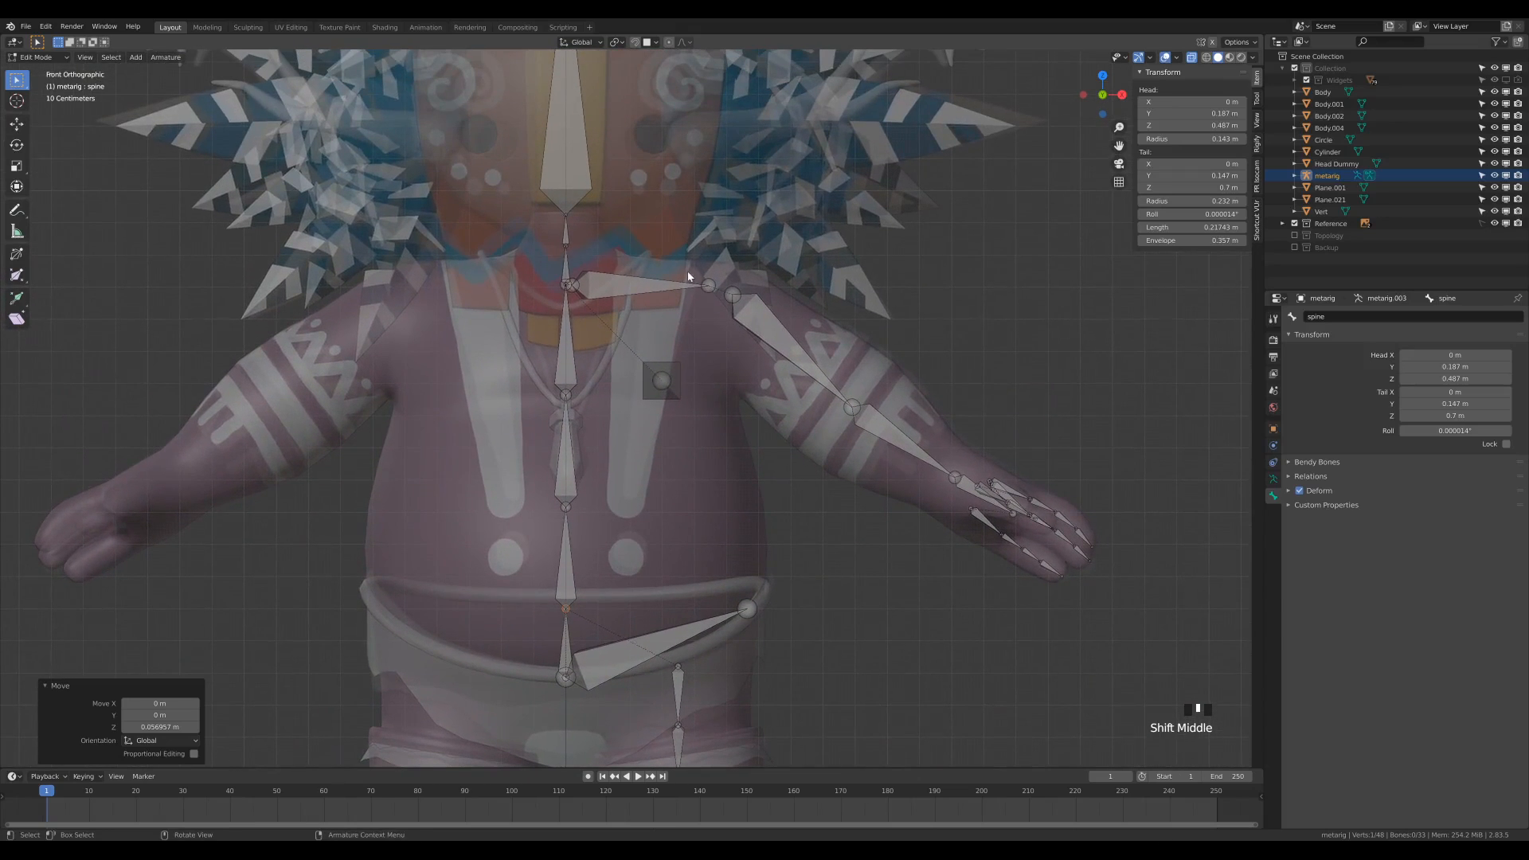
pyautogui.keyDown('shift'); pyautogui.moveTo(597, 237); pyautogui.dragTo(661, 270, button='middle'); pyautogui.keyUp('shift')
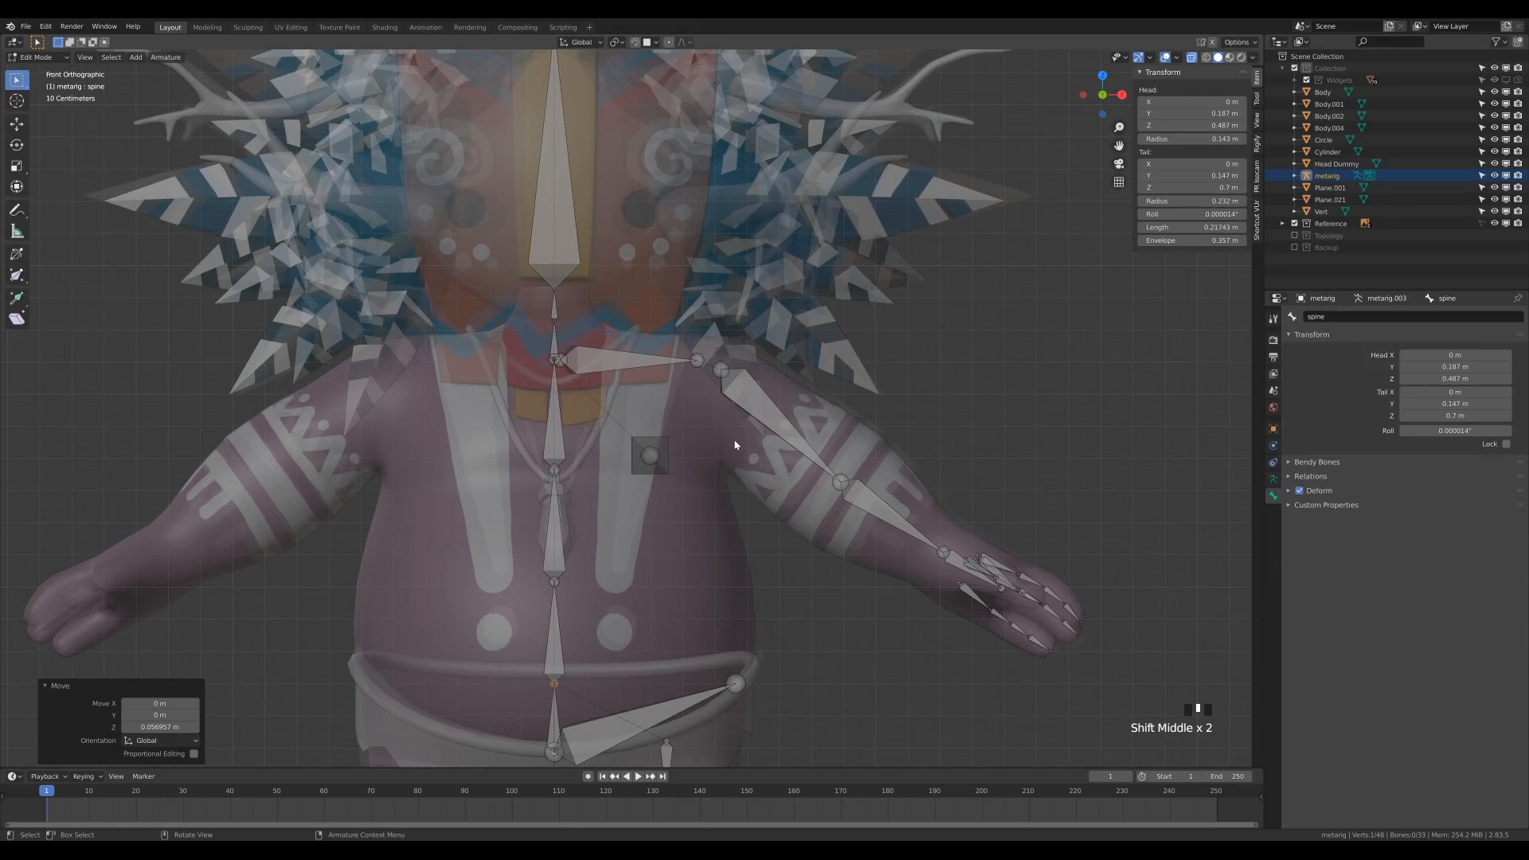
pyautogui.moveTo(761, 383); pyautogui.dragTo(803, 410, button='middle')
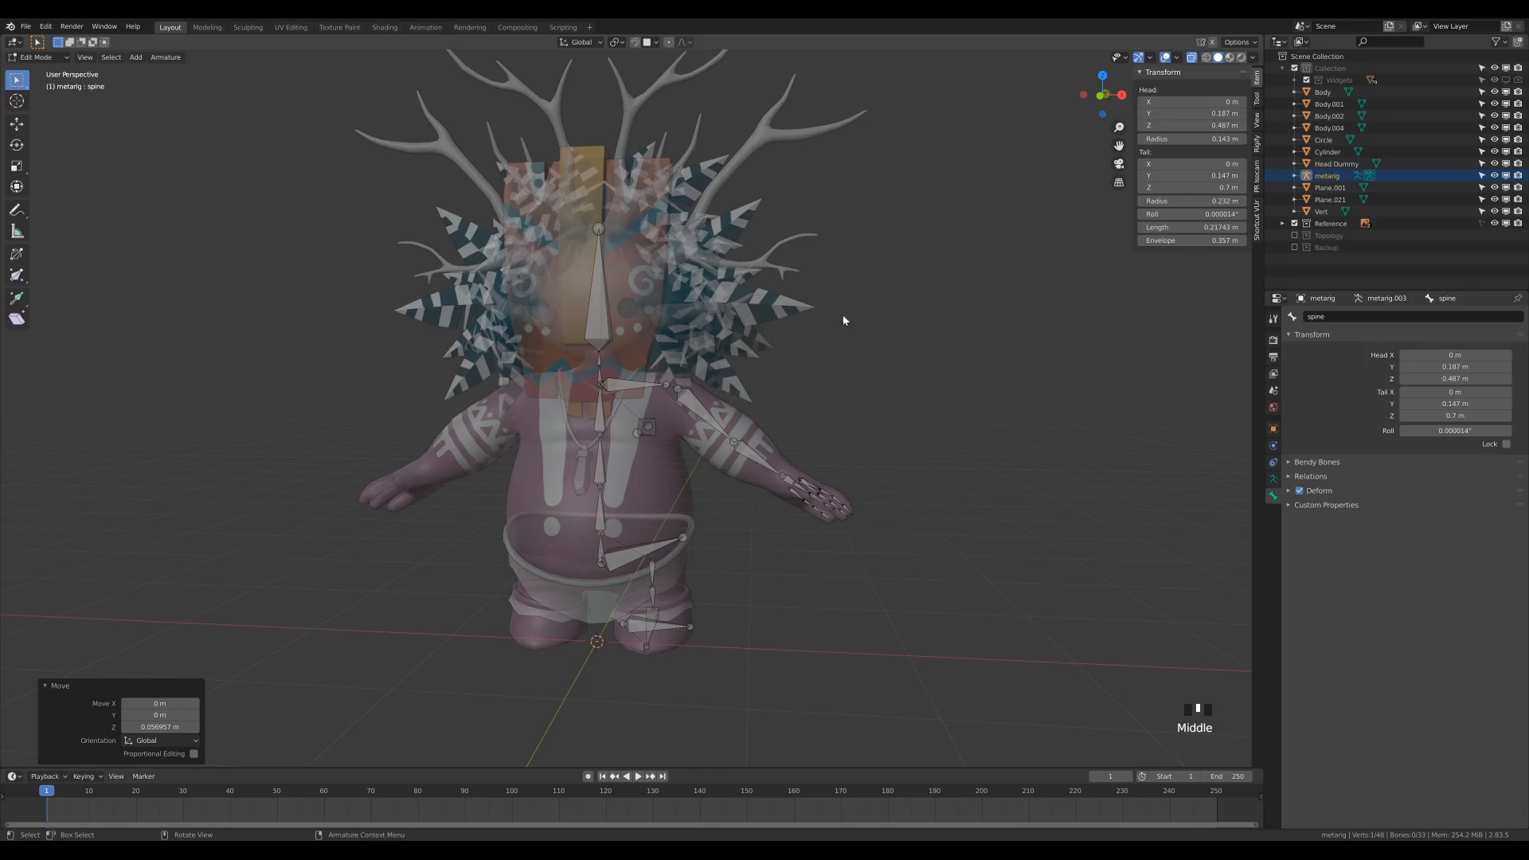
pyautogui.click(696, 412)
pyautogui.click(696, 412)
pyautogui.click(696, 412)
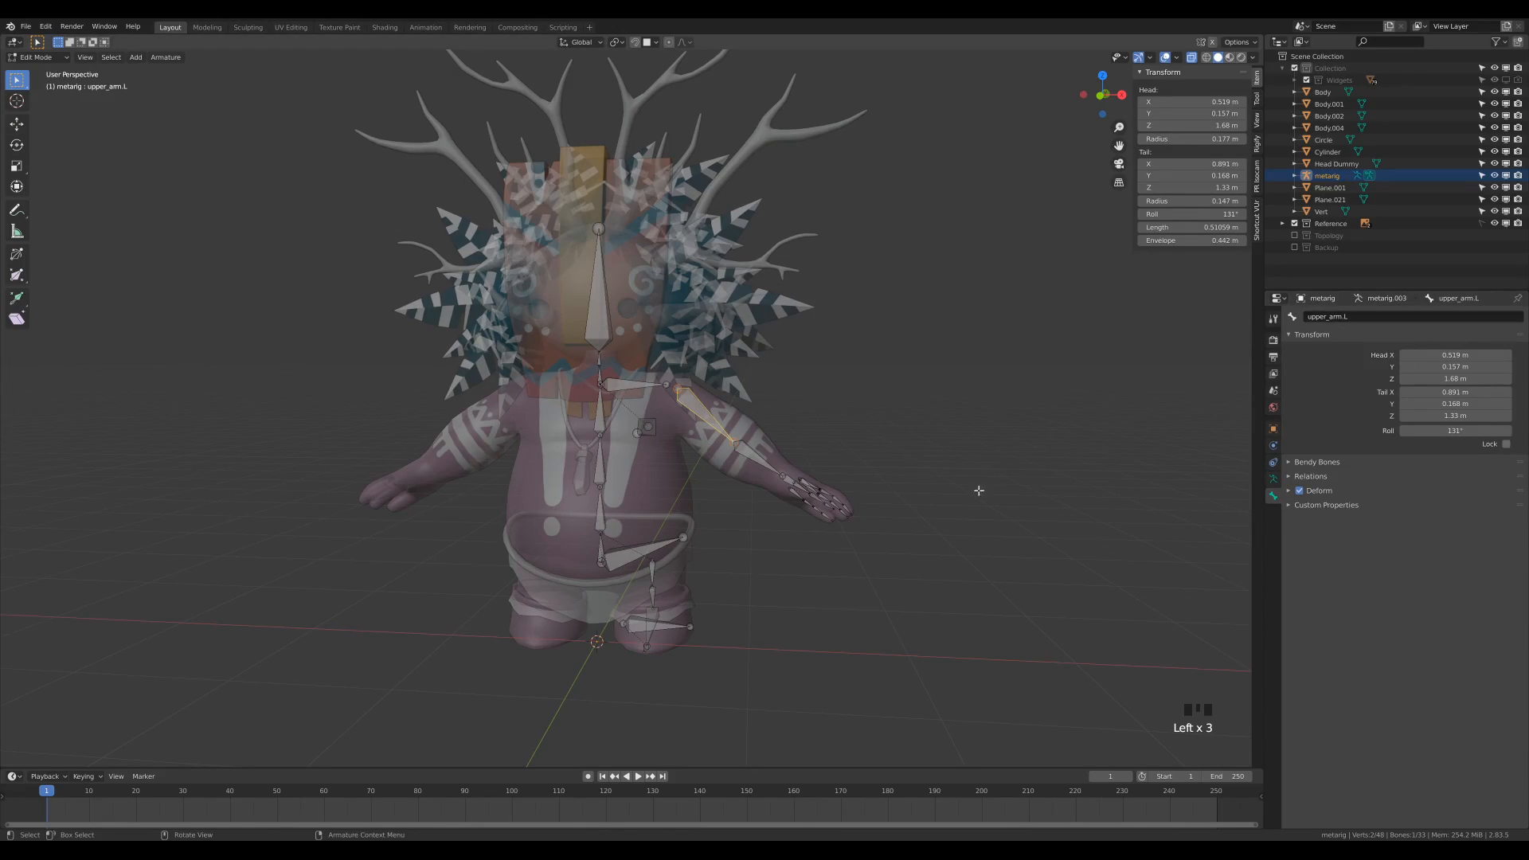
pyautogui.click(766, 467)
pyautogui.click(639, 551)
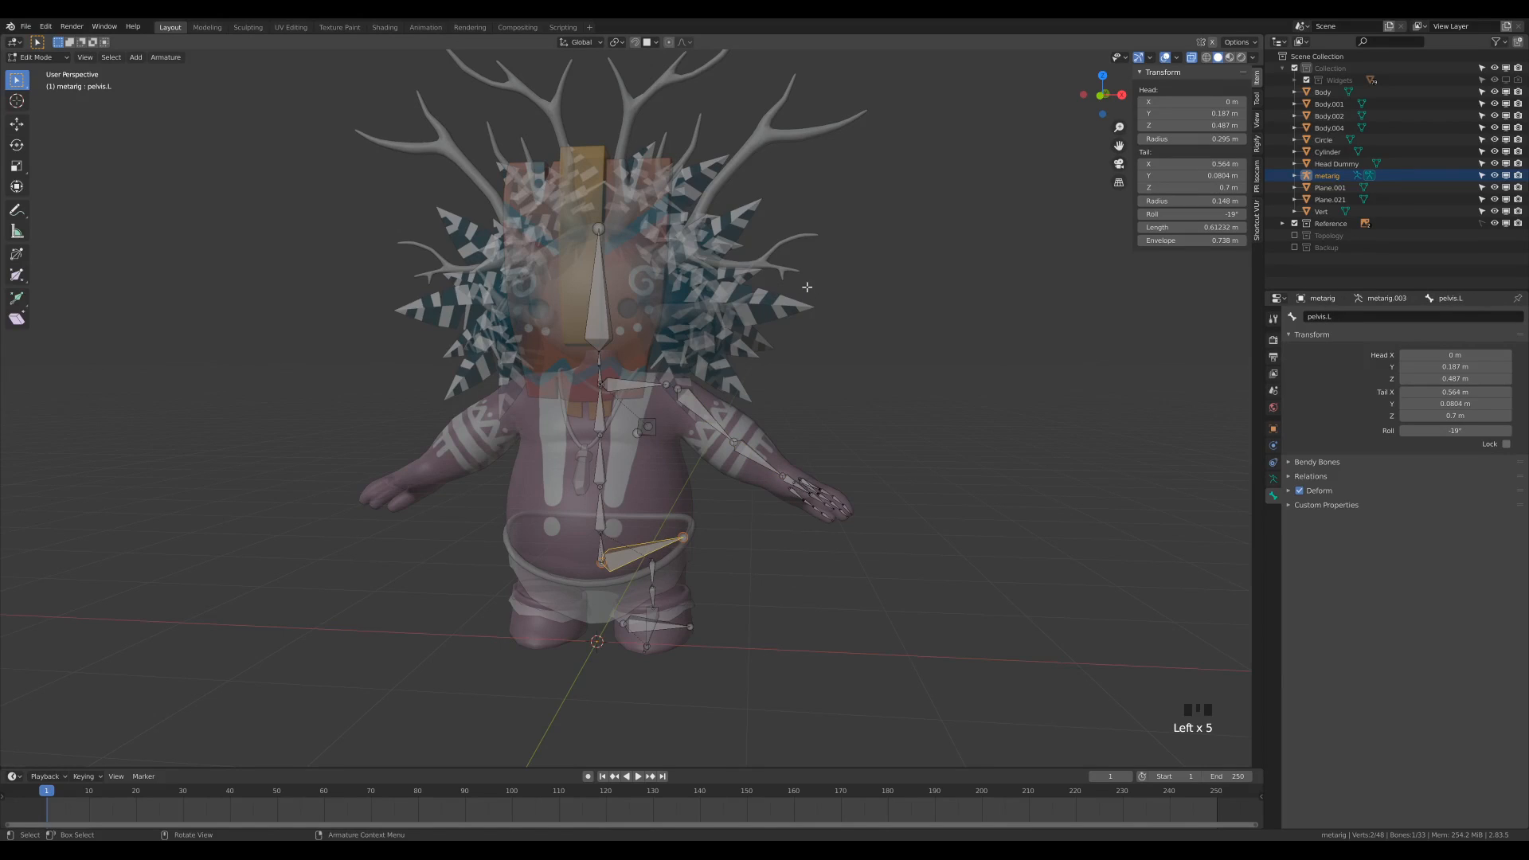
# Step: Symmetrize all bones of the meta-rig to create the right arm, hand, breast, pelvis and leg bones
pyautogui.press('a')
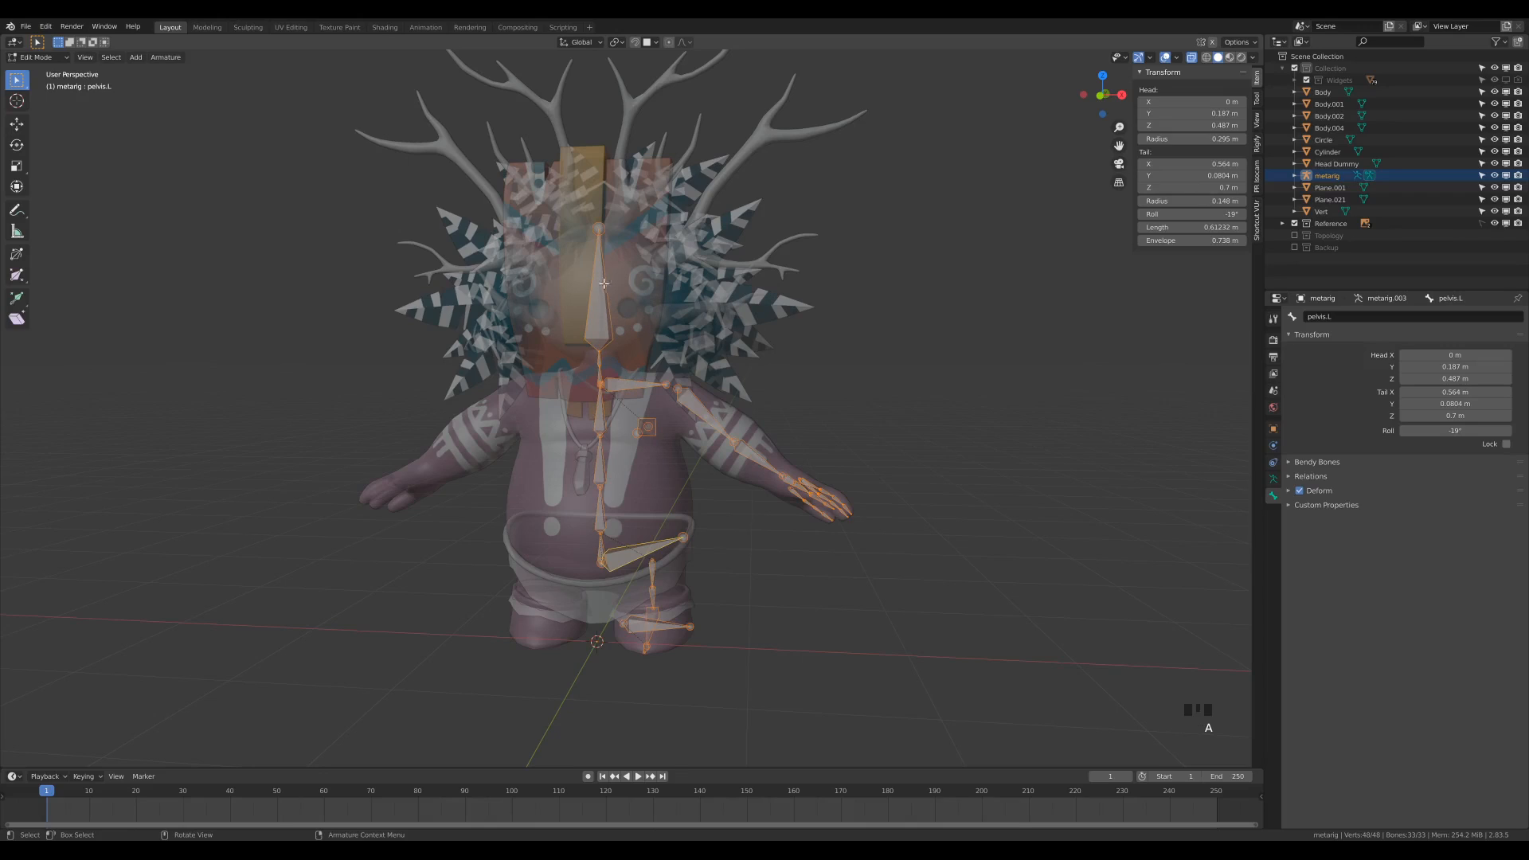
pyautogui.click(163, 57)
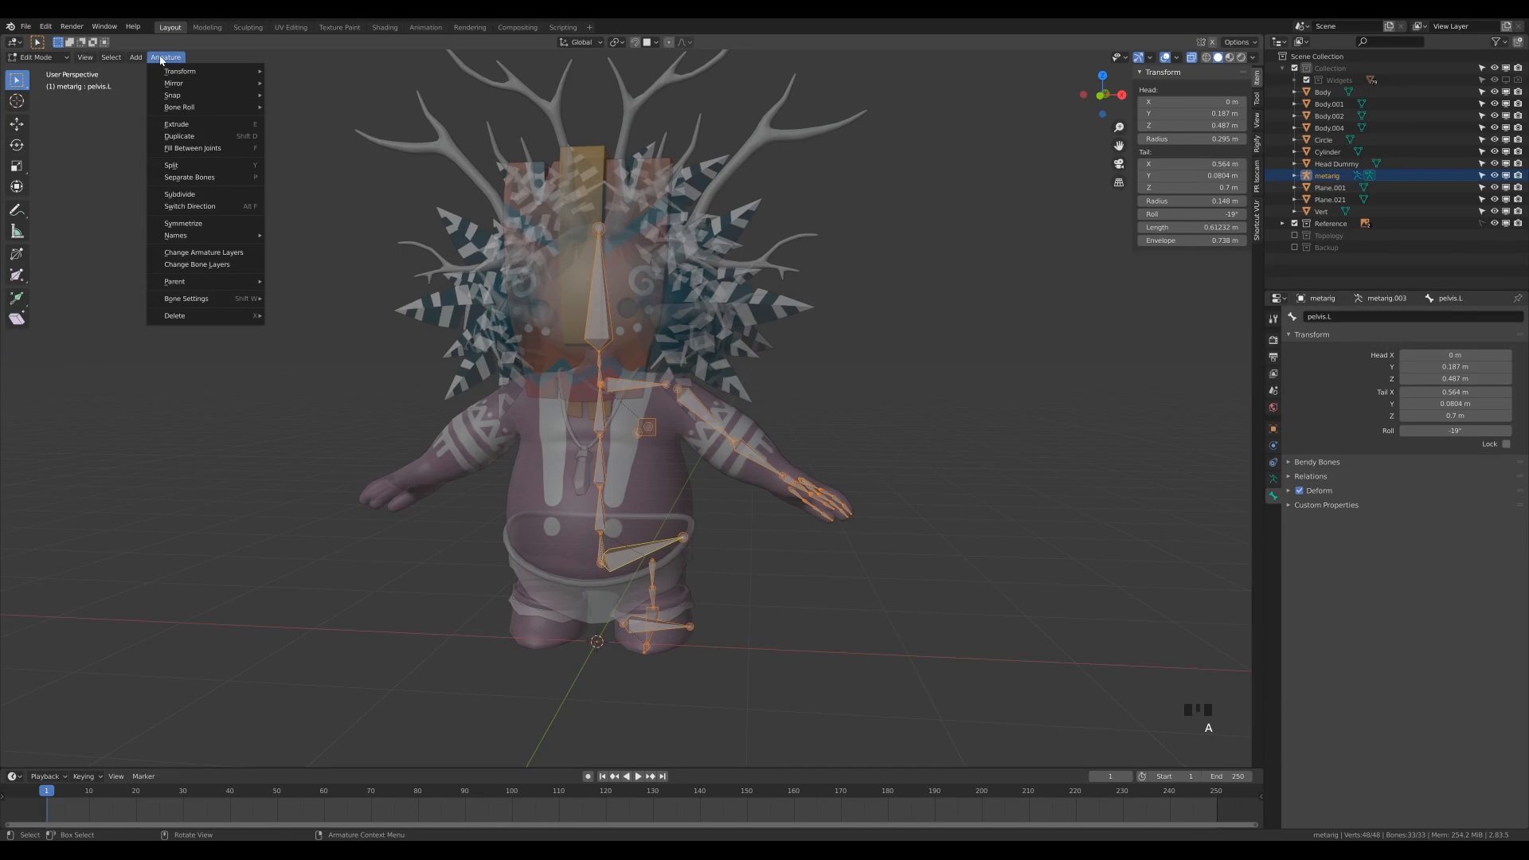
pyautogui.click(203, 224)
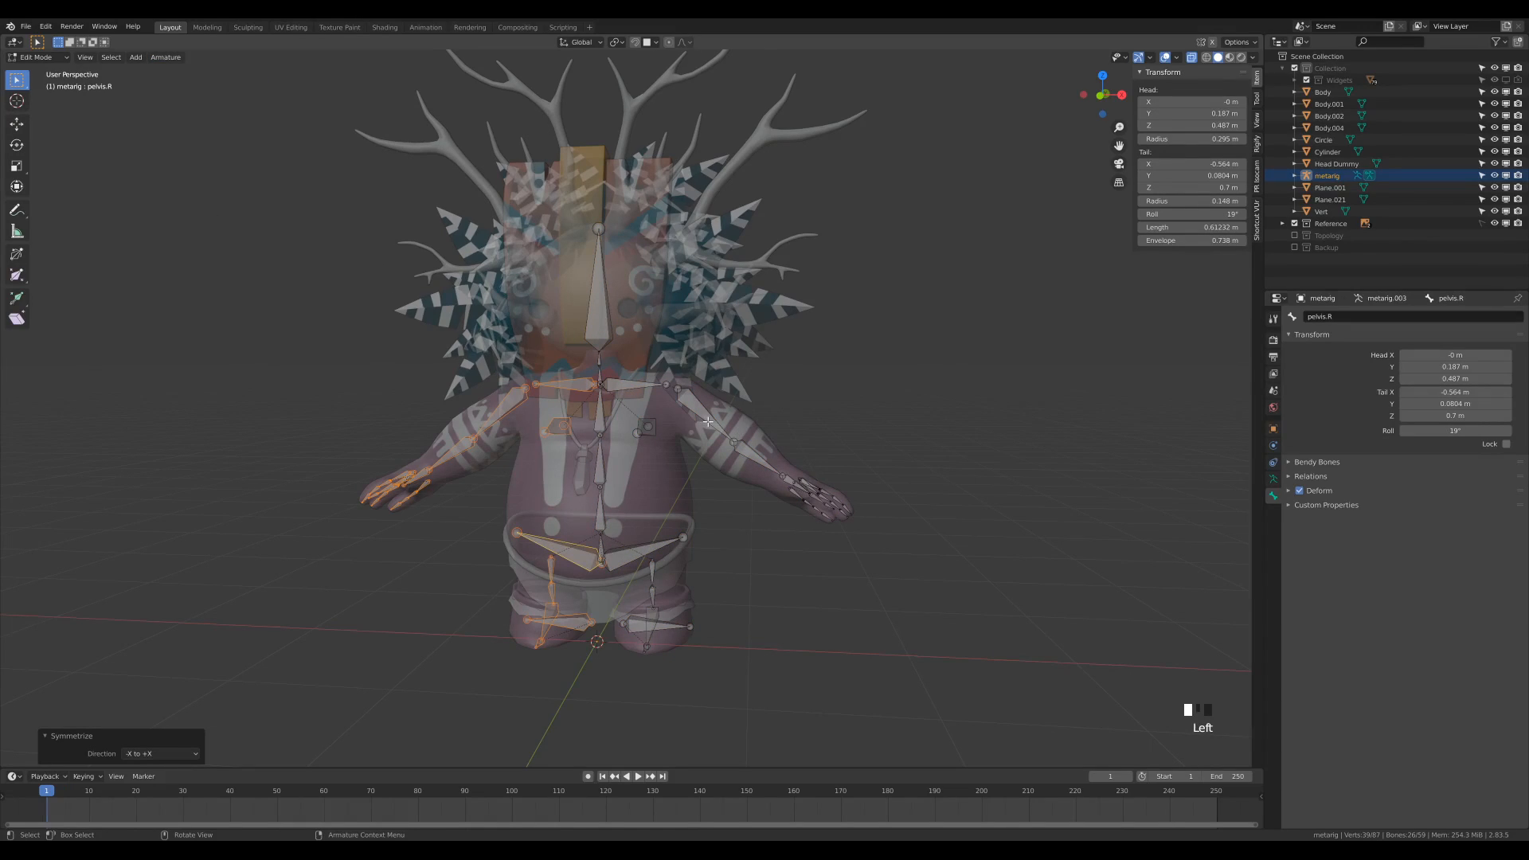
# Step: Inspect the mirrored right arm bones and the central spine bones on the character
pyautogui.click(500, 400)
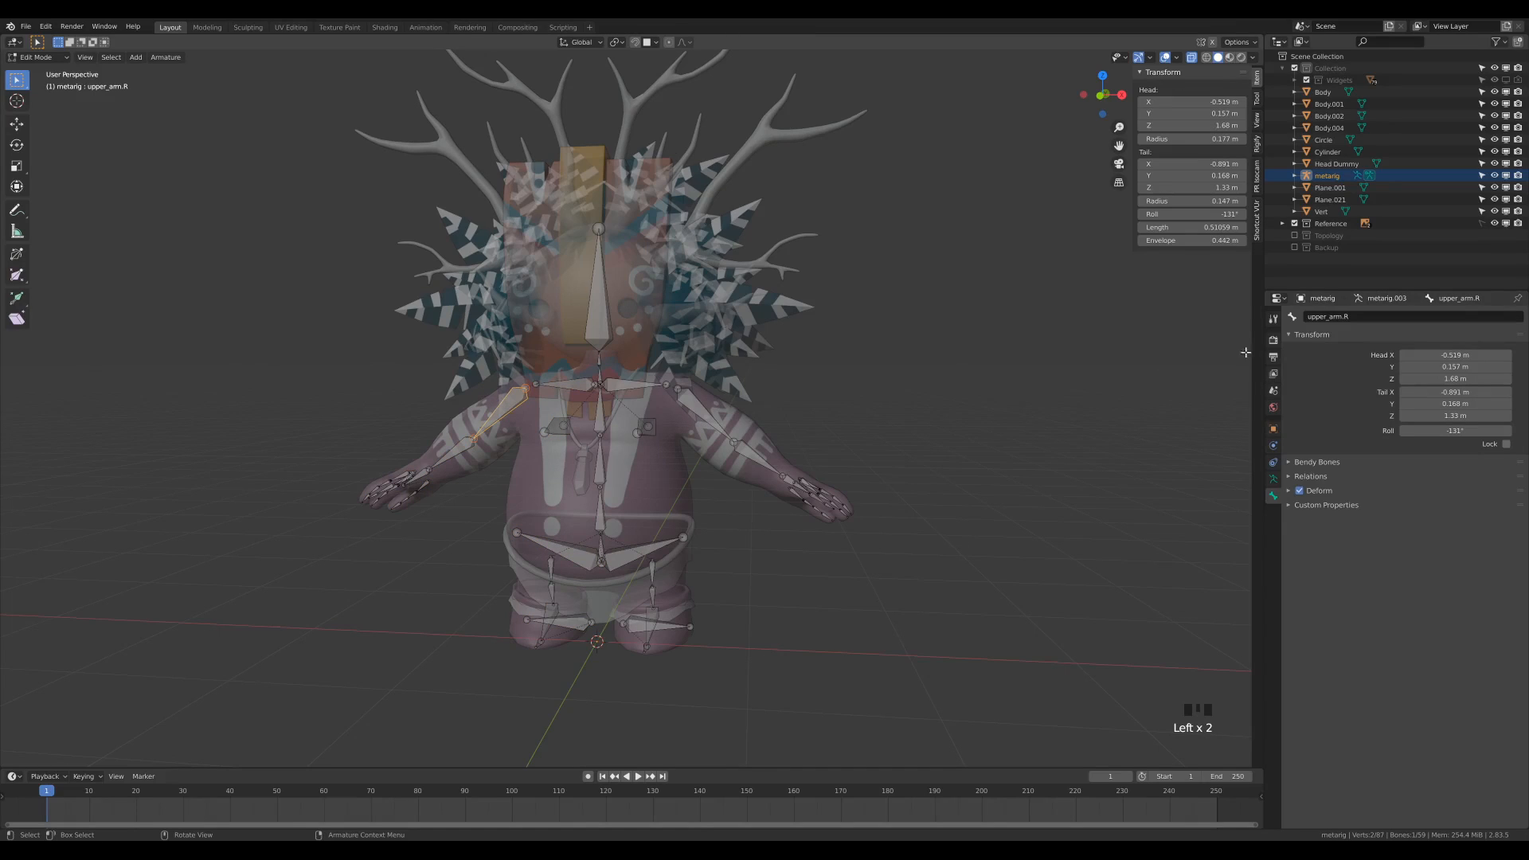
pyautogui.click(448, 447)
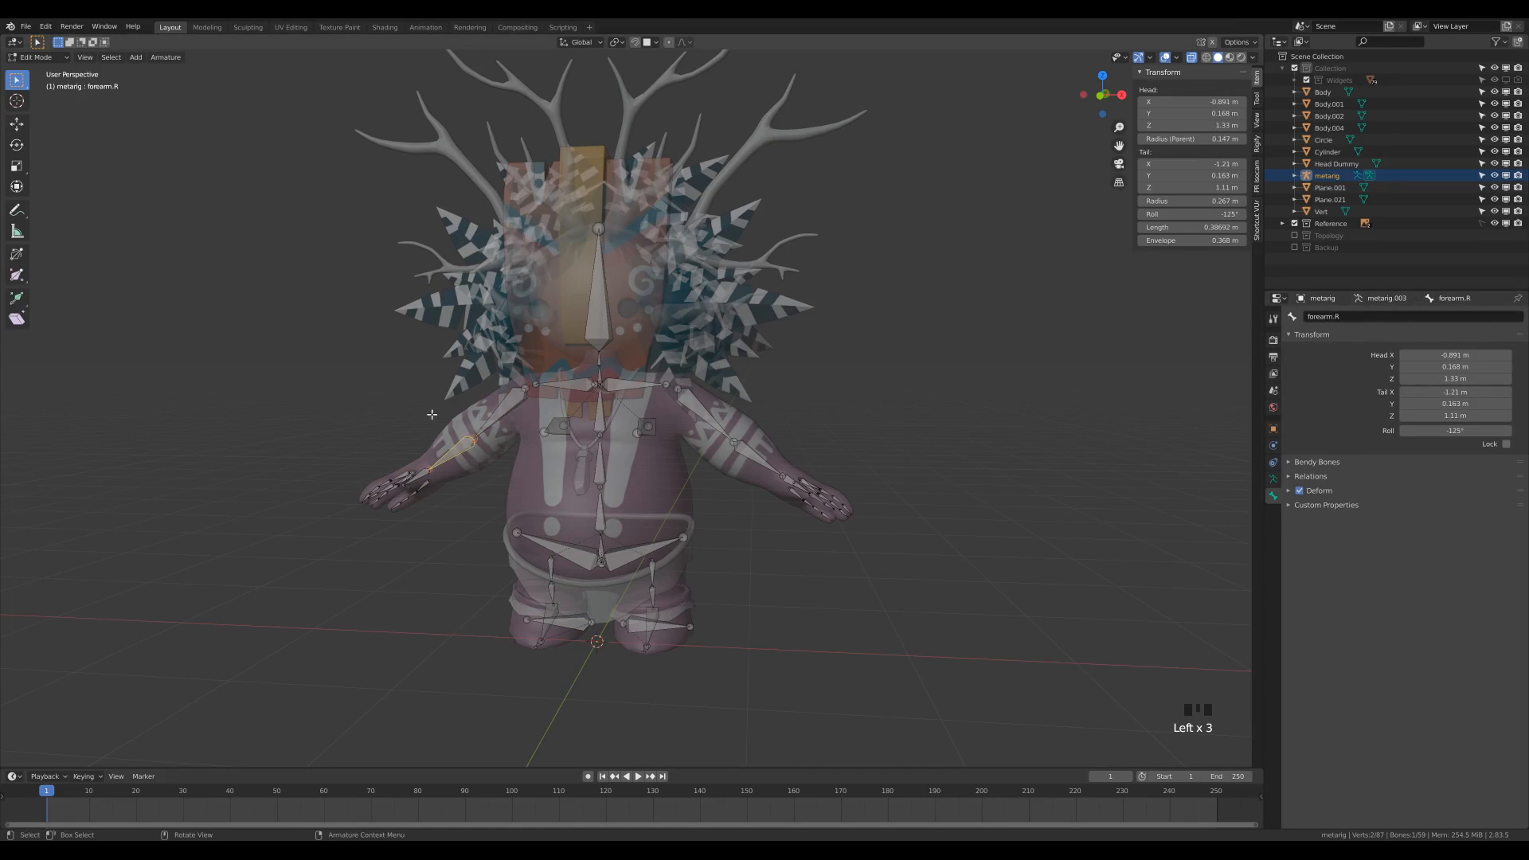
pyautogui.click(607, 325)
pyautogui.click(600, 410)
pyautogui.click(599, 466)
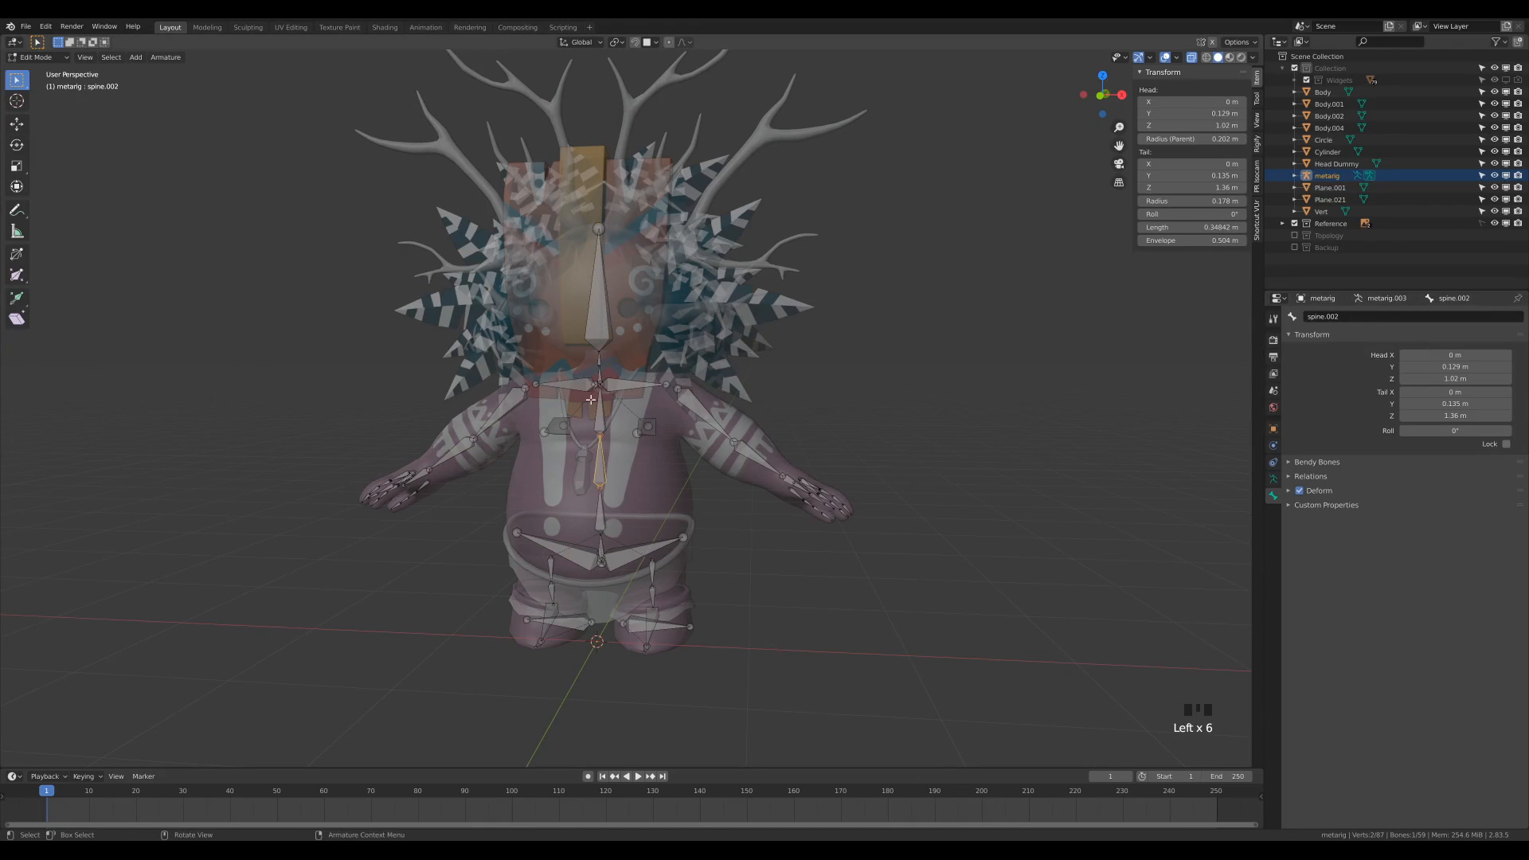
pyautogui.moveTo(655, 546); pyautogui.dragTo(622, 387, button='middle')
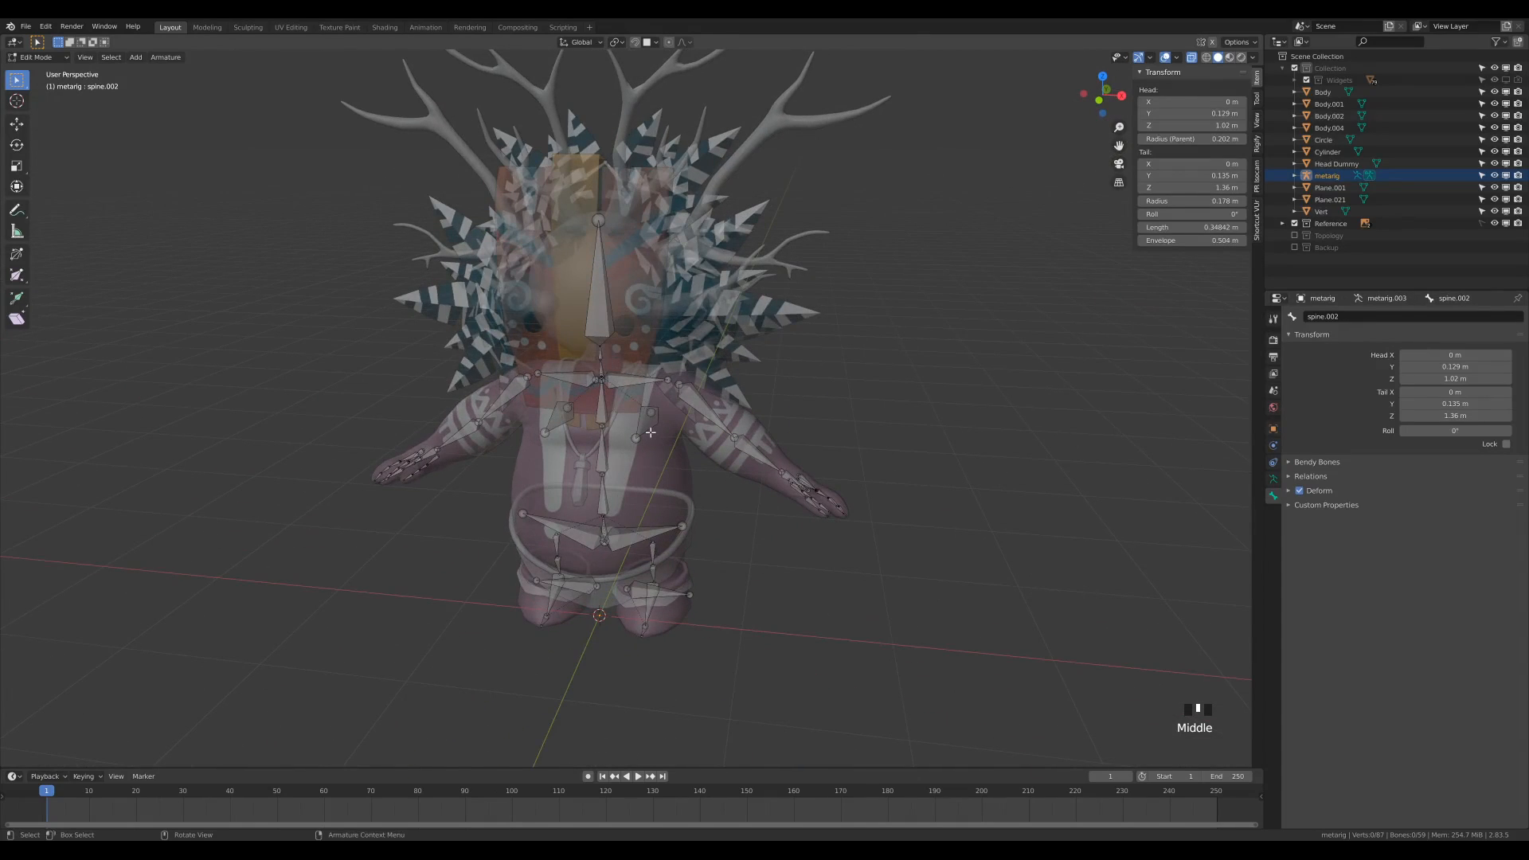
# Step: Return the meta-rig to Object Mode and turn off X-ray display
pyautogui.press('Tab')
pyautogui.scroll(-2, 827, 427)
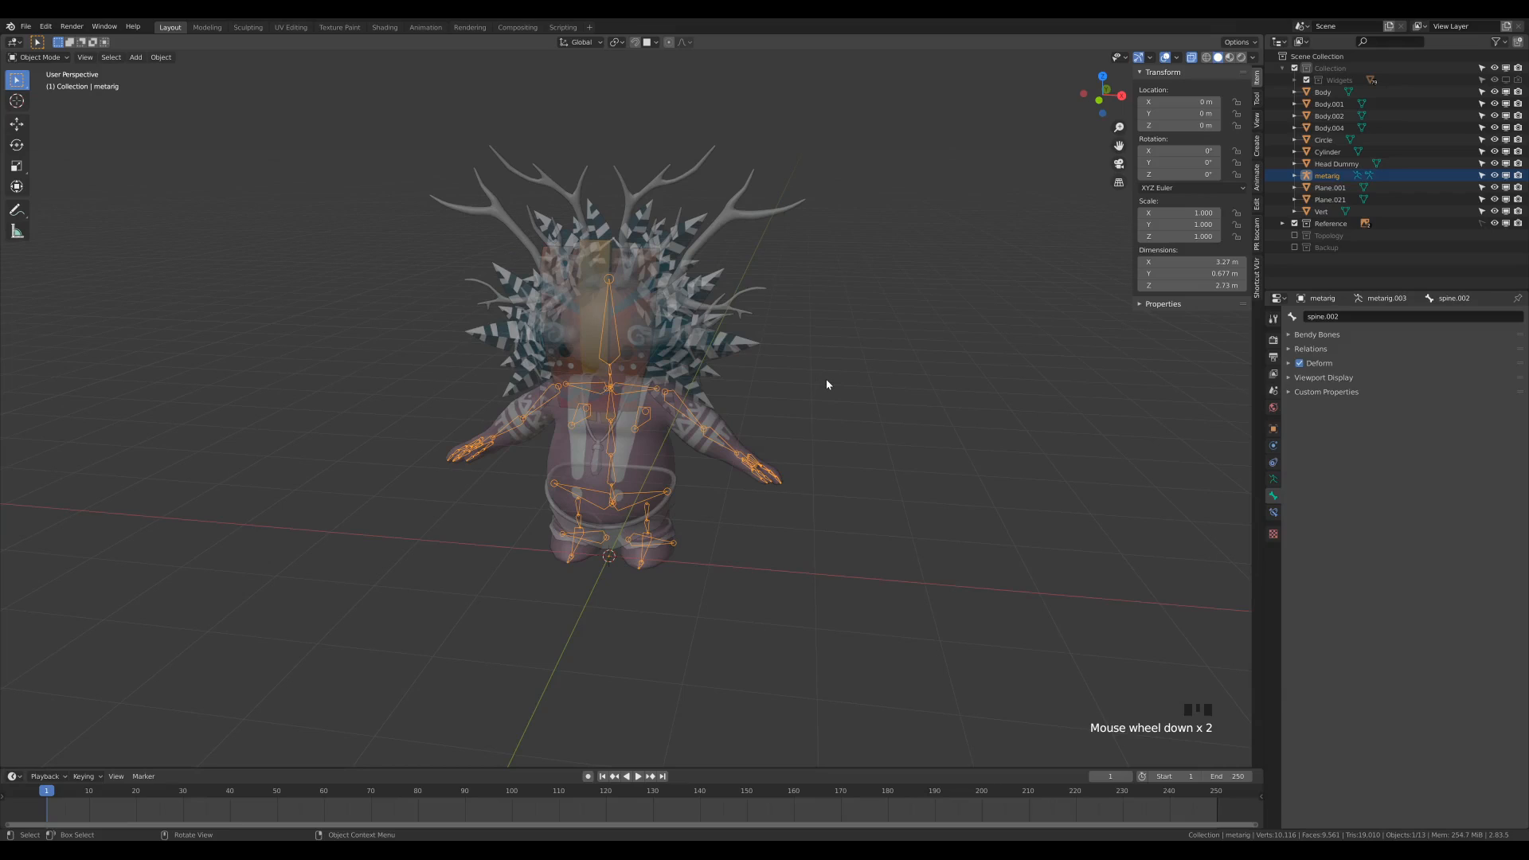
pyautogui.press('z')
pyautogui.click(839, 530)
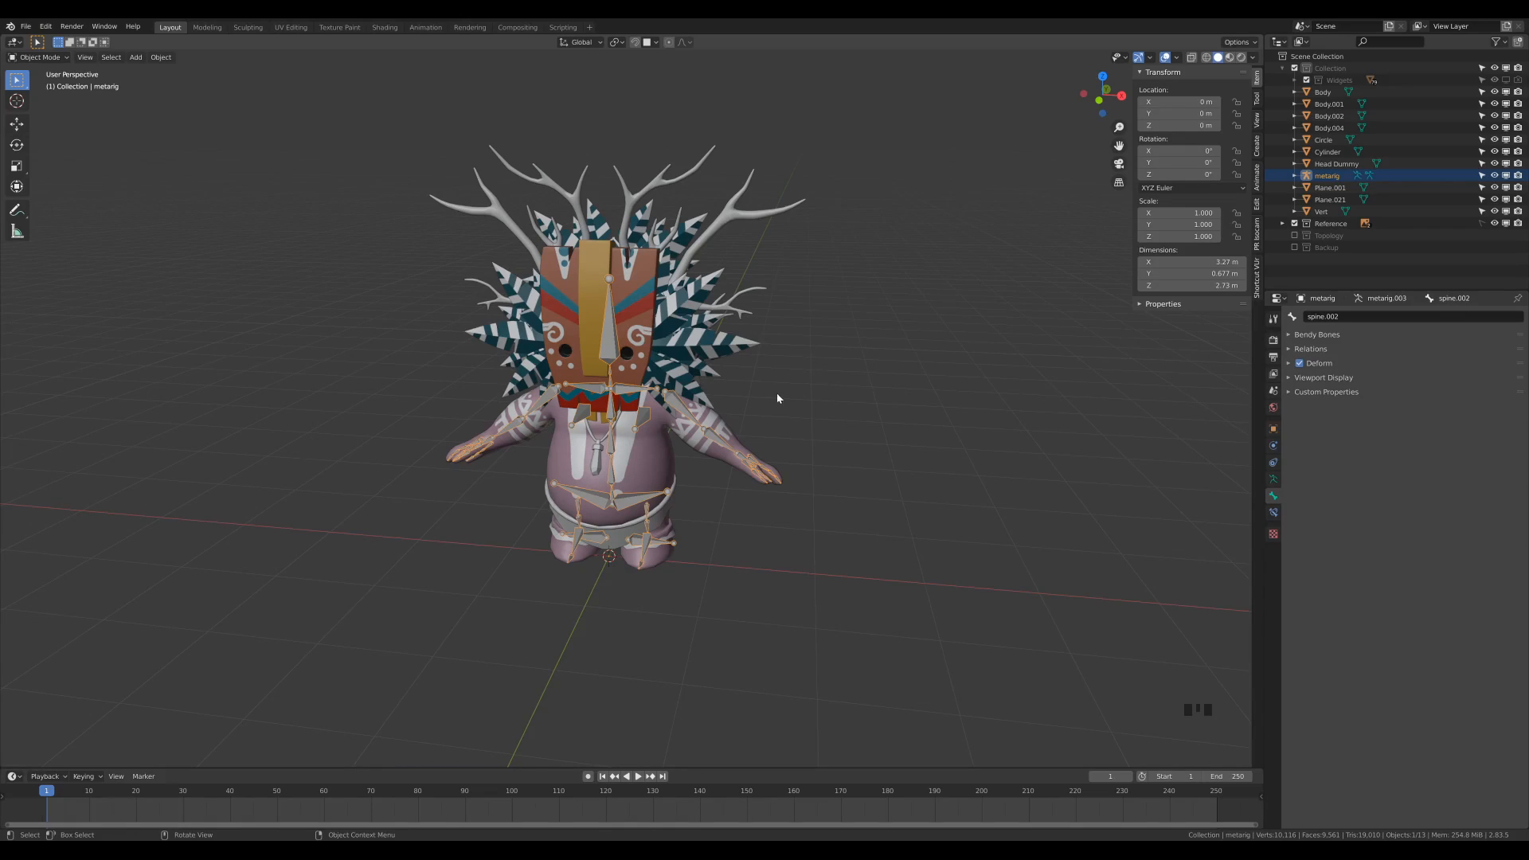
# Step: Generate the Rigify control rig from the fitted meta-rig
pyautogui.click(1273, 479)
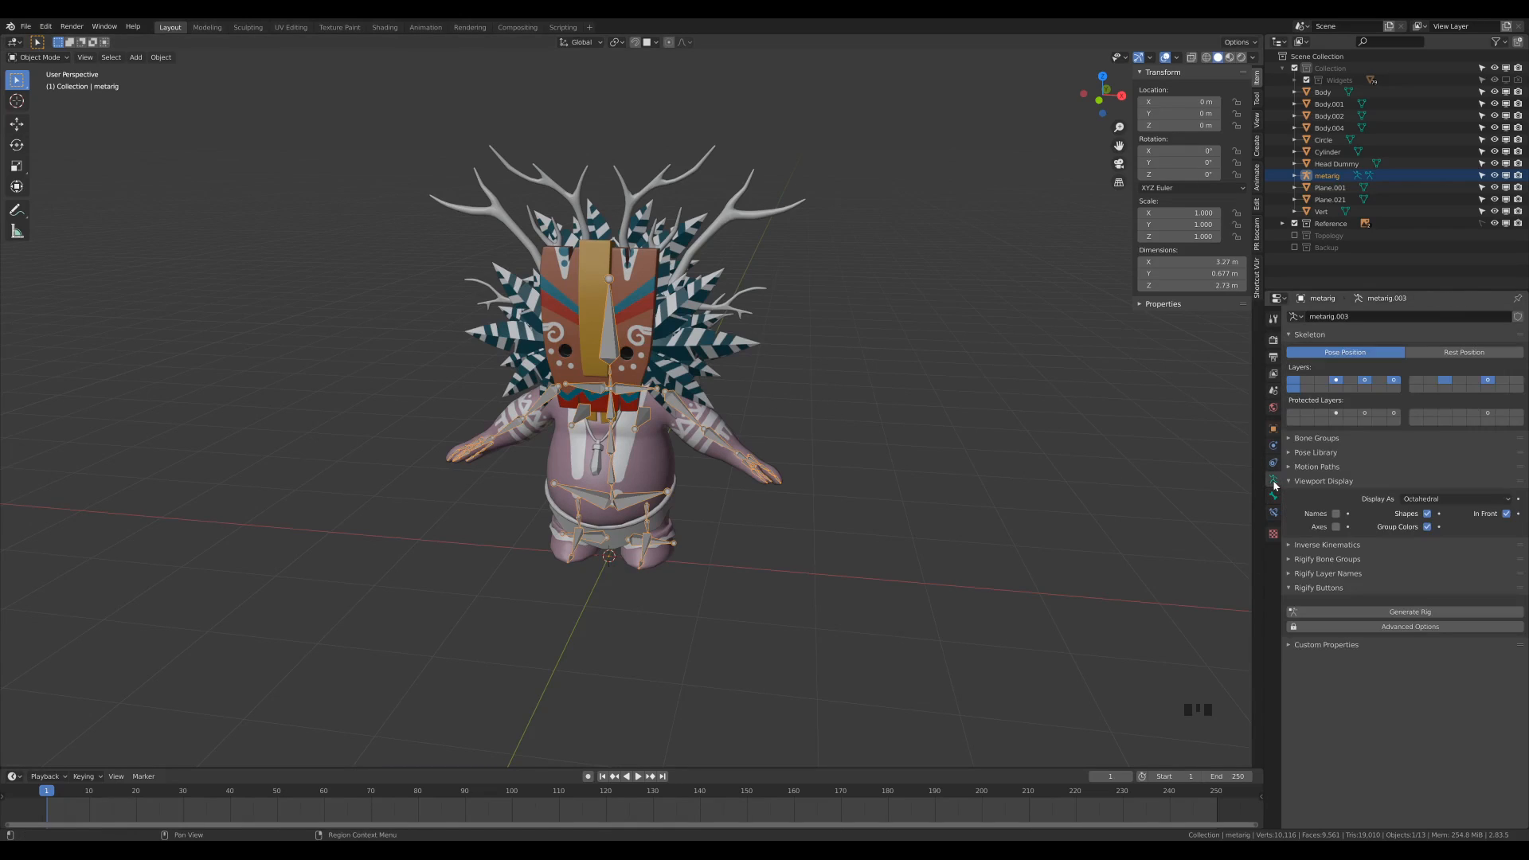
pyautogui.click(1315, 588)
pyautogui.click(1318, 590)
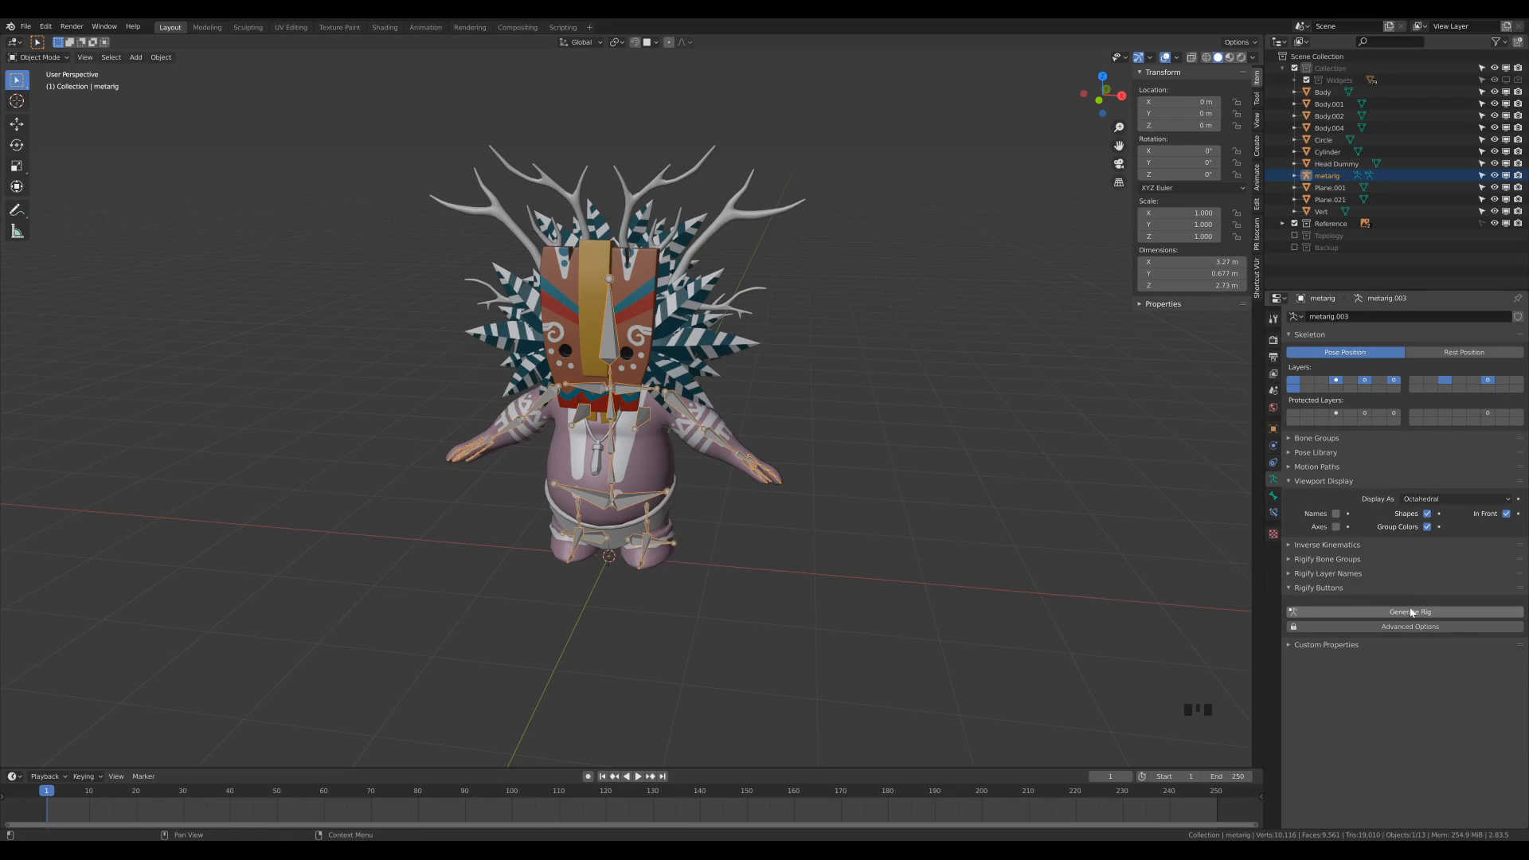
pyautogui.click(1412, 612)
pyautogui.scroll(-3, 915, 494)
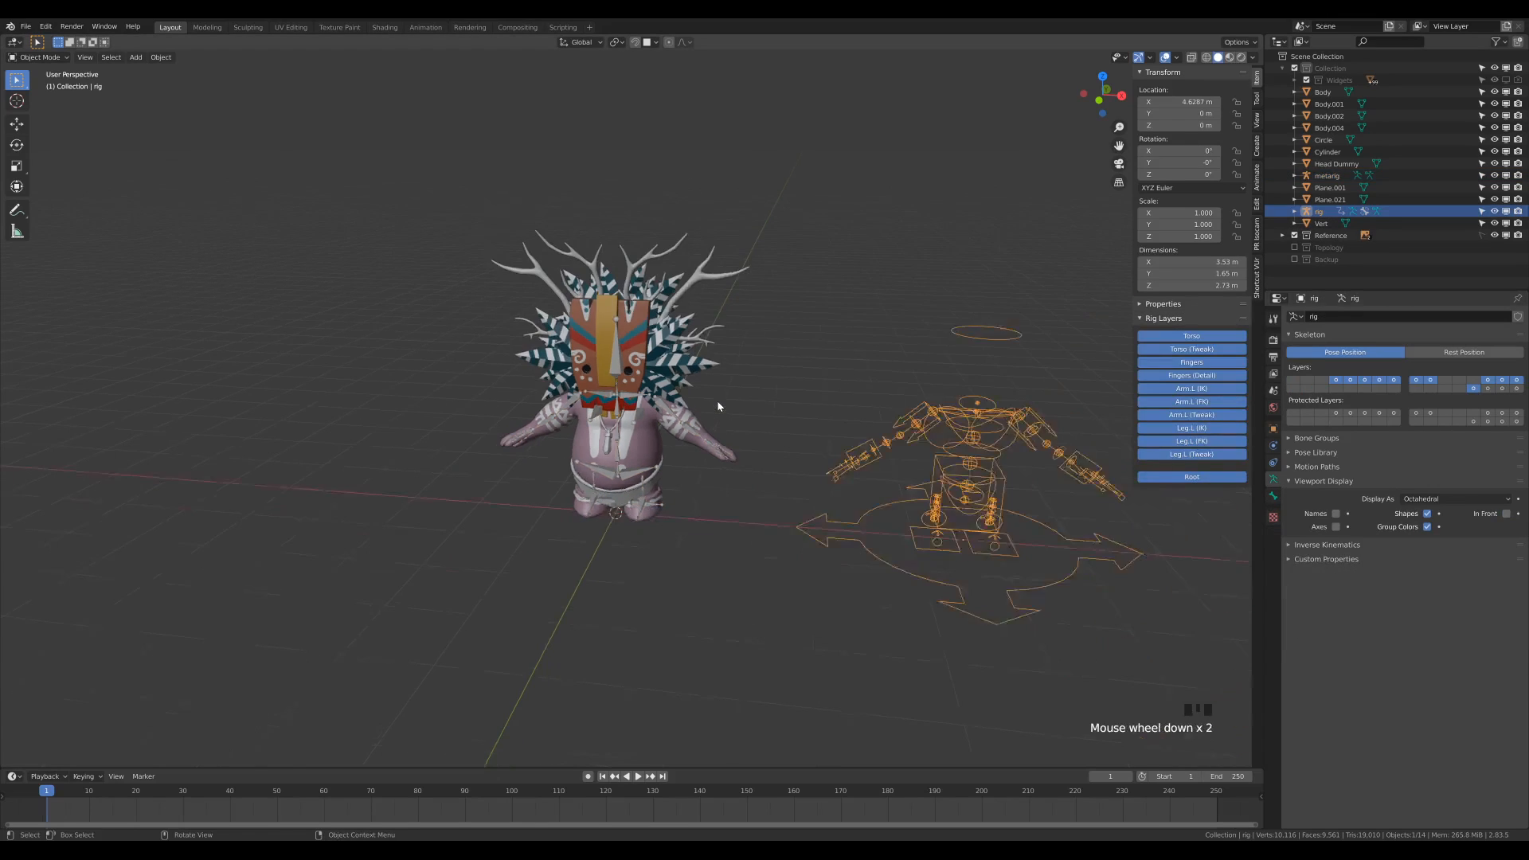
# Step: Clear the location of the generated rig so it sits at the world origin over the character
pyautogui.scroll(2, 948, 496)
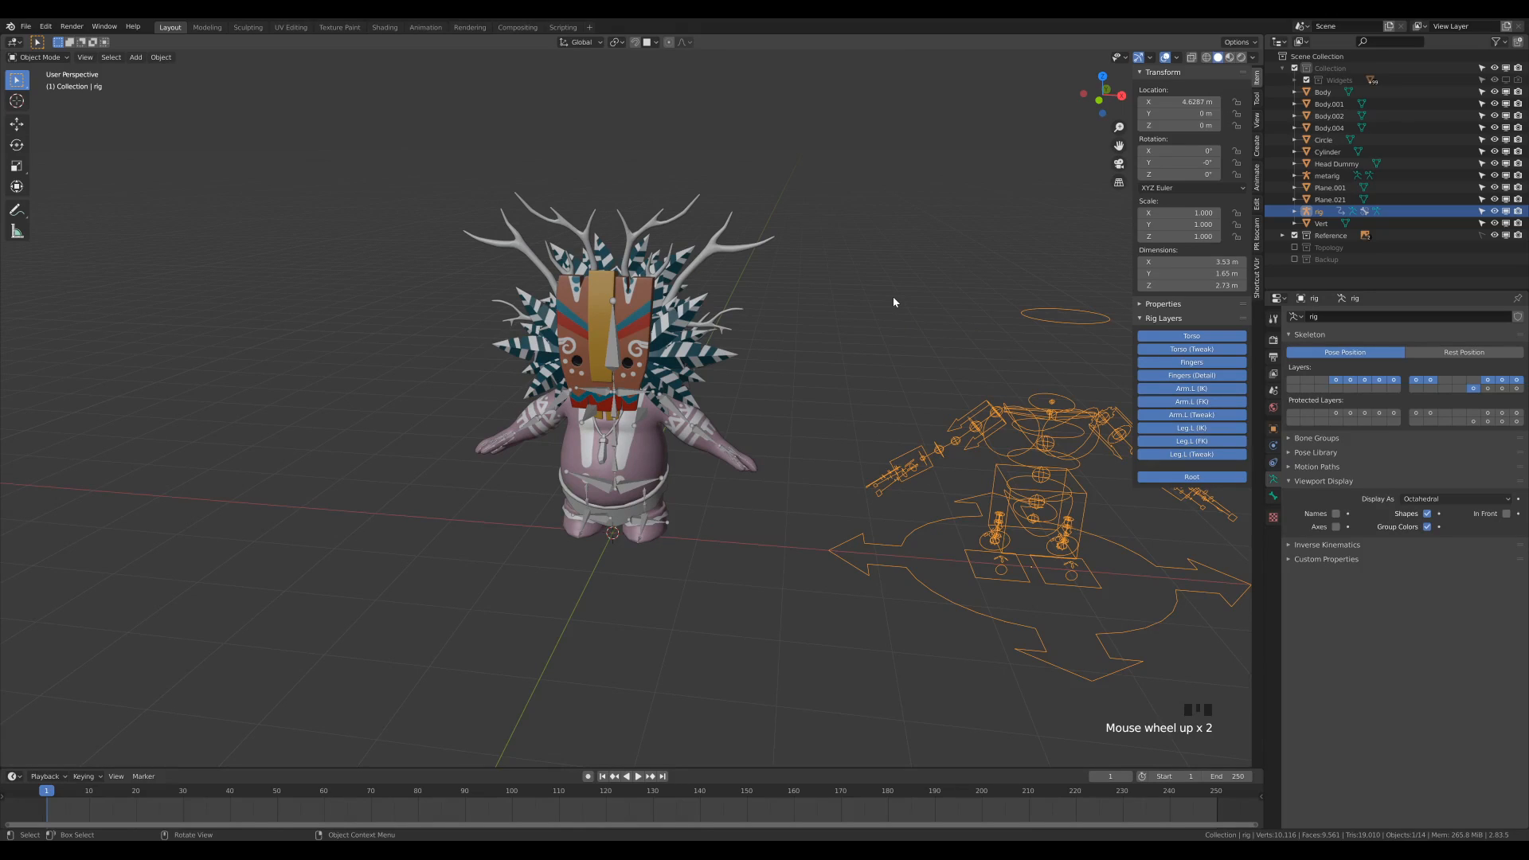
pyautogui.scroll(1, 1016, 360)
pyautogui.click(1060, 451)
pyautogui.scroll(-3, 1003, 429)
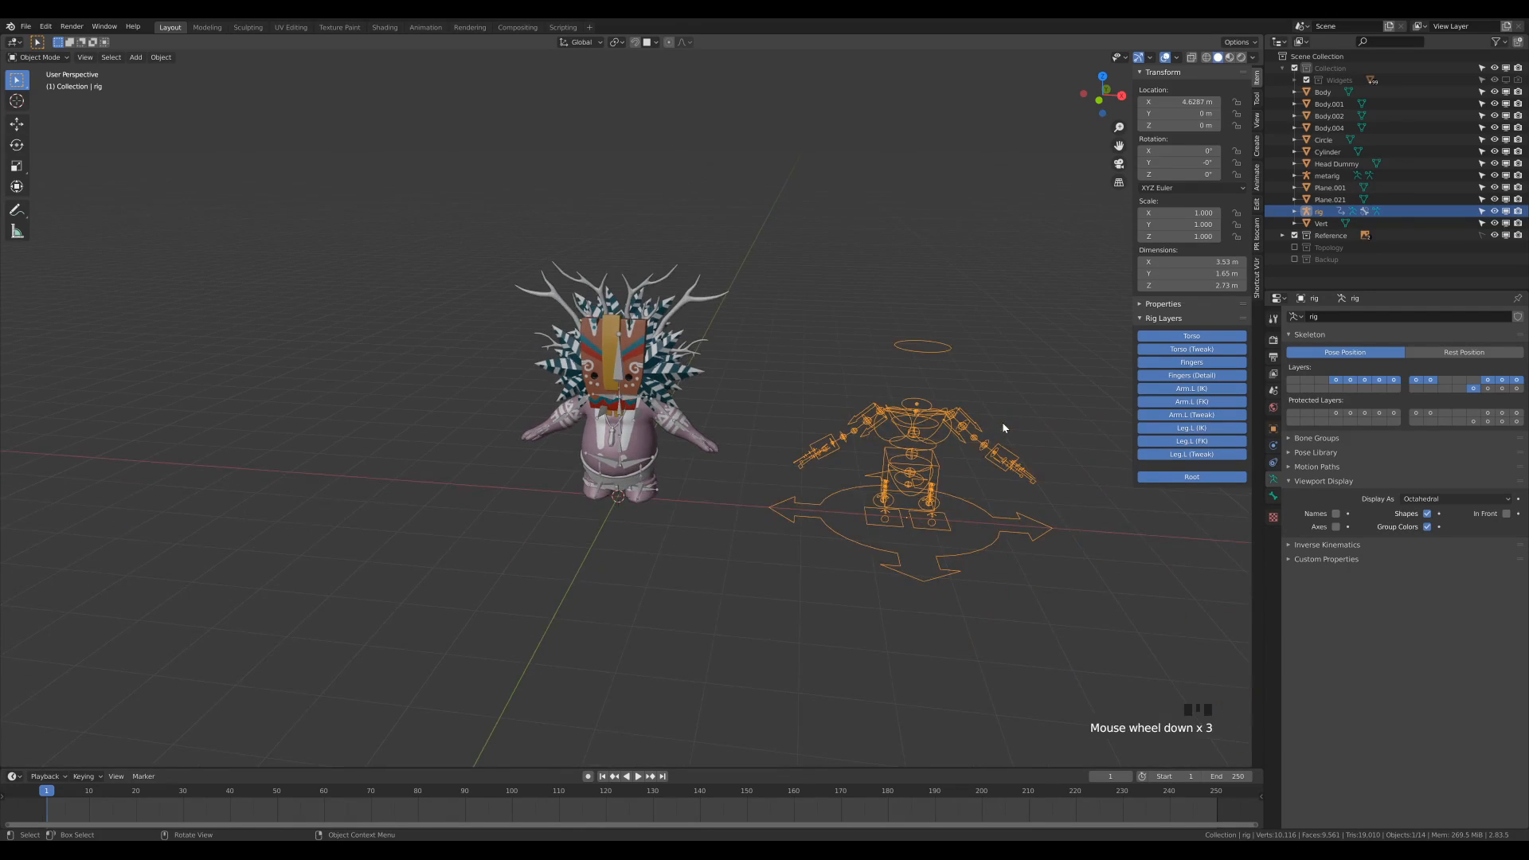
pyautogui.hotkey('alt', 'g')
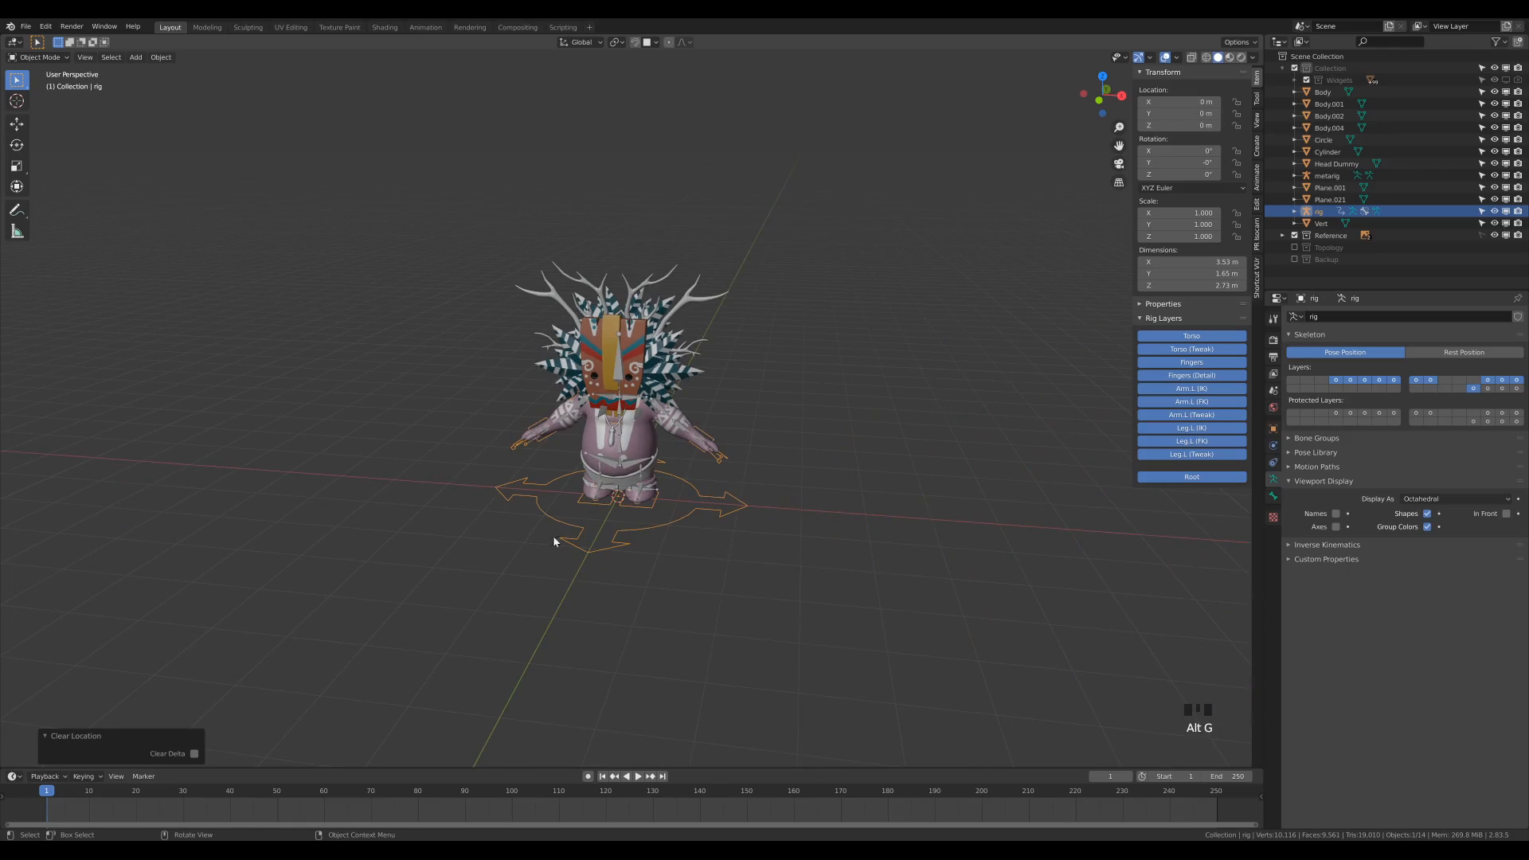
pyautogui.scroll(3, 689, 540)
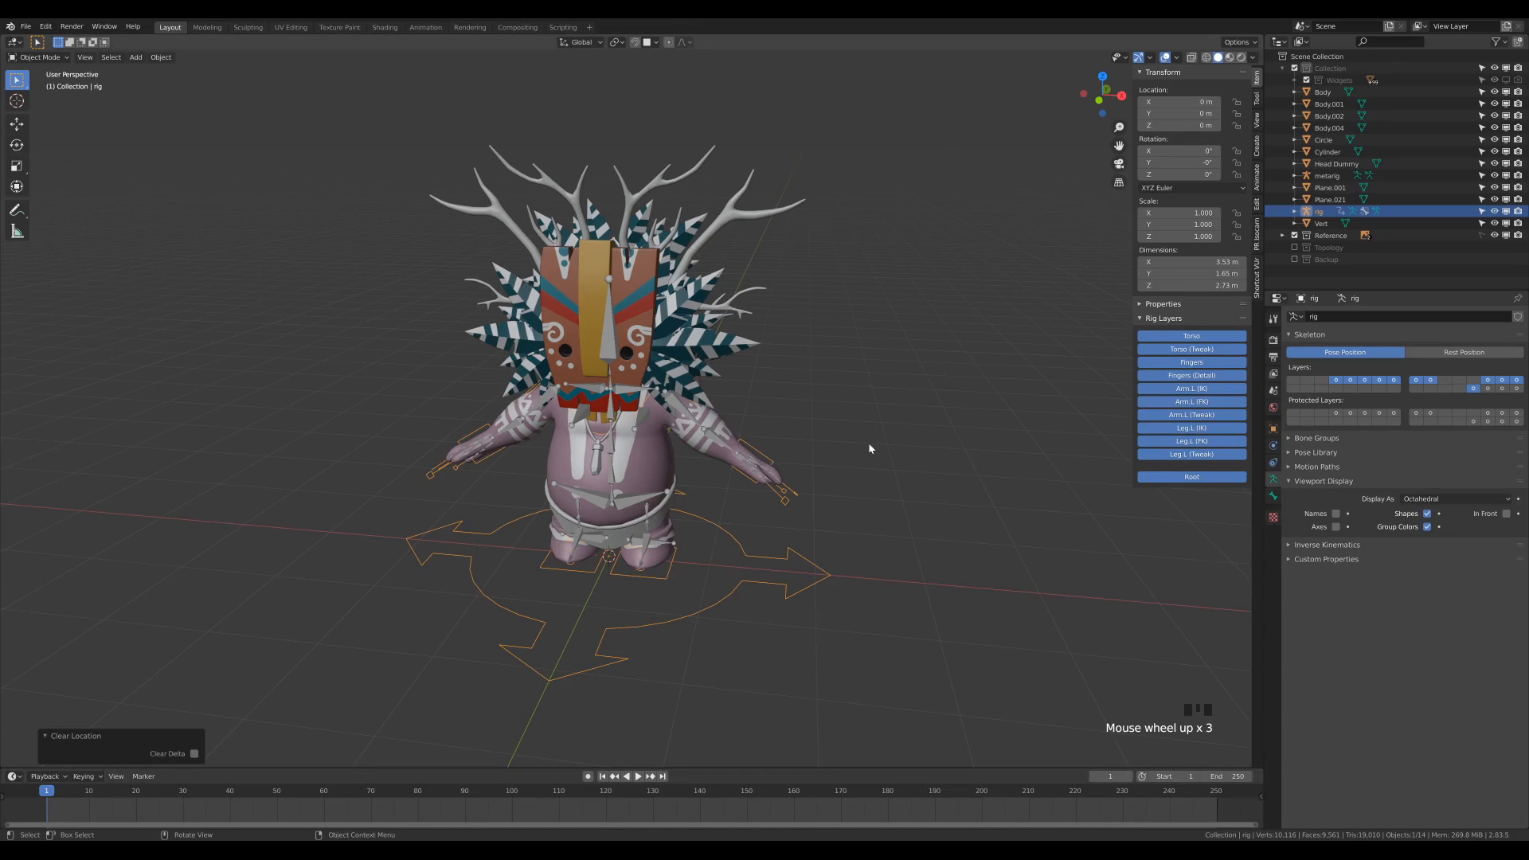
# Step: Check the generated rig's alignment with the body in front view with X-ray on, then restore solid display
pyautogui.press('KP_1')
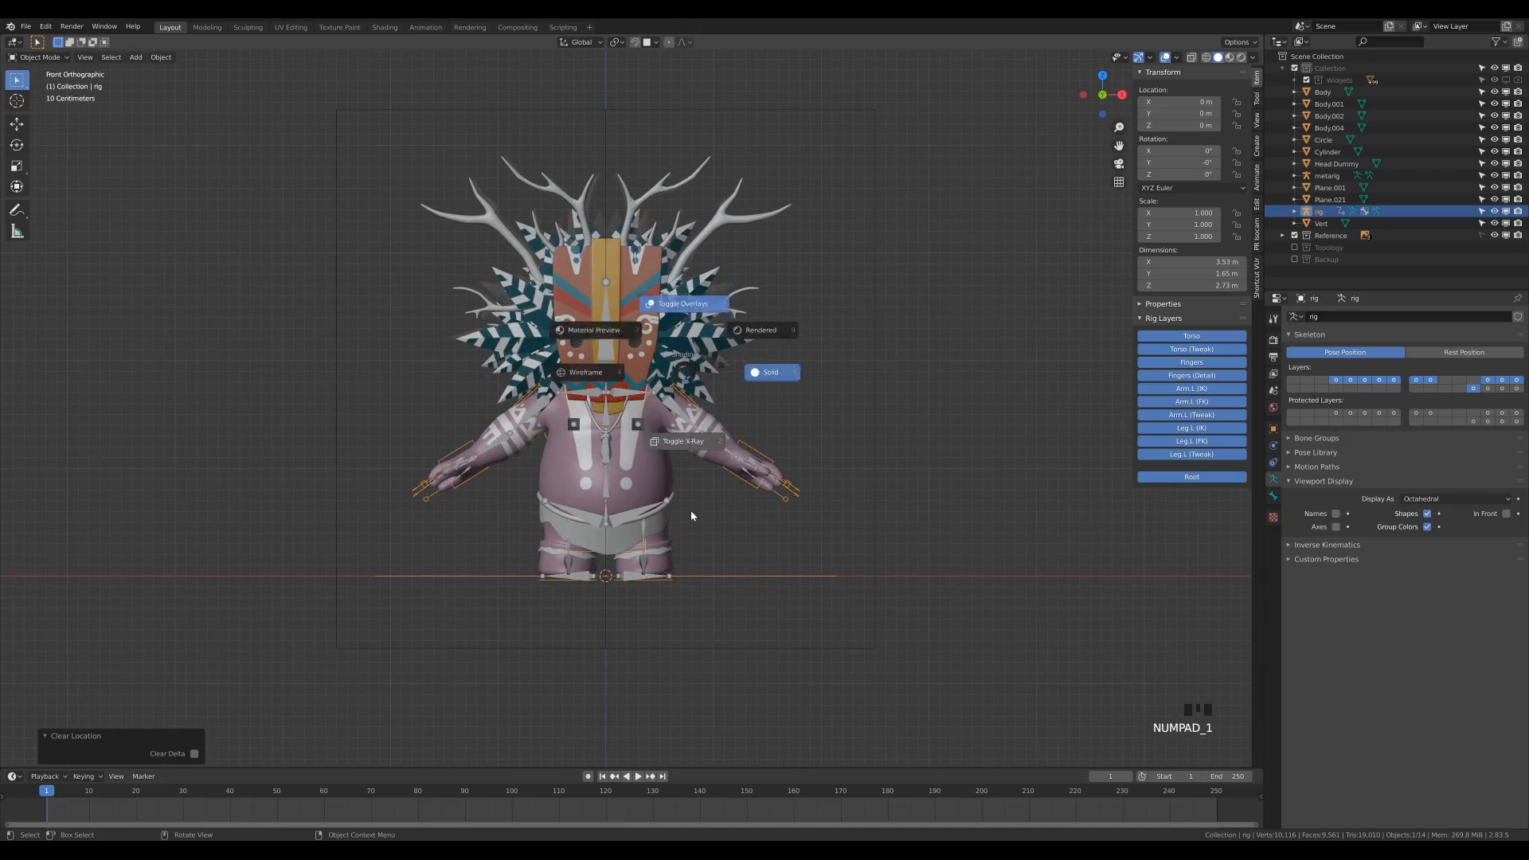
pyautogui.hotkey('alt', 'z')
pyautogui.scroll(3, 609, 342)
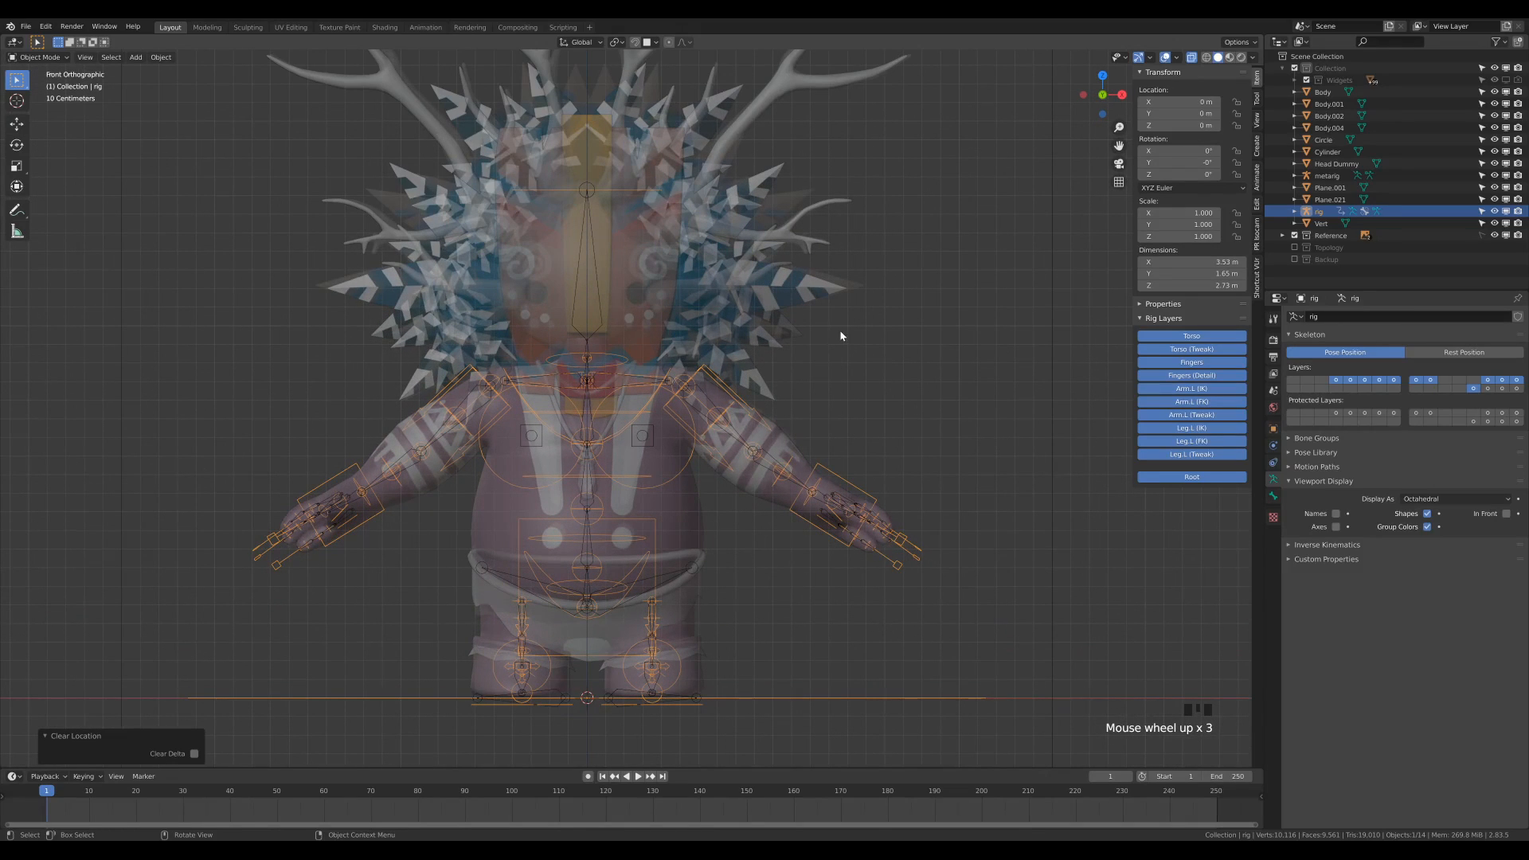
pyautogui.hotkey('alt', 'z')
pyautogui.moveTo(830, 425); pyautogui.dragTo(803, 404, button='middle')
pyautogui.scroll(-3, 804, 405)
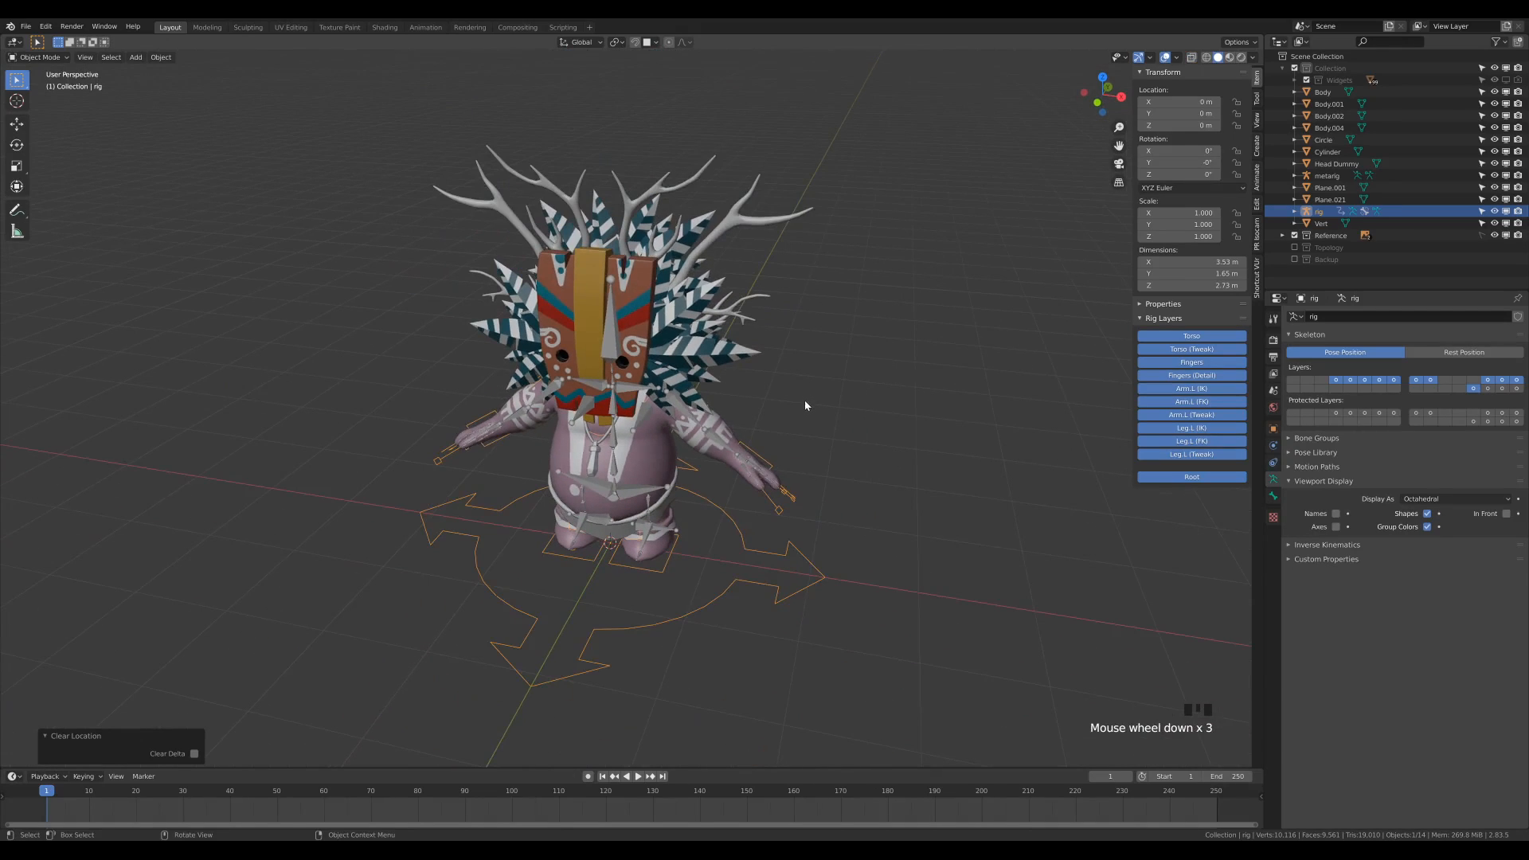
# Step: Move the metarig armature to the Backup collection
pyautogui.click(618, 497)
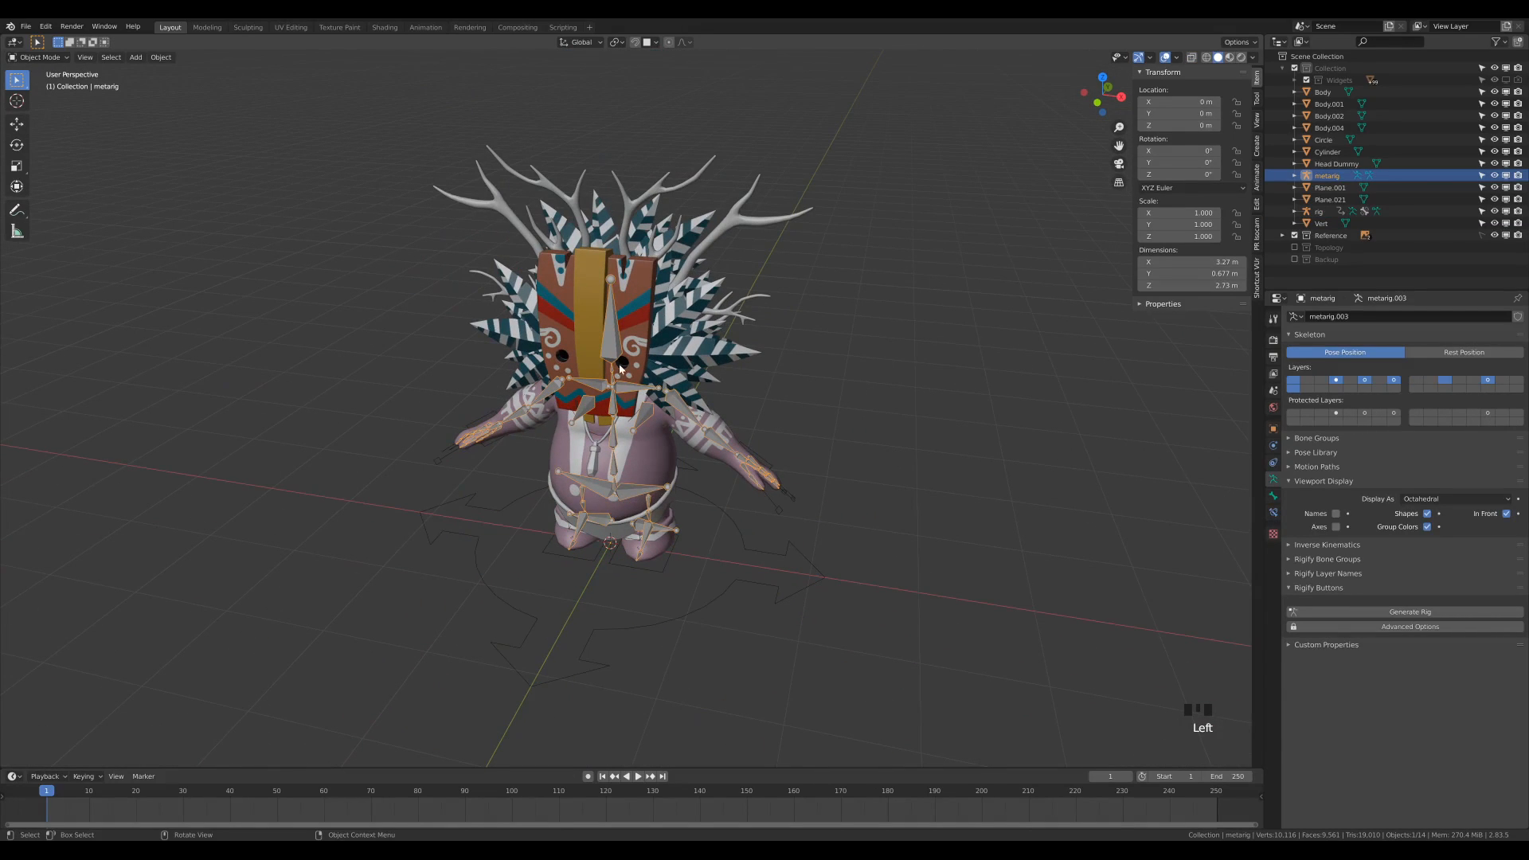
pyautogui.scroll(2, 621, 369)
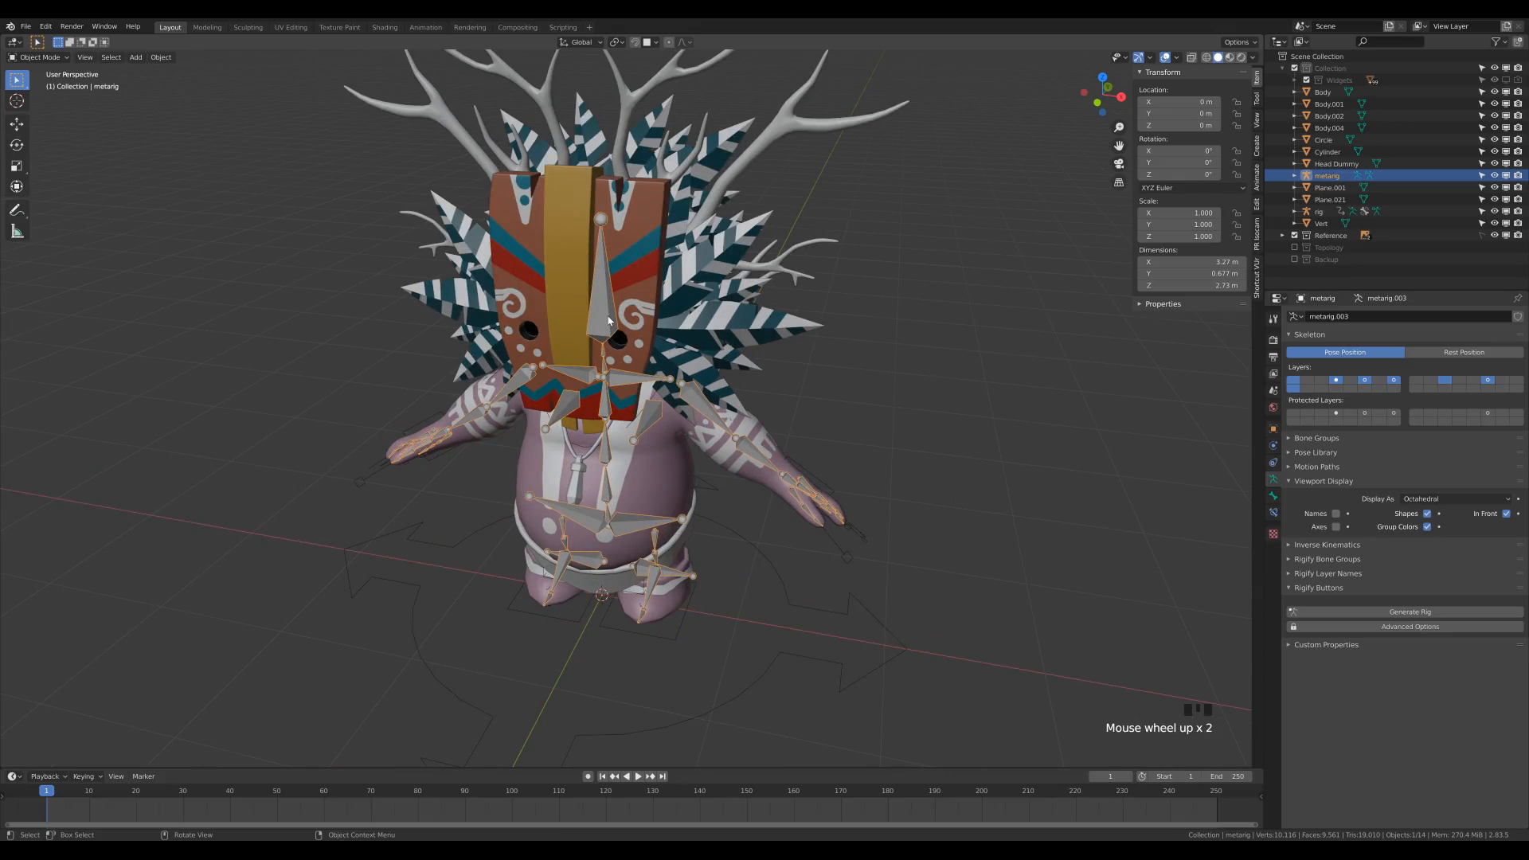
pyautogui.press('m')
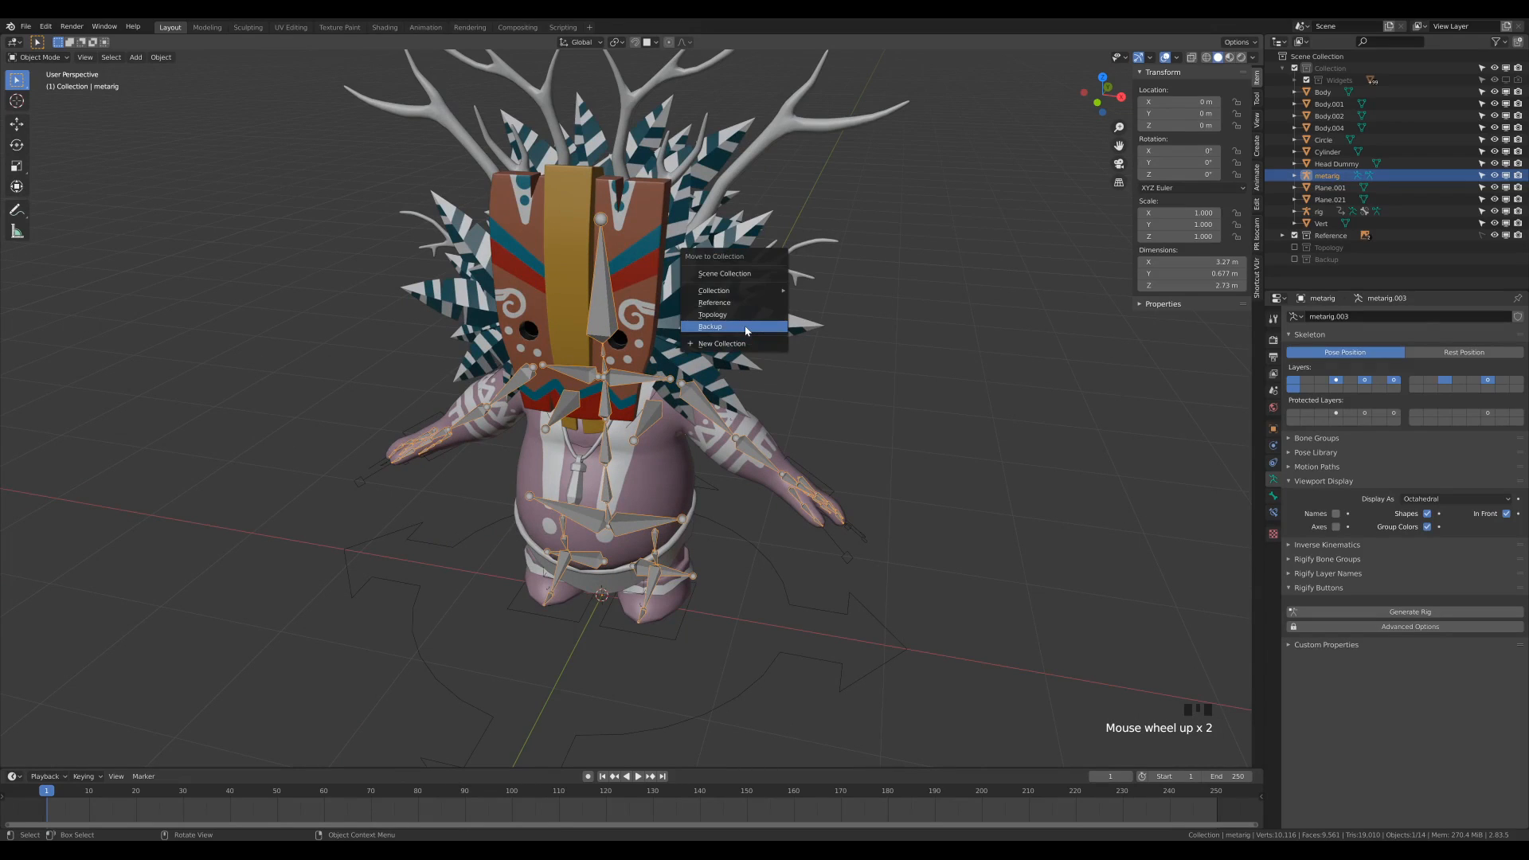
pyautogui.click(747, 328)
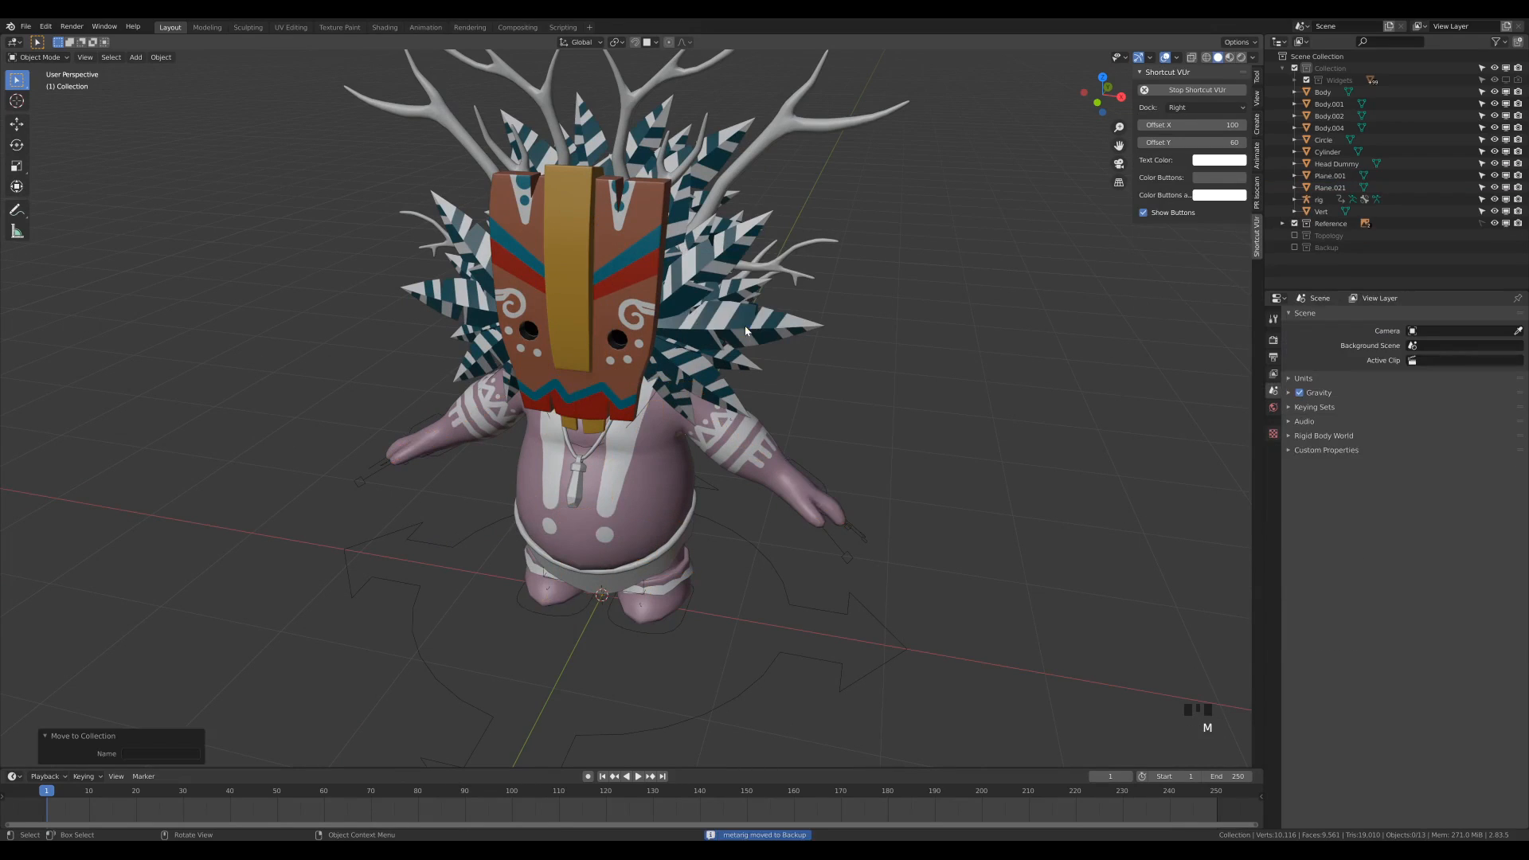
pyautogui.click(735, 538)
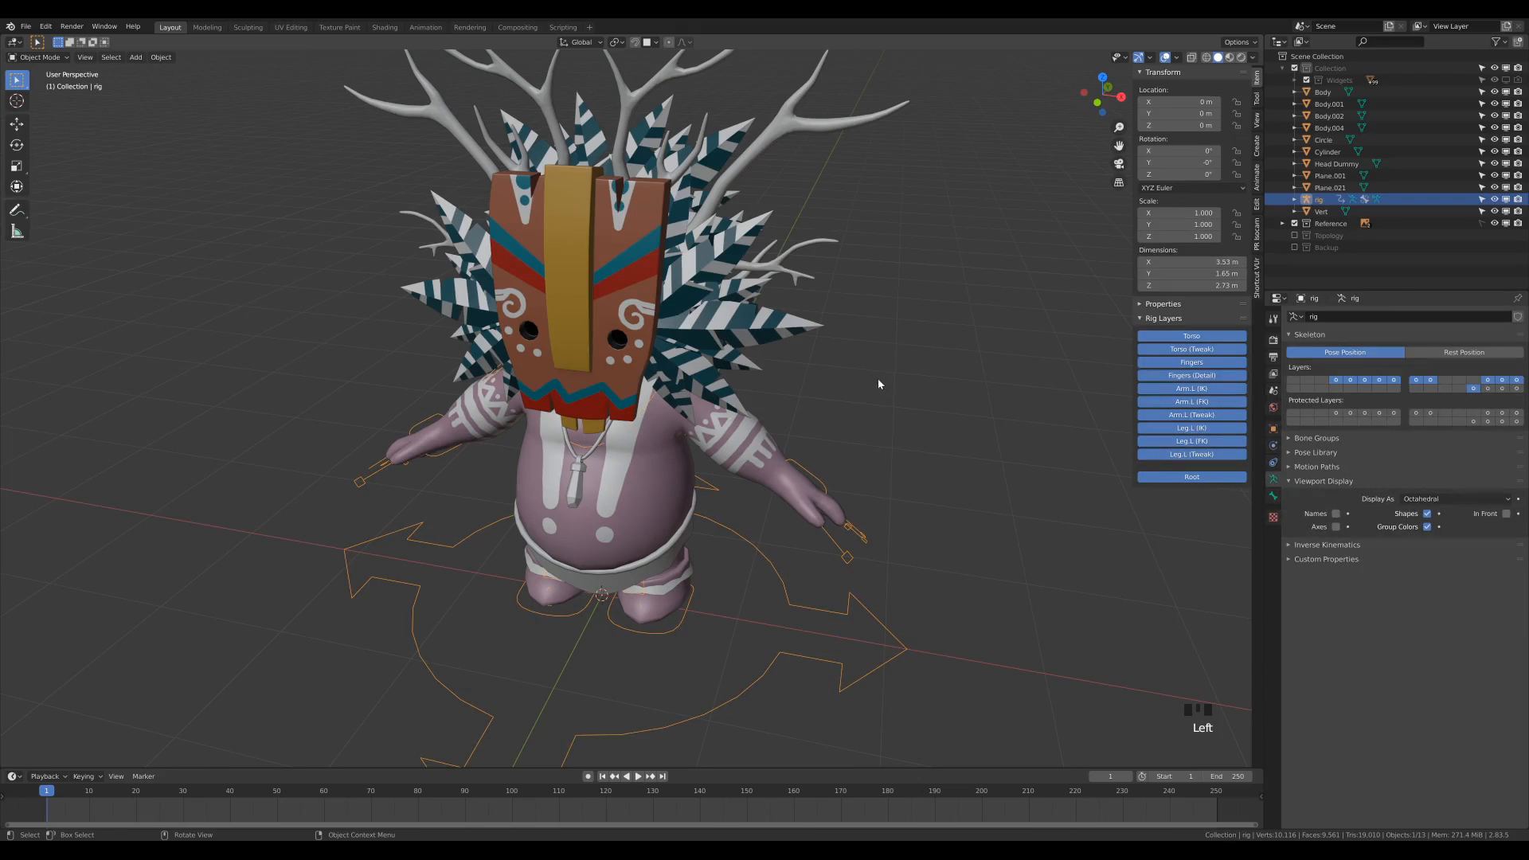
pyautogui.moveTo(873, 420)
pyautogui.mouseDown(button='middle')
pyautogui.moveTo(877, 442)
pyautogui.moveTo(932, 427)
pyautogui.moveTo(978, 438)
pyautogui.moveTo(839, 443)
pyautogui.moveTo(855, 440)
pyautogui.mouseUp(button='middle')
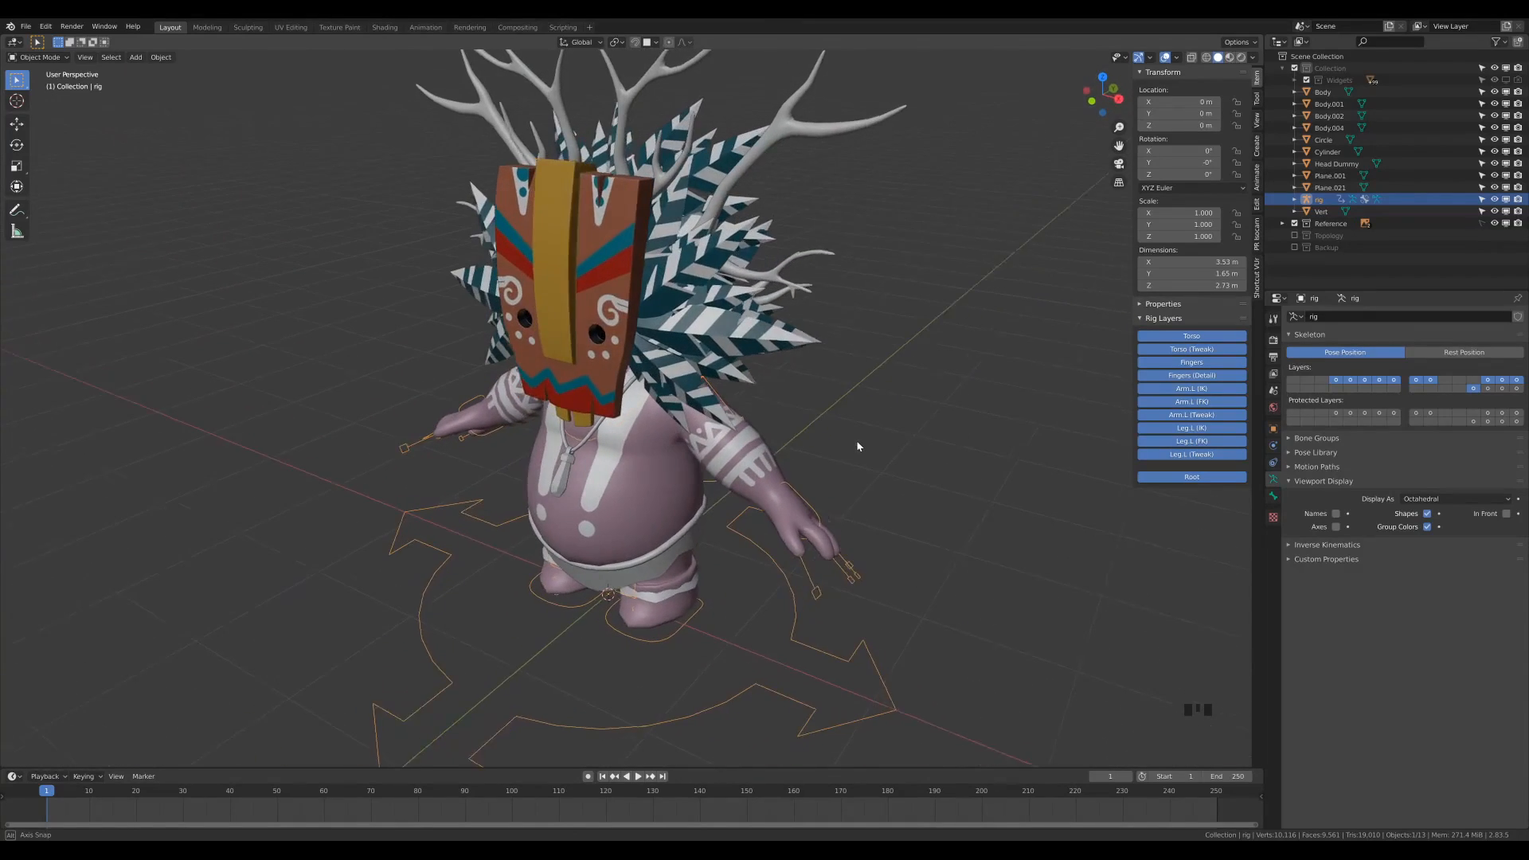
pyautogui.scroll(-2, 859, 445)
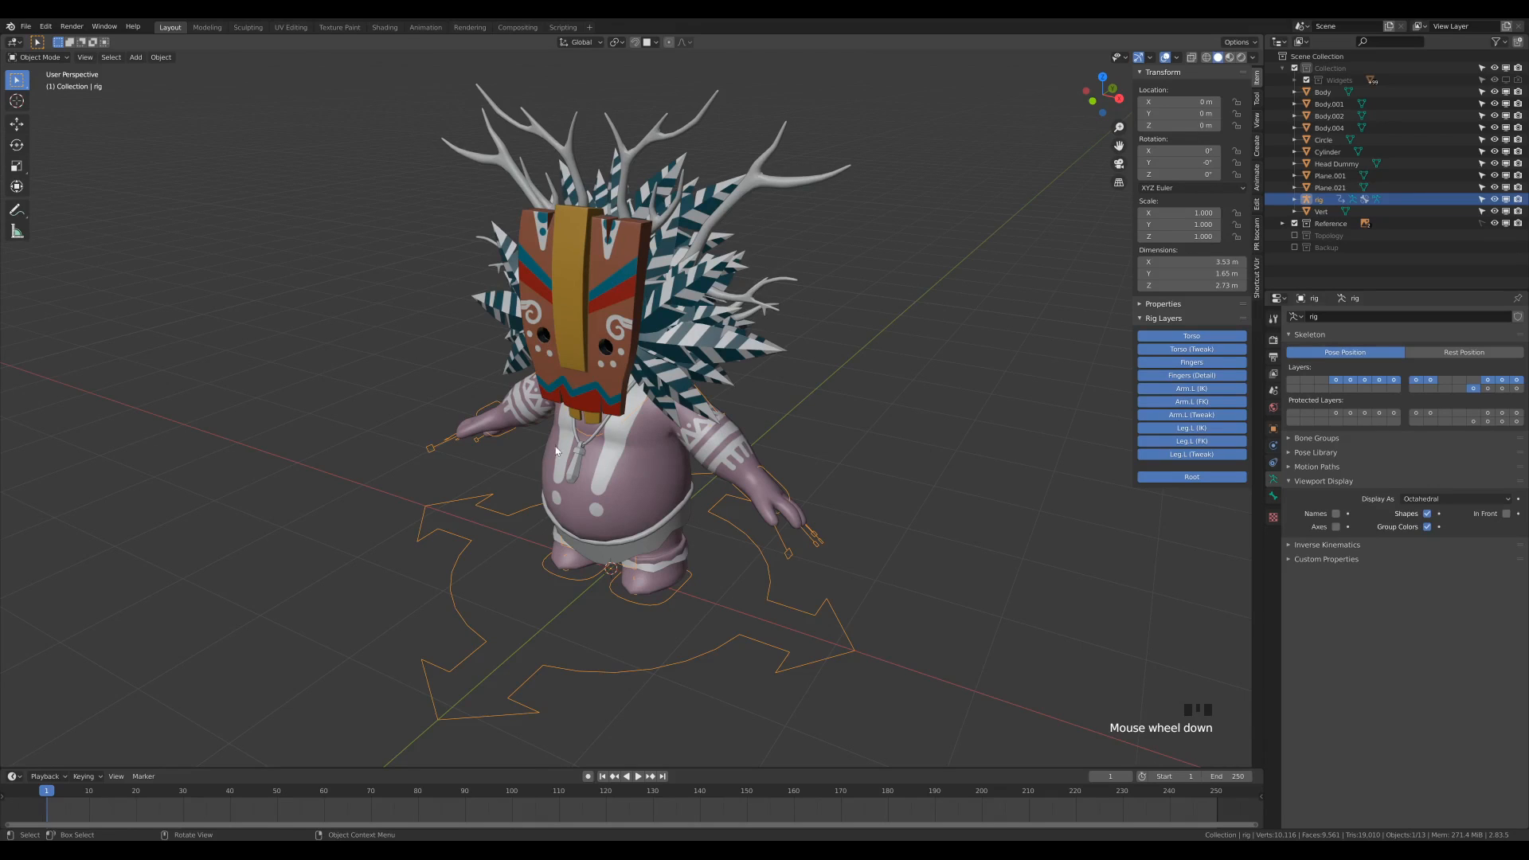
pyautogui.scroll(2, 880, 381)
pyautogui.scroll(-2, 878, 374)
pyautogui.moveTo(877, 374); pyautogui.dragTo(887, 337, button='middle')
# Step: Recalculate the normals on all geometry of every character mesh, leaving the rig out of the selection
pyautogui.click(865, 401)
pyautogui.press('a')
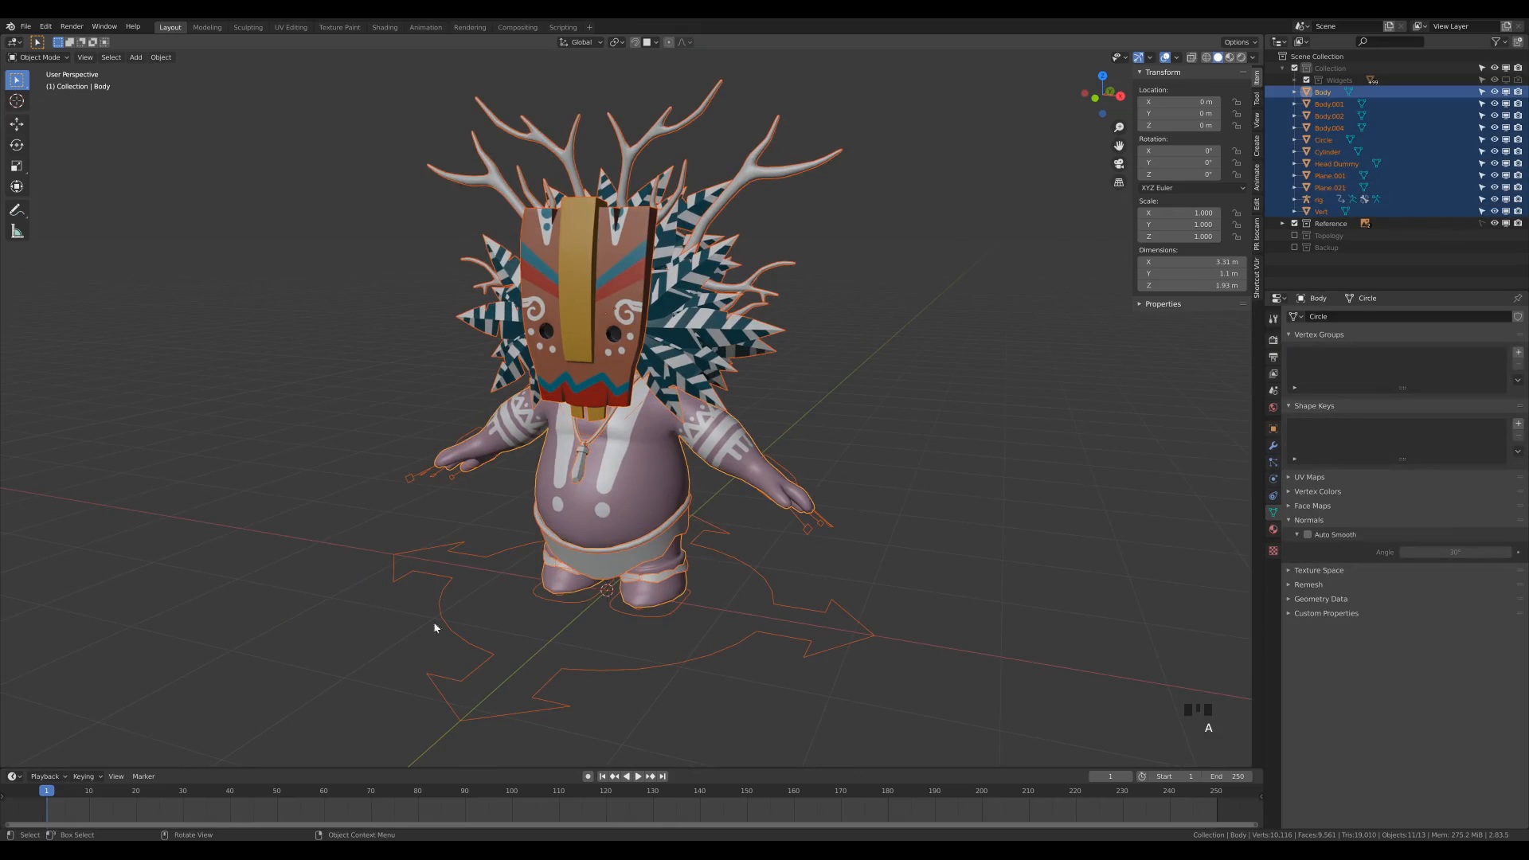
pyautogui.keyDown('ctrl'); pyautogui.moveTo(346, 521); pyautogui.dragTo(488, 655); pyautogui.keyUp('ctrl')
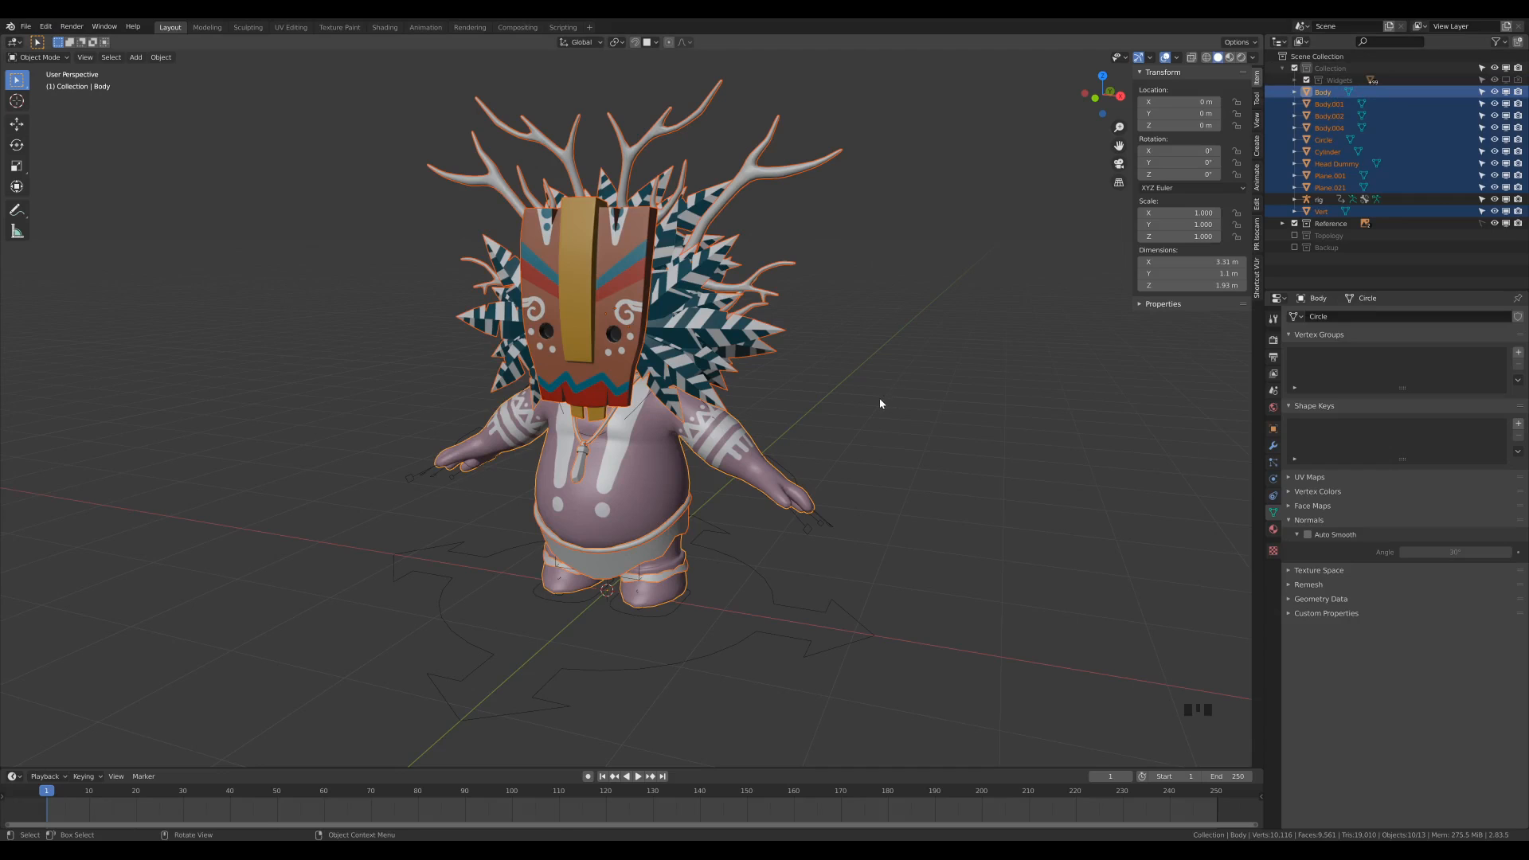
pyautogui.press('Tab')
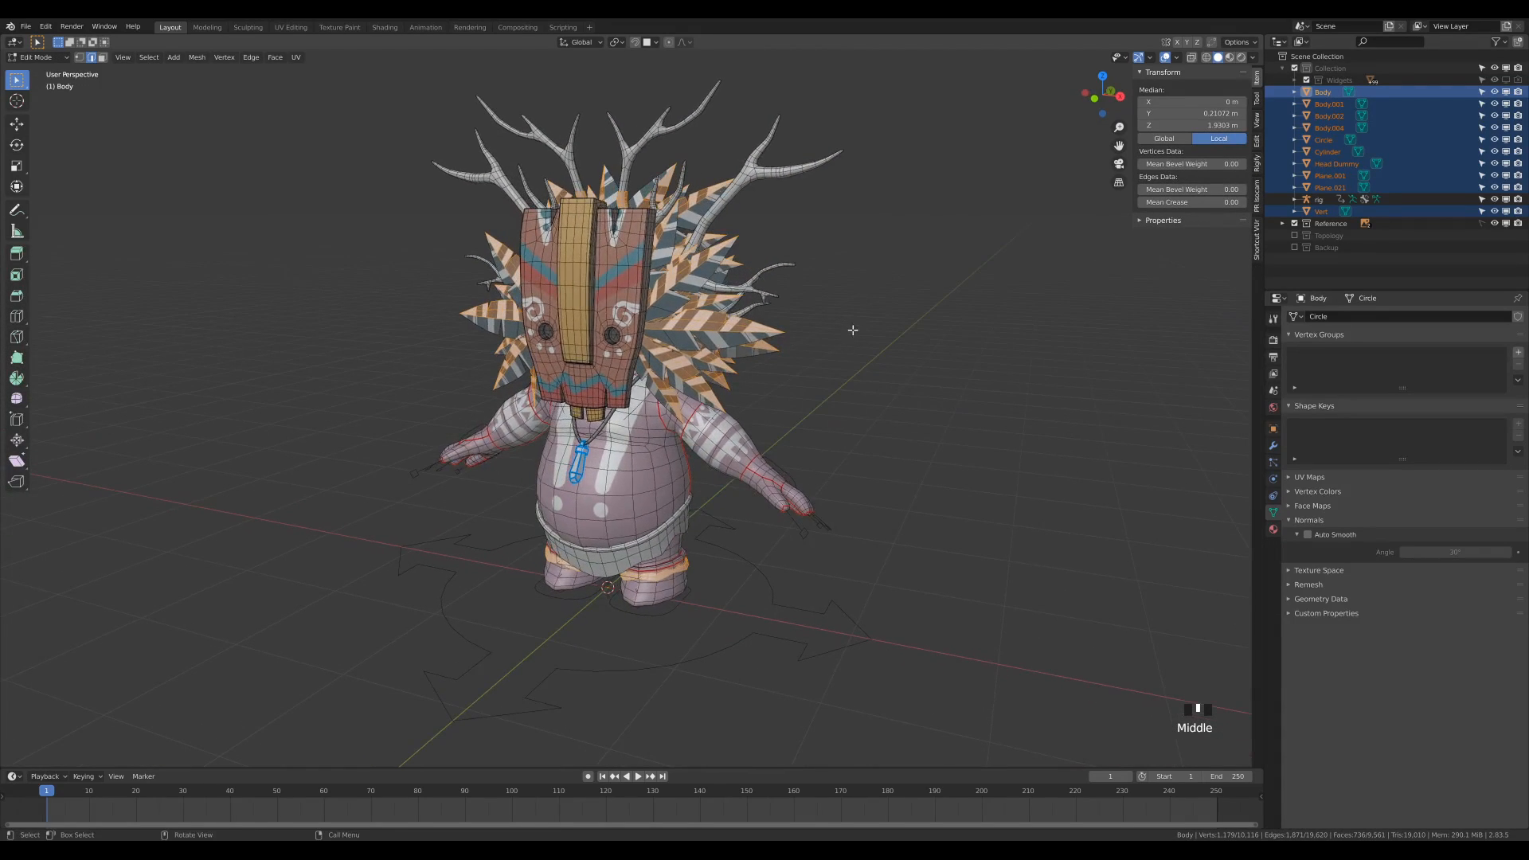
pyautogui.press('a')
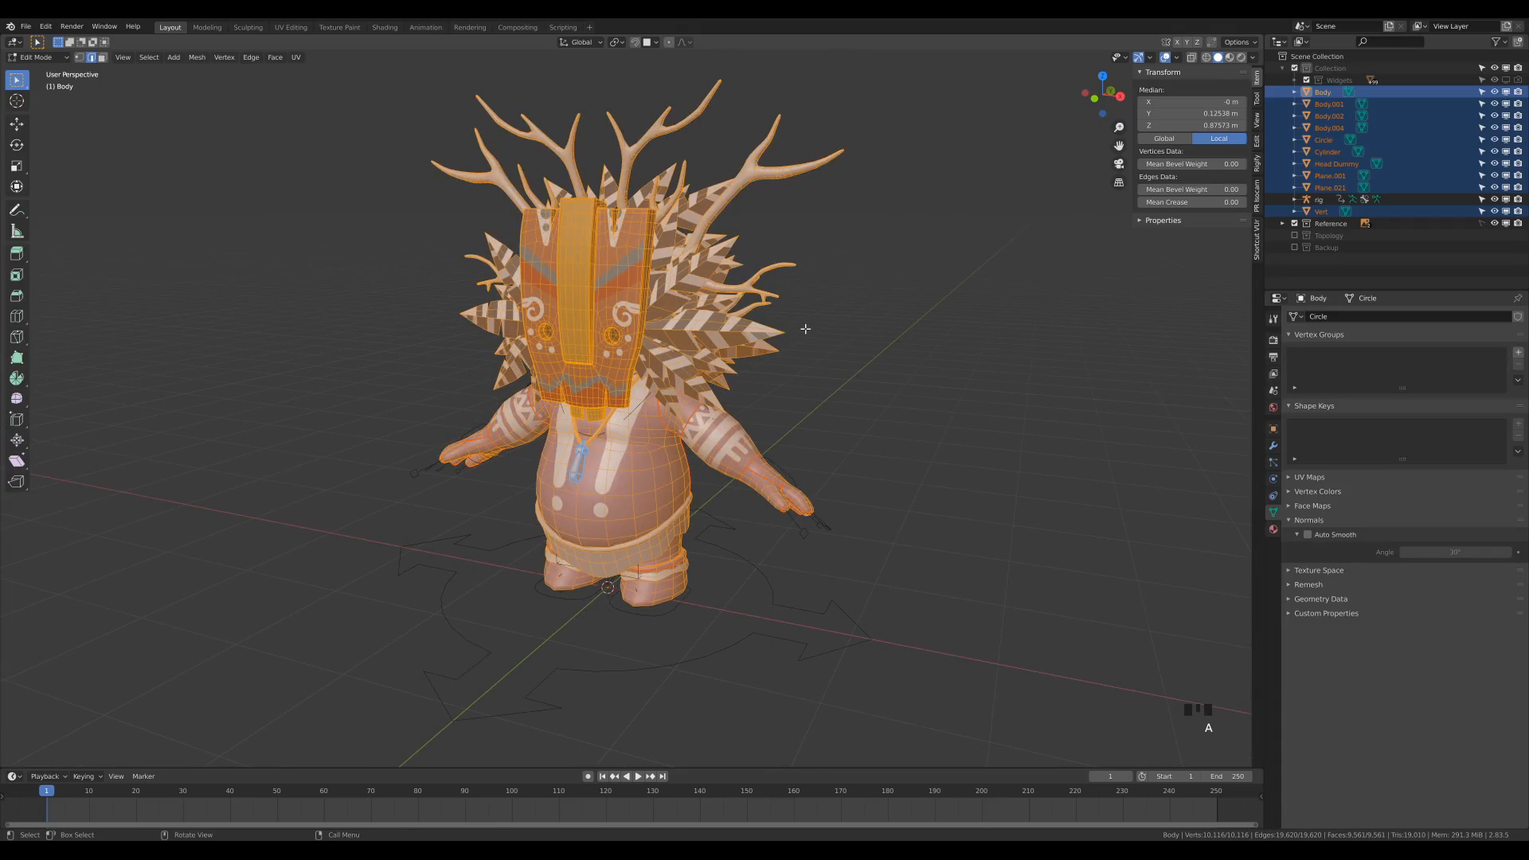
pyautogui.hotkey('shift', 'n')
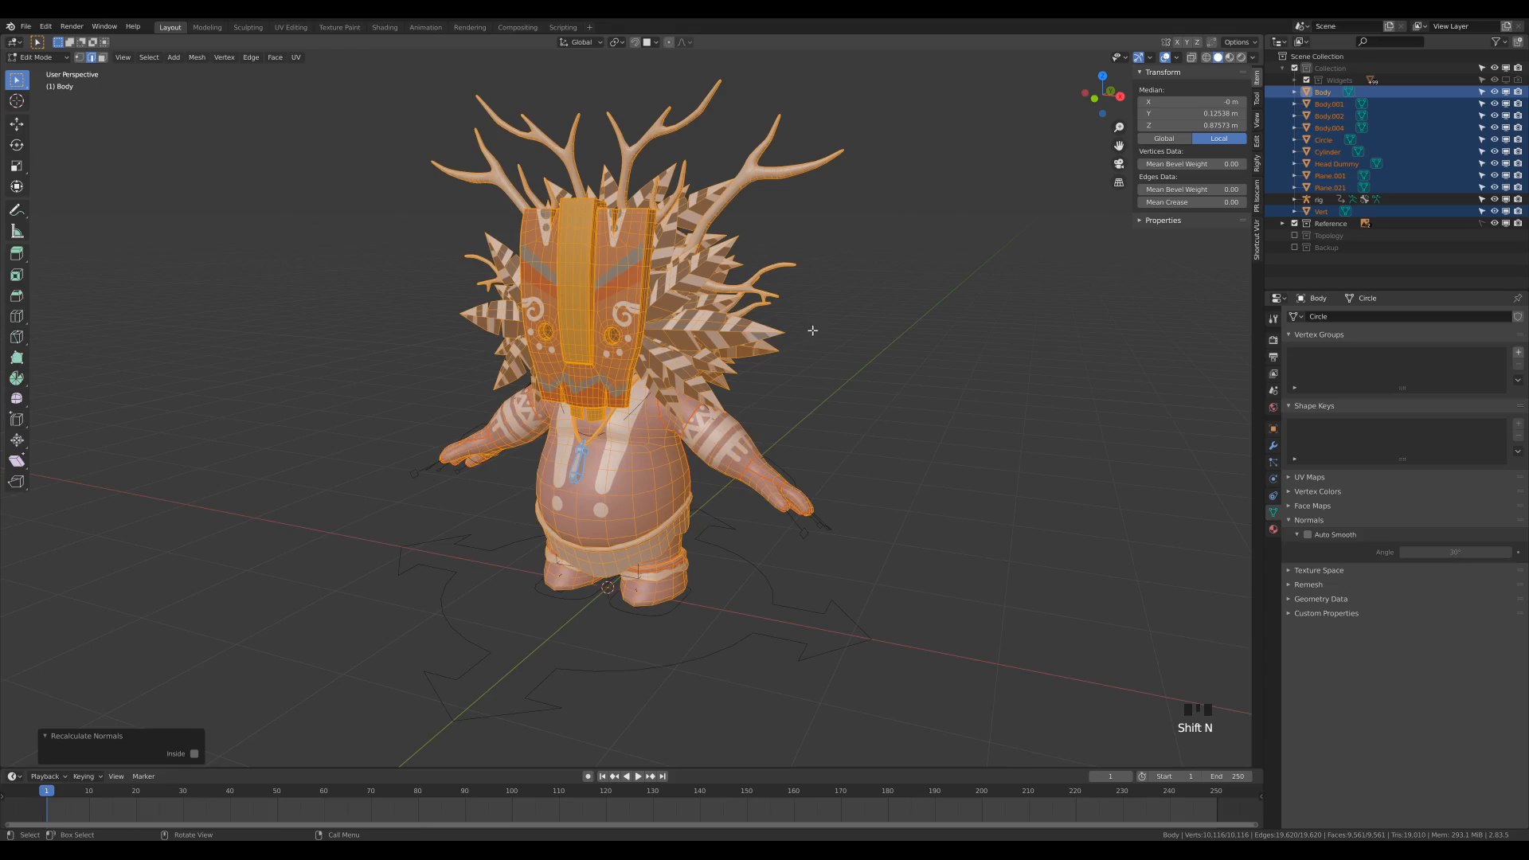
# Step: Merge the selected vertices of all character meshes by distance, then return to Object Mode and deselect everything
pyautogui.press('m')
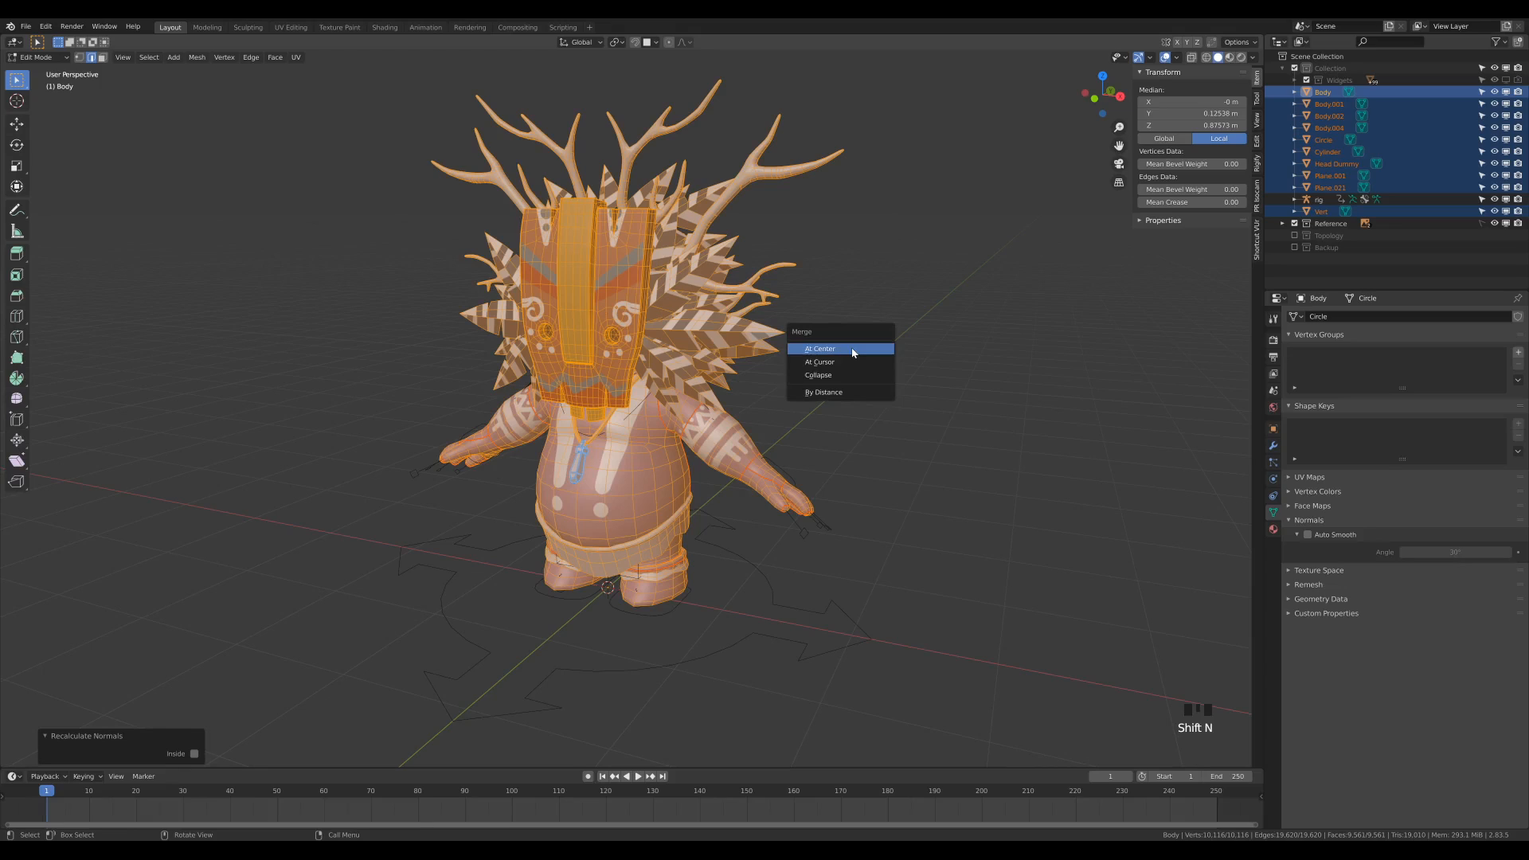
pyautogui.click(850, 391)
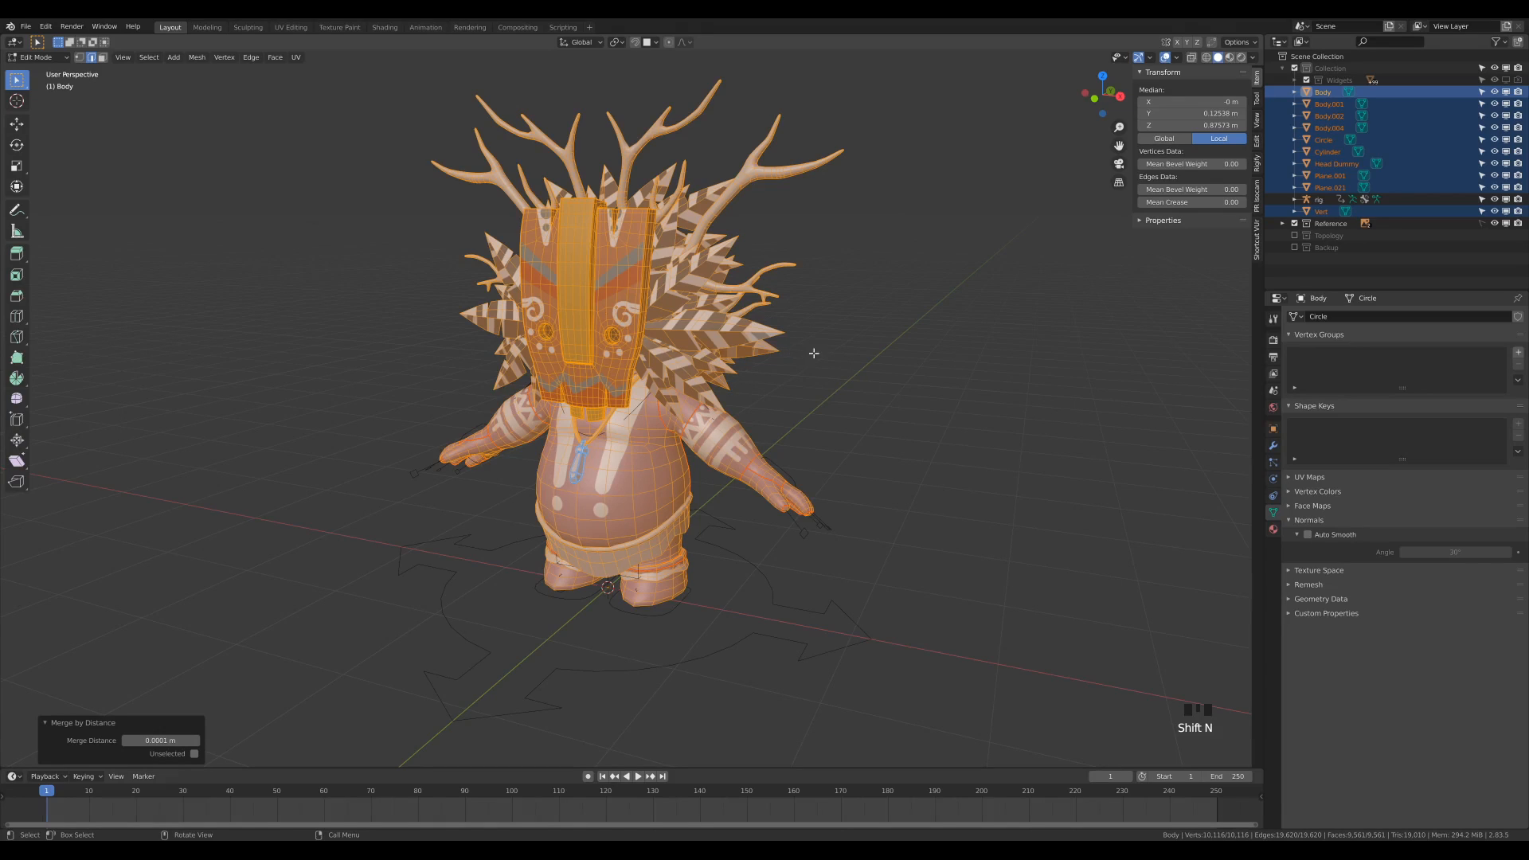
pyautogui.press('Tab')
pyautogui.click(868, 371)
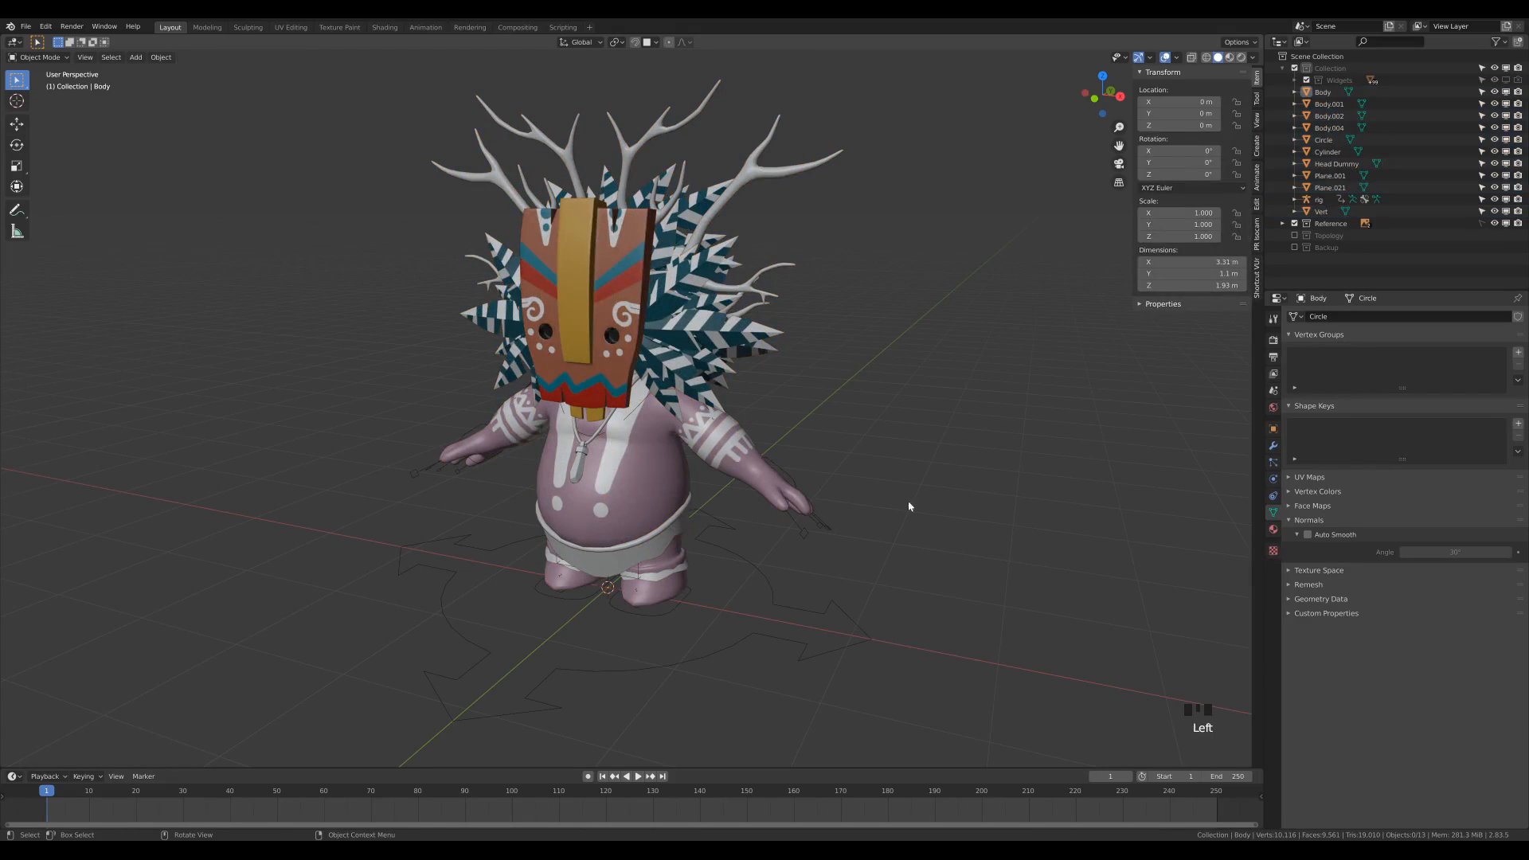
pyautogui.click(653, 494)
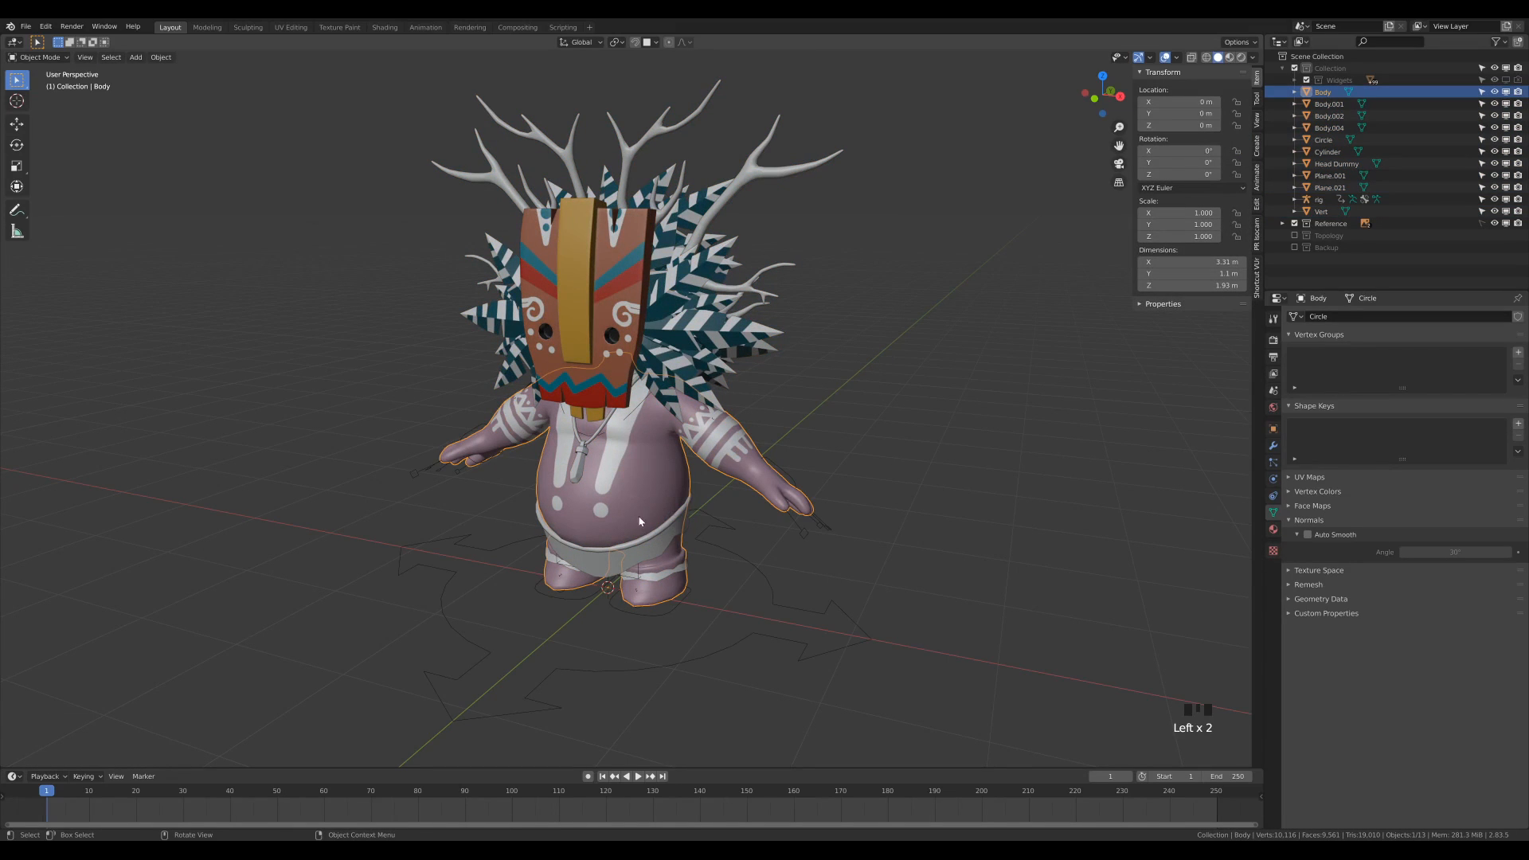
pyautogui.keyDown('shift'); pyautogui.click(757, 570); pyautogui.keyUp('shift')
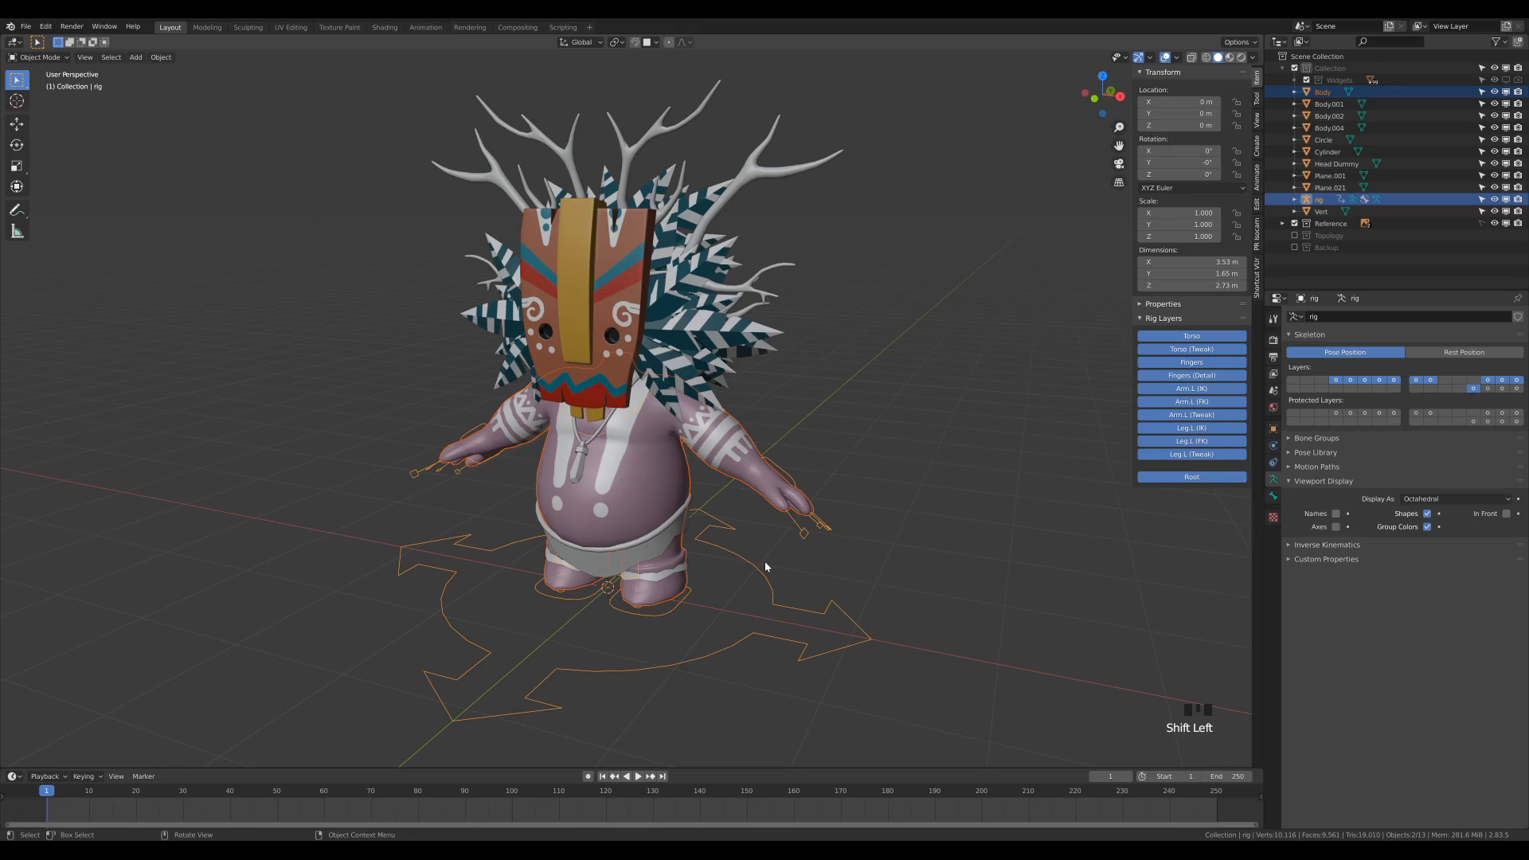
pyautogui.hotkey('ctrl', 'p')
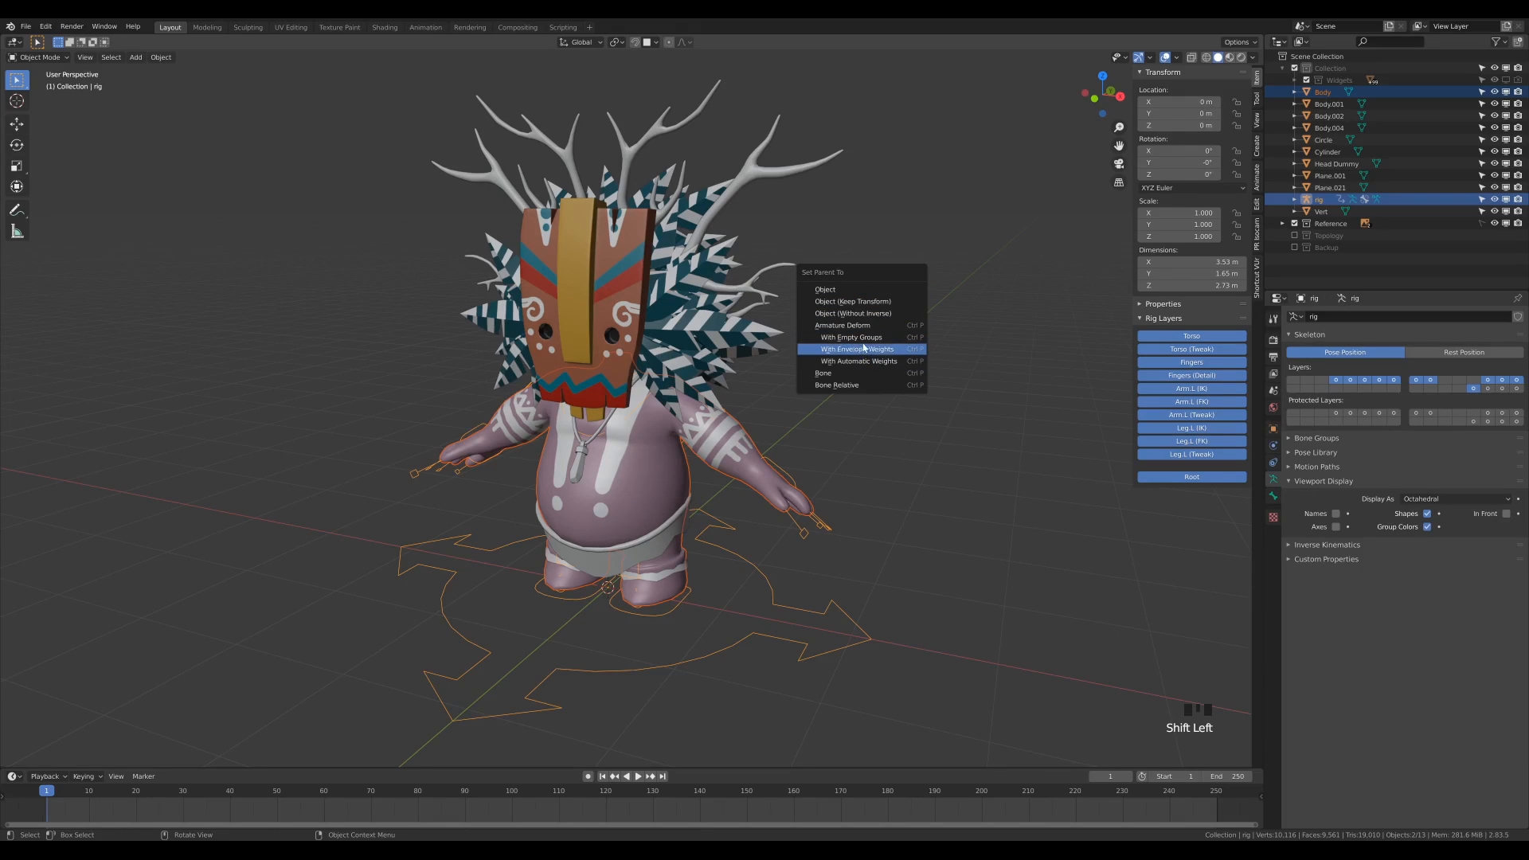
pyautogui.click(867, 337)
# Step: Parent the Body mesh to the generated rig using Armature Deform with Automatic Weights
pyautogui.click(637, 483)
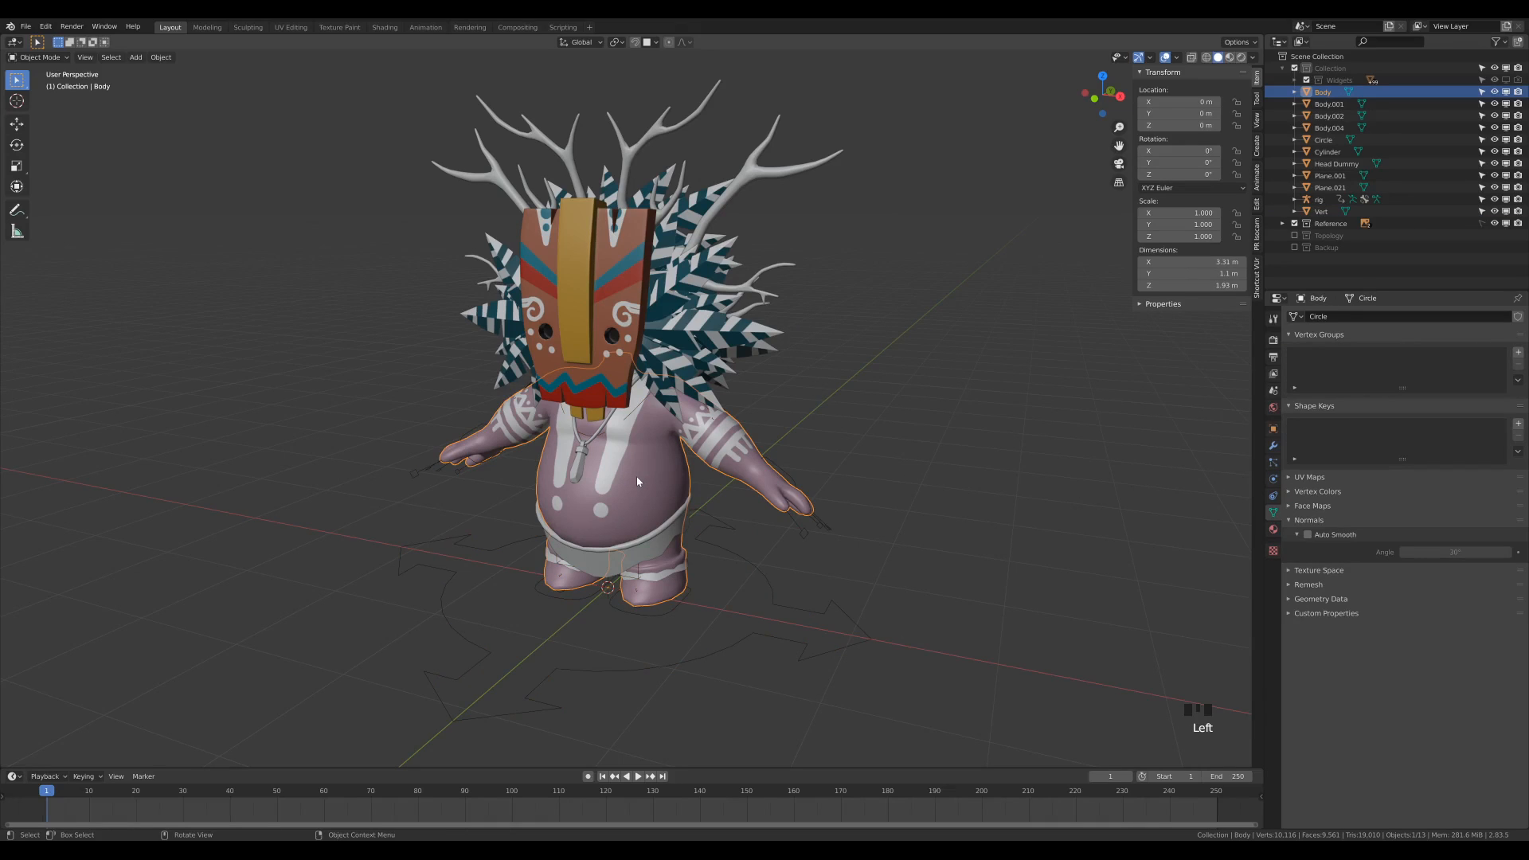
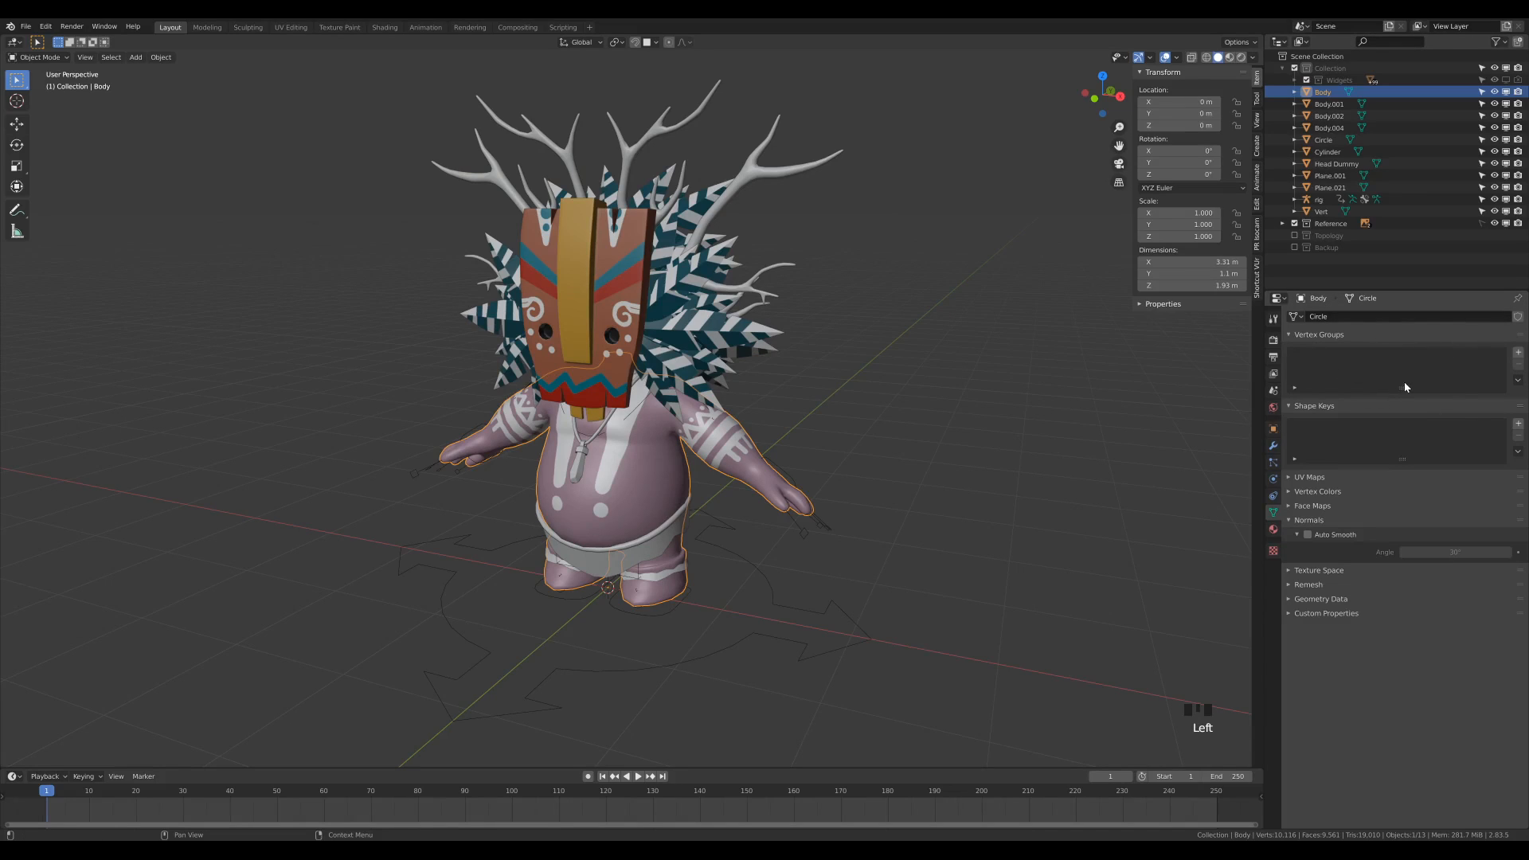
pyautogui.click(1274, 448)
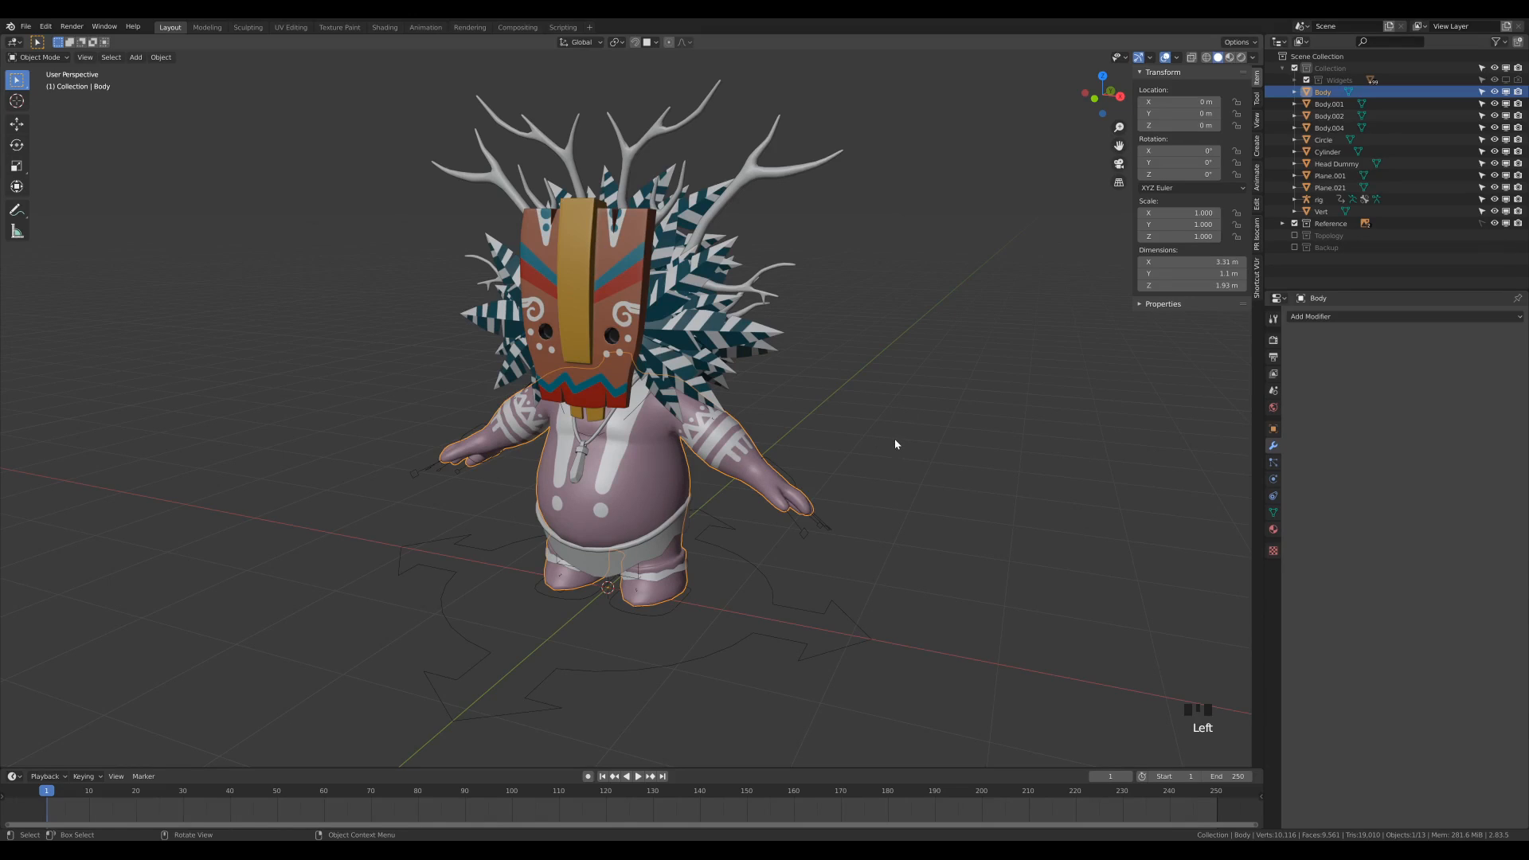
pyautogui.keyDown('shift'); pyautogui.click(774, 600); pyautogui.keyUp('shift')
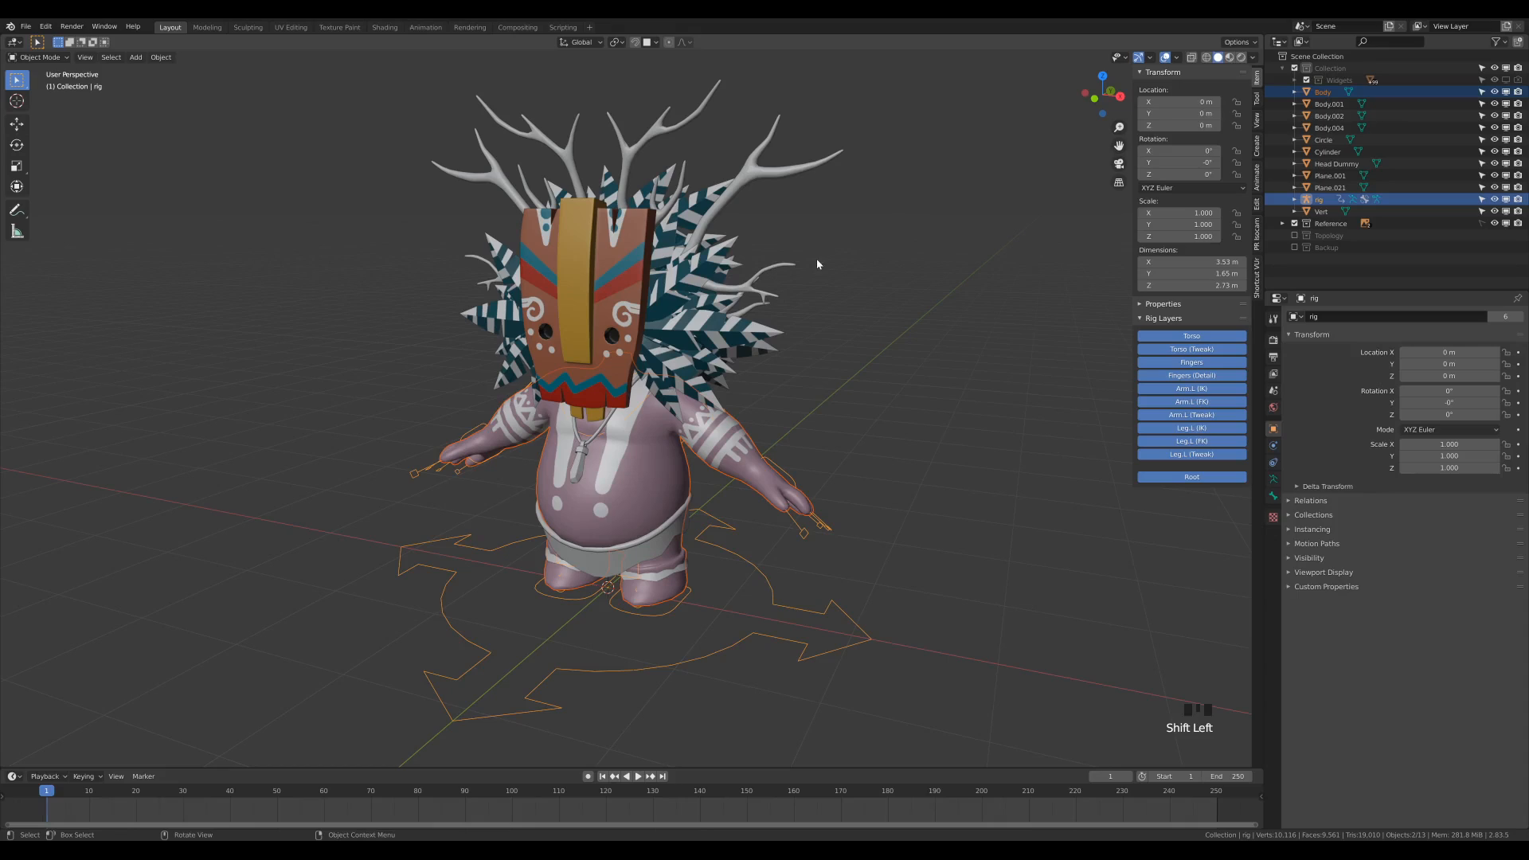
pyautogui.hotkey('ctrl', 'p')
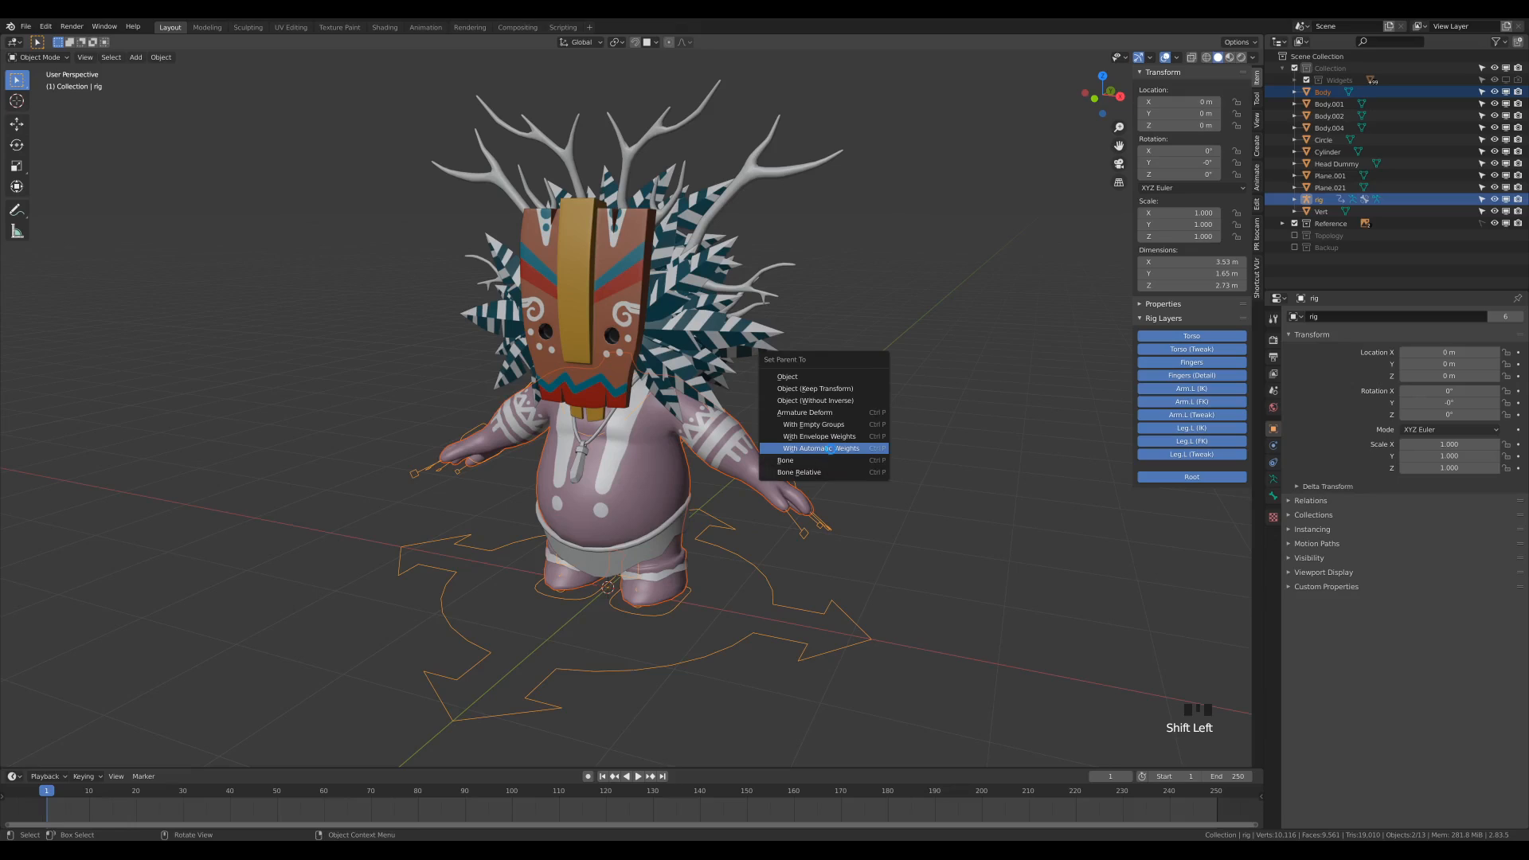
pyautogui.click(832, 449)
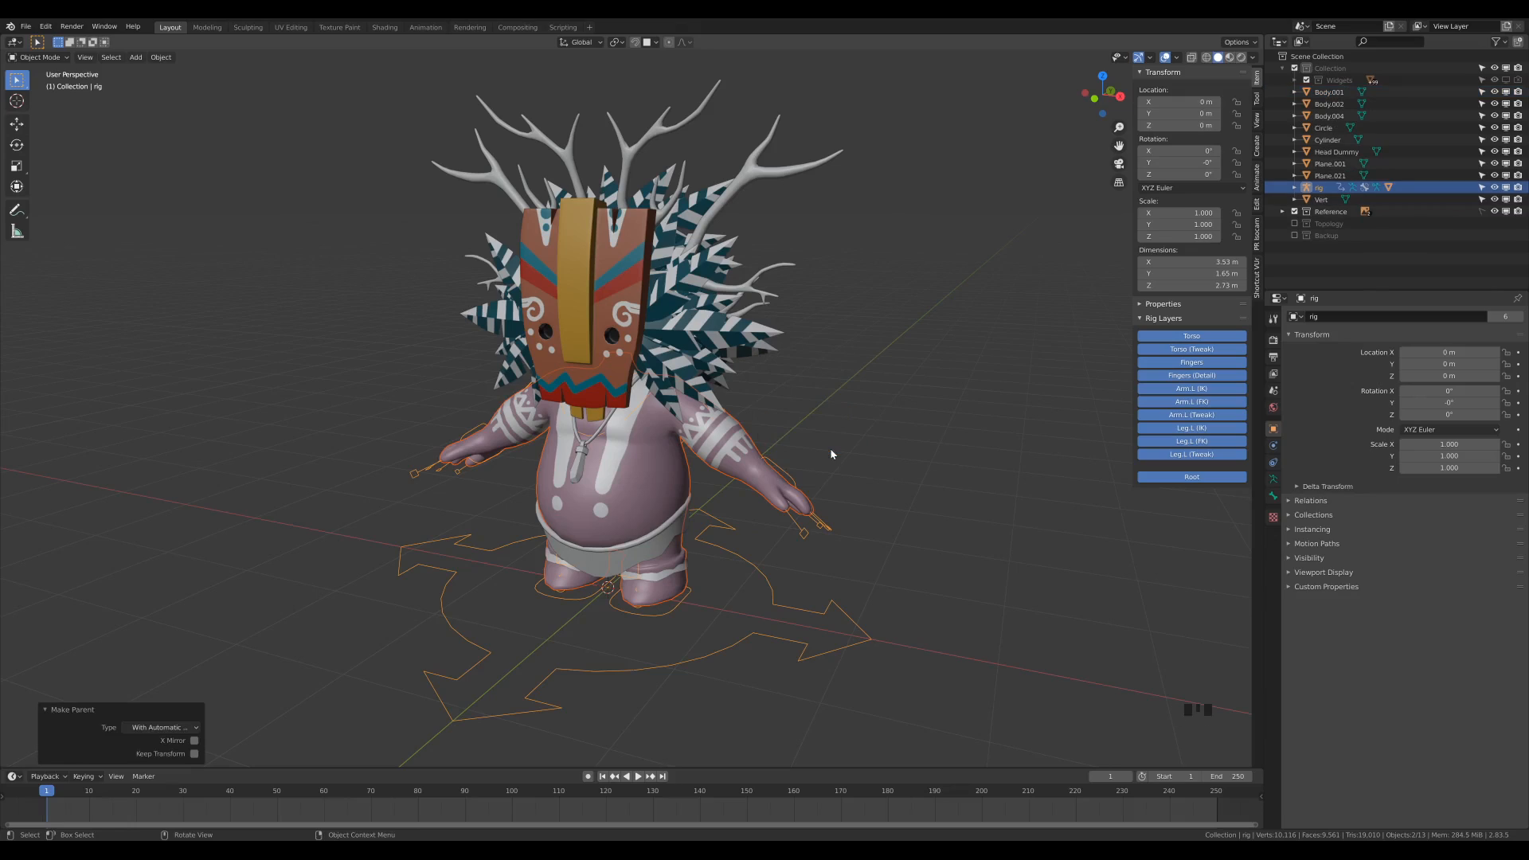
# Step: Expand the Body mesh's vertex group list and look through the deform groups from its start
pyautogui.click(648, 485)
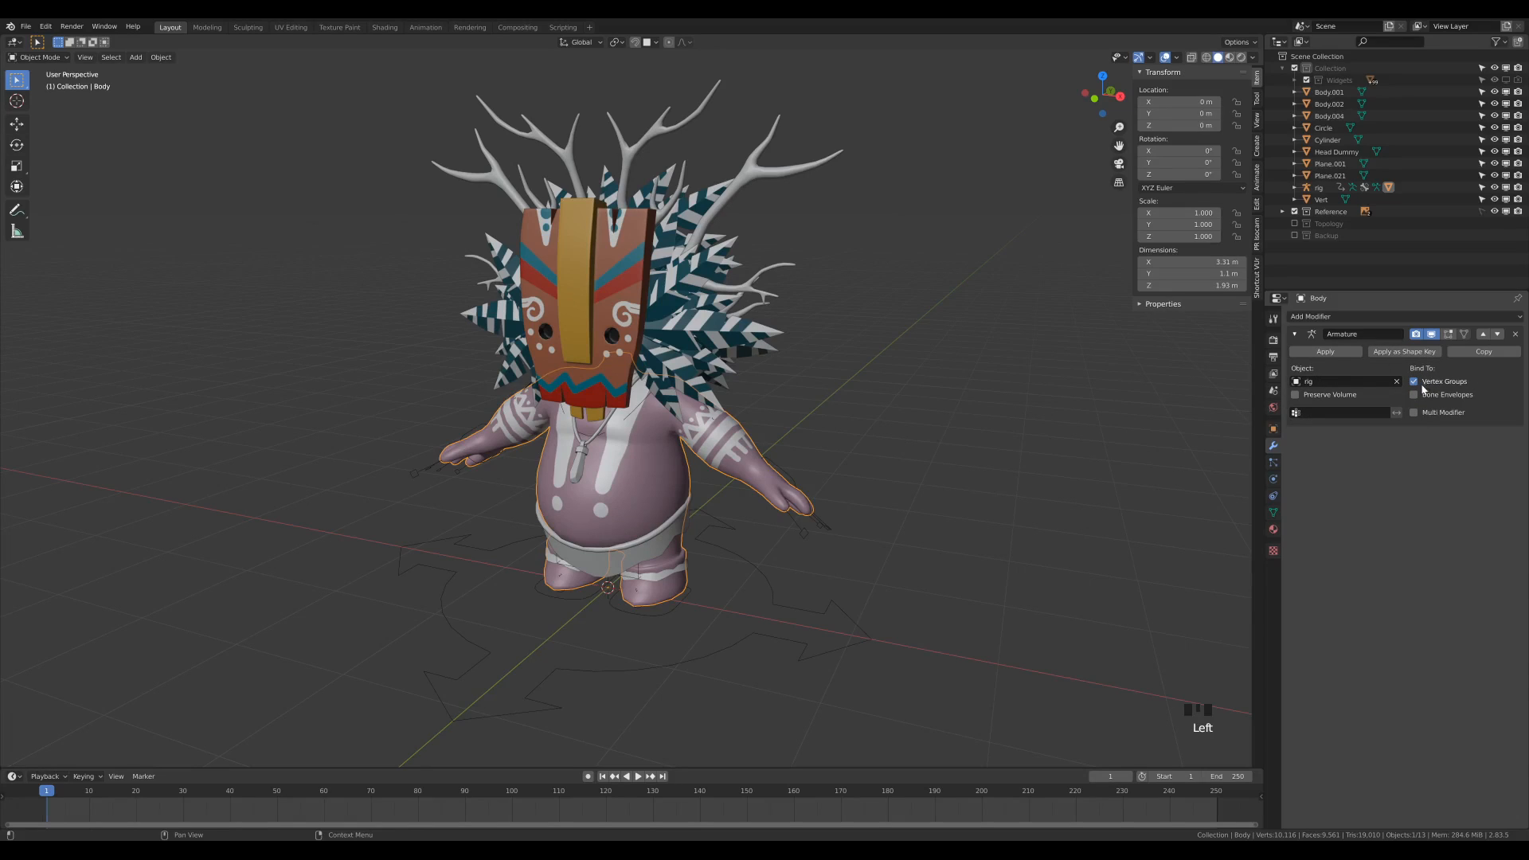
pyautogui.click(1272, 512)
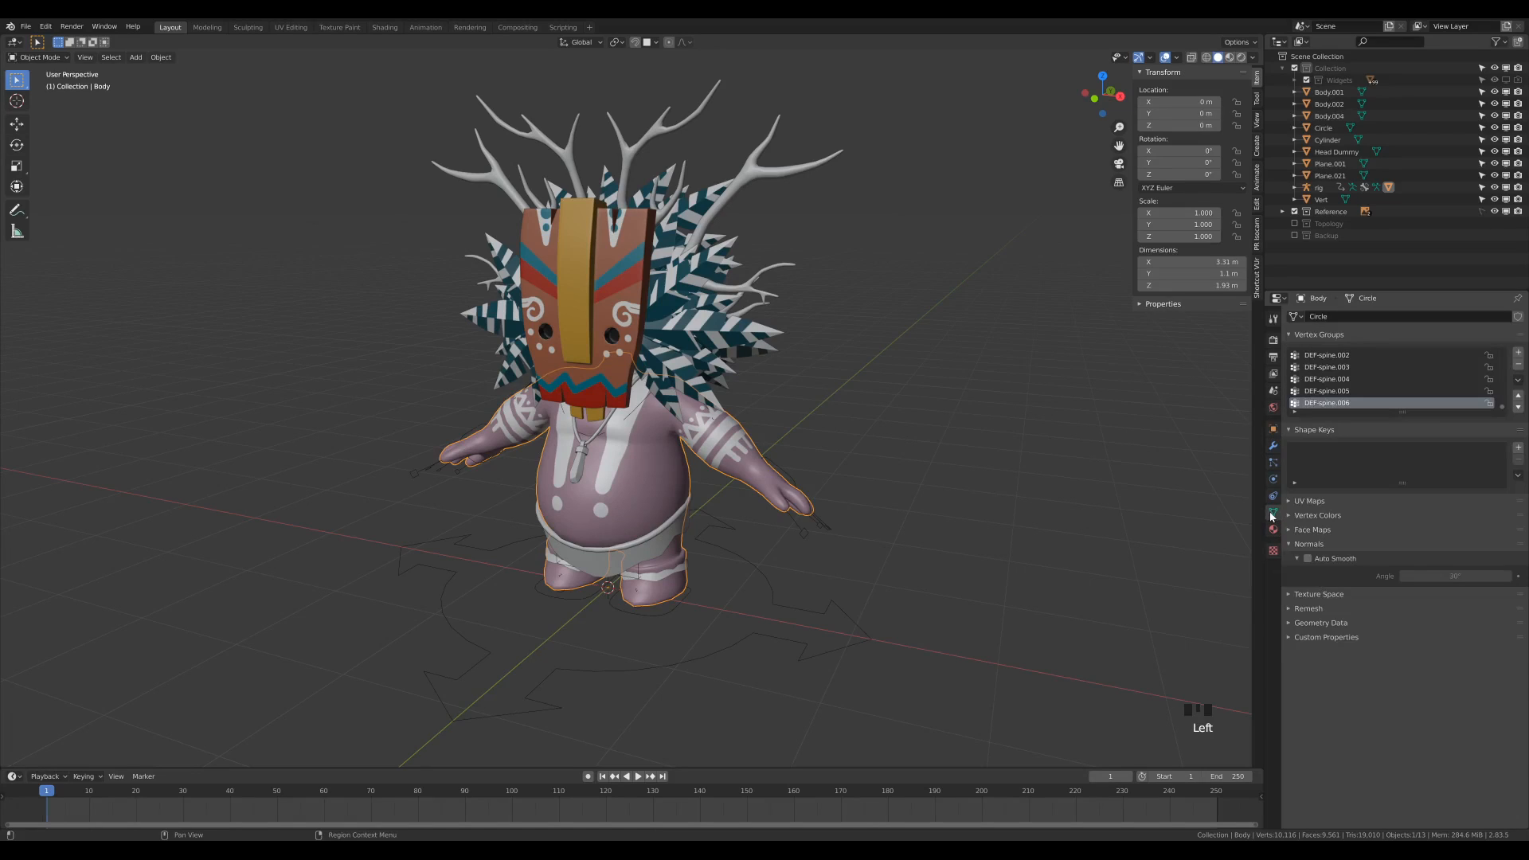
pyautogui.moveTo(1404, 411); pyautogui.dragTo(1403, 675)
pyautogui.scroll(9, 1416, 557)
pyautogui.moveTo(1502, 521); pyautogui.dragTo(1501, 420)
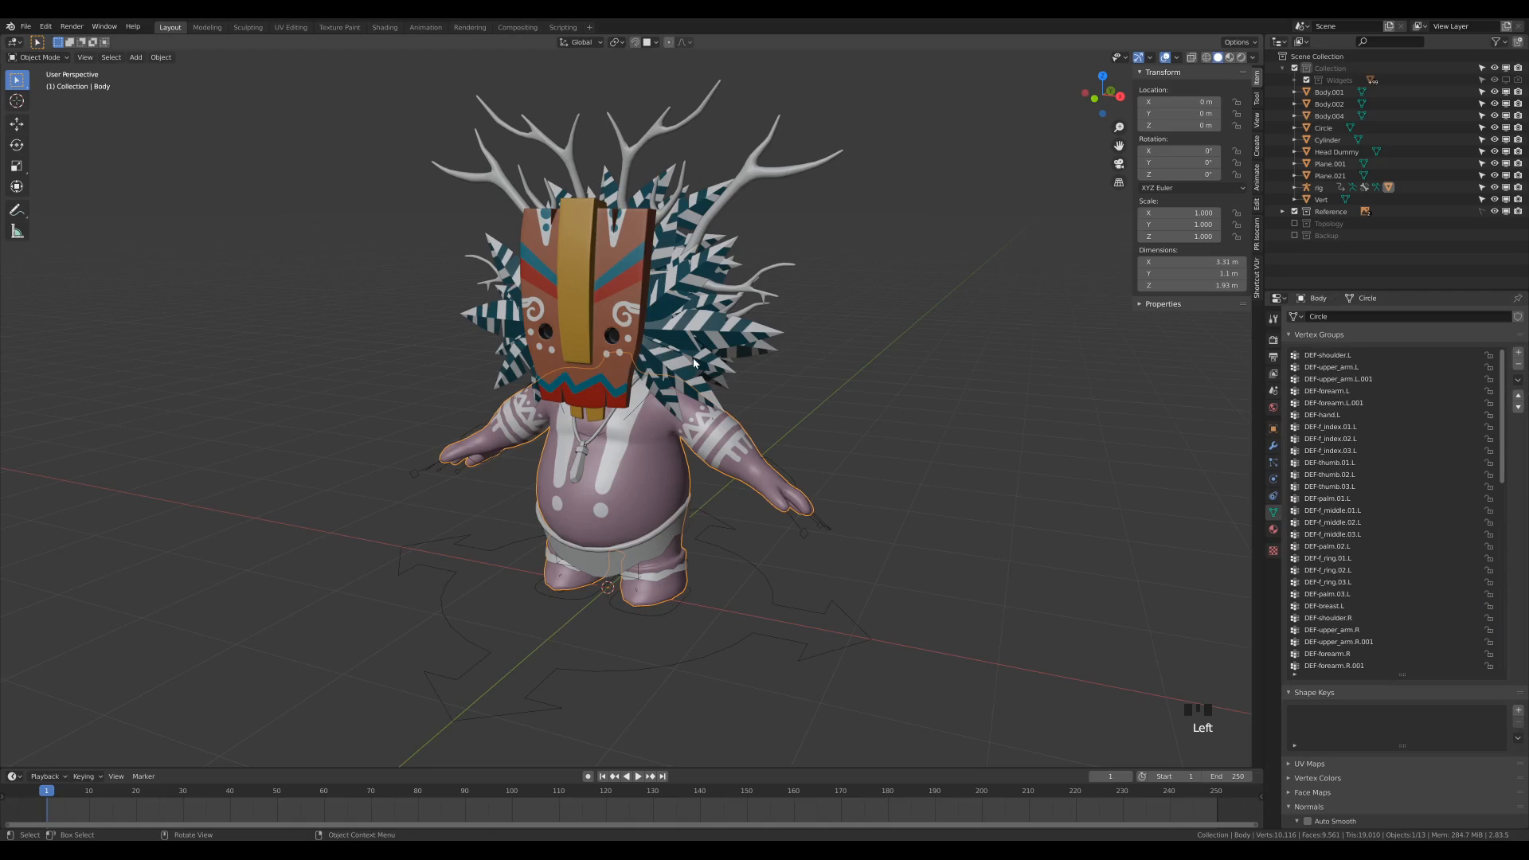
# Step: Examine the Body's arm, hand and finger vertex groups and their assignment and weight options in Edit Mode
pyautogui.click(1339, 370)
pyautogui.click(1346, 390)
pyautogui.press('Tab')
pyautogui.press('Tab')
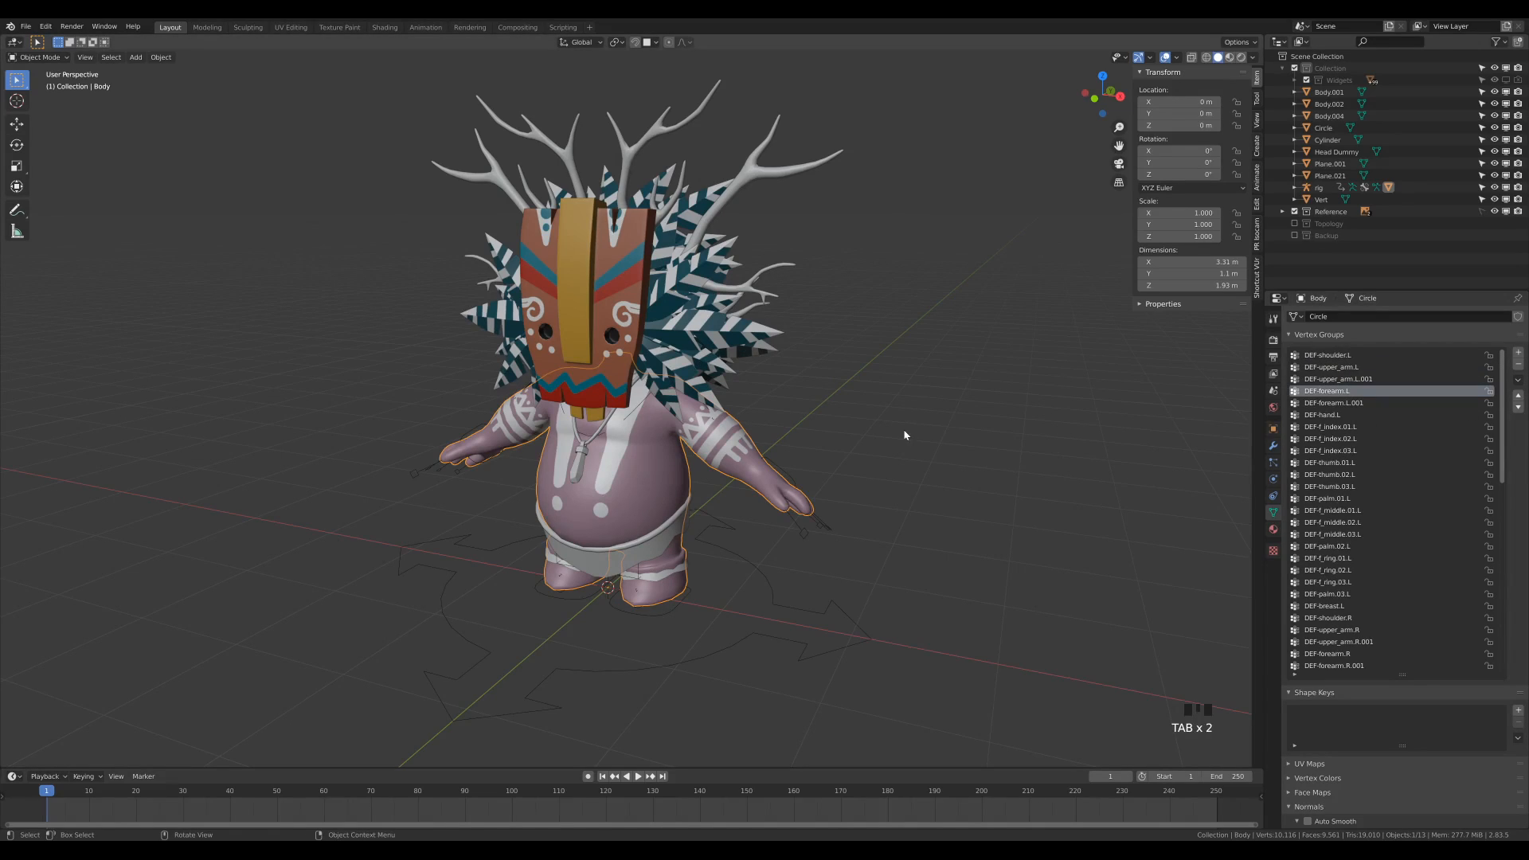
pyautogui.press('Tab')
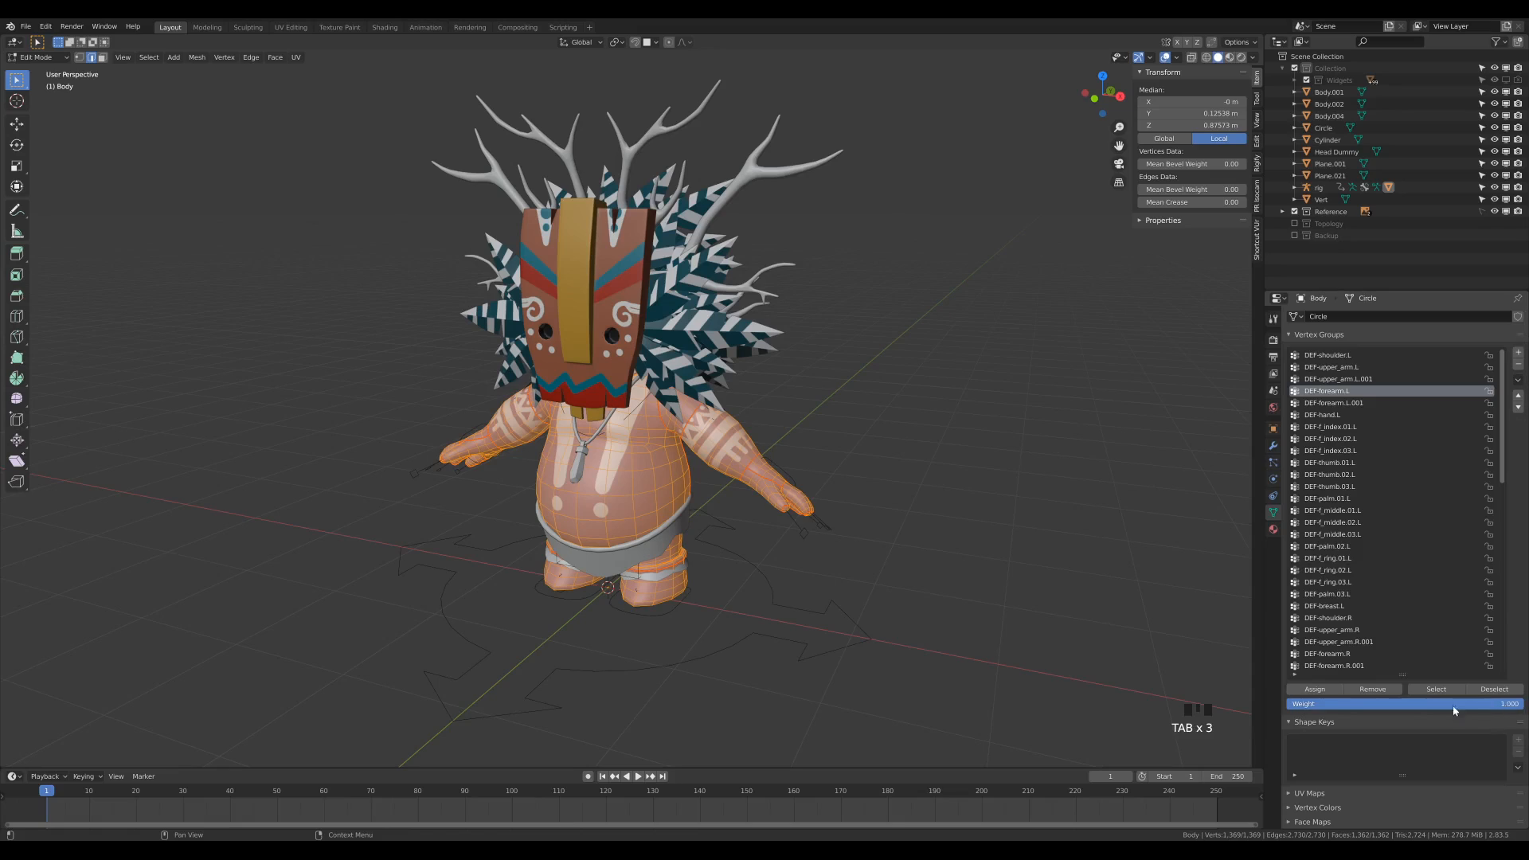
pyautogui.click(1355, 403)
pyautogui.click(1353, 452)
pyautogui.click(1353, 511)
pyautogui.click(1354, 453)
pyautogui.click(1357, 415)
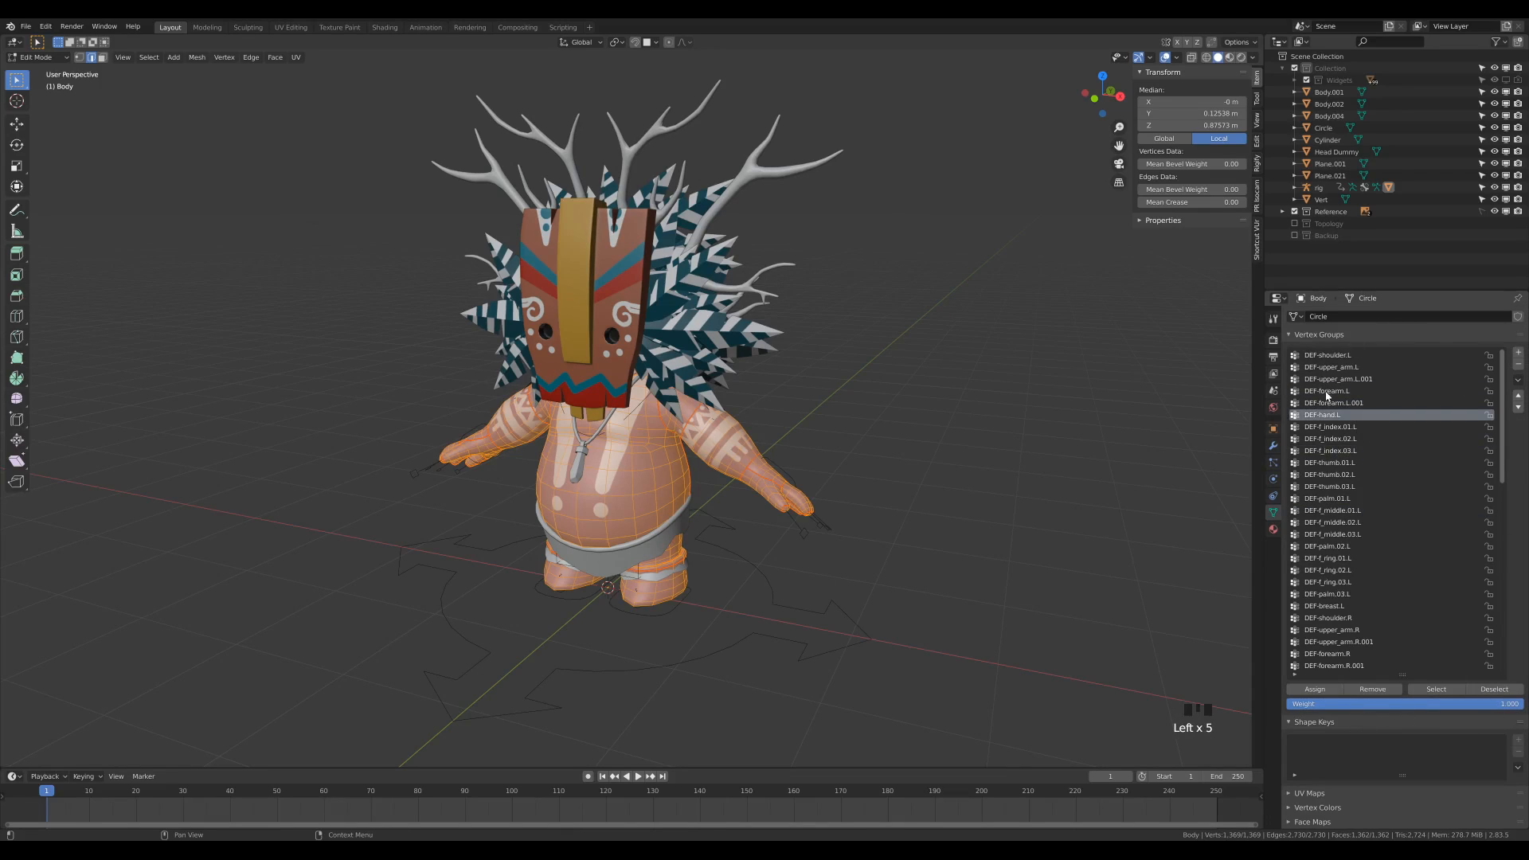
# Step: Show the weights of the DEF-upper_arm.L group on the Body in Weight Paint mode
pyautogui.click(1335, 368)
pyautogui.press('Tab')
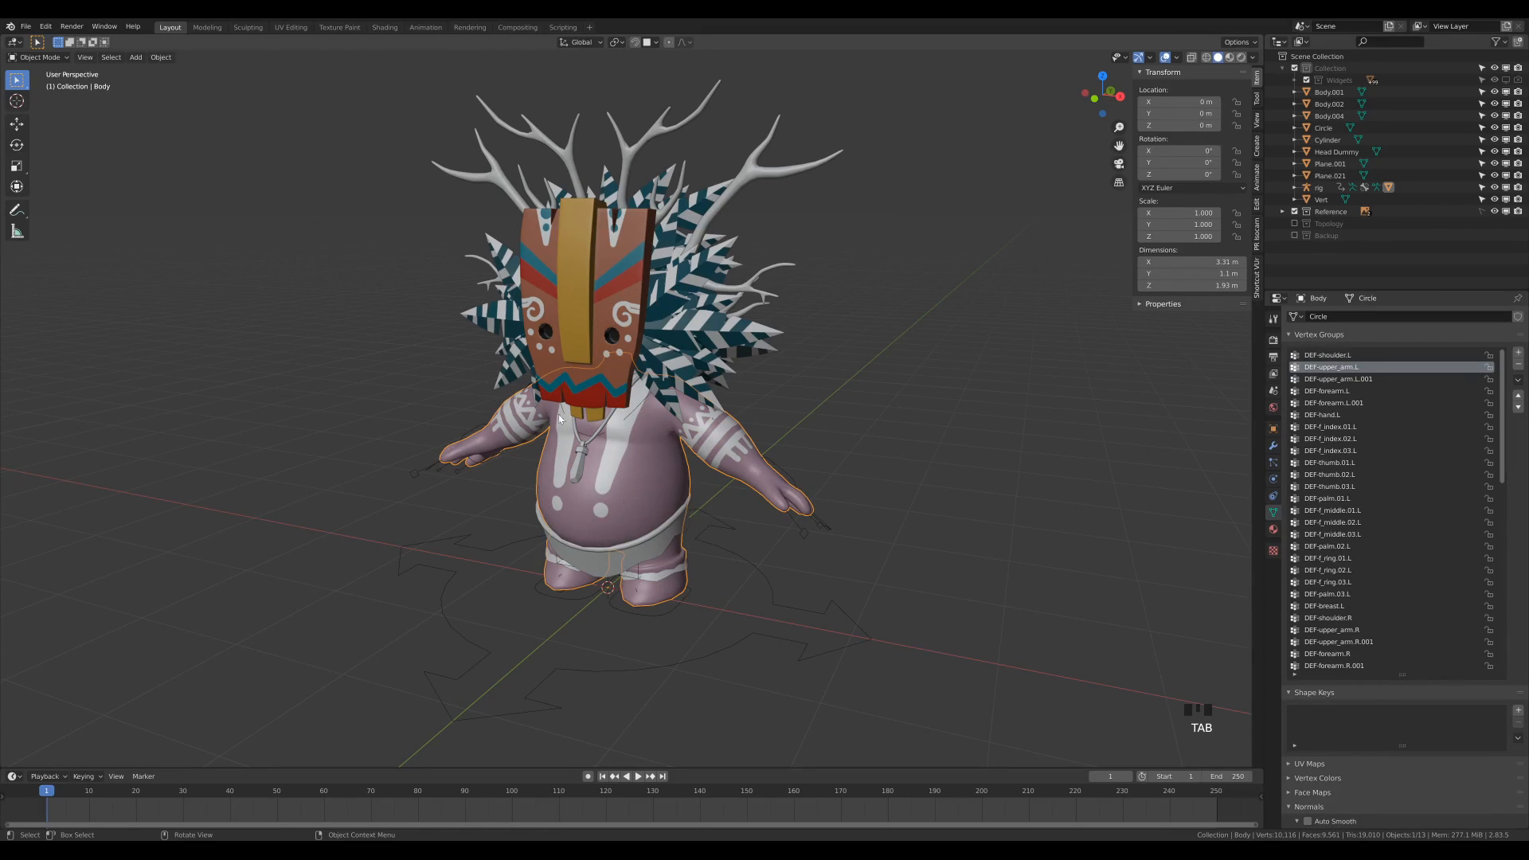
pyautogui.click(40, 58)
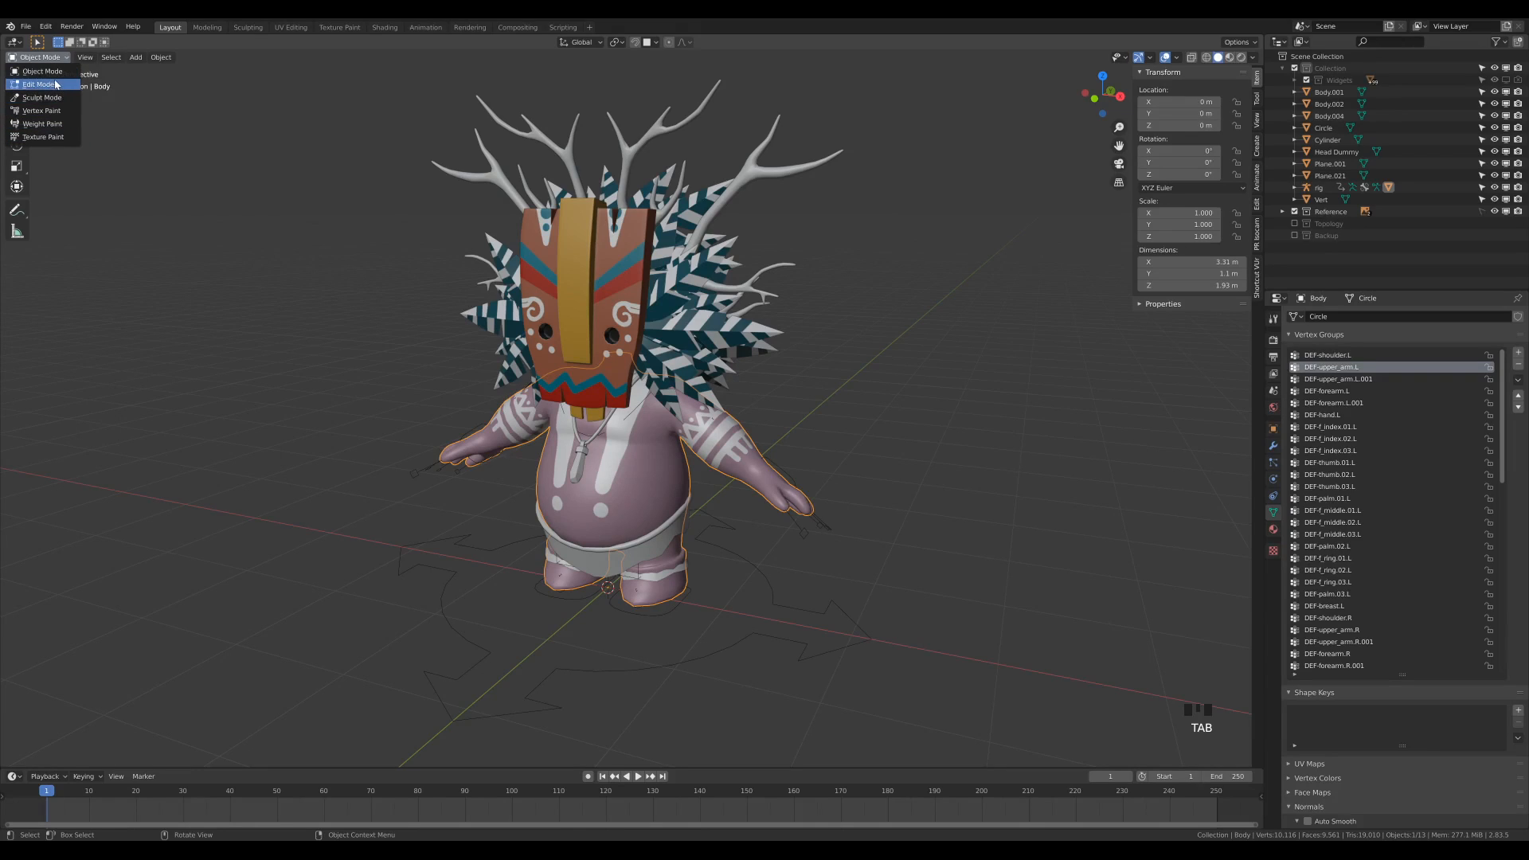
pyautogui.click(38, 125)
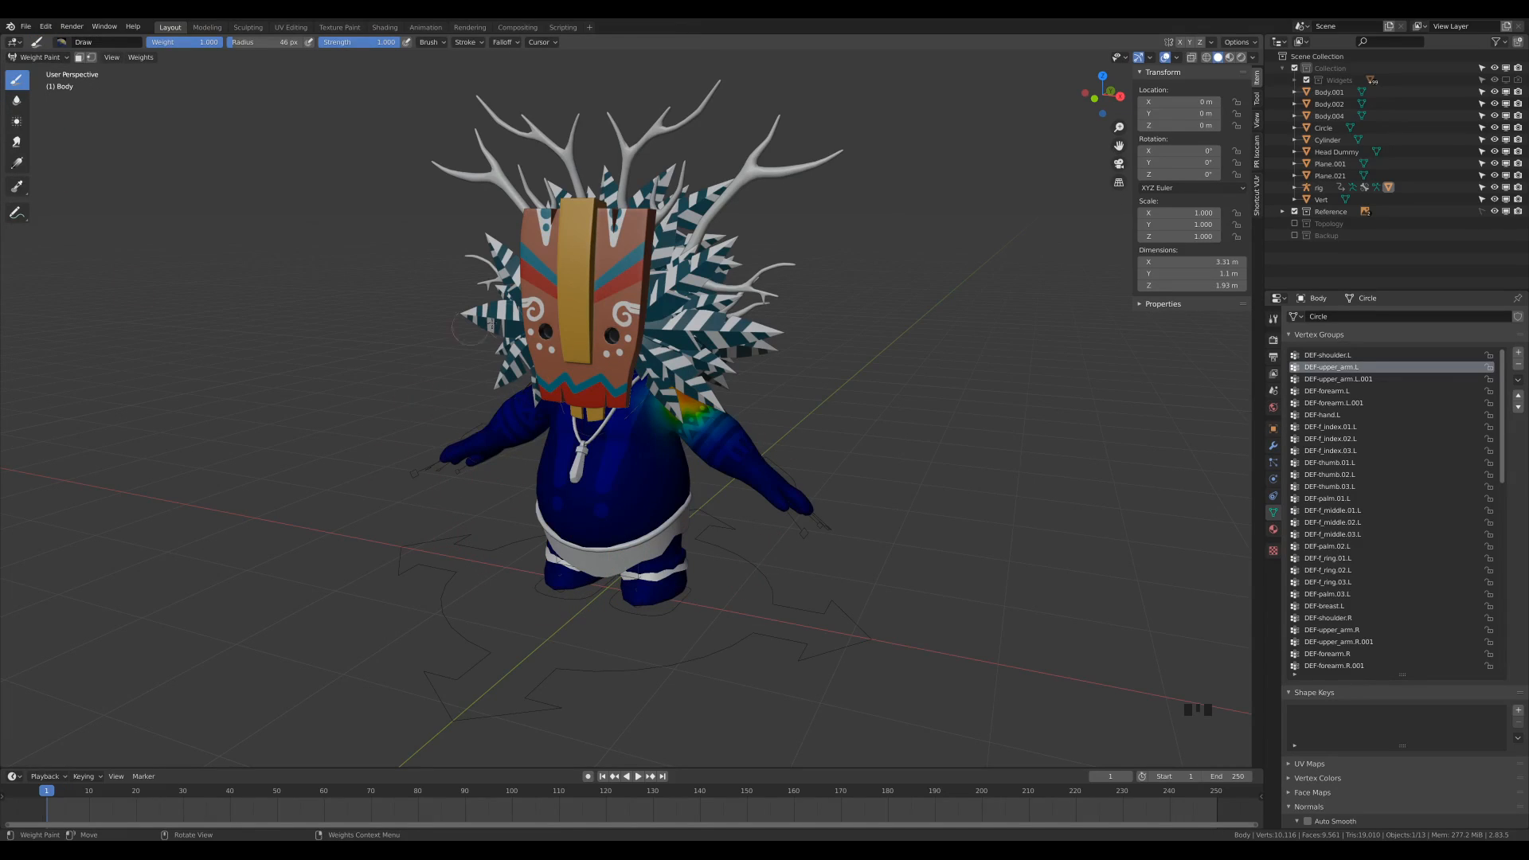
pyautogui.moveTo(858, 420)
pyautogui.mouseDown(button='middle')
pyautogui.moveTo(612, 437)
pyautogui.moveTo(880, 430)
pyautogui.mouseUp(button='middle')
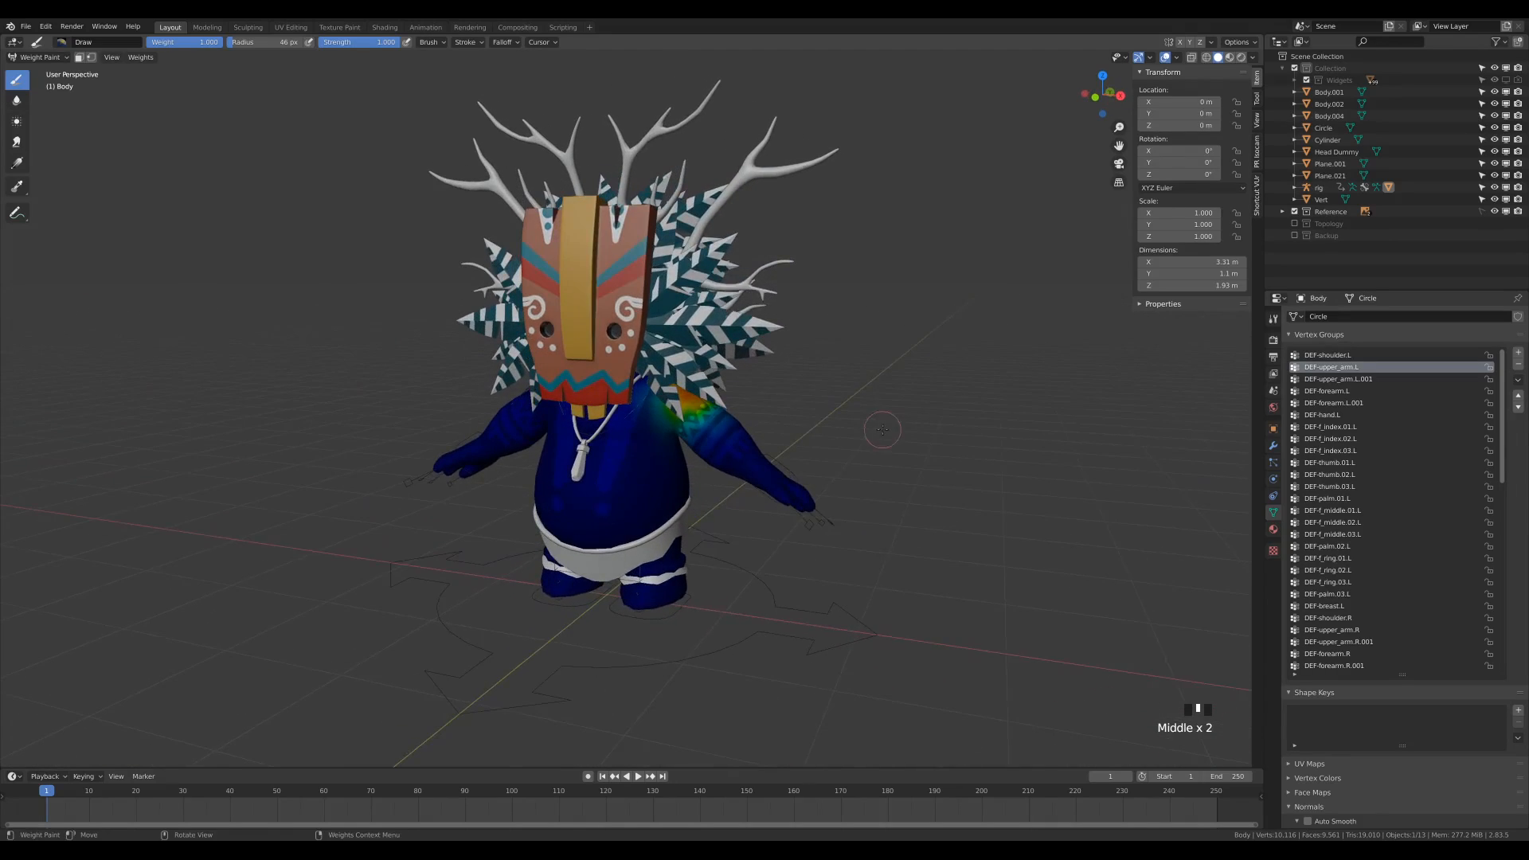
pyautogui.scroll(3, 944, 328)
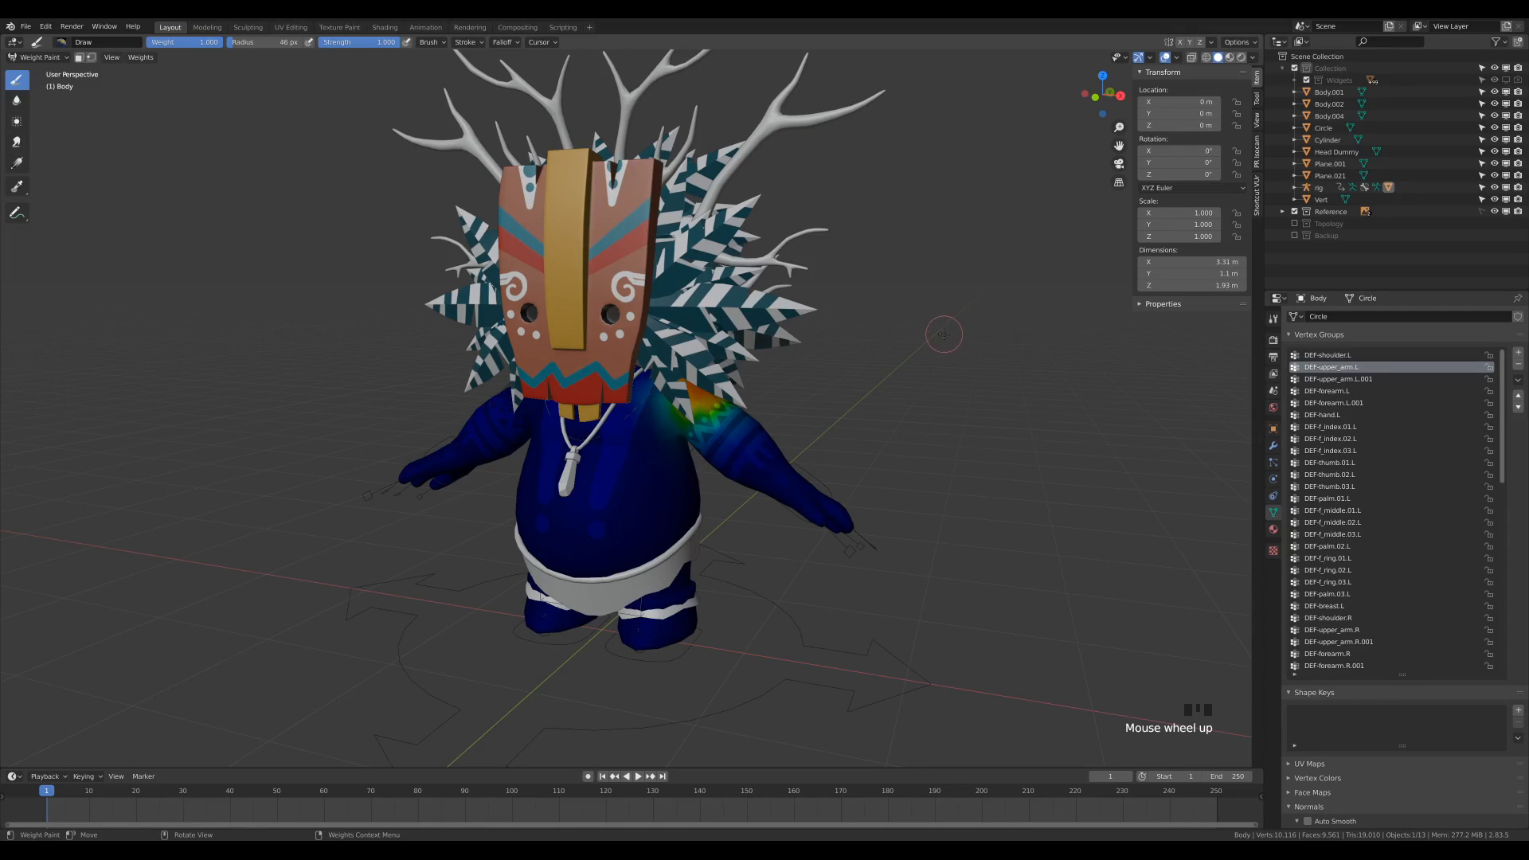
# Step: Examine the weight maps of the Body's left forearm, hand, thumb, finger and palm deform groups in Weight Paint mode
pyautogui.click(1341, 392)
pyautogui.click(1341, 415)
pyautogui.click(1342, 474)
pyautogui.click(1355, 522)
pyautogui.click(1344, 594)
pyautogui.click(1342, 499)
pyautogui.click(1342, 439)
pyautogui.click(1342, 391)
# Step: Examine the weights of further groups, including DEF-shoulder.R, DEF-thumb.01.L and DEF-shoulder.L, from several sides of the Body
pyautogui.scroll(-7, 1344, 470)
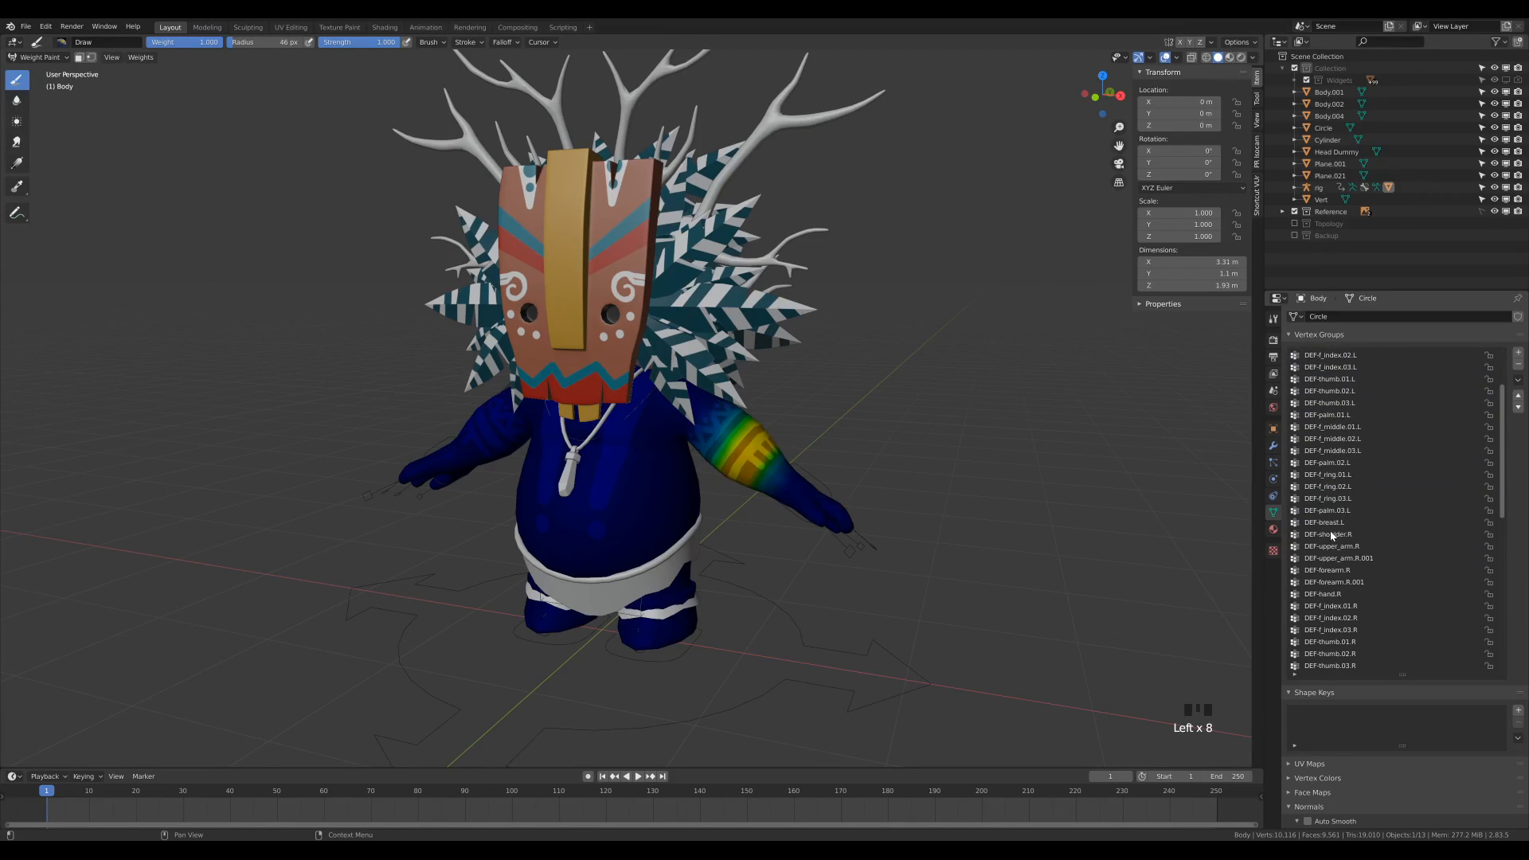
pyautogui.click(1342, 534)
pyautogui.click(1343, 618)
pyautogui.click(1343, 451)
pyautogui.click(1344, 403)
pyautogui.click(1342, 380)
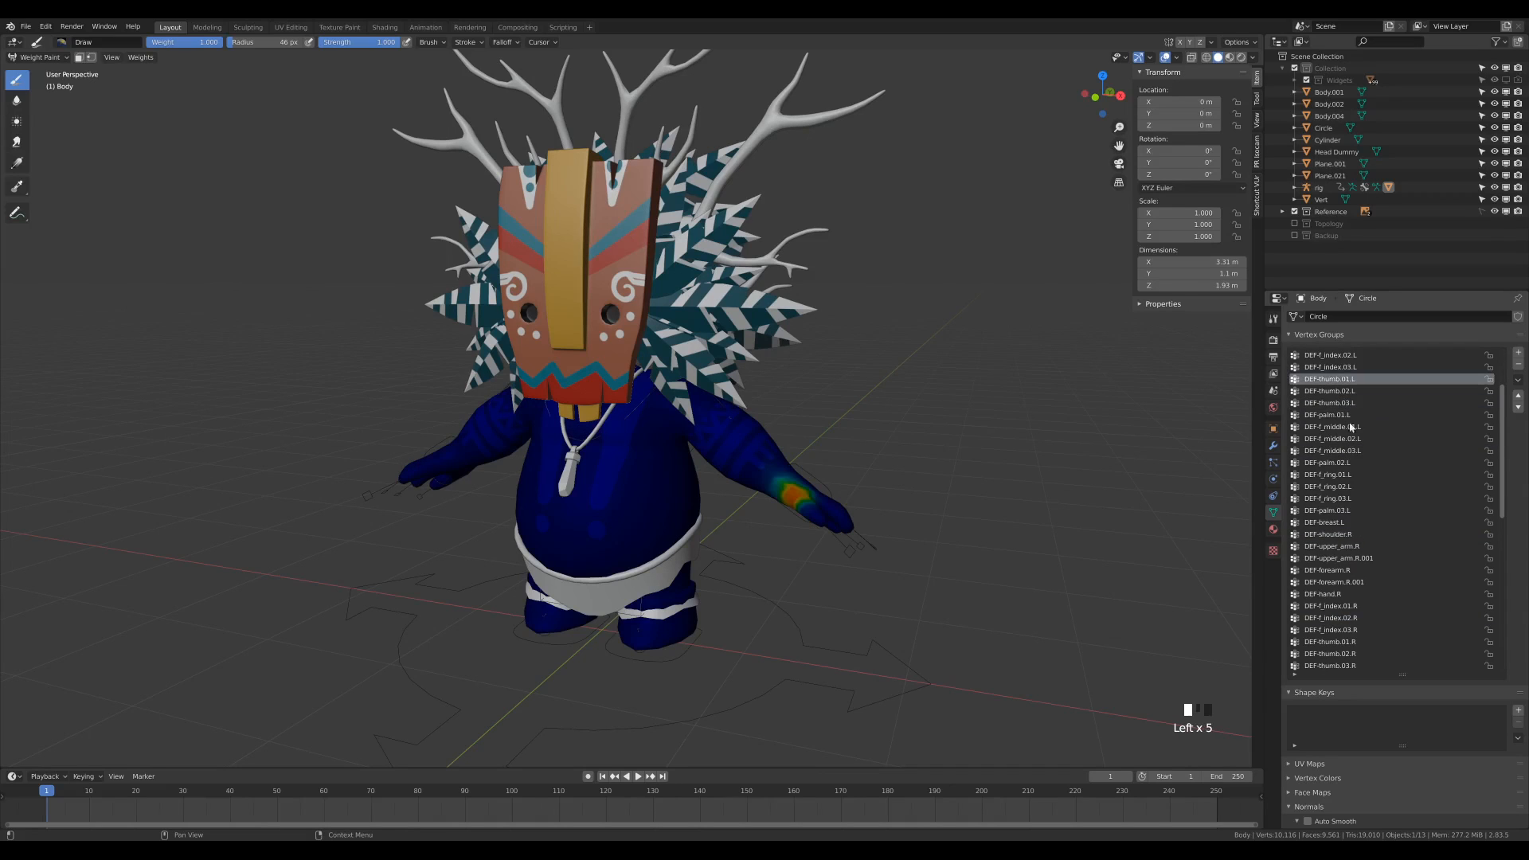
pyautogui.scroll(7, 1354, 430)
pyautogui.click(1342, 355)
pyautogui.moveTo(757, 414); pyautogui.dragTo(557, 411, button='middle')
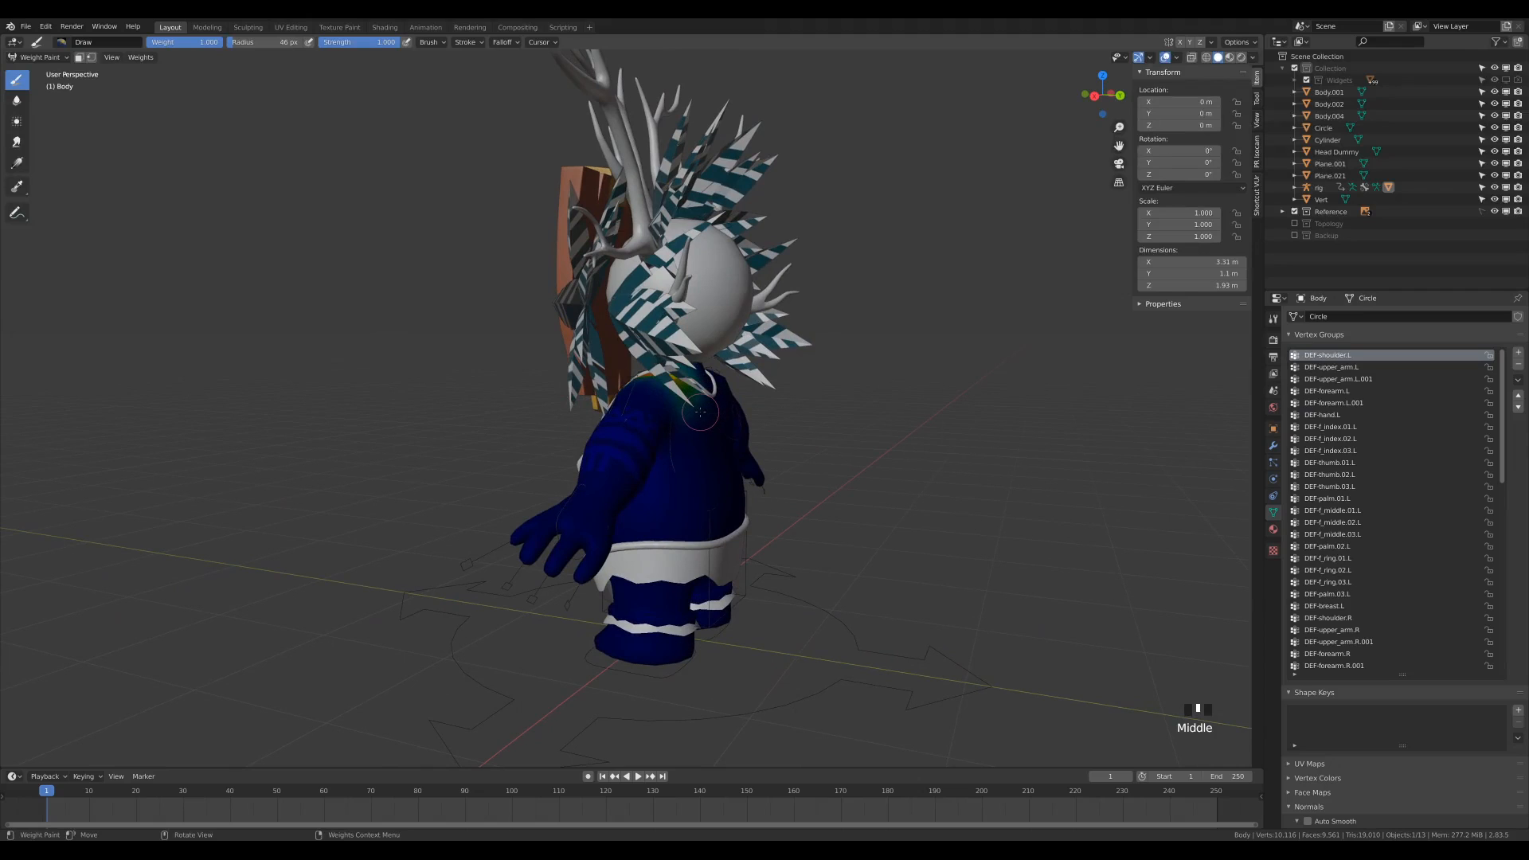
pyautogui.moveTo(701, 411); pyautogui.dragTo(877, 422, button='middle')
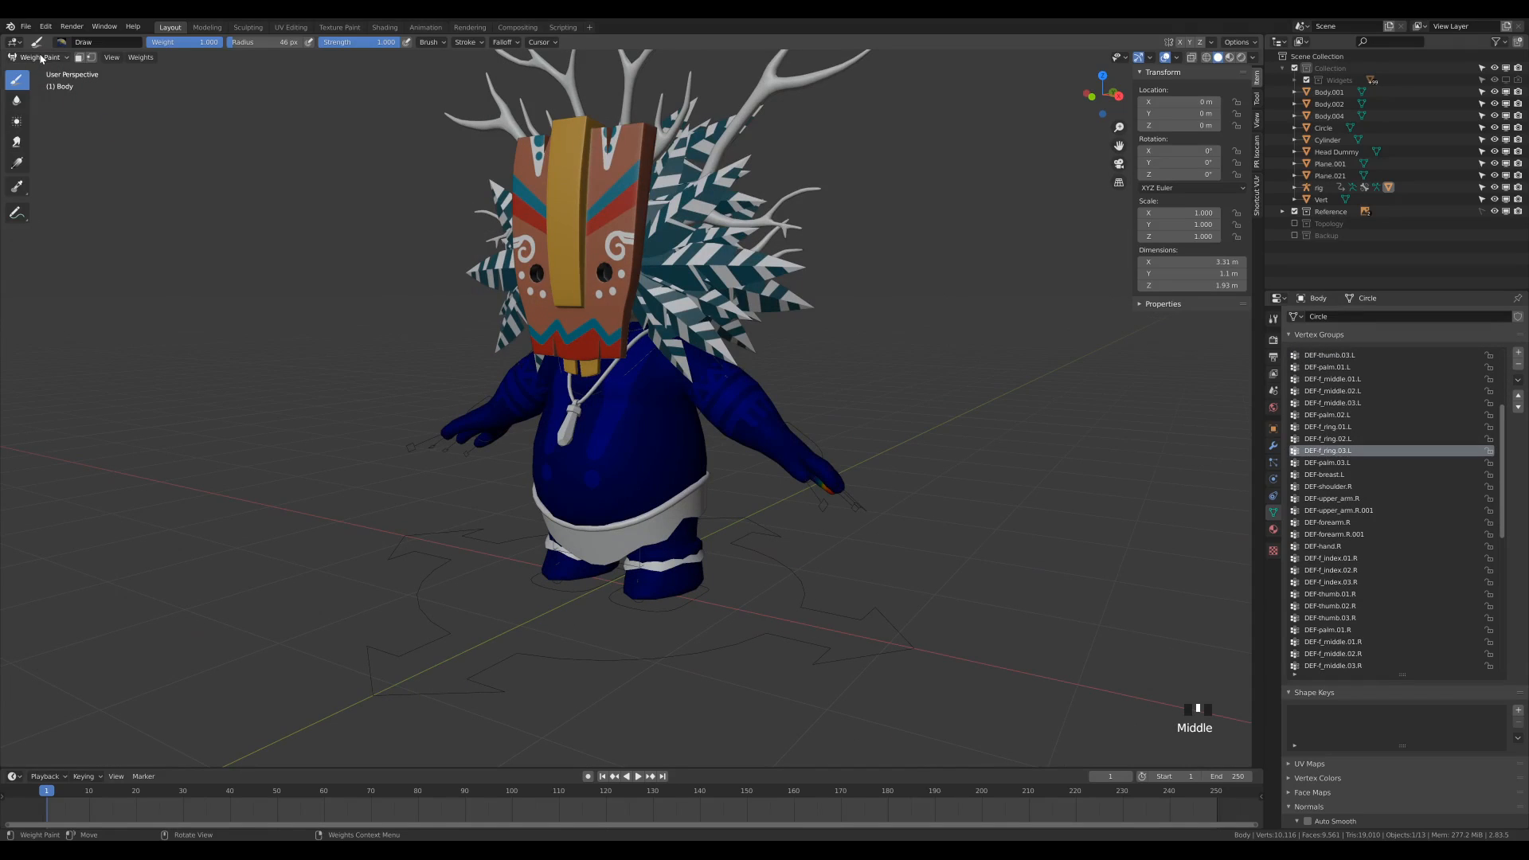
# Step: Return the Body to Object Mode and put the generated rig into Pose Mode
pyautogui.click(44, 59)
pyautogui.click(42, 71)
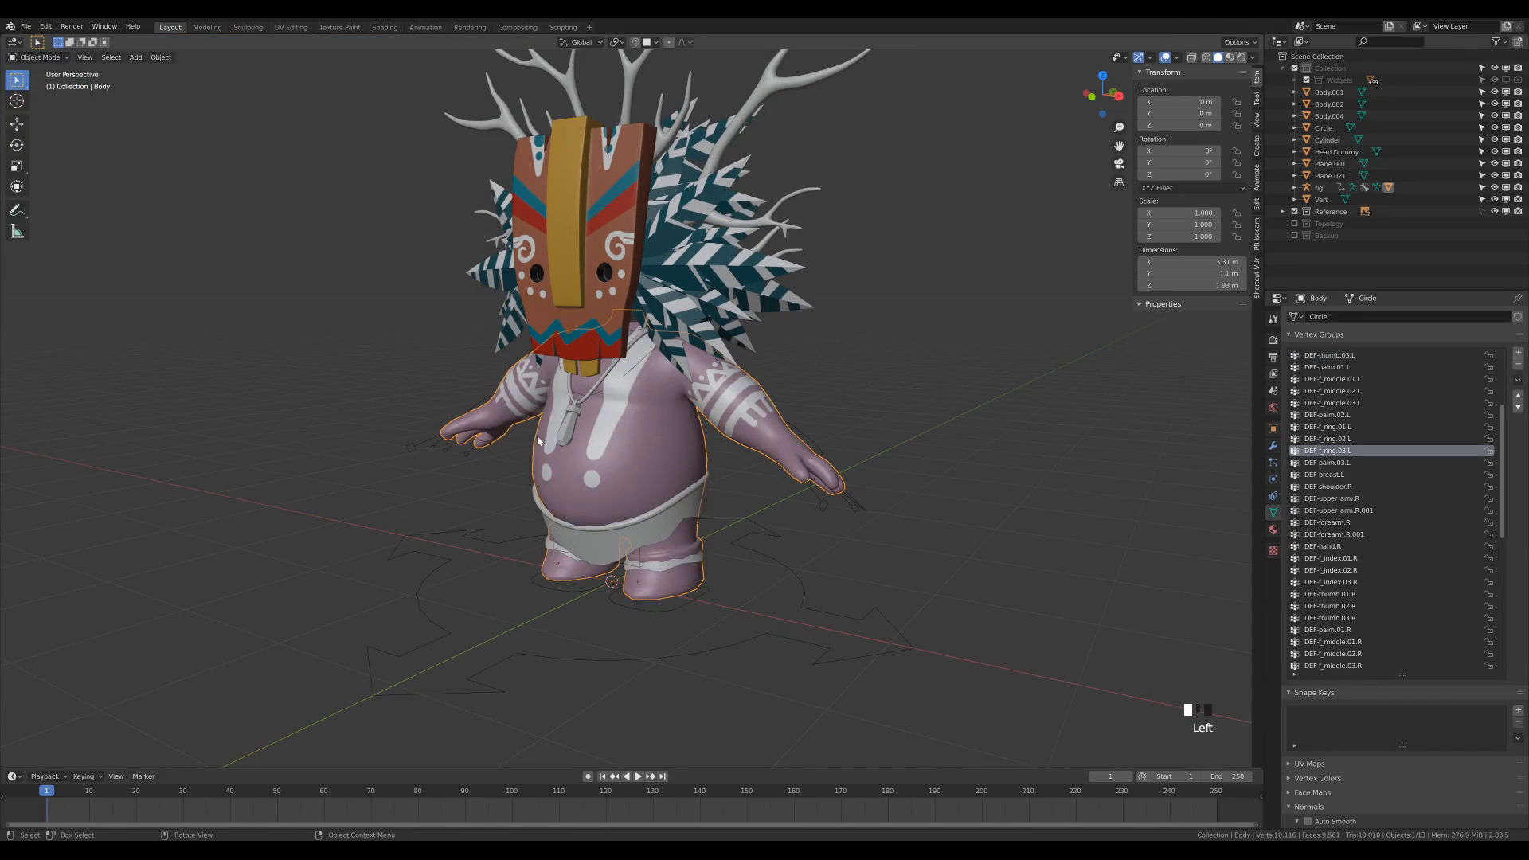
pyautogui.click(779, 561)
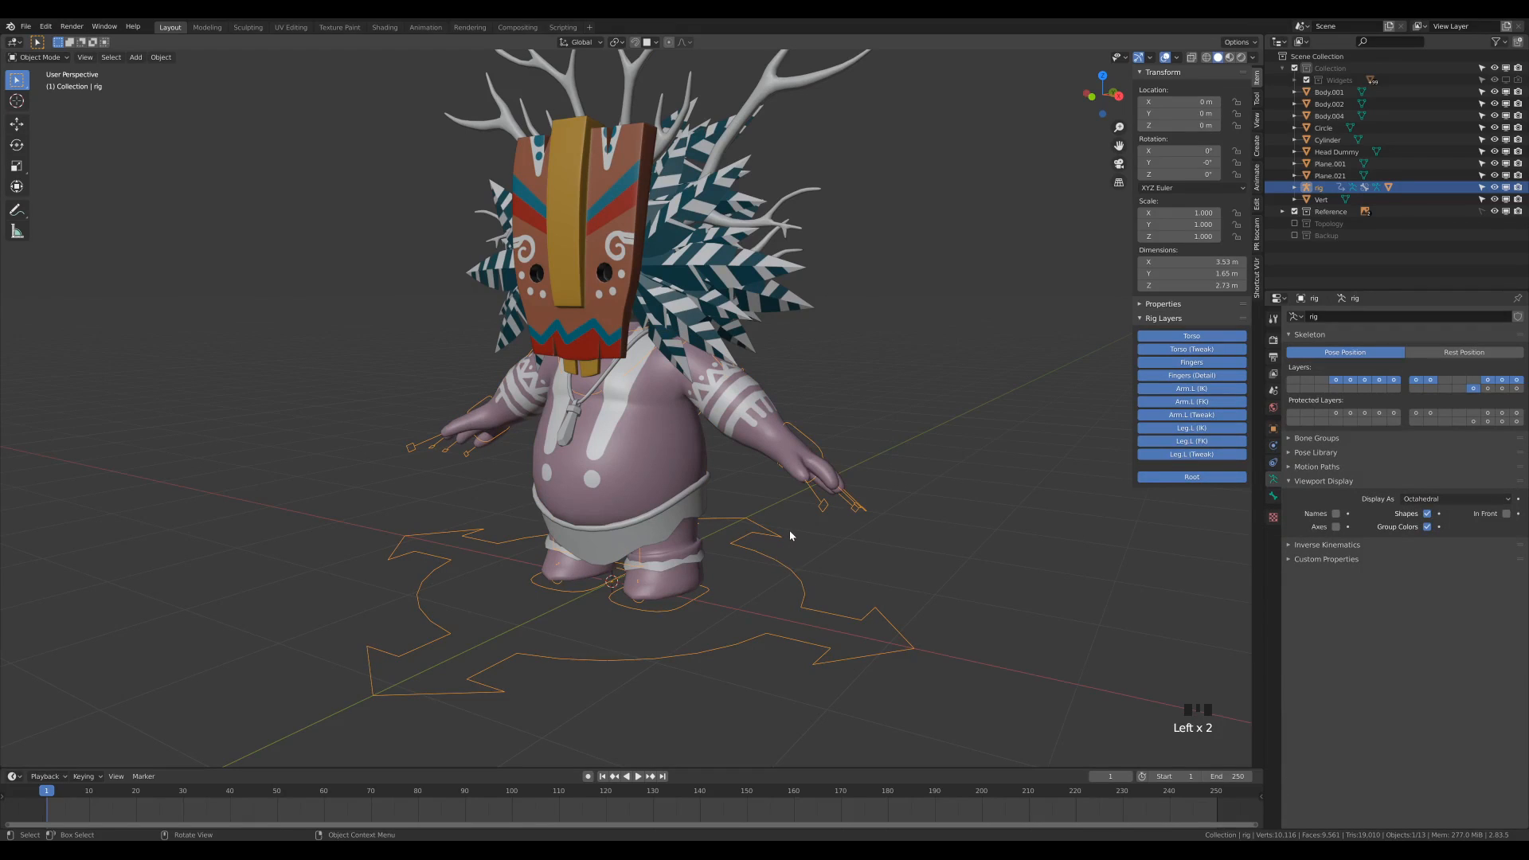
pyautogui.hotkey('ctrl', 'Tab')
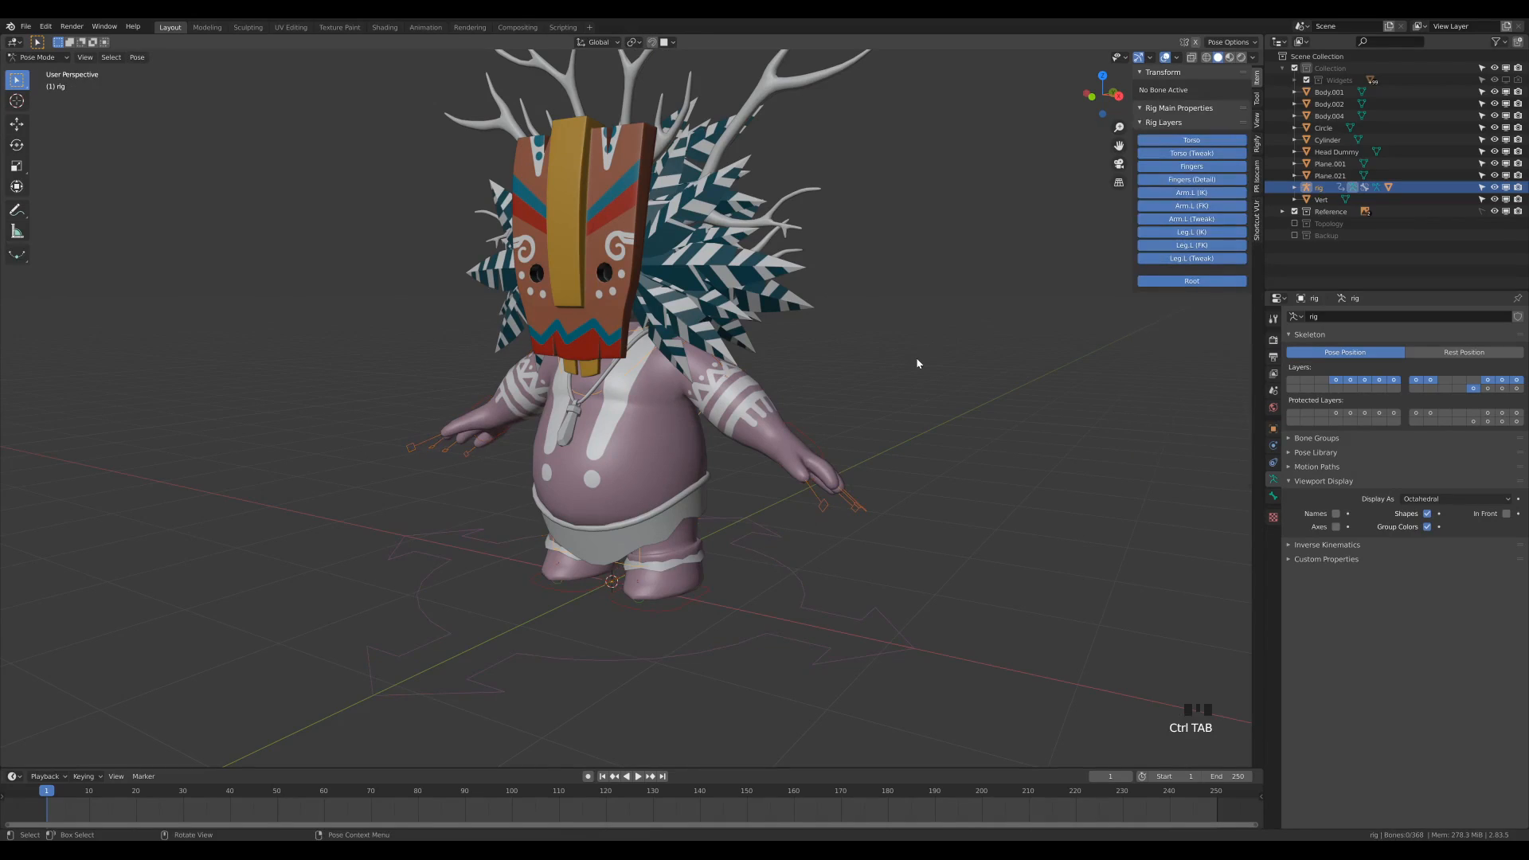
# Step: Try moving the rig's root control to test how the Body follows, and cancel the move
pyautogui.click(776, 562)
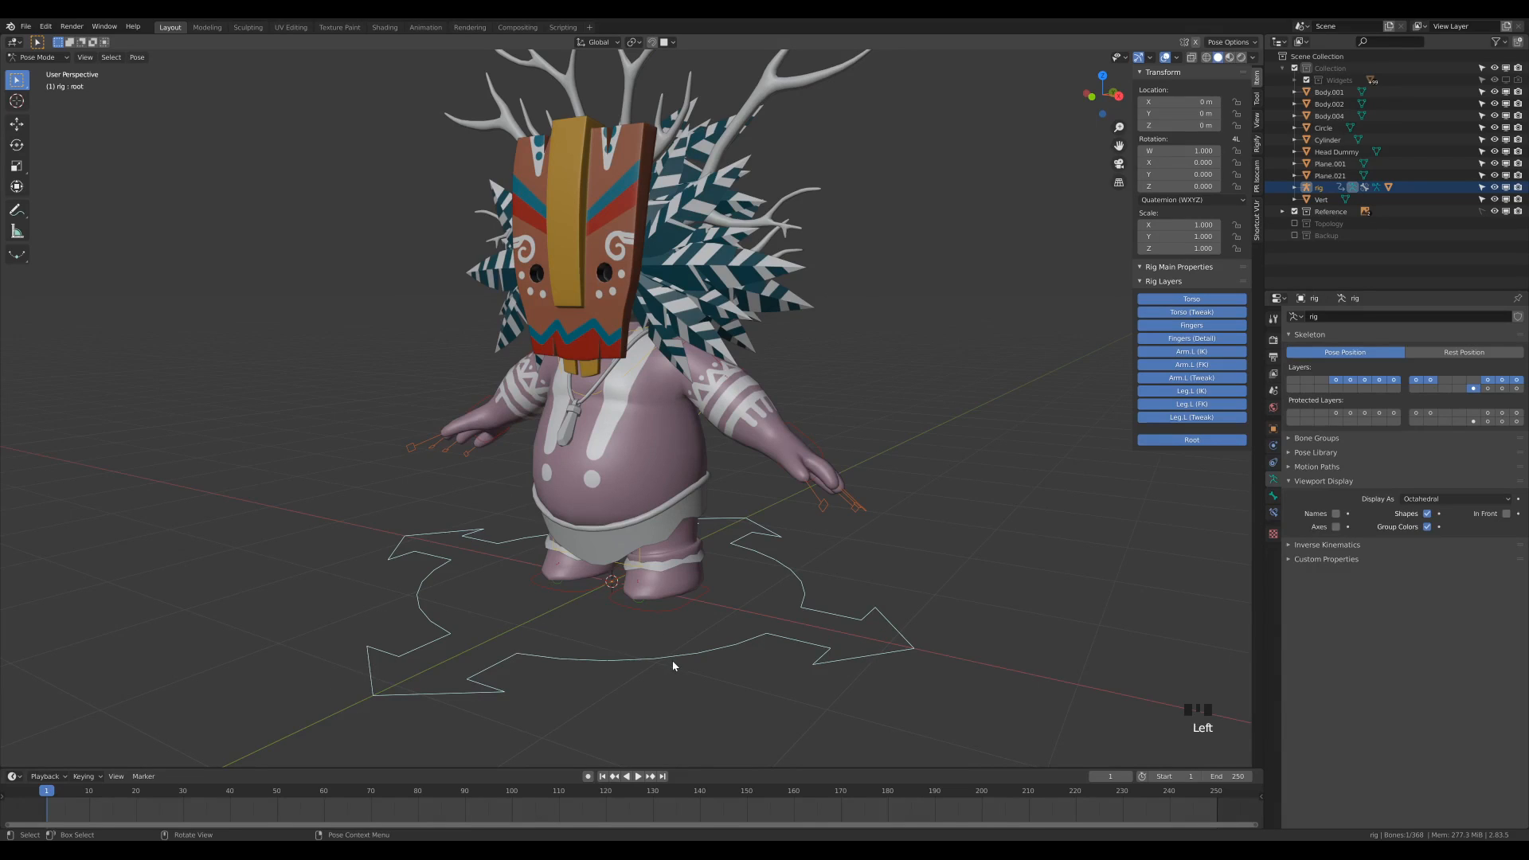
pyautogui.press('g')
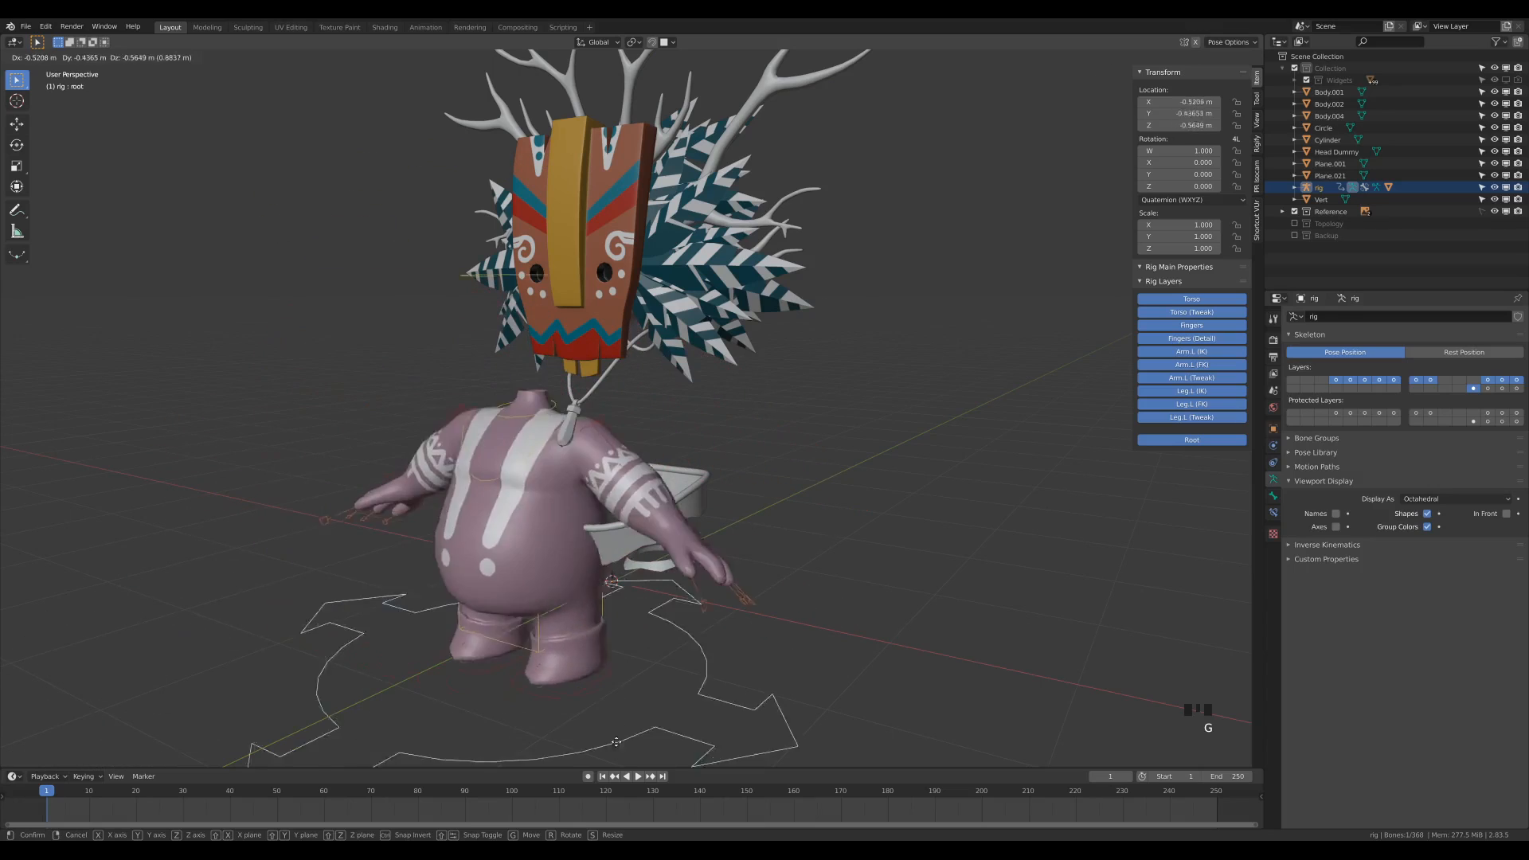
pyautogui.rightClick(714, 688)
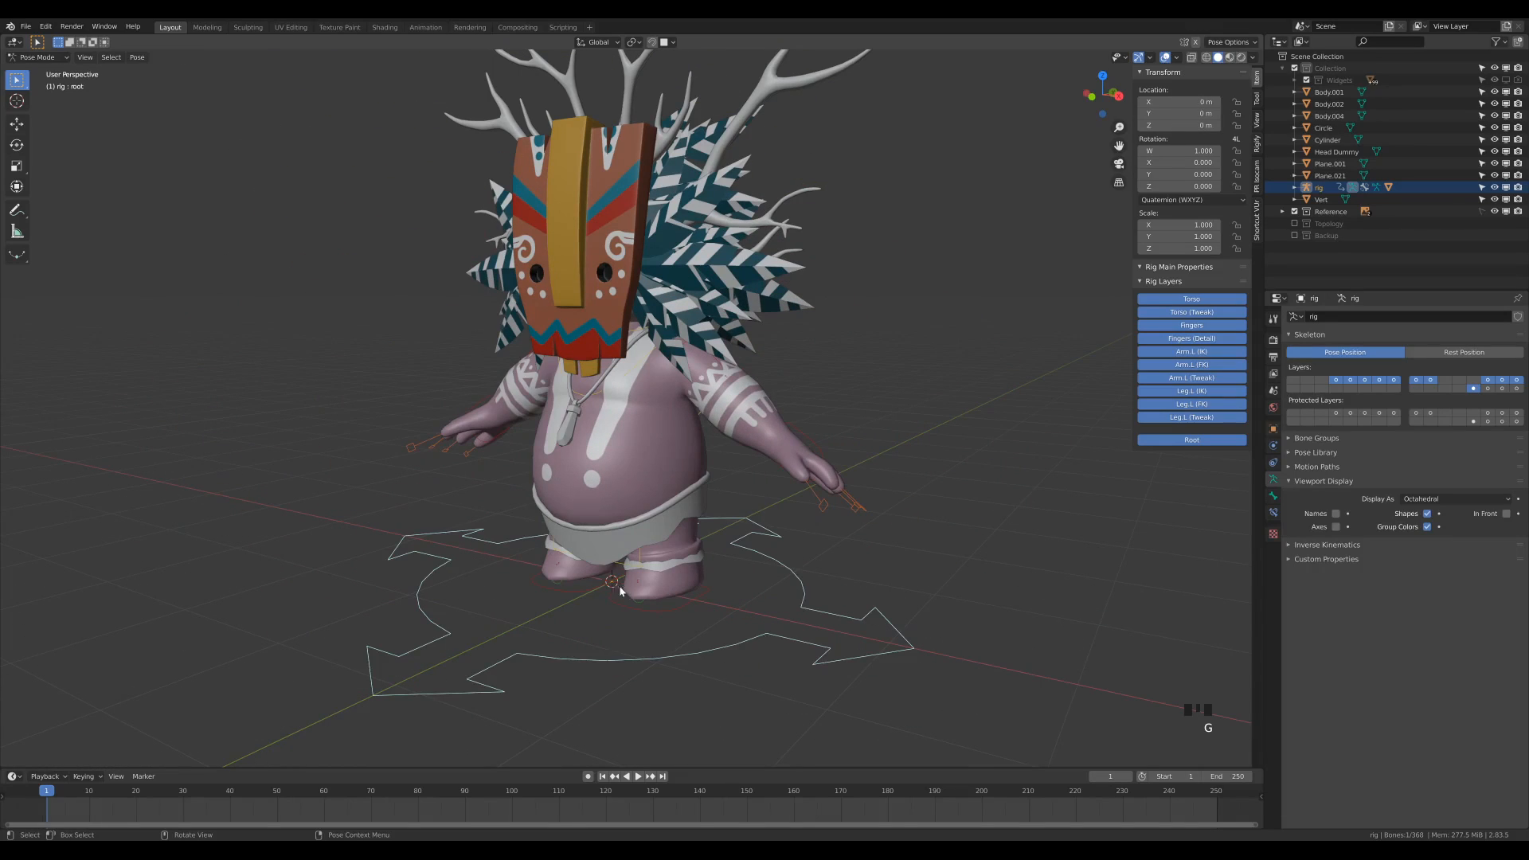
# Step: Try moving the left foot IK control to test the leg deformation, and cancel the move
pyautogui.click(678, 609)
pyautogui.click(814, 461)
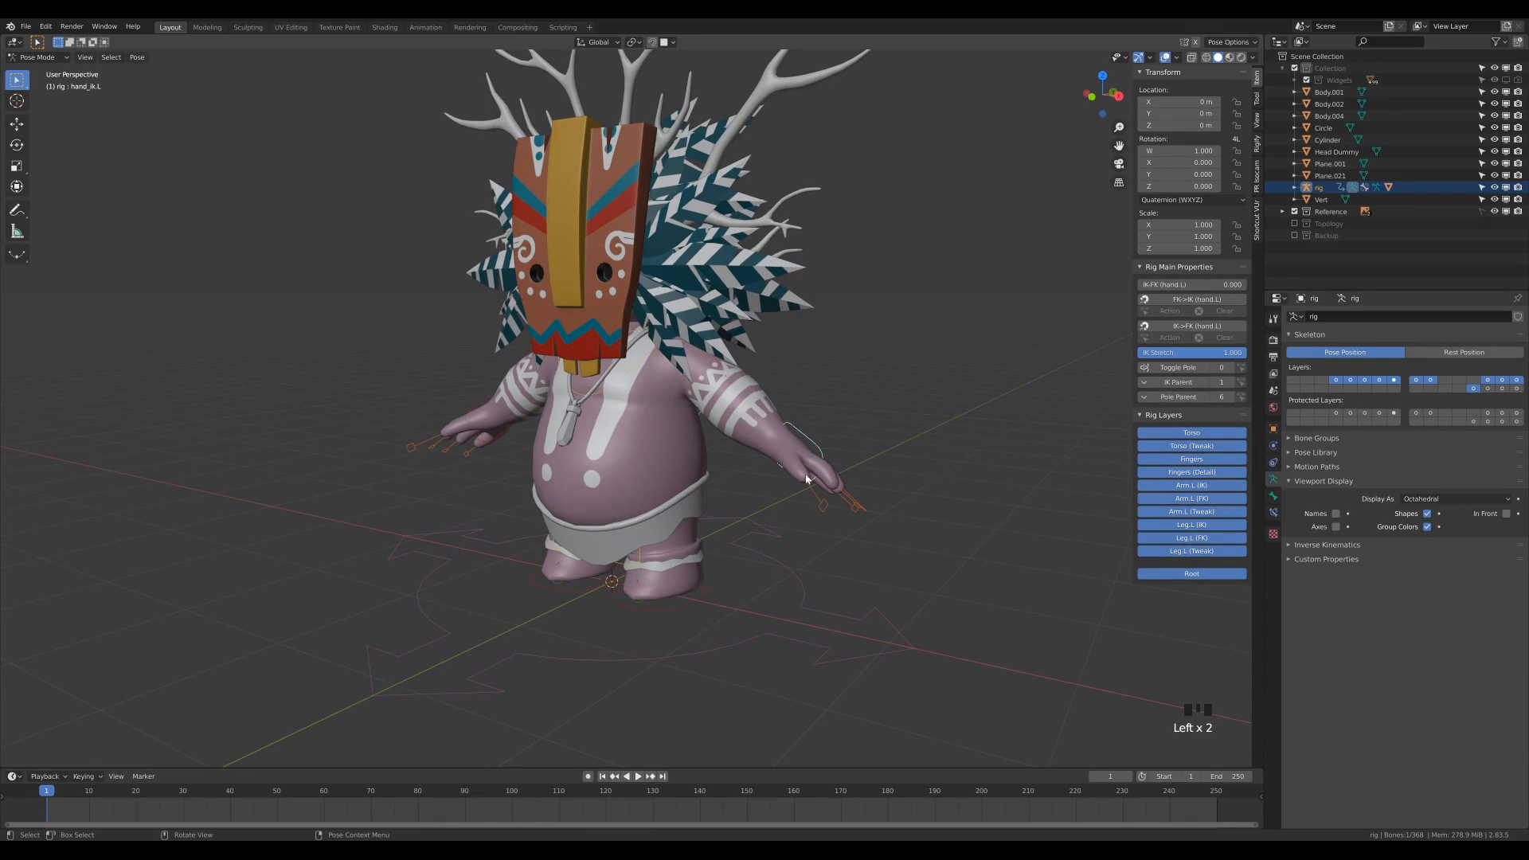
pyautogui.click(671, 610)
pyautogui.moveTo(785, 580); pyautogui.dragTo(752, 618, button='middle')
pyautogui.press('g')
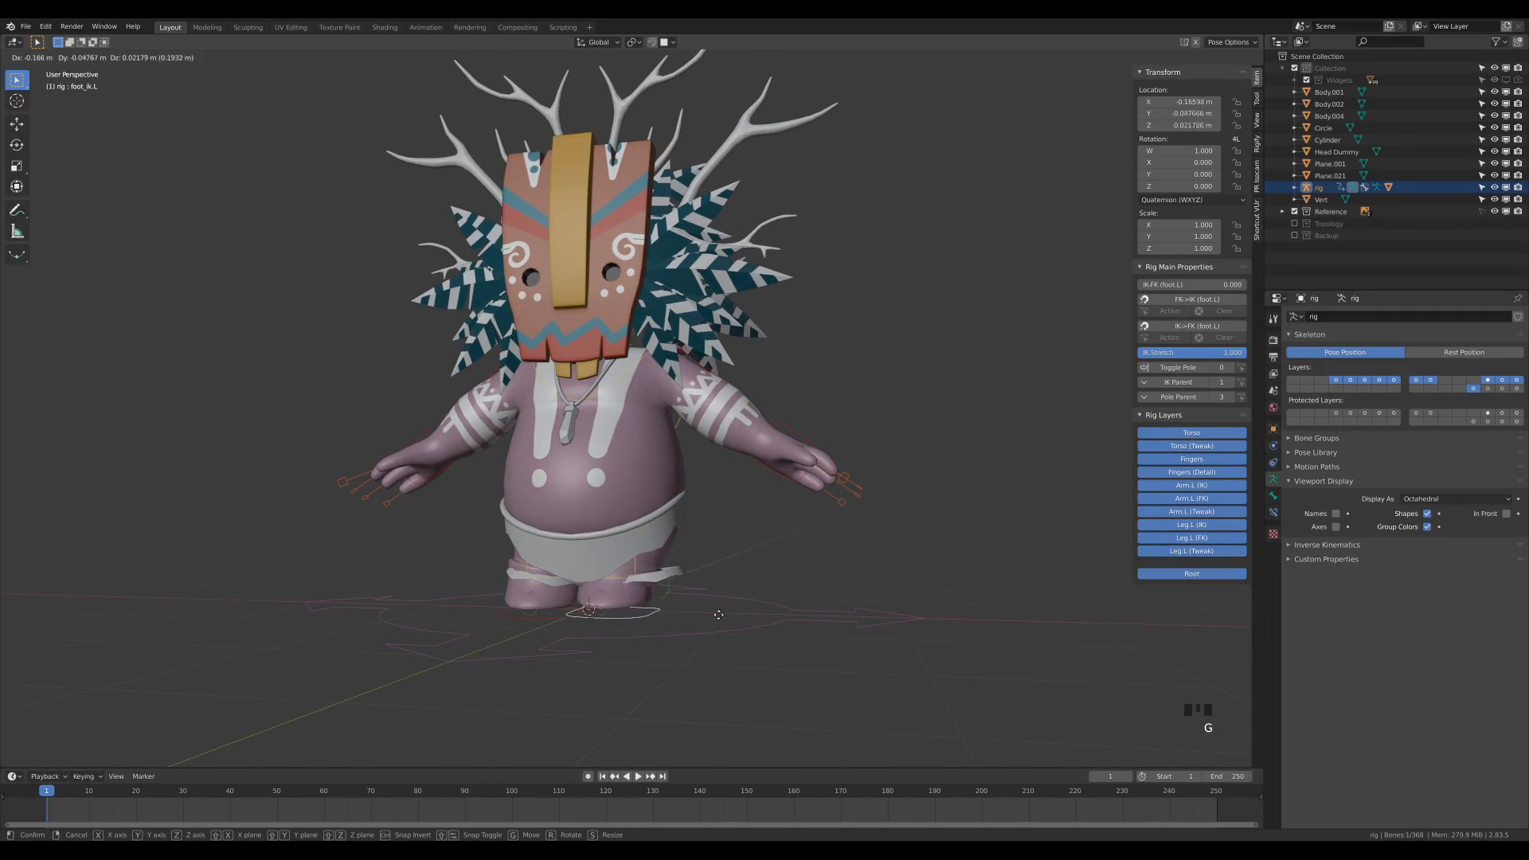
pyautogui.press('Escape')
# Step: Try moving the left hand IK control twice to test the arm deformation, cancelling each move
pyautogui.click(859, 500)
pyautogui.moveTo(860, 505); pyautogui.dragTo(847, 564, button='middle')
pyautogui.press('g')
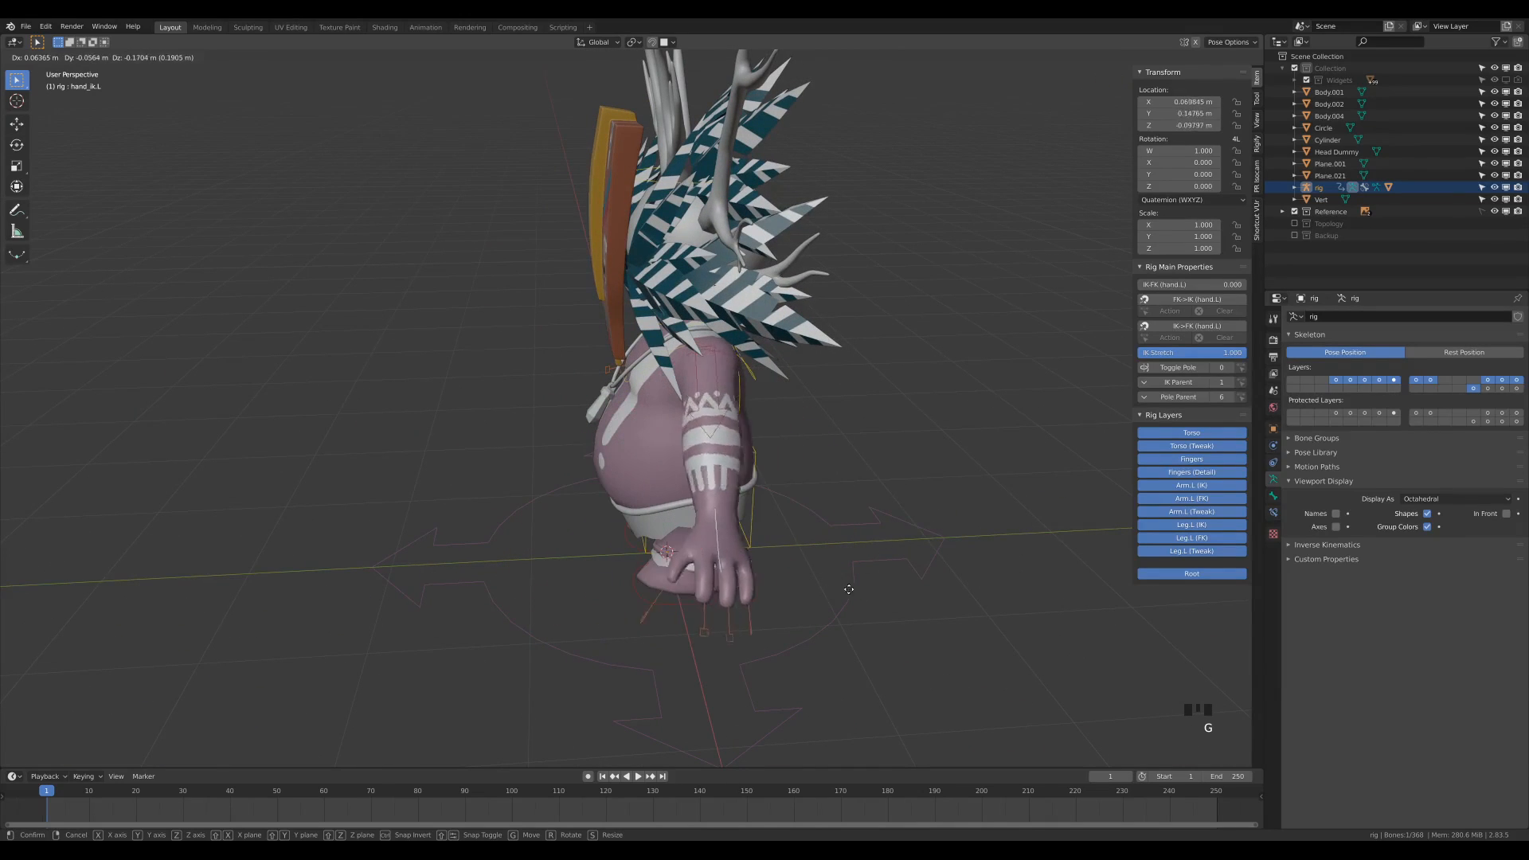
pyautogui.press('Escape')
pyautogui.moveTo(863, 560); pyautogui.dragTo(860, 524, button='middle')
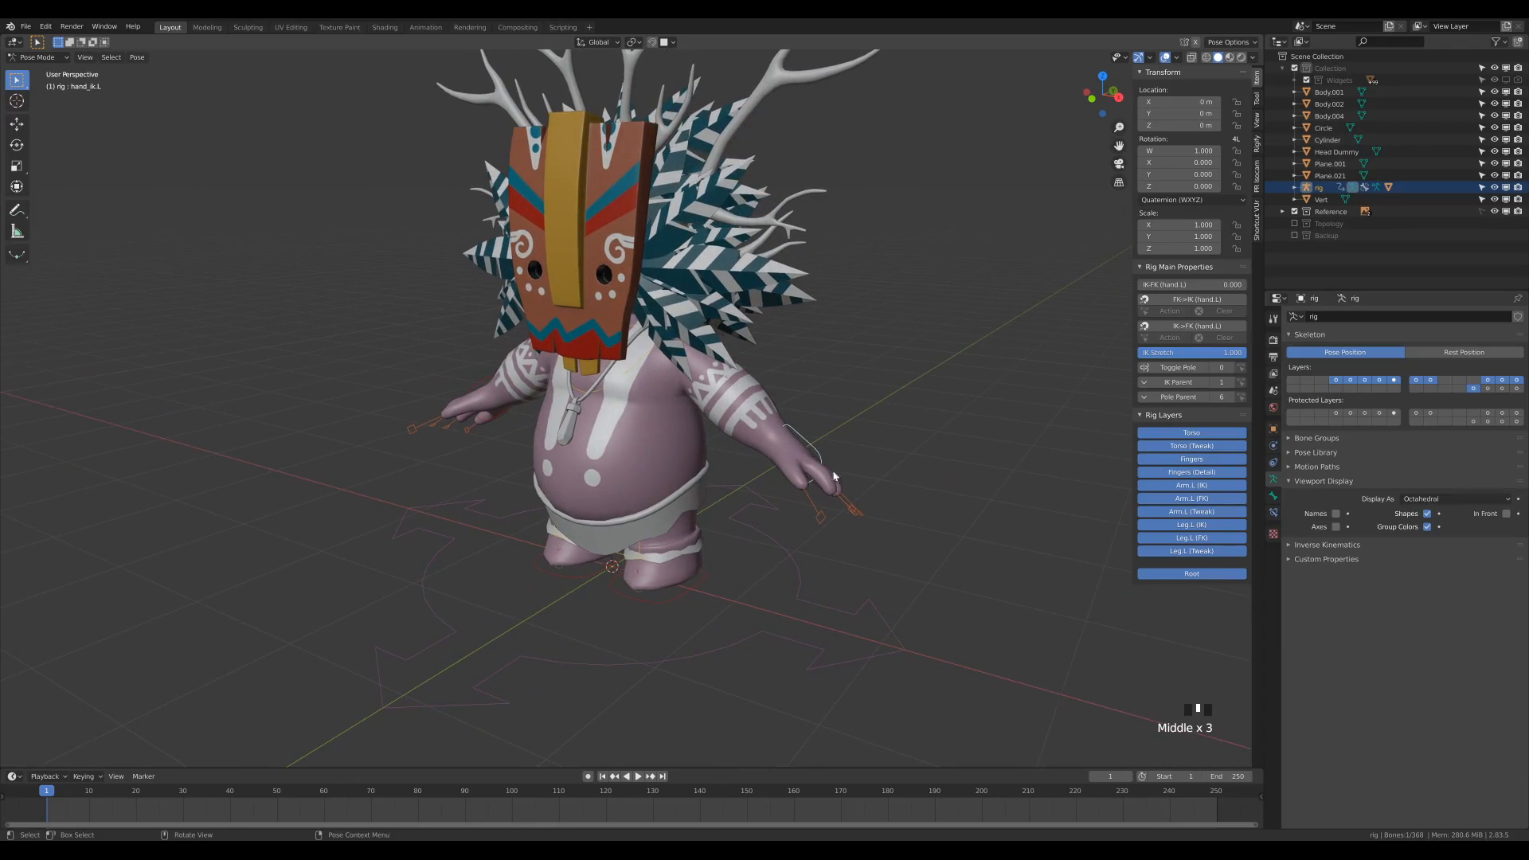
pyautogui.press('g')
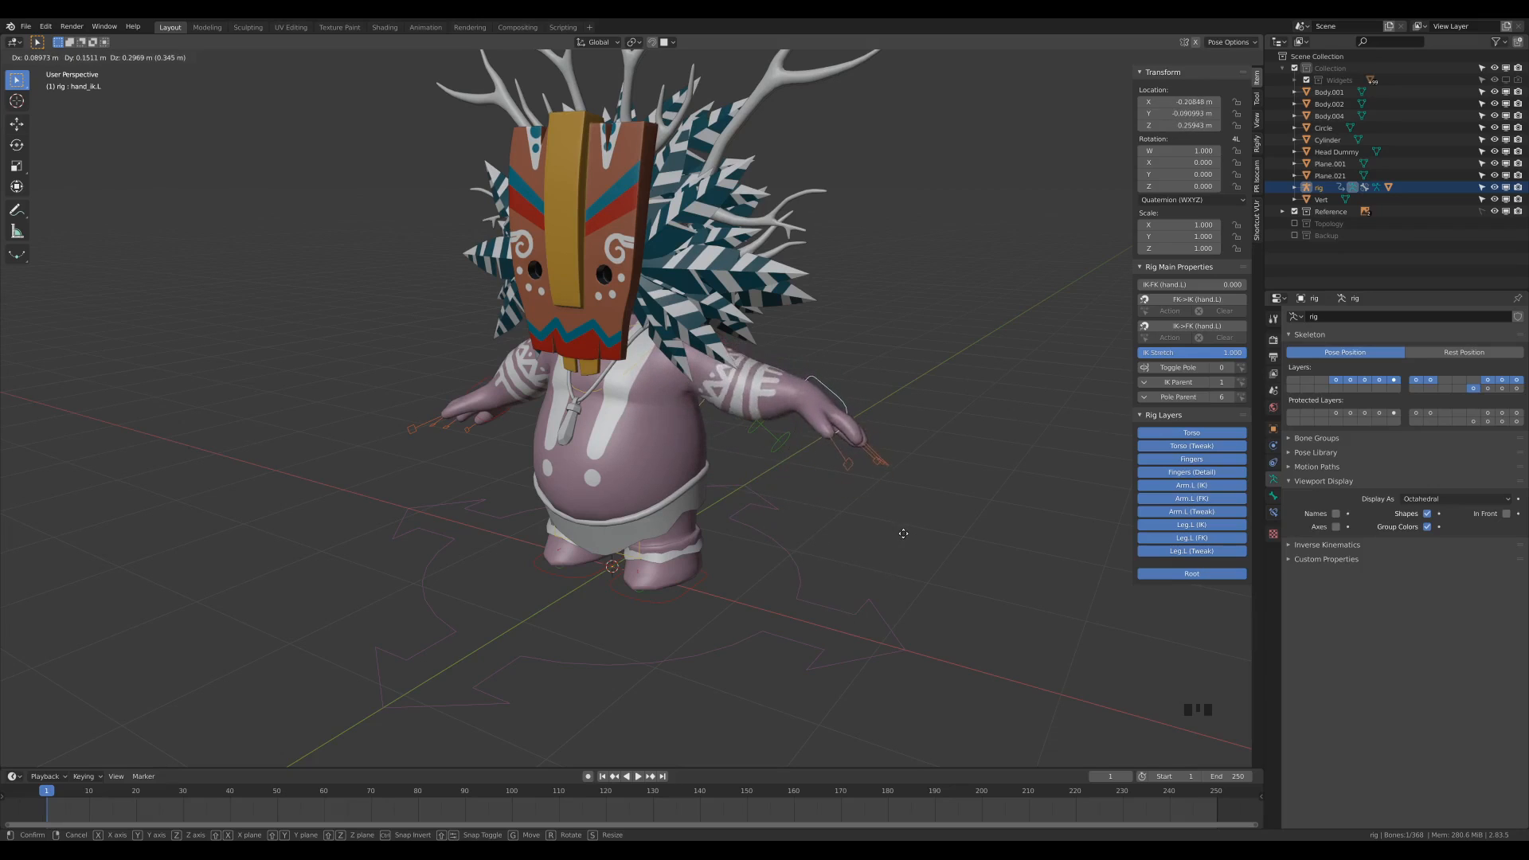
pyautogui.rightClick(900, 567)
# Step: Try moving the torso control to test the body deformation, and cancel the move
pyautogui.moveTo(900, 567); pyautogui.dragTo(841, 519, button='middle')
pyautogui.scroll(-1, 741, 526)
pyautogui.click(733, 523)
pyautogui.press('g')
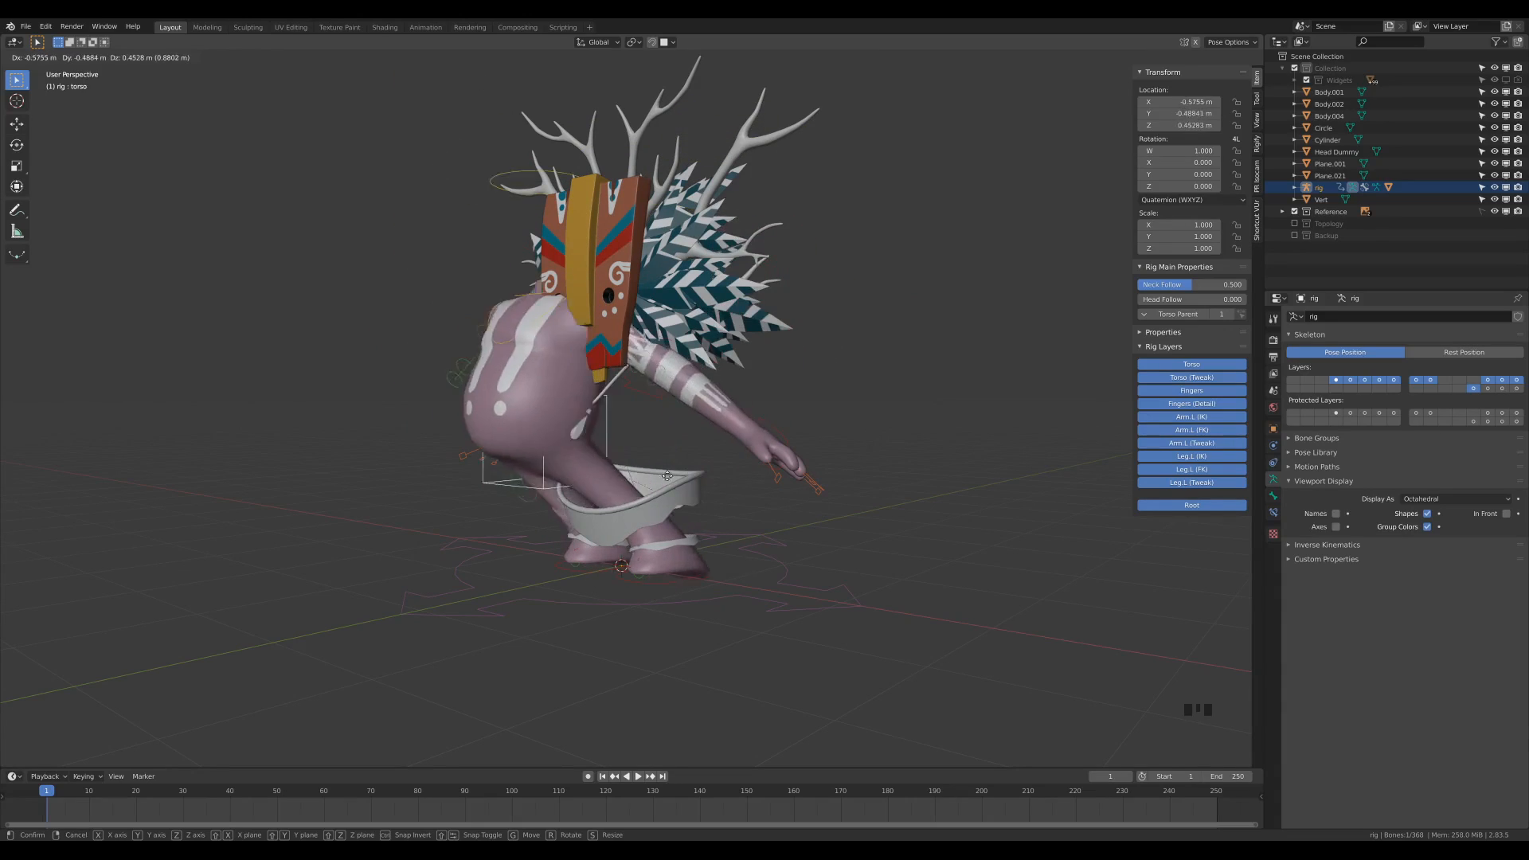
pyautogui.press('Escape')
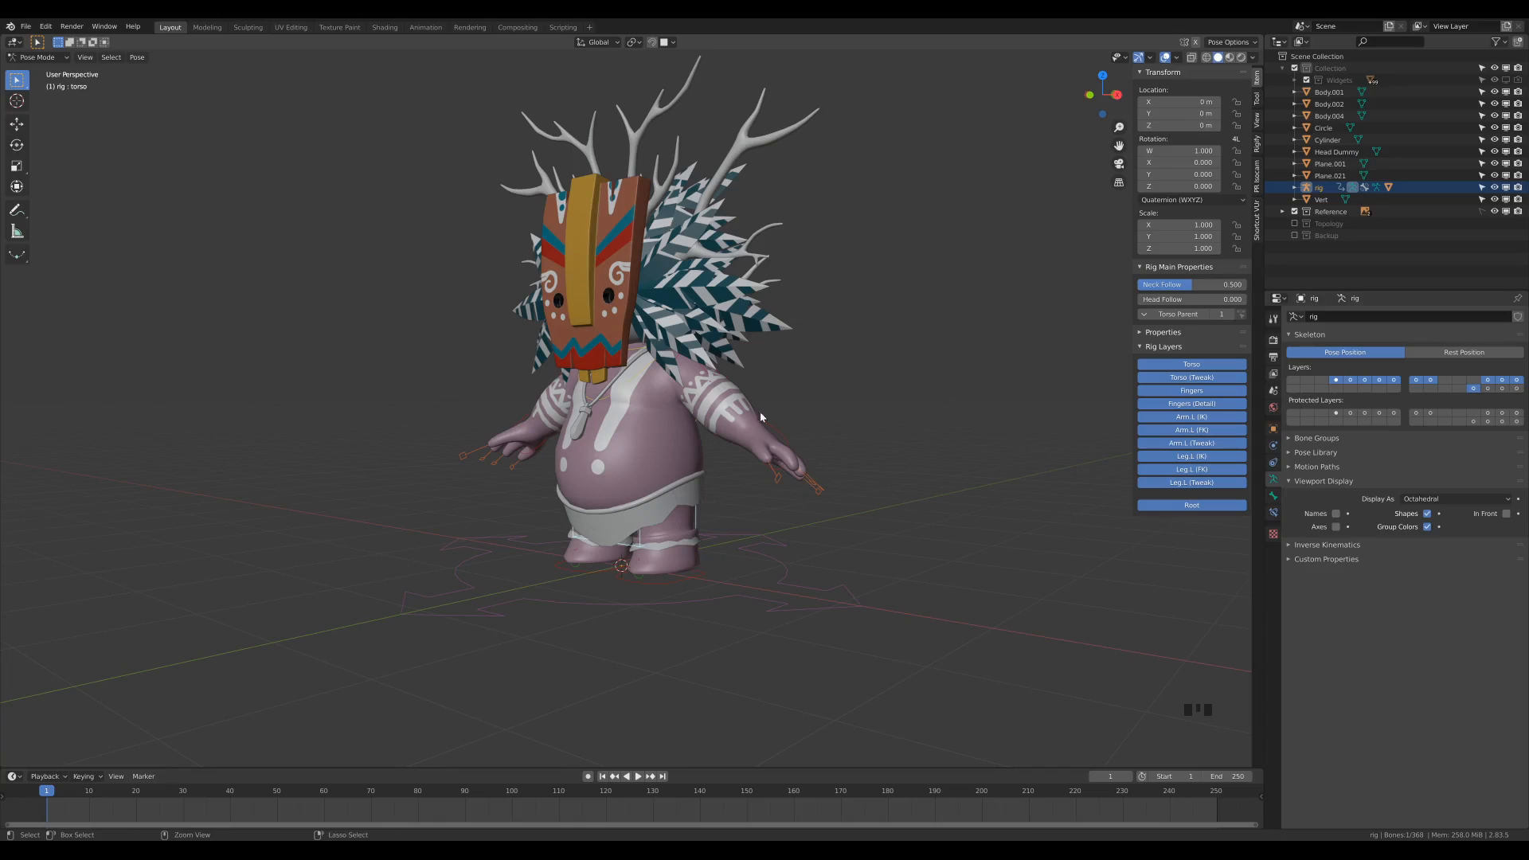
# Step: In Object Mode, join the feathers, mask, antlers and Head Dummy into the Body mesh
pyautogui.hotkey('ctrl', 'Tab')
pyautogui.click(816, 339)
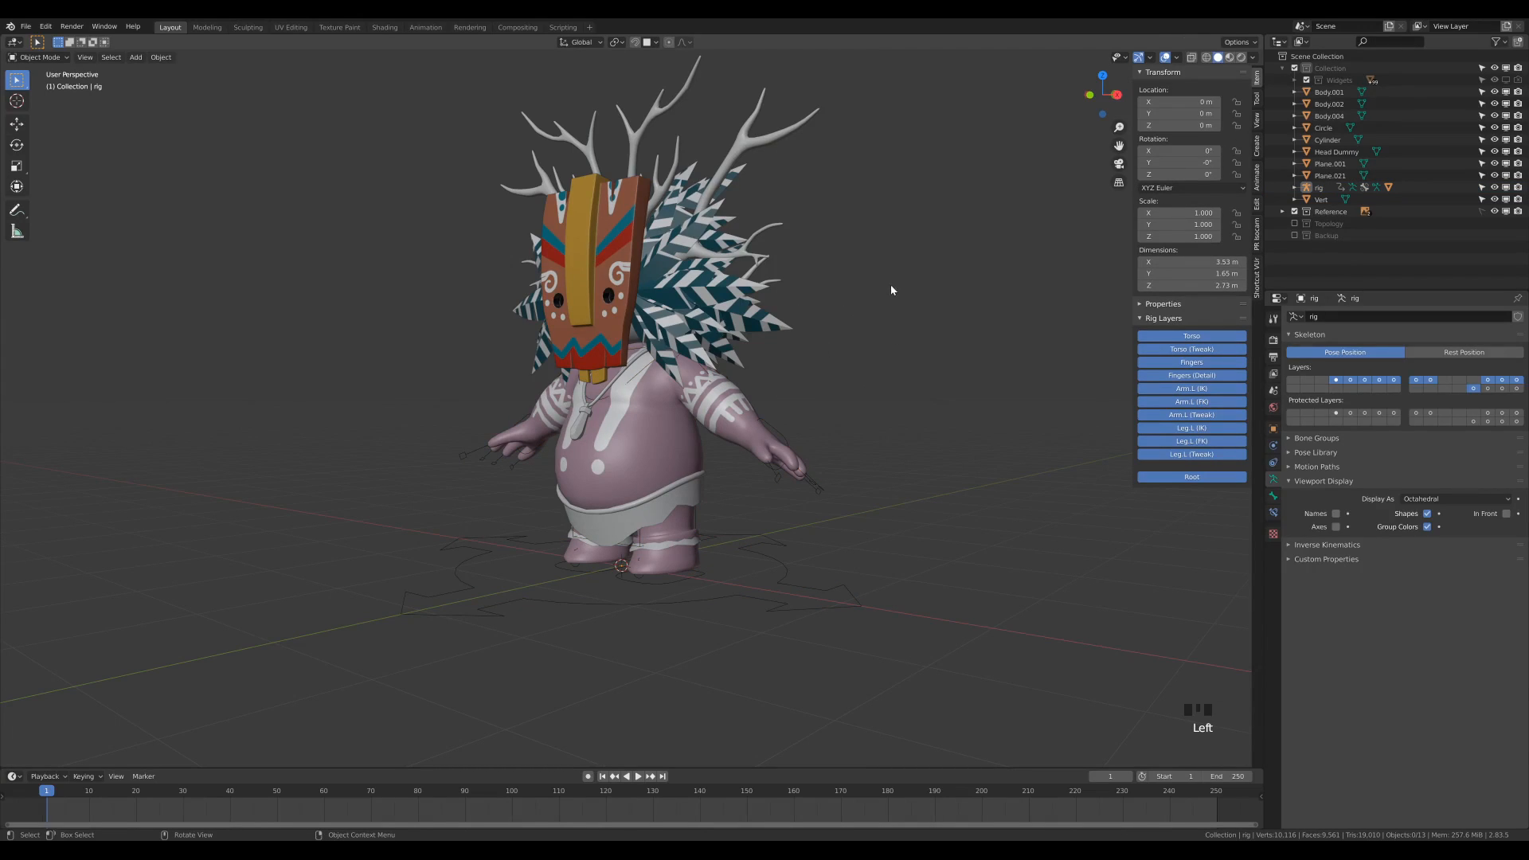
pyautogui.click(674, 285)
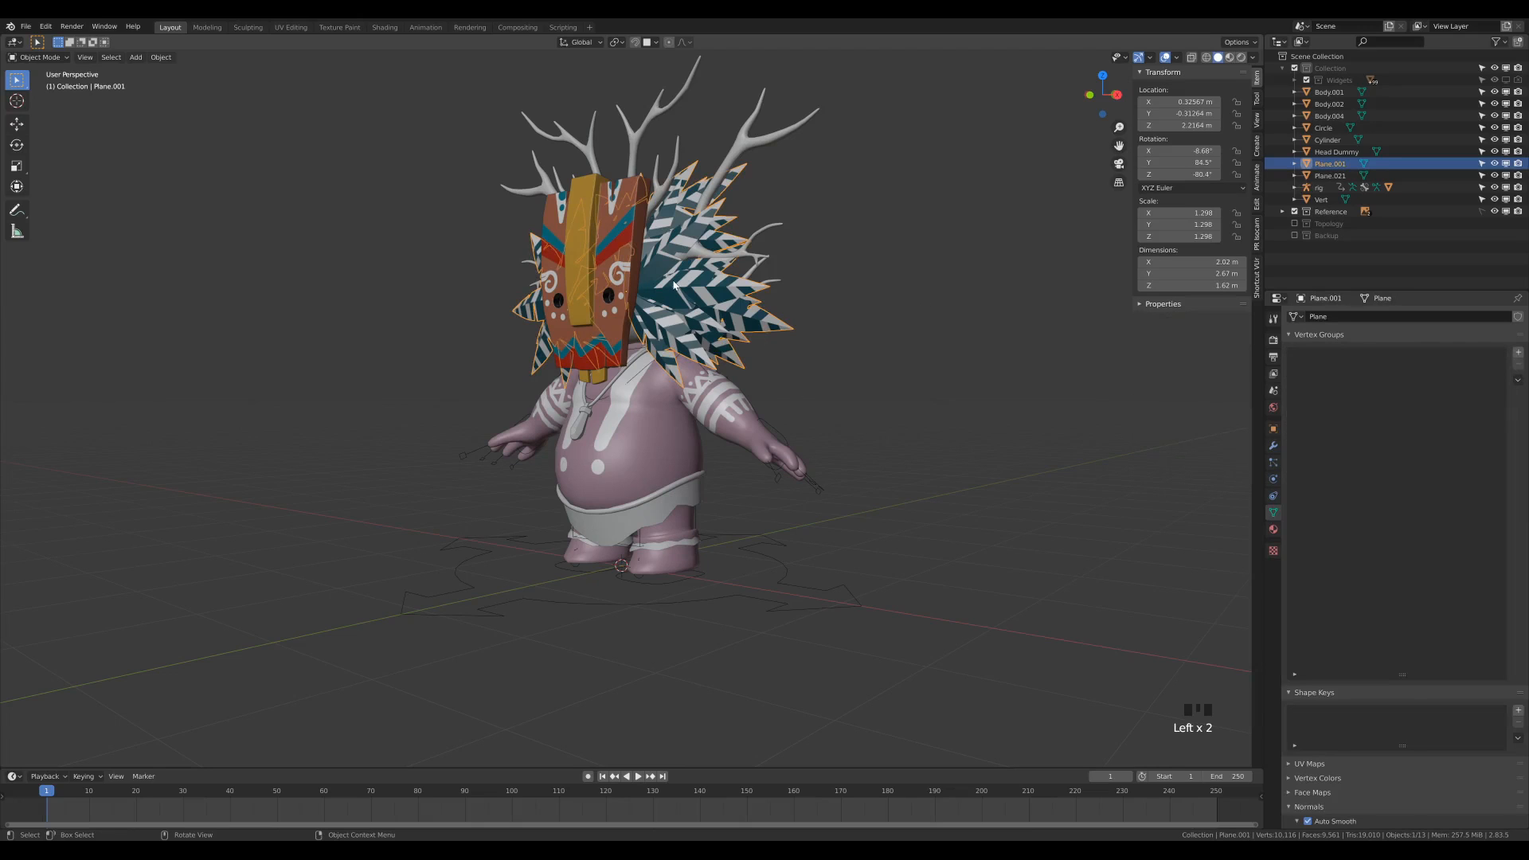
pyautogui.keyDown('shift'); pyautogui.click(612, 253); pyautogui.keyUp('shift')
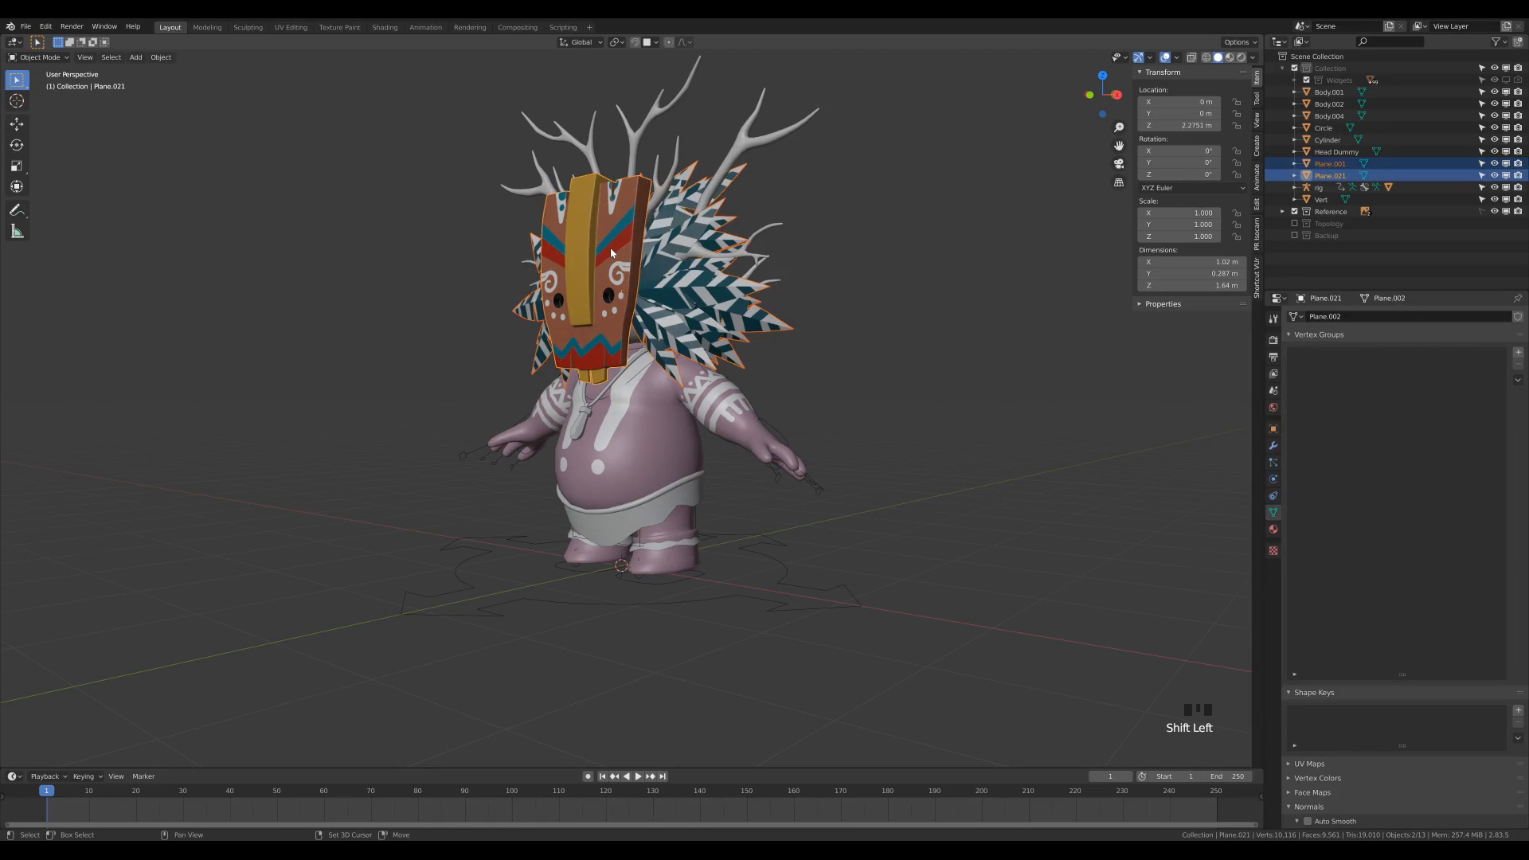
pyautogui.keyDown('shift'); pyautogui.click(723, 148); pyautogui.keyUp('shift')
pyautogui.moveTo(723, 151); pyautogui.dragTo(647, 430, button='middle')
pyautogui.keyDown('shift'); pyautogui.click(718, 273); pyautogui.keyUp('shift')
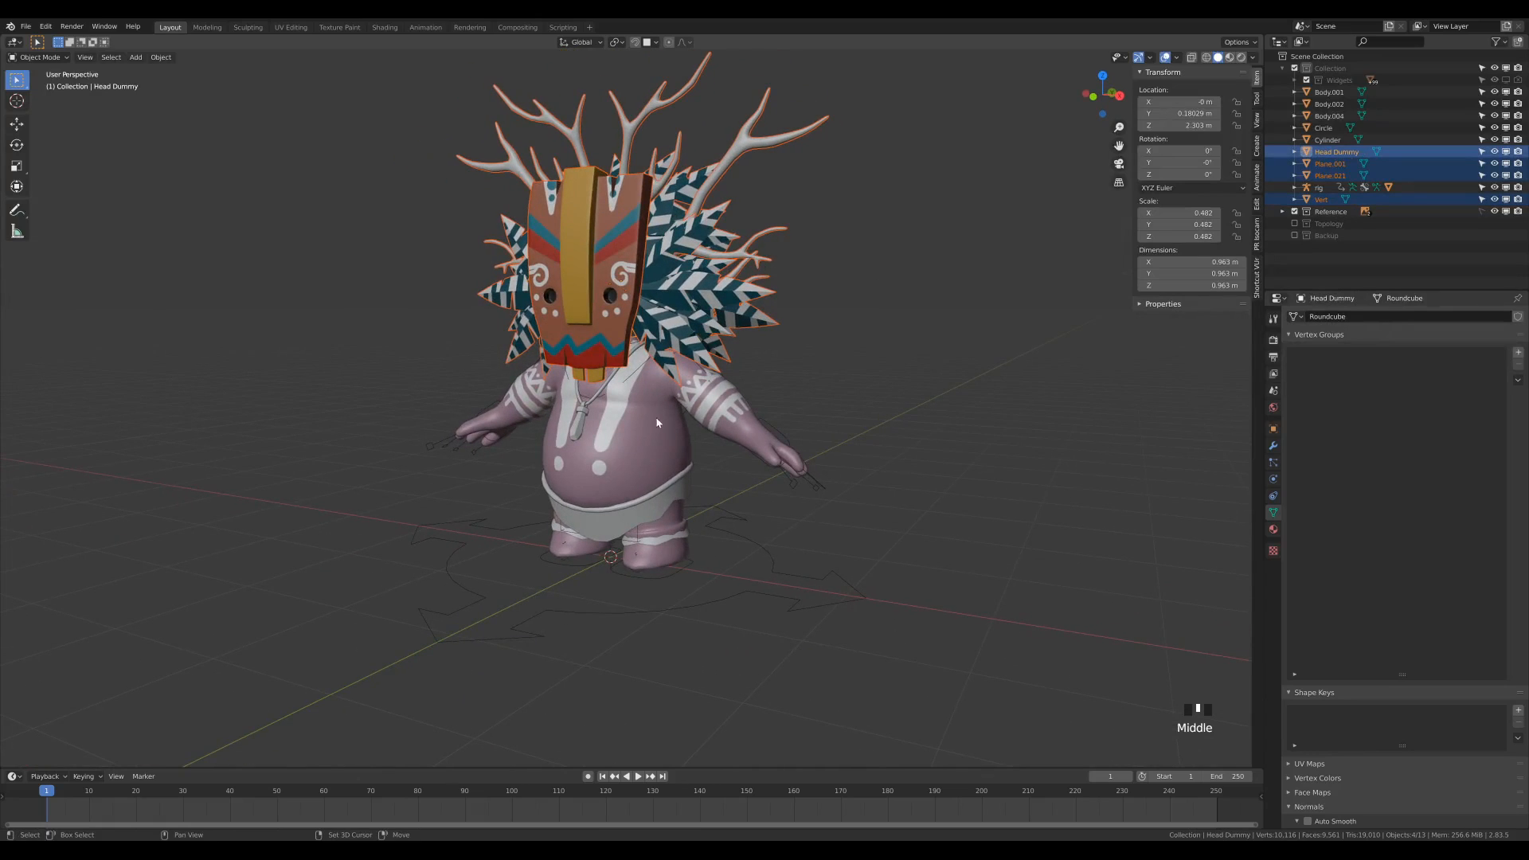
pyautogui.keyDown('shift'); pyautogui.click(648, 432); pyautogui.keyUp('shift')
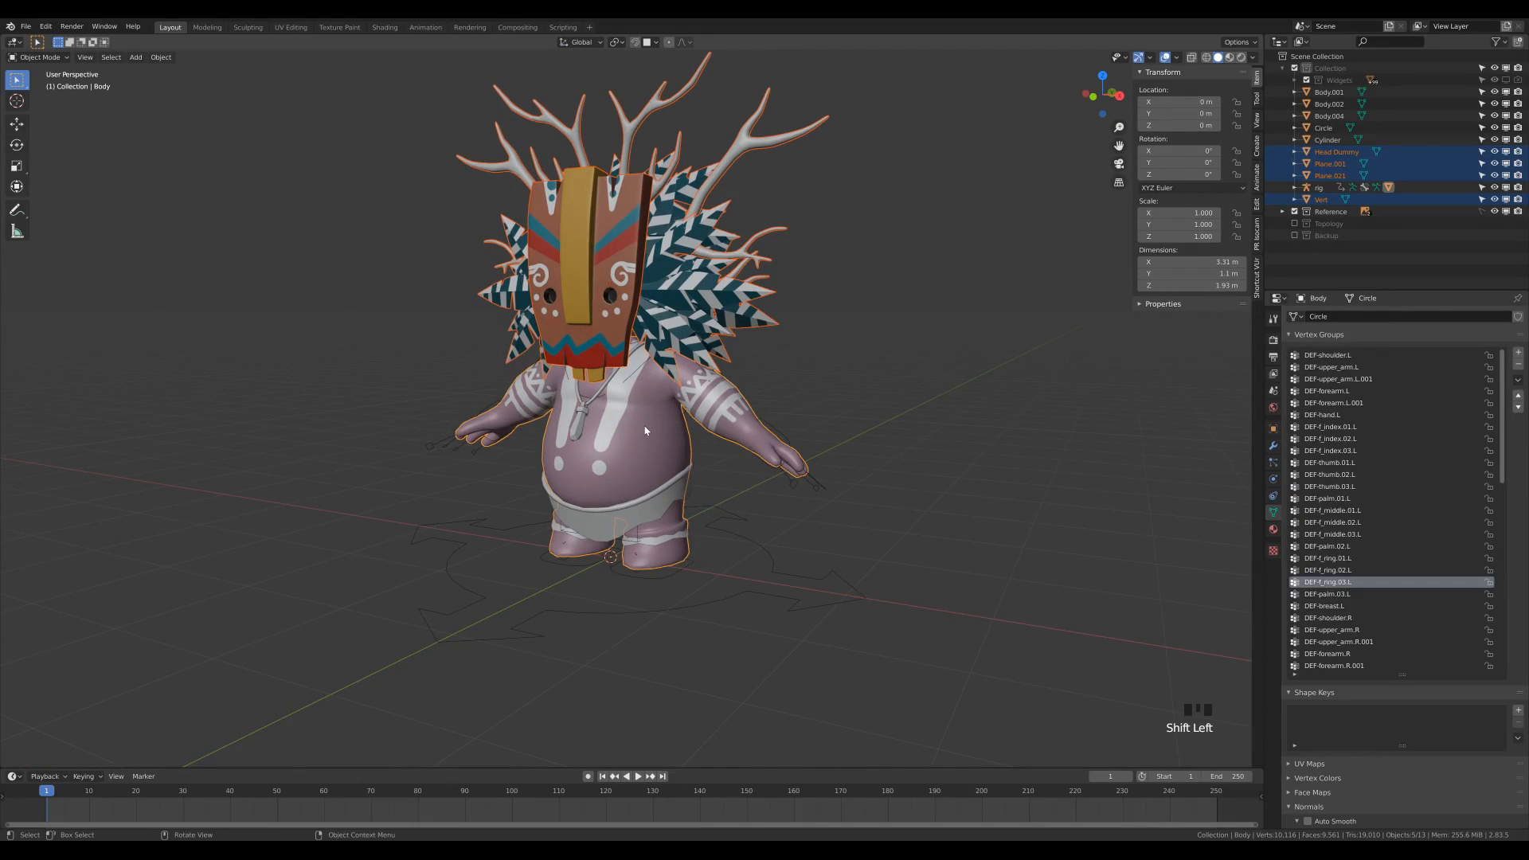
pyautogui.hotkey('ctrl', 'j')
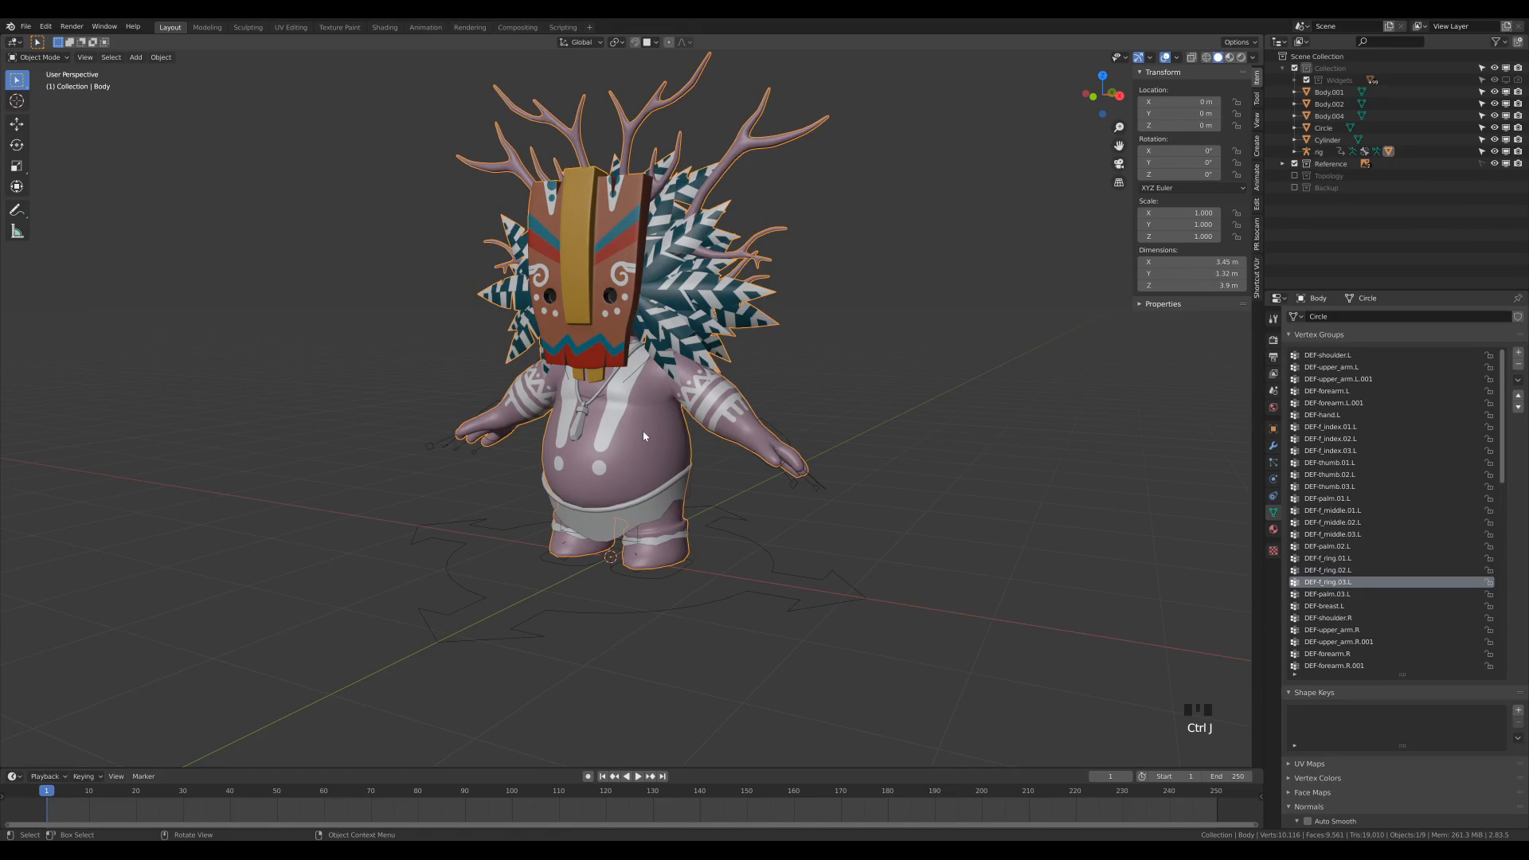
# Step: In Edit Mode, select the linked body geometry of the joined mesh and hide it
pyautogui.moveTo(622, 434); pyautogui.dragTo(854, 340, button='middle')
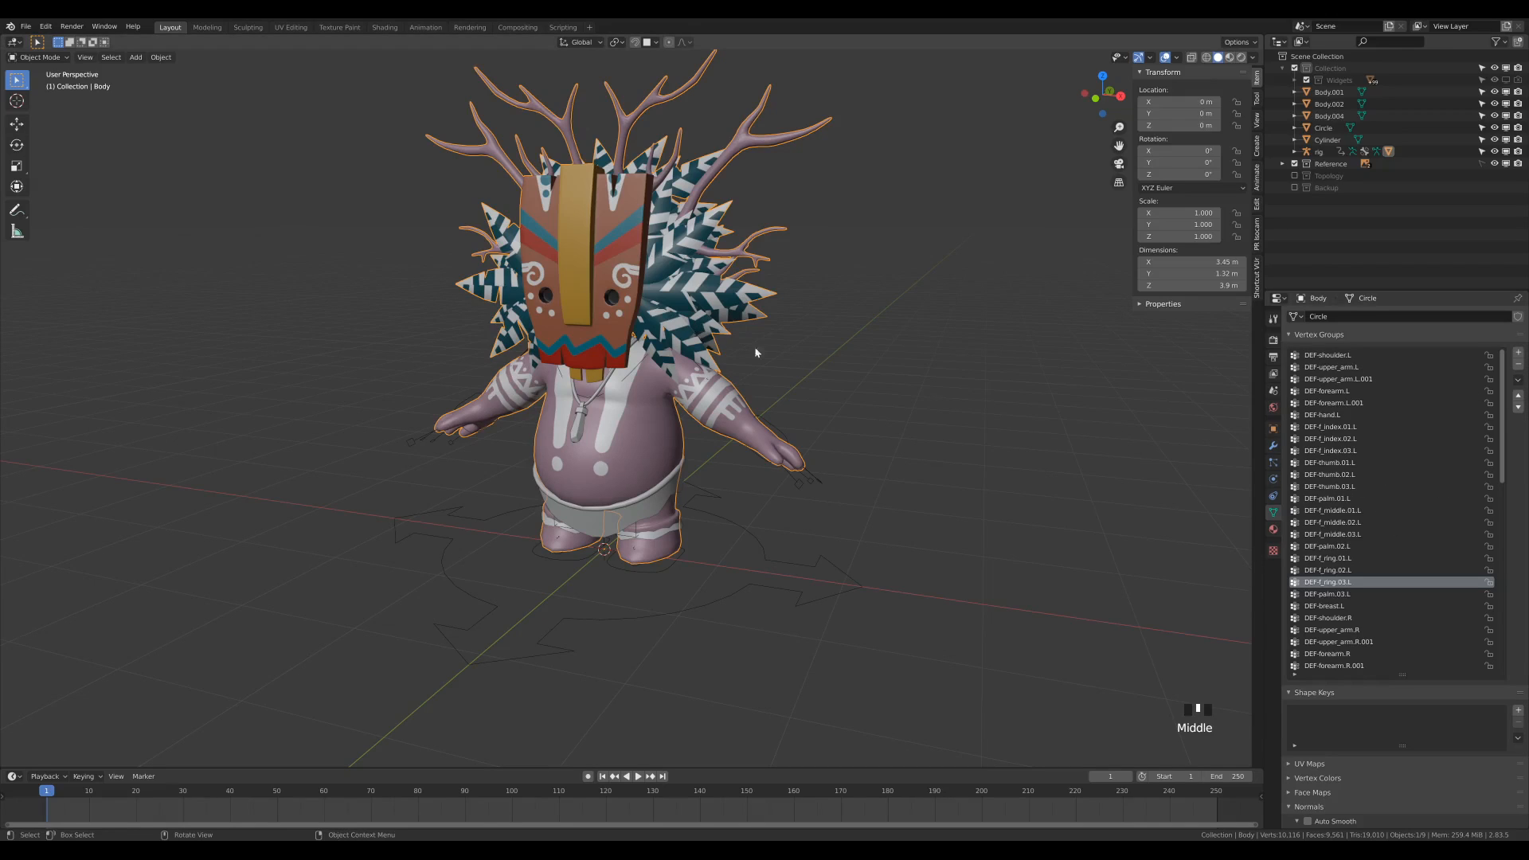
pyautogui.moveTo(920, 287); pyautogui.dragTo(895, 268, button='middle')
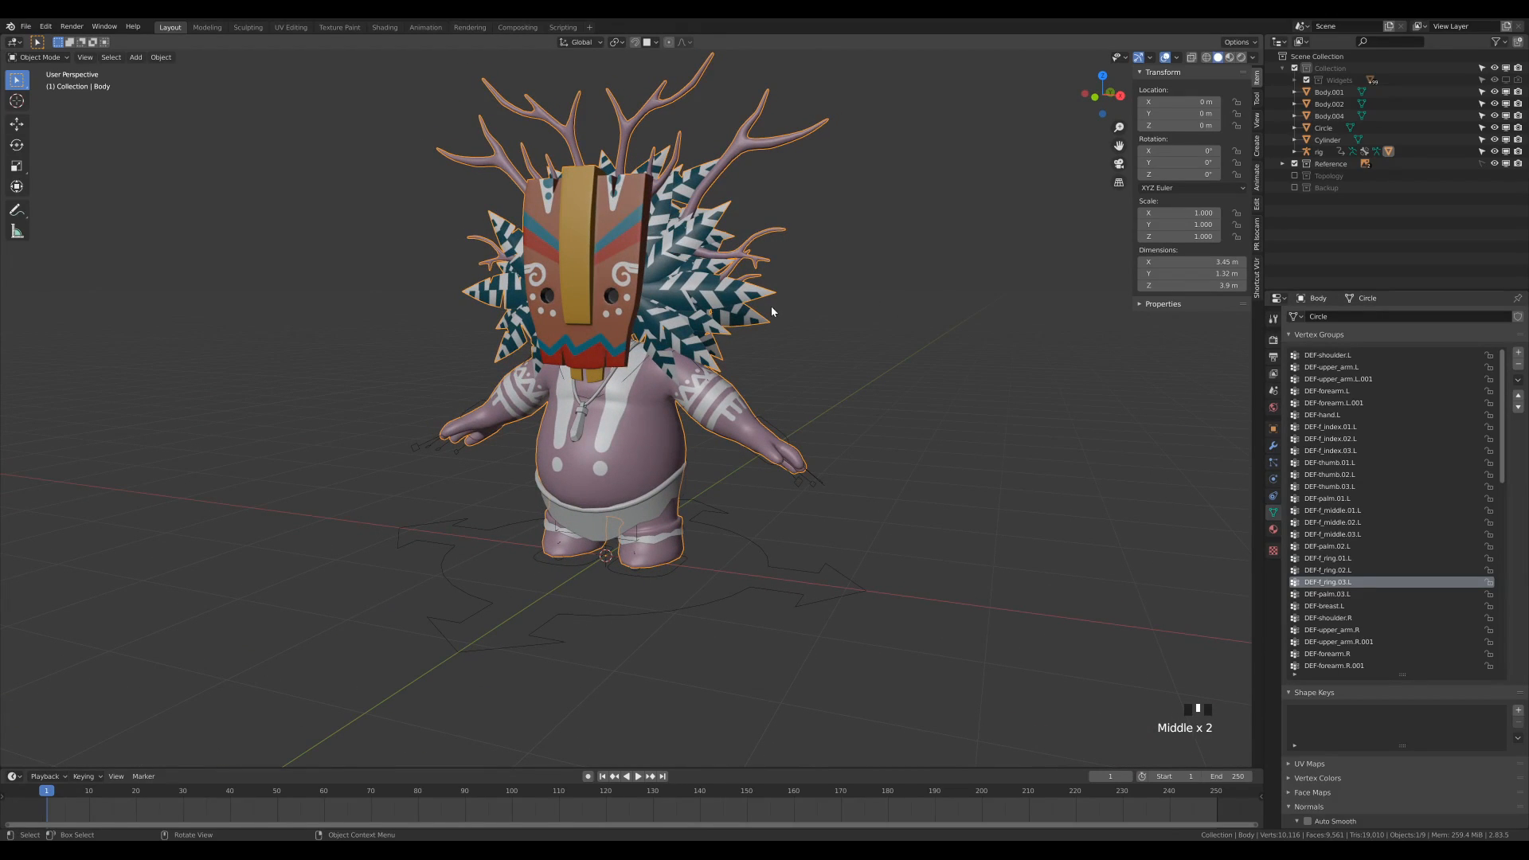
pyautogui.press('Tab')
pyautogui.click(676, 455)
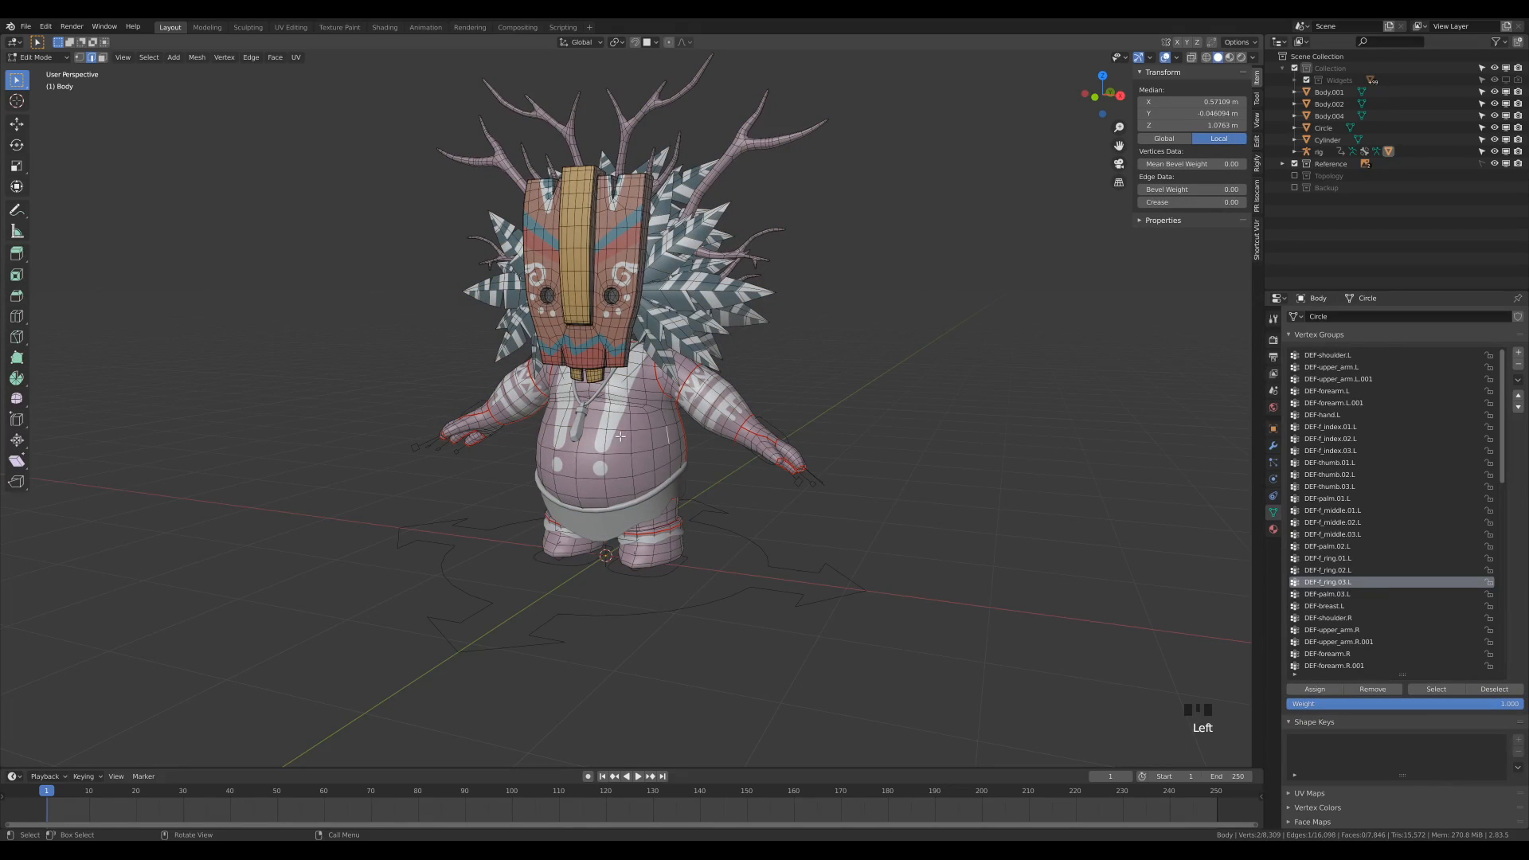
pyautogui.press('l')
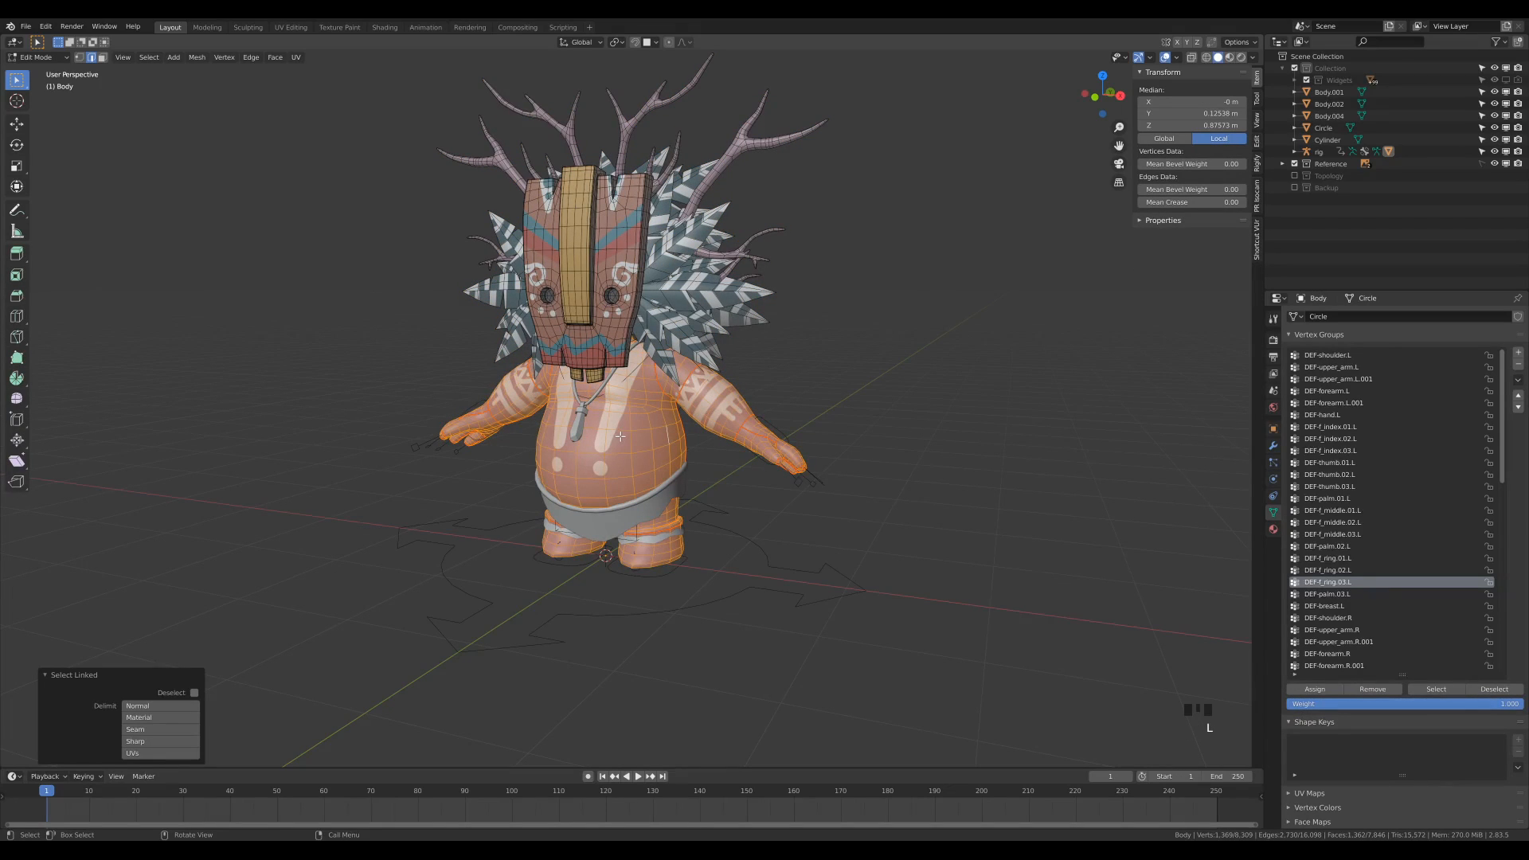
pyautogui.press('h')
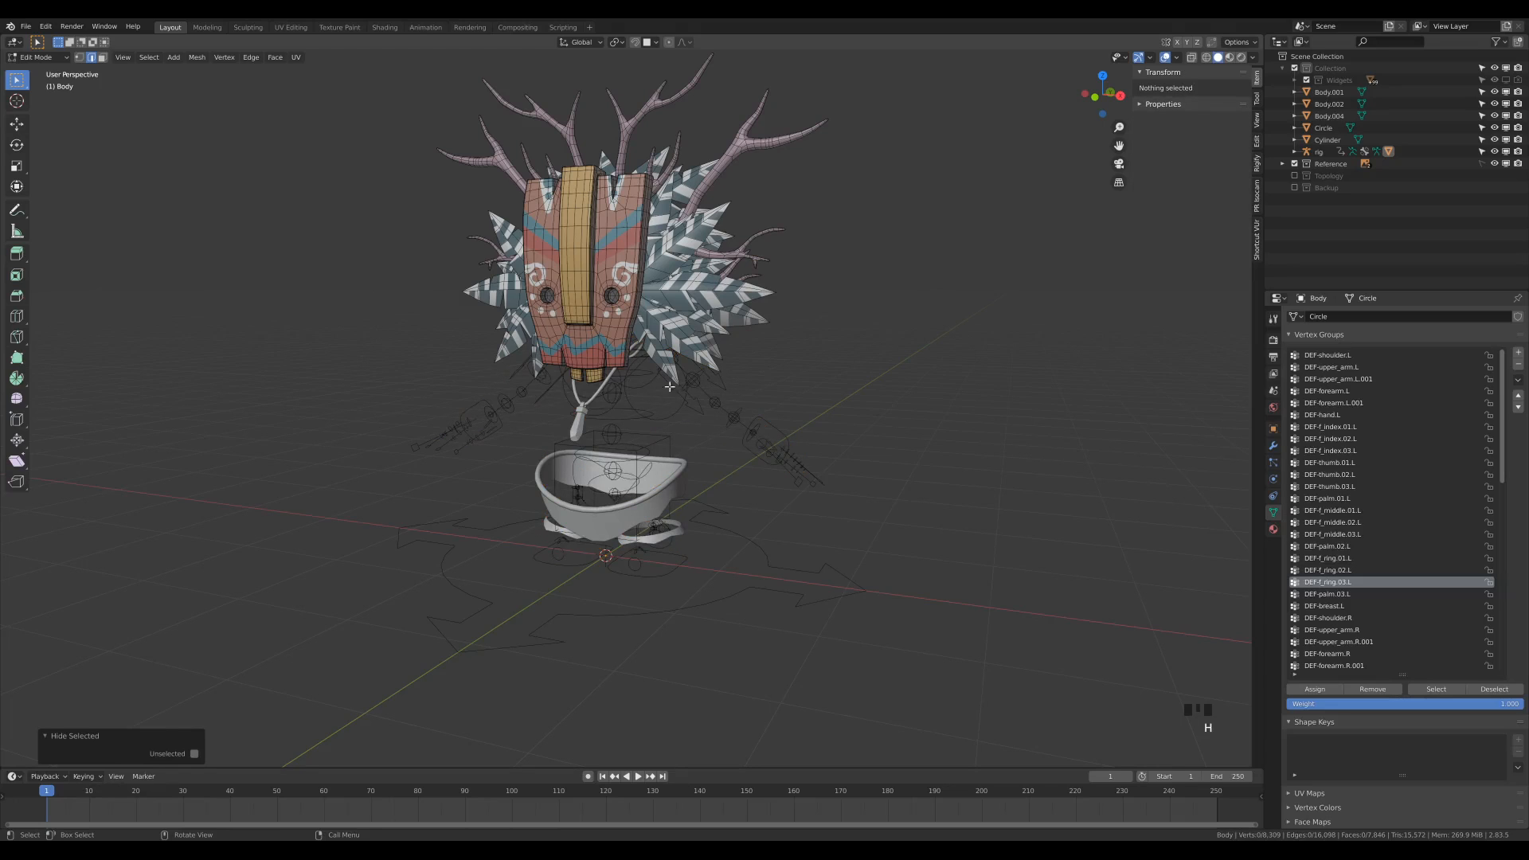
# Step: Select all the remaining mask, feather, antler and head geometry and assign it to the DEF-spine.006 vertex group with weight 1.000
pyautogui.moveTo(790, 285); pyautogui.dragTo(877, 354, button='middle')
pyautogui.press('a')
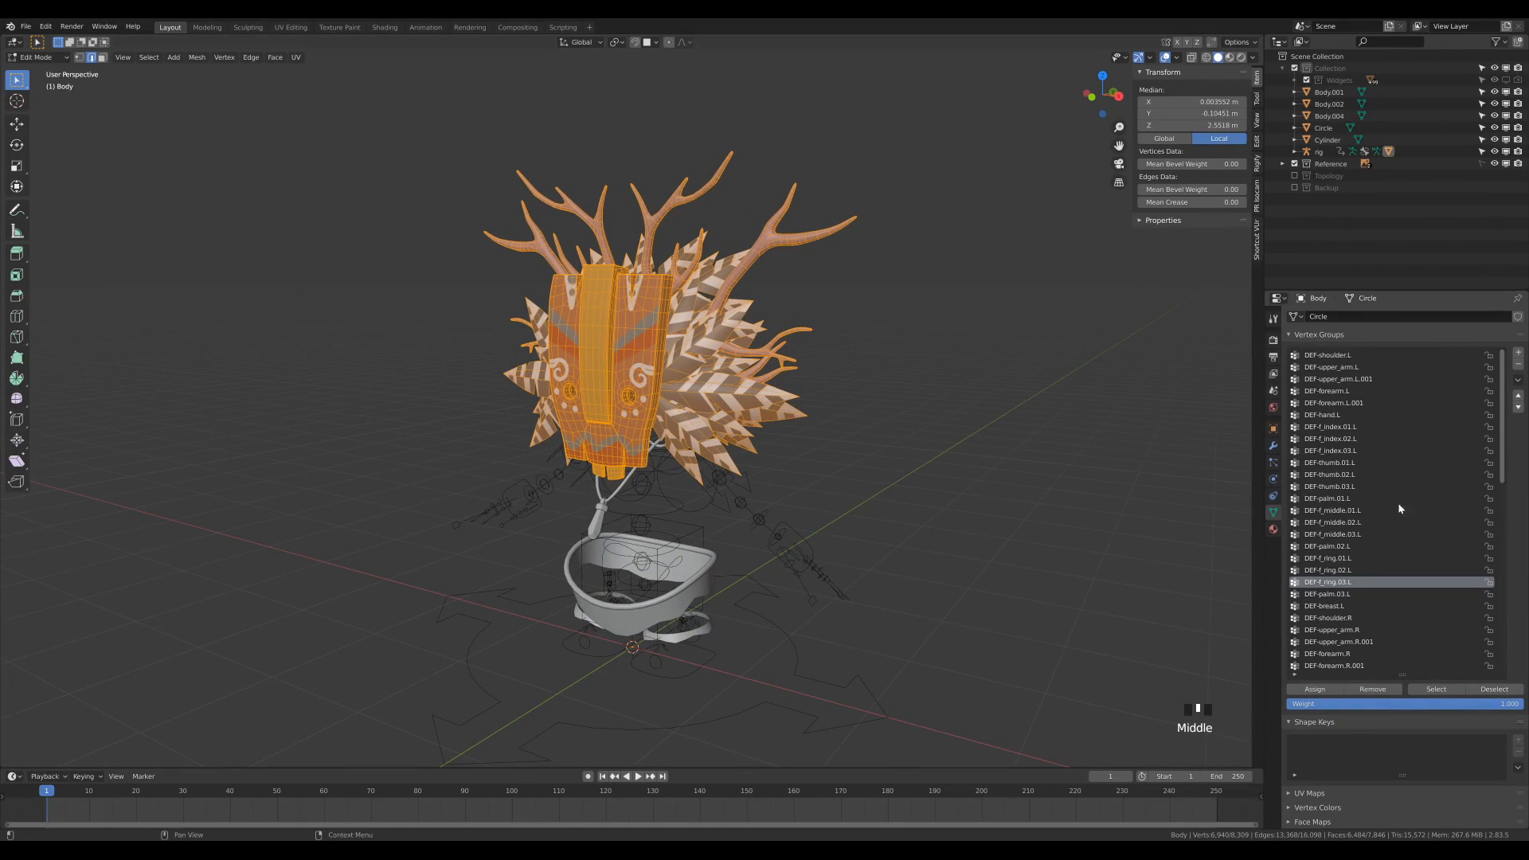
pyautogui.moveTo(1508, 422); pyautogui.dragTo(1512, 615)
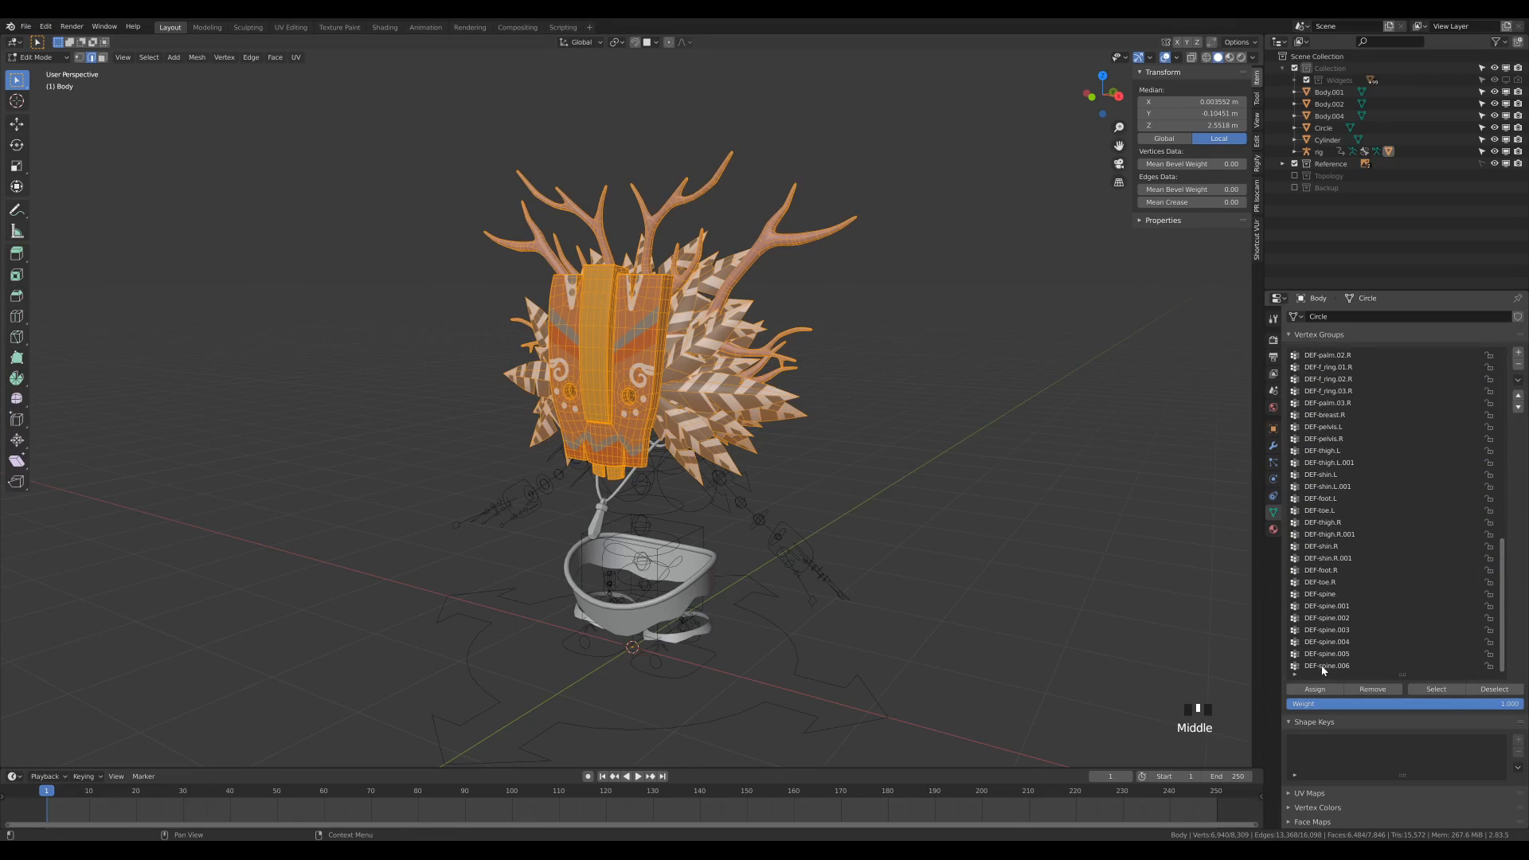
pyautogui.doubleClick(1344, 667)
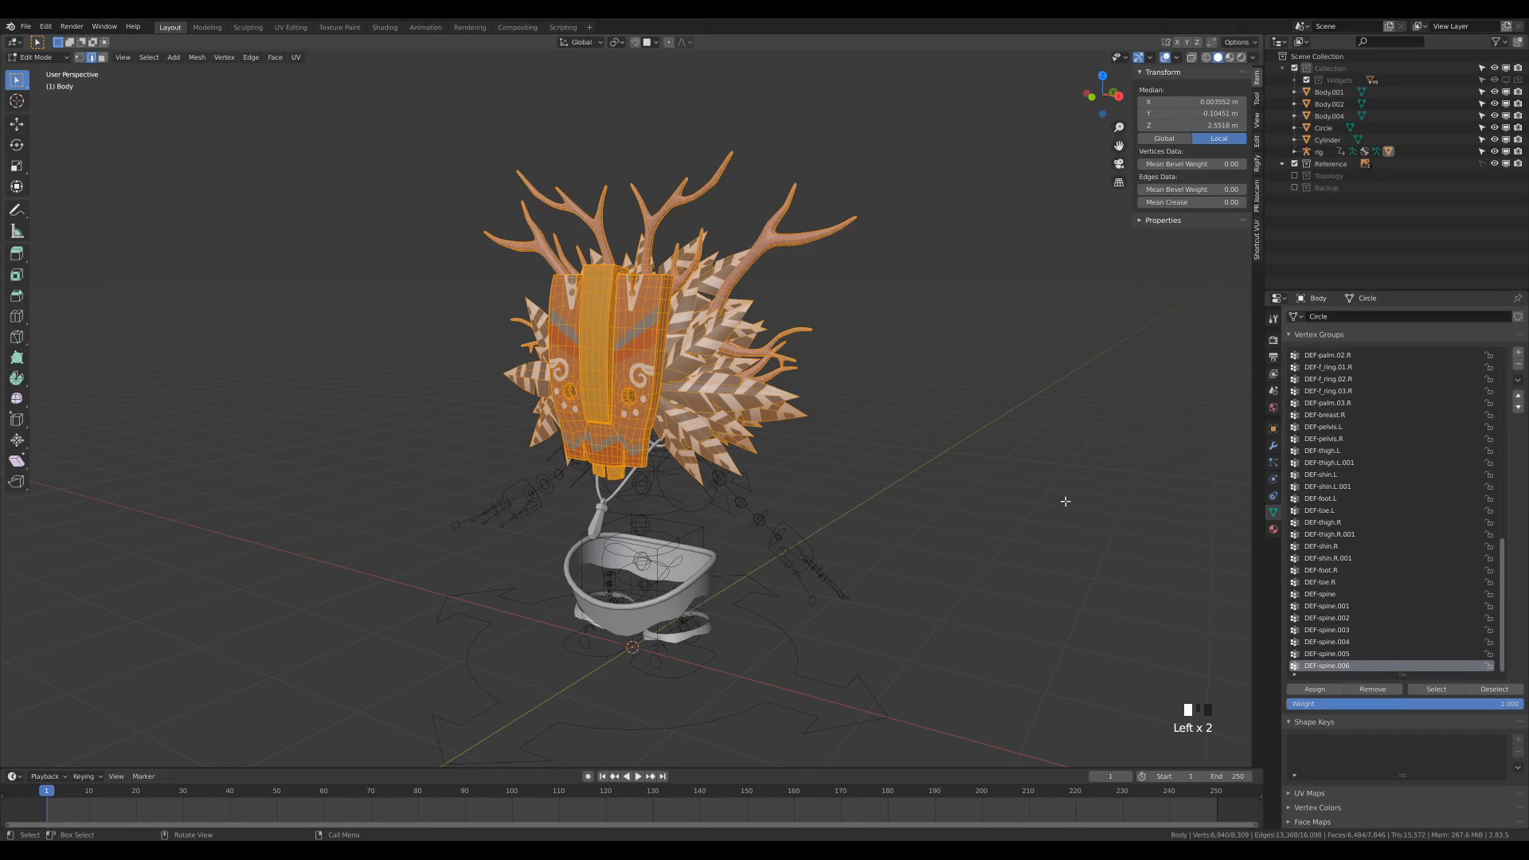
pyautogui.click(1314, 690)
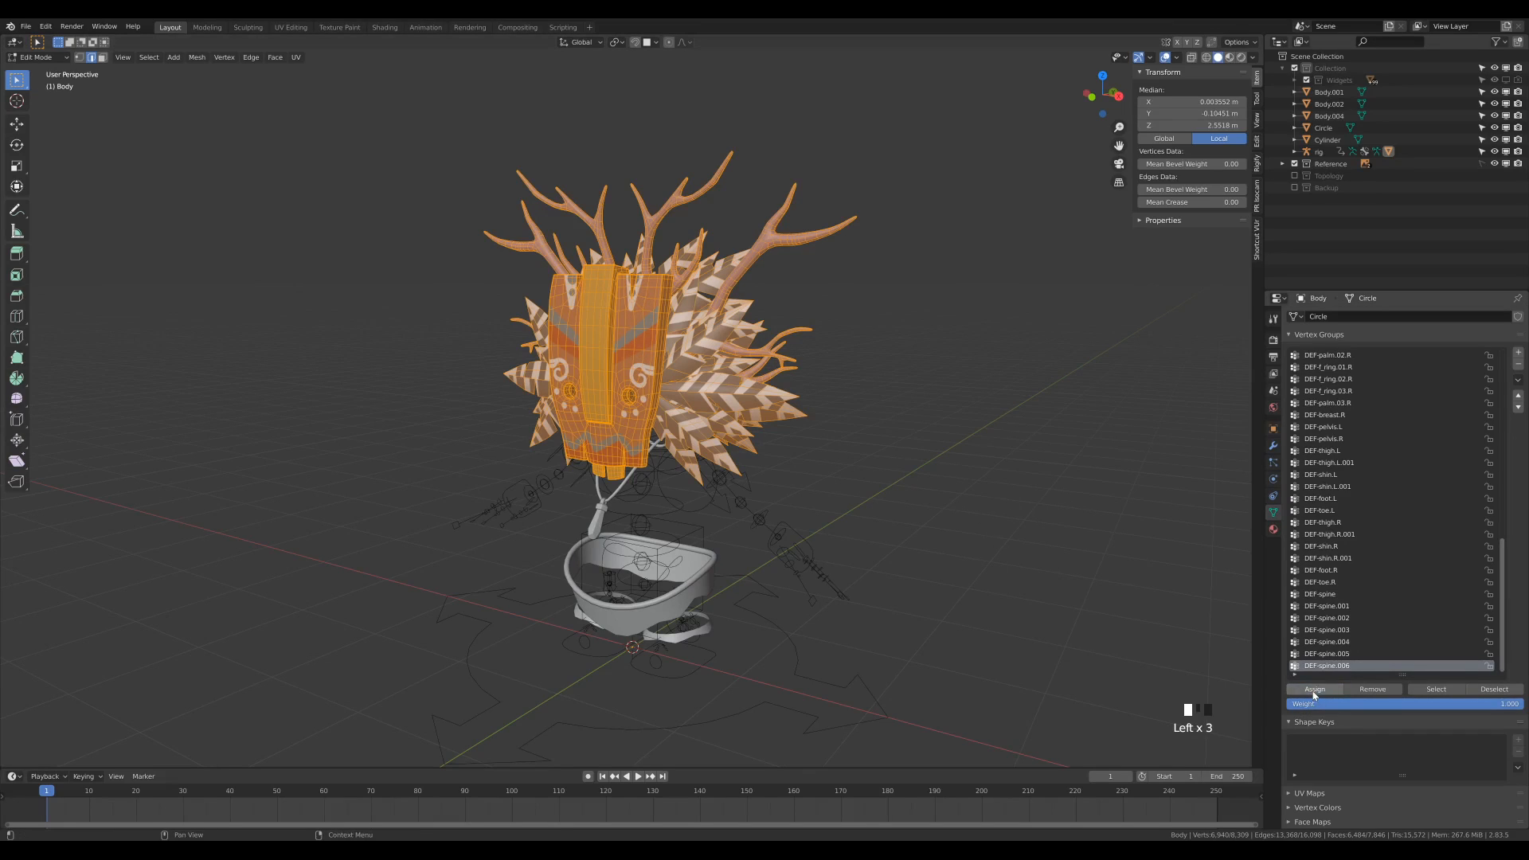
# Step: Reveal the hidden body geometry, leave Edit Mode and switch the Body mesh to Weight Paint mode
pyautogui.hotkey('alt', 'h')
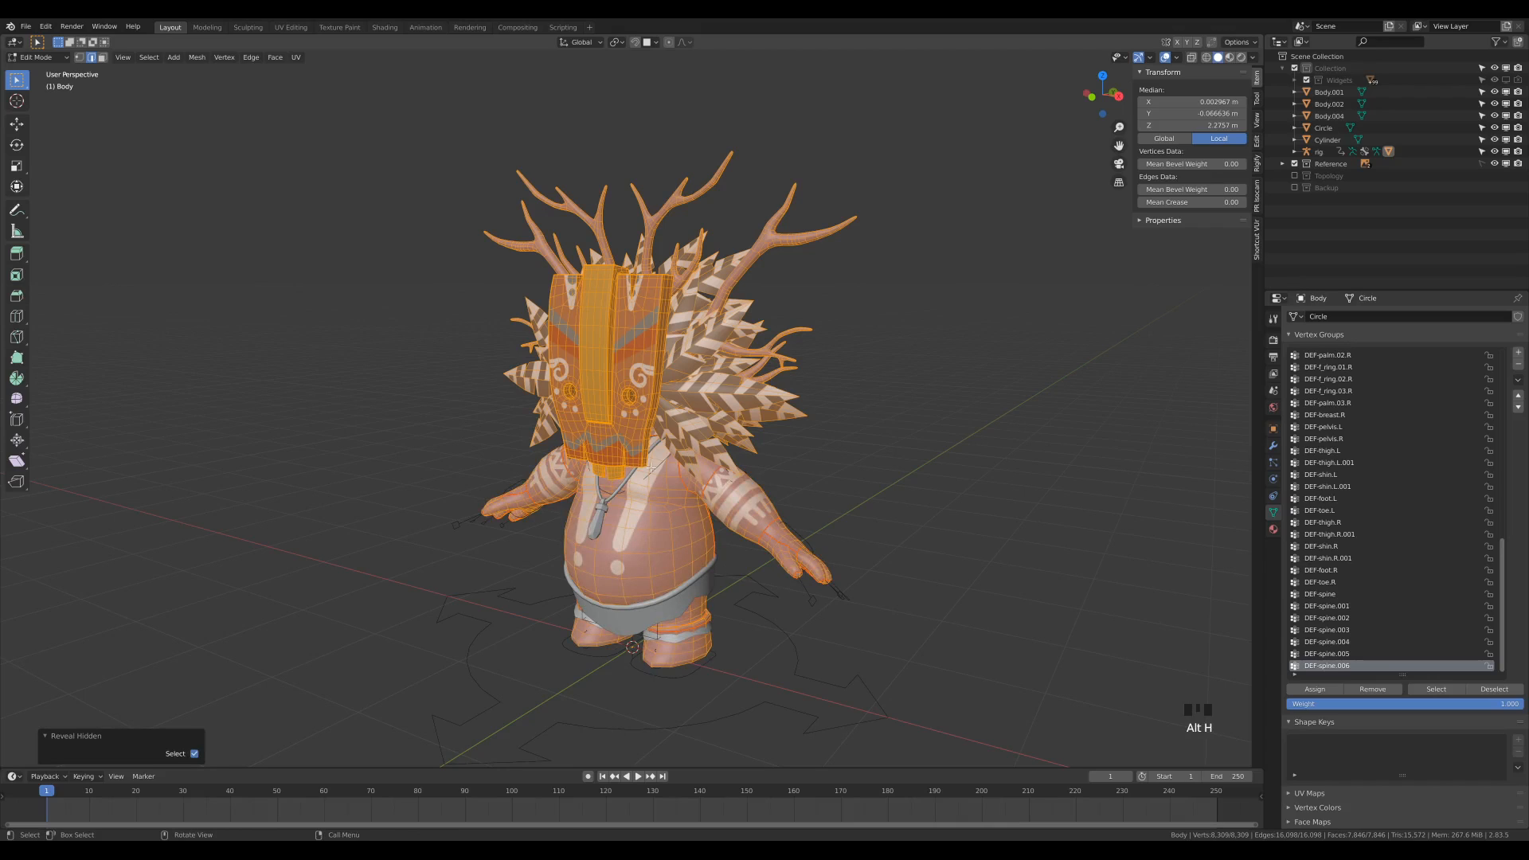
pyautogui.press('Tab')
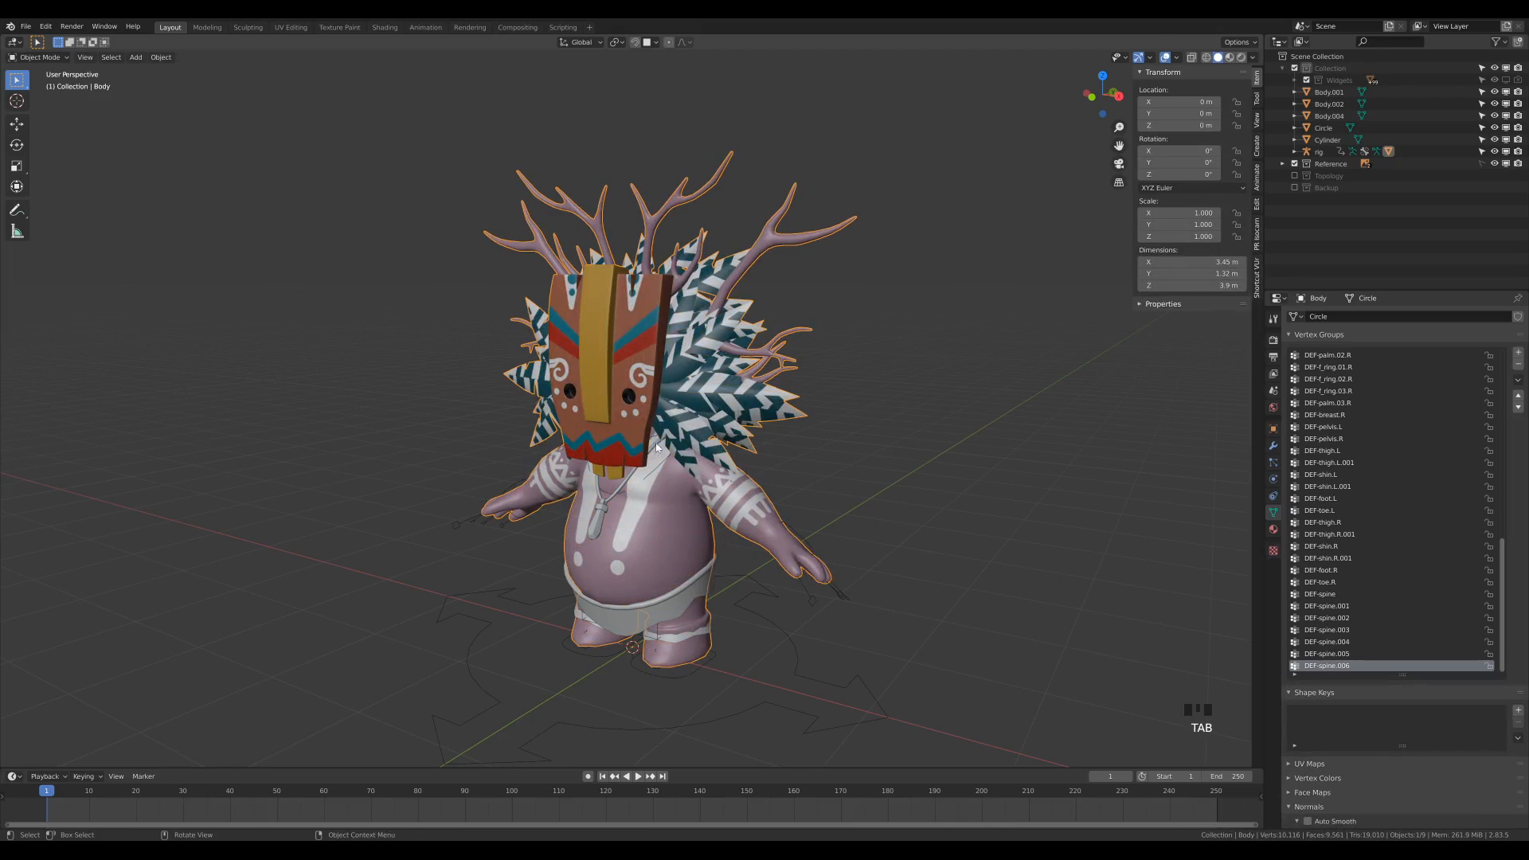
pyautogui.click(42, 58)
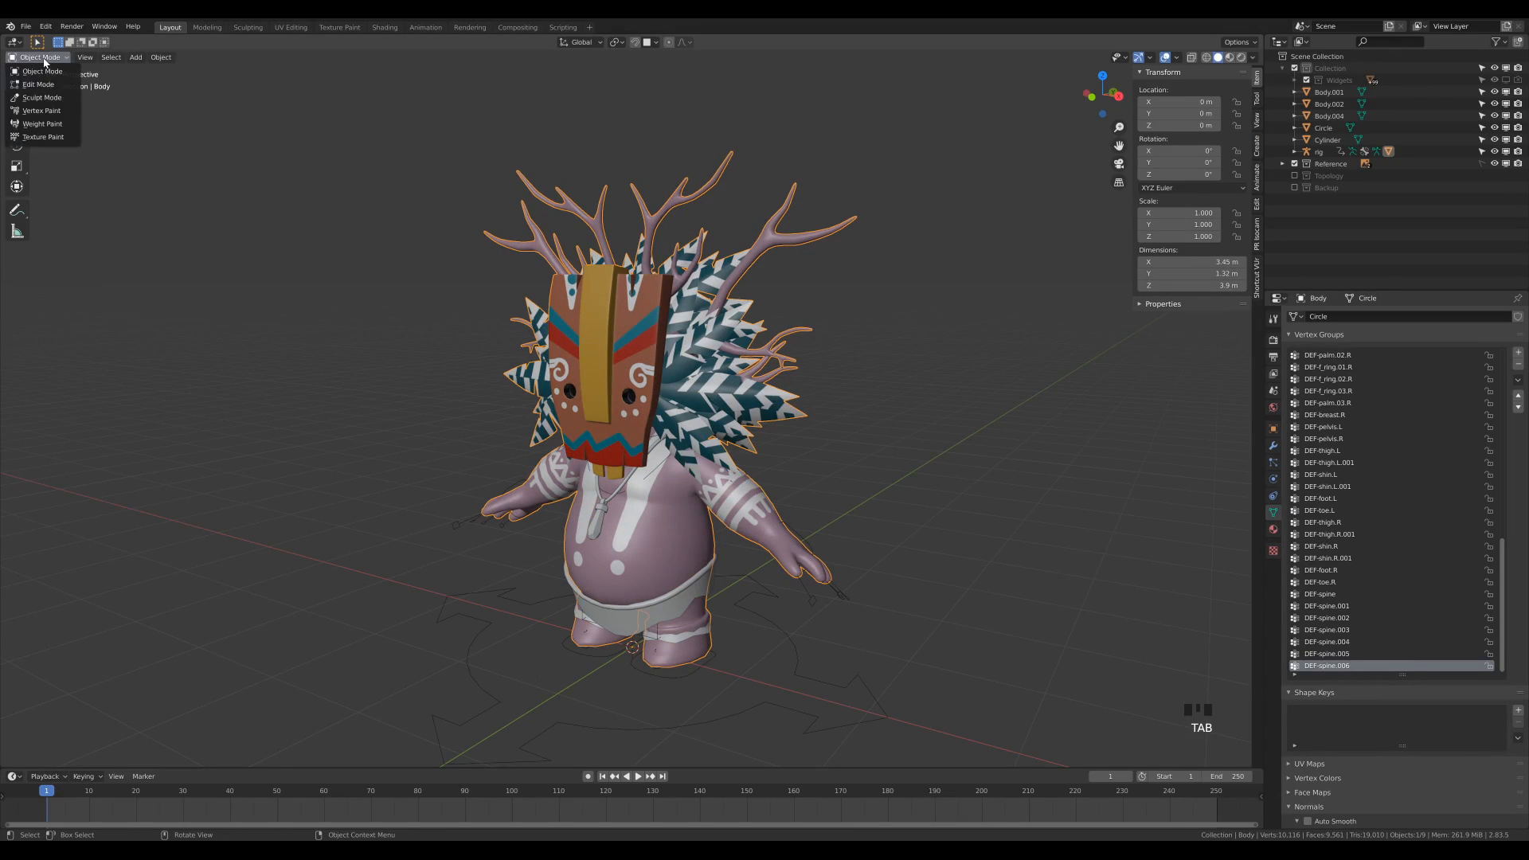
pyautogui.click(42, 124)
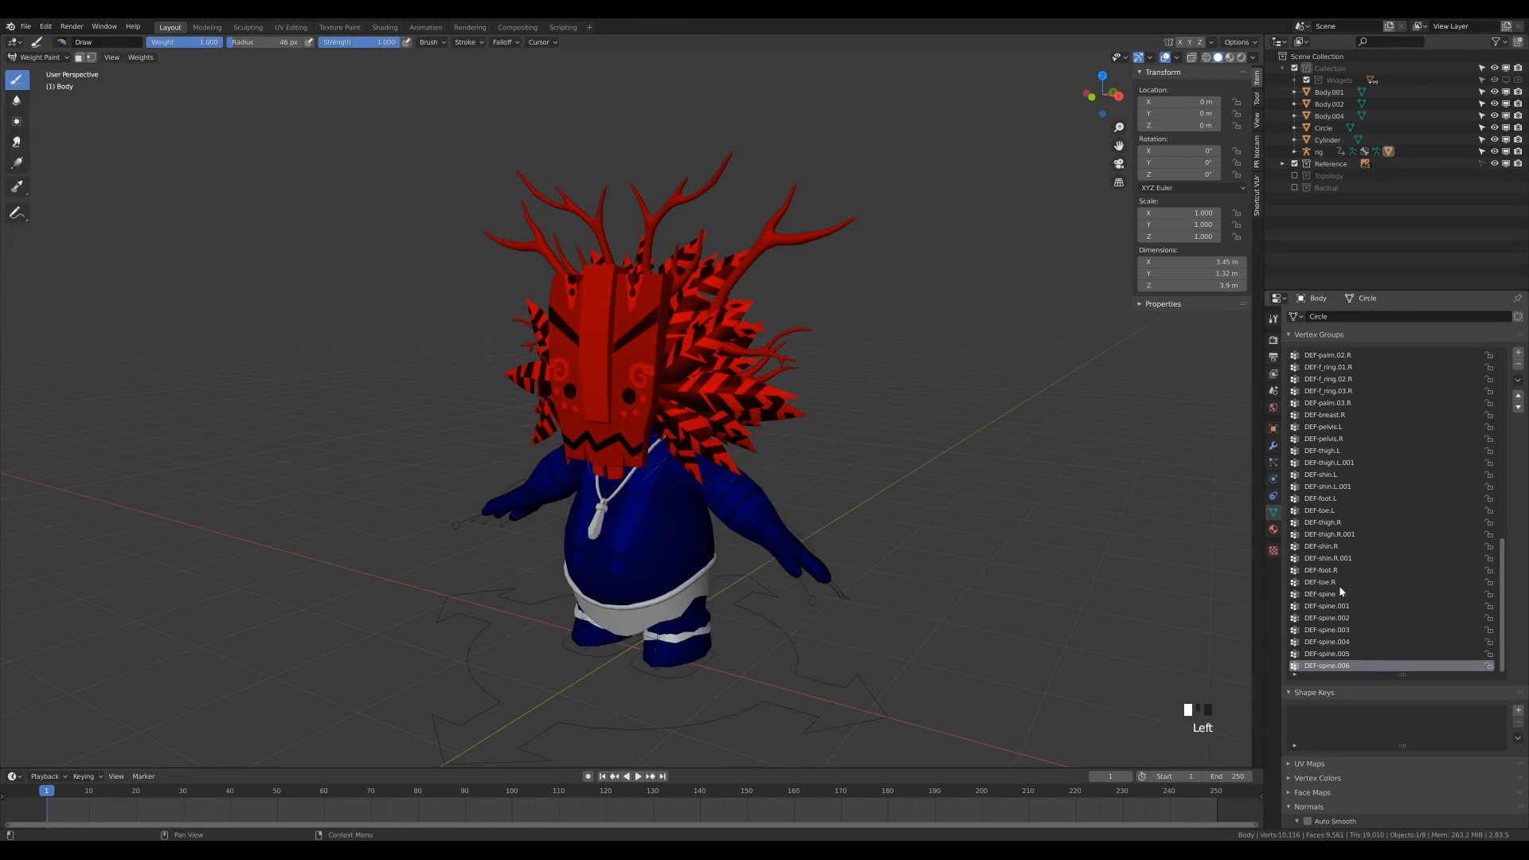
# Step: Examine the weights of the DEF-spine.003 to DEF-spine.006 vertex groups on the body and headgear
pyautogui.click(1360, 634)
pyautogui.click(1355, 651)
pyautogui.click(1355, 639)
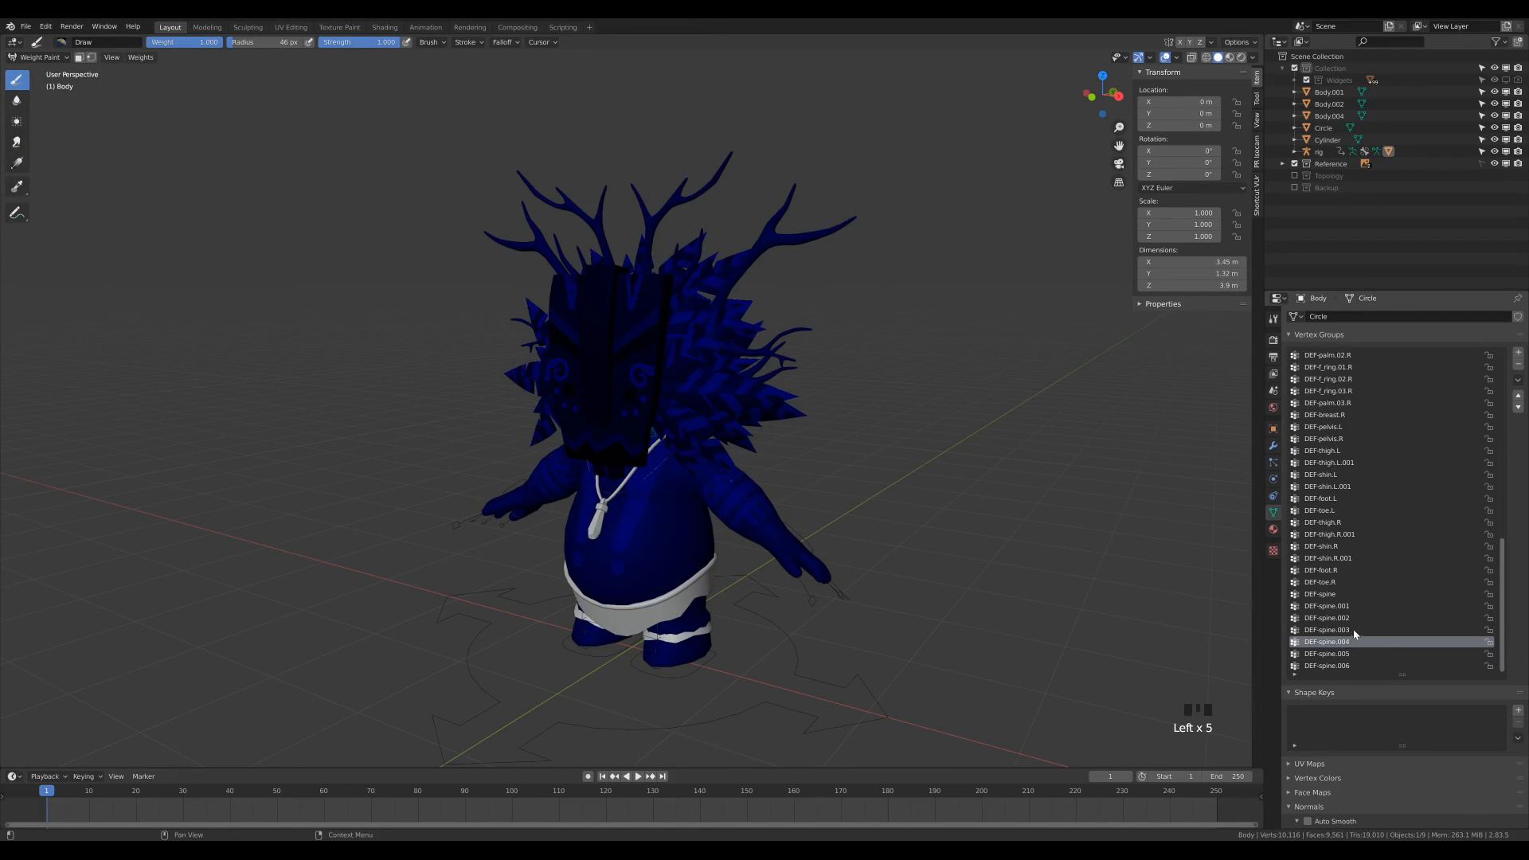
pyautogui.click(1354, 629)
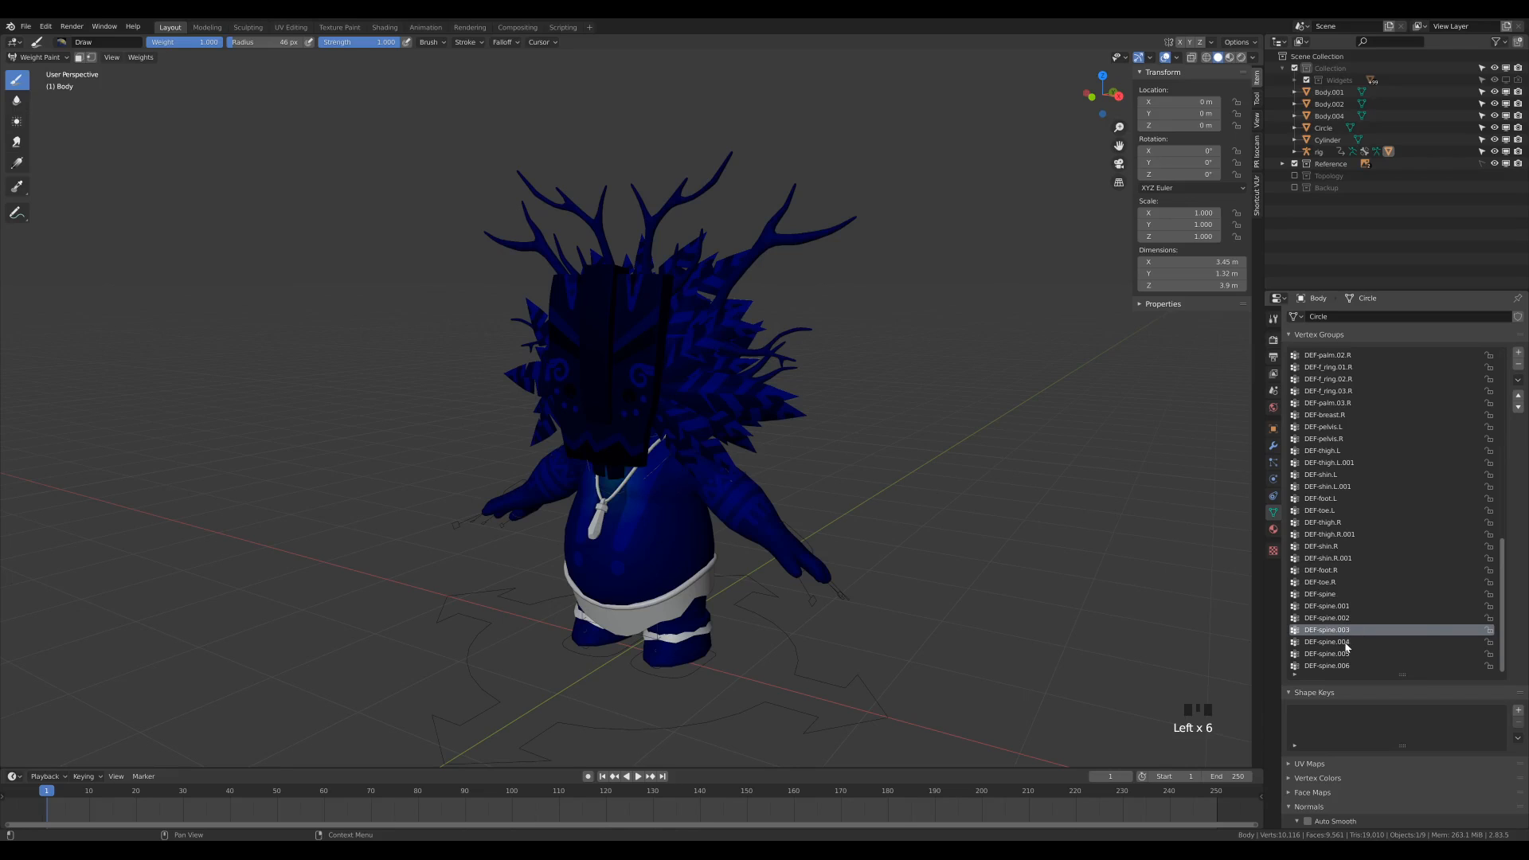
pyautogui.click(1347, 642)
pyautogui.click(1342, 654)
pyautogui.click(1326, 666)
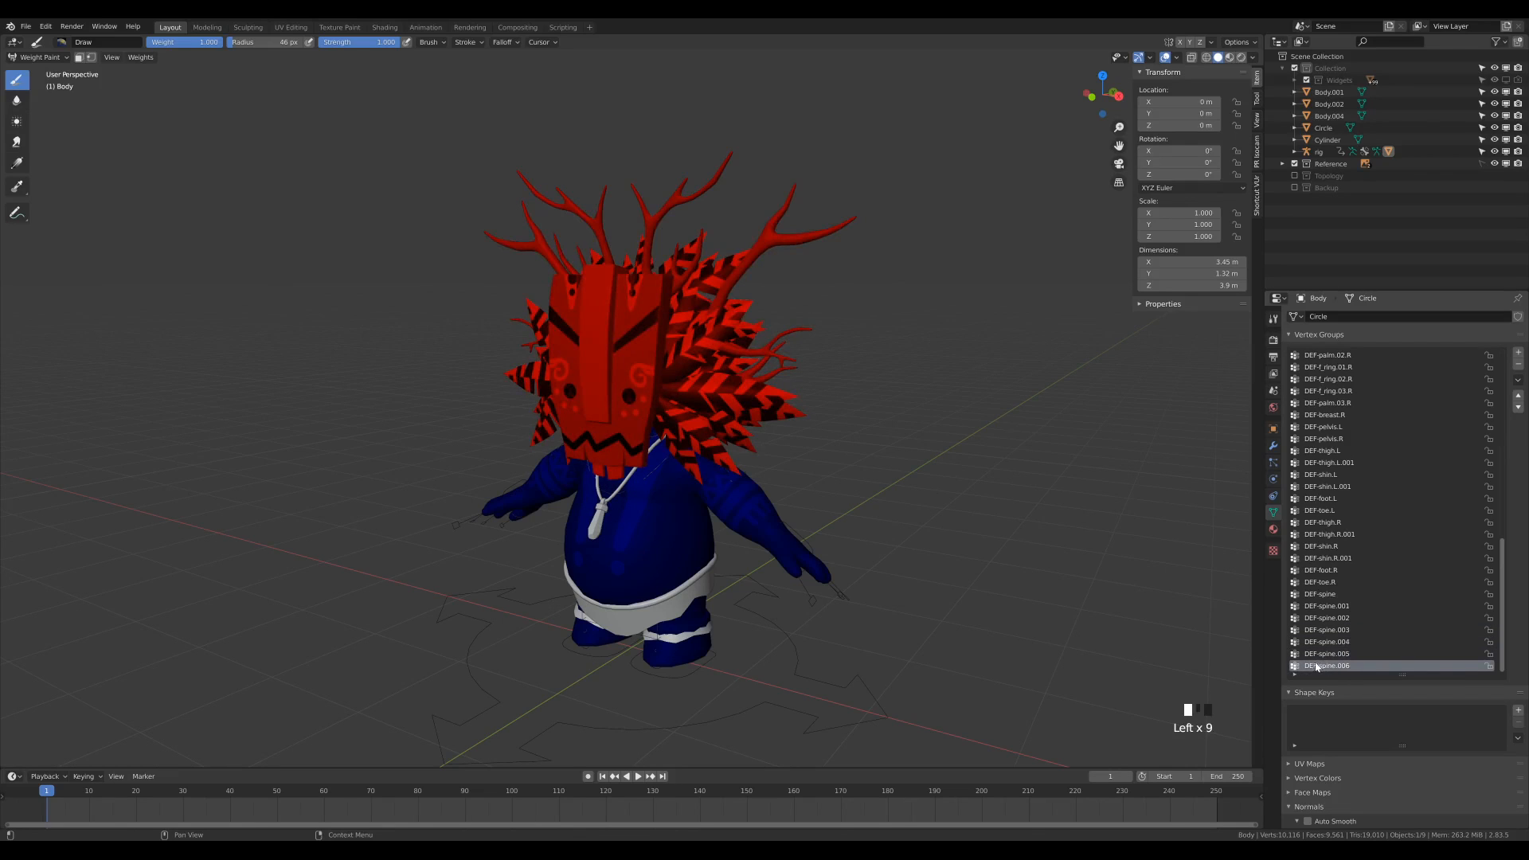
pyautogui.moveTo(731, 383); pyautogui.dragTo(697, 298, button='middle')
pyautogui.moveTo(844, 419); pyautogui.dragTo(591, 439, button='middle')
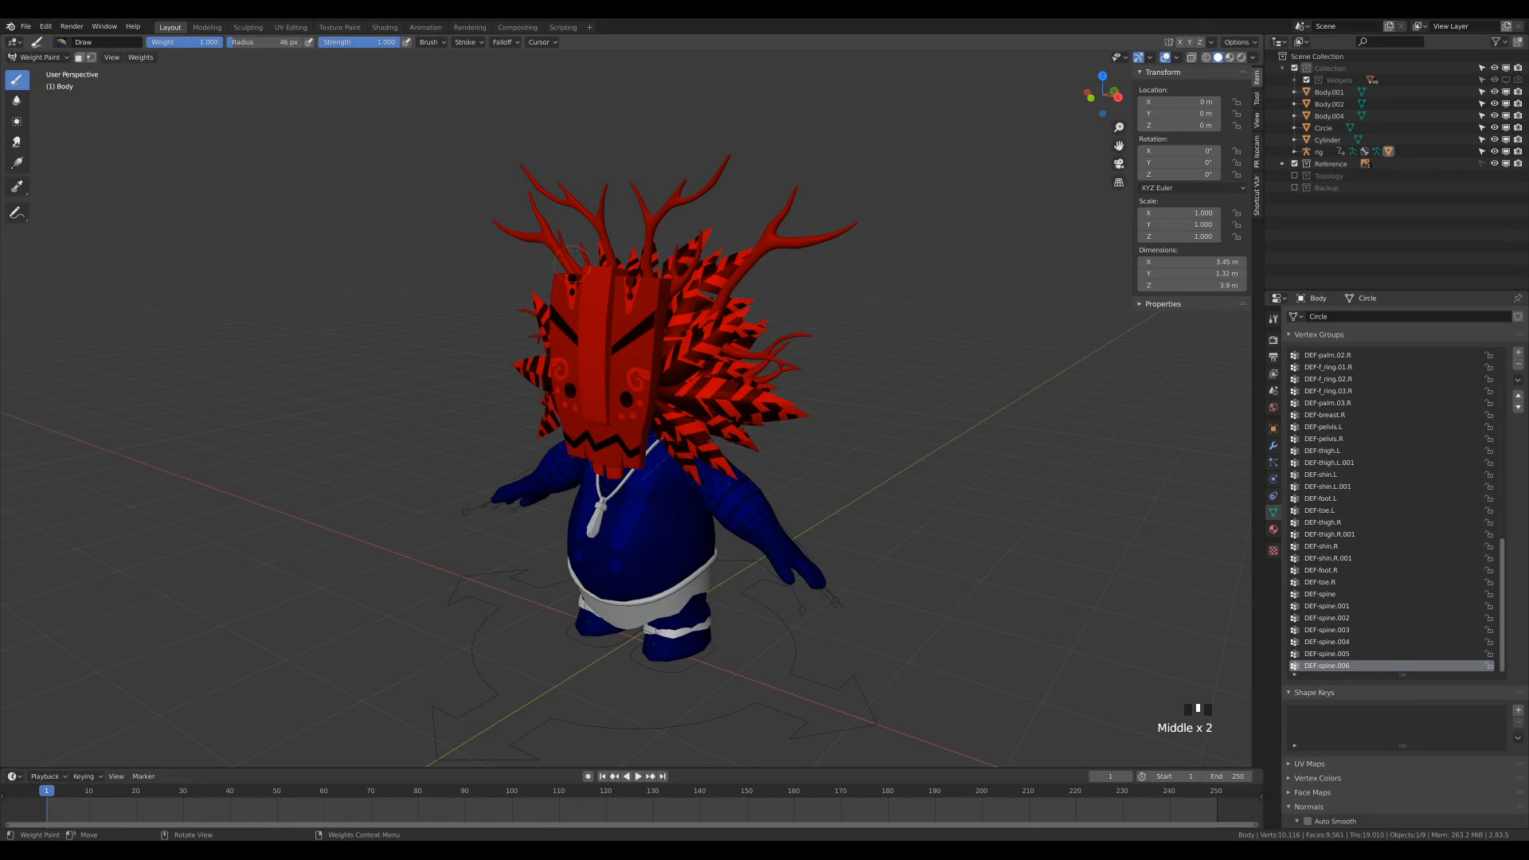
pyautogui.moveTo(906, 352); pyautogui.dragTo(871, 324, button='middle')
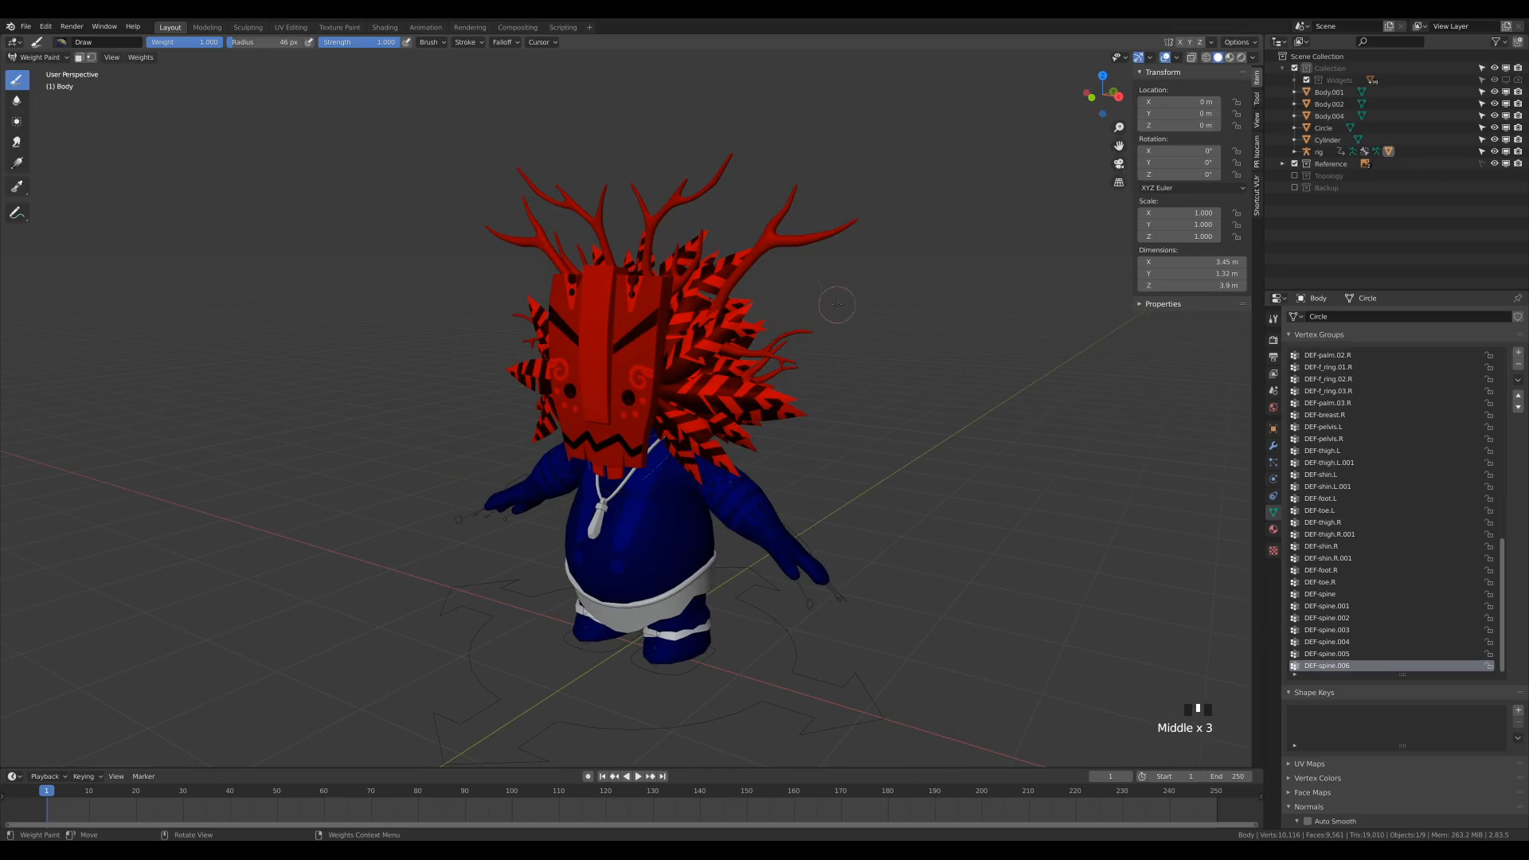
# Step: Leave Weight Paint mode, put the rig into Pose Mode and enable X-ray so its controls show through the mesh
pyautogui.hotkey('ctrl', 'Tab')
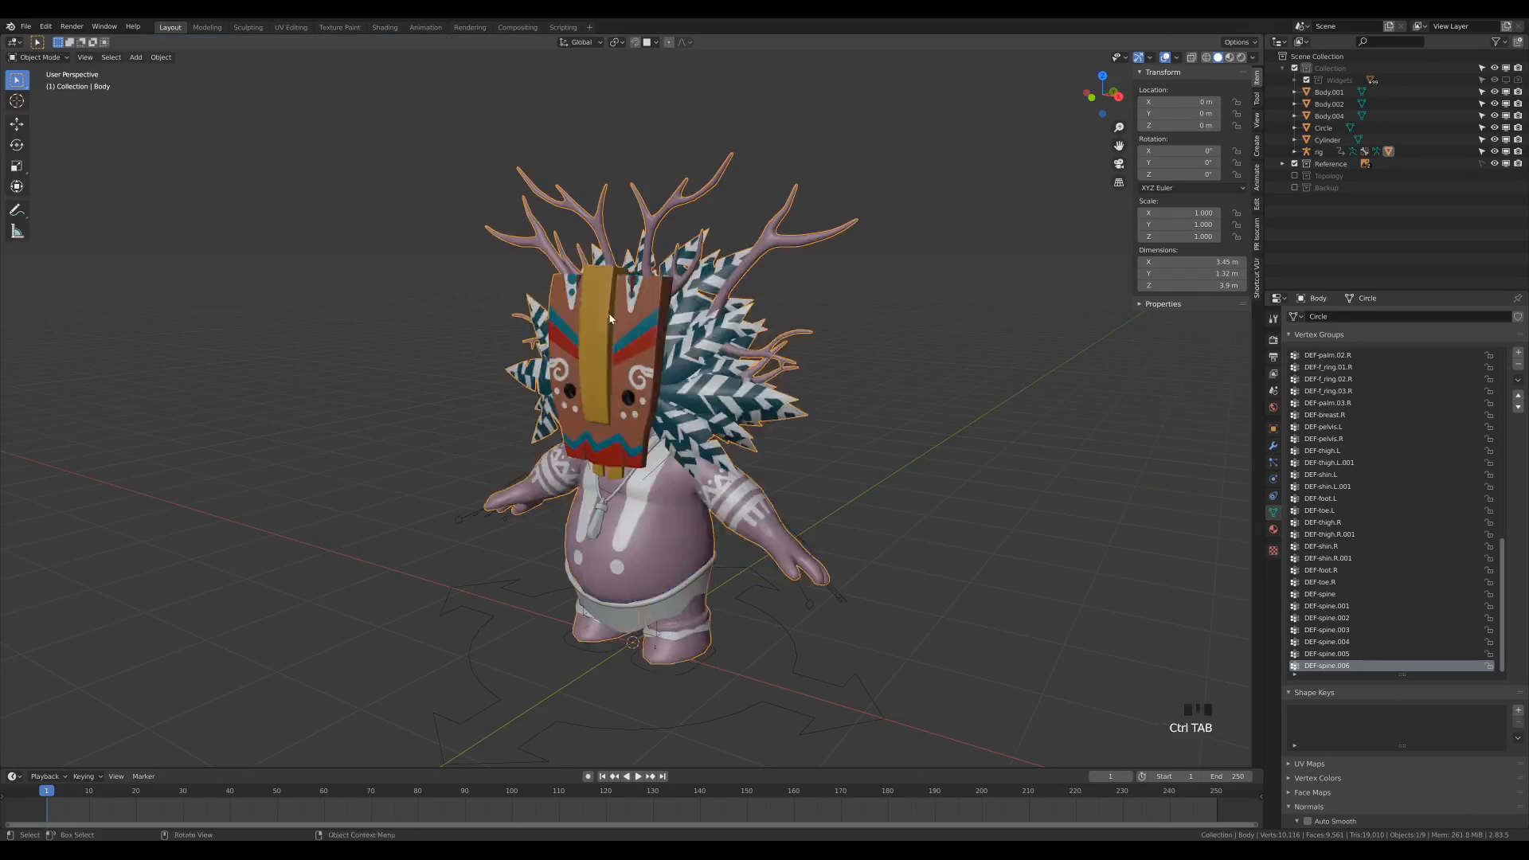
pyautogui.click(778, 624)
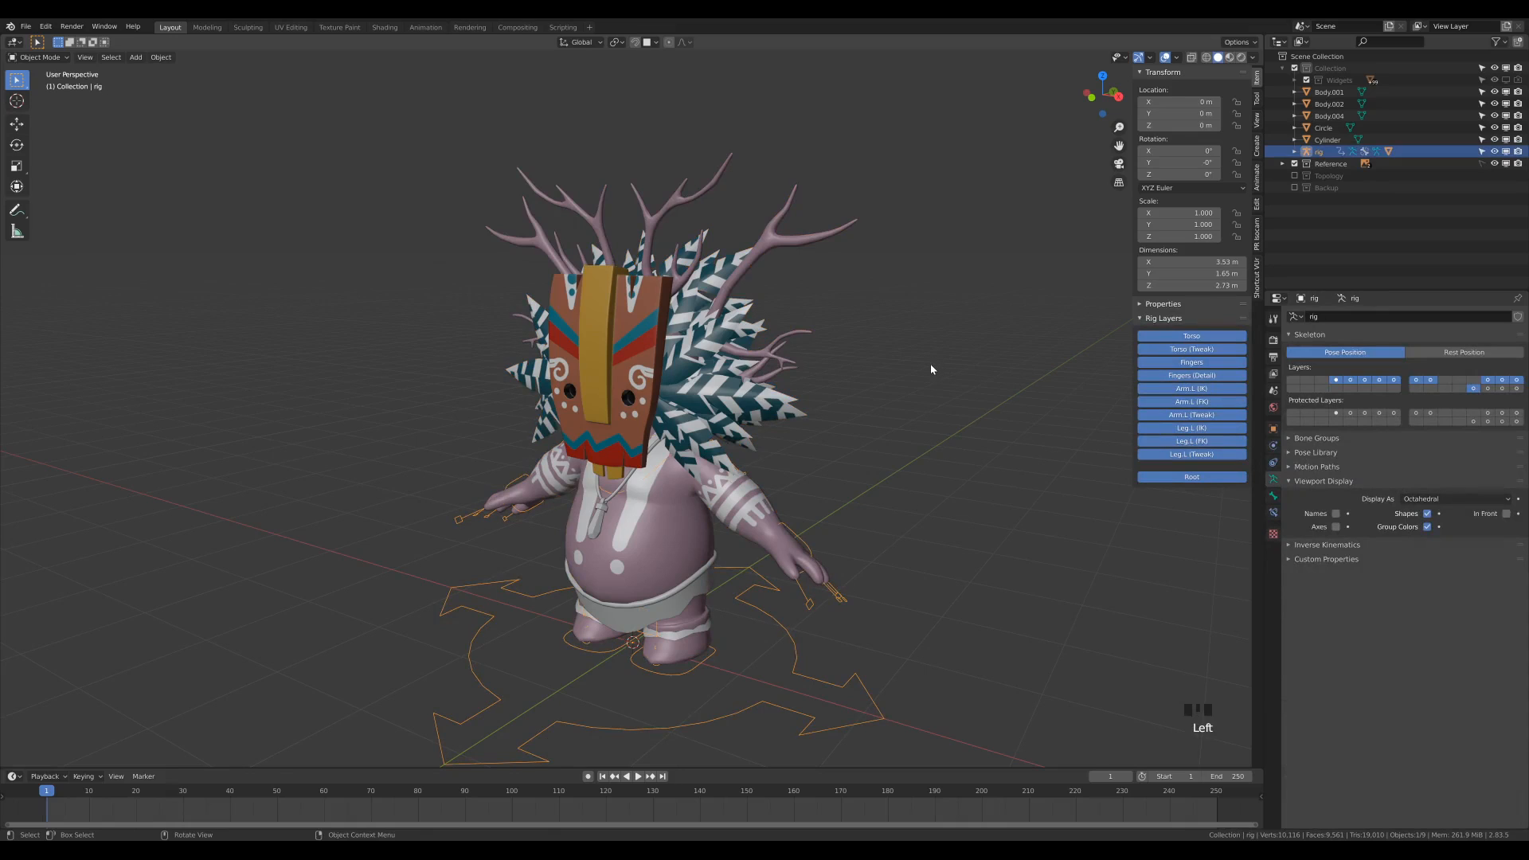
pyautogui.hotkey('ctrl', 'Tab')
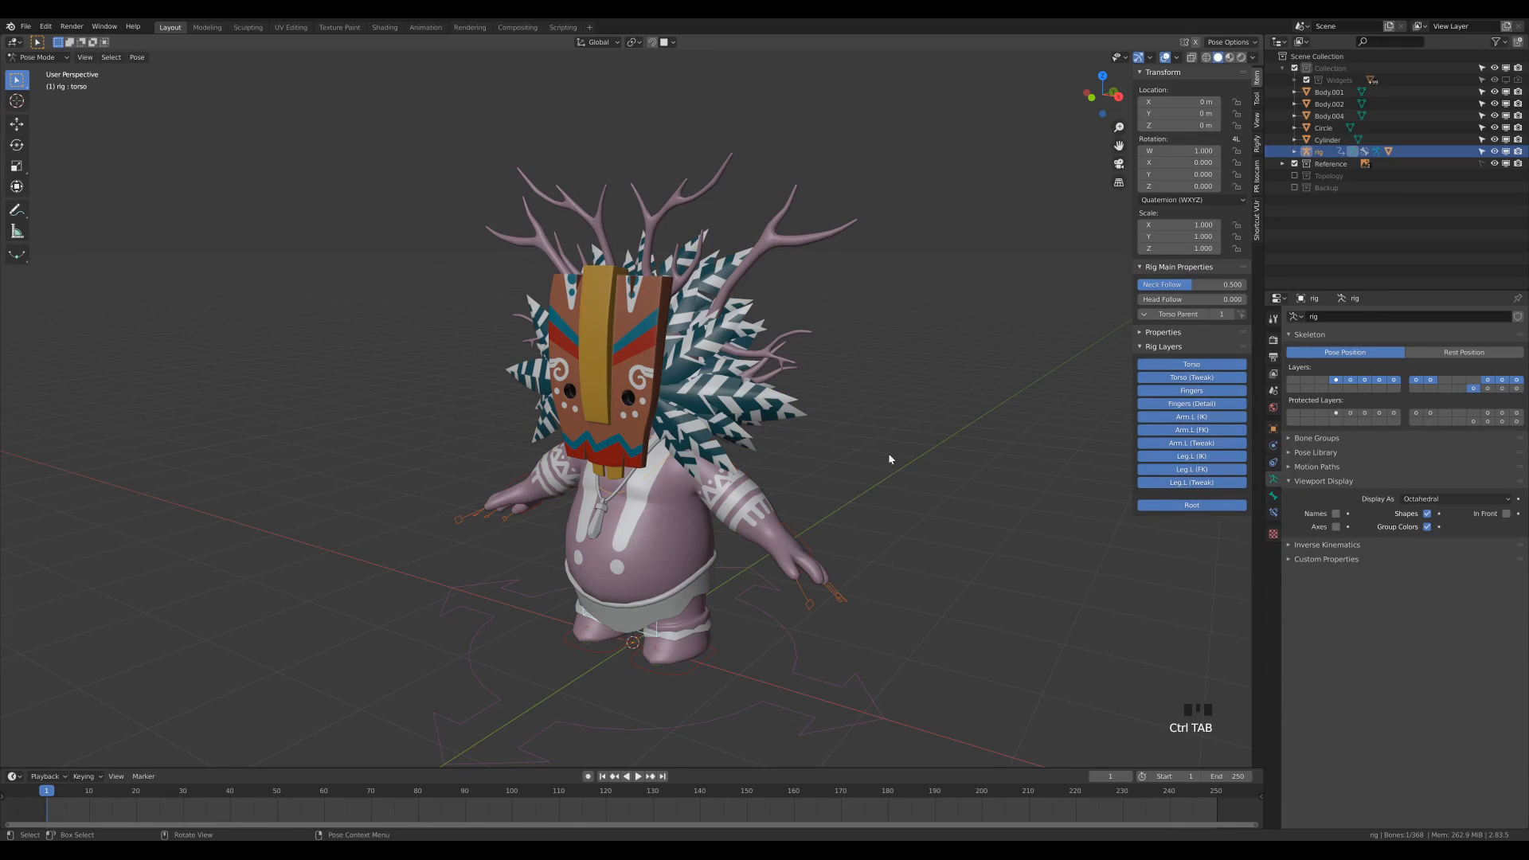
pyautogui.moveTo(748, 305); pyautogui.dragTo(701, 307, button='middle')
pyautogui.scroll(-1, 741, 311)
pyautogui.press('z')
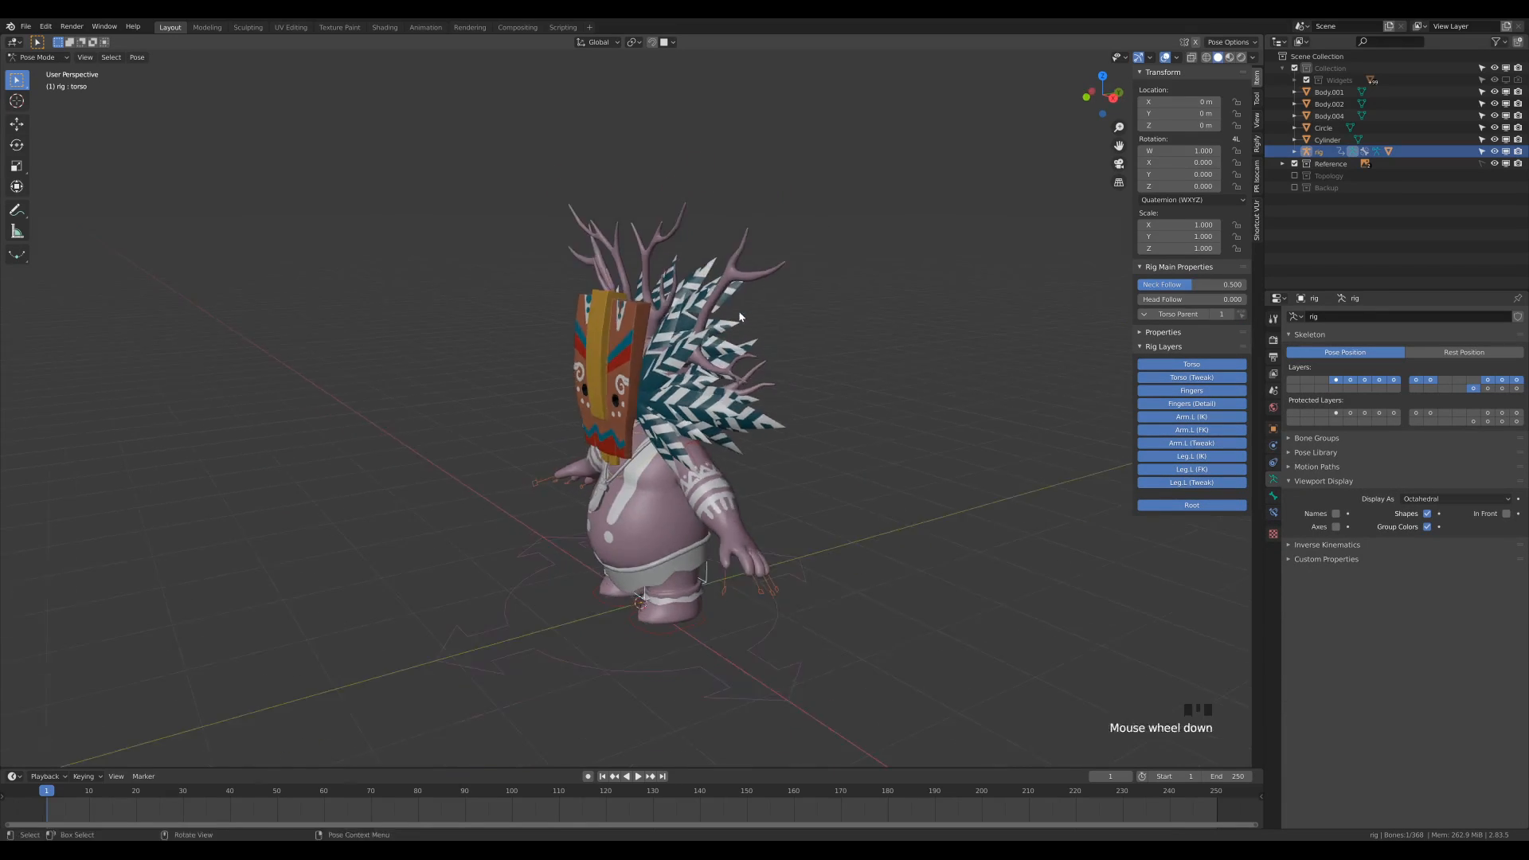
pyautogui.scroll(2, 693, 346)
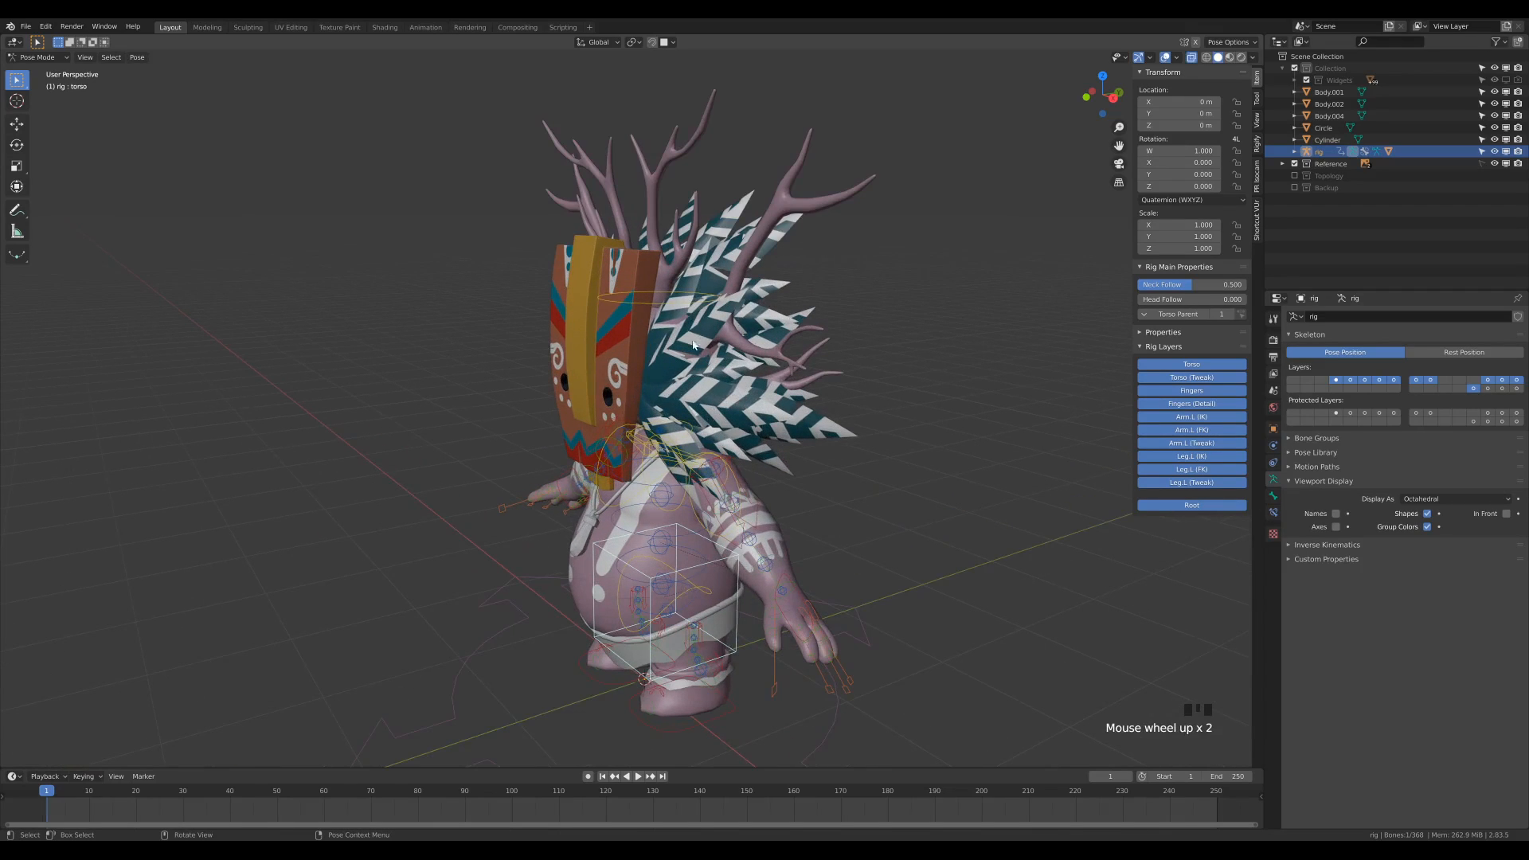
# Step: Try rotating the head control, both in the view plane and as a trackball rotation, and cancel each rotation
pyautogui.click(658, 308)
pyautogui.moveTo(825, 395)
pyautogui.mouseDown(button='middle')
pyautogui.moveTo(897, 440)
pyautogui.moveTo(840, 437)
pyautogui.moveTo(819, 407)
pyautogui.mouseUp(button='middle')
pyautogui.scroll(-2, 820, 423)
pyautogui.press('r')
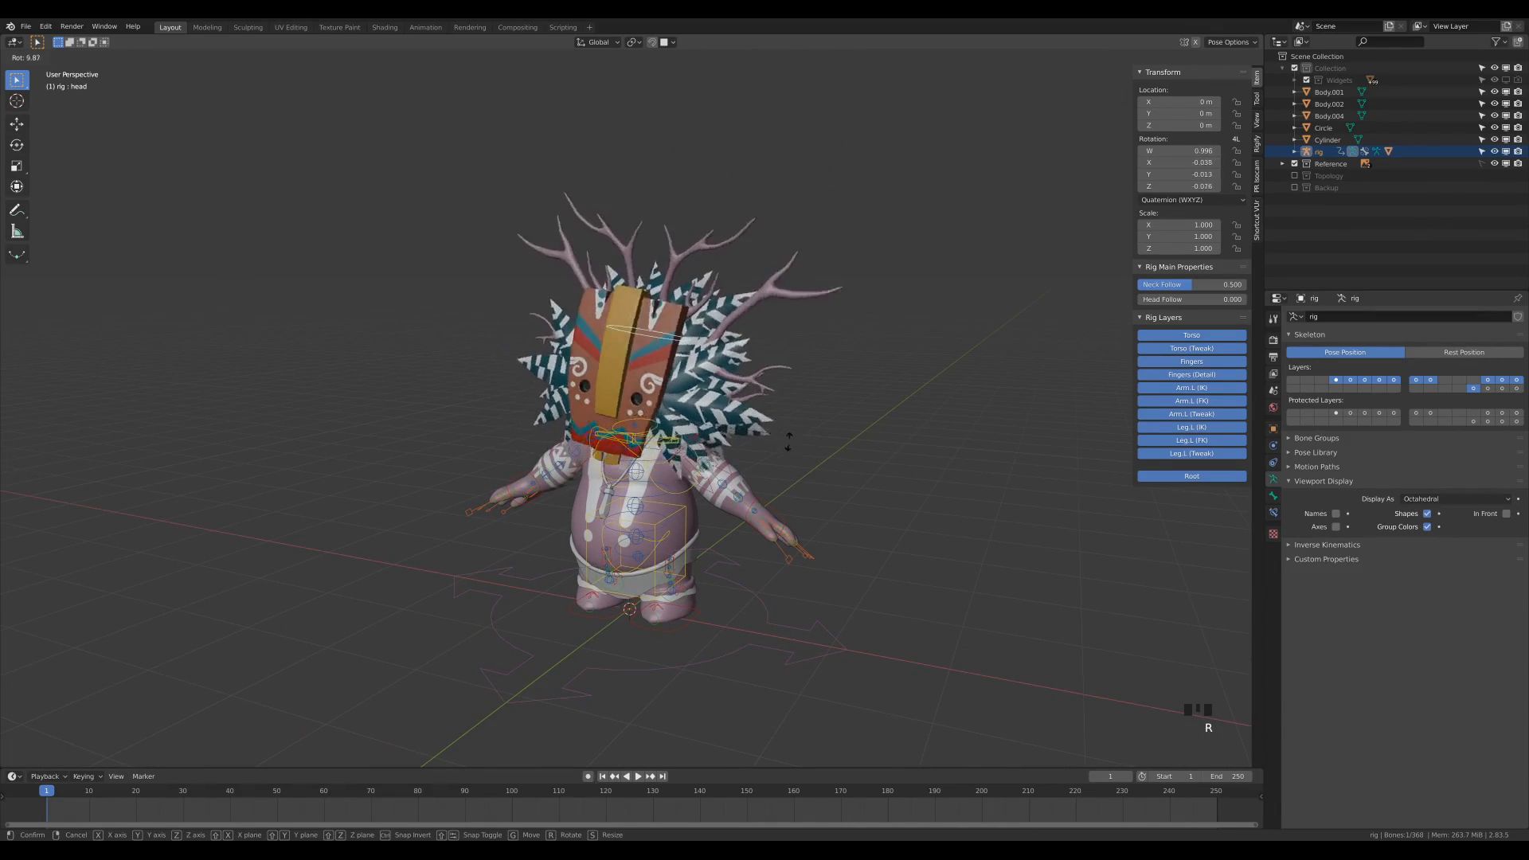
pyautogui.rightClick(767, 407)
pyautogui.press('r')
pyautogui.press('r')
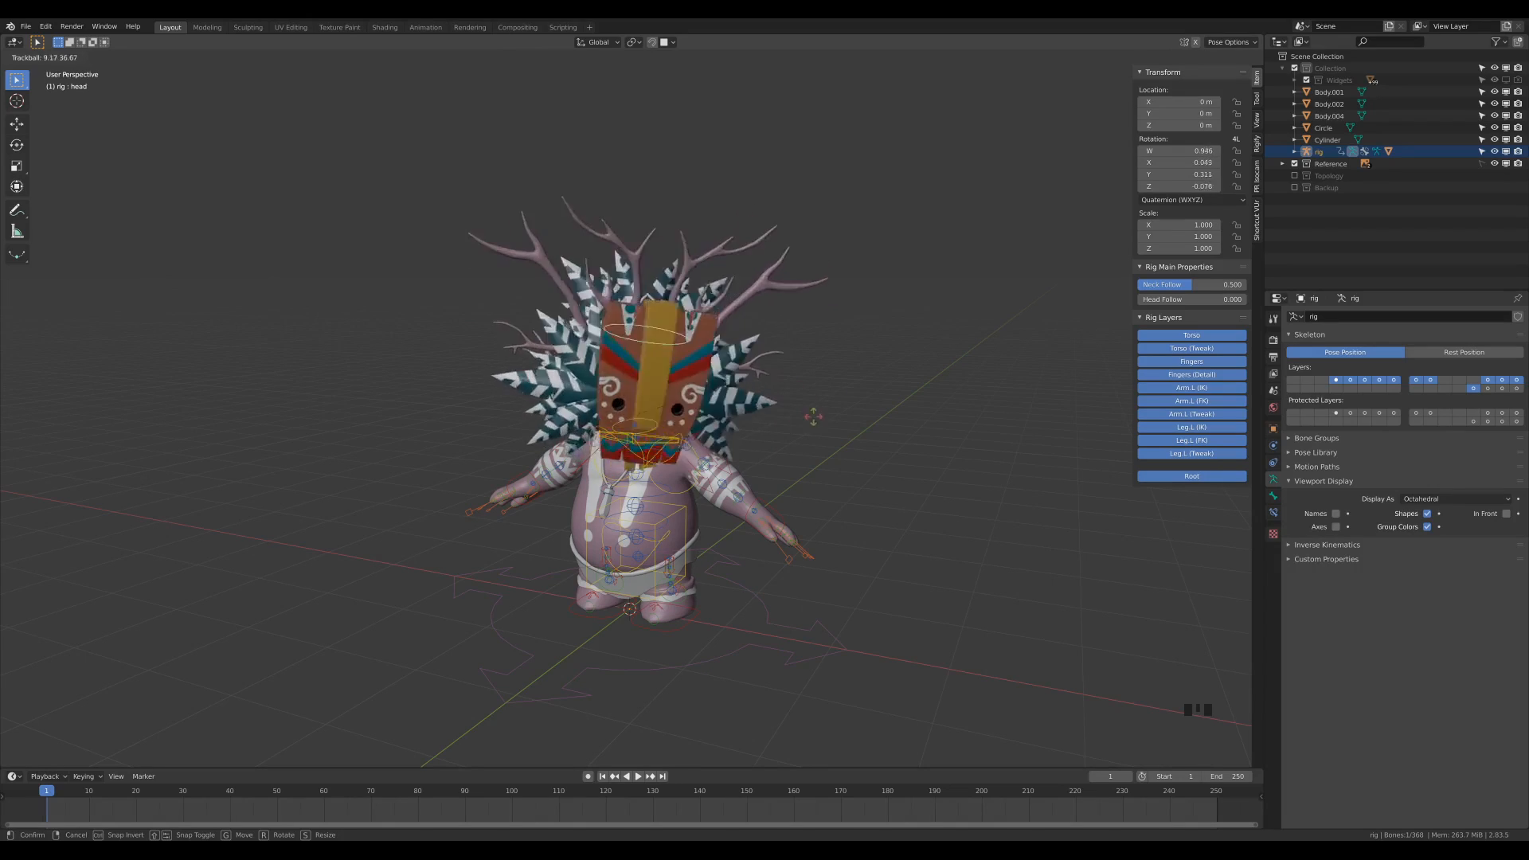
pyautogui.rightClick(787, 414)
pyautogui.moveTo(787, 415)
pyautogui.mouseDown(button='middle')
pyautogui.moveTo(772, 389)
pyautogui.moveTo(806, 403)
pyautogui.moveTo(776, 417)
pyautogui.mouseUp(button='middle')
pyautogui.scroll(2, 765, 437)
pyautogui.scroll(-1, 765, 437)
pyautogui.scroll(1, 803, 417)
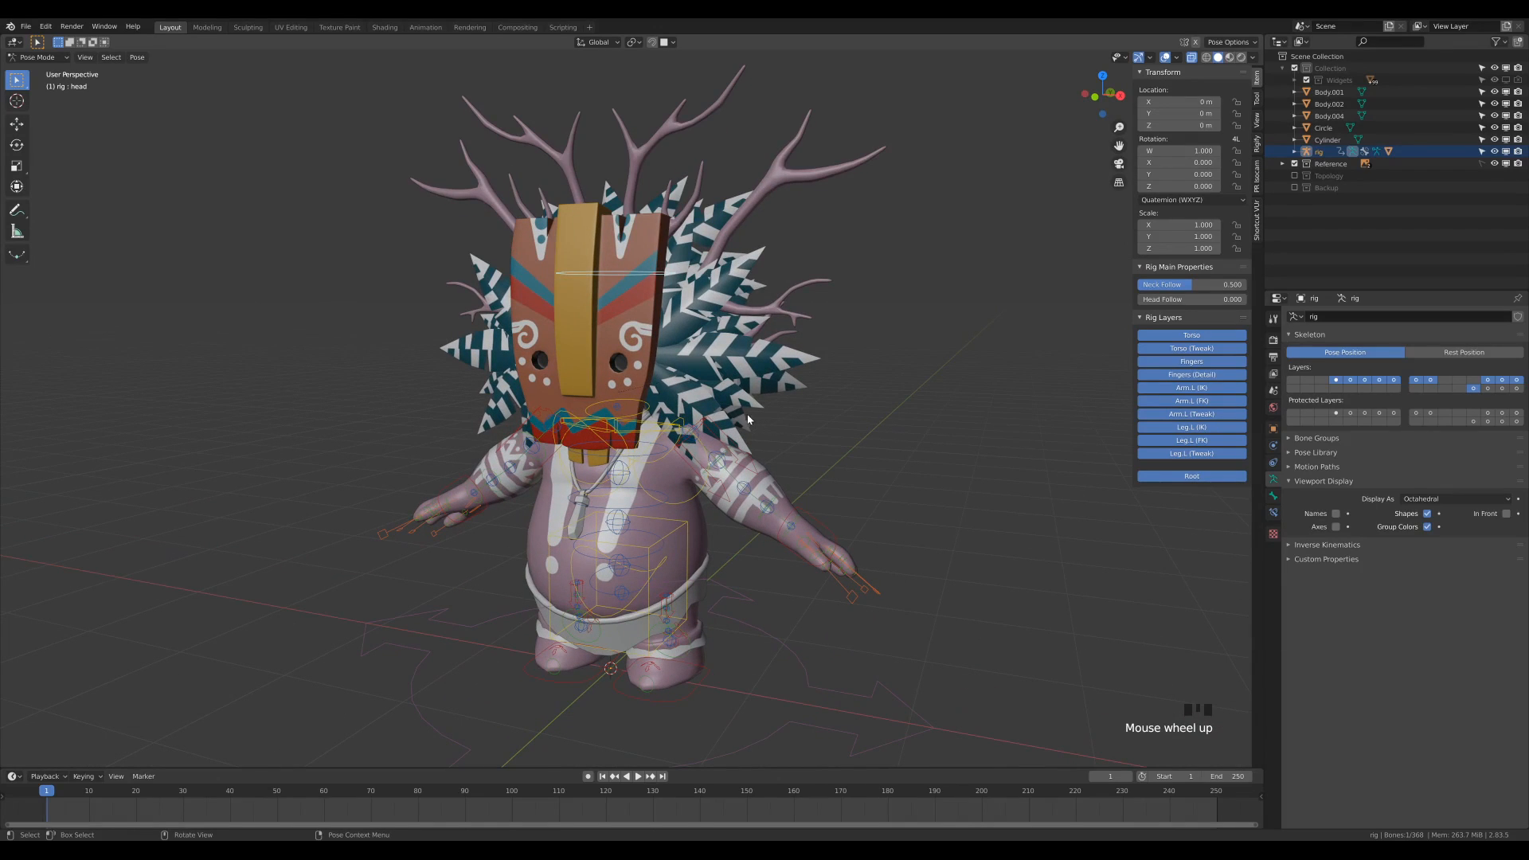
# Step: Return the rig to Object Mode and inspect the necklace, pendant, loincloth and leg bands on the body
pyautogui.hotkey('ctrl', 'Tab')
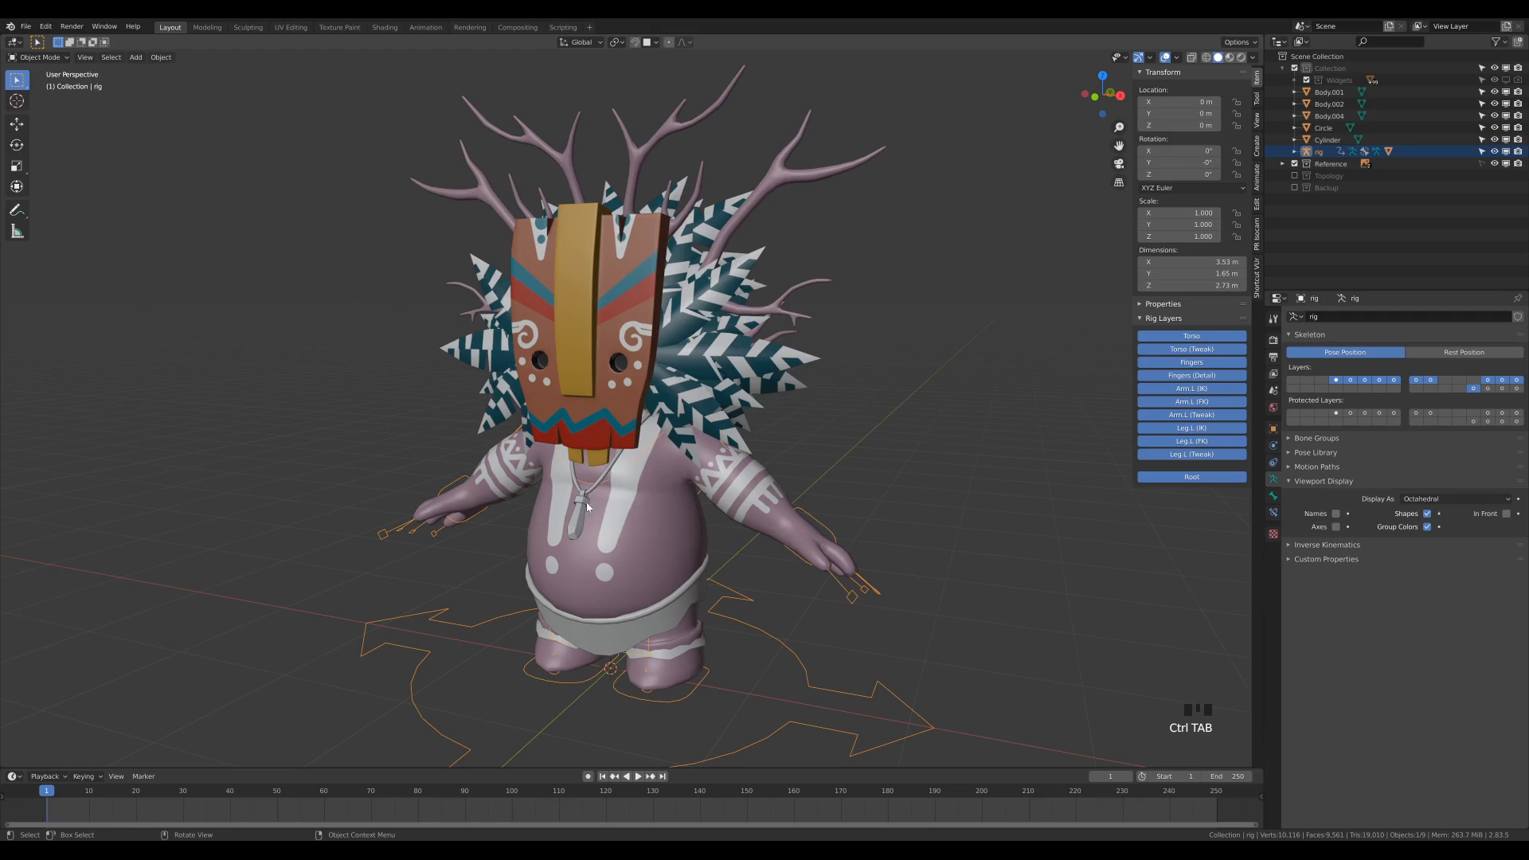
pyautogui.moveTo(739, 524); pyautogui.dragTo(661, 526, button='middle')
pyautogui.moveTo(744, 549)
pyautogui.mouseDown(button='middle')
pyautogui.moveTo(816, 611)
pyautogui.moveTo(749, 575)
pyautogui.mouseUp(button='middle')
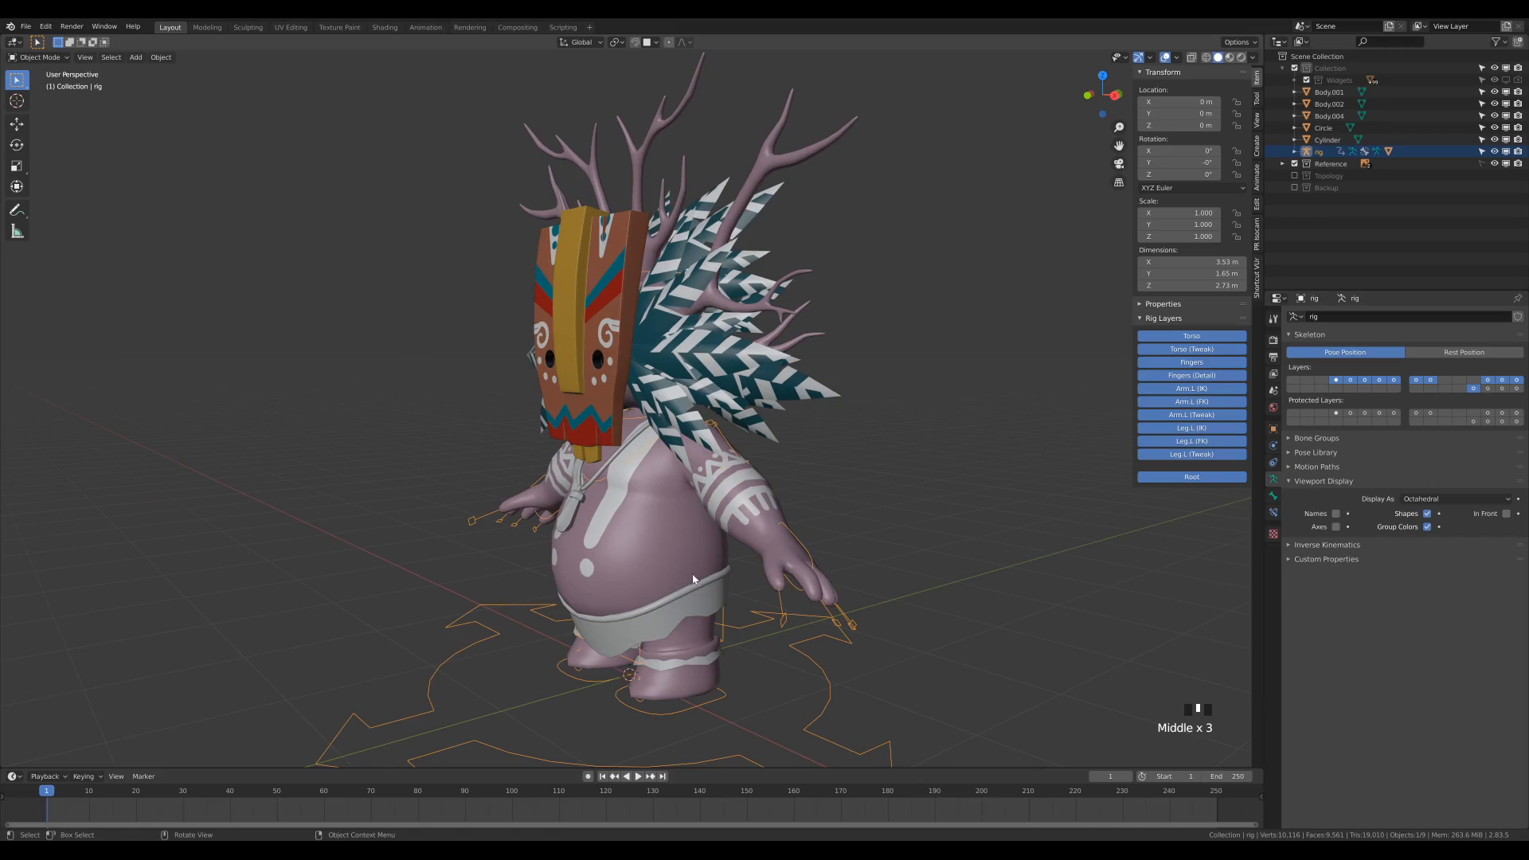
pyautogui.scroll(3, 581, 535)
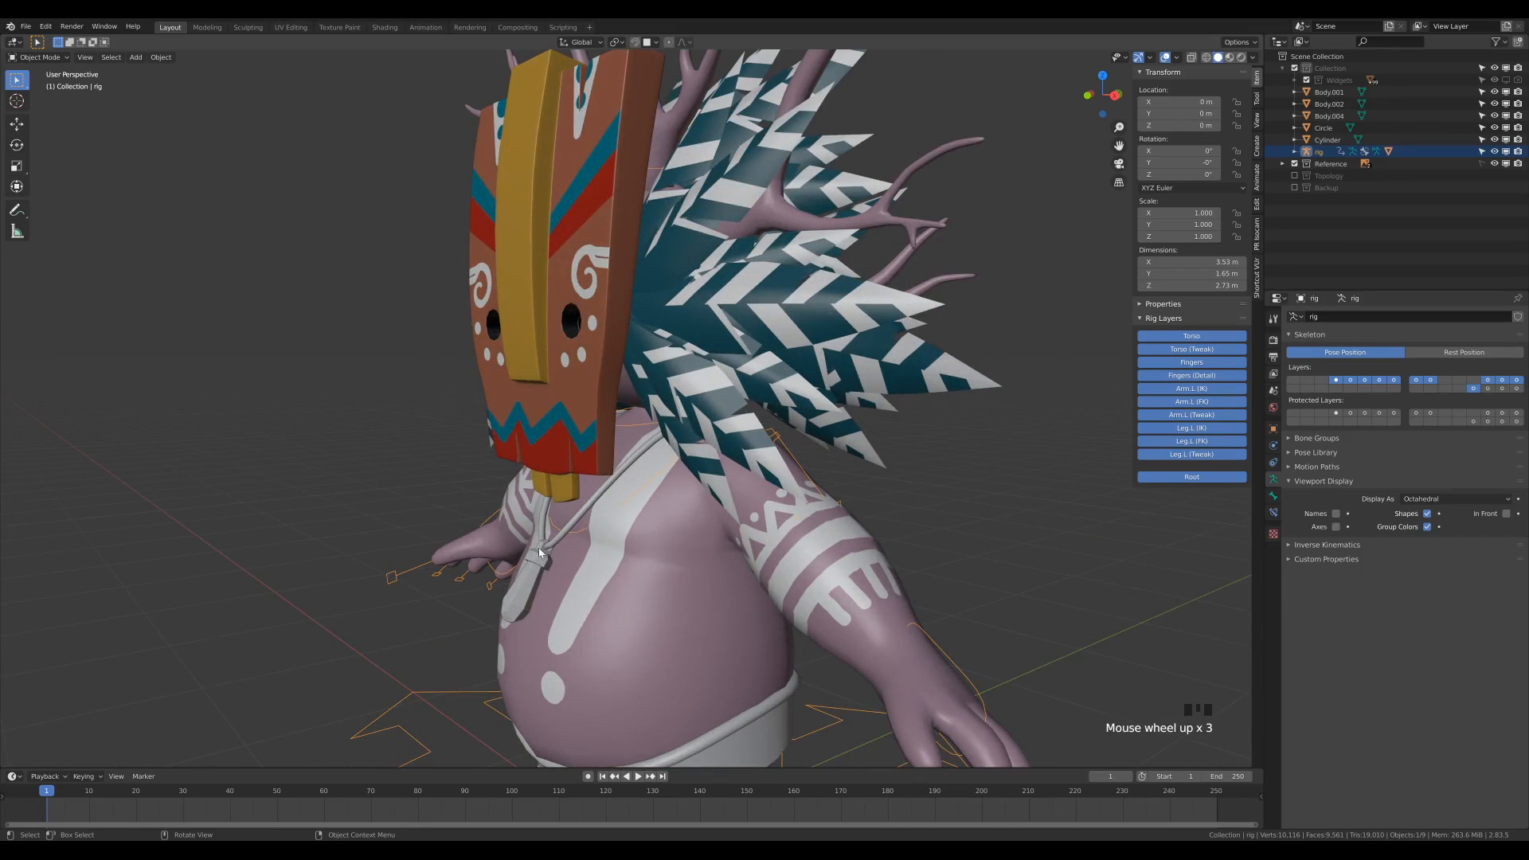
pyautogui.moveTo(629, 564); pyautogui.dragTo(629, 600, button='middle')
pyautogui.moveTo(828, 555); pyautogui.dragTo(795, 529, button='middle')
pyautogui.scroll(-3, 791, 527)
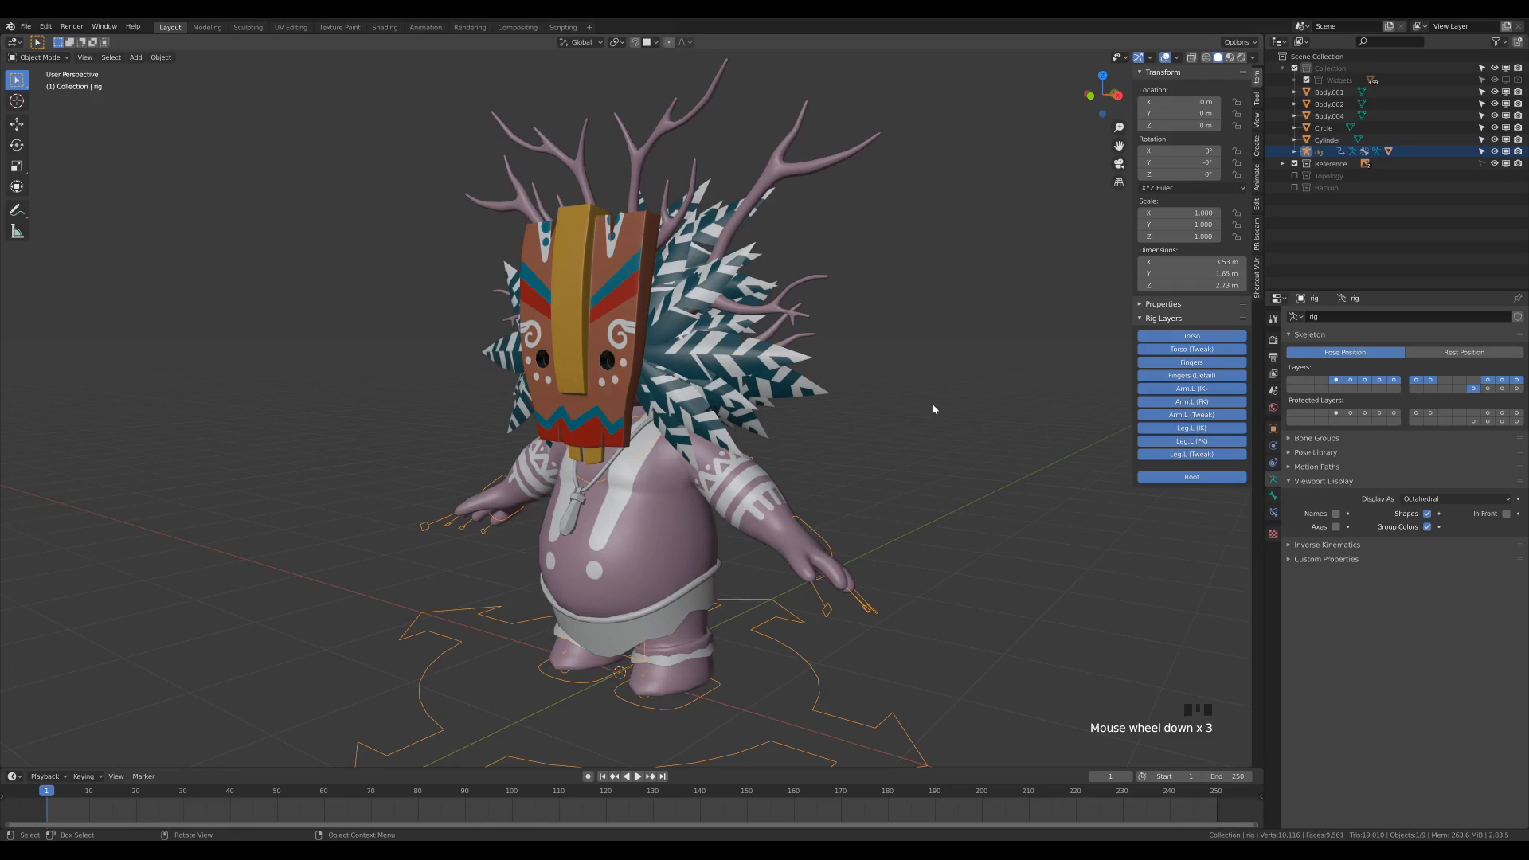
pyautogui.keyDown('shift'); pyautogui.moveTo(874, 628); pyautogui.dragTo(872, 512, button='middle'); pyautogui.keyUp('shift')
# Step: Parent the pendant, necklace, loincloth and leg band objects to the rig with automatic weights
pyautogui.click(629, 476)
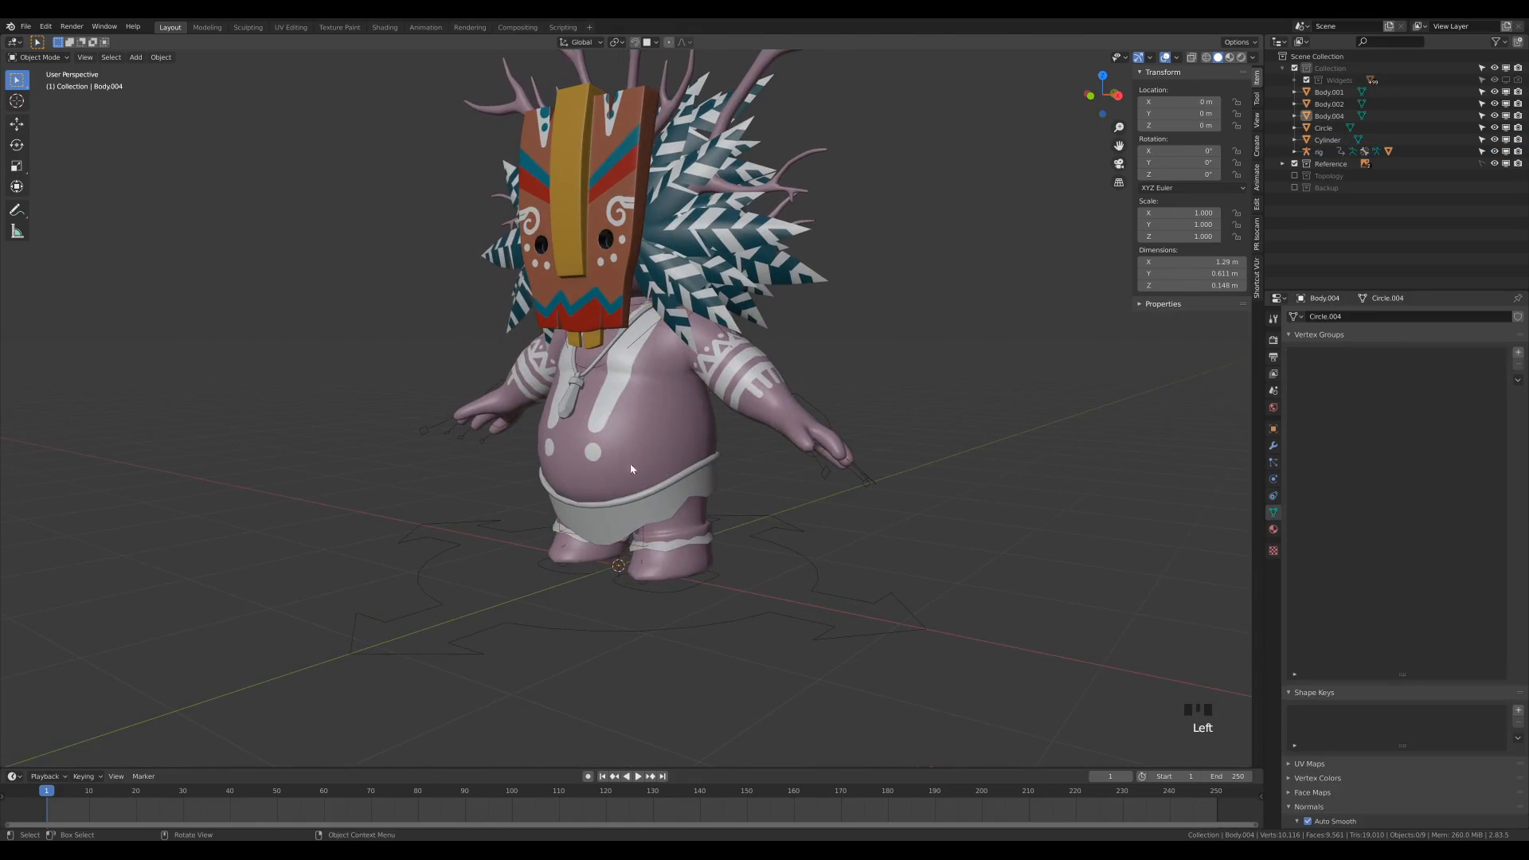
pyautogui.click(571, 405)
pyautogui.keyDown('shift'); pyautogui.click(588, 369); pyautogui.keyUp('shift')
pyautogui.keyDown('shift'); pyautogui.click(653, 498); pyautogui.keyUp('shift')
pyautogui.keyDown('shift'); pyautogui.click(664, 543); pyautogui.keyUp('shift')
pyautogui.keyDown('shift'); pyautogui.click(667, 558); pyautogui.keyUp('shift')
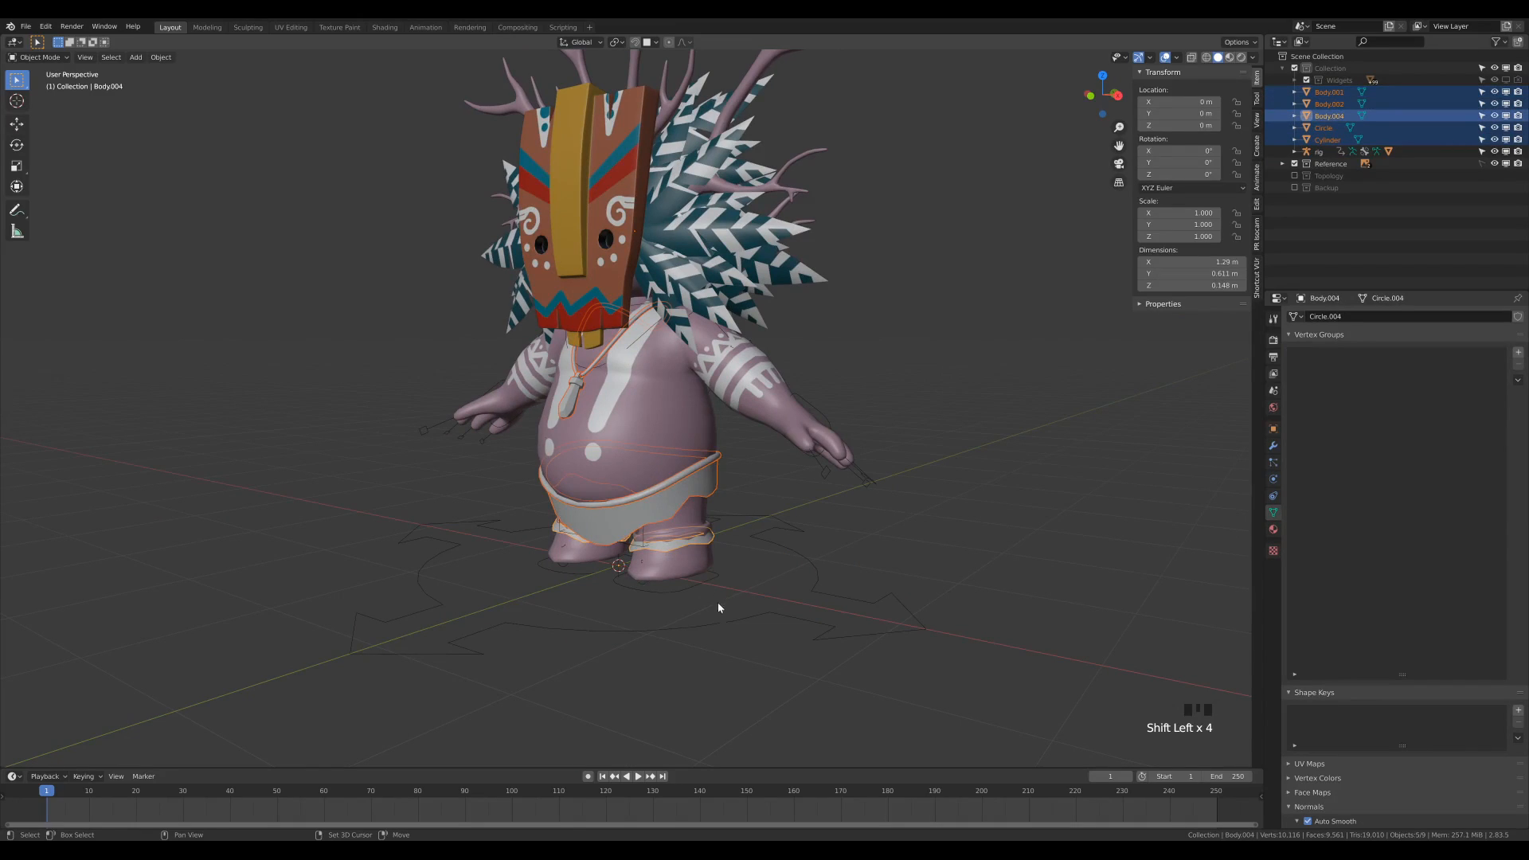
pyautogui.keyDown('shift'); pyautogui.click(772, 548); pyautogui.keyUp('shift')
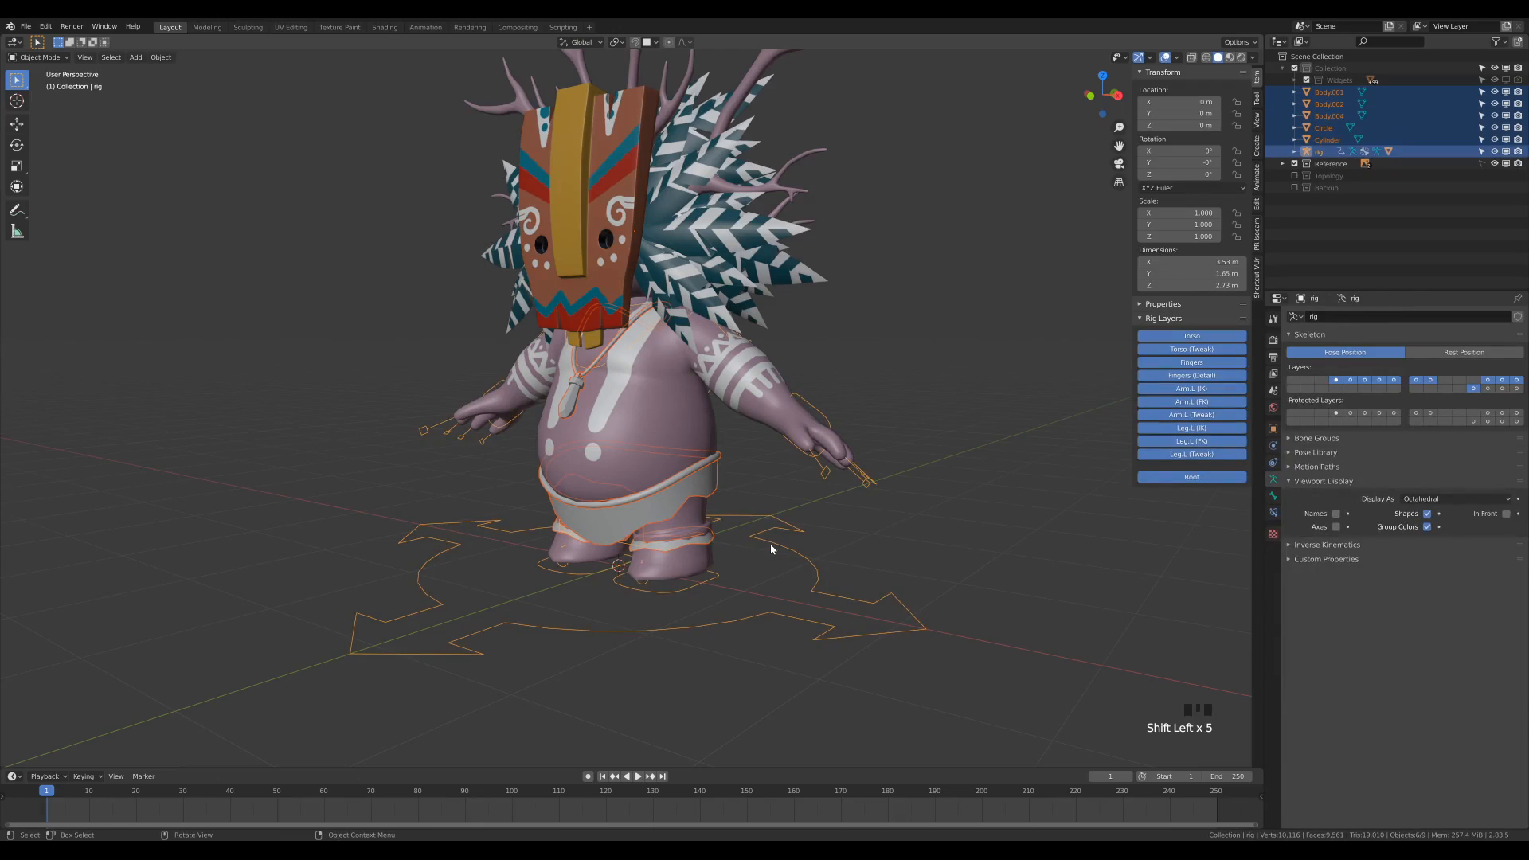
pyautogui.hotkey('ctrl', 'p')
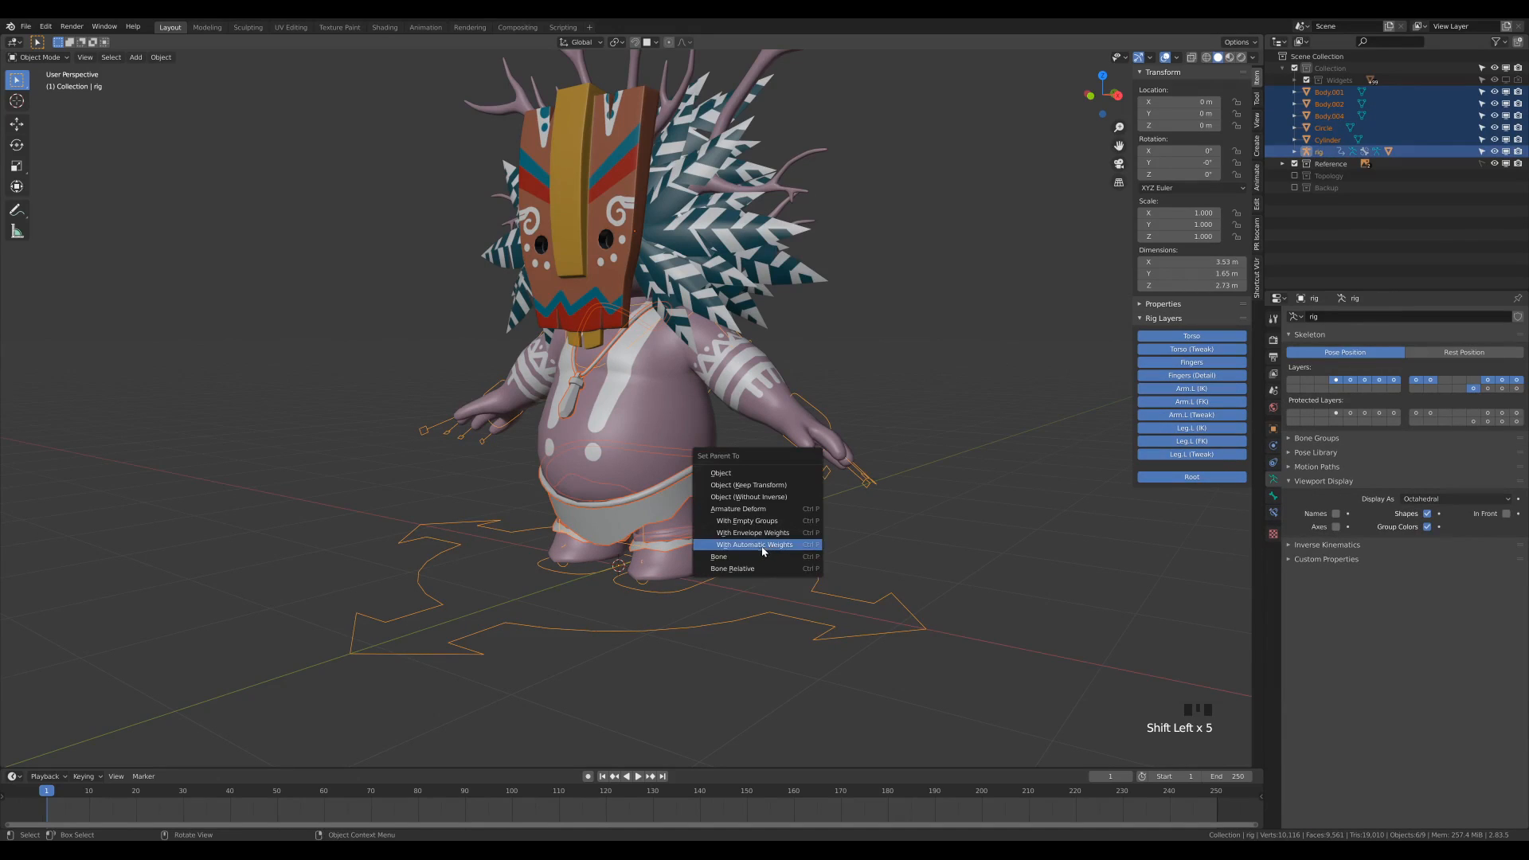
pyautogui.click(761, 547)
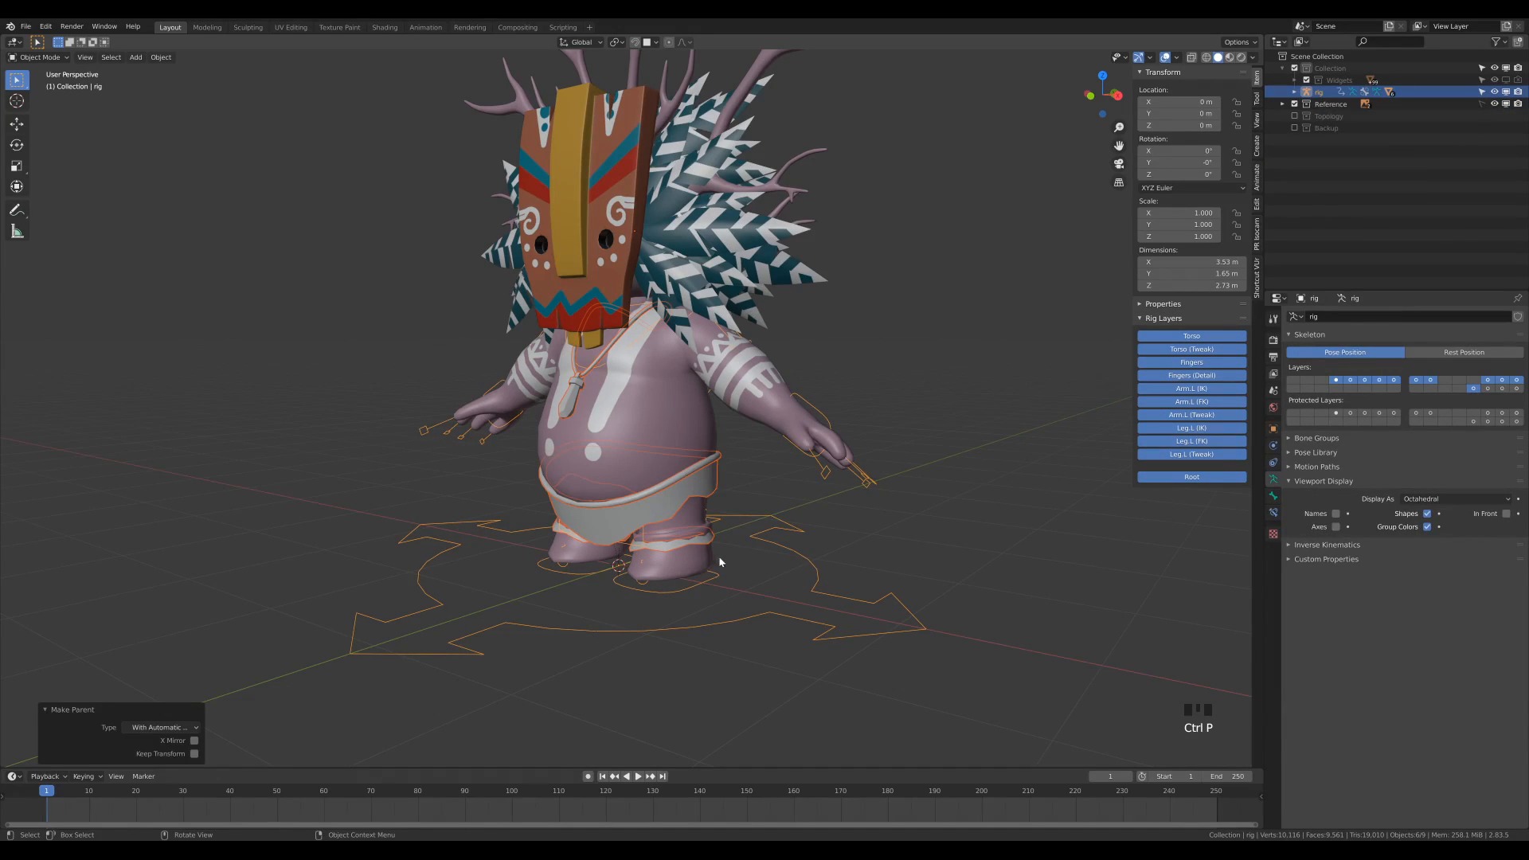
# Step: Check the mesh objects parented under the rig by selecting Body, Body.001, Body.002, Body.004 and Circle one by one
pyautogui.click(1295, 92)
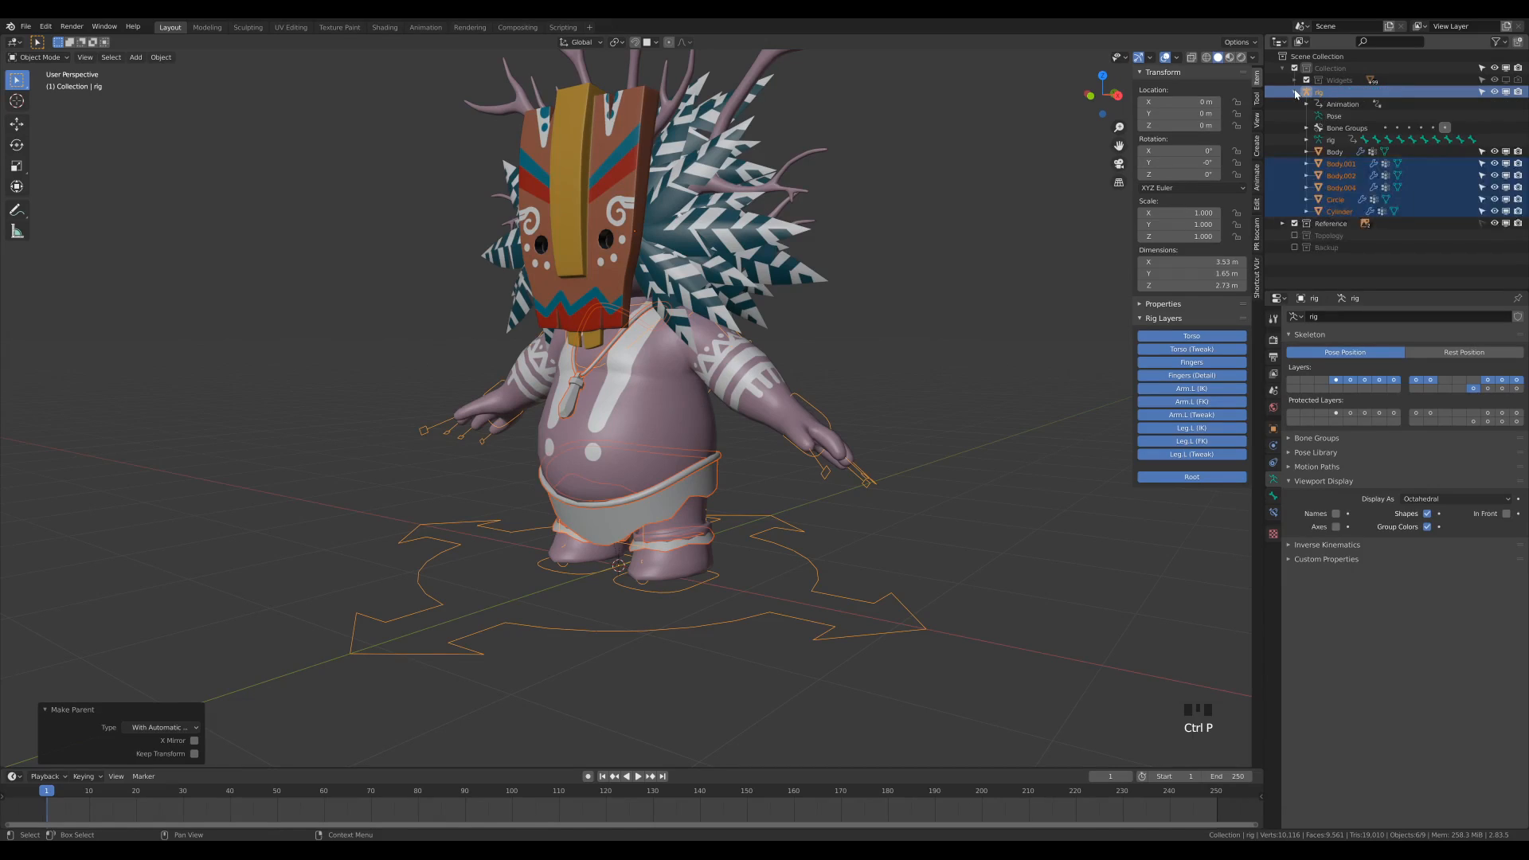
pyautogui.click(1335, 152)
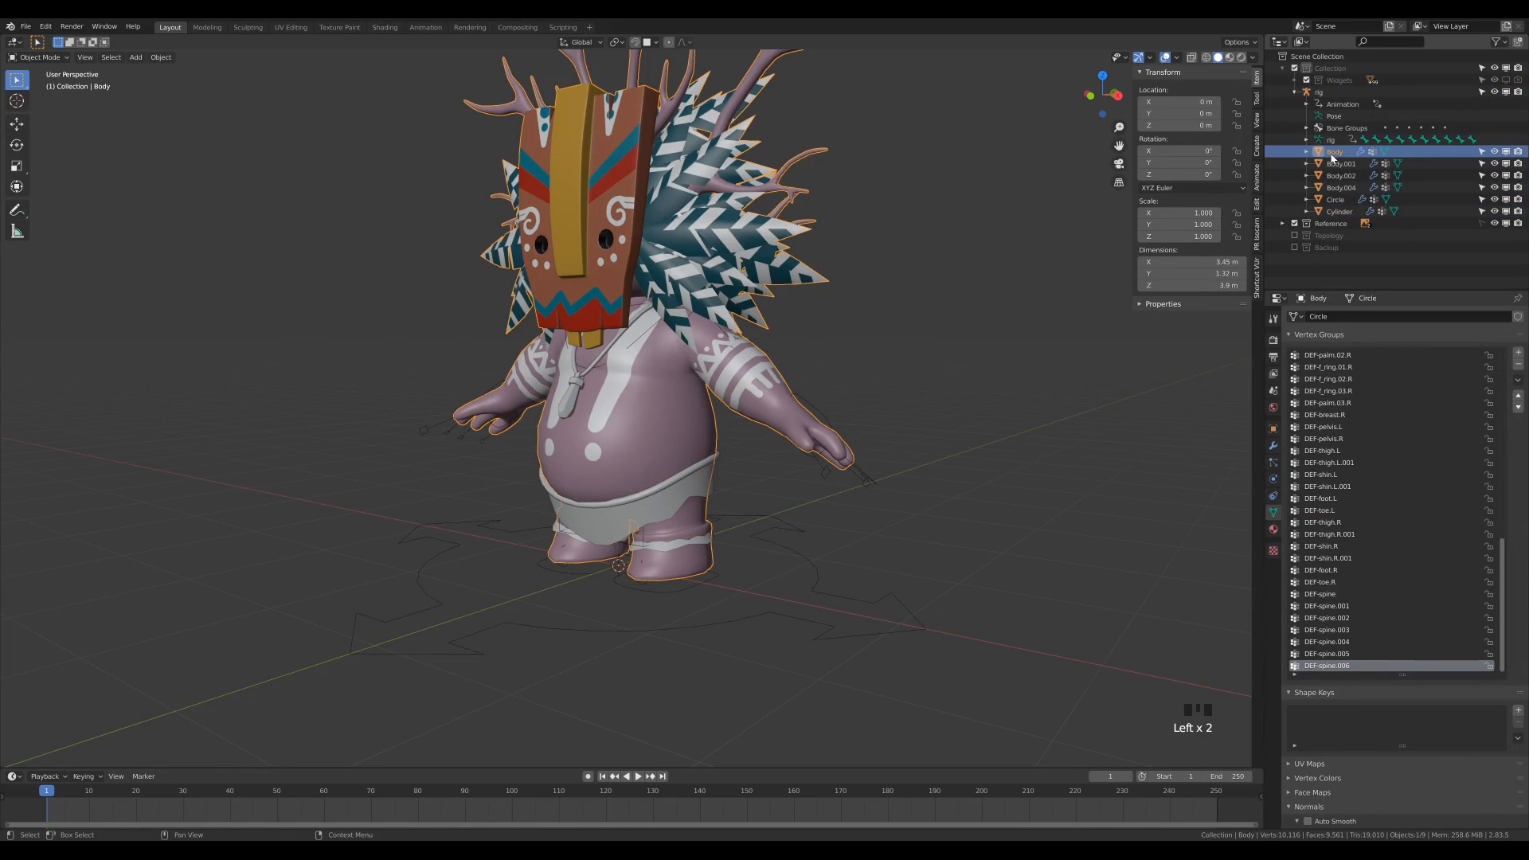
pyautogui.click(1337, 164)
pyautogui.click(1338, 177)
pyautogui.click(1339, 188)
pyautogui.click(1336, 200)
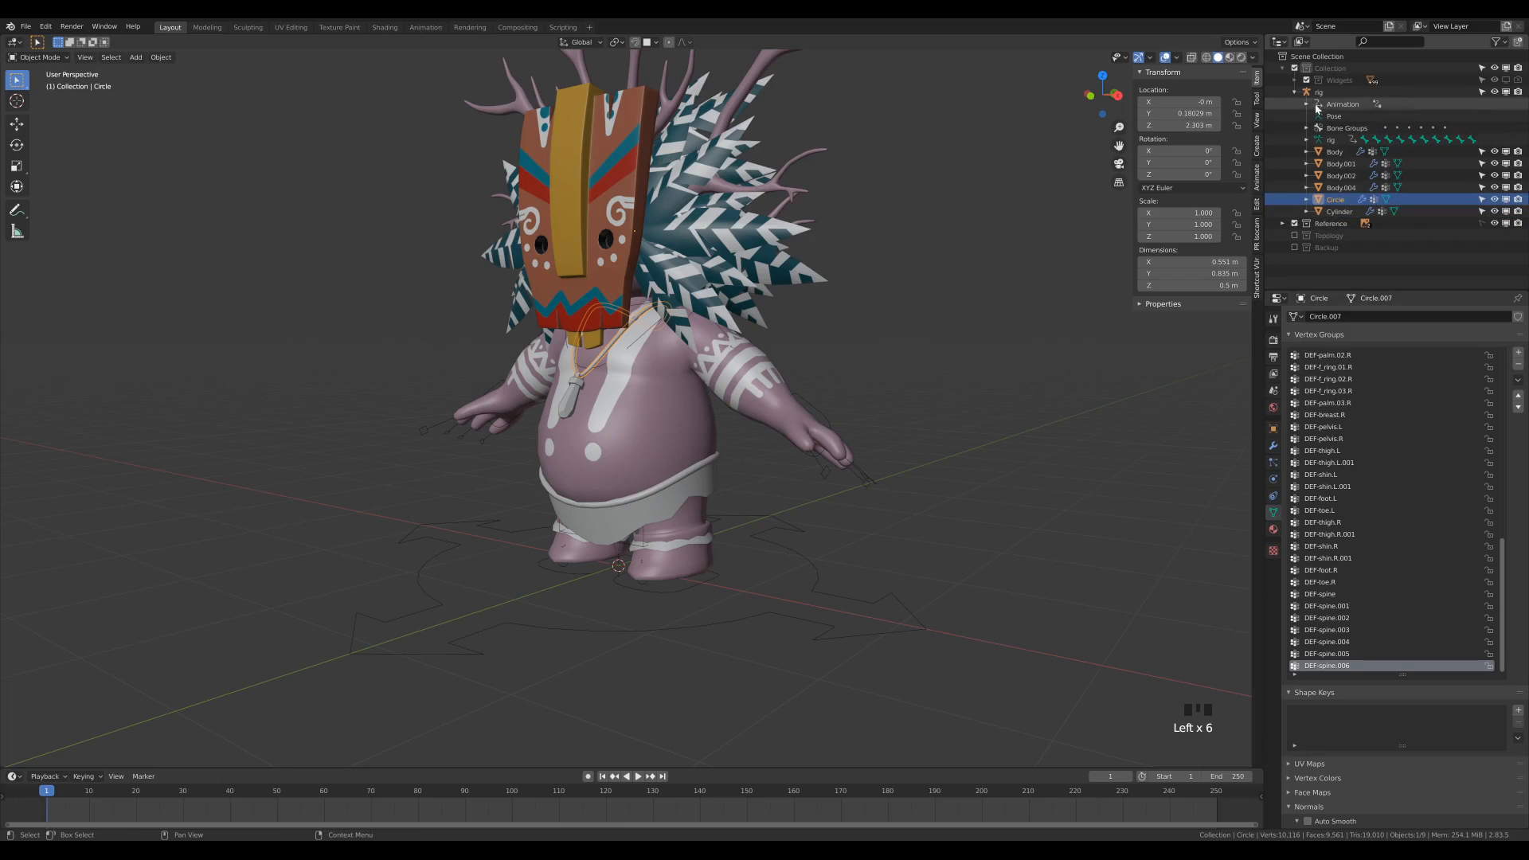
pyautogui.click(1295, 93)
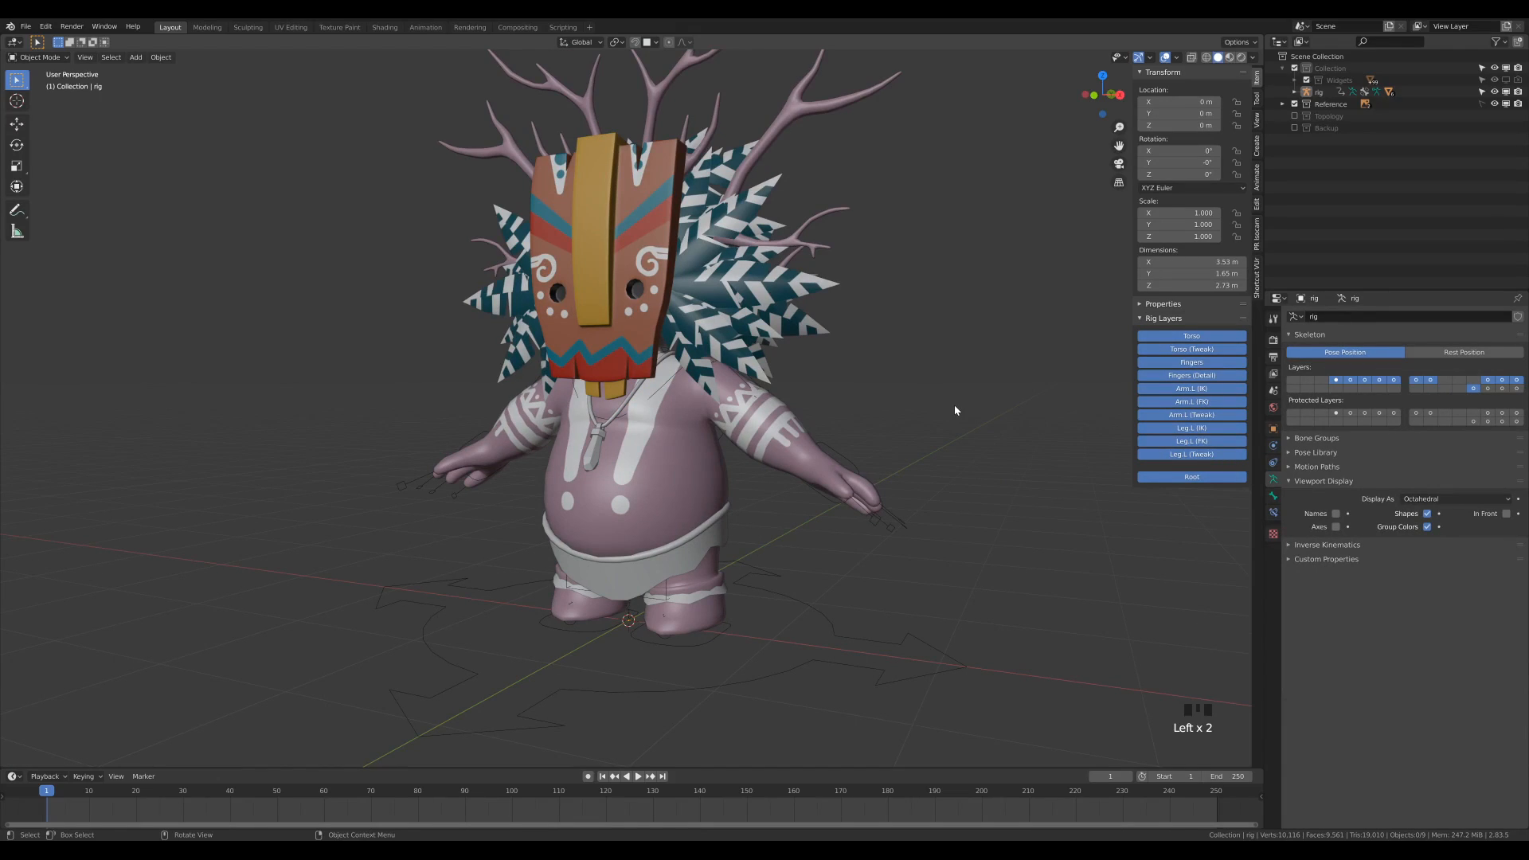
# Step: Put the rig into Pose Mode and try moving the hand_ik.L control, cancelling the move
pyautogui.click(790, 591)
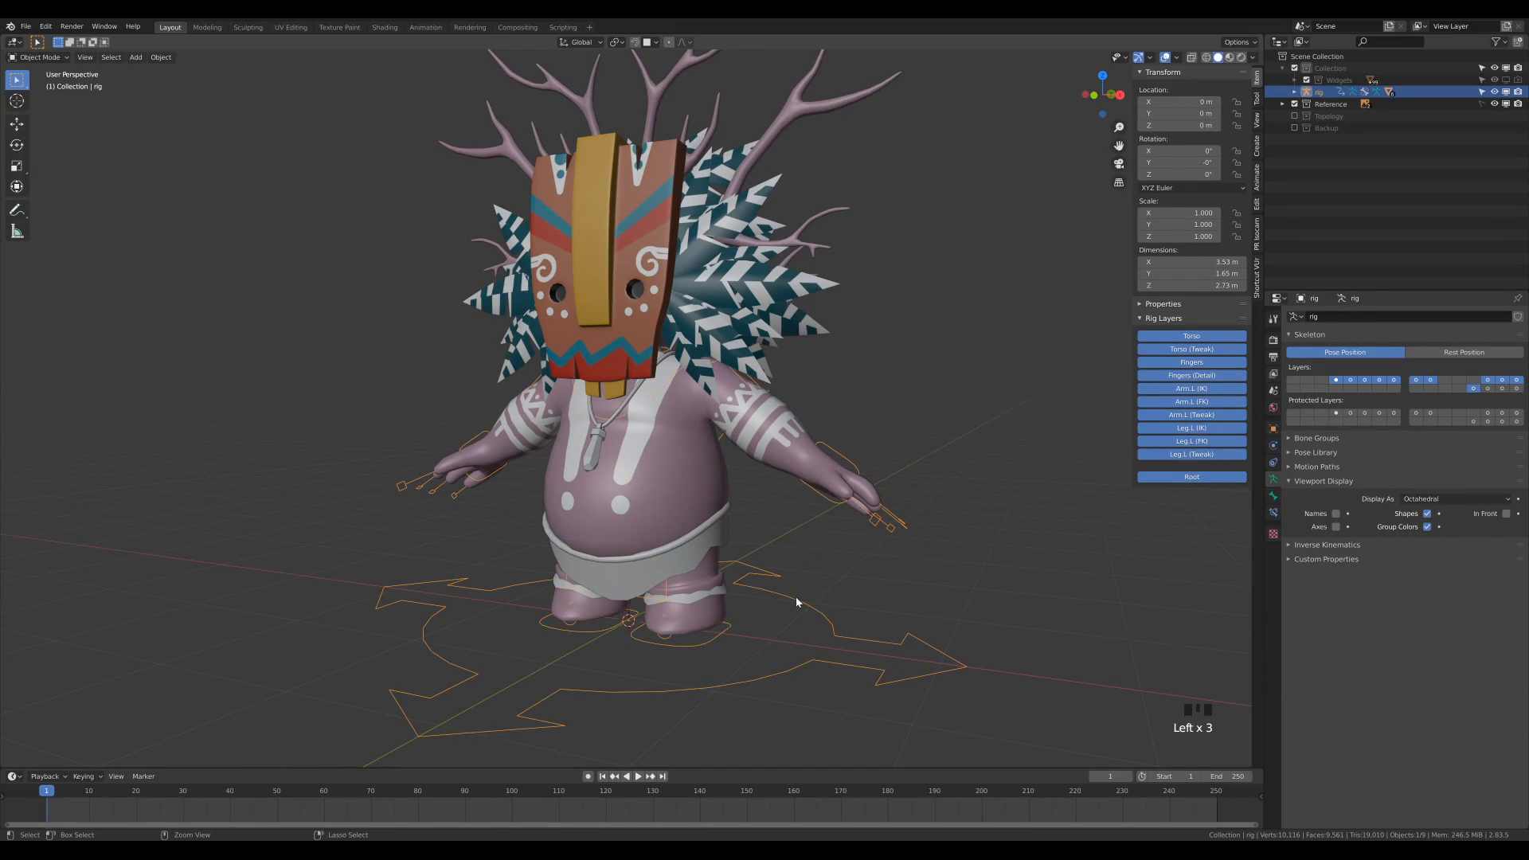
pyautogui.hotkey('ctrl', 'Tab')
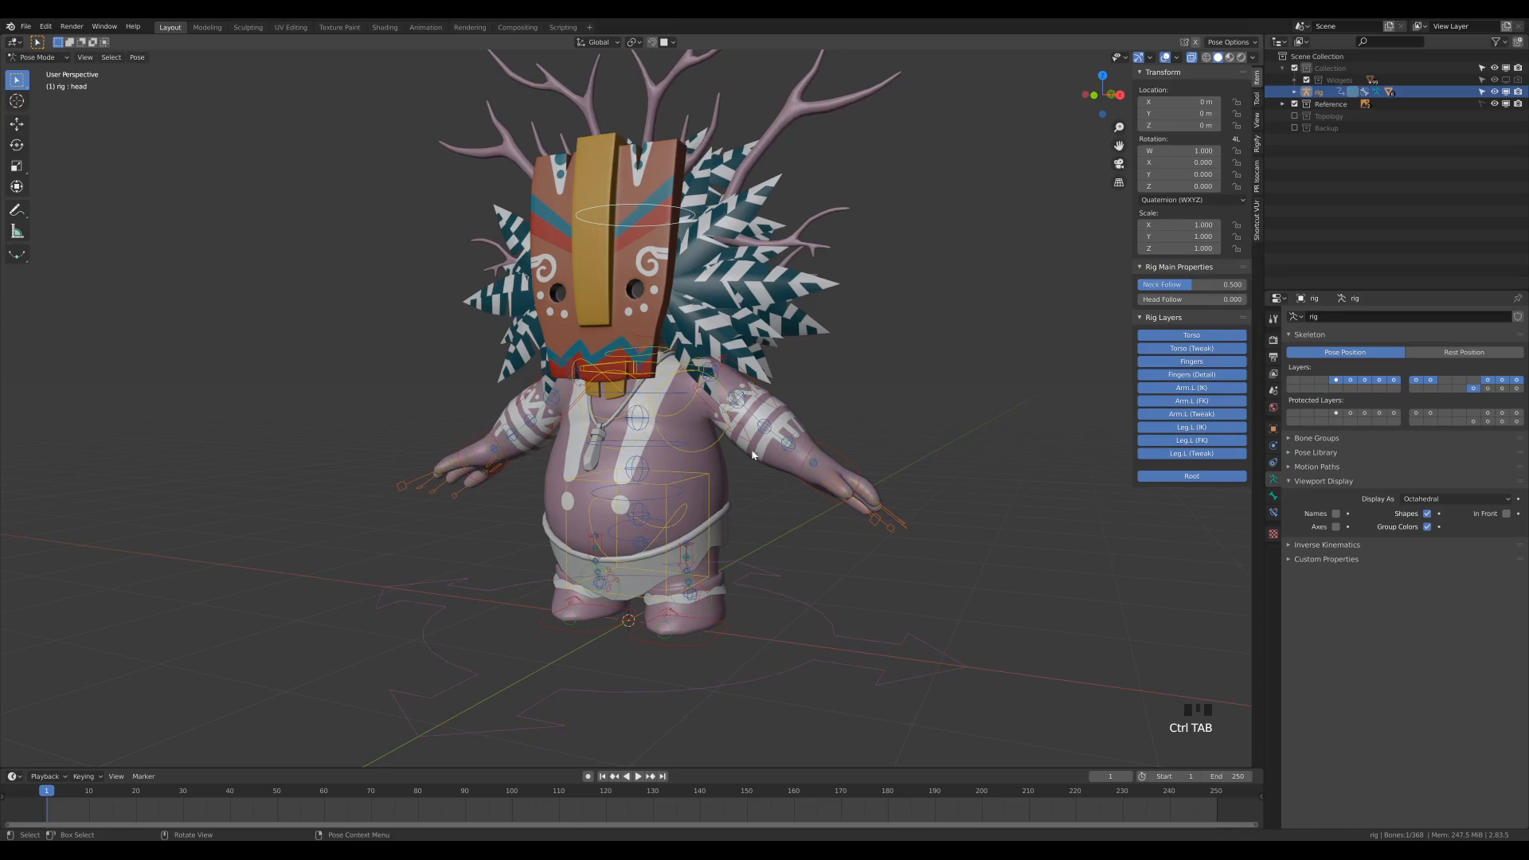
pyautogui.click(854, 470)
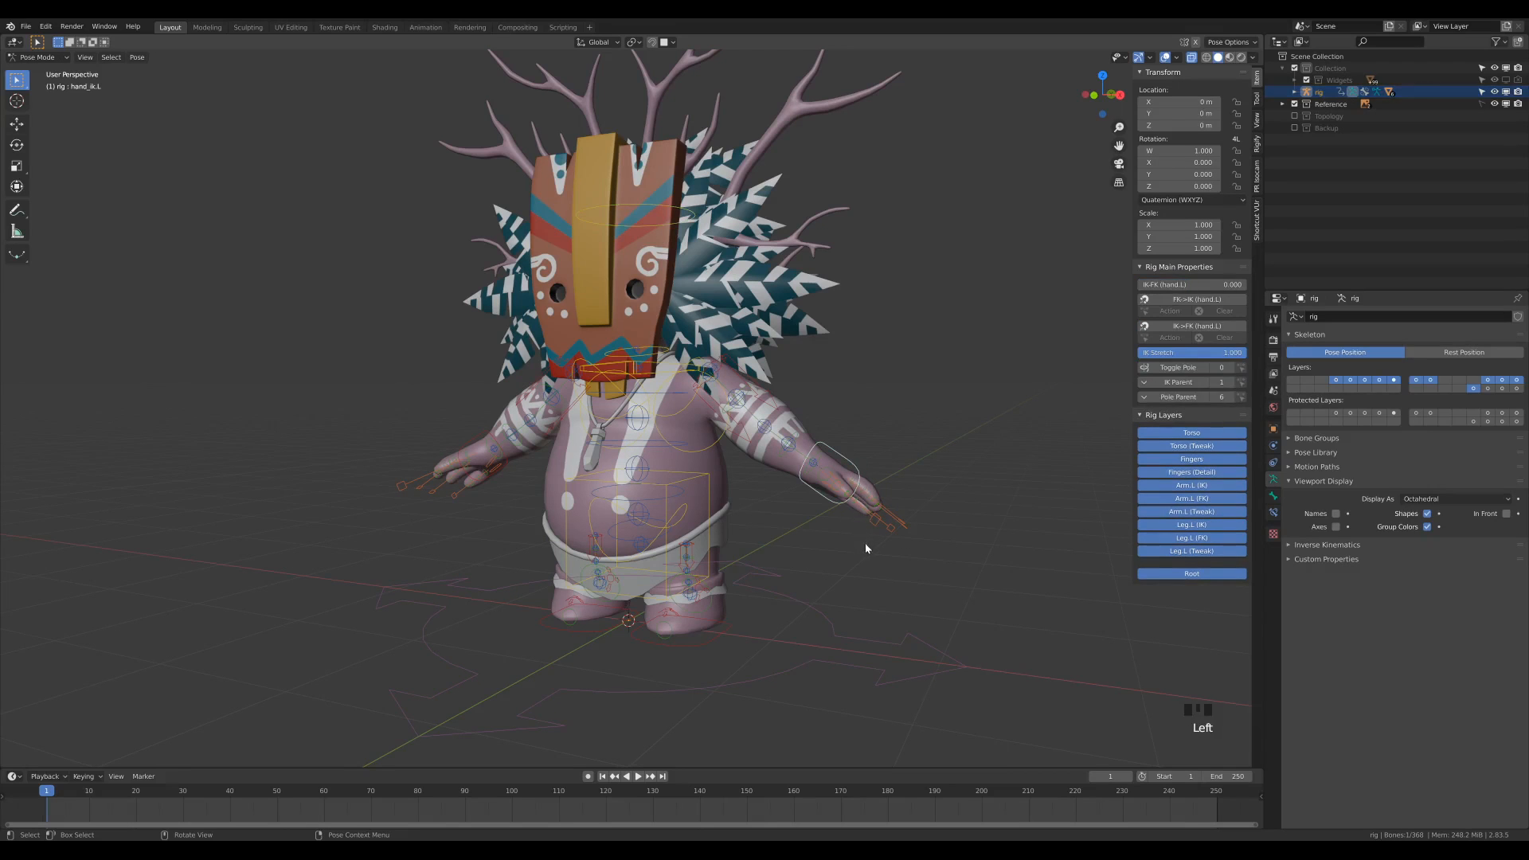
pyautogui.press('g')
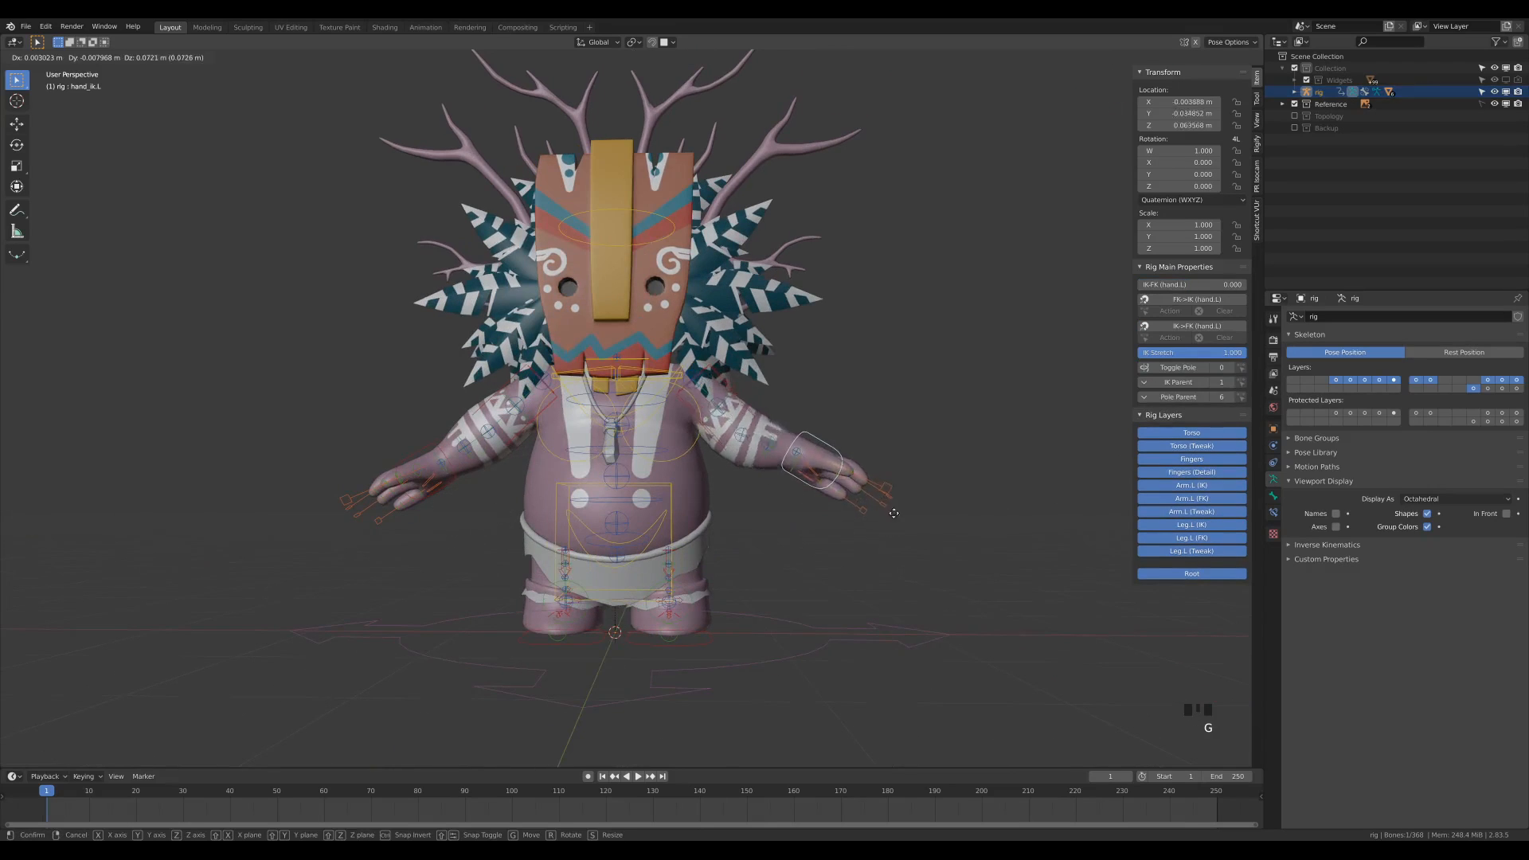
pyautogui.rightClick(884, 494)
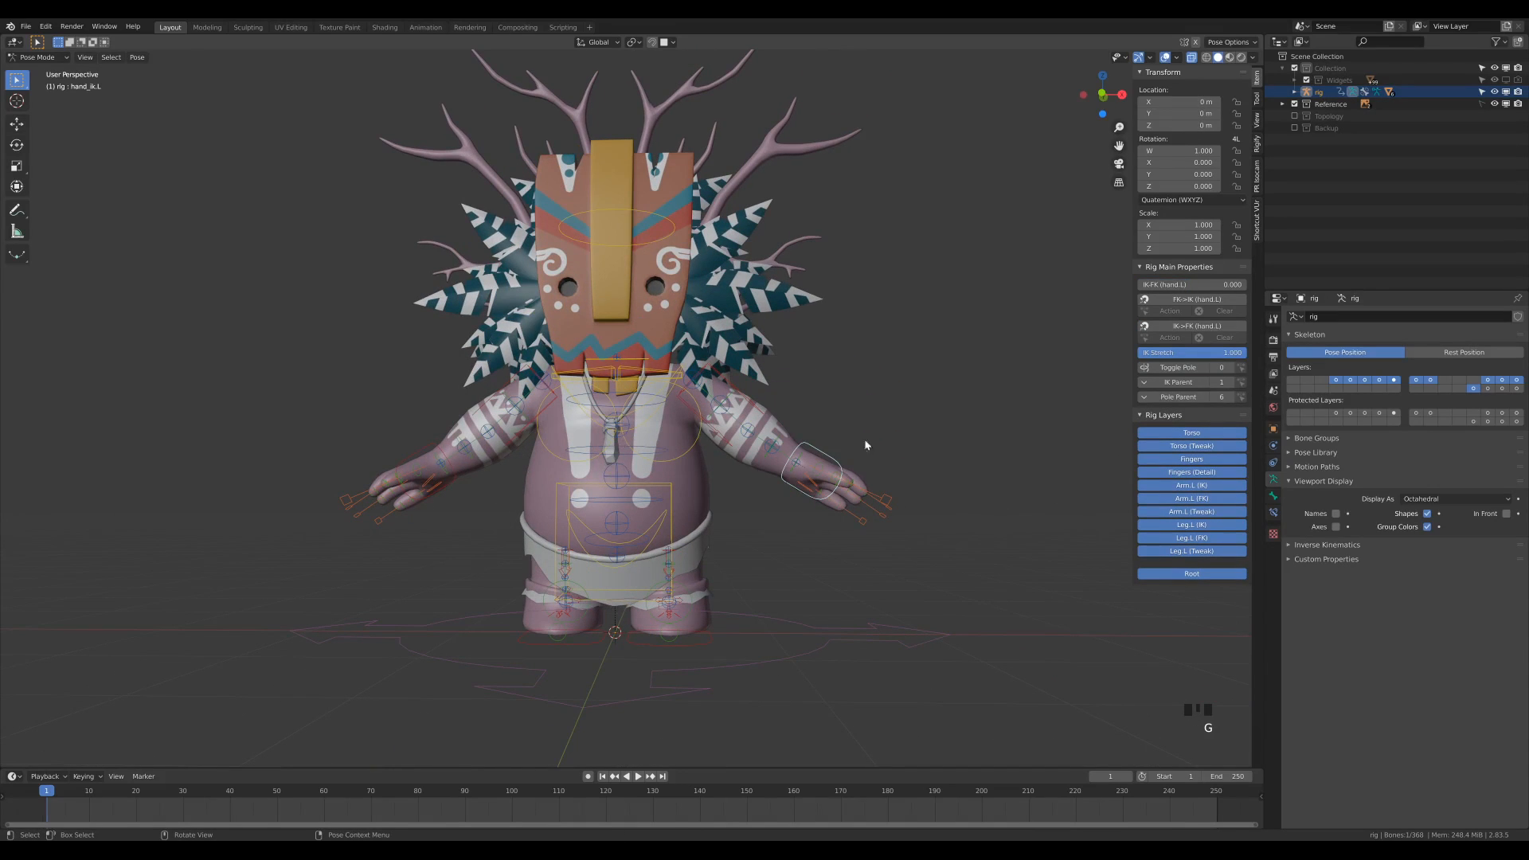
# Step: Rotate the chest control twice from different view angles to test how the upper body and headgear follow
pyautogui.moveTo(876, 430); pyautogui.dragTo(743, 422, button='middle')
pyautogui.click(673, 378)
pyautogui.press('r')
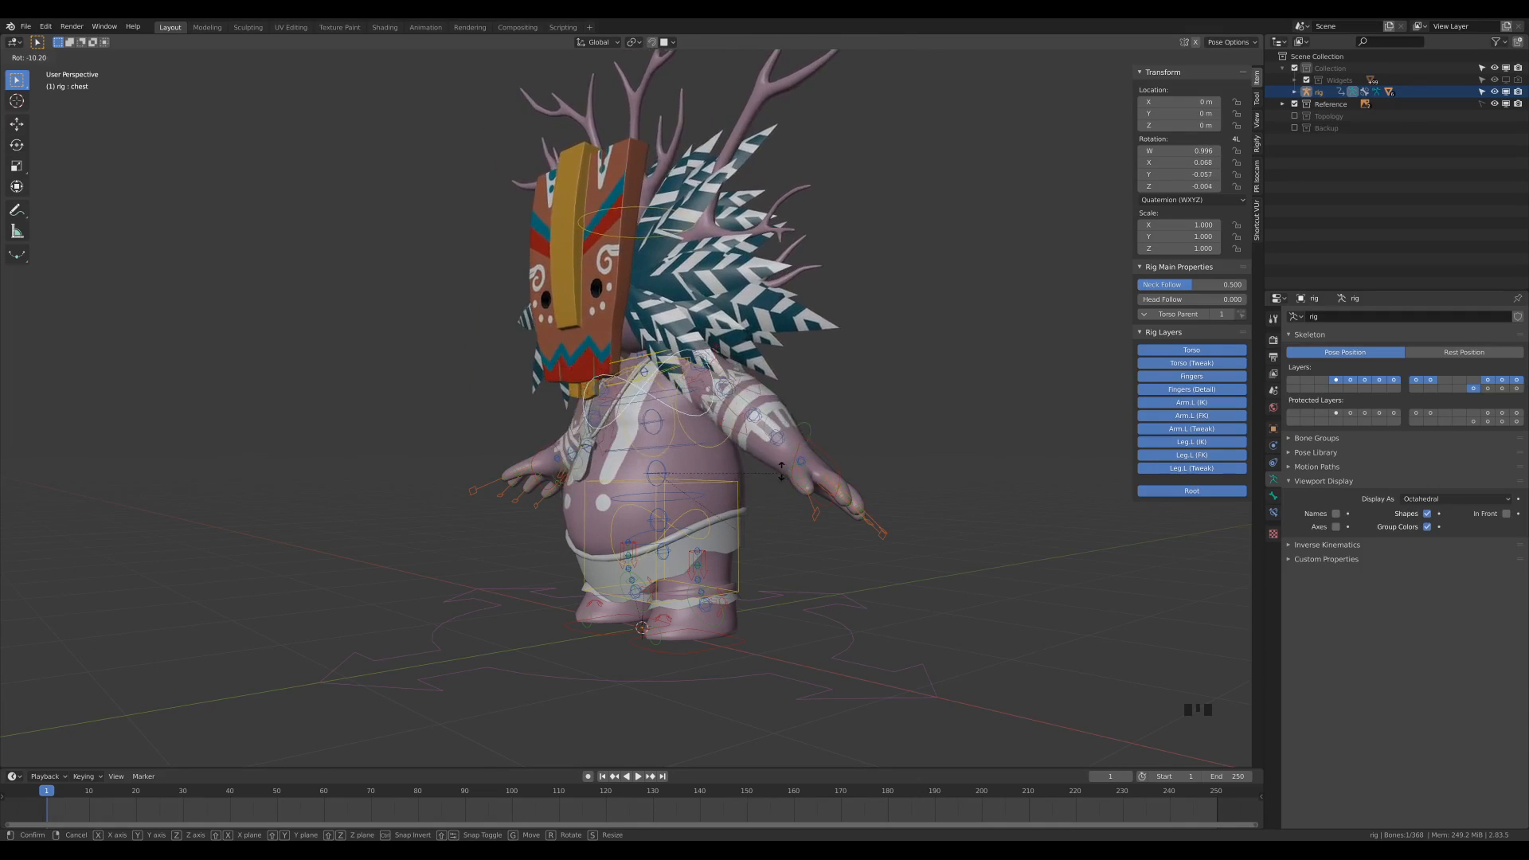
pyautogui.click(784, 442)
pyautogui.moveTo(860, 435); pyautogui.dragTo(871, 444, button='middle')
pyautogui.press('r')
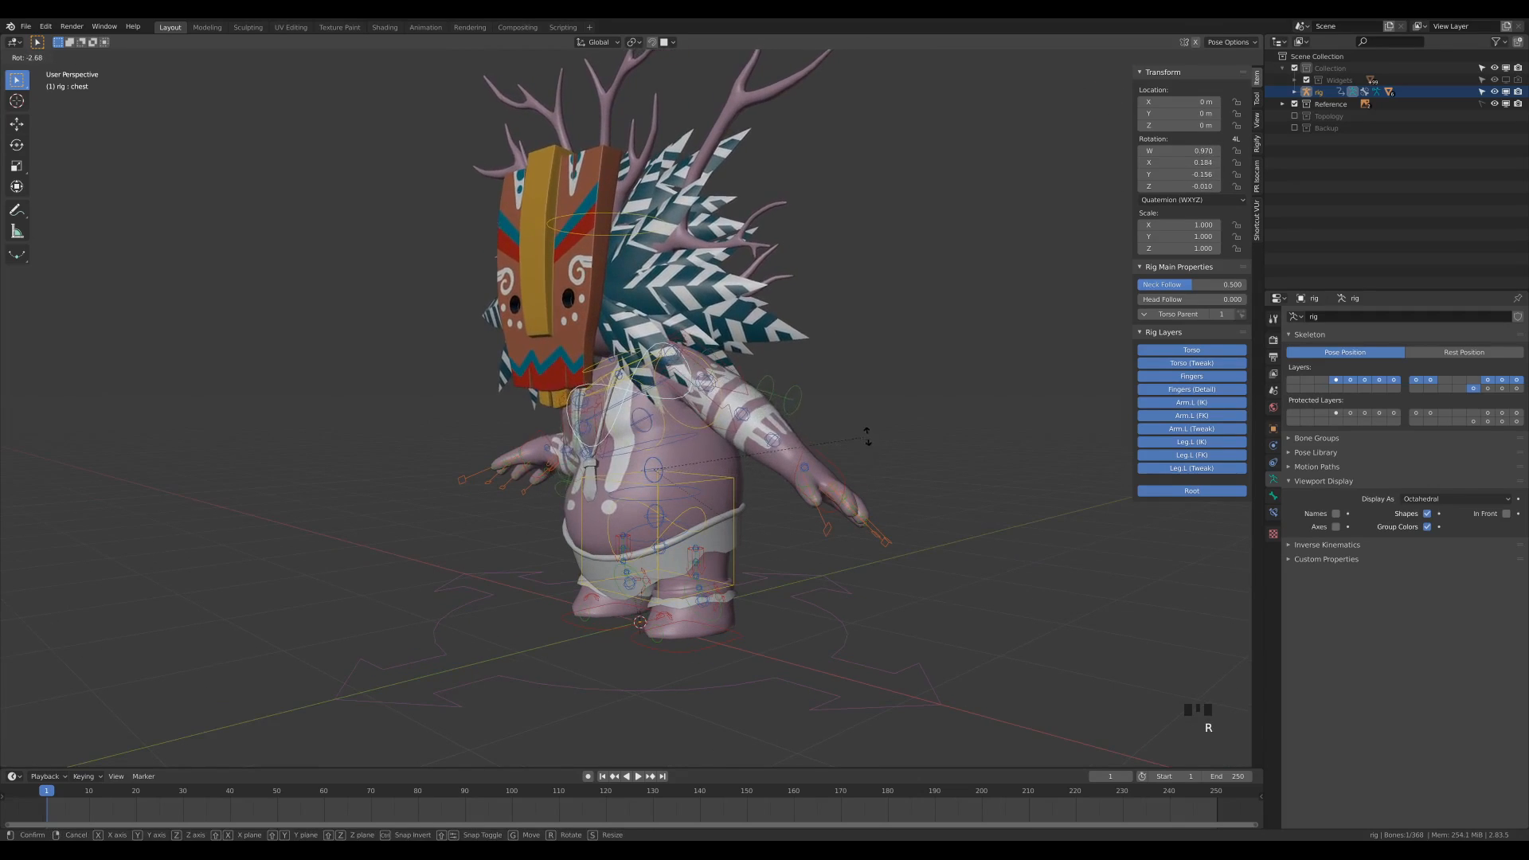
pyautogui.click(837, 466)
# Step: Rotate the hips control to test how the belly and loincloth deform
pyautogui.click(699, 518)
pyautogui.moveTo(699, 518); pyautogui.dragTo(836, 529, button='middle')
pyautogui.press('r')
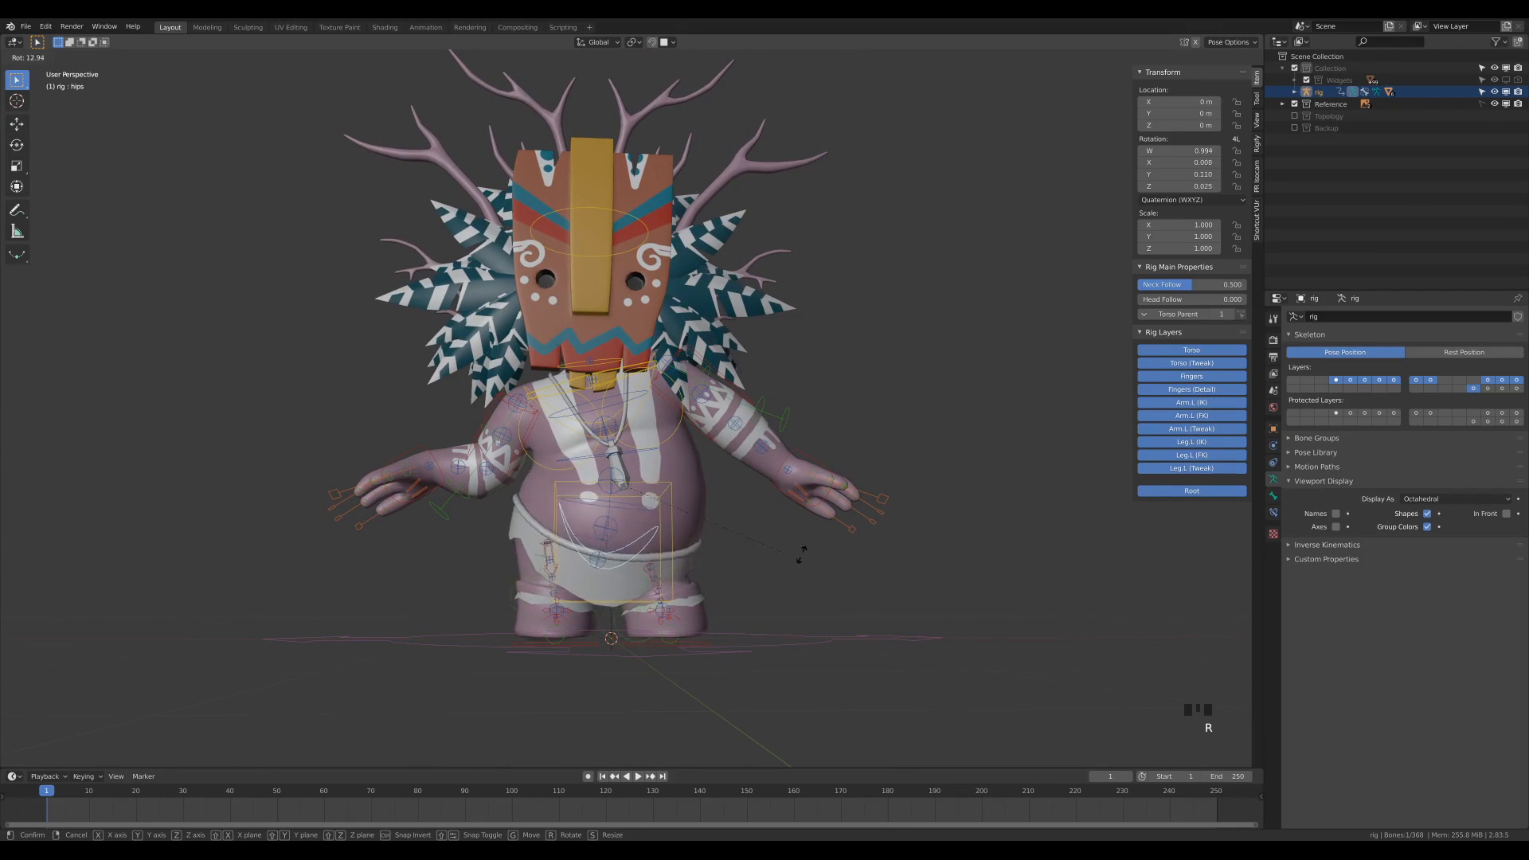
pyautogui.click(767, 571)
# Step: Try pulling the foot_ik.L control downward, inspect the stretched leg and its band, and undo the move
pyautogui.moveTo(766, 570)
pyautogui.mouseDown(button='middle')
pyautogui.moveTo(756, 562)
pyautogui.moveTo(751, 588)
pyautogui.mouseUp(button='middle')
pyautogui.click(720, 619)
pyautogui.moveTo(759, 642); pyautogui.dragTo(823, 646, button='middle')
pyautogui.press('g')
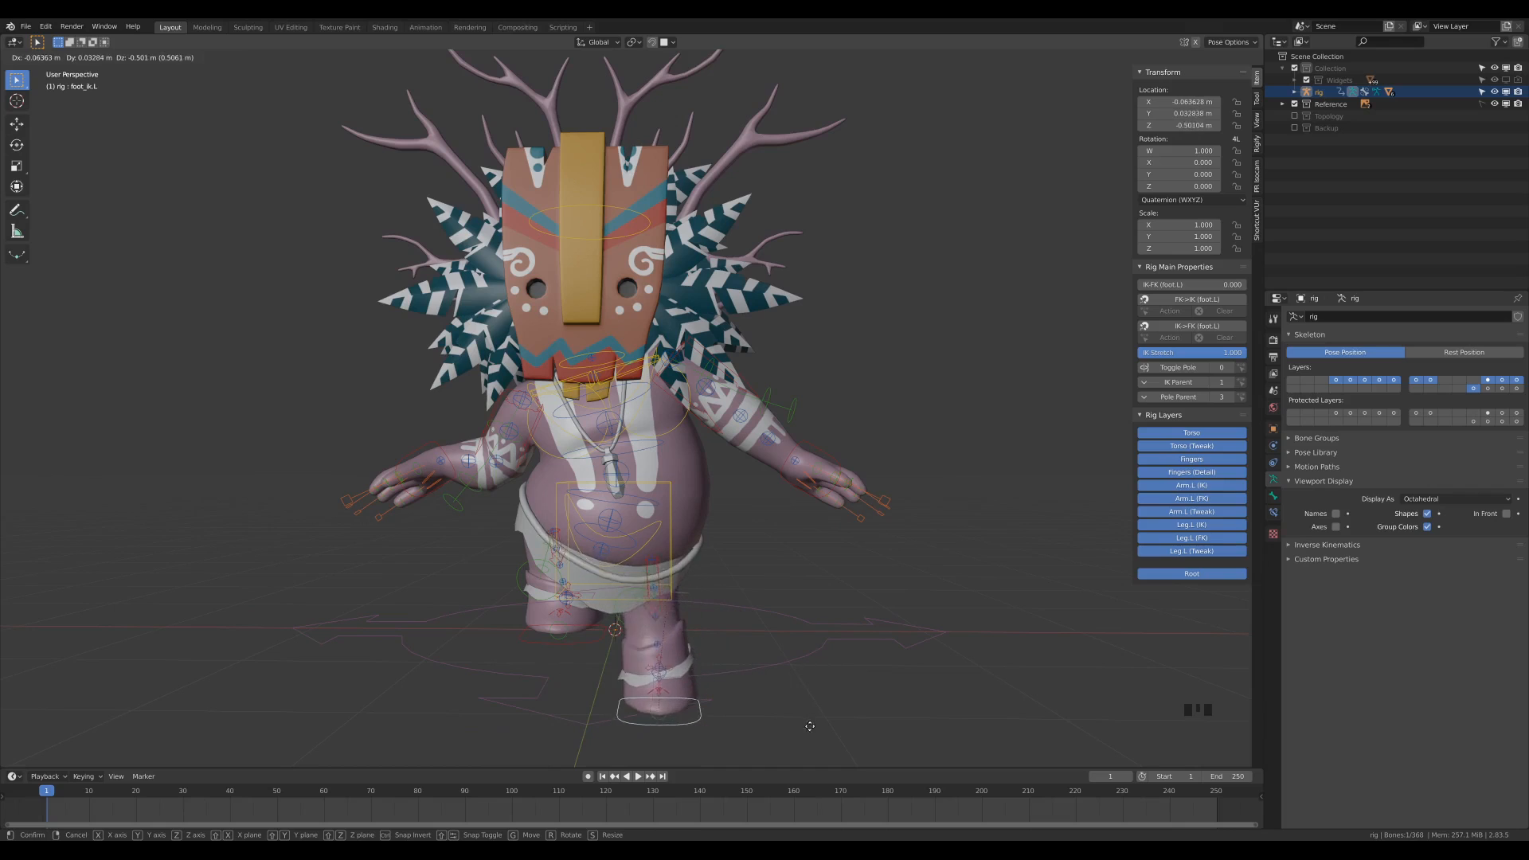
pyautogui.press('Escape')
pyautogui.moveTo(770, 617); pyautogui.dragTo(796, 522, button='middle')
pyautogui.scroll(-1, 802, 604)
pyautogui.press('g')
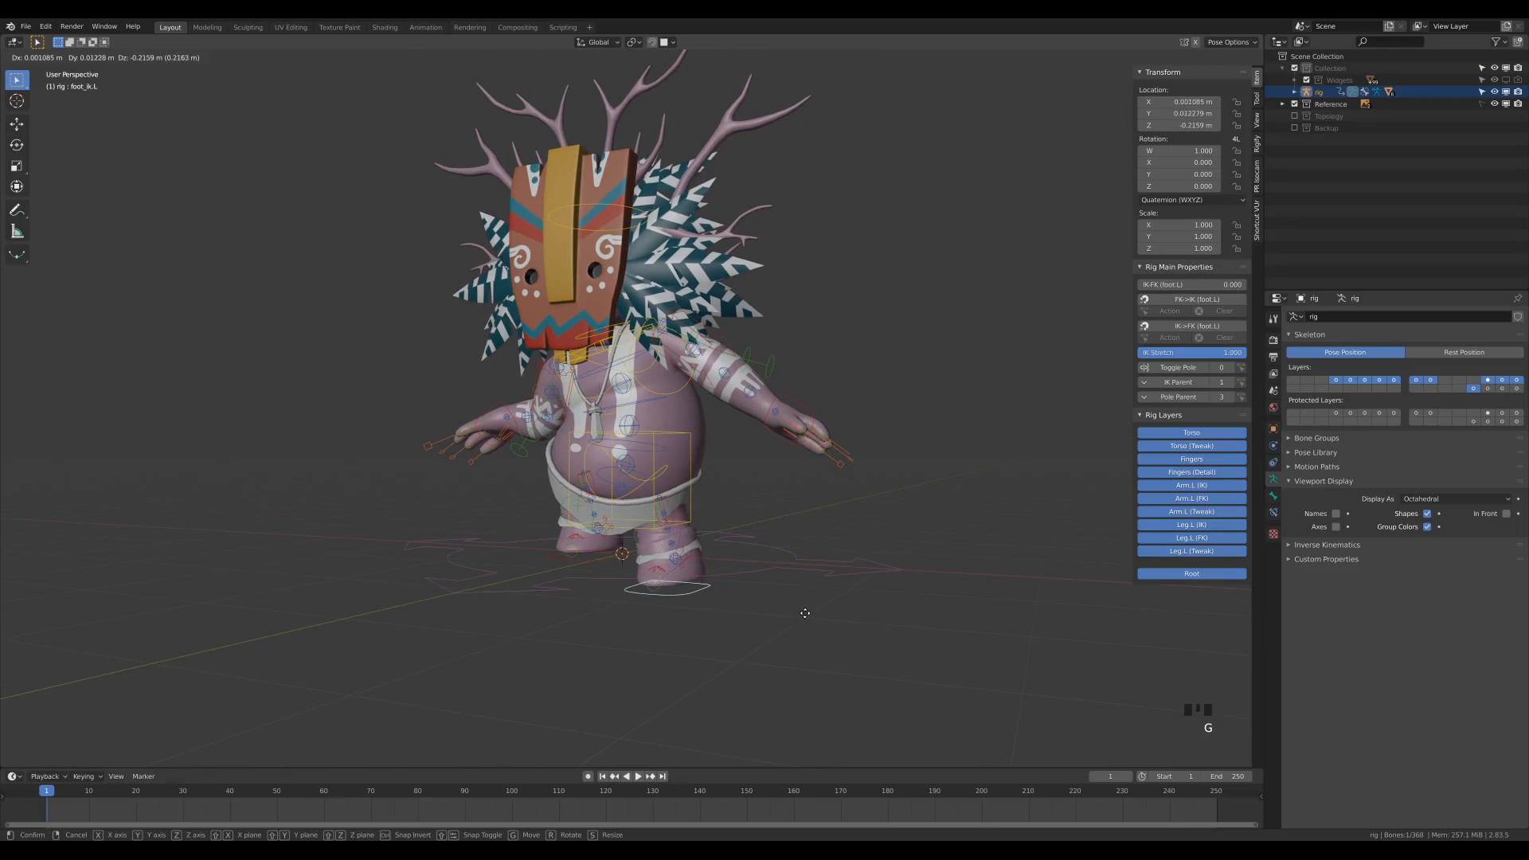
pyautogui.click(799, 640)
pyautogui.scroll(1, 800, 640)
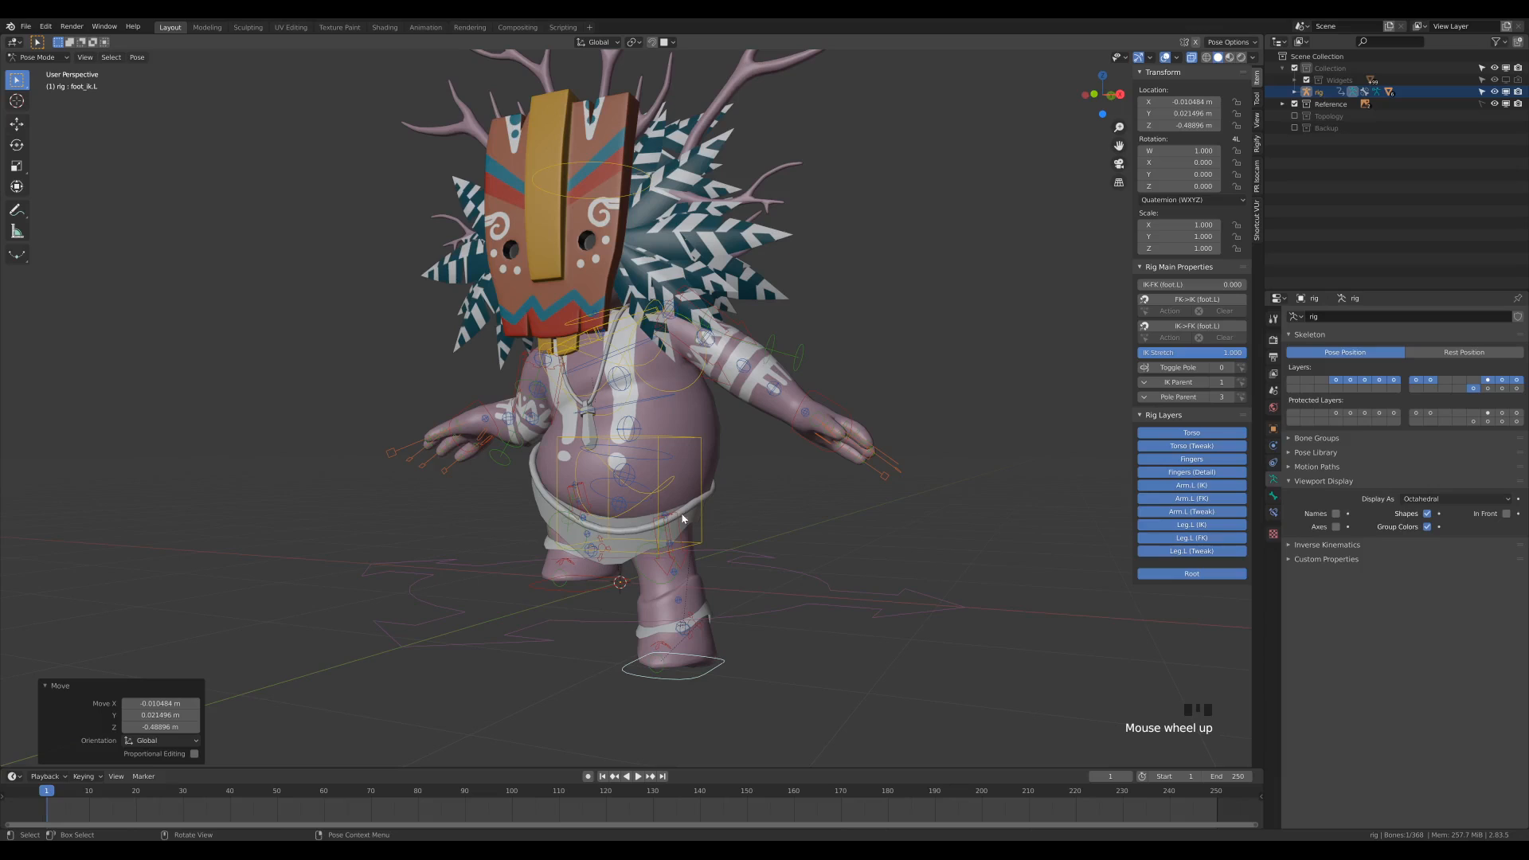
pyautogui.moveTo(644, 529); pyautogui.dragTo(772, 600, button='middle')
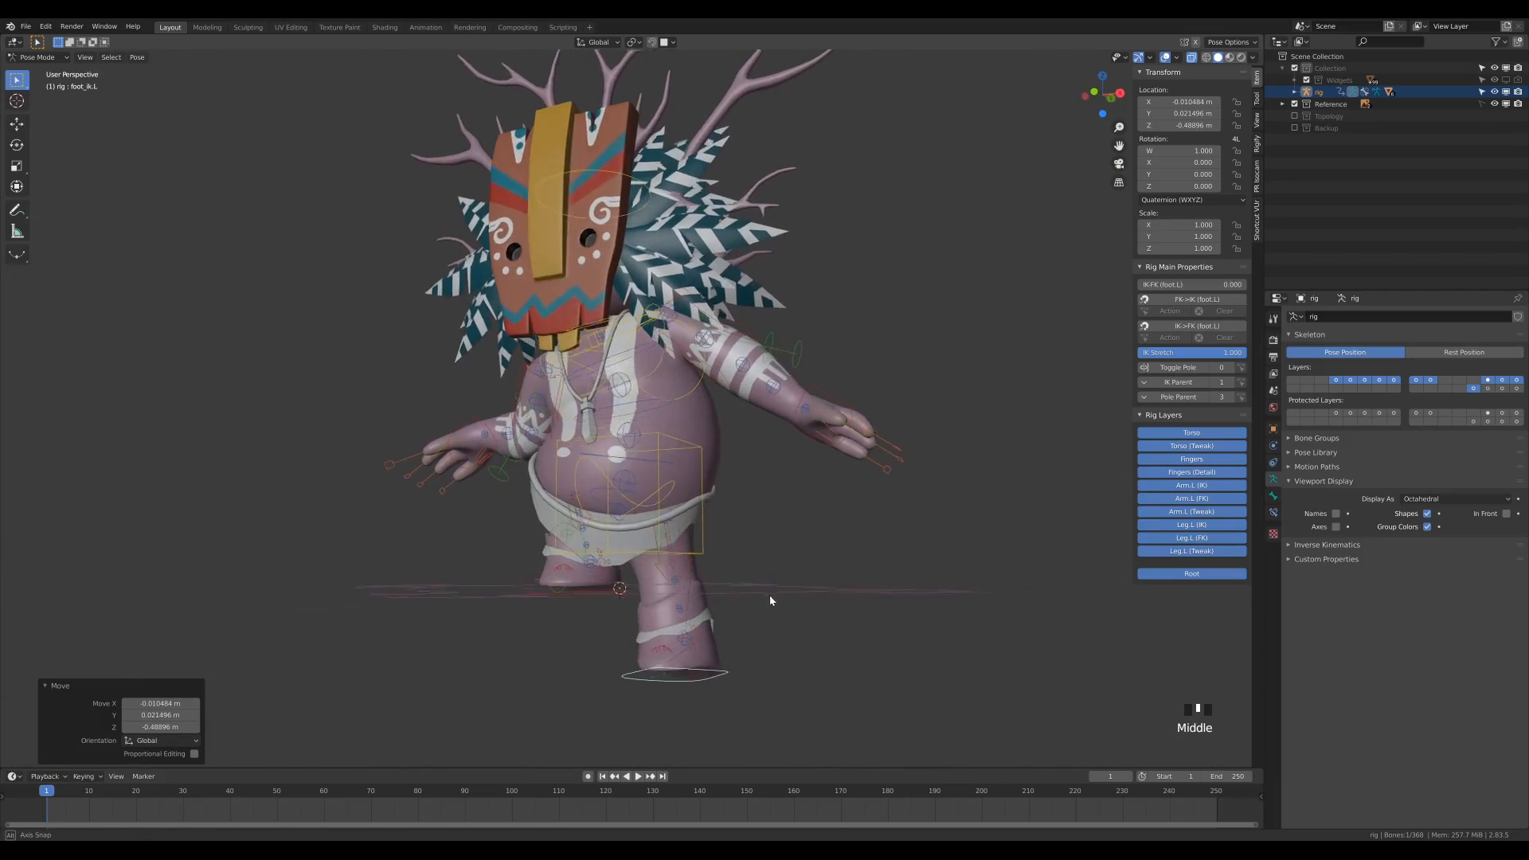
pyautogui.hotkey('ctrl', 'z')
# Step: Try lifting the torso control to test the legs and loincloth, cancelling the move
pyautogui.moveTo(815, 526); pyautogui.dragTo(727, 600, button='middle')
pyautogui.click(701, 456)
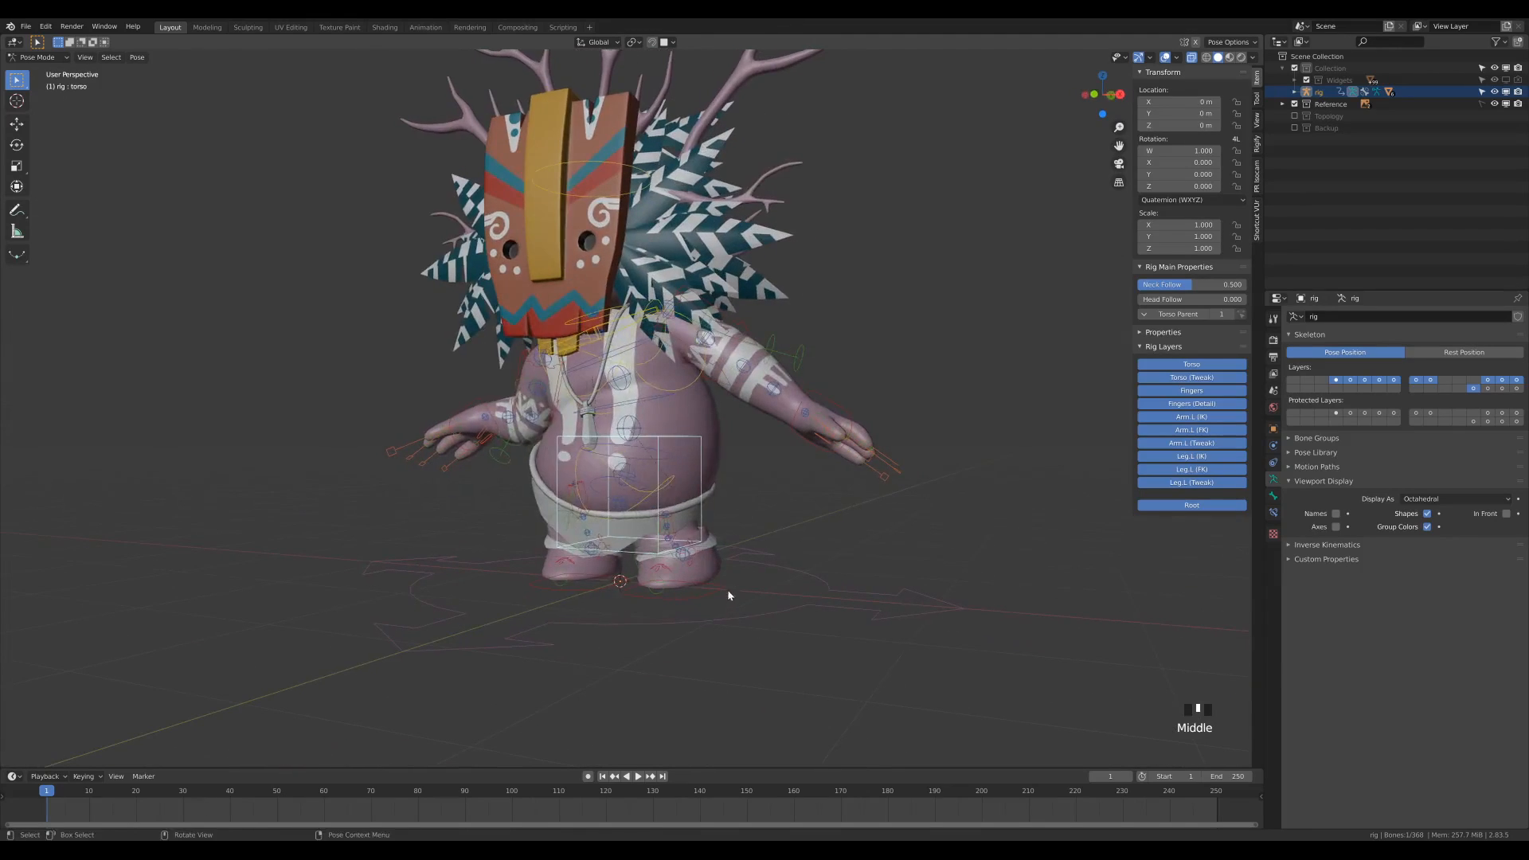
pyautogui.press('g')
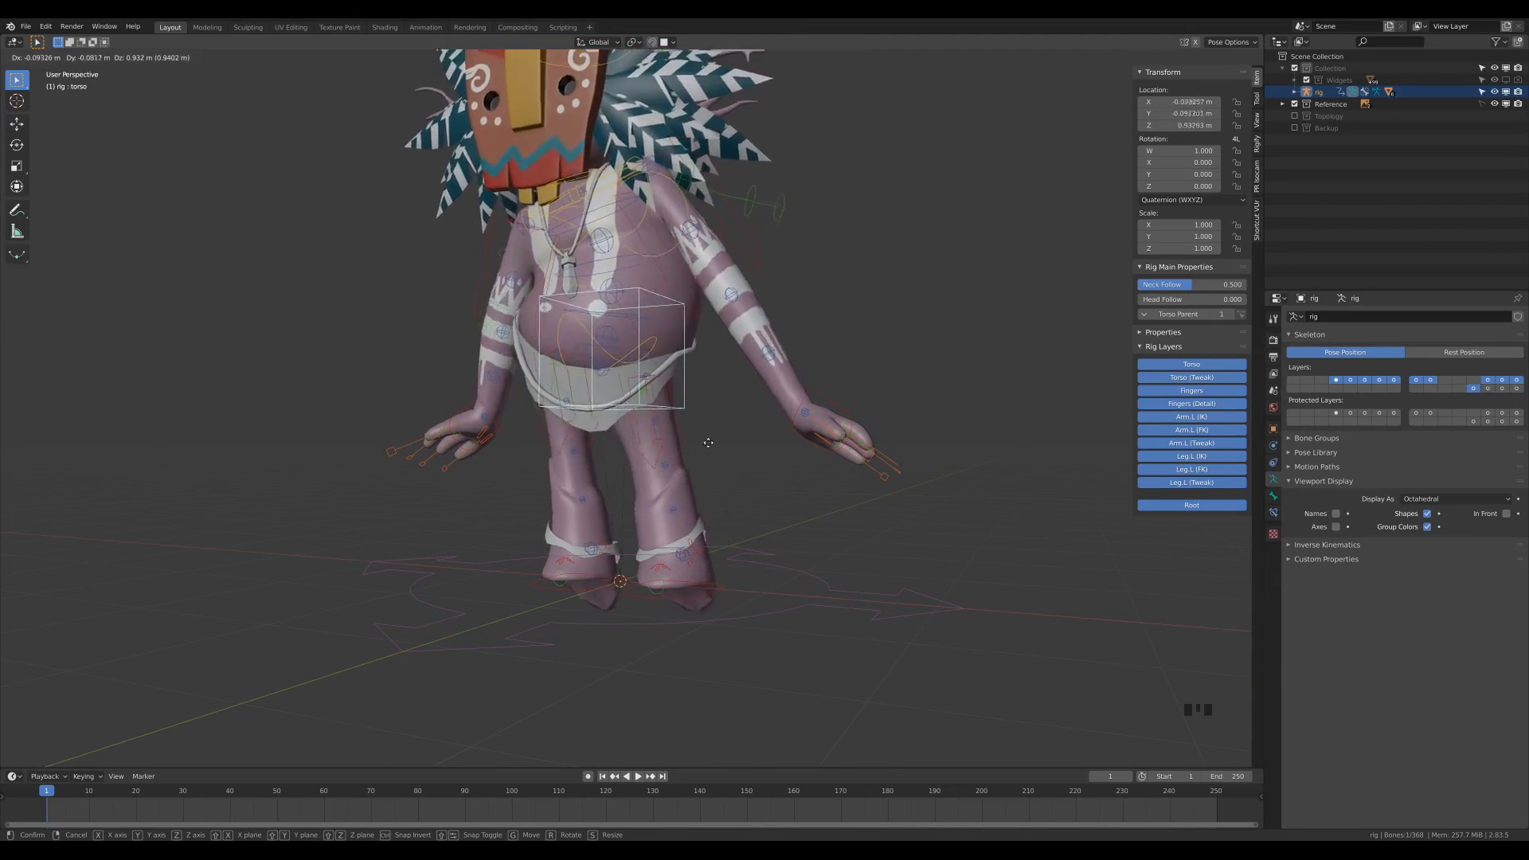
pyautogui.rightClick(844, 549)
# Step: Try moving the hand_ik.L control to test the arm's deformation, cancelling the move
pyautogui.moveTo(741, 446); pyautogui.dragTo(783, 440, button='middle')
pyautogui.click(797, 411)
pyautogui.moveTo(920, 456); pyautogui.dragTo(819, 454, button='middle')
pyautogui.press('g')
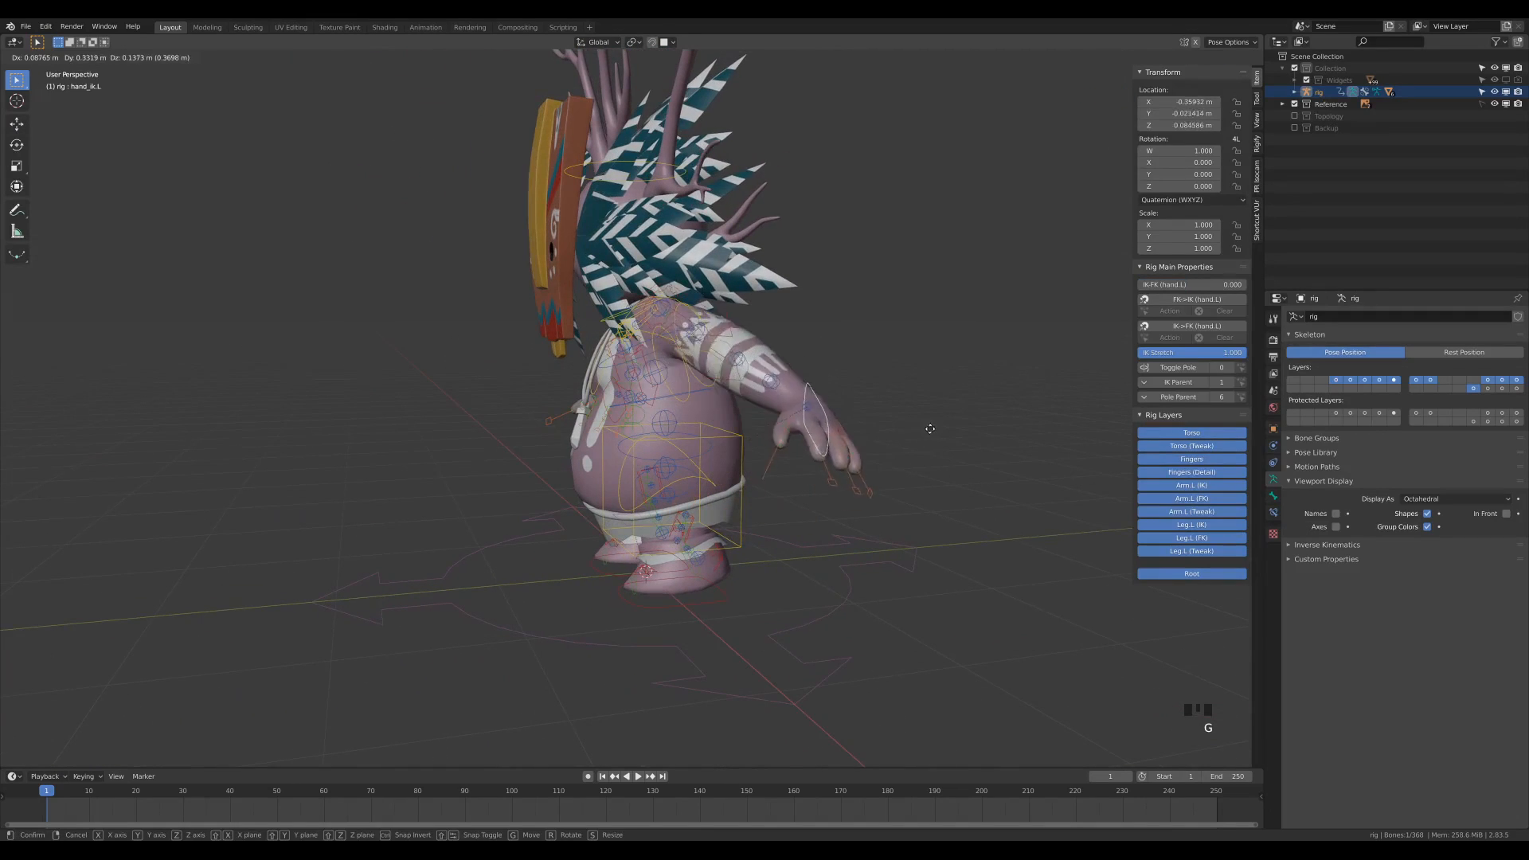
pyautogui.rightClick(865, 468)
# Step: Select the chest control among the overlapping shoulder controls and rotate it to tilt the upper body
pyautogui.moveTo(676, 519); pyautogui.dragTo(749, 505, button='middle')
pyautogui.click(646, 326)
pyautogui.click(647, 328)
pyautogui.click(673, 349)
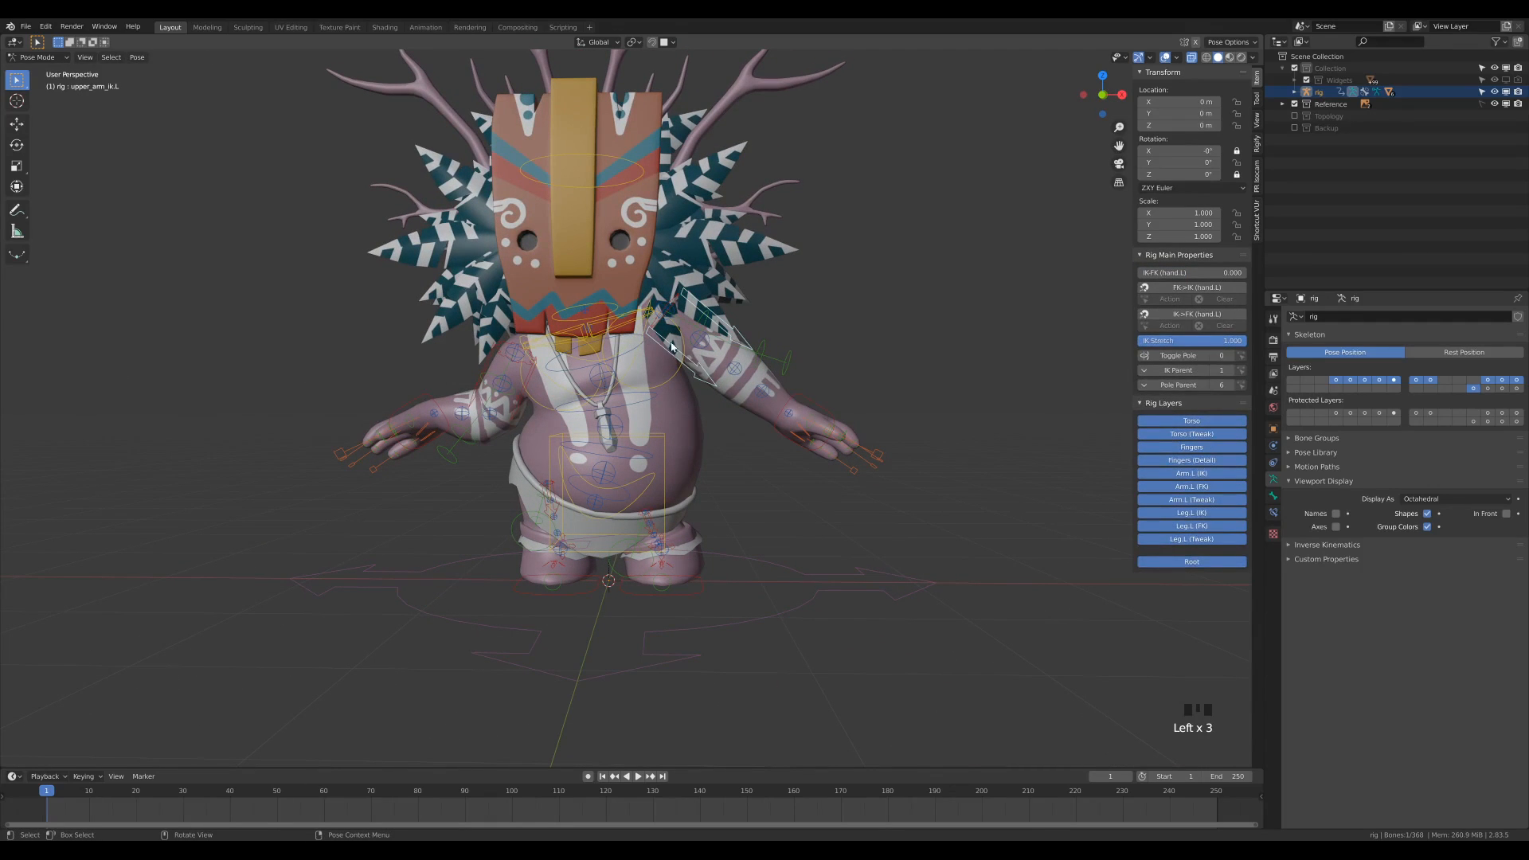
pyautogui.click(644, 337)
pyautogui.moveTo(906, 484); pyautogui.dragTo(795, 625, button='middle')
pyautogui.press('r')
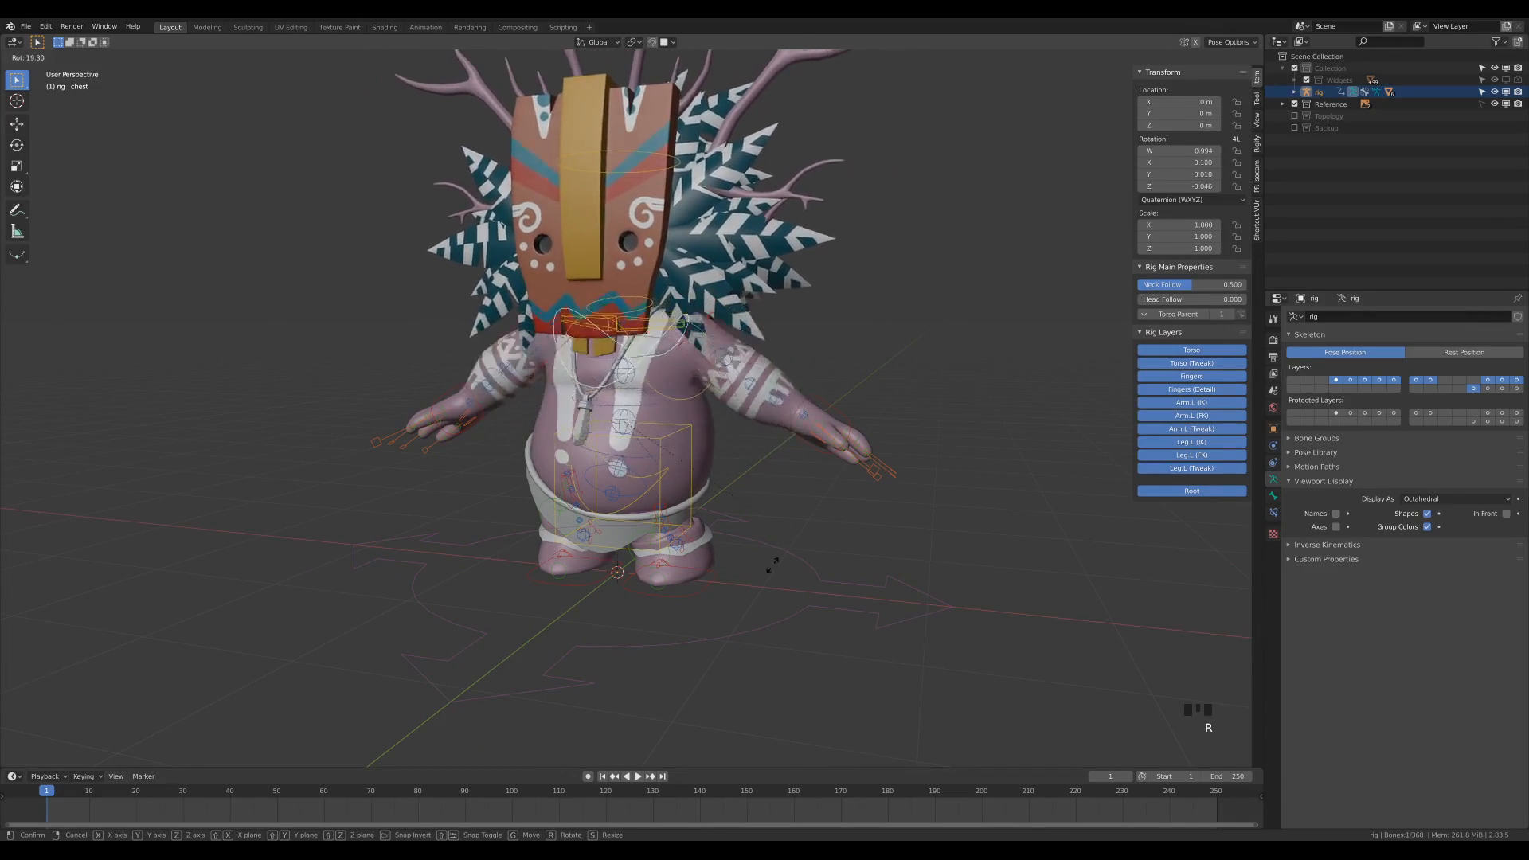
pyautogui.click(733, 510)
# Step: Rotate the head control freely in trackball mode by about -8° and 48° to turn the mask and headgear
pyautogui.moveTo(733, 510); pyautogui.dragTo(629, 277, button='middle')
pyautogui.click(629, 277)
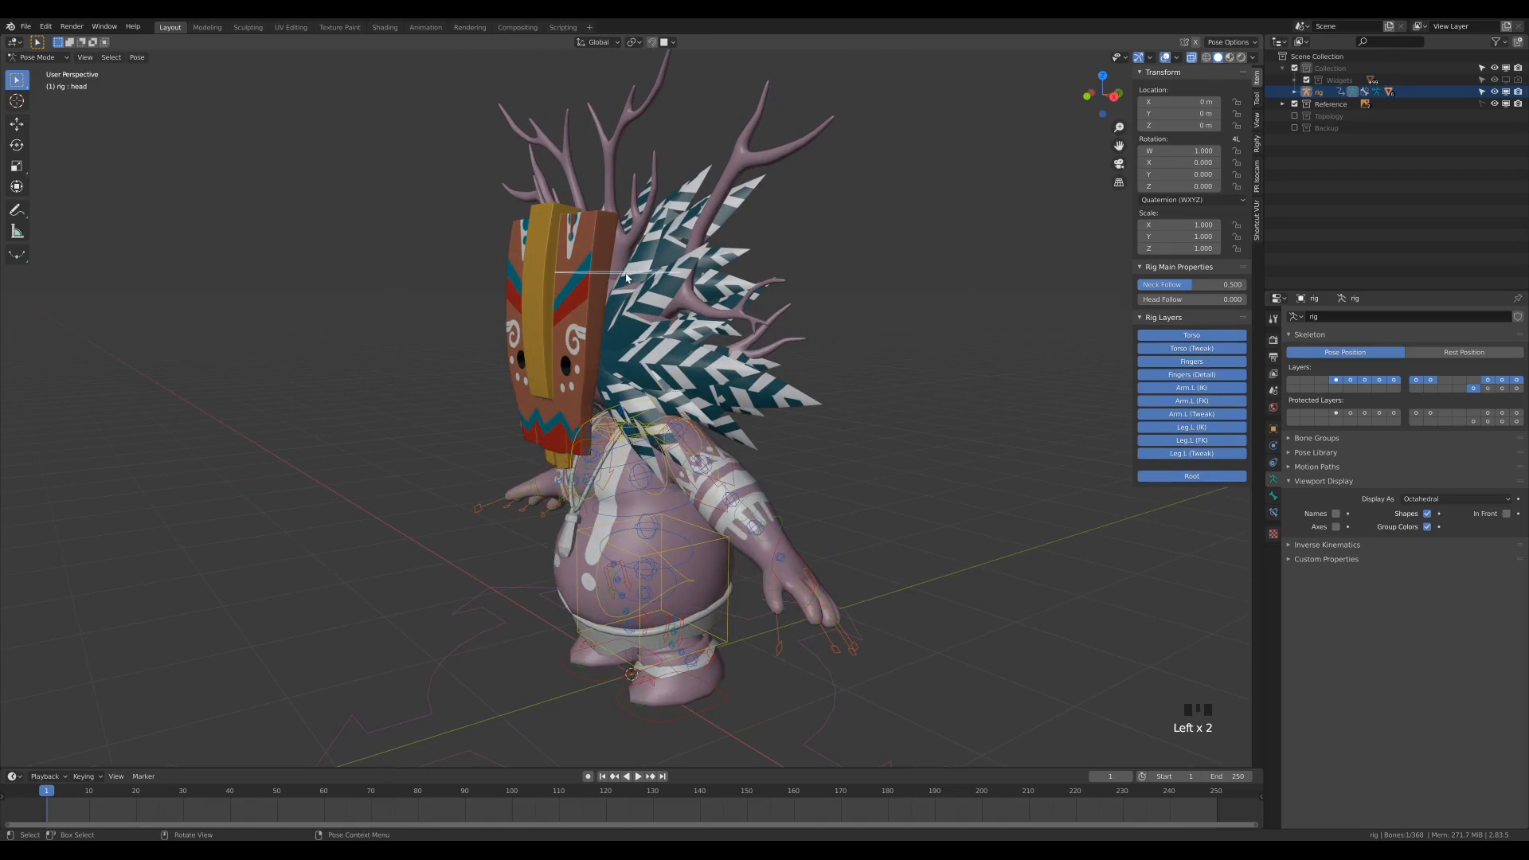
pyautogui.press('r')
pyautogui.press('r')
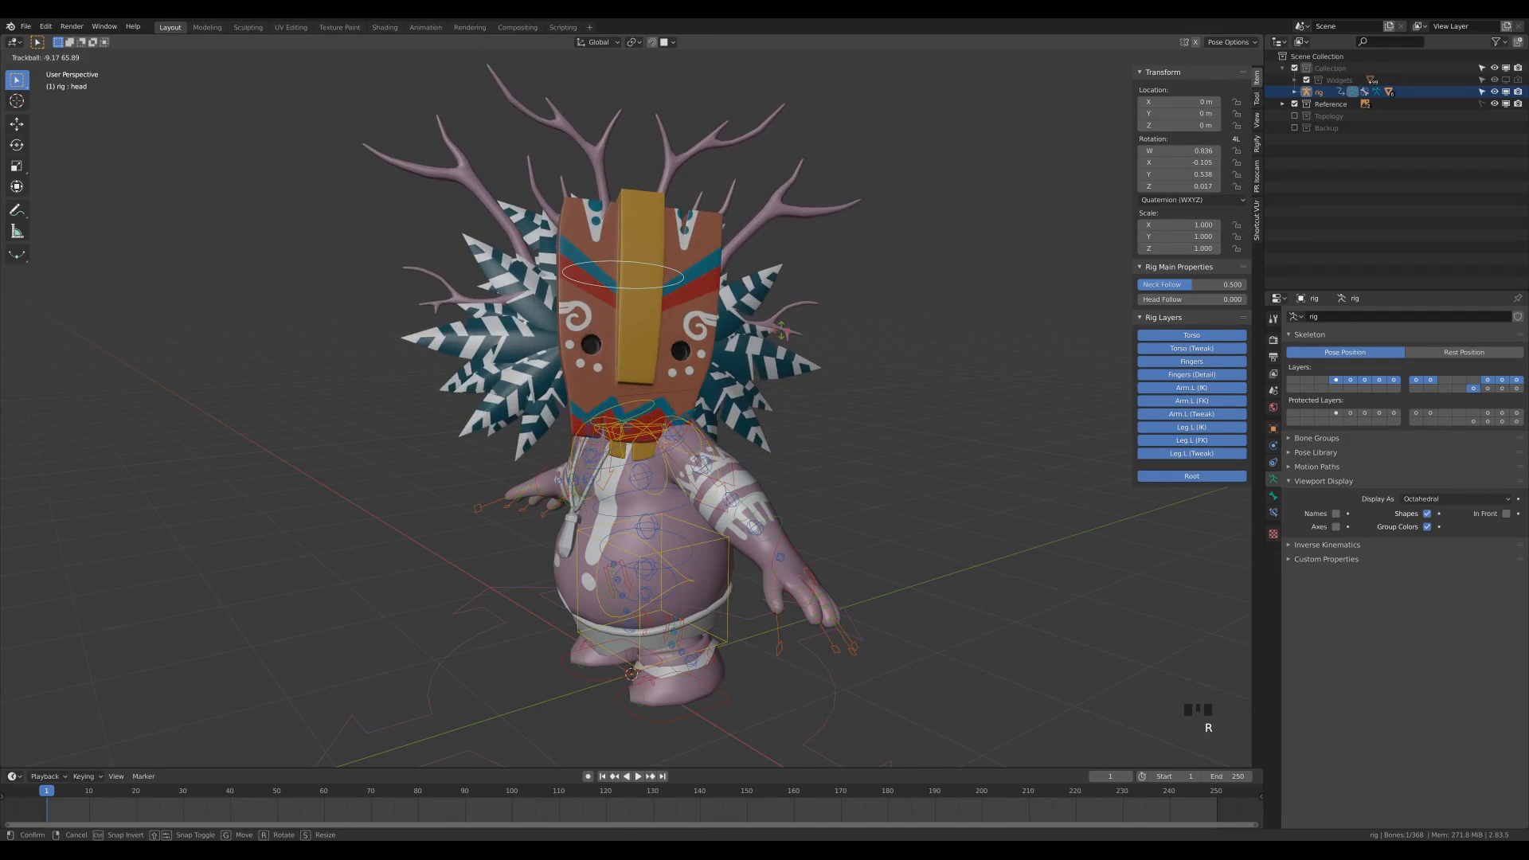
pyautogui.click(901, 515)
pyautogui.moveTo(901, 515); pyautogui.dragTo(940, 417, button='middle')
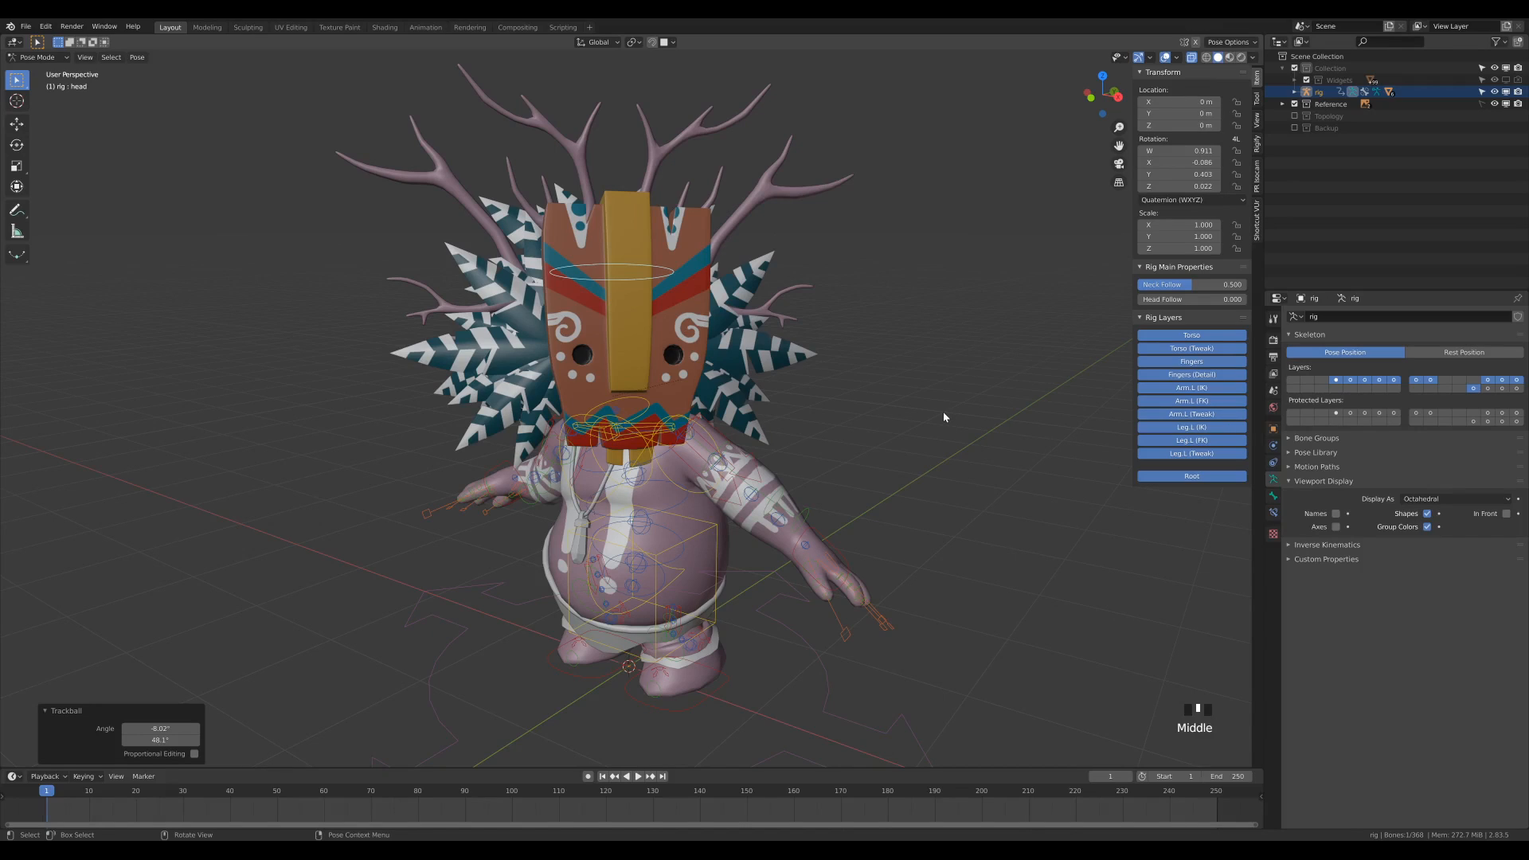
# Step: Select all of the rig's pose bones and look for the Clear Transform commands
pyautogui.press('a')
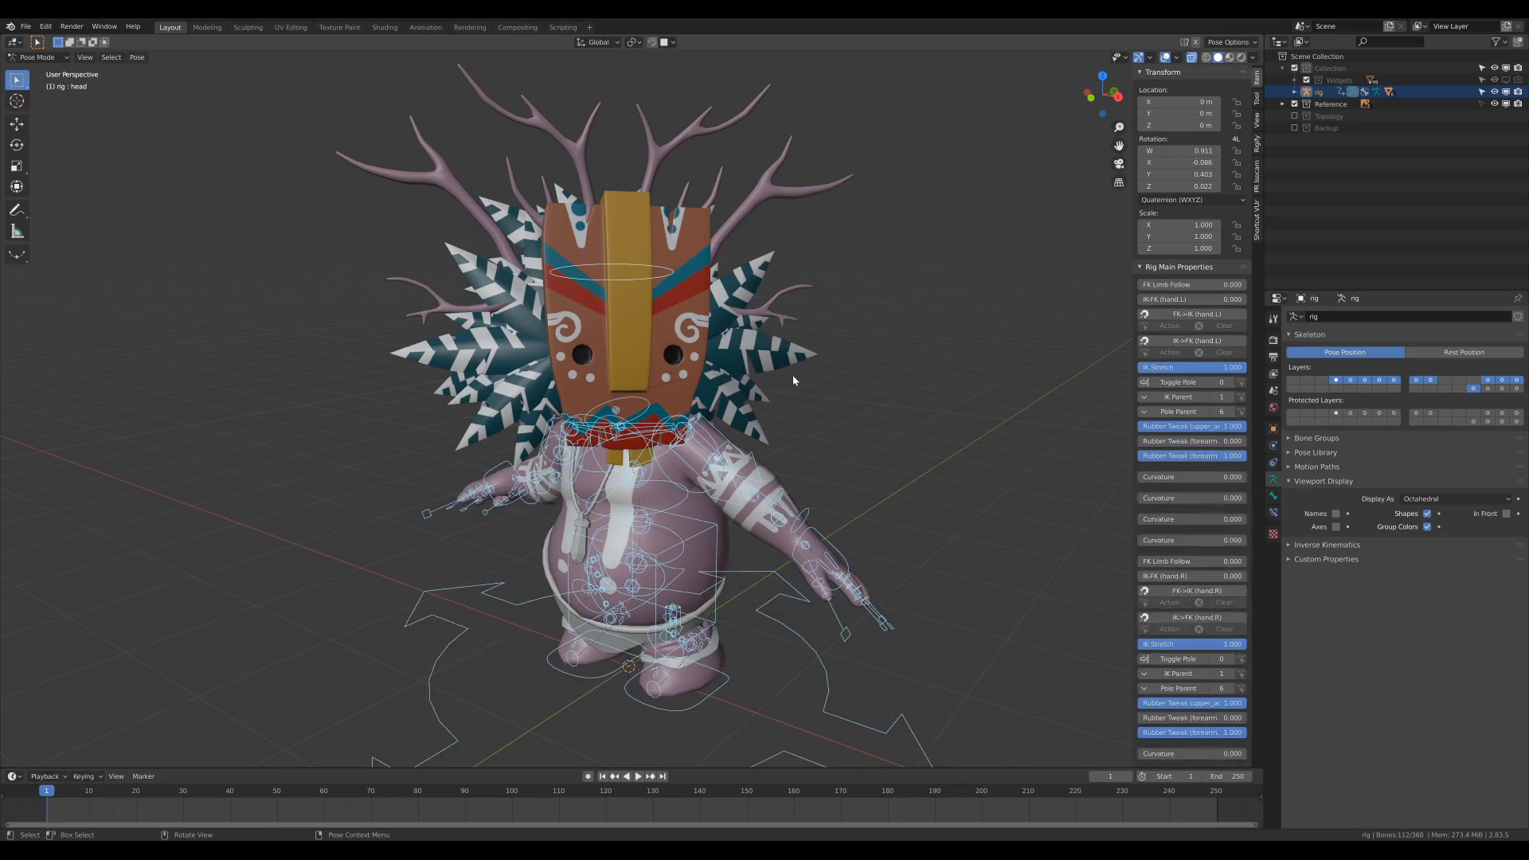
pyautogui.click(138, 58)
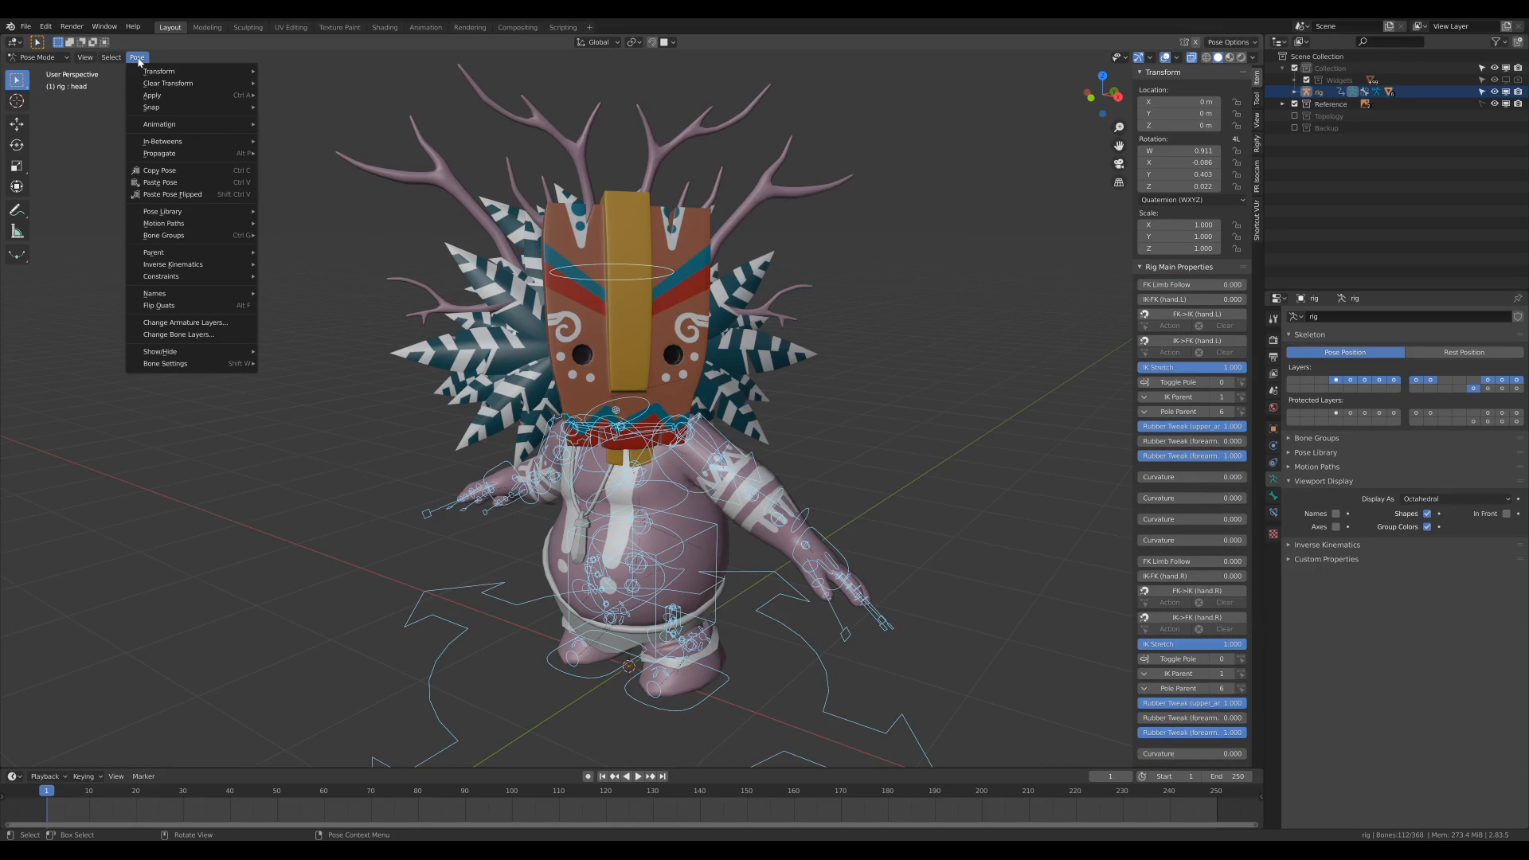
pyautogui.moveTo(166, 89)
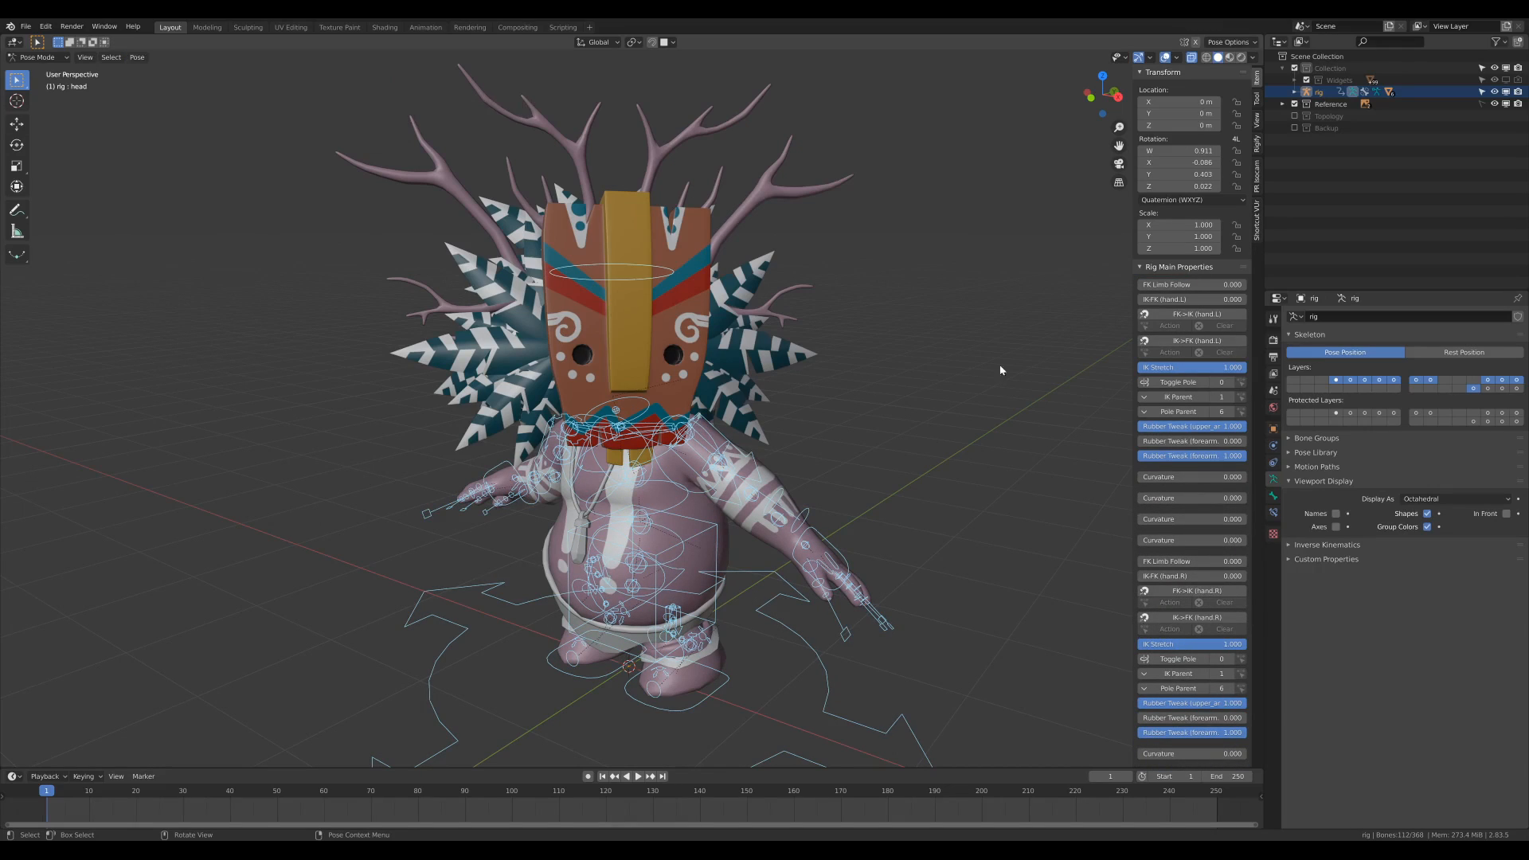
# Step: Deselect all bones and return the rig to Object Mode with nothing selected
pyautogui.hotkey('alt', 'a')
pyautogui.scroll(-3, 954, 432)
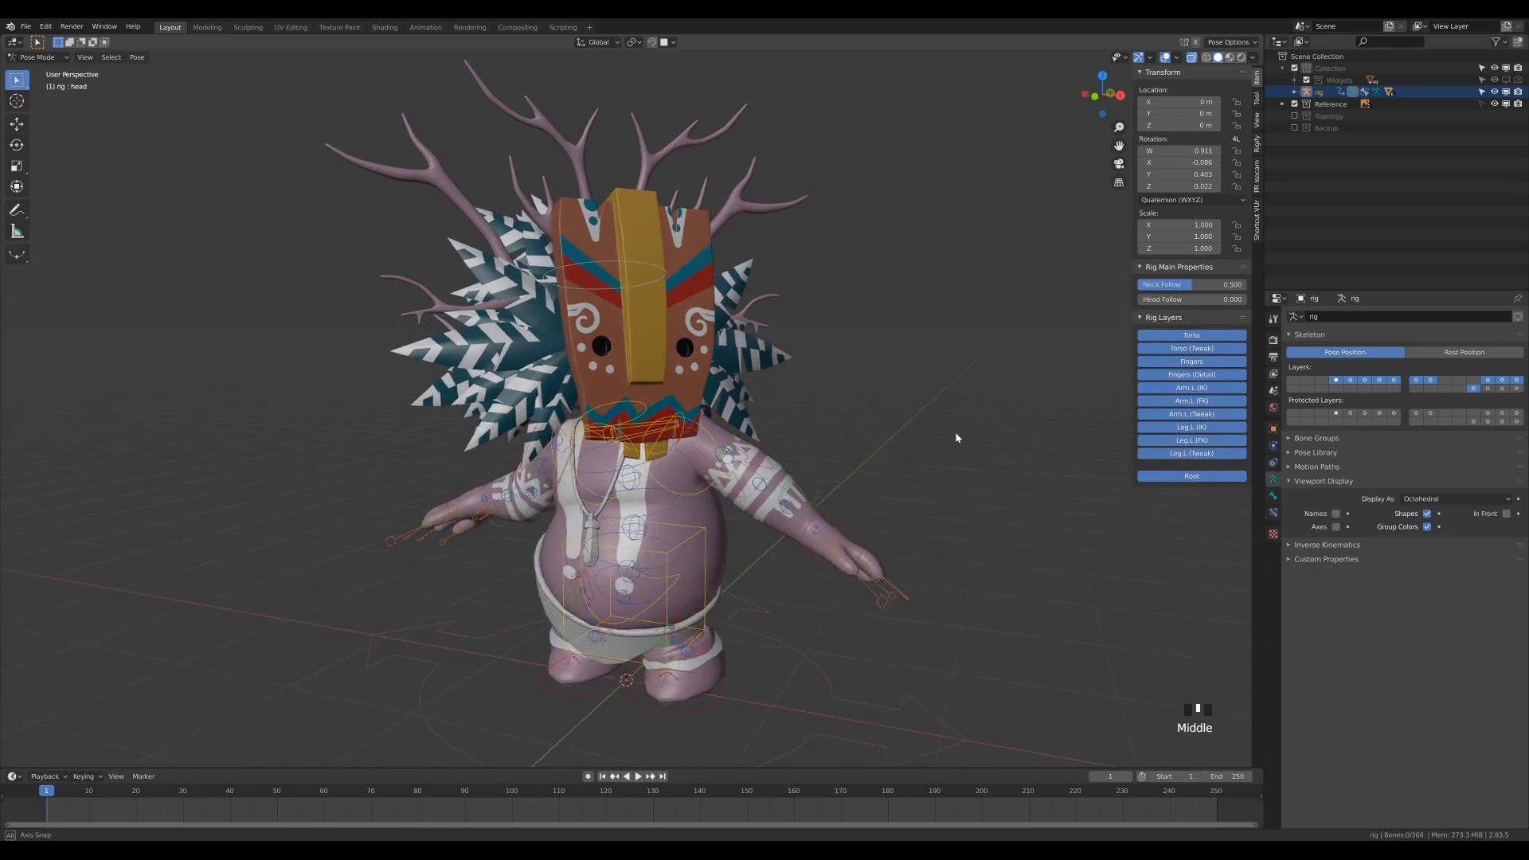
pyautogui.click(825, 432)
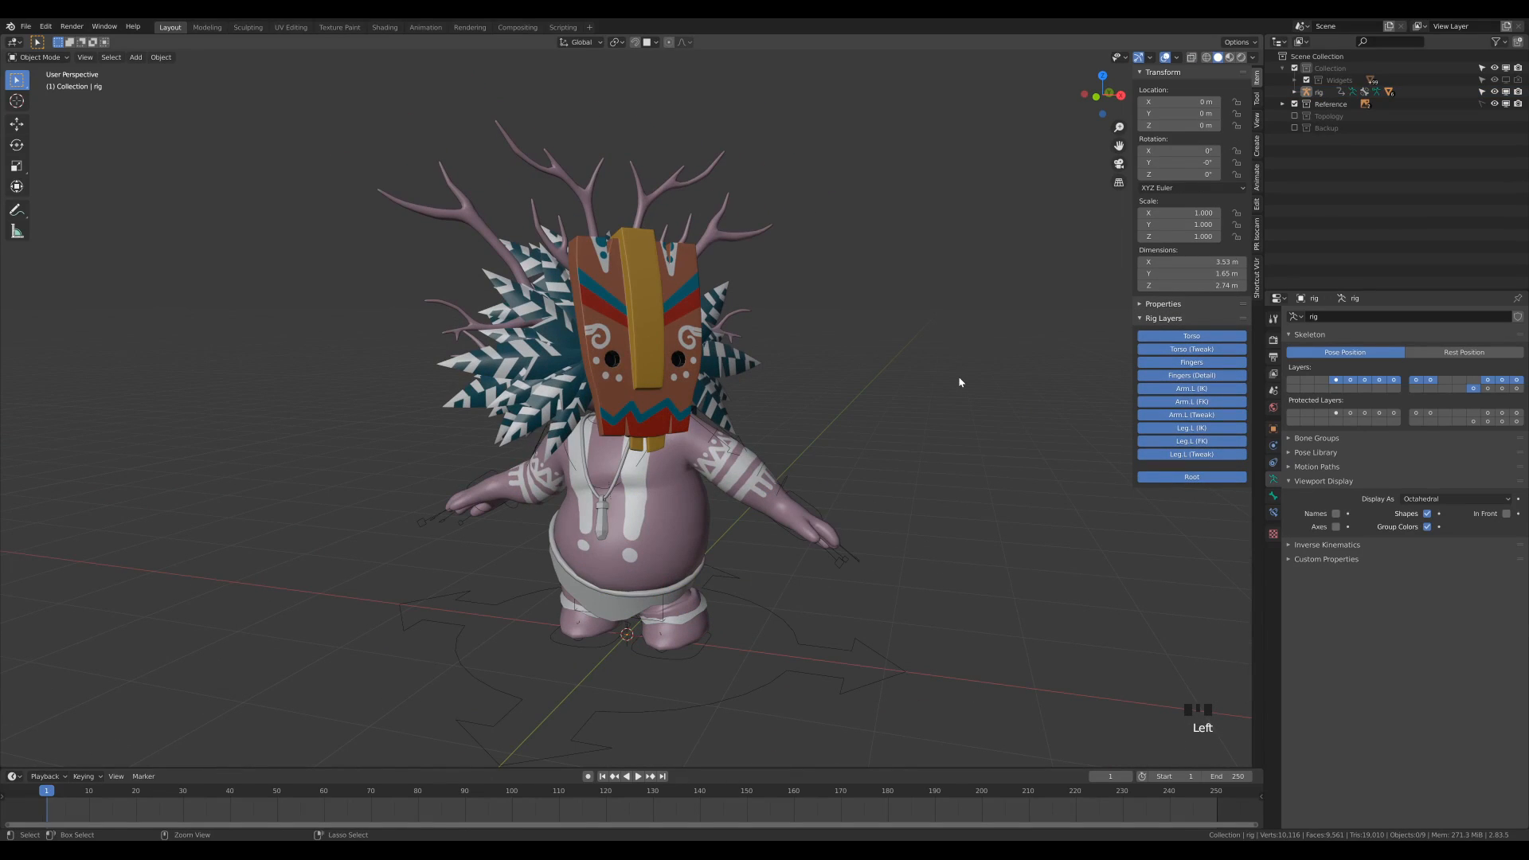